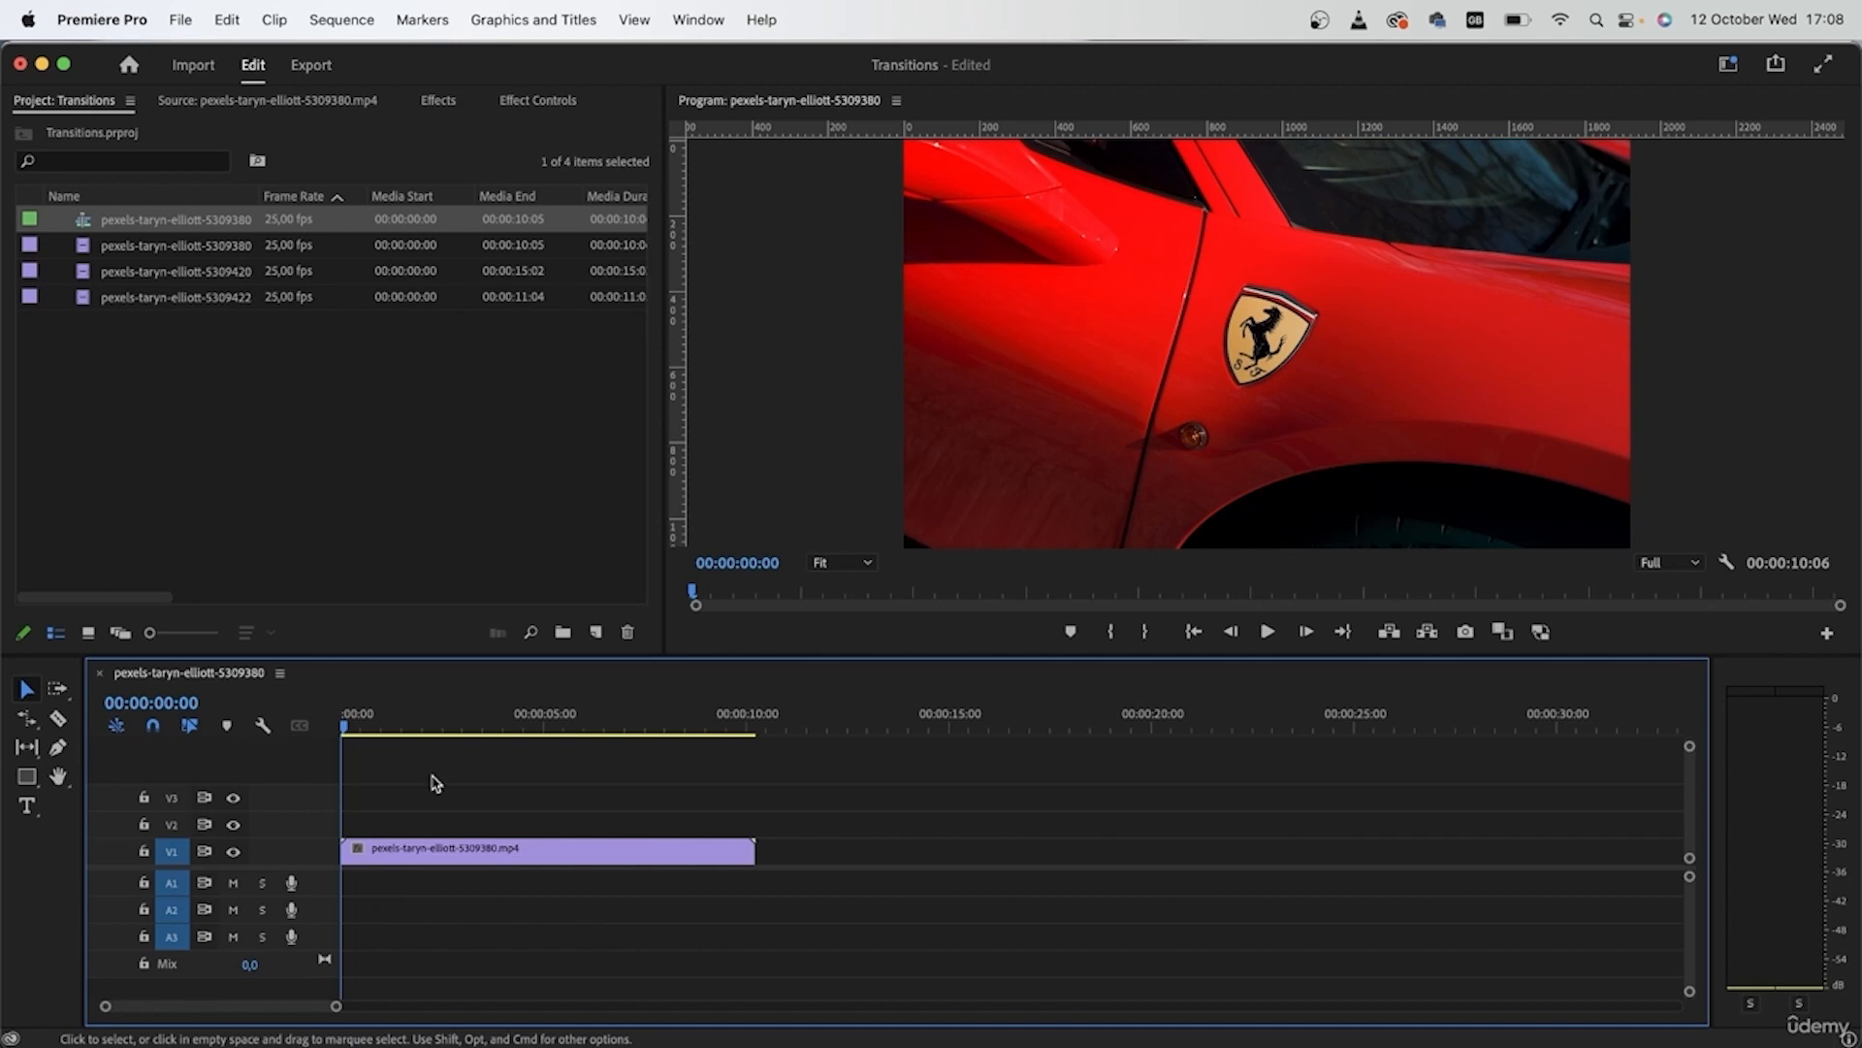
# Insert a frame hold segment into the V1 clip at 00:00:08:23, where the Ferrari emblem fills the centre
pyautogui.moveTo(433, 722); pyautogui.dragTo(703, 748)
pyautogui.click(657, 857)
pyautogui.rightClick(658, 857)
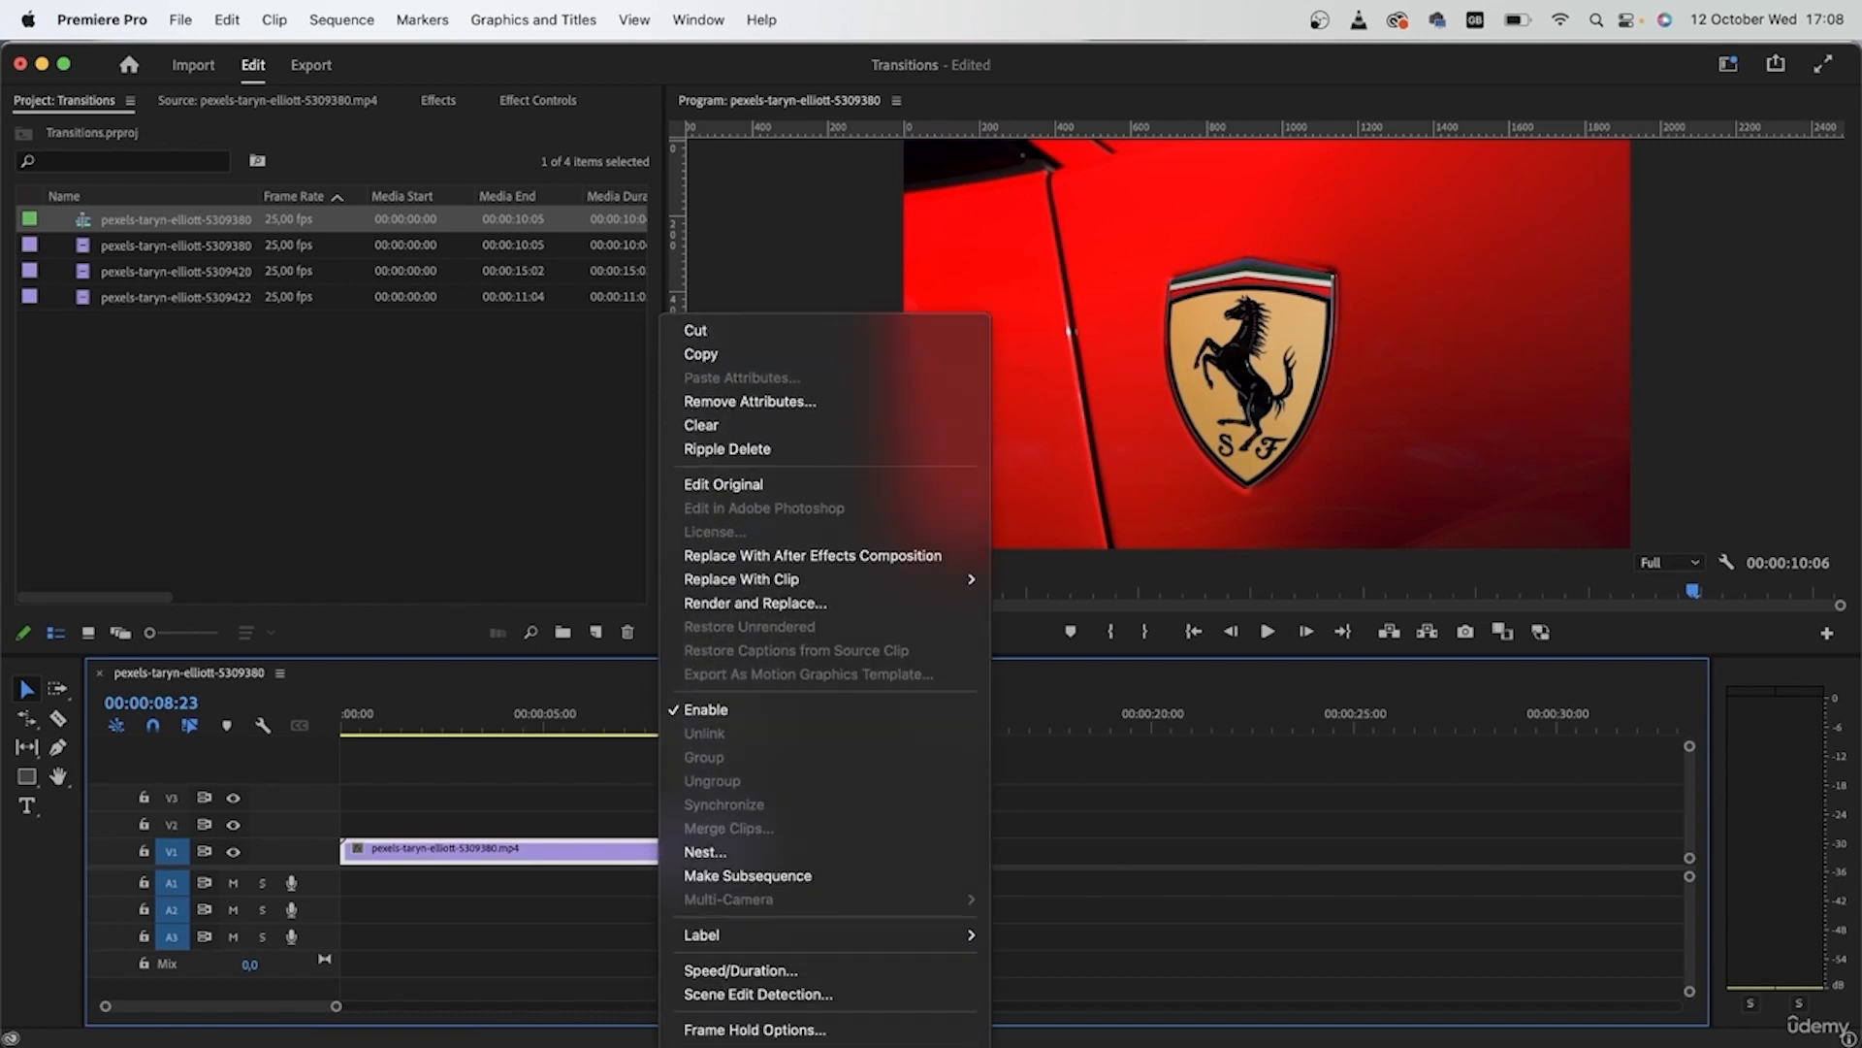
pyautogui.scroll(-5, 825, 873)
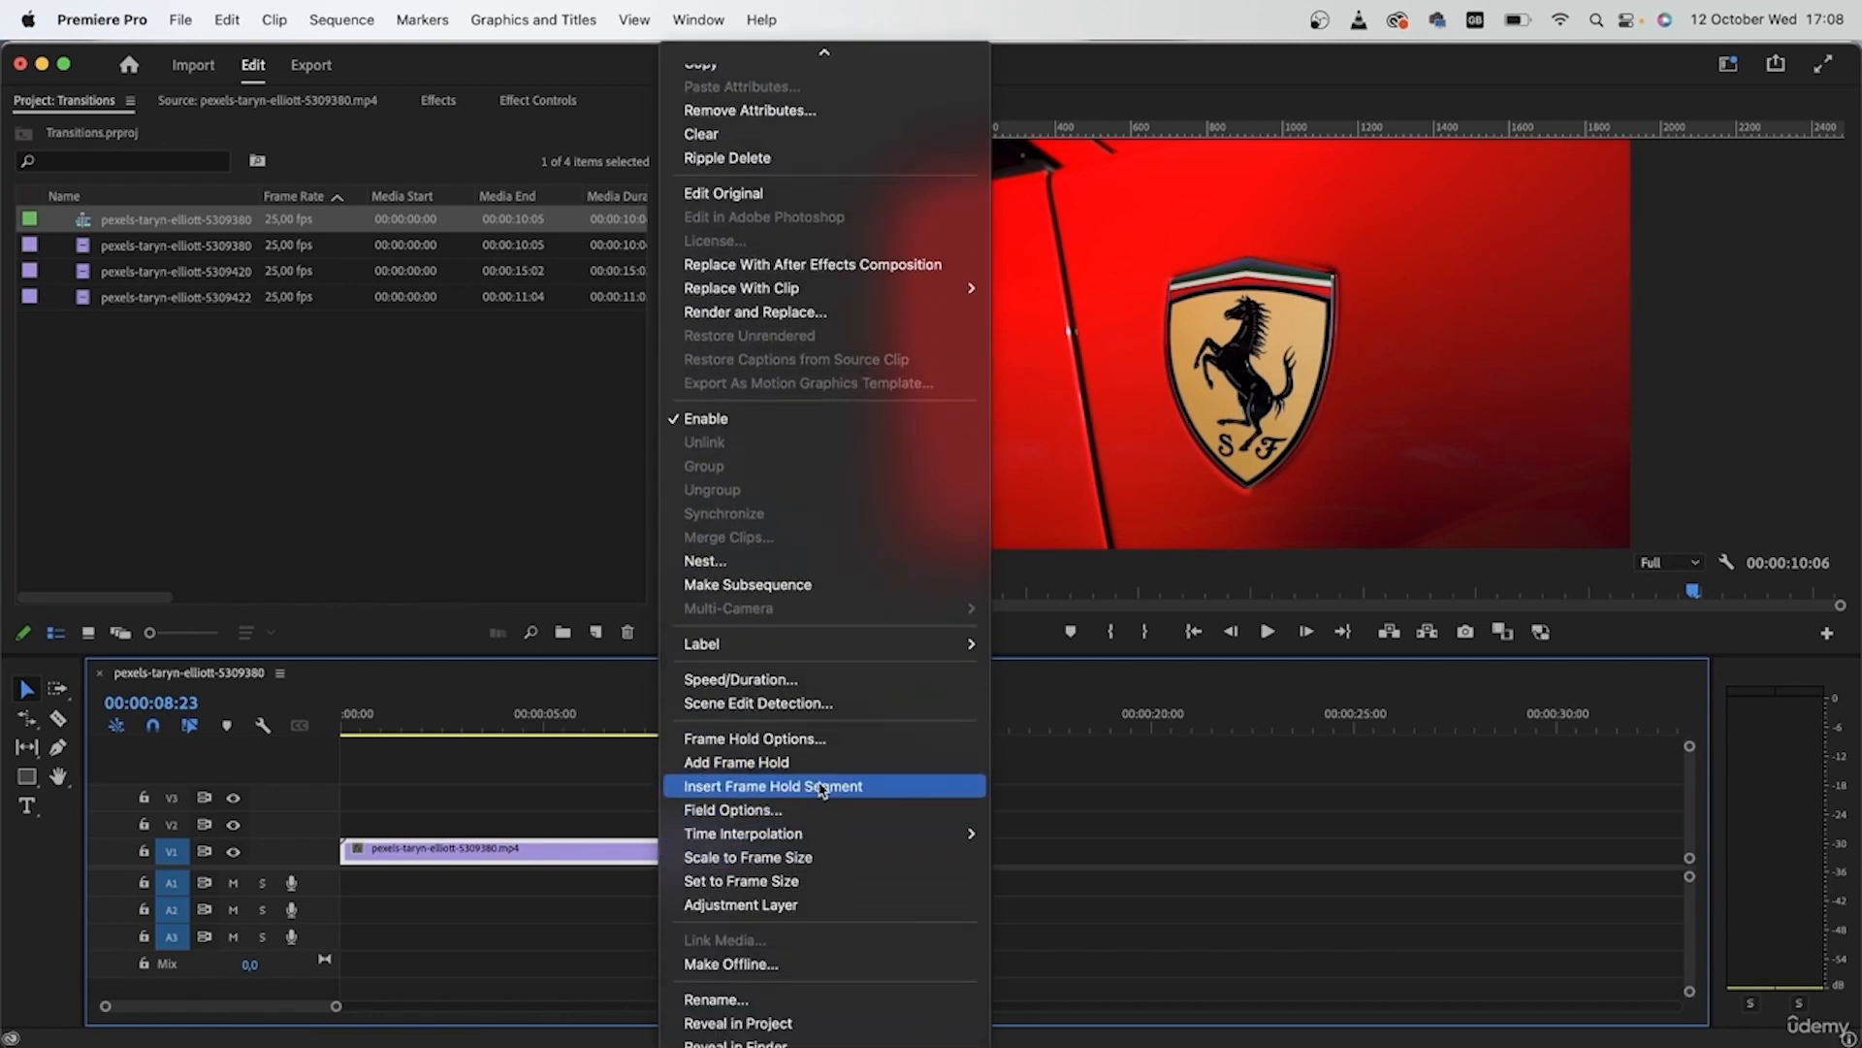
pyautogui.click(796, 786)
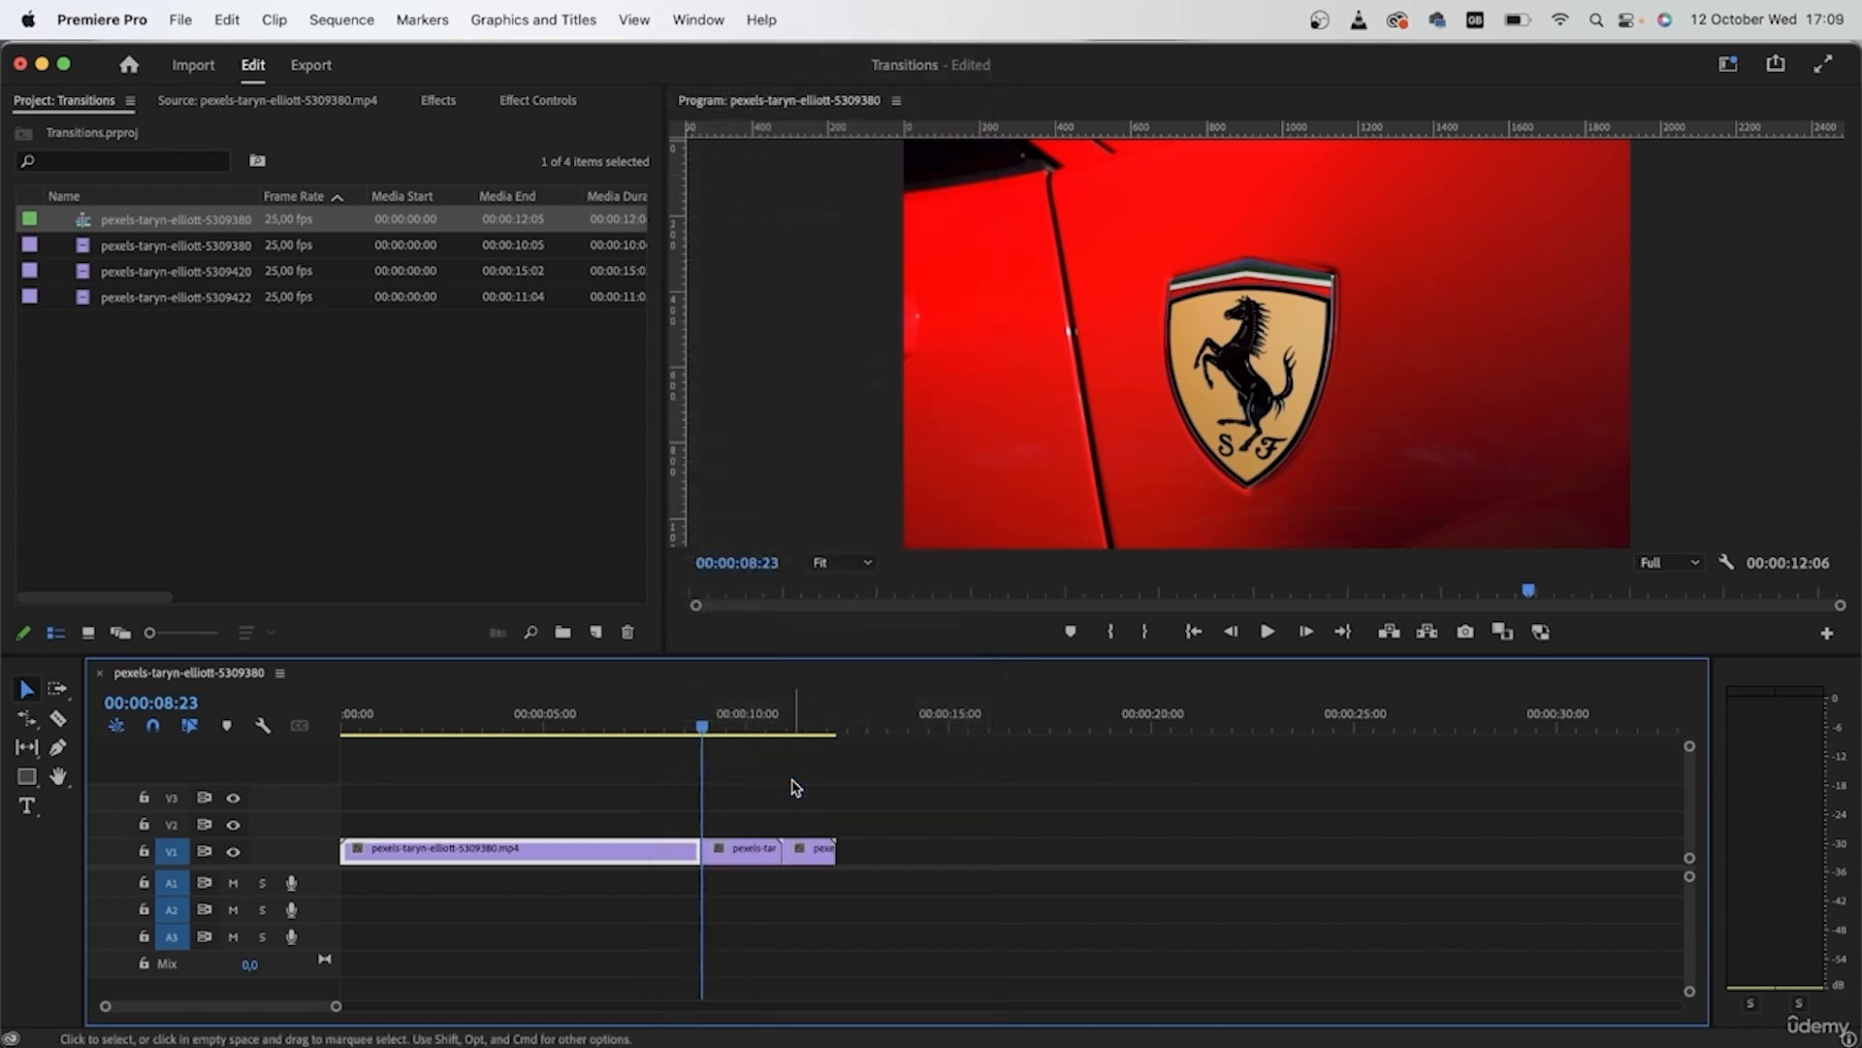
# Delete the leftover moving footage that follows the frame hold segment on V1
pyautogui.moveTo(705, 748); pyautogui.dragTo(814, 798)
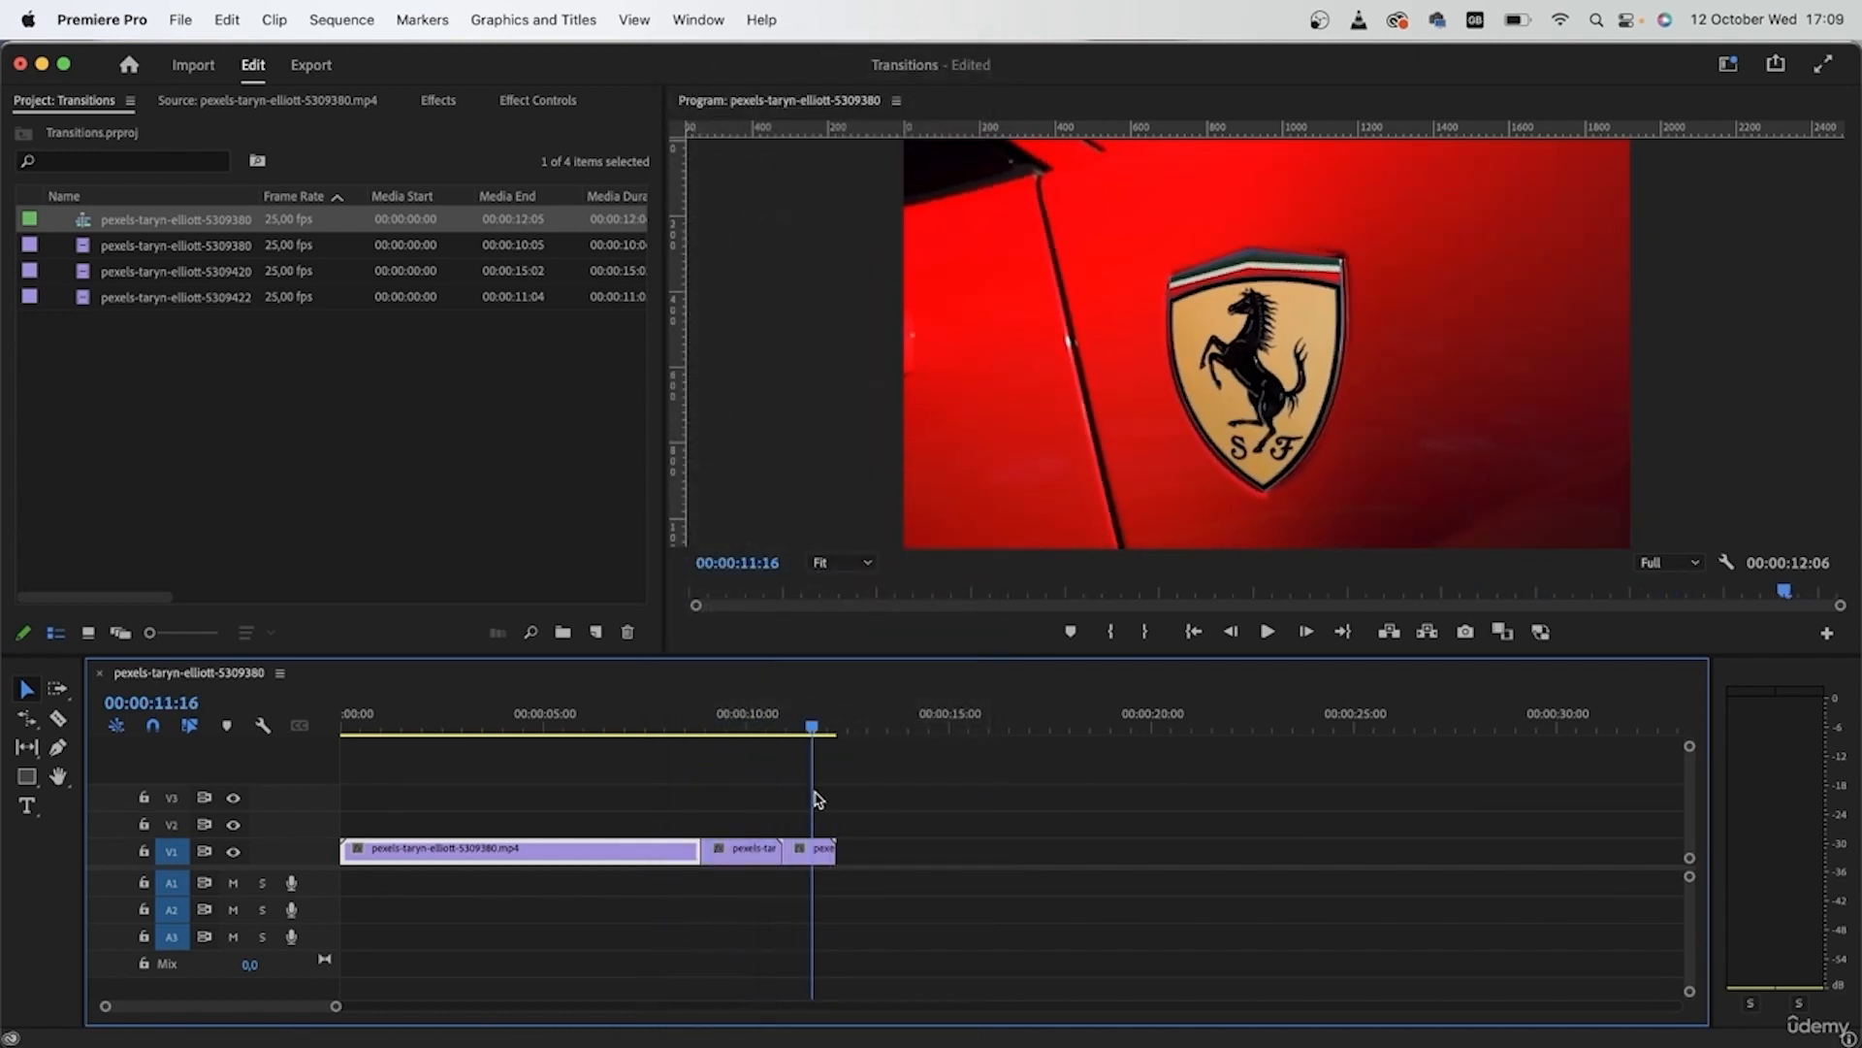
pyautogui.click(803, 859)
pyautogui.press('Delete')
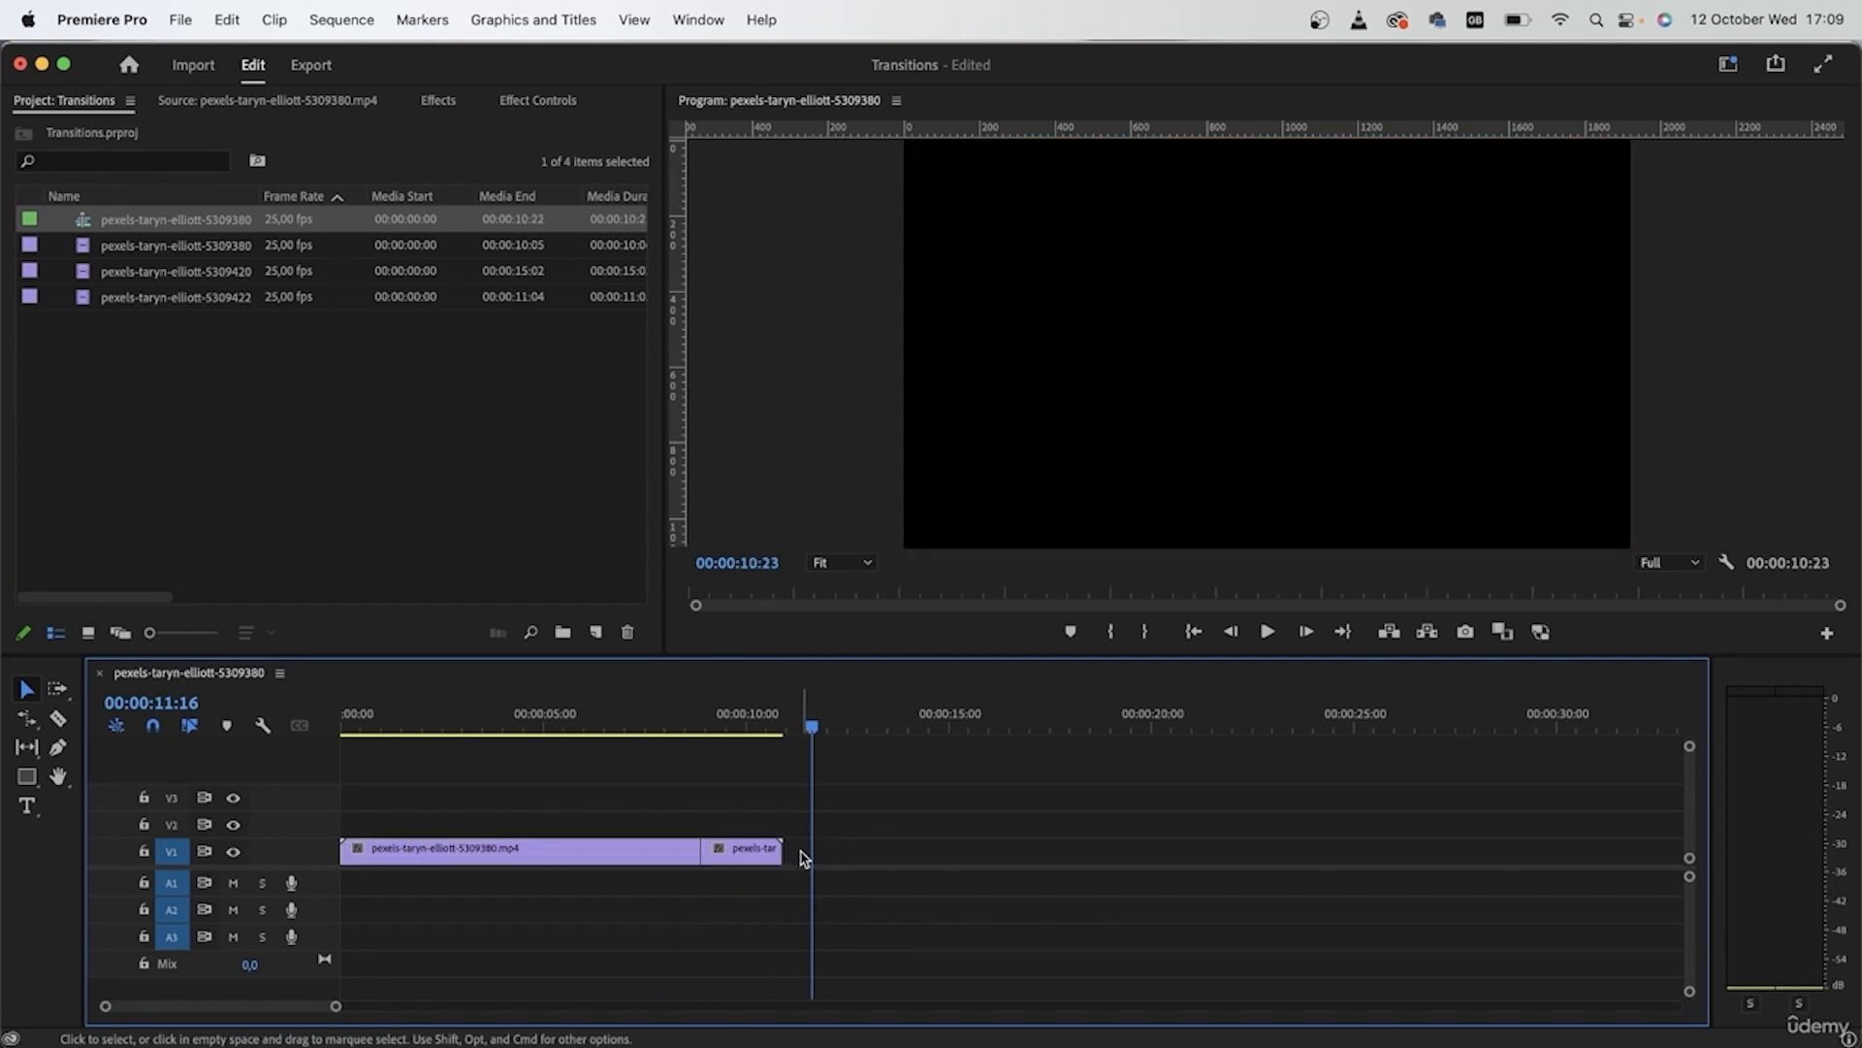
# Duplicate the frame hold segment directly above itself onto V2 and hide the V2 track
pyautogui.moveTo(713, 728)
pyautogui.mouseDown()
pyautogui.moveTo(651, 732)
pyautogui.moveTo(724, 753)
pyautogui.mouseUp()
pyautogui.scroll(5, 721, 882)
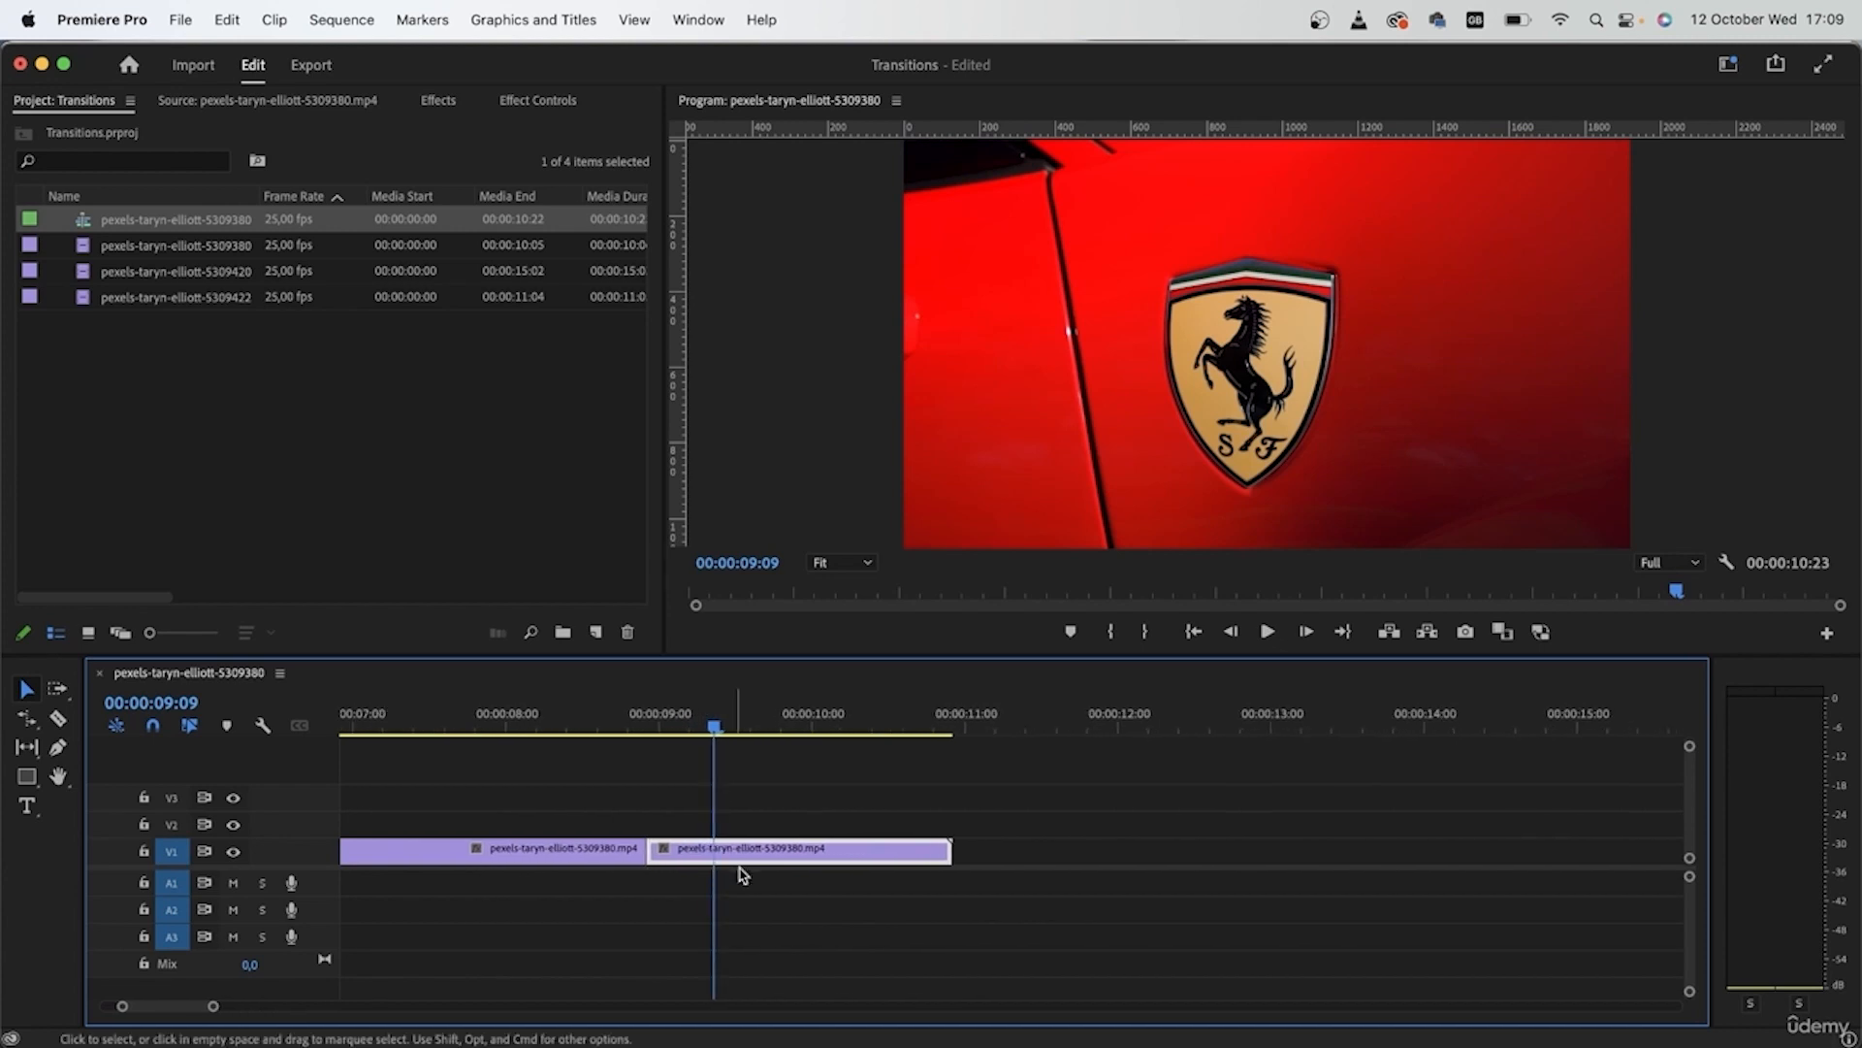
pyautogui.moveTo(747, 853); pyautogui.dragTo(771, 832)
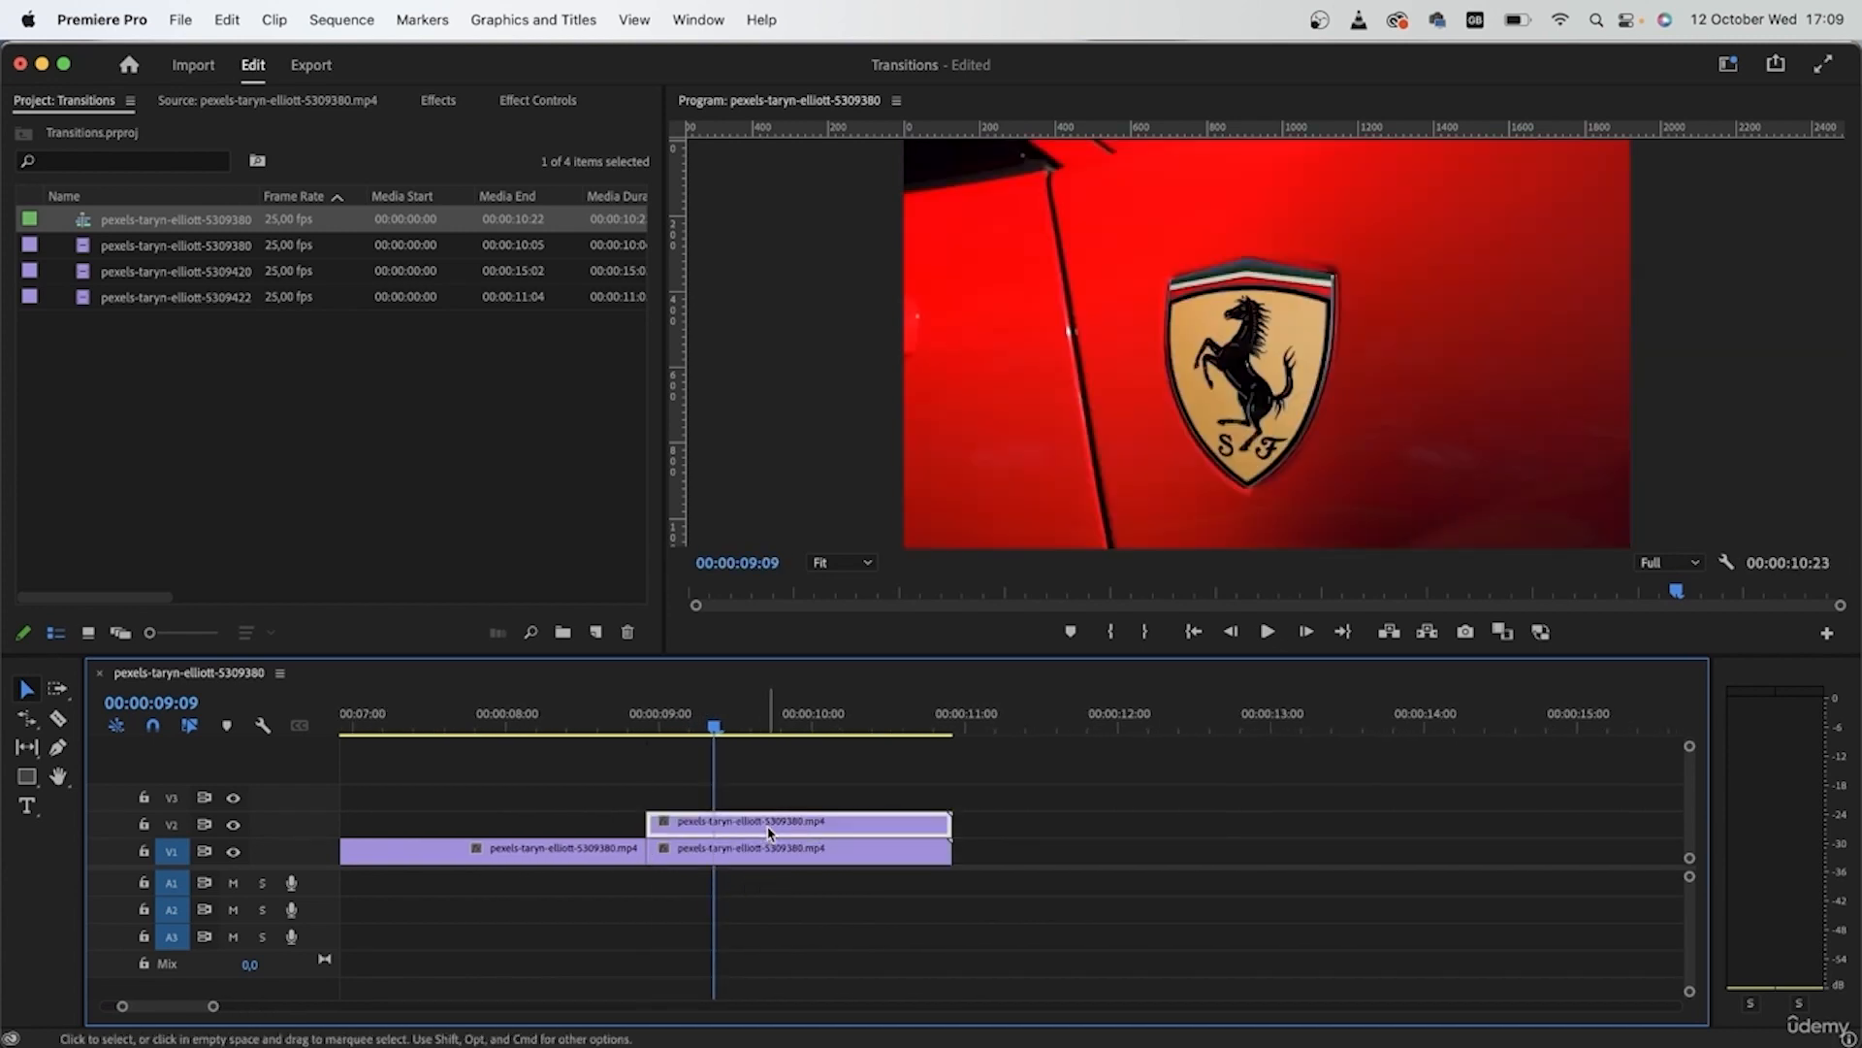
pyautogui.click(232, 824)
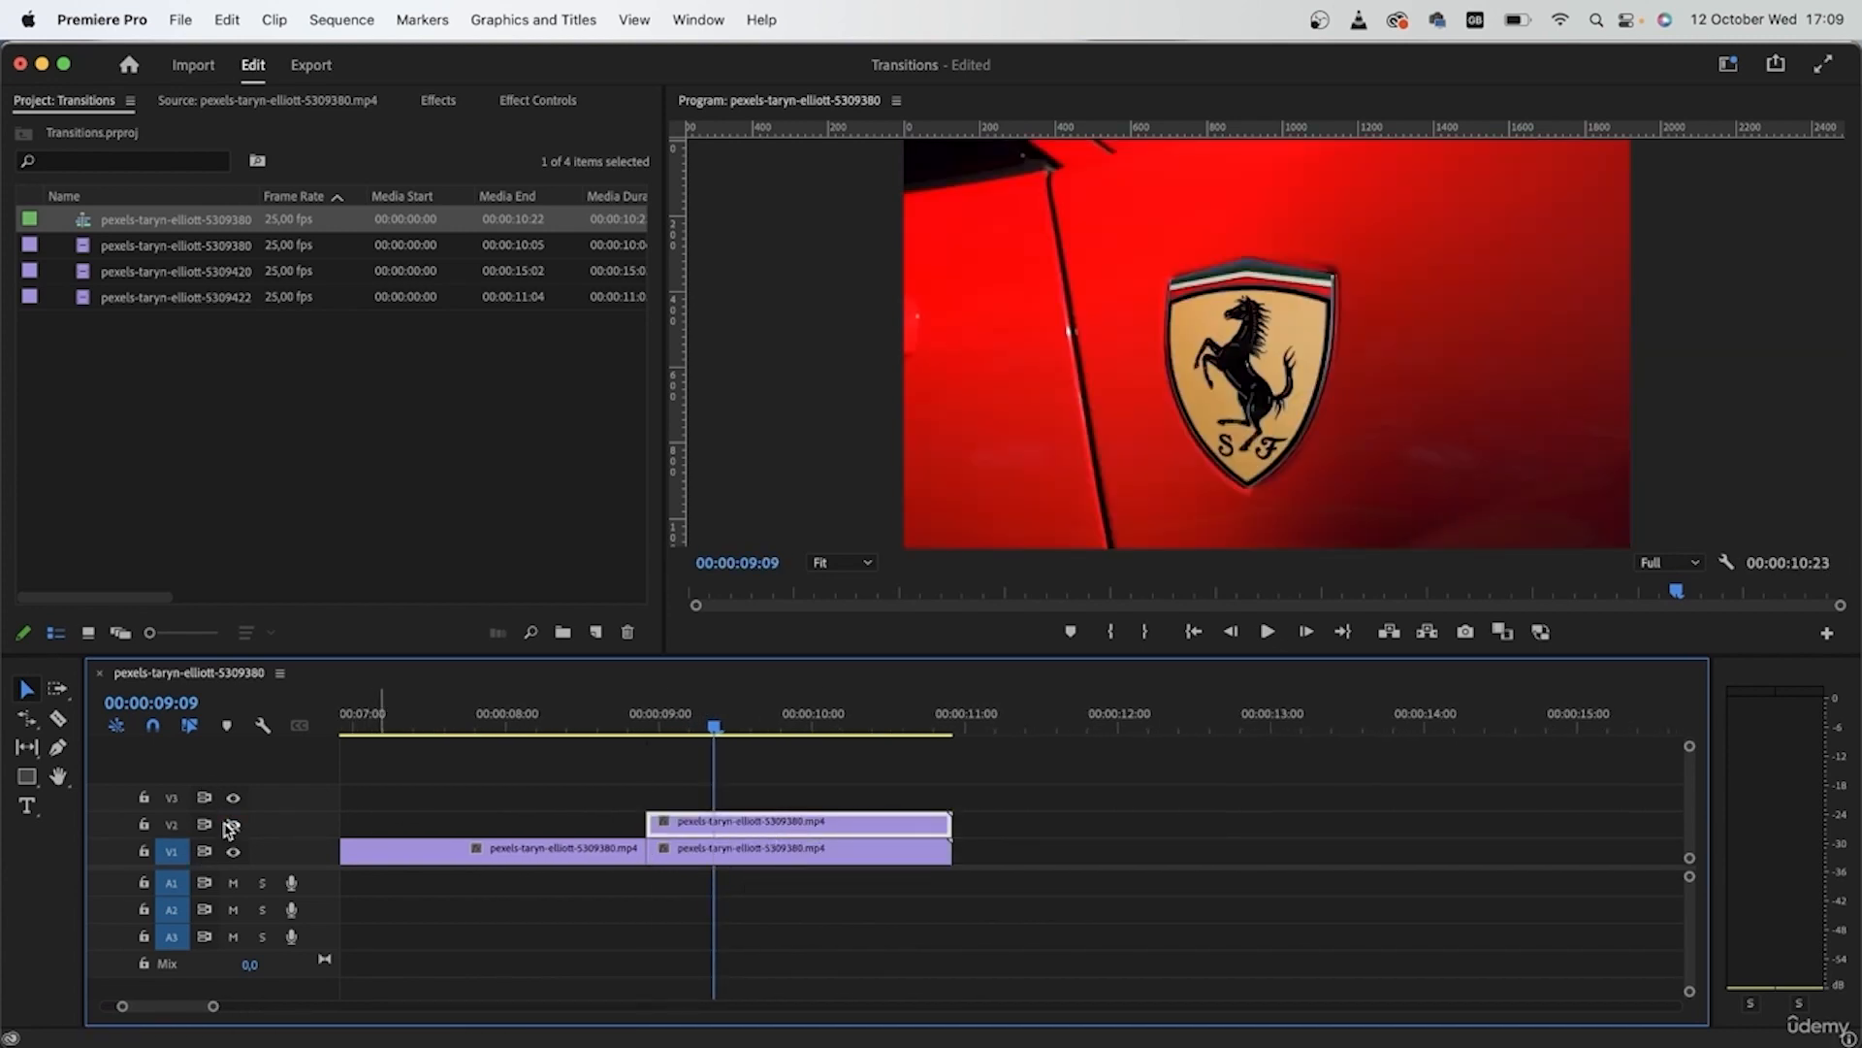
# Start a pen-drawn opacity mask on the V1 frame hold segment, tracing the emblem from its top peak down the left edge
pyautogui.click(818, 857)
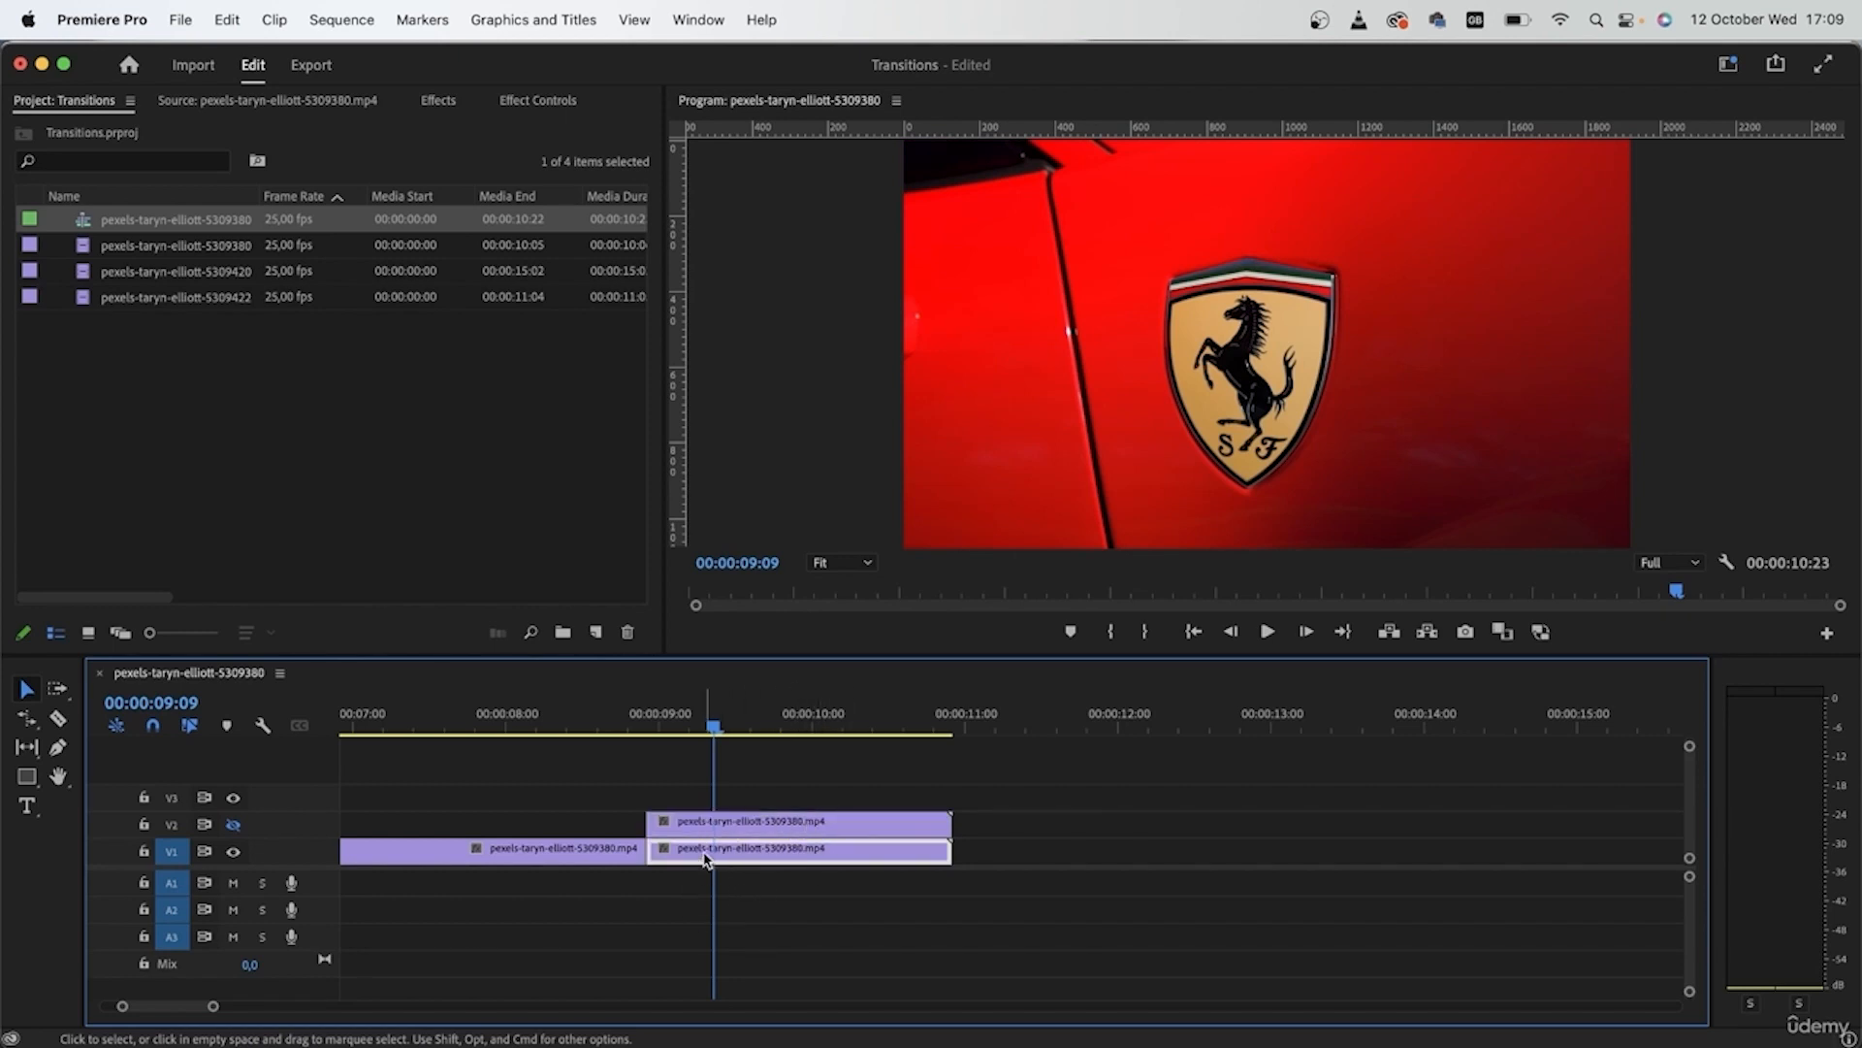
pyautogui.click(511, 100)
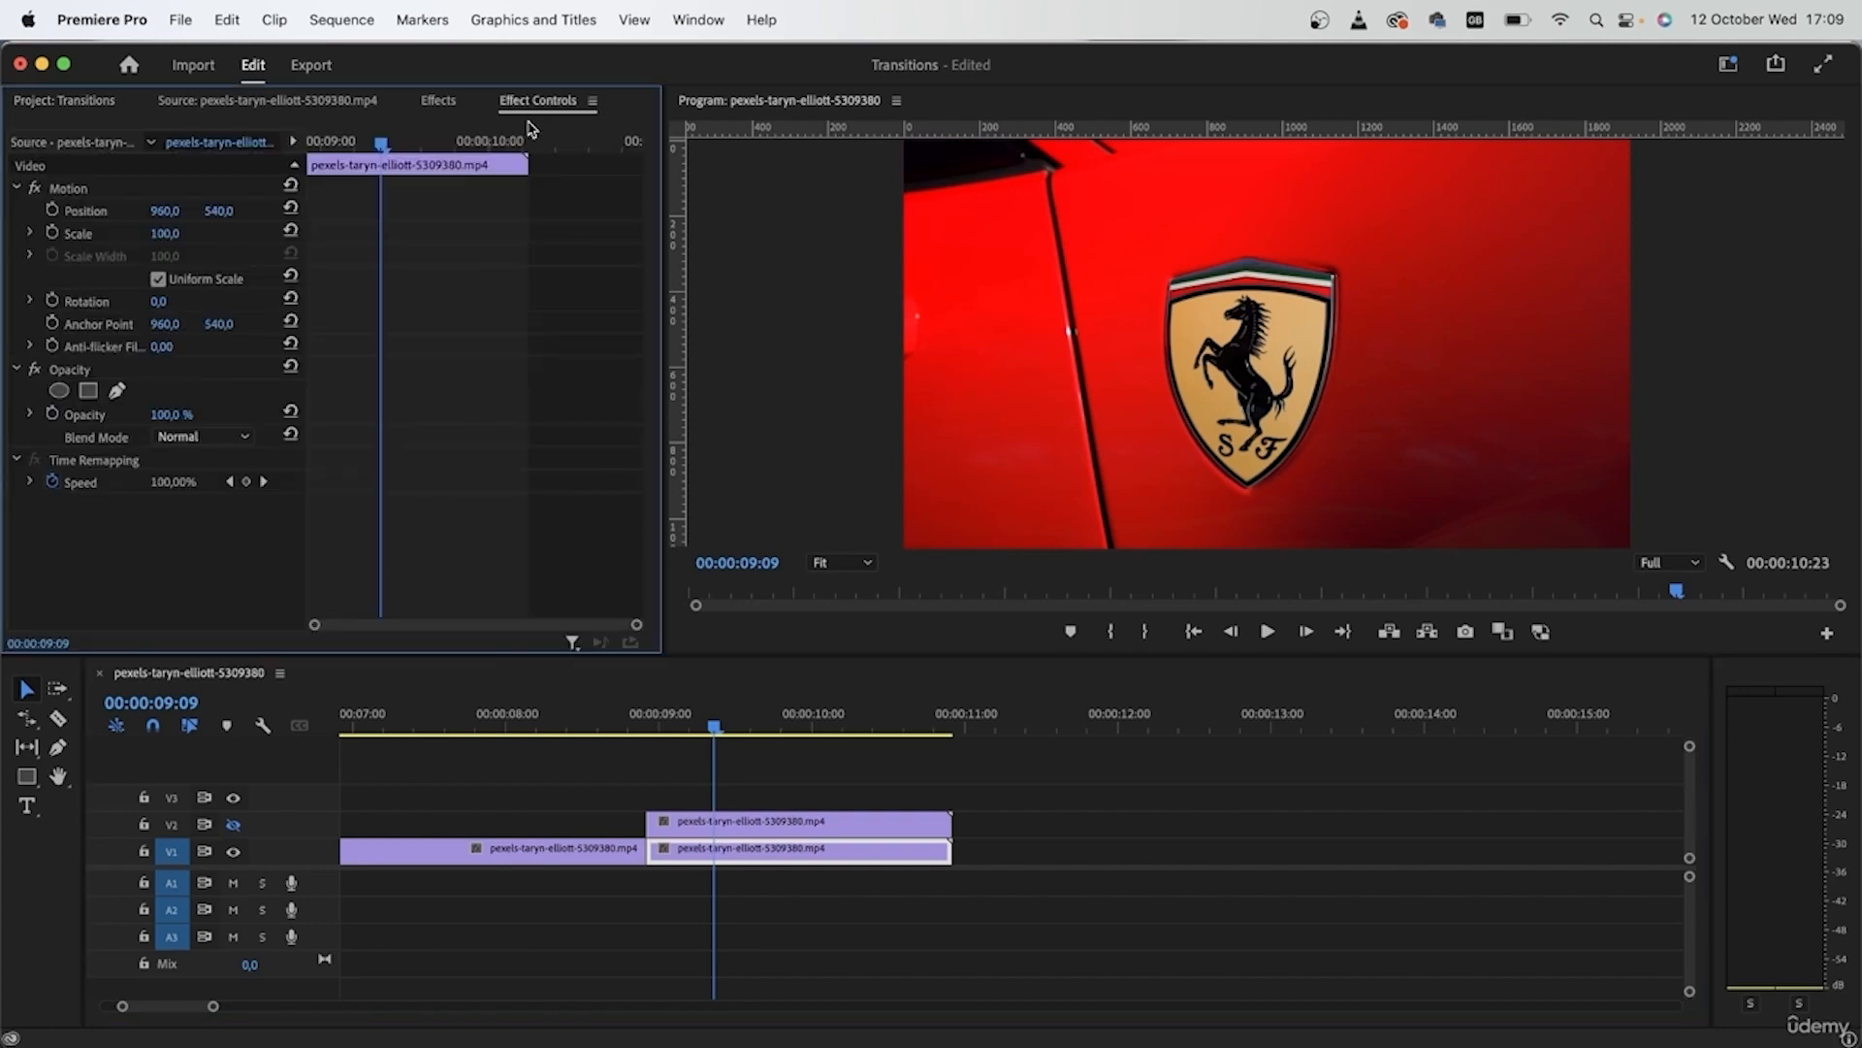
pyautogui.click(116, 390)
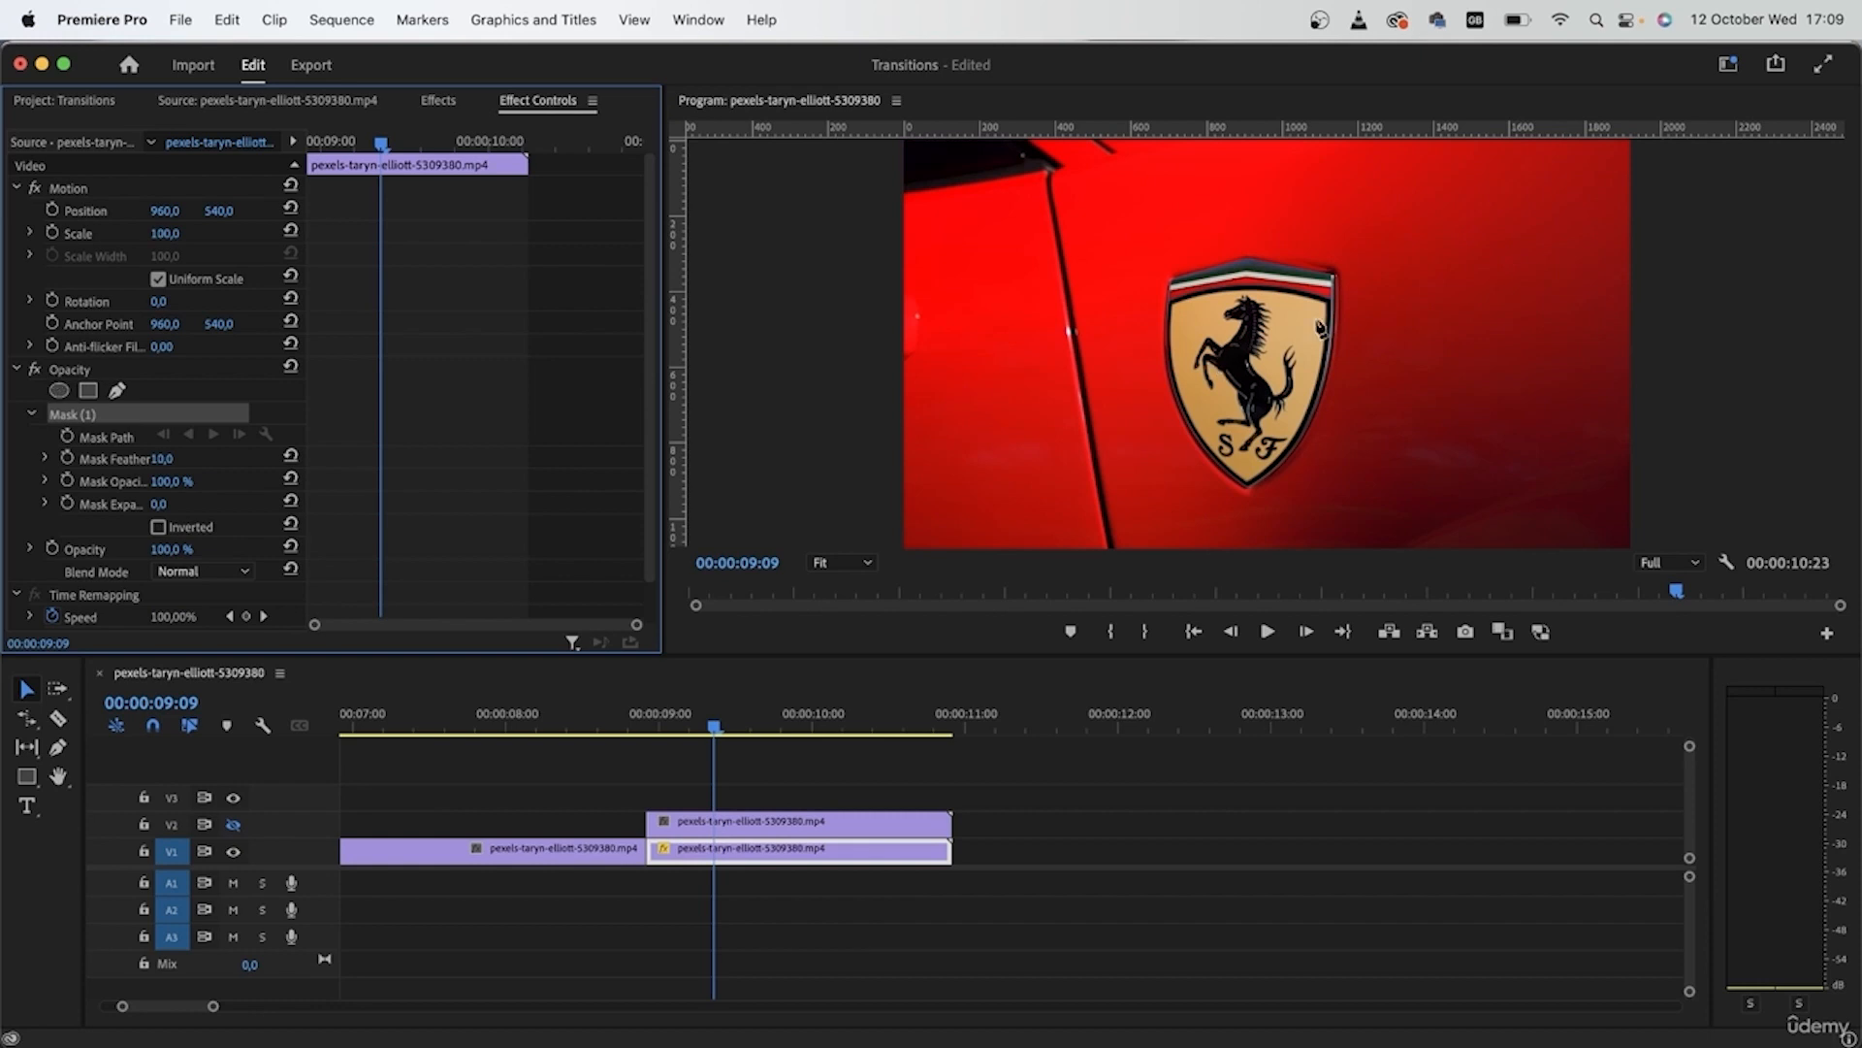
pyautogui.scroll(5, 1319, 328)
pyautogui.moveTo(1841, 345); pyautogui.dragTo(1841, 299)
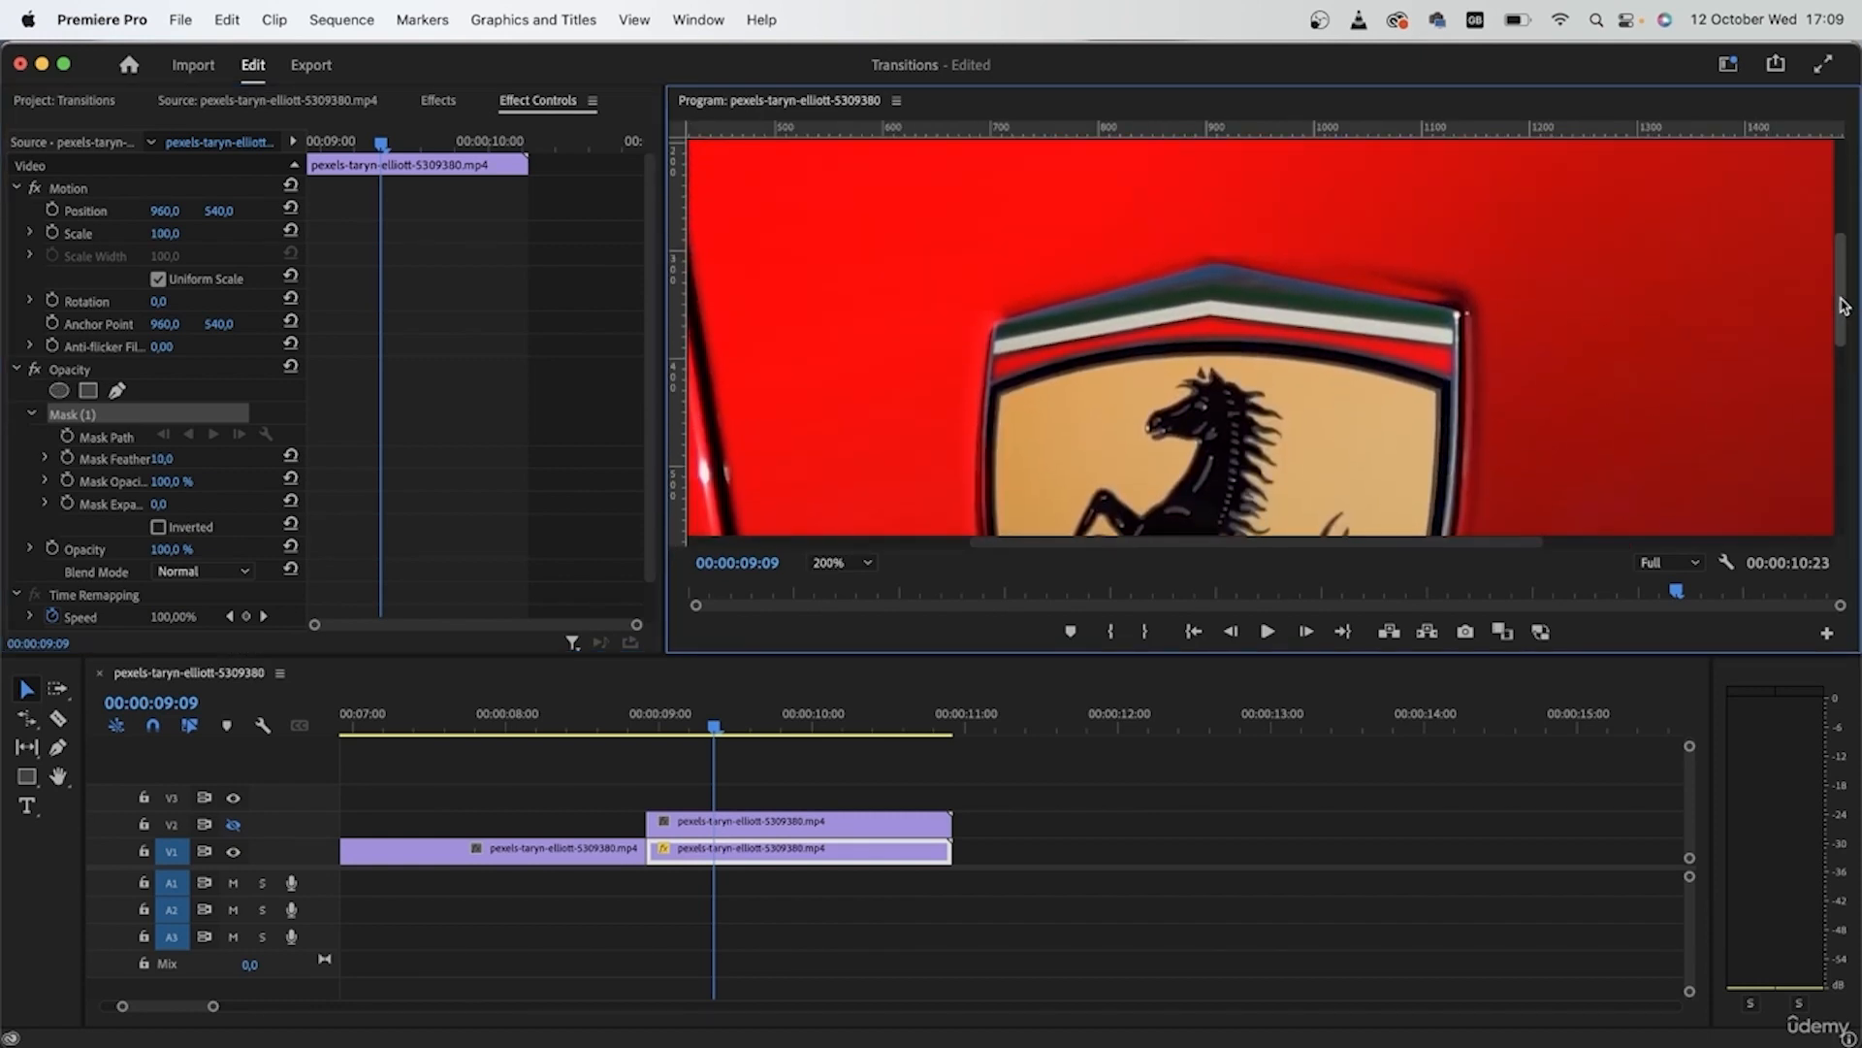
pyautogui.click(1213, 262)
pyautogui.click(999, 323)
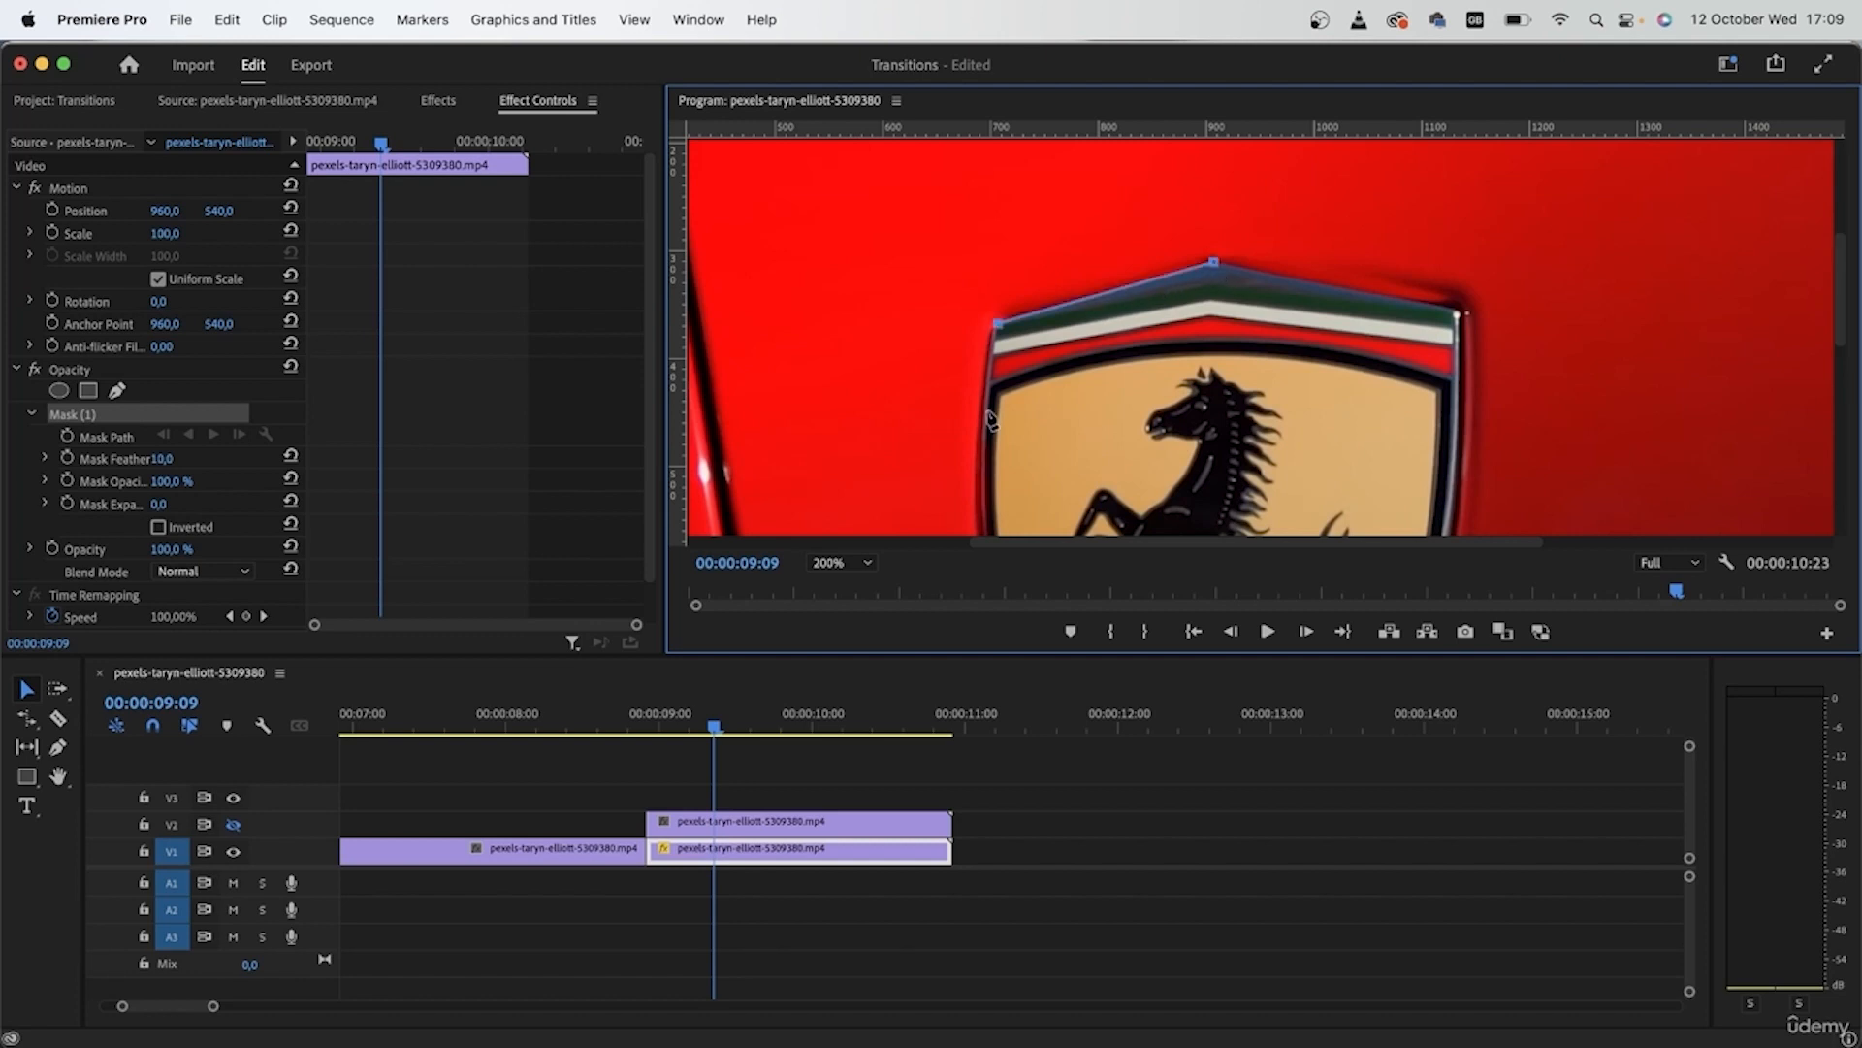
pyautogui.click(983, 353)
pyautogui.click(984, 373)
pyautogui.click(978, 503)
# Trace the emblem's lower tip and right edge with curved points, and close the mask at the top peak
pyautogui.moveTo(1840, 291); pyautogui.dragTo(1826, 380)
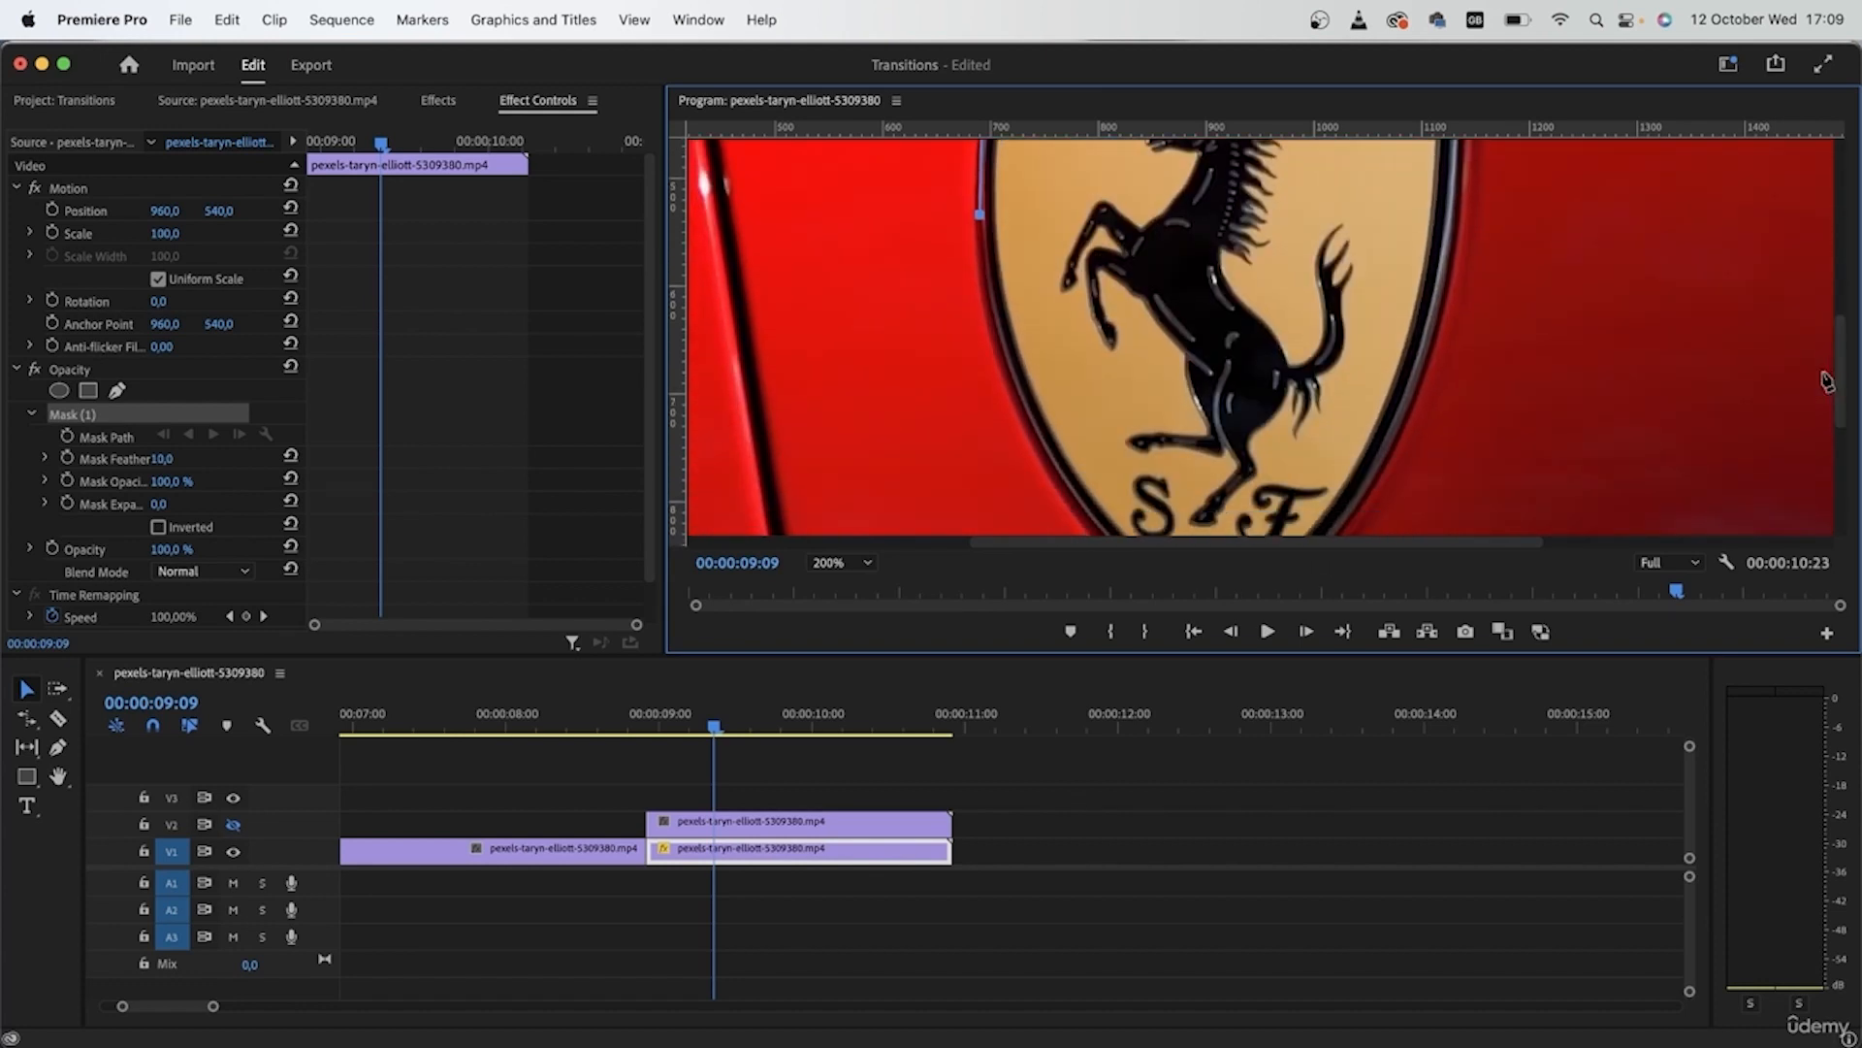
pyautogui.moveTo(1081, 508); pyautogui.dragTo(1182, 633)
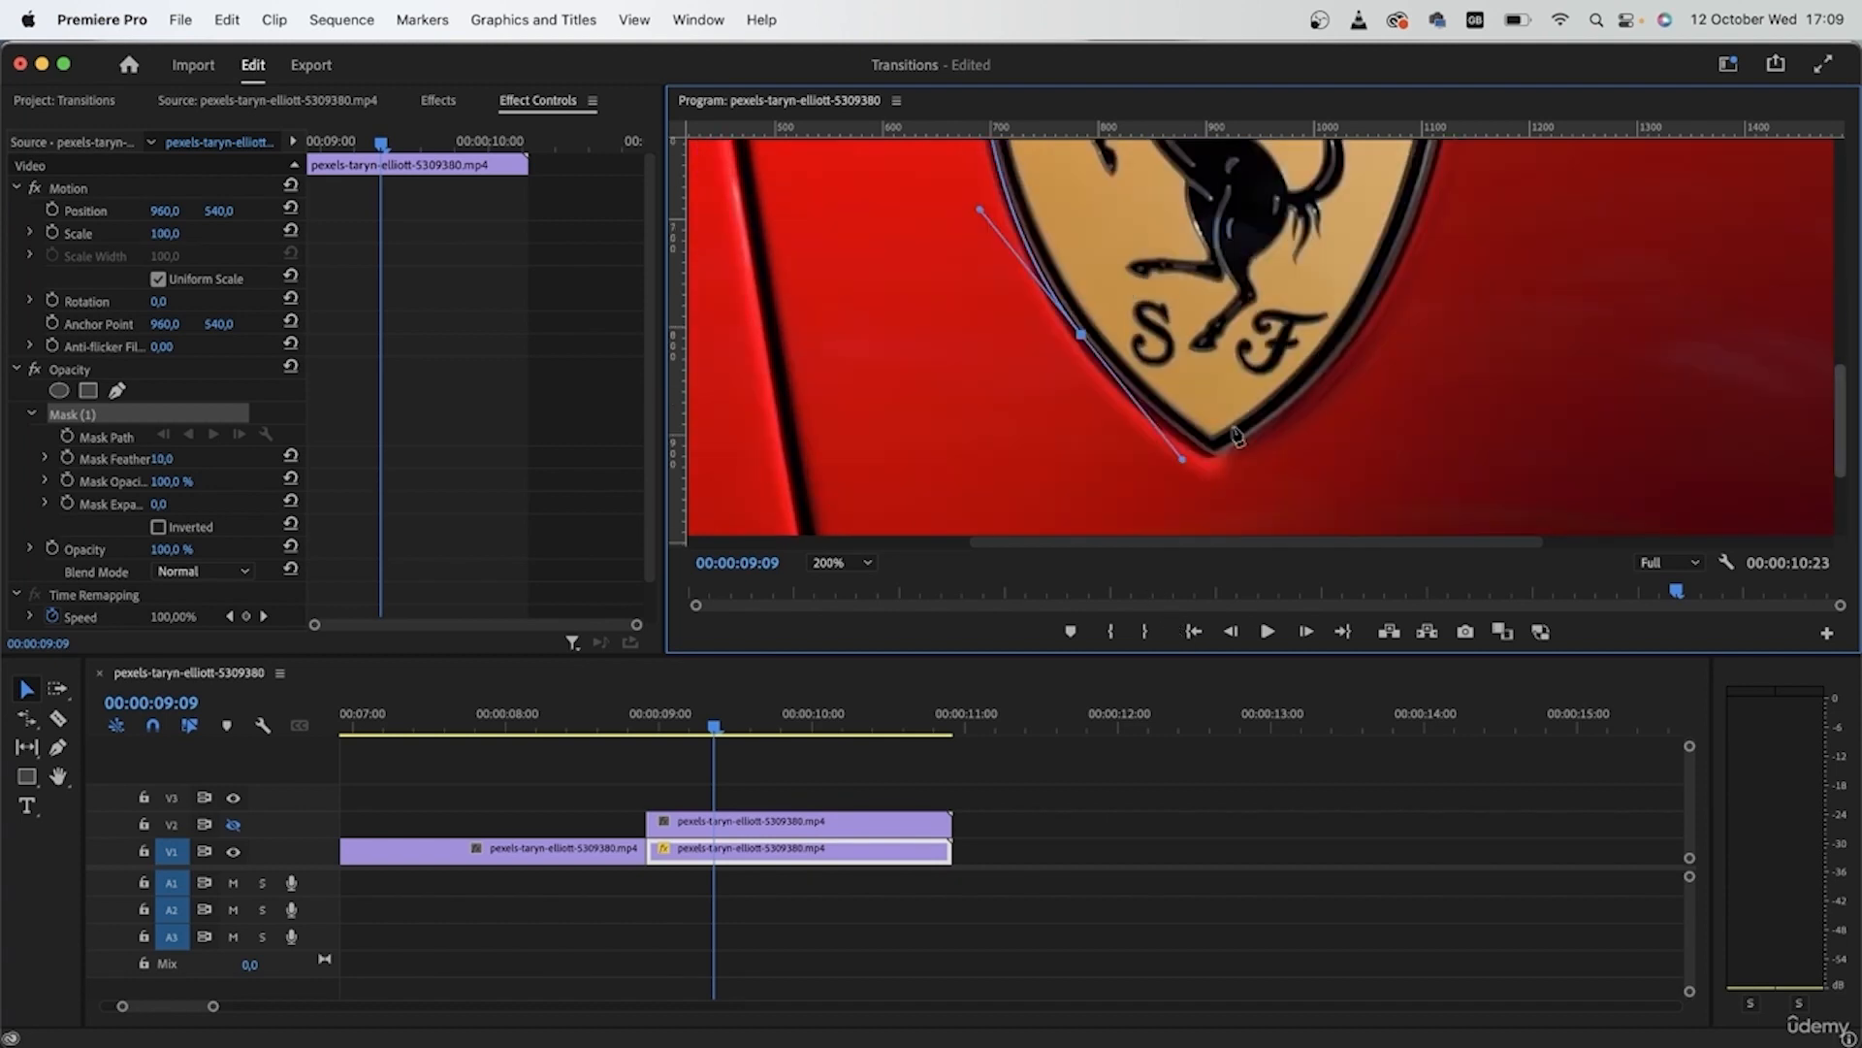
pyautogui.click(1214, 456)
pyautogui.moveTo(1310, 386); pyautogui.dragTo(1312, 376)
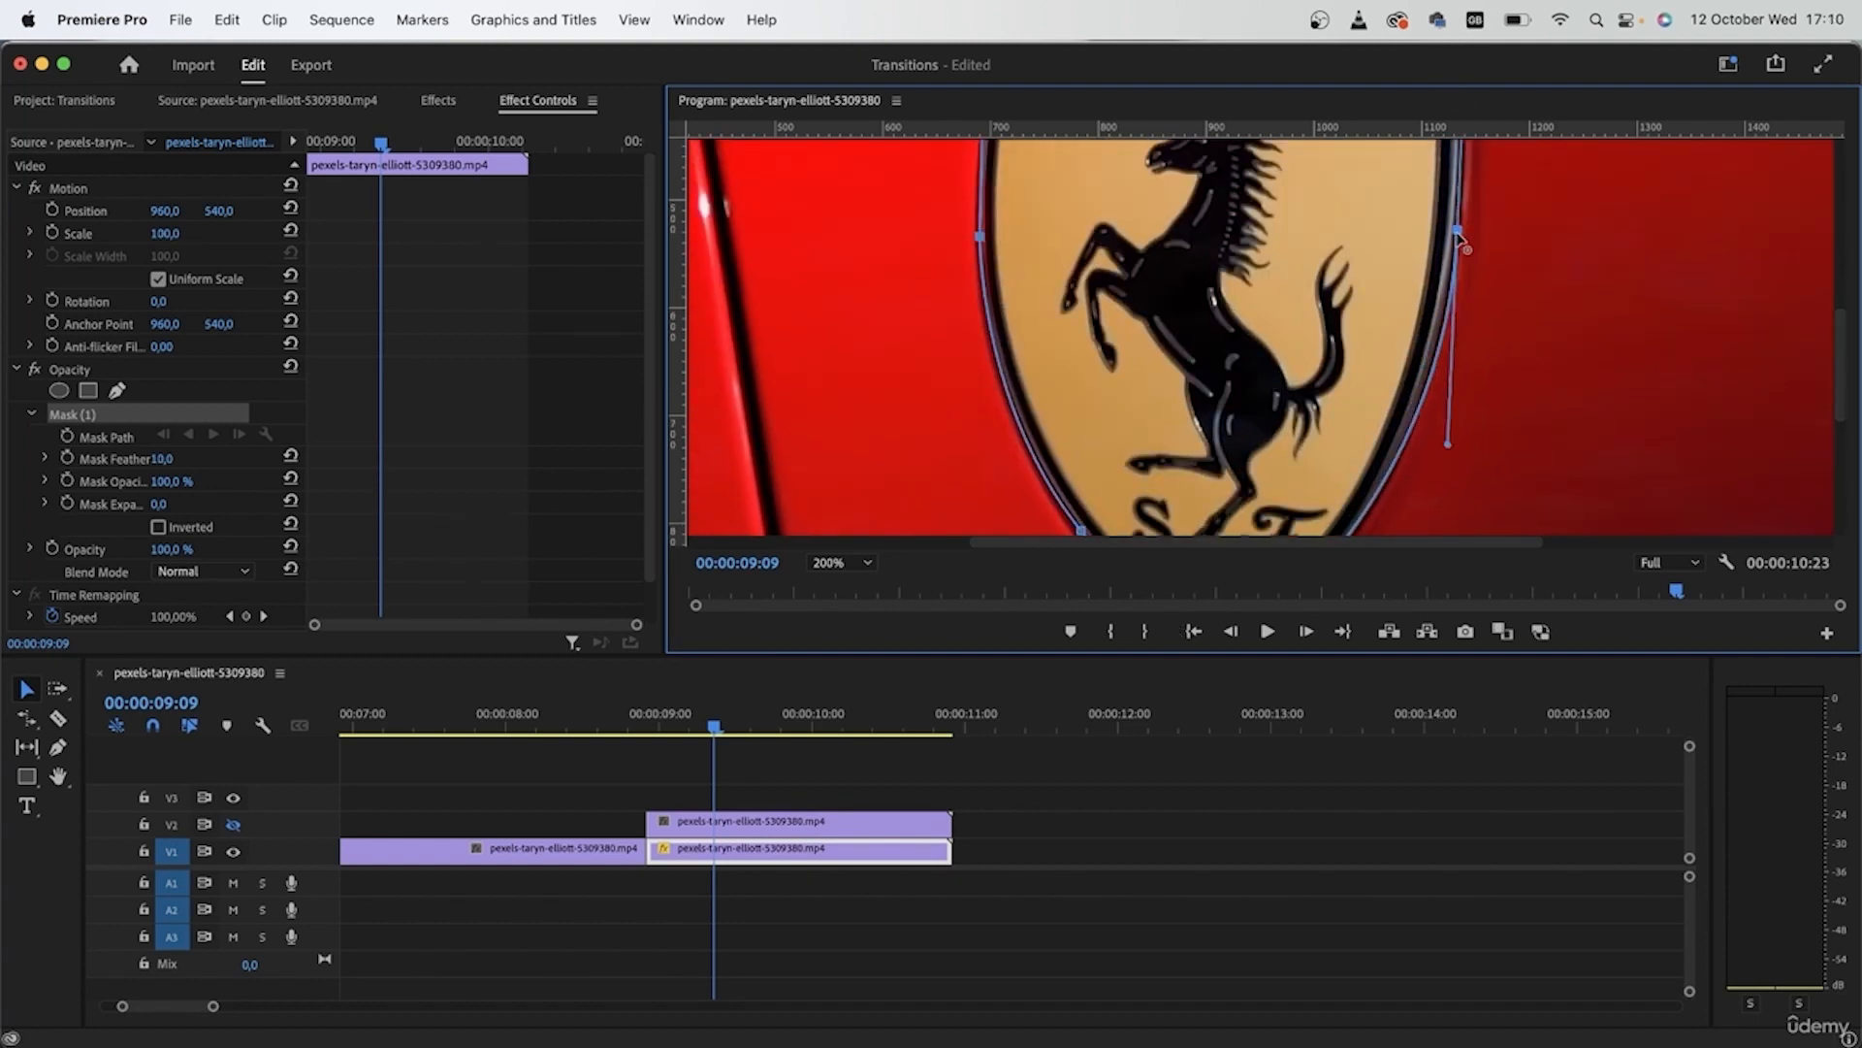
pyautogui.click(1392, 456)
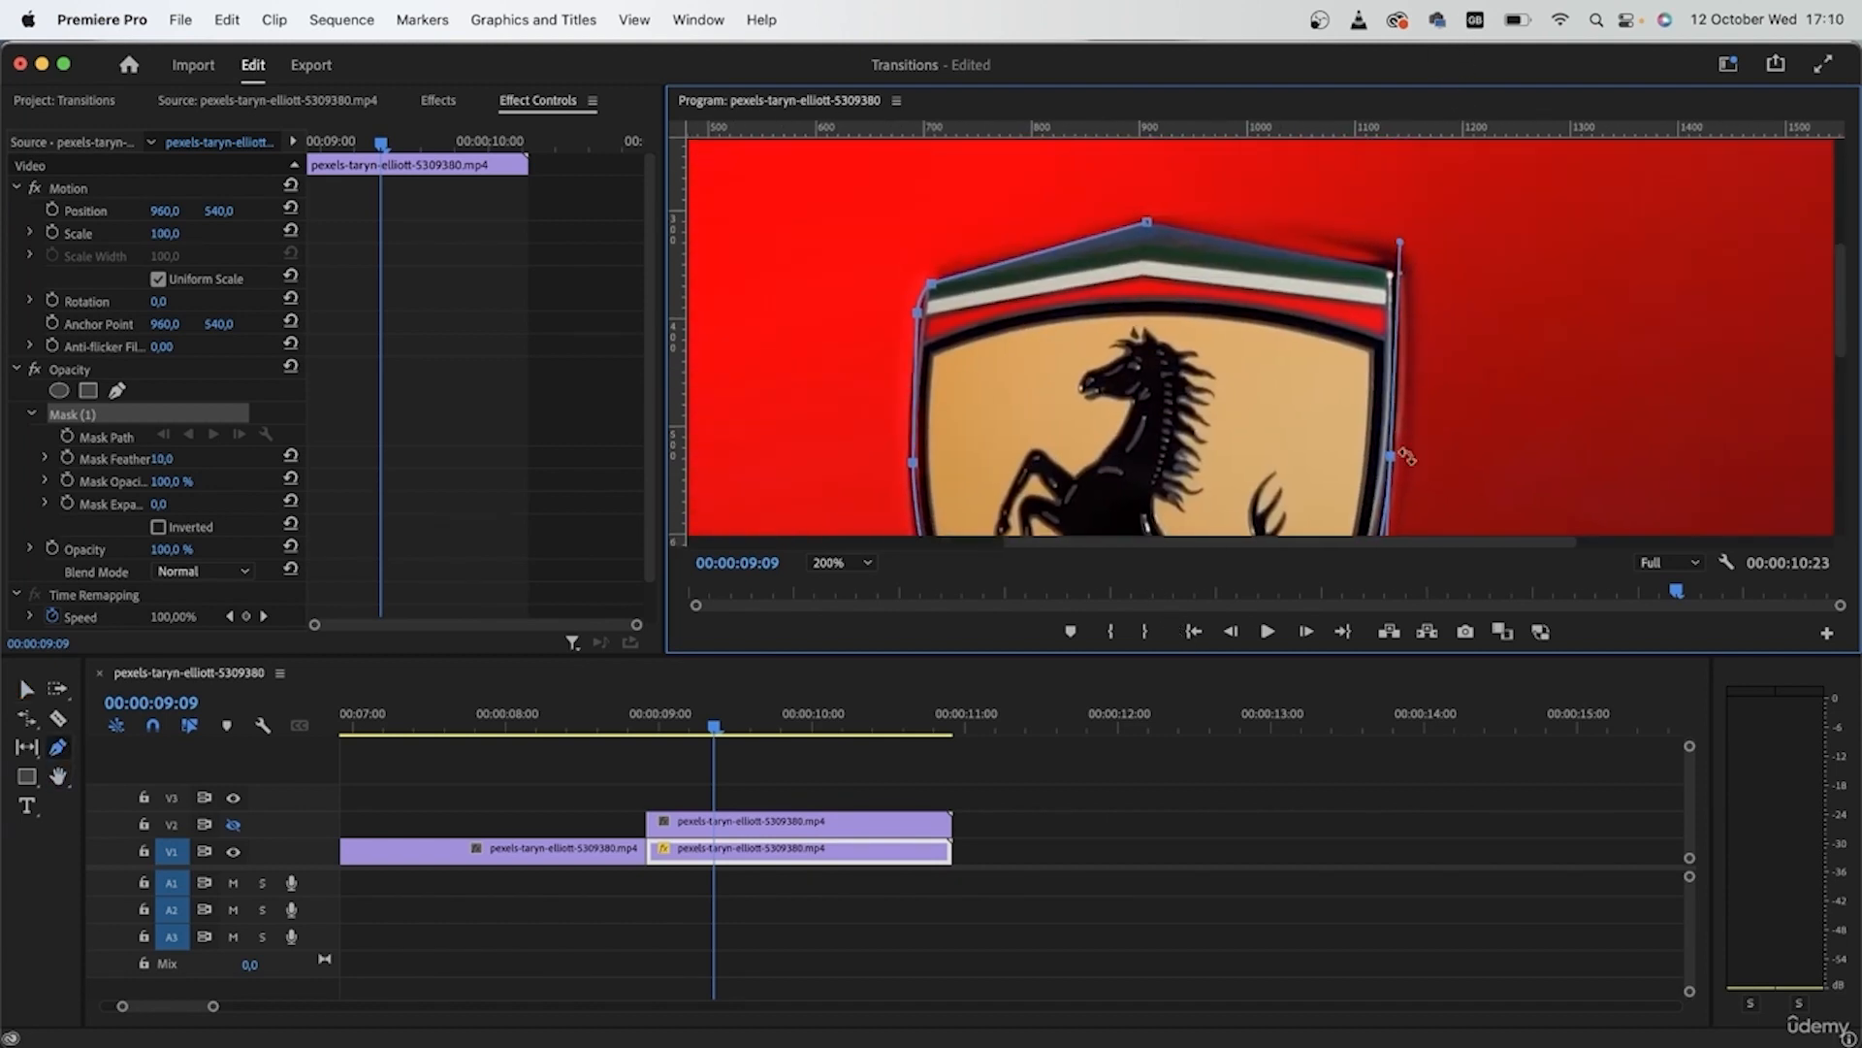
pyautogui.click(1406, 269)
pyautogui.click(1146, 223)
pyautogui.moveTo(1147, 222); pyautogui.dragTo(1151, 223)
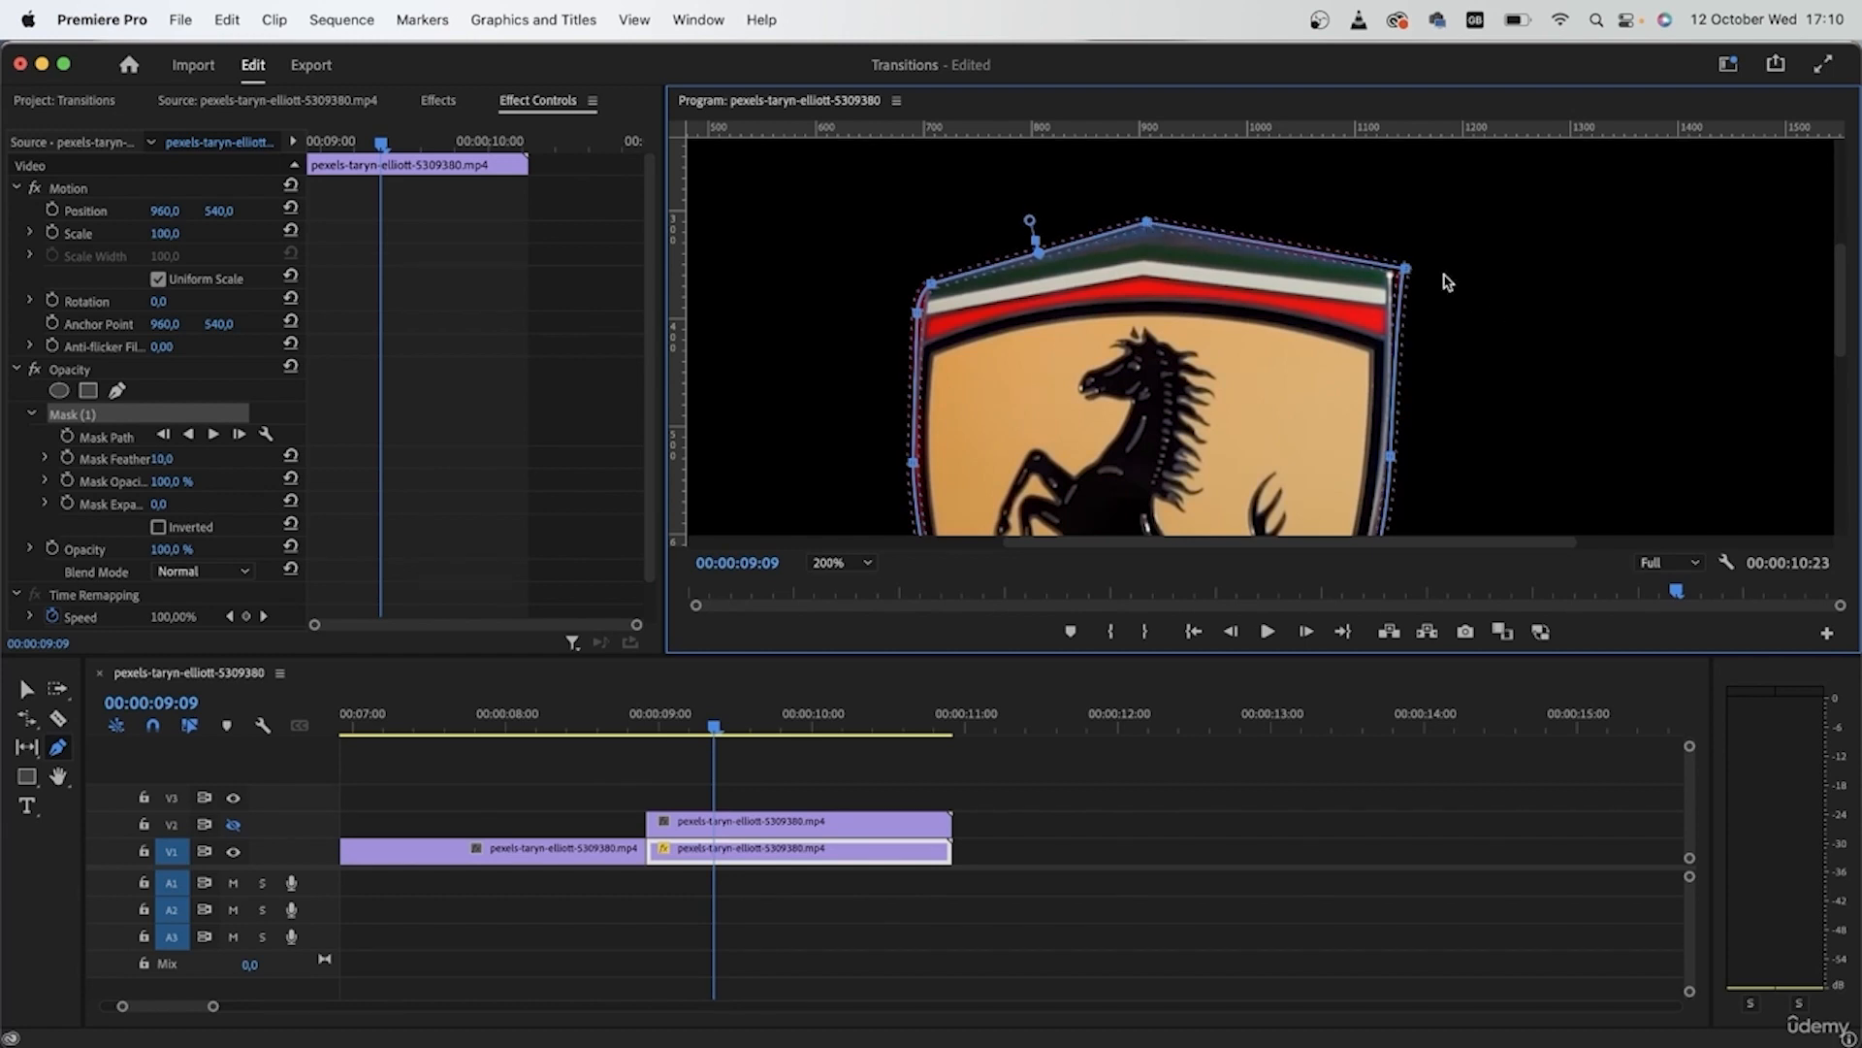
pyautogui.moveTo(1406, 269); pyautogui.dragTo(1402, 269)
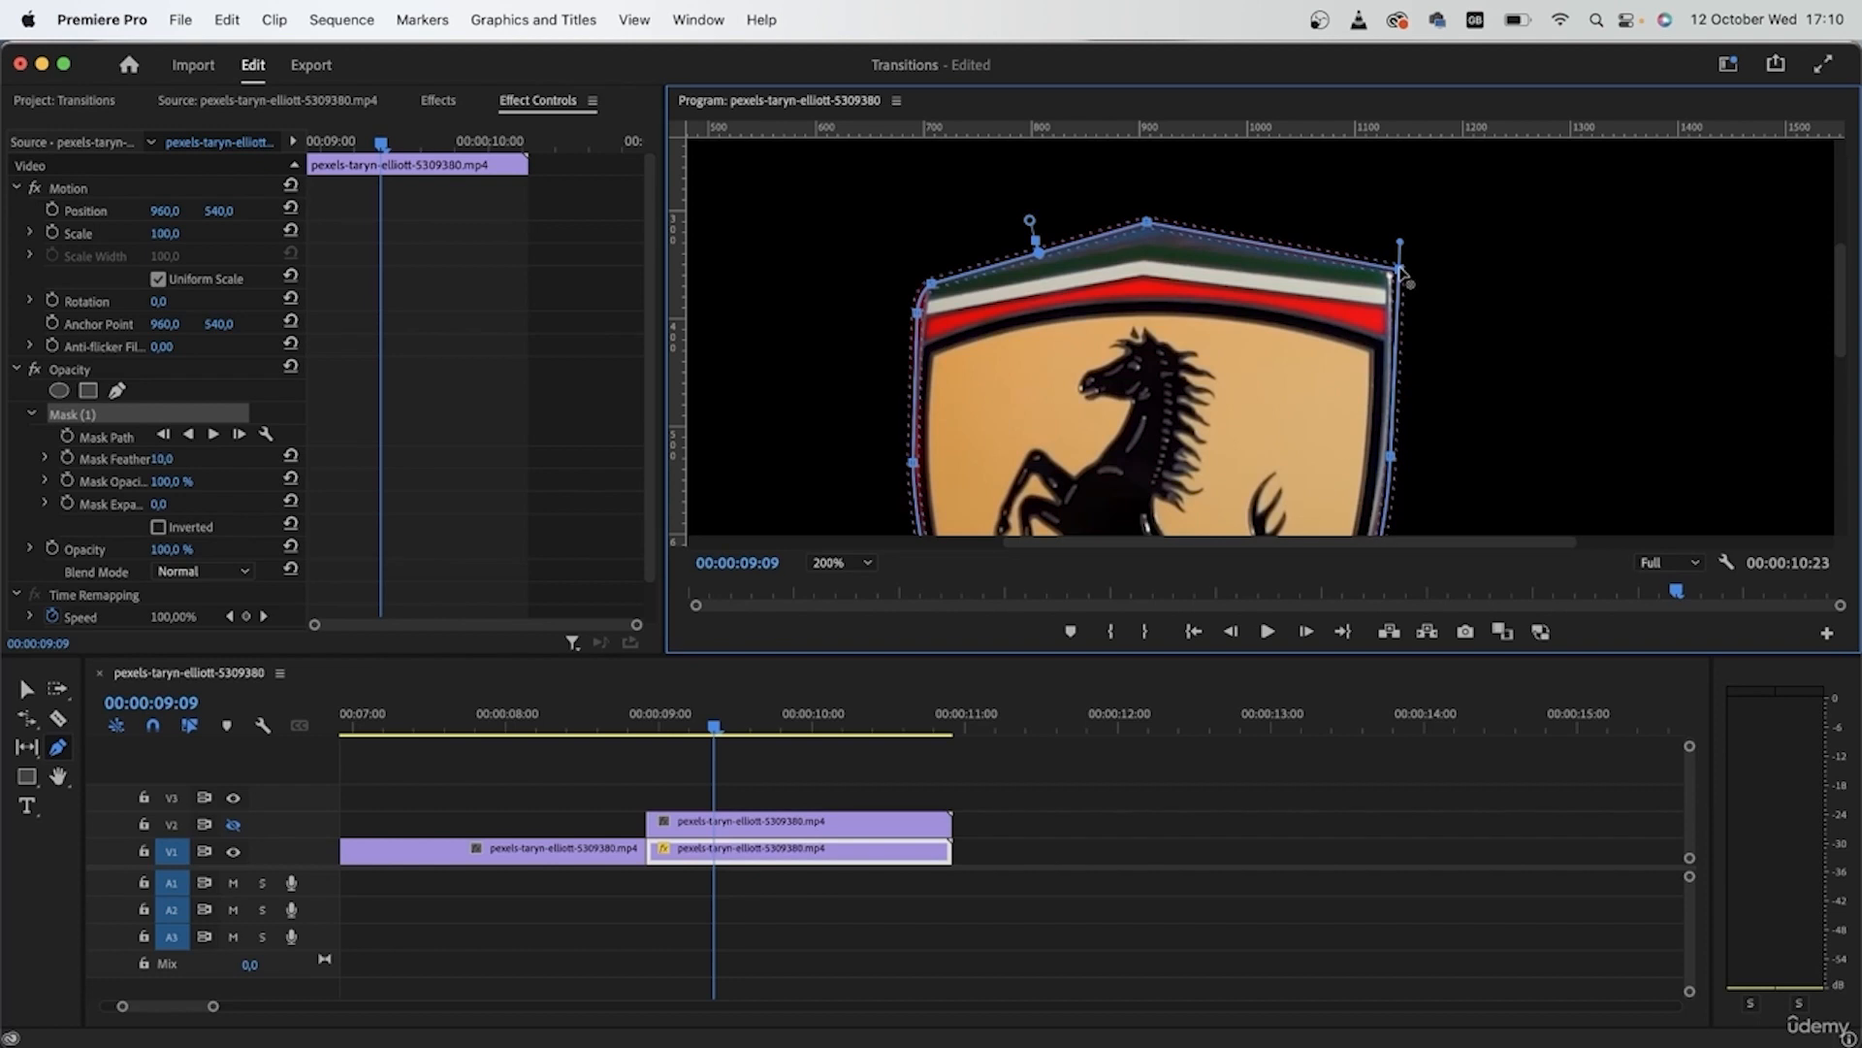
# Set the emblem mask's feather to 0
pyautogui.click(161, 460)
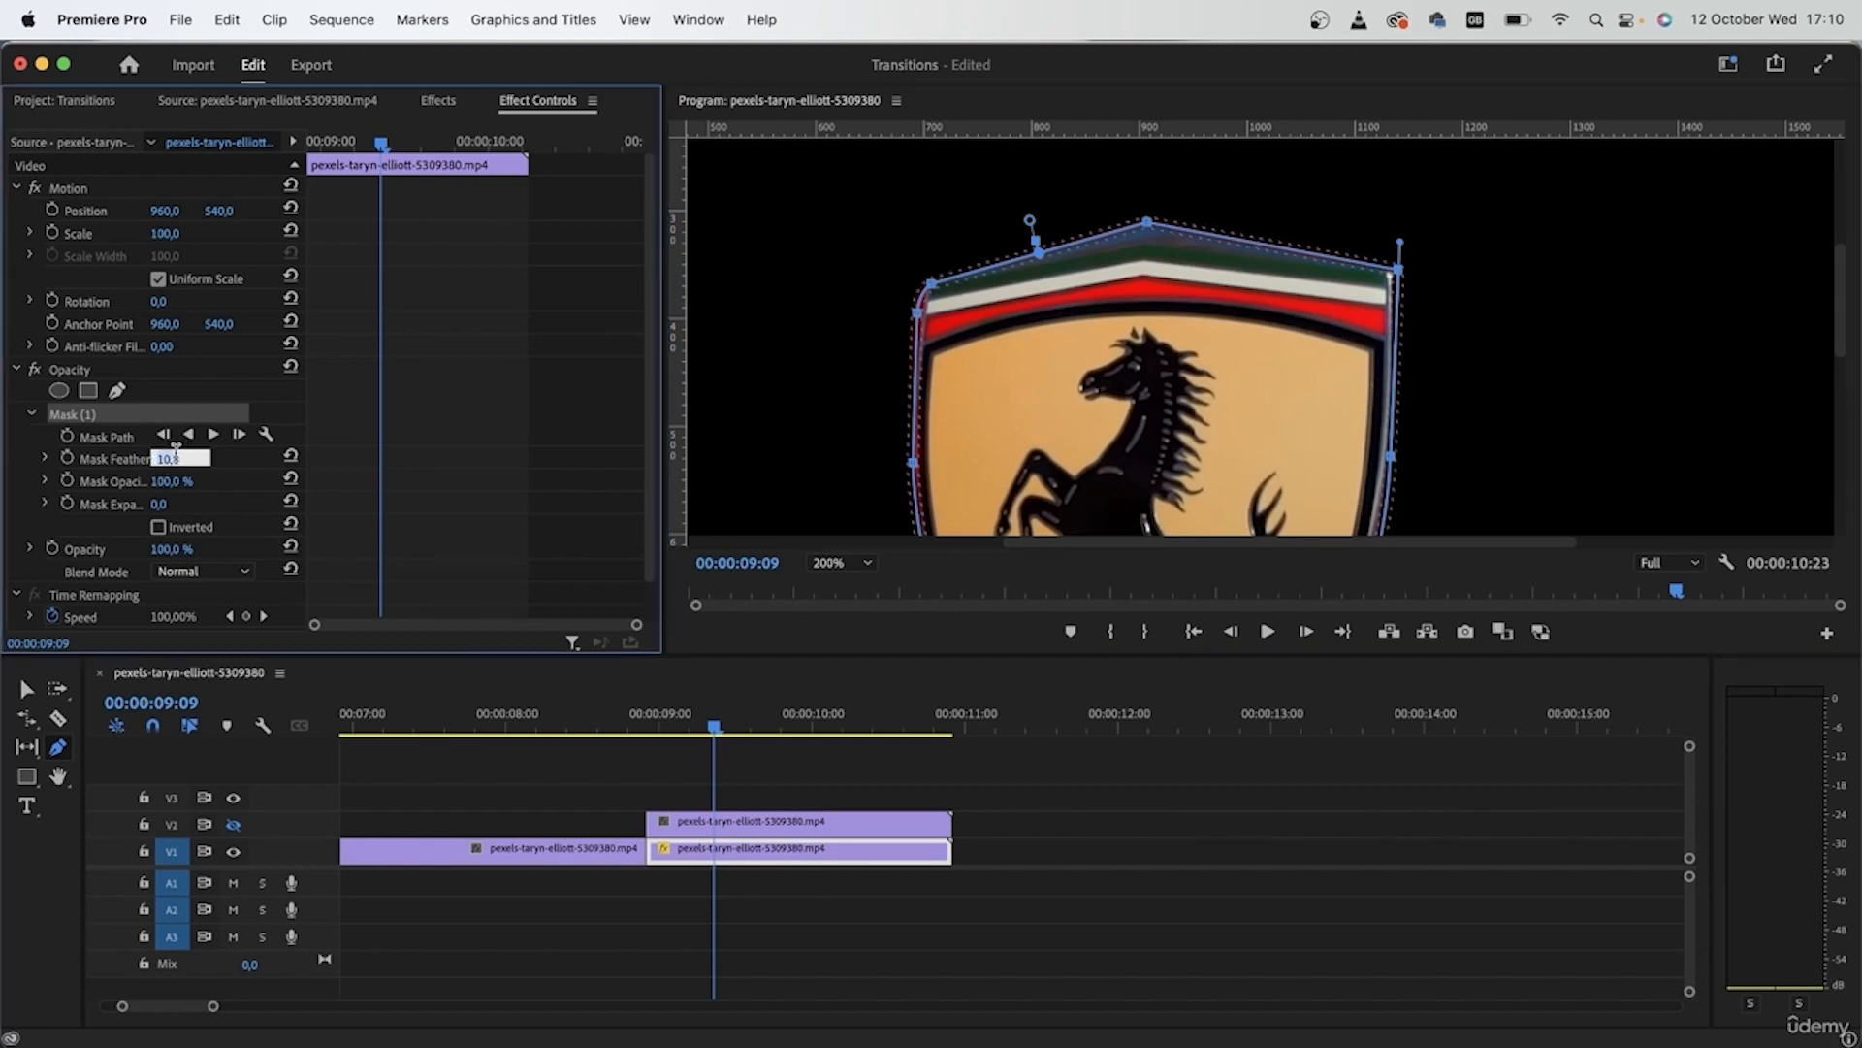
pyautogui.write('0')
pyautogui.press('Return')
pyautogui.click(1348, 844)
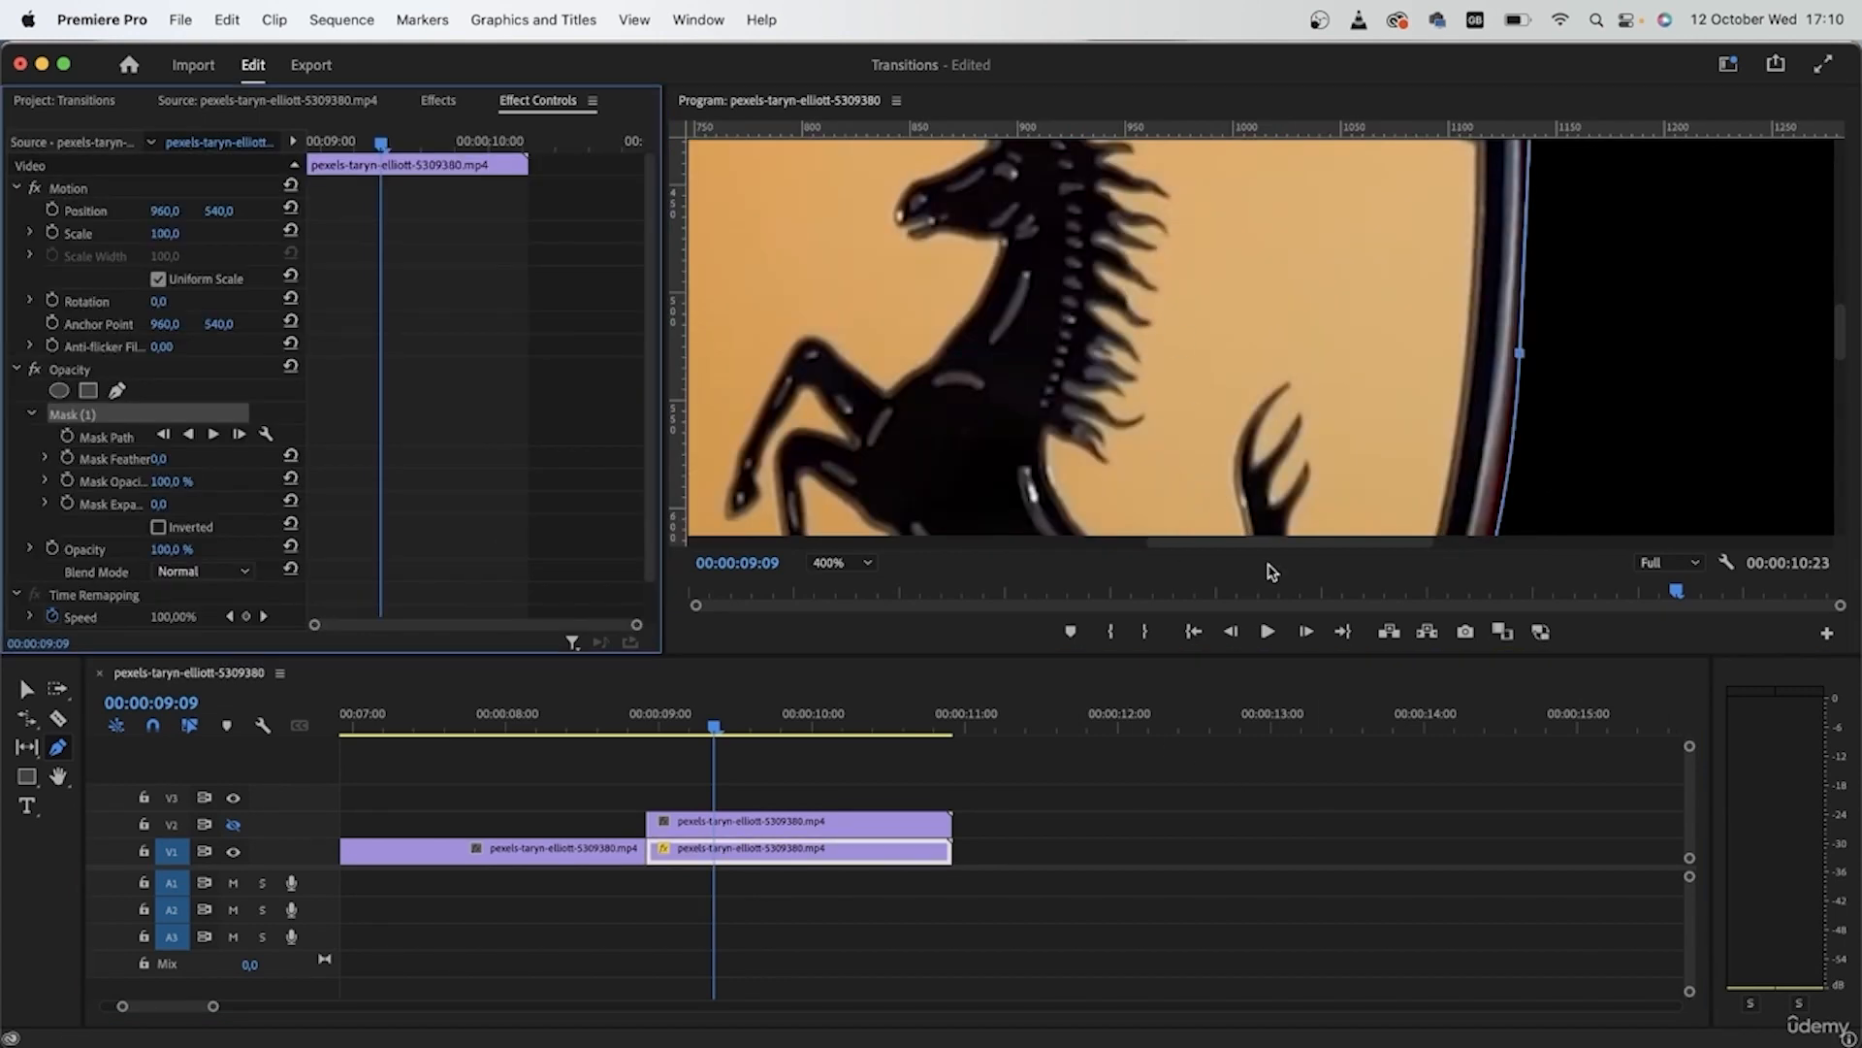
# Refine the mask points and curve handles around the emblem at 400% zoom, and fit the whole frame in view
pyautogui.moveTo(1268, 546); pyautogui.dragTo(1129, 545)
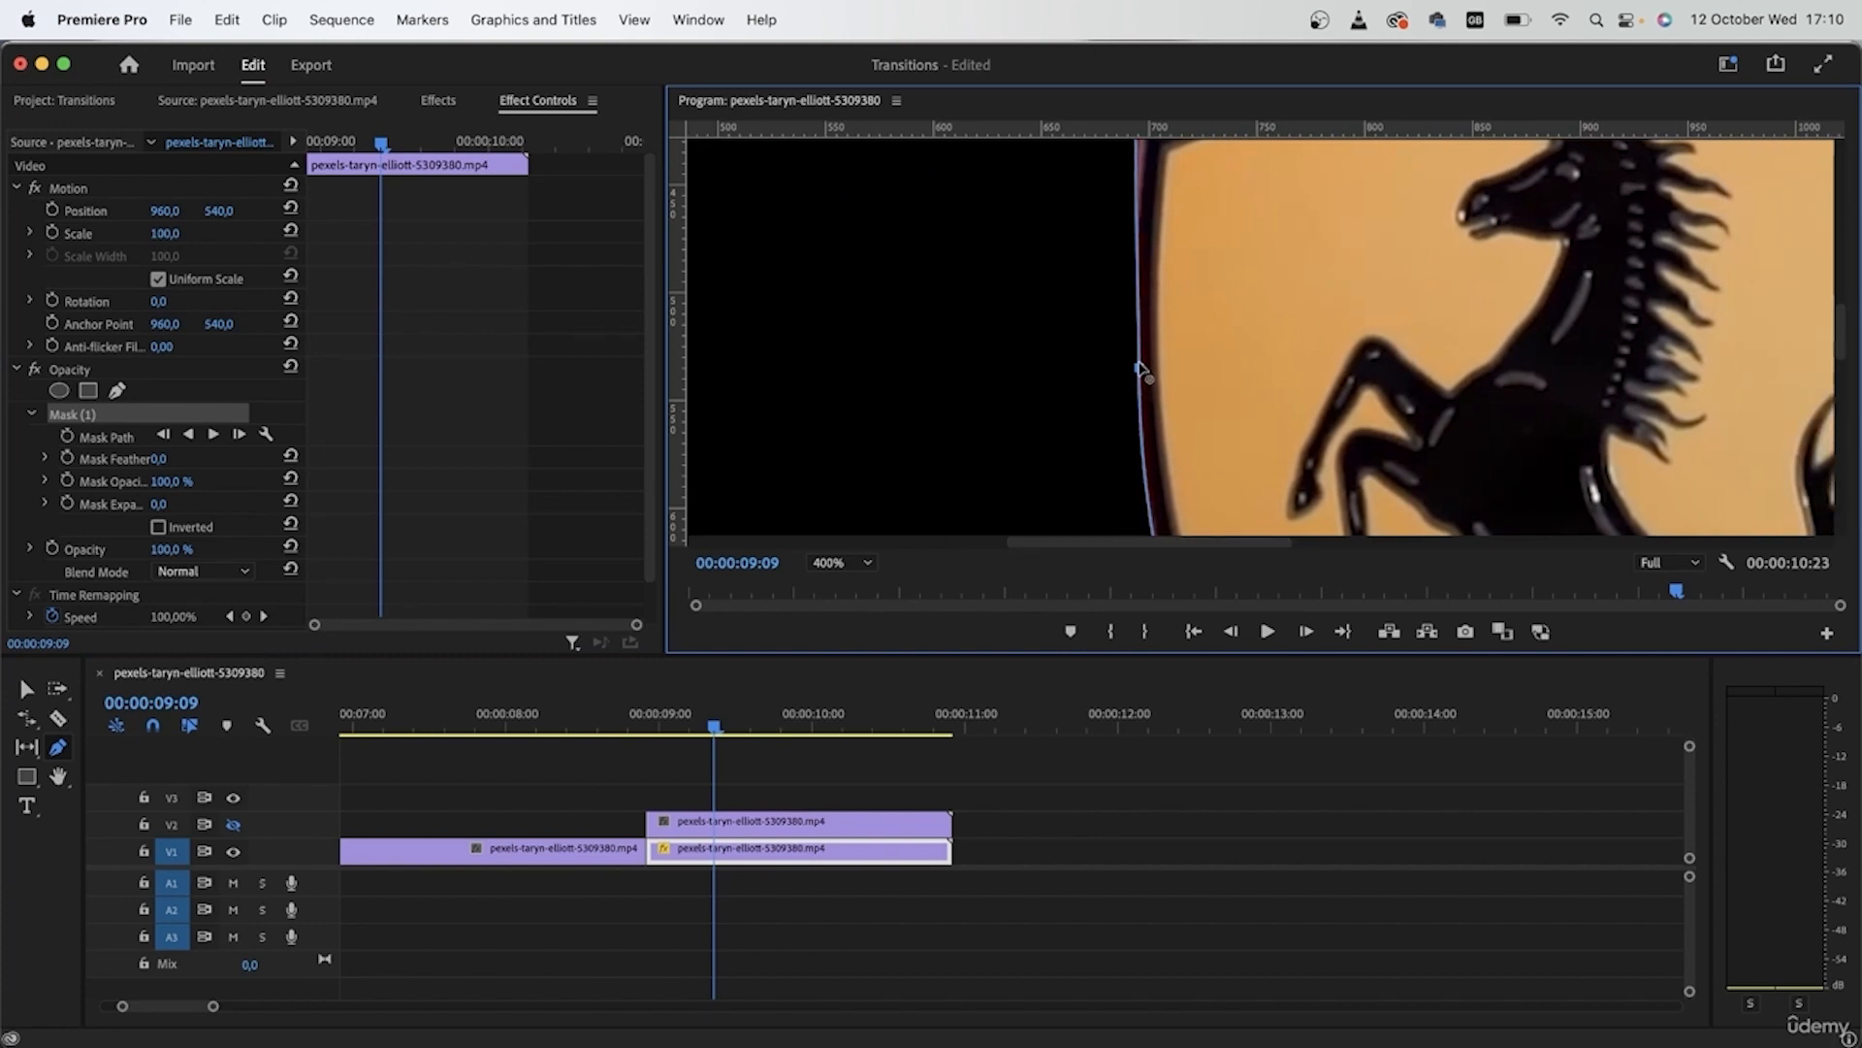
pyautogui.moveTo(1853, 347); pyautogui.dragTo(1852, 298)
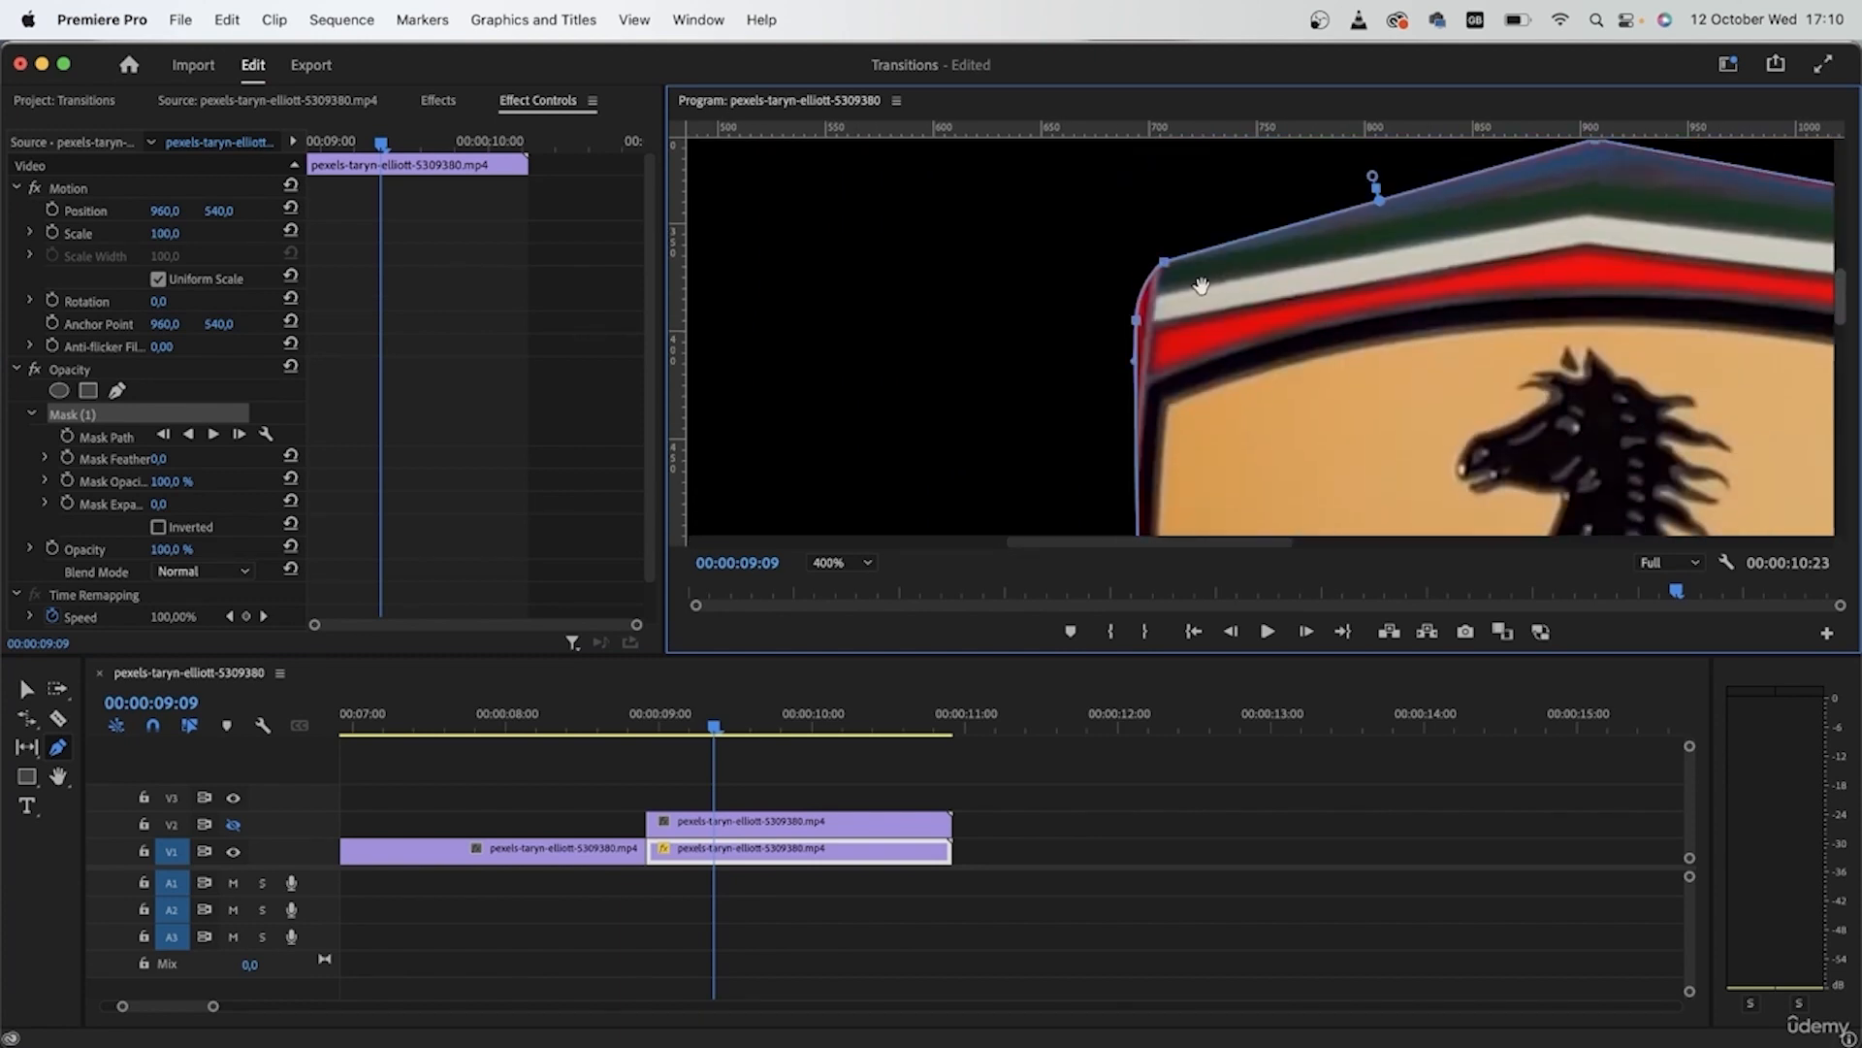
pyautogui.moveTo(1137, 323); pyautogui.dragTo(1151, 302)
pyautogui.moveTo(1842, 301); pyautogui.dragTo(1838, 420)
pyautogui.scroll(-3, 1338, 310)
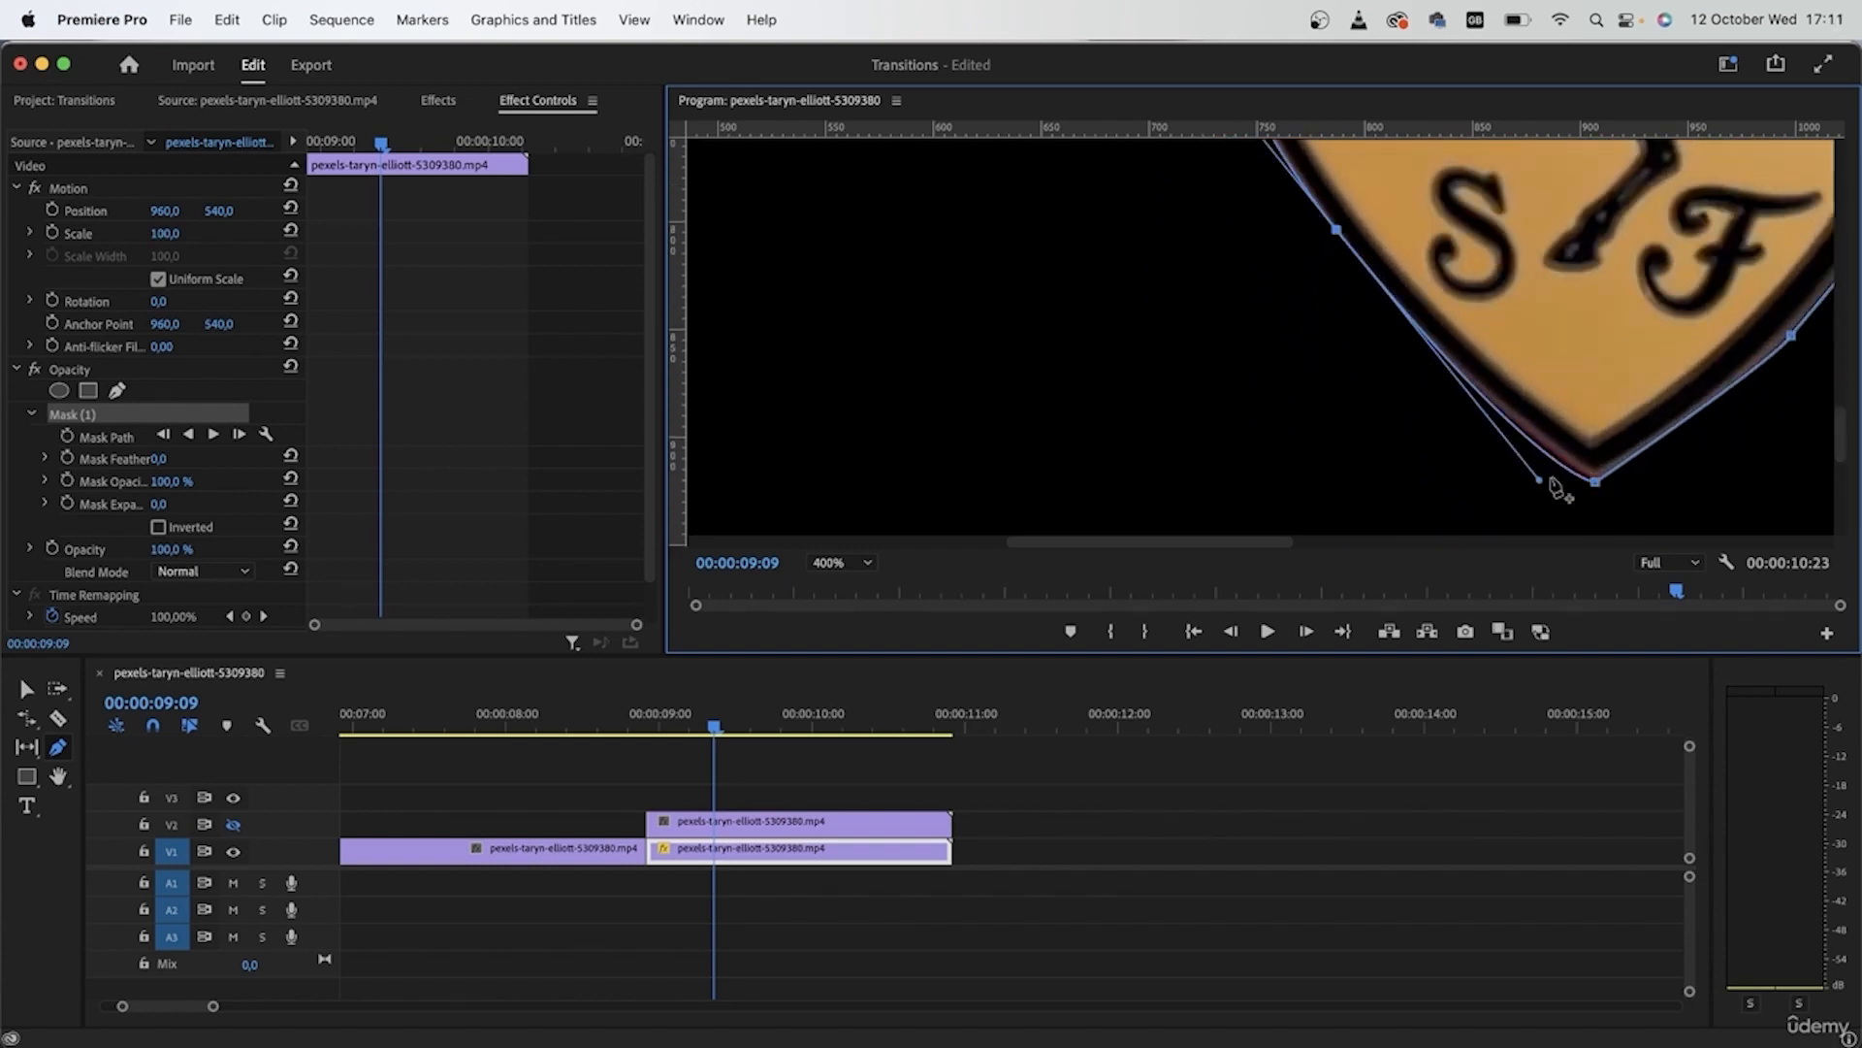
pyautogui.moveTo(1064, 549); pyautogui.dragTo(1184, 545)
pyautogui.scroll(10, 1311, 345)
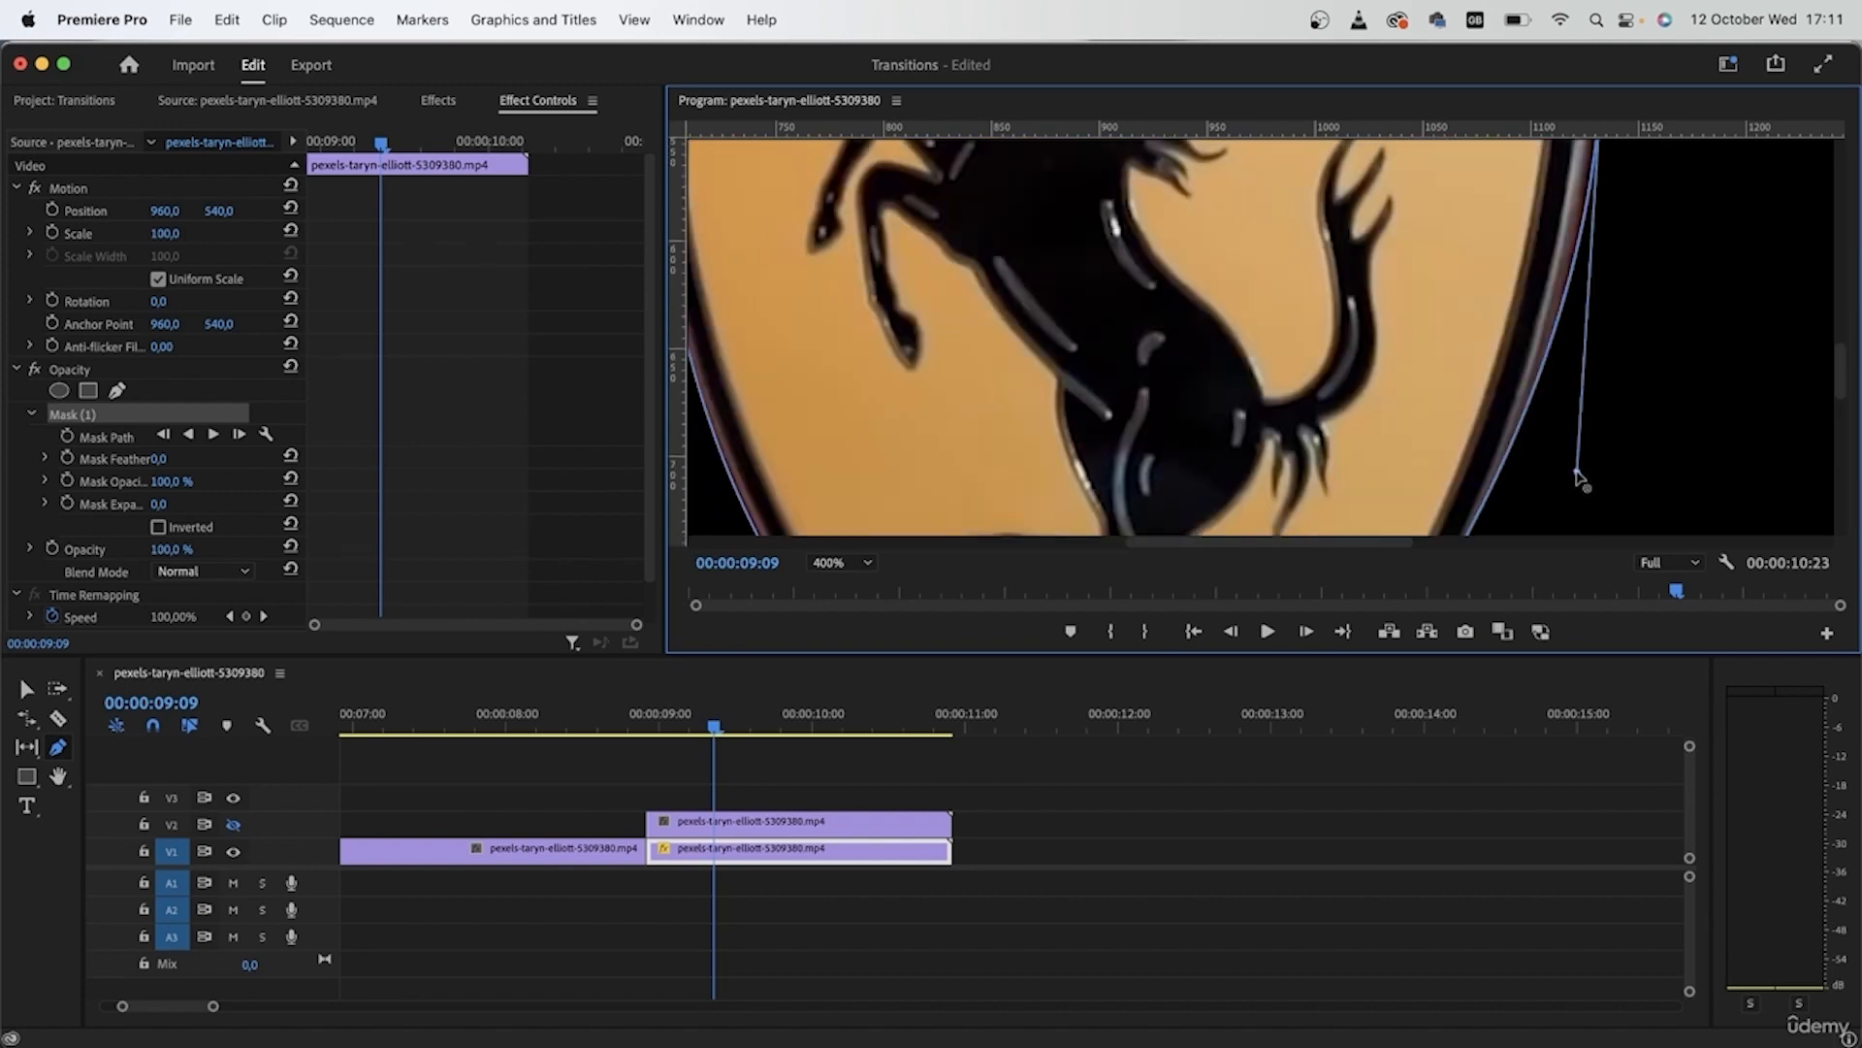
pyautogui.moveTo(1619, 194); pyautogui.dragTo(1616, 191)
pyautogui.scroll(5, 1164, 318)
pyautogui.moveTo(1114, 288); pyautogui.dragTo(1120, 294)
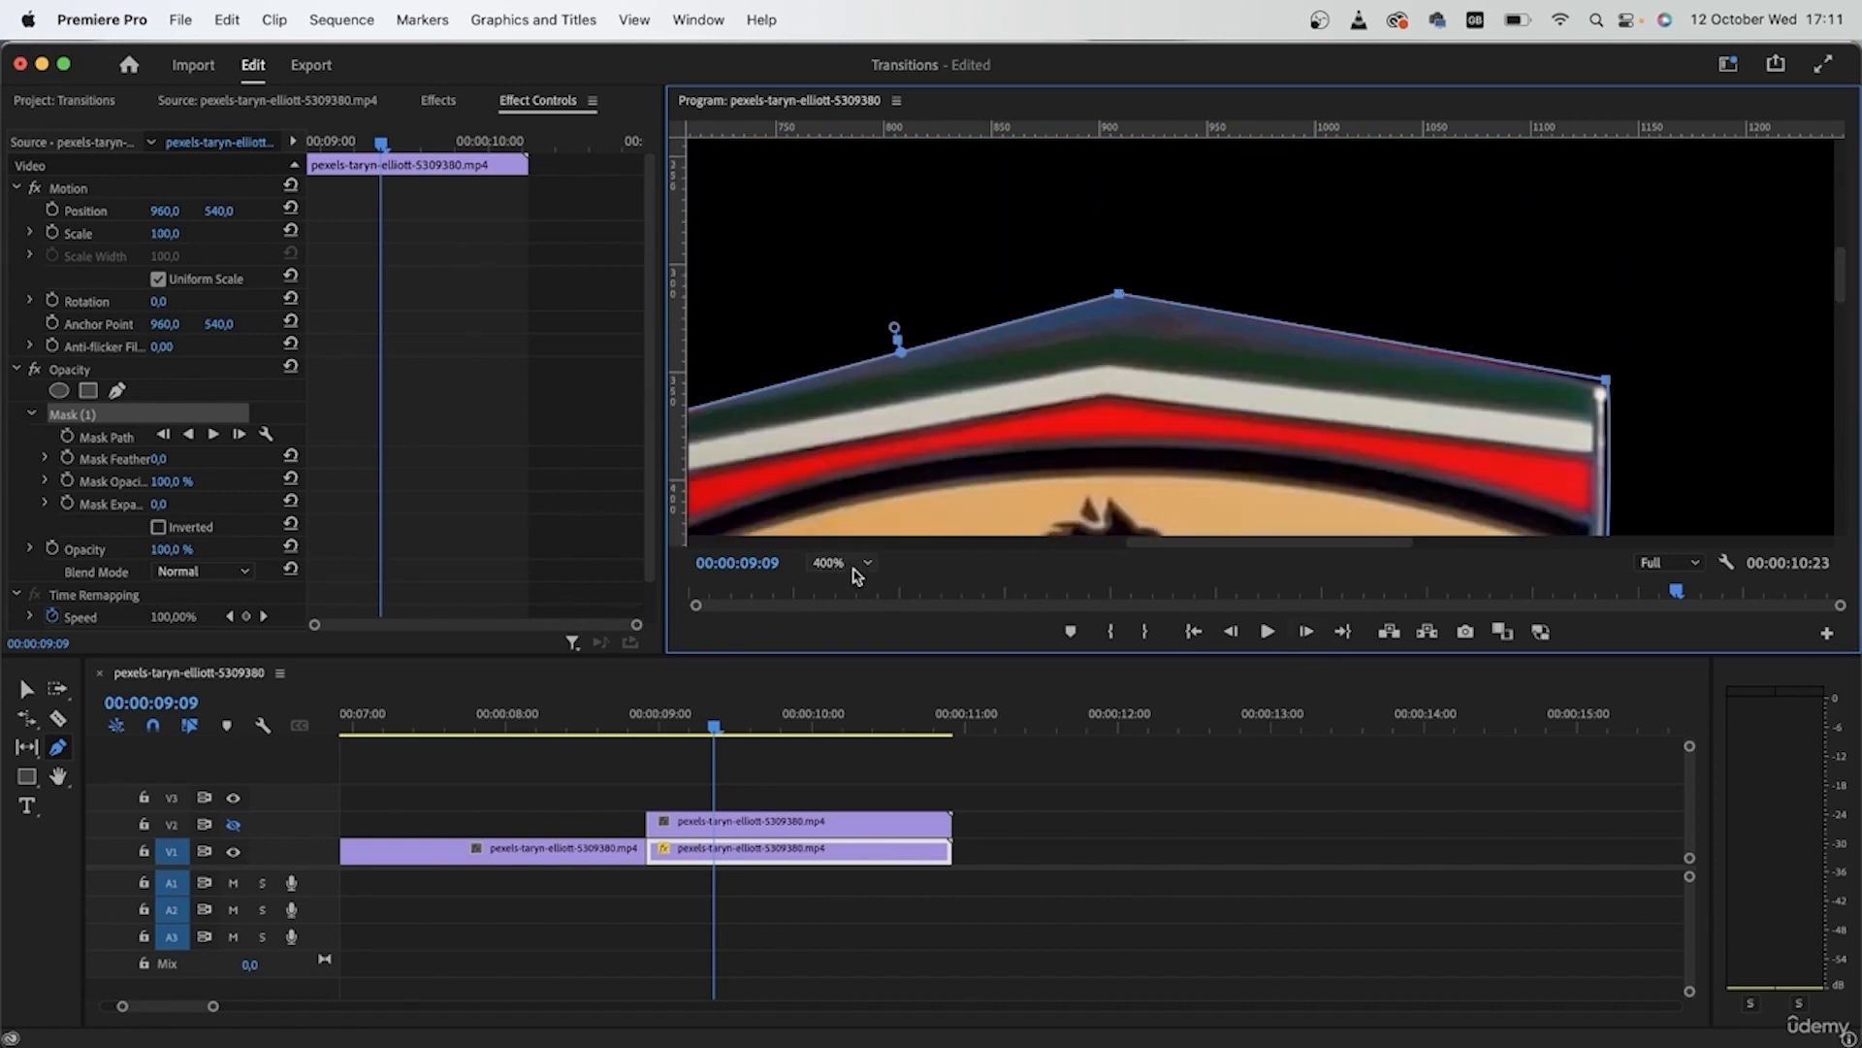
pyautogui.click(854, 570)
pyautogui.click(857, 582)
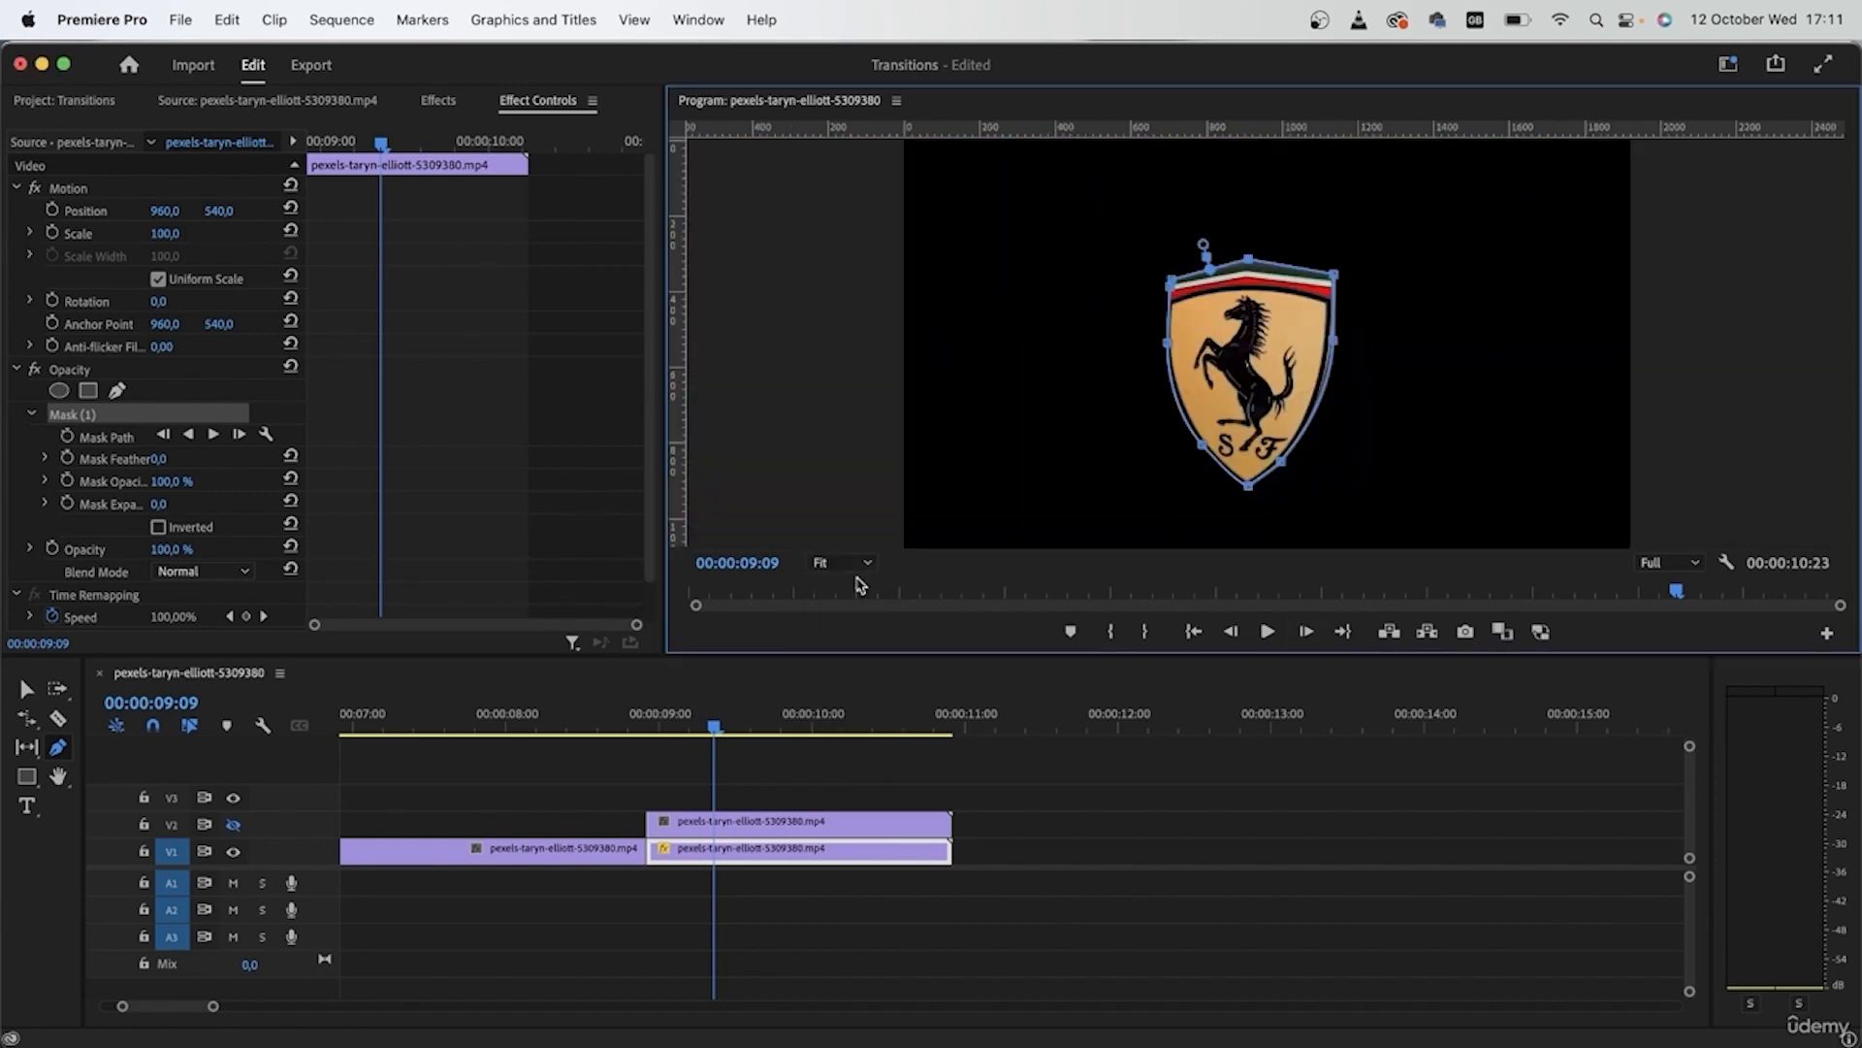
# Show the V2 track again and delete its unmasked copy of the frame hold segment
pyautogui.click(1385, 955)
pyautogui.click(747, 852)
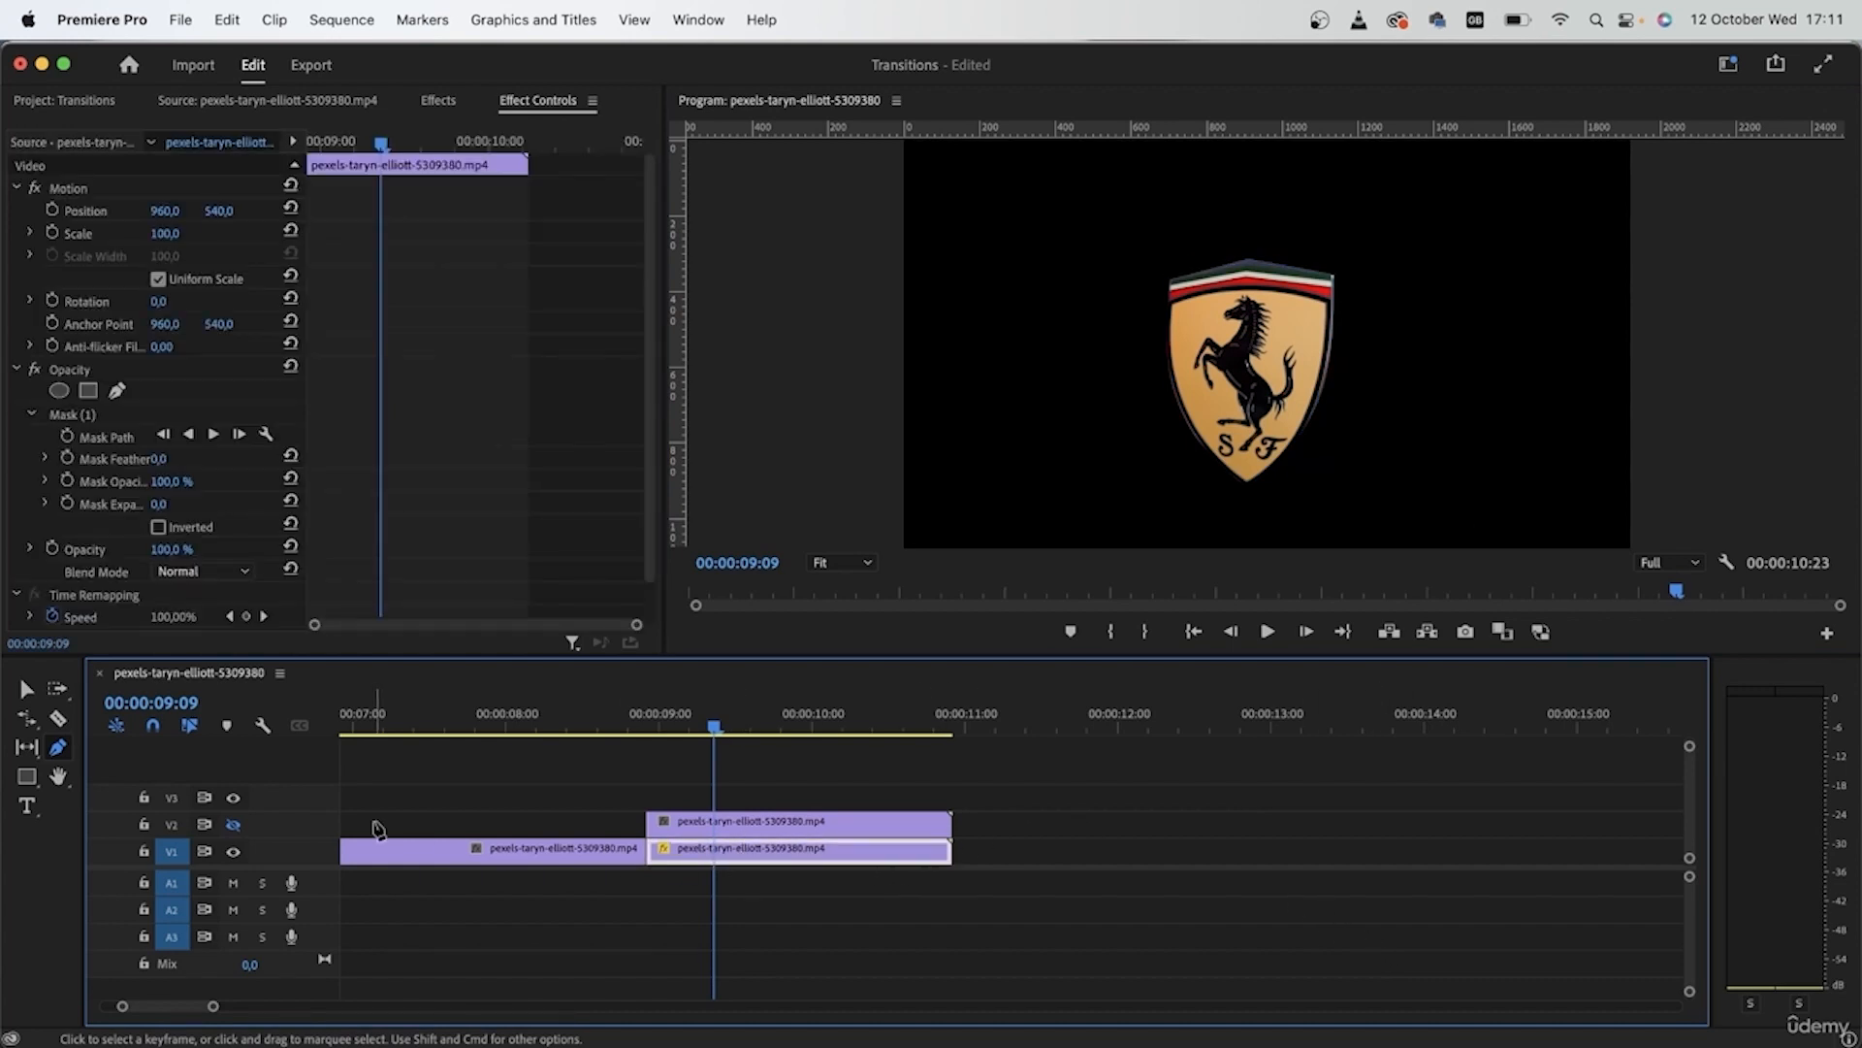
pyautogui.click(233, 824)
pyautogui.press('v')
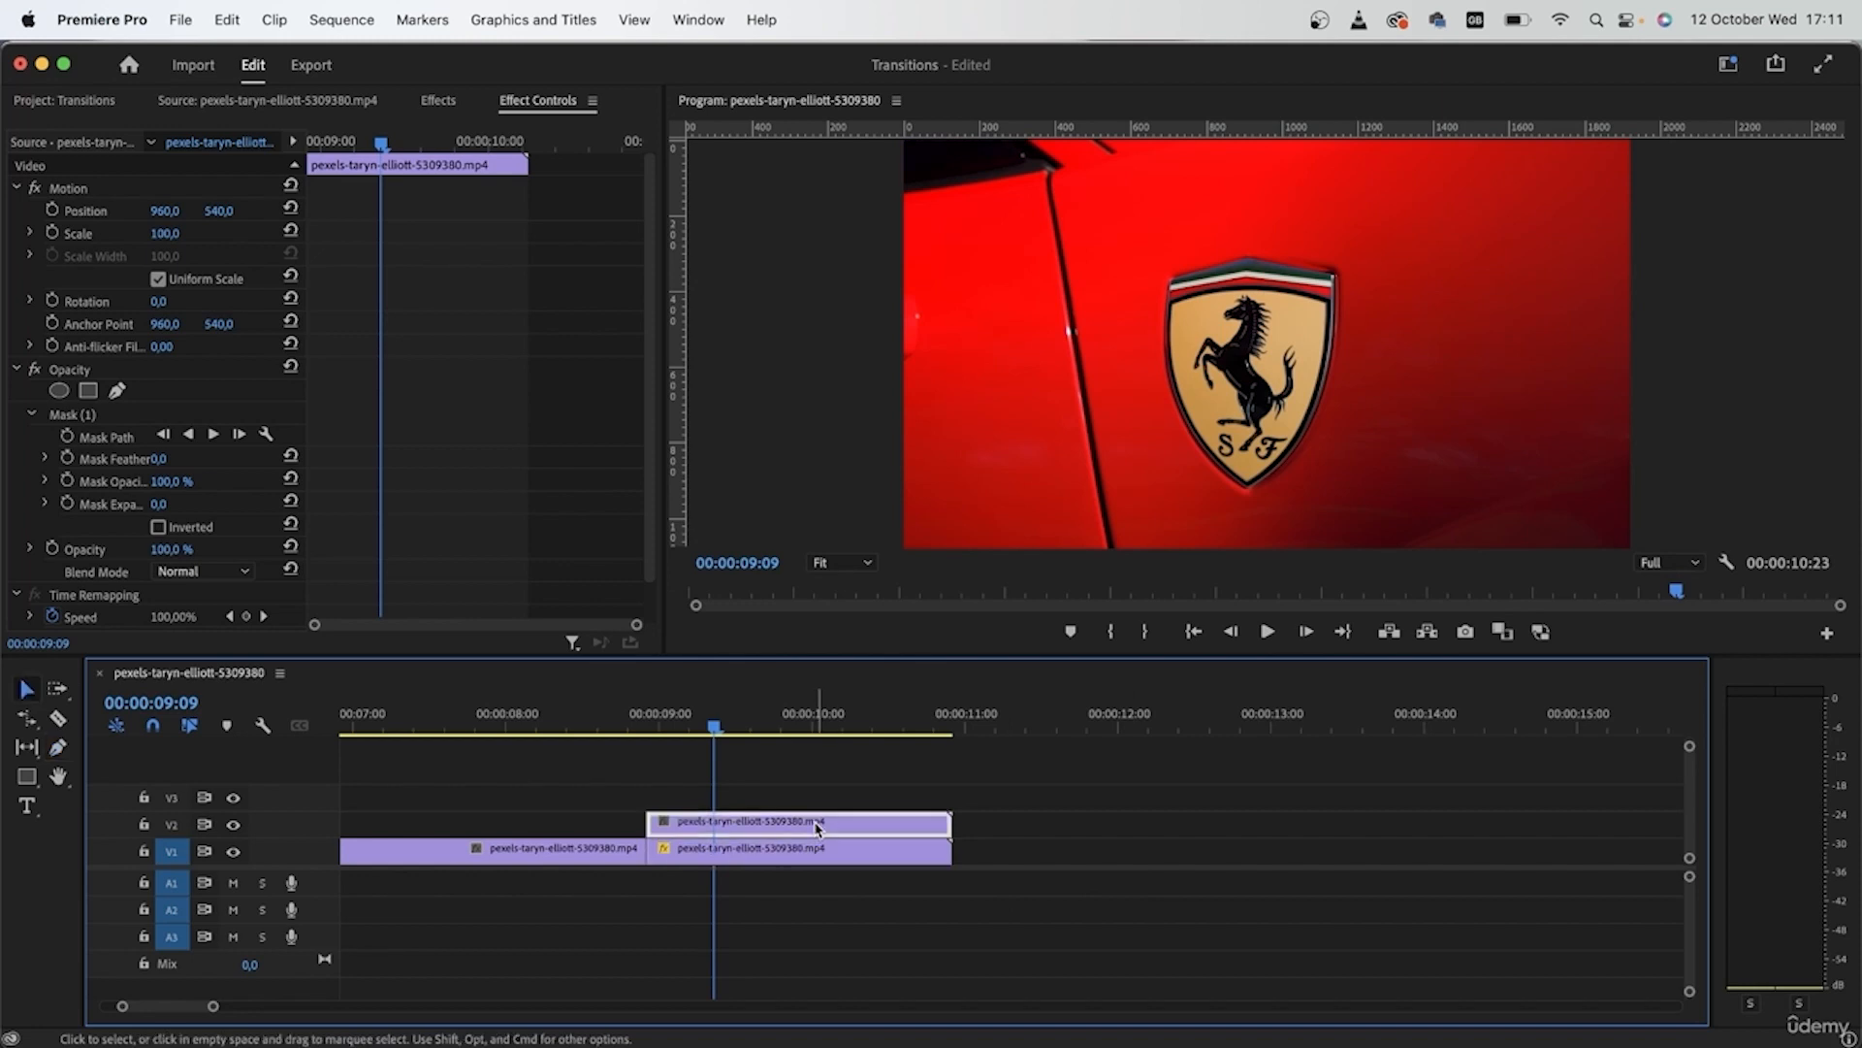
pyautogui.click(818, 827)
pyautogui.press('Delete')
# Duplicate the masked V1 frame hold segment onto V2 and invert the copy's mask
pyautogui.moveTo(800, 855); pyautogui.dragTo(809, 828)
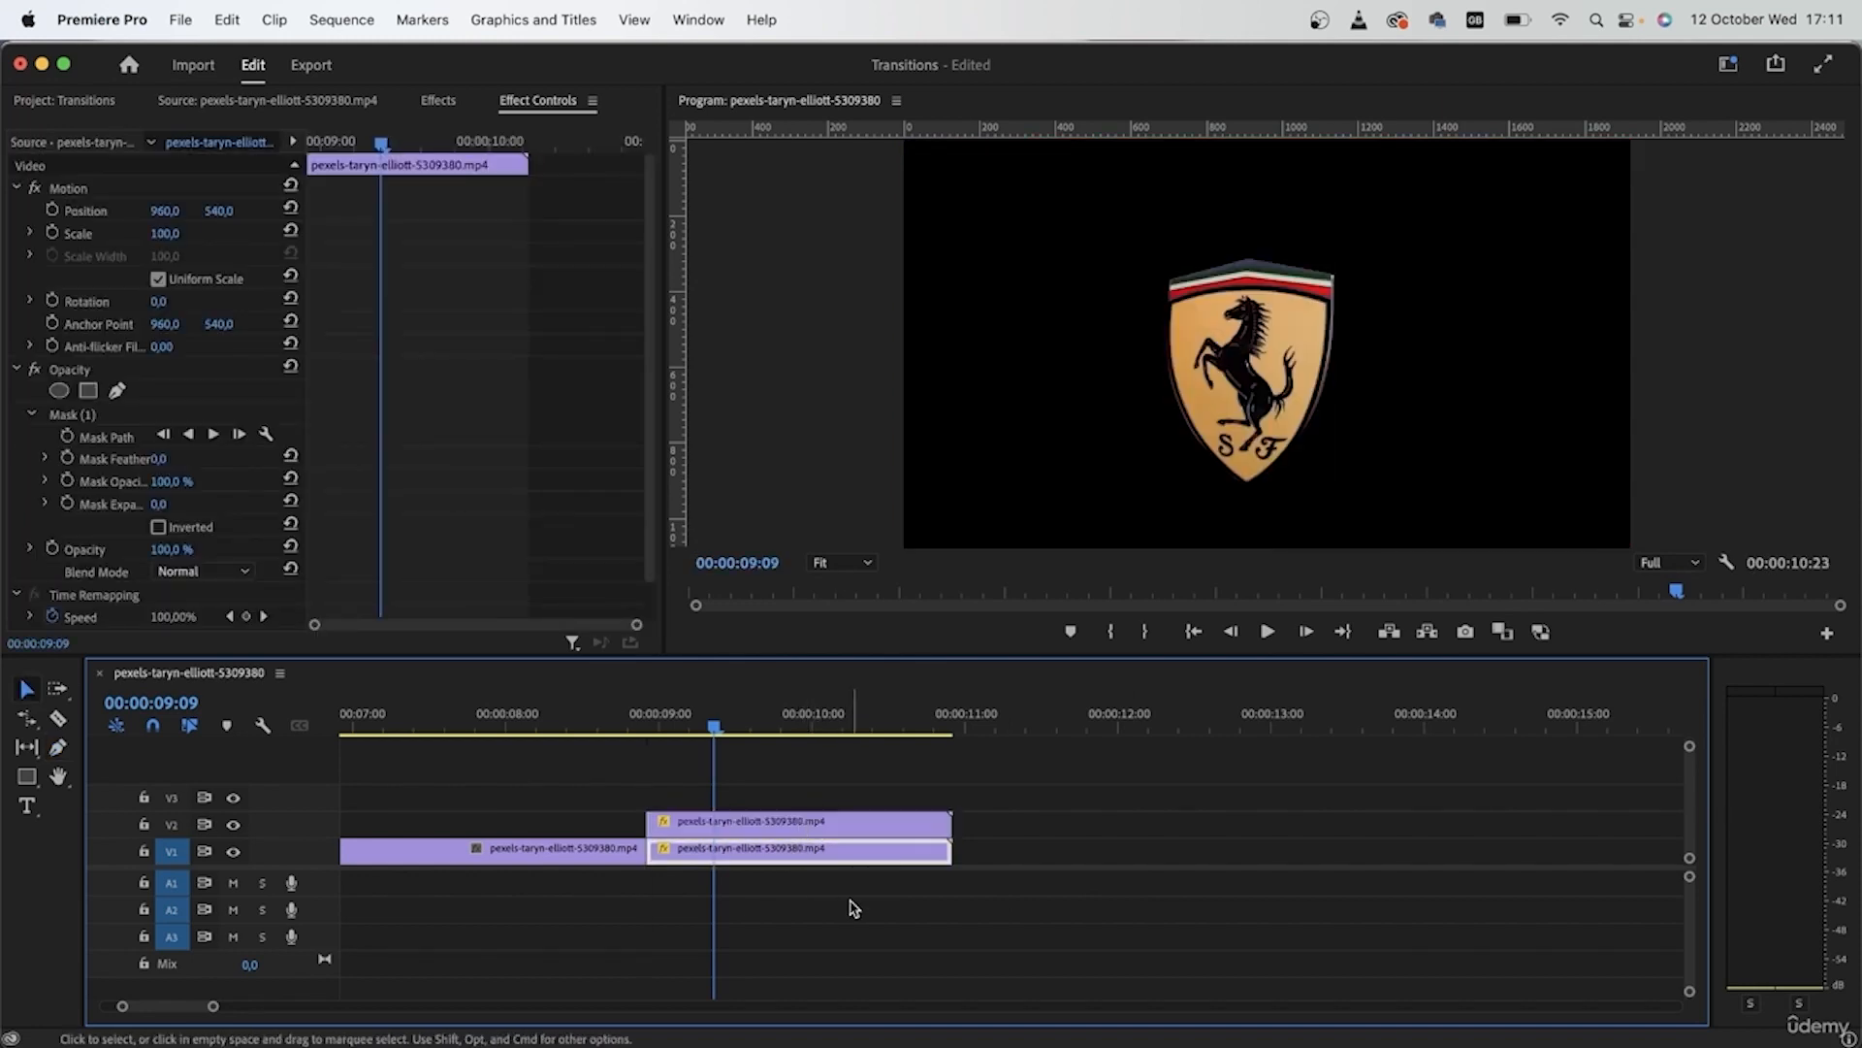
pyautogui.click(836, 827)
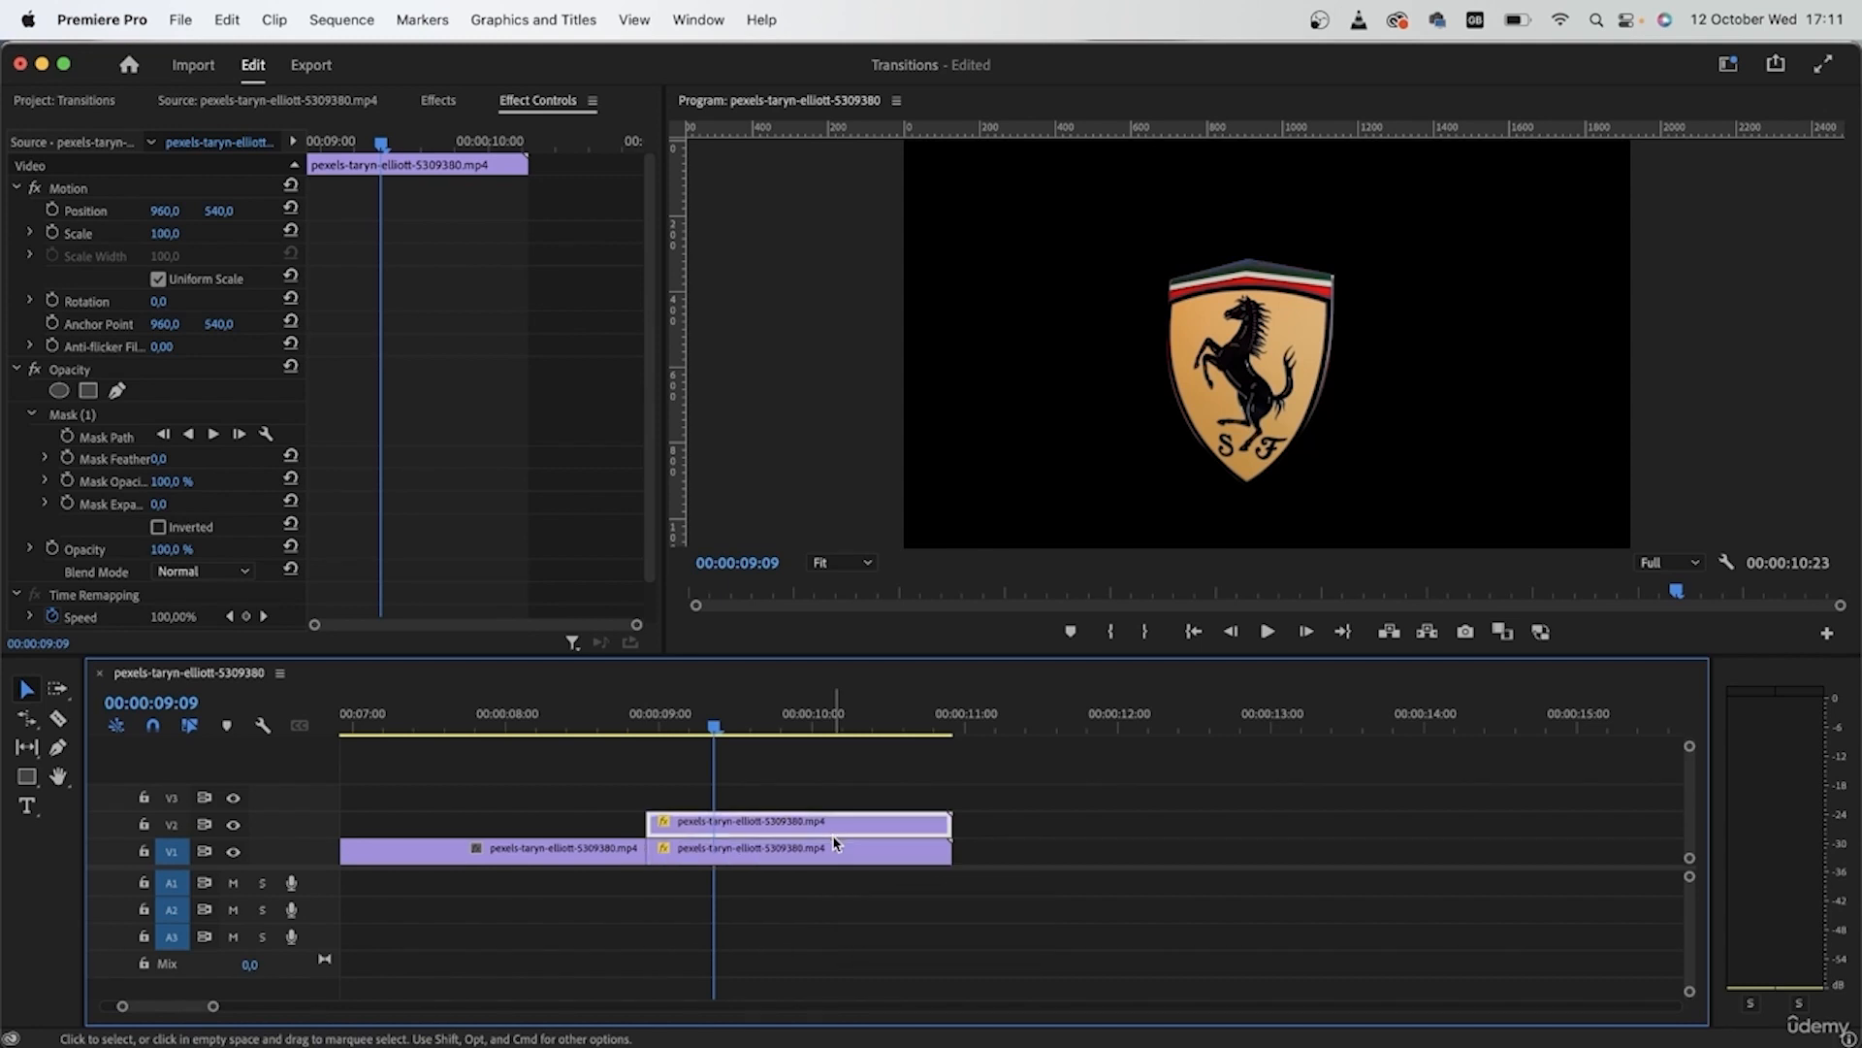
pyautogui.click(158, 527)
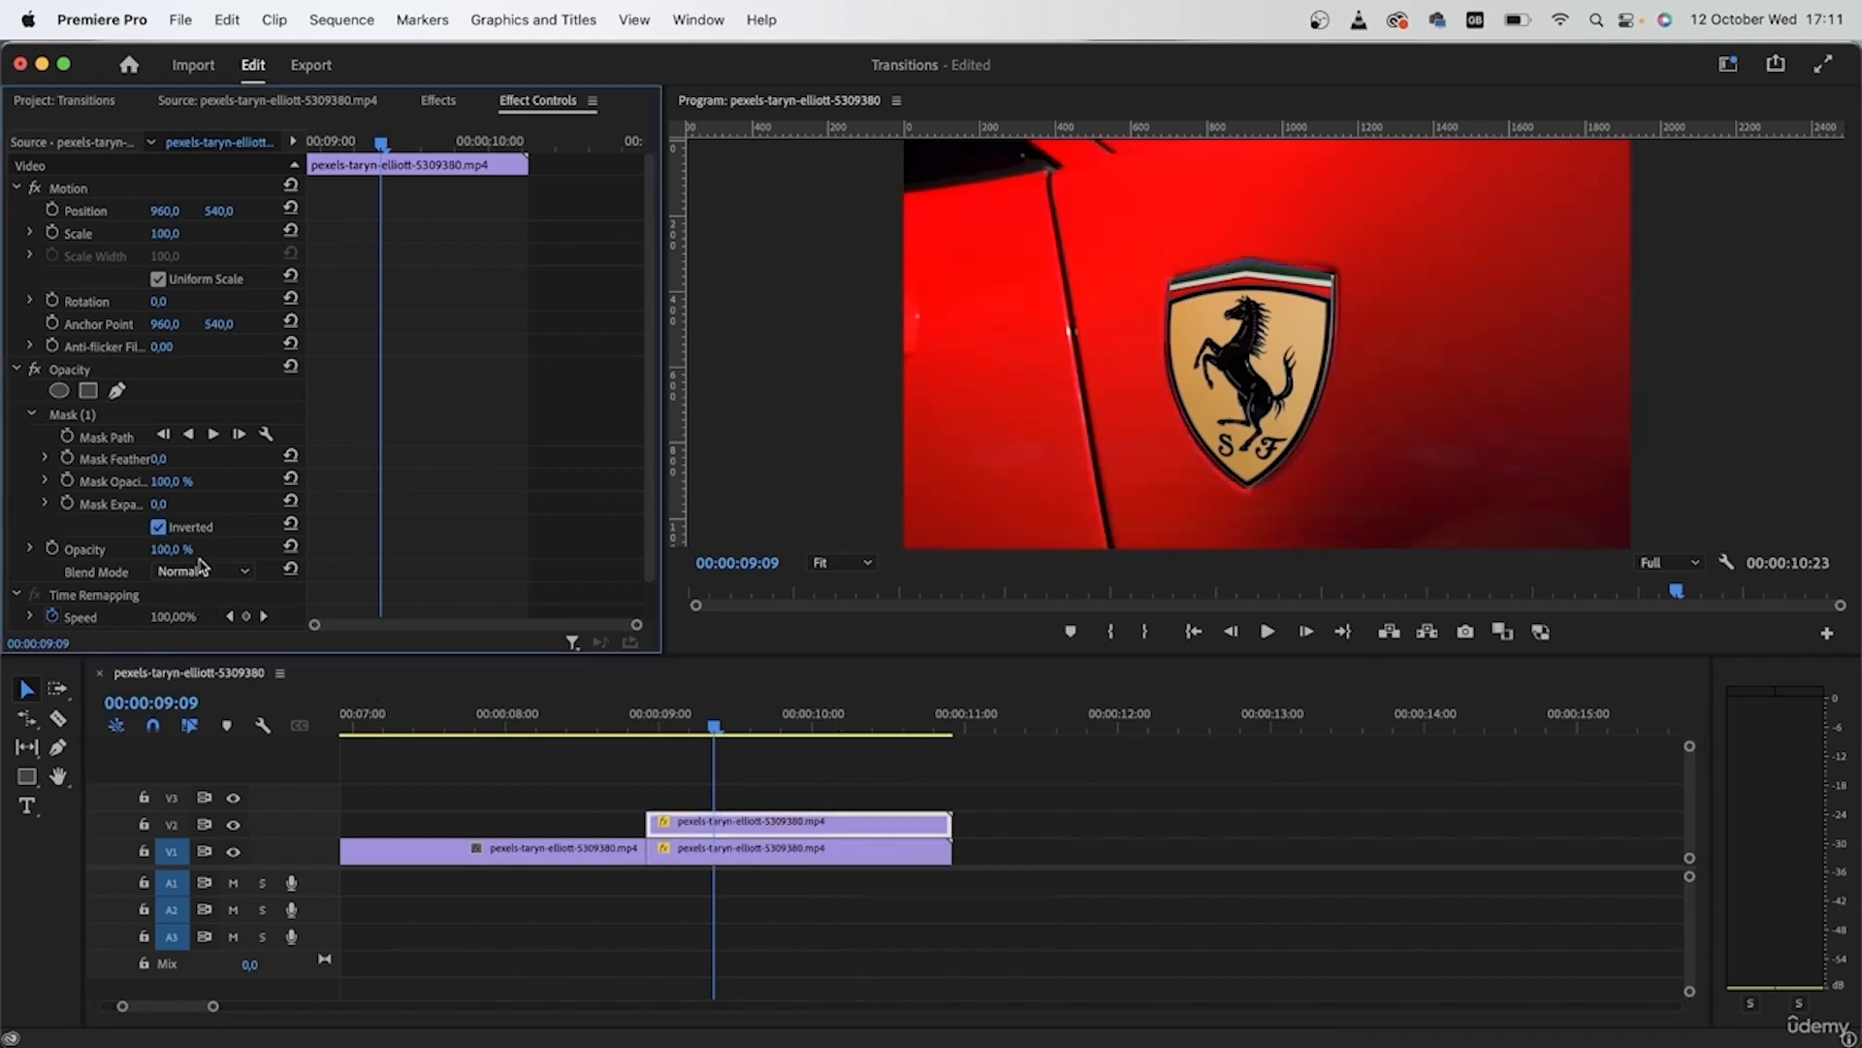
# Inspect the two masked layers separately by hiding V1, showing it again, and hiding V2
pyautogui.click(233, 853)
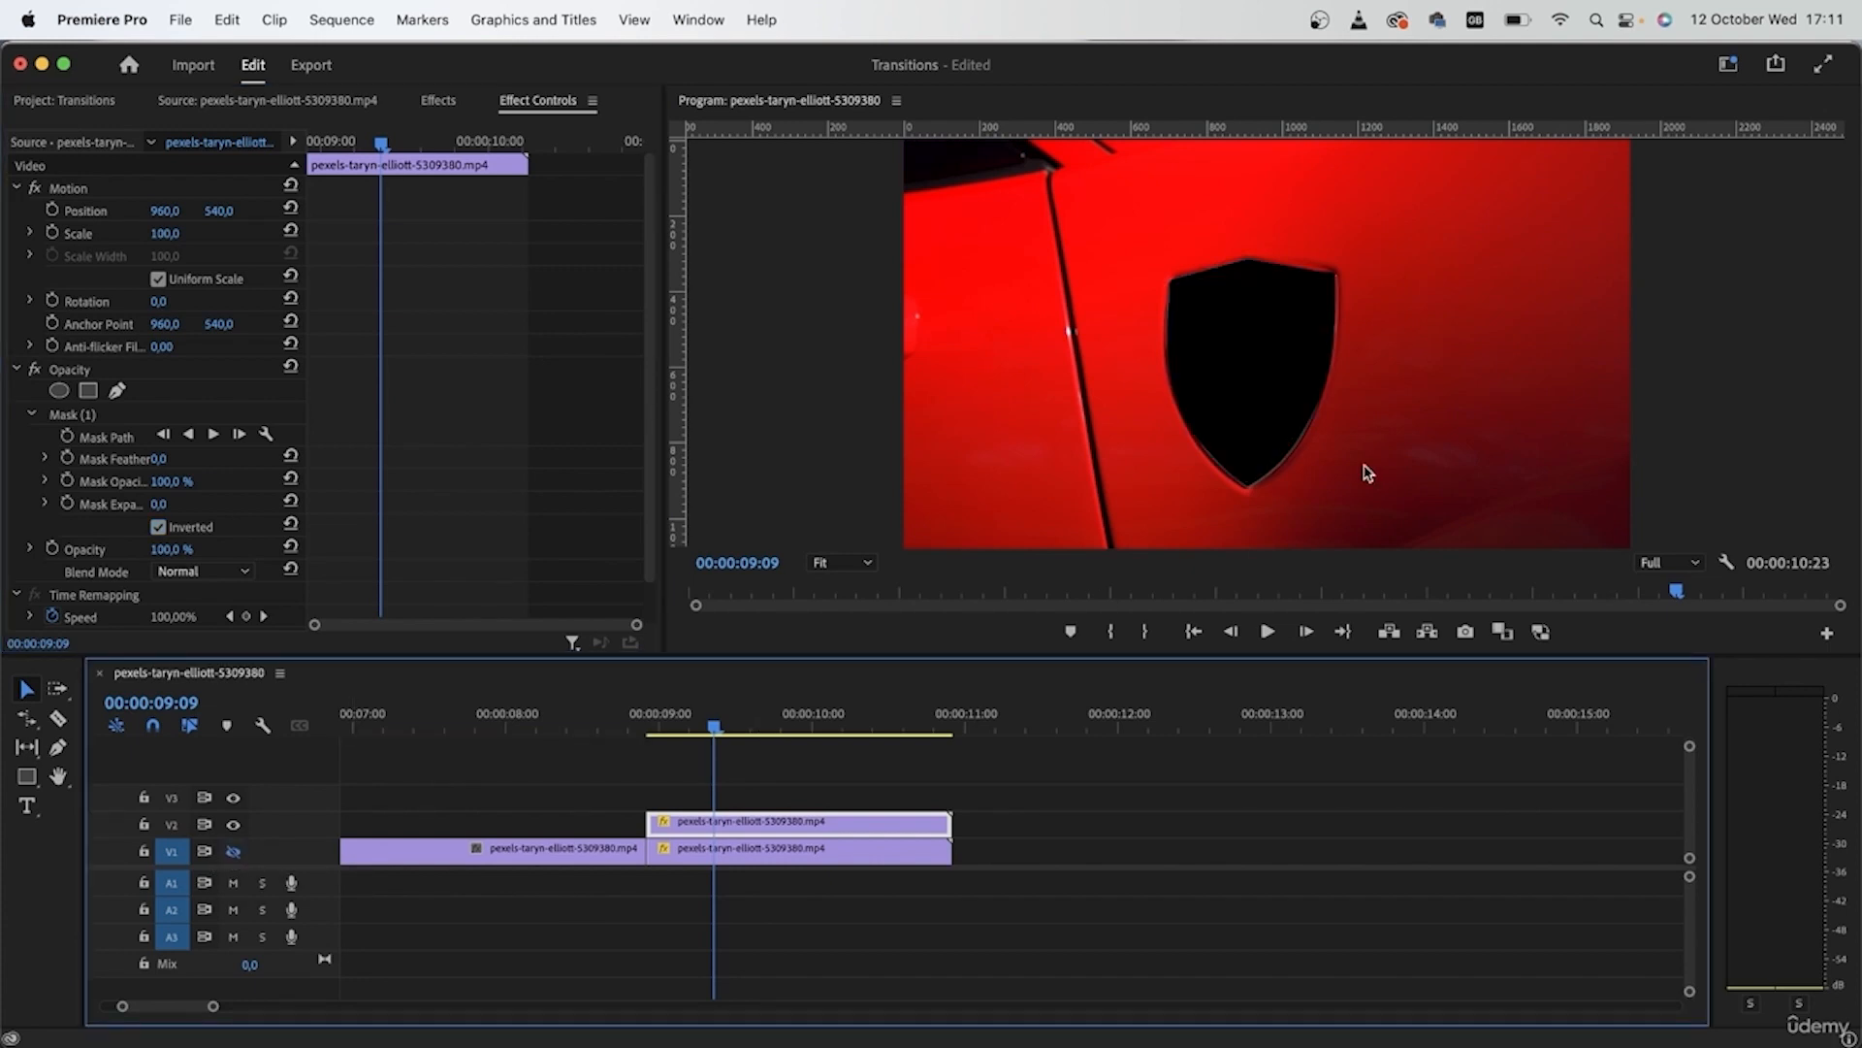
pyautogui.click(233, 852)
pyautogui.click(233, 824)
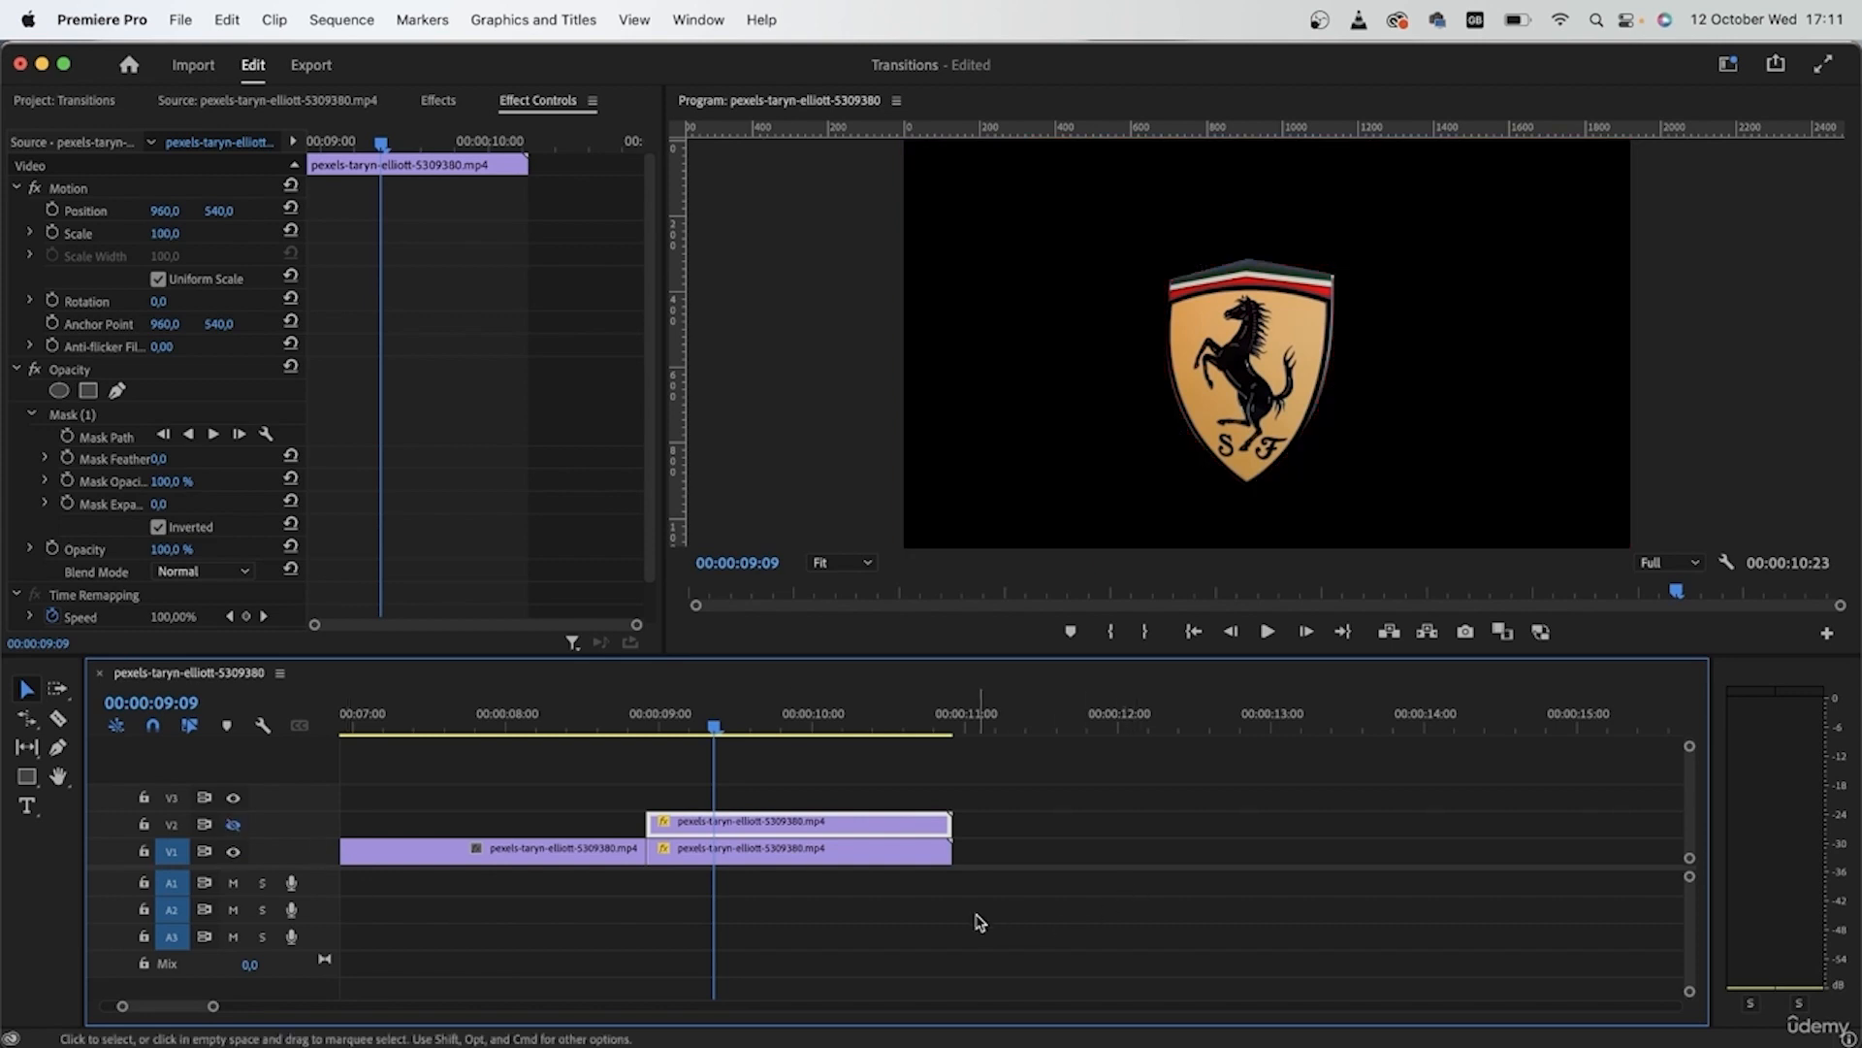
# Nest the inverted-mask frame hold segment on V2 as a sequence named frame
pyautogui.rightClick(862, 827)
pyautogui.scroll(-10, 967, 924)
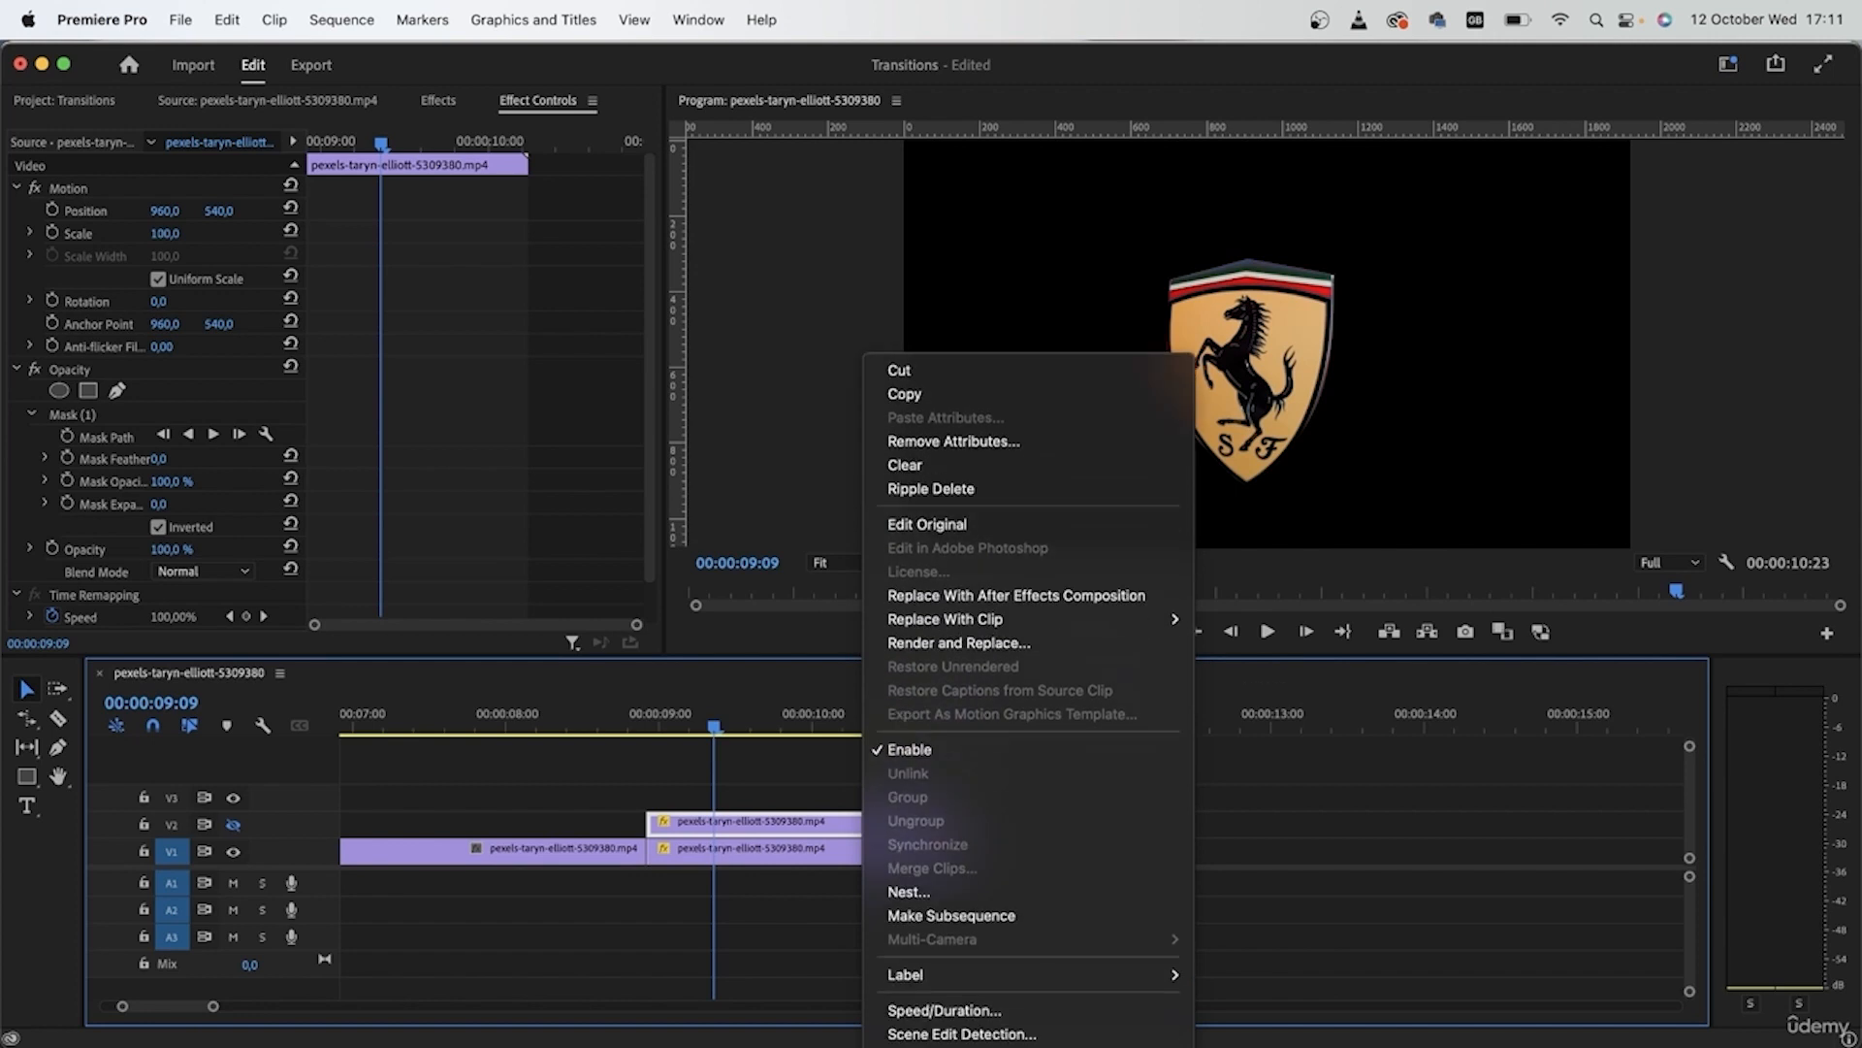
pyautogui.click(922, 774)
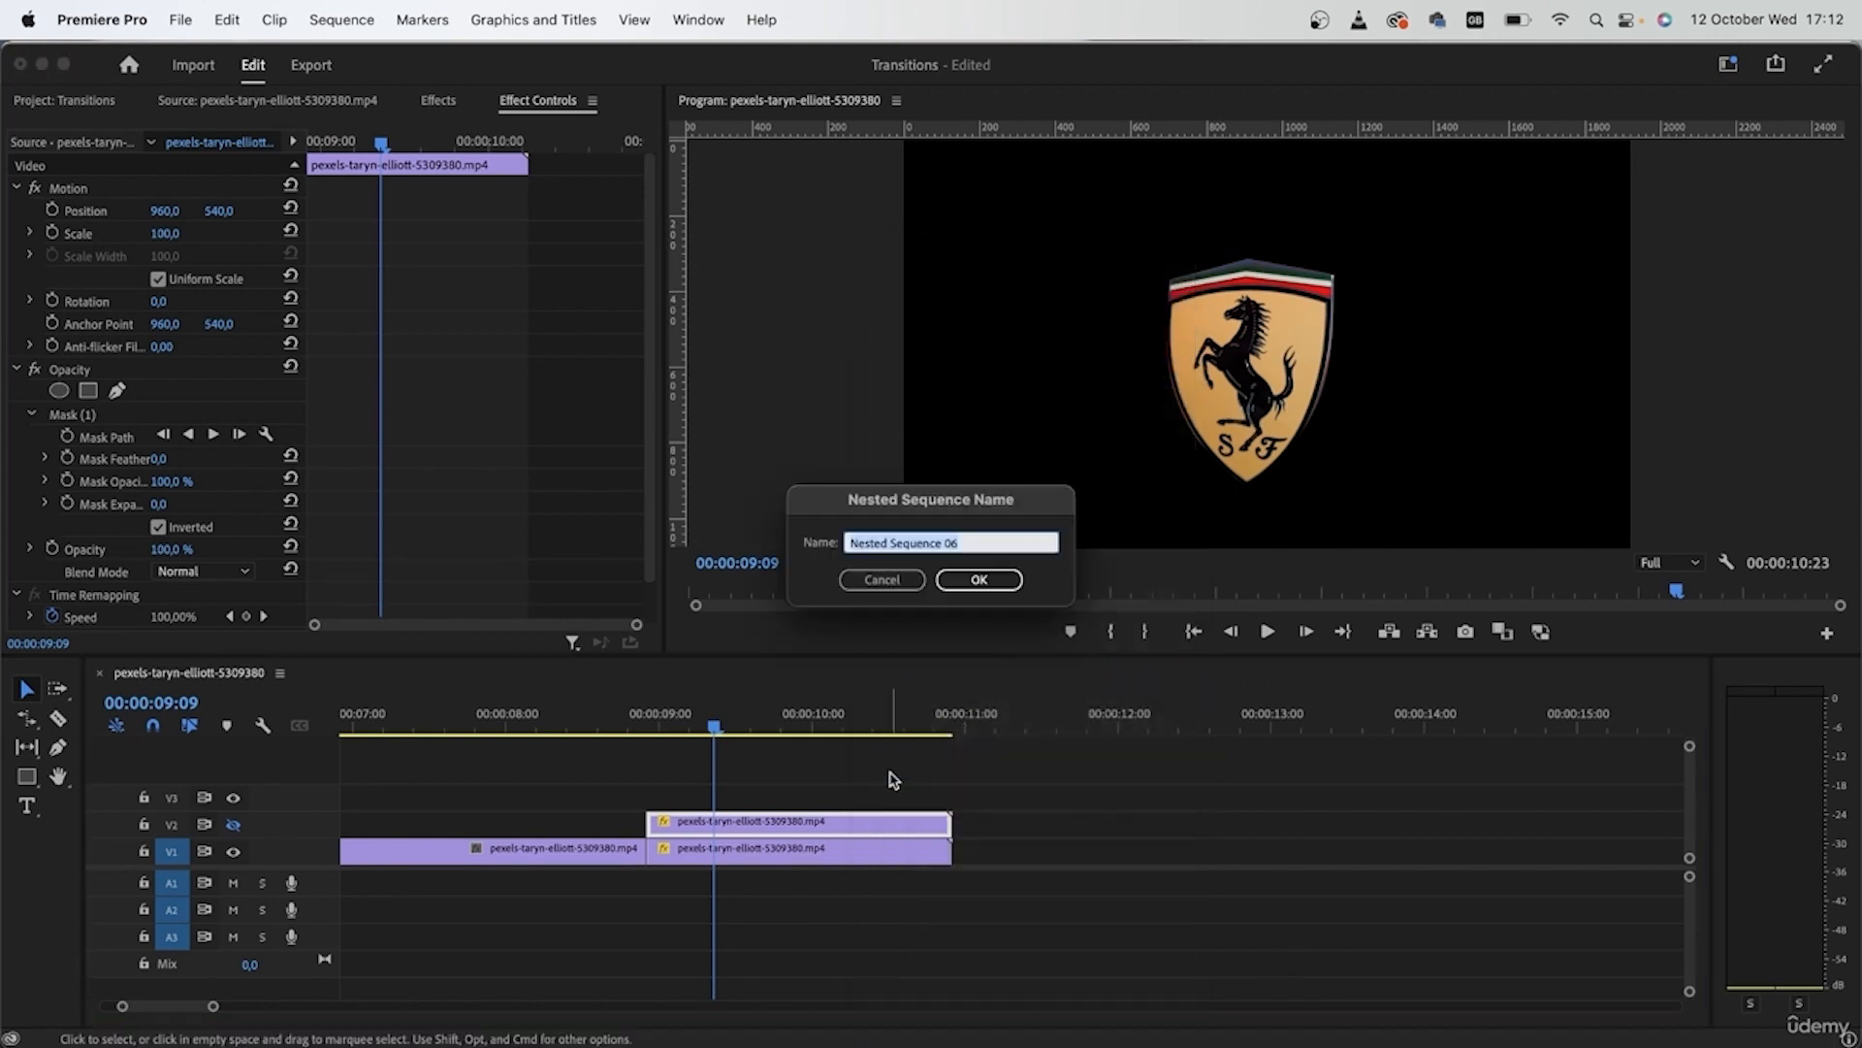
pyautogui.write('f')
pyautogui.press('Return')
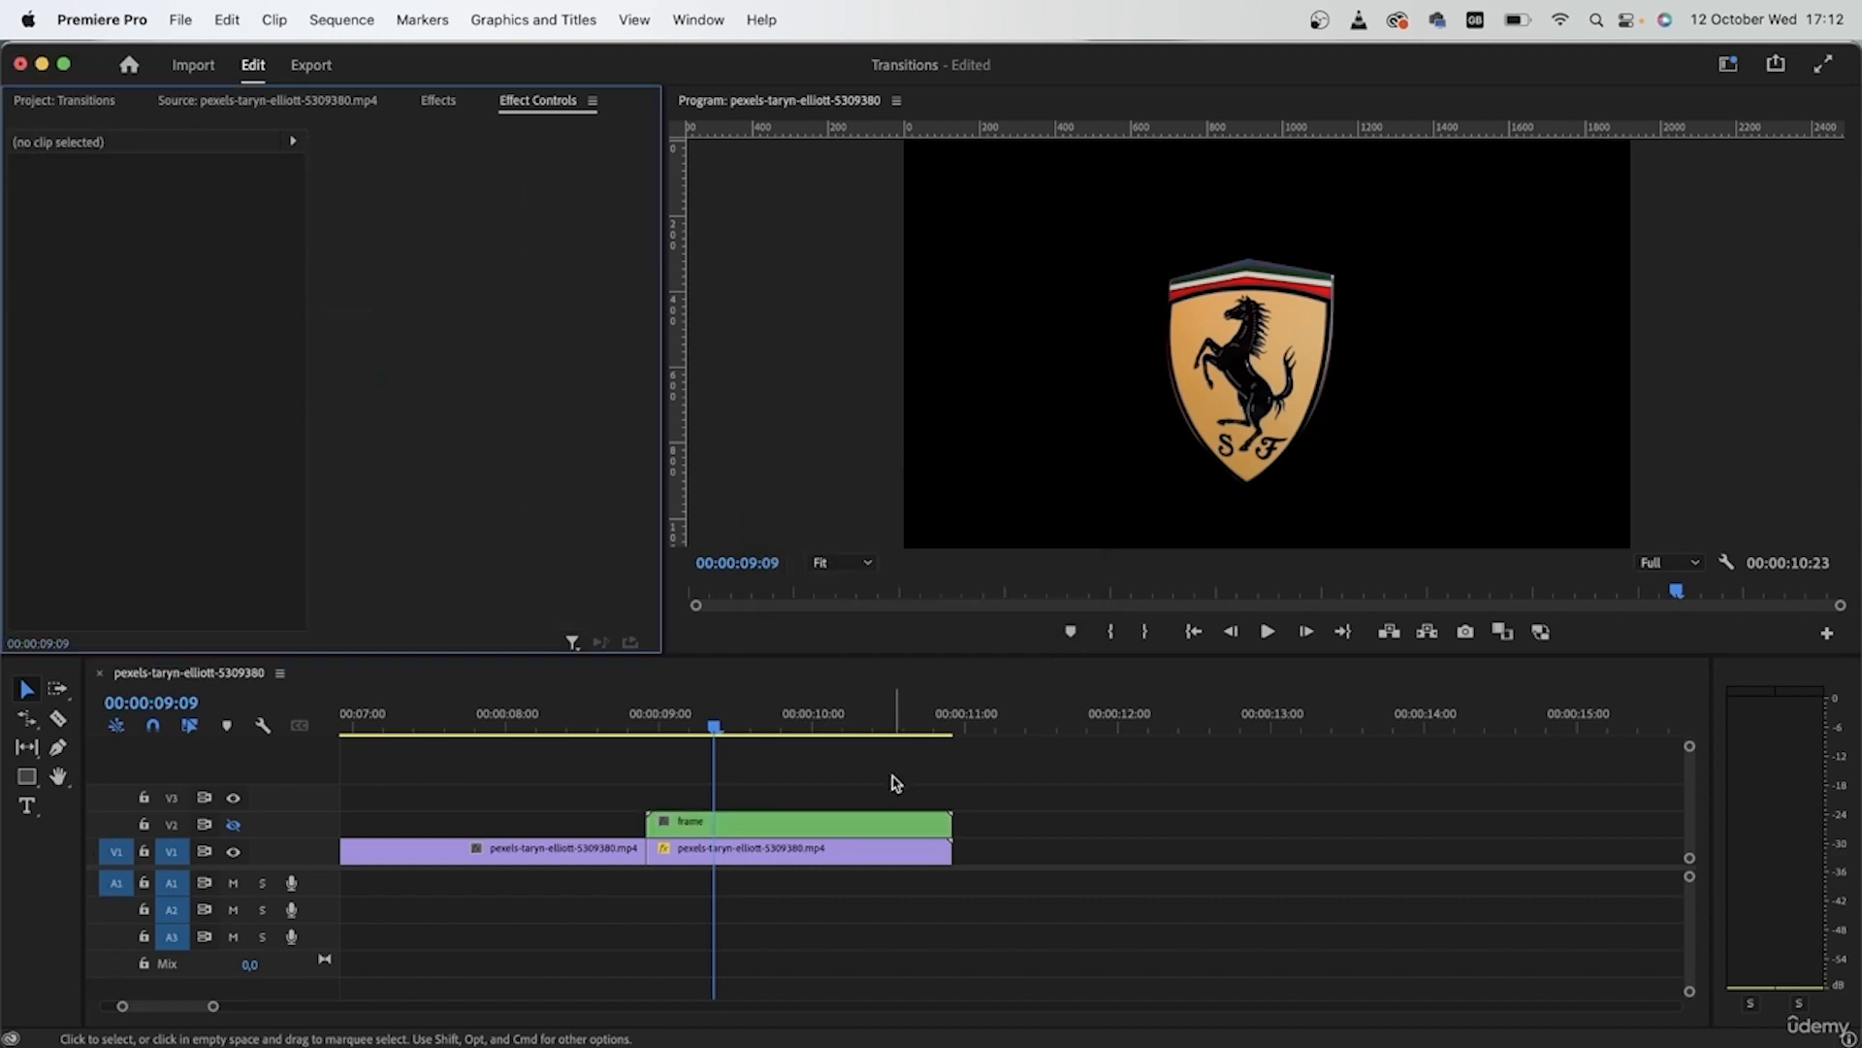
# Nest the masked frame hold segment on V1 as a sequence named logo
pyautogui.click(821, 850)
pyautogui.rightClick(821, 849)
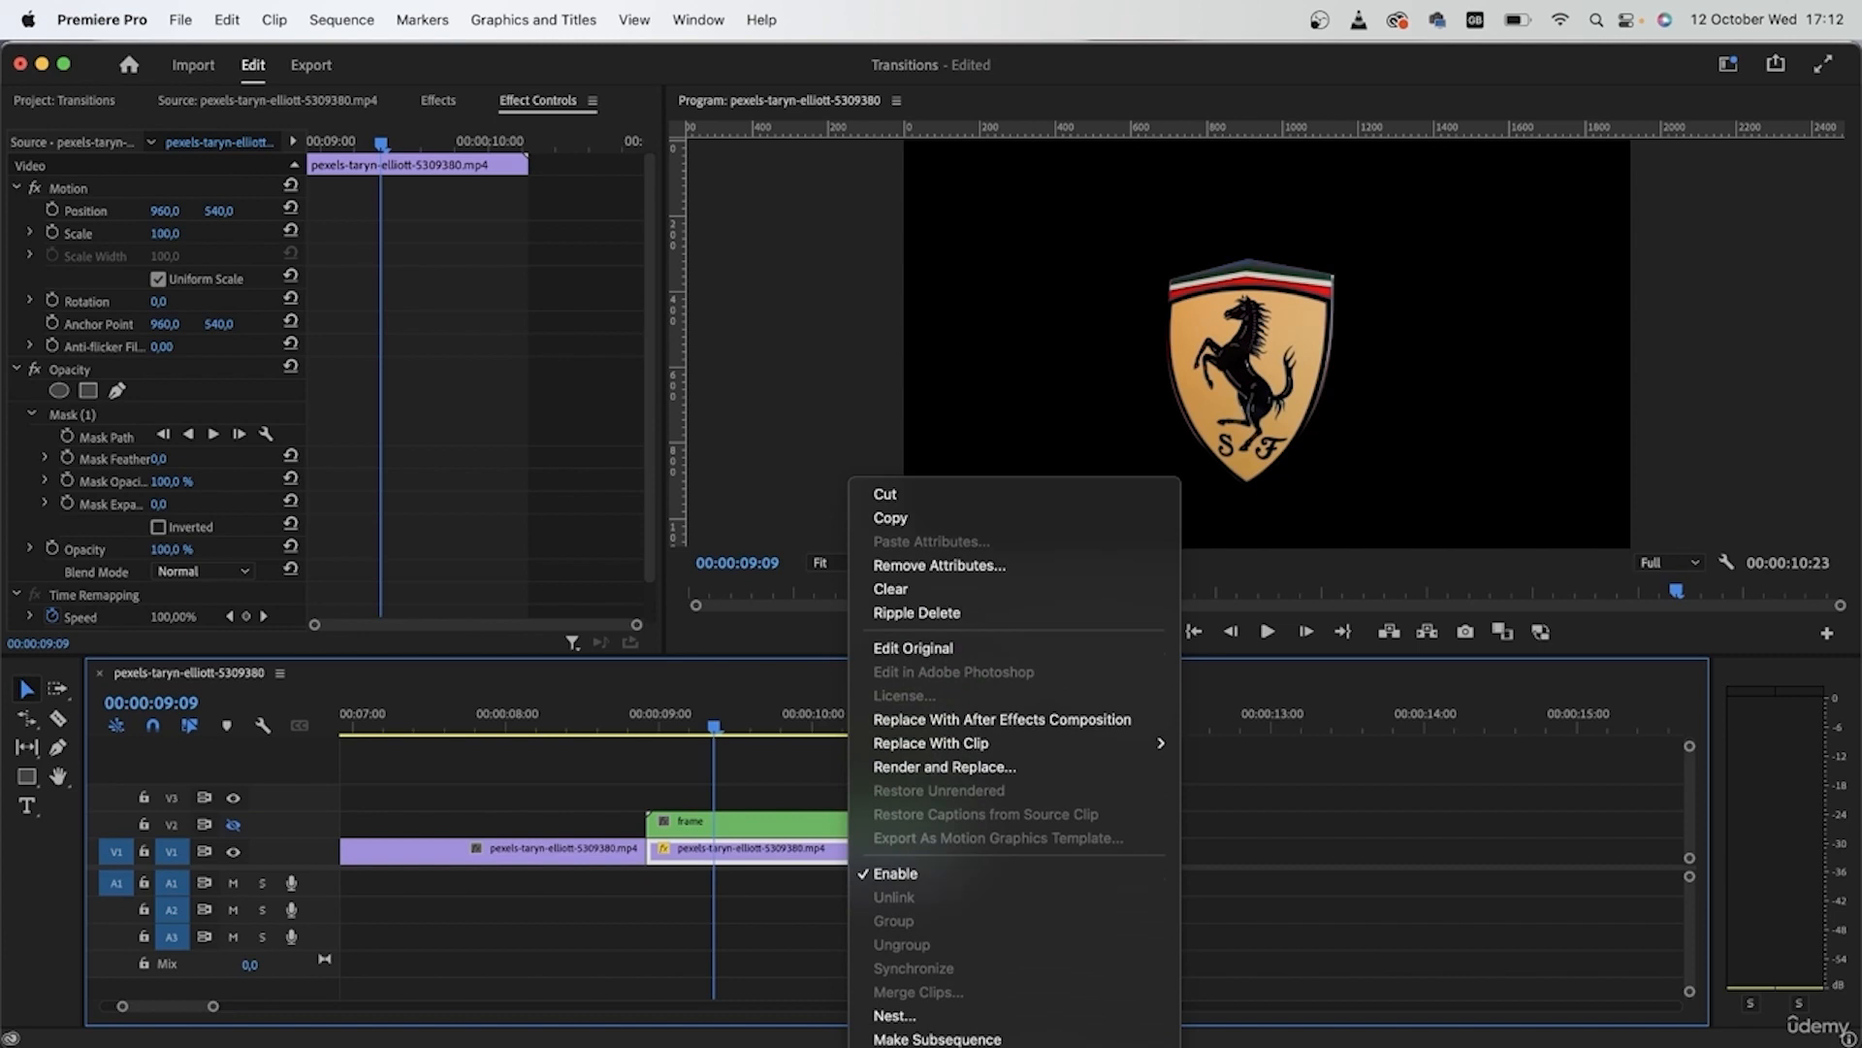
pyautogui.click(981, 873)
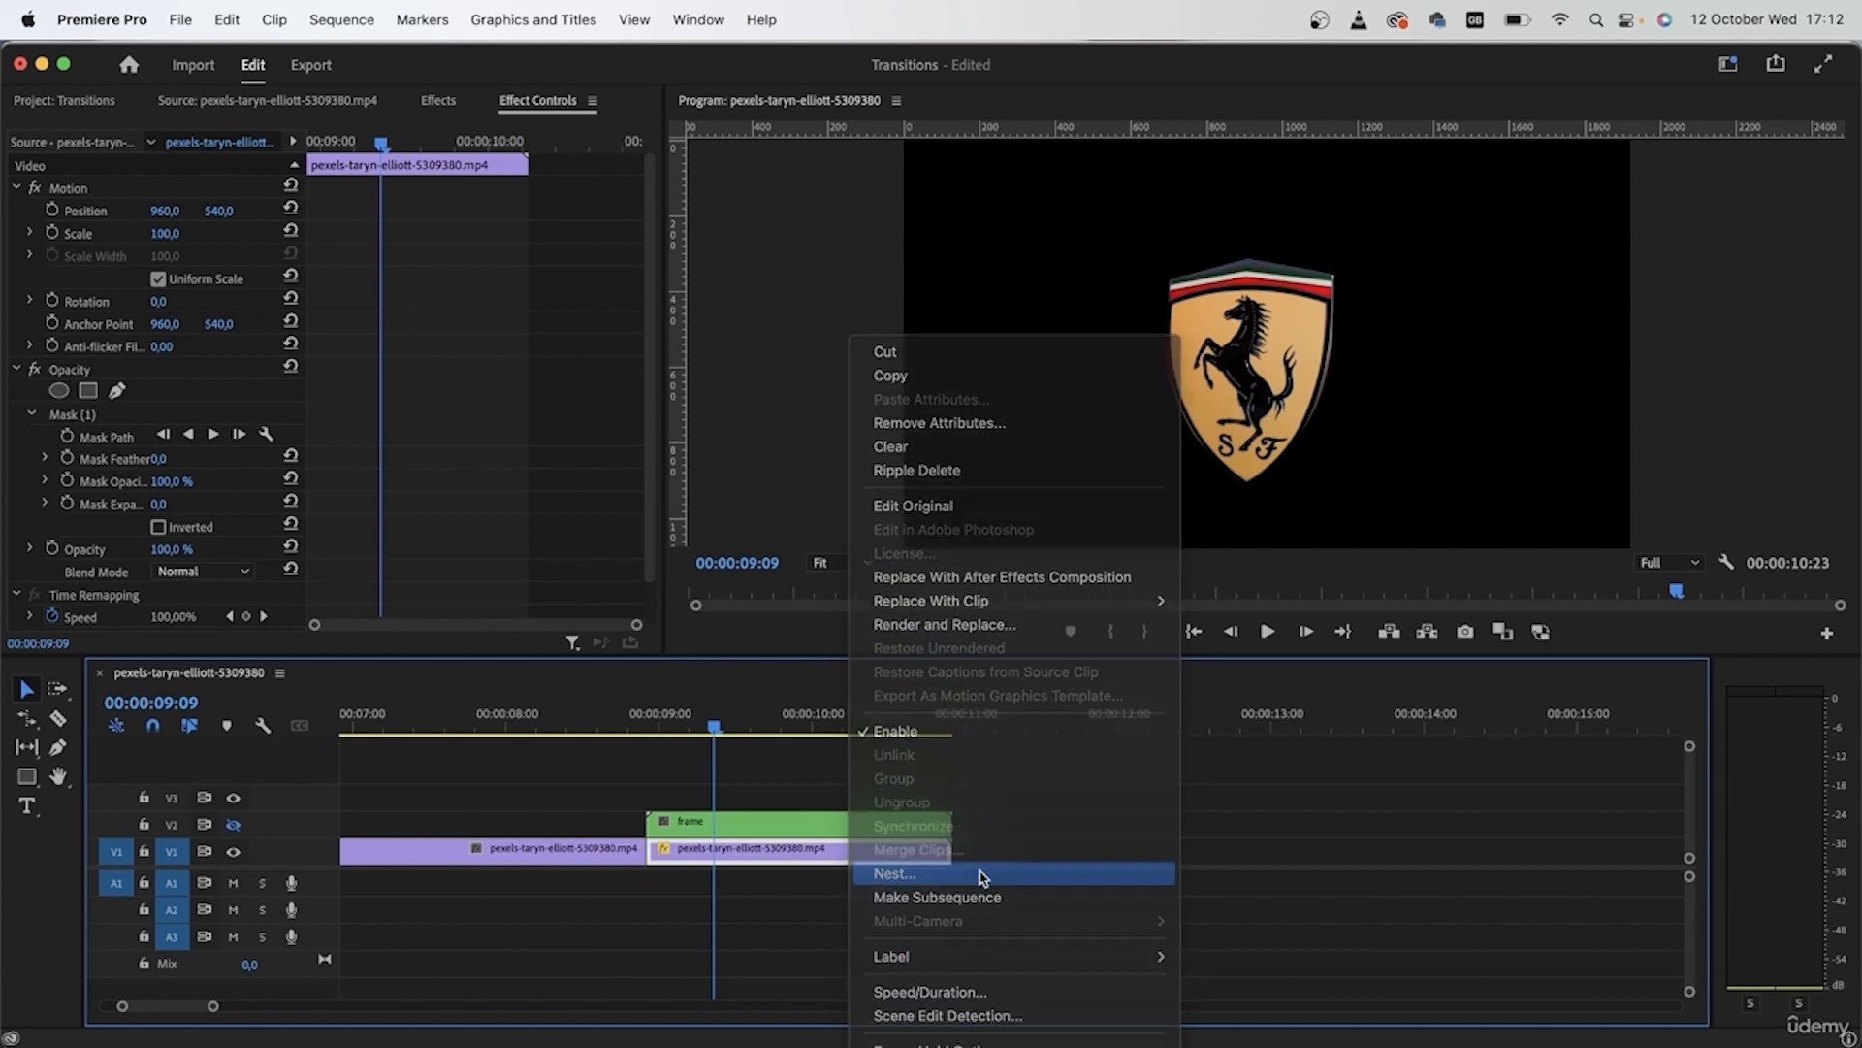
pyautogui.write('logo')
pyautogui.press('Return')
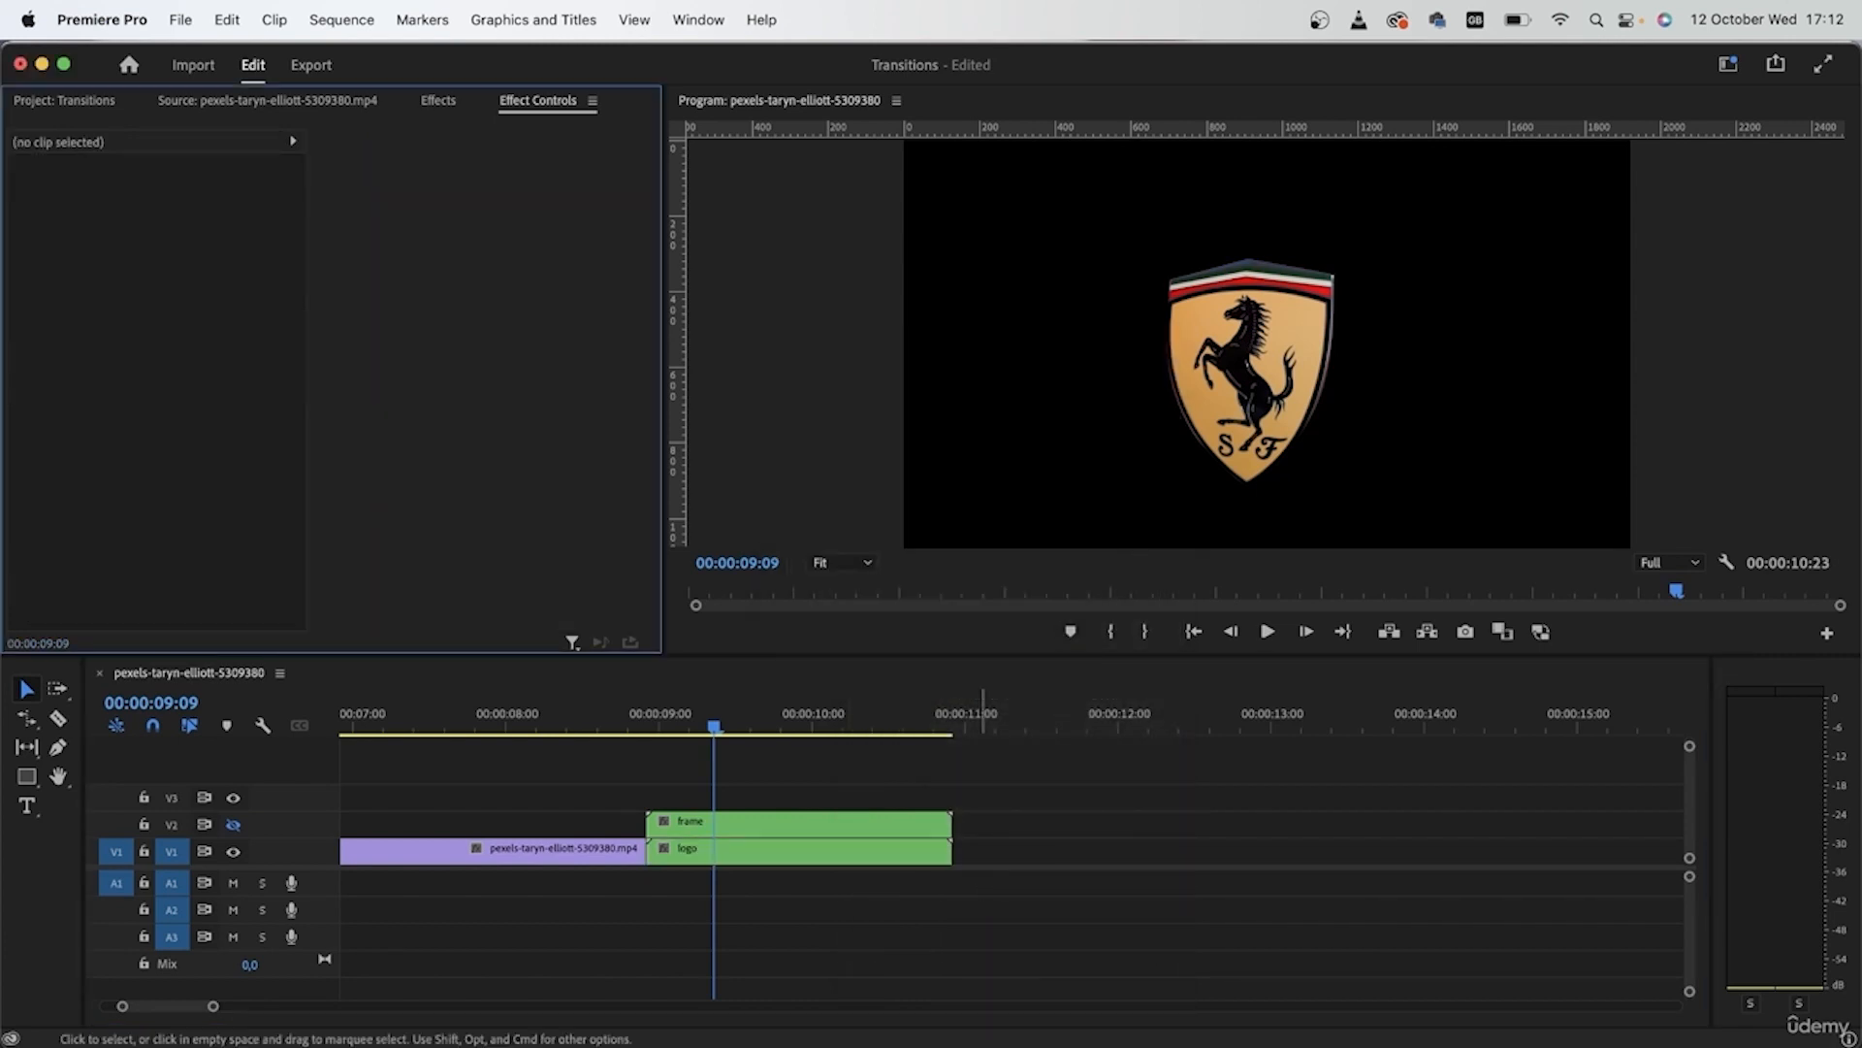
# Show the V2 track again and apply the Transform video effect to both the frame and logo nested clips
pyautogui.click(234, 826)
pyautogui.click(201, 126)
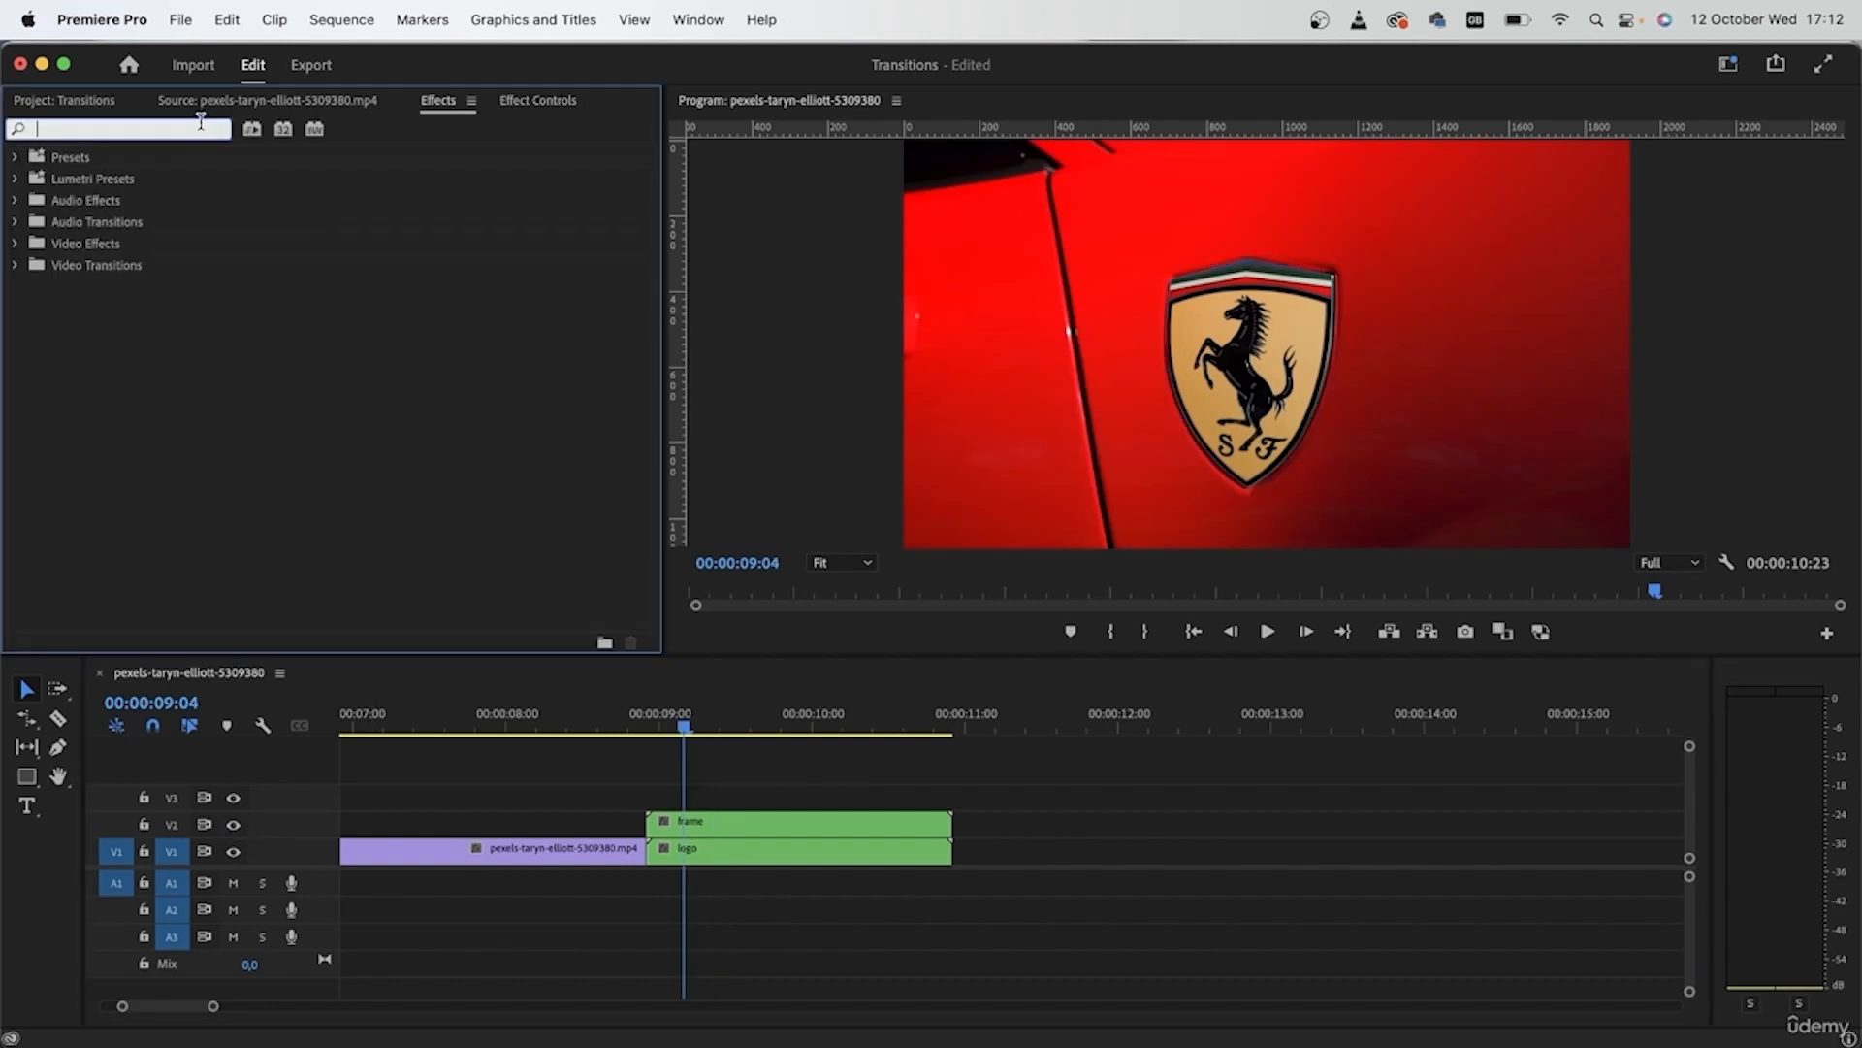
pyautogui.write('transf')
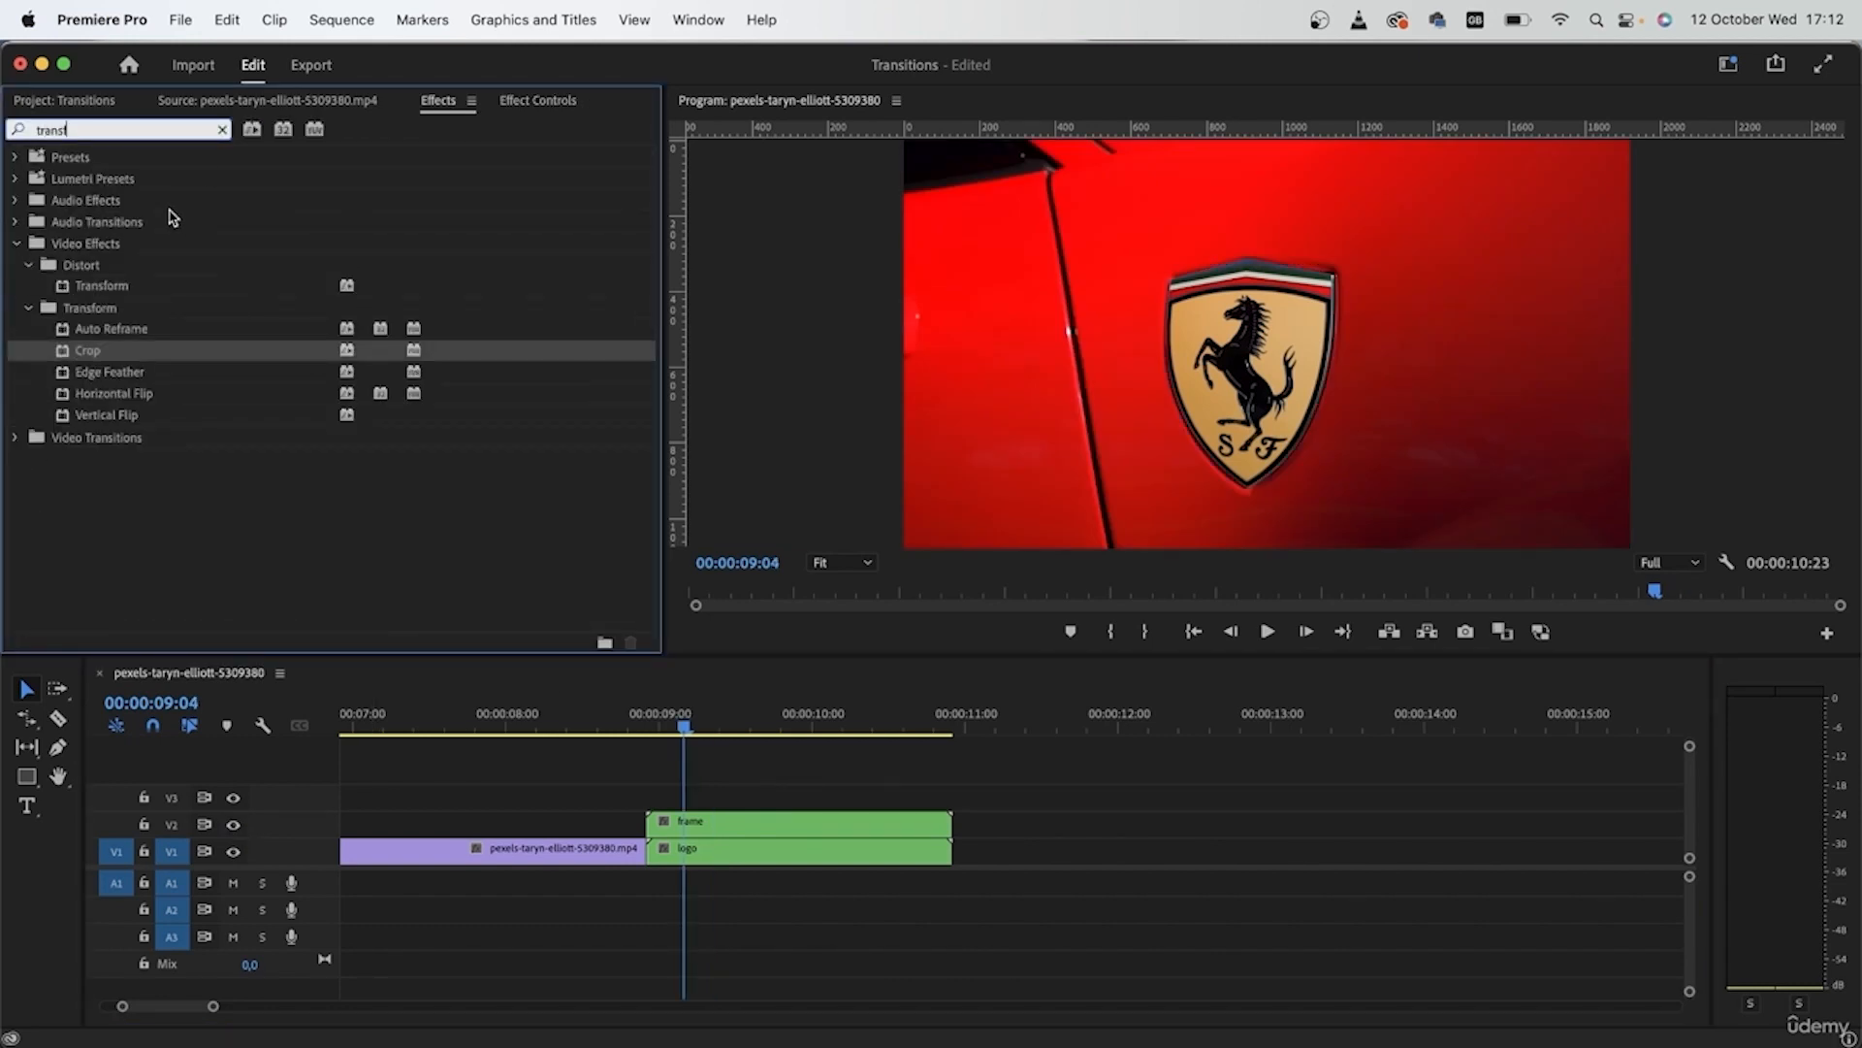
pyautogui.moveTo(106, 291); pyautogui.dragTo(700, 827)
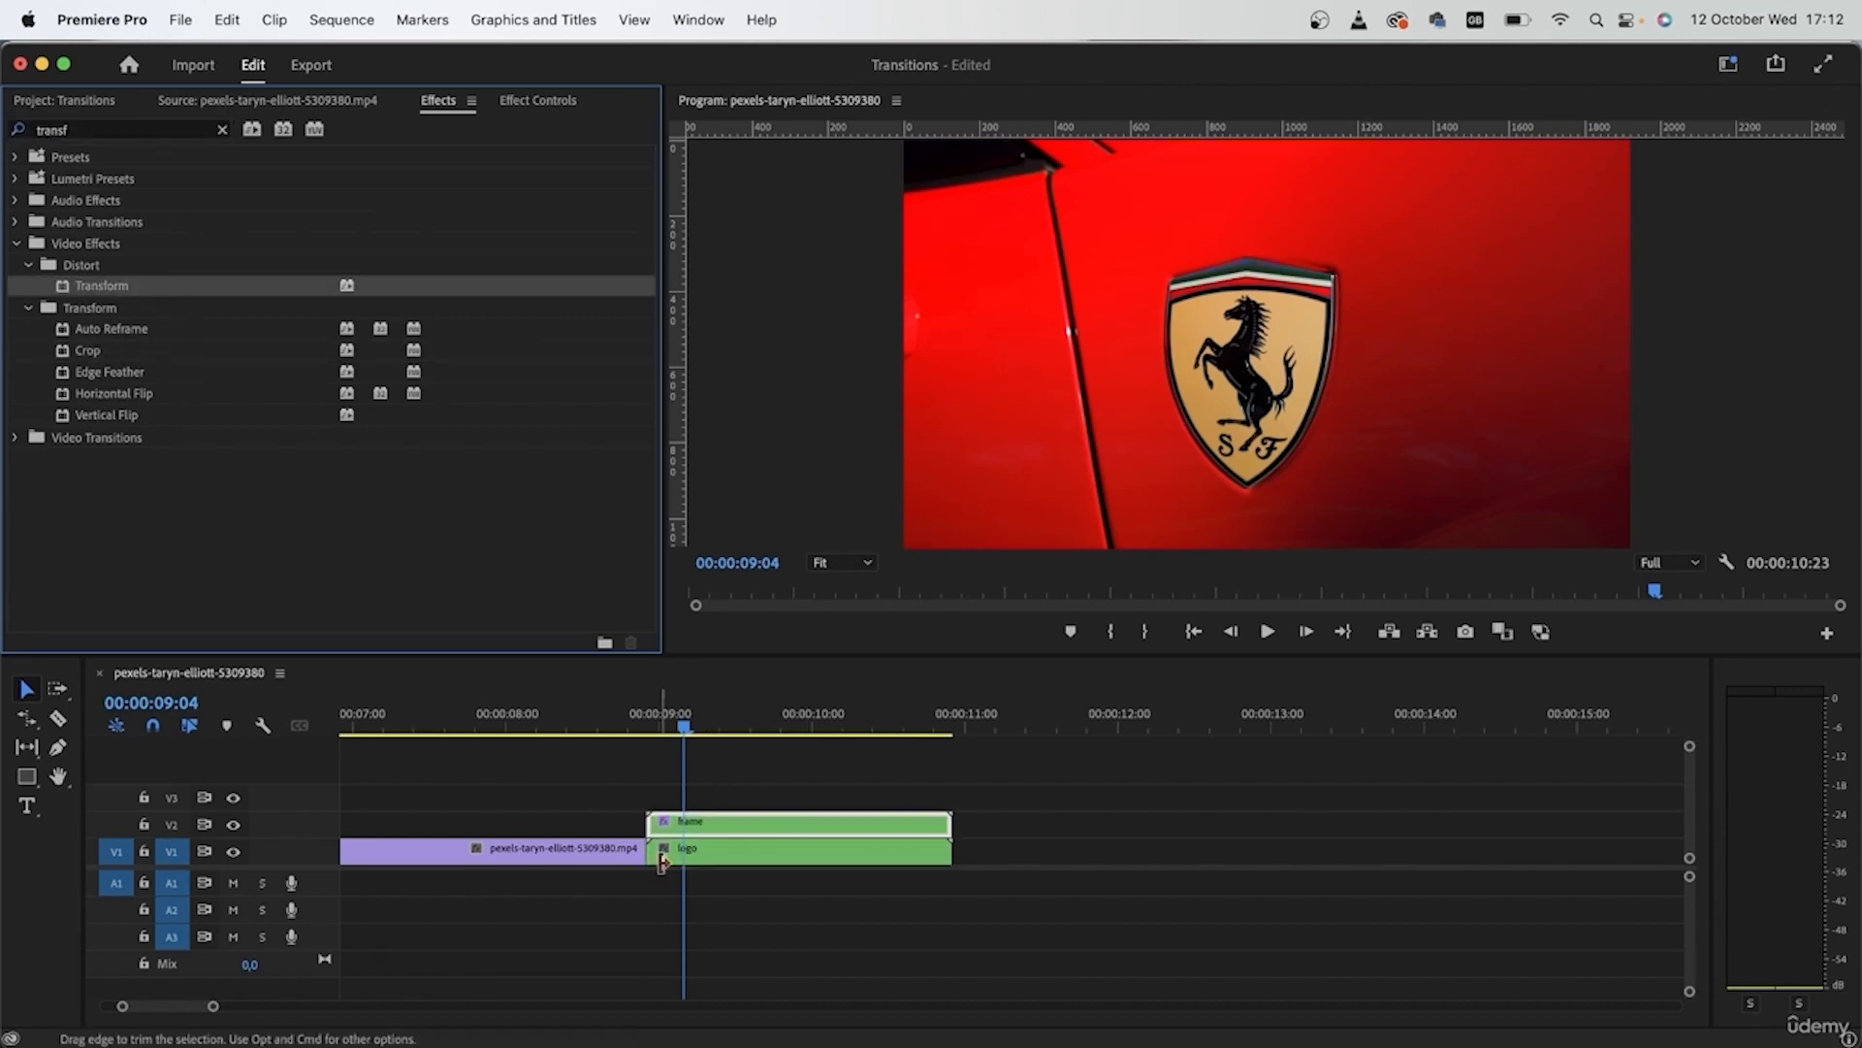
pyautogui.moveTo(84, 296); pyautogui.dragTo(739, 858)
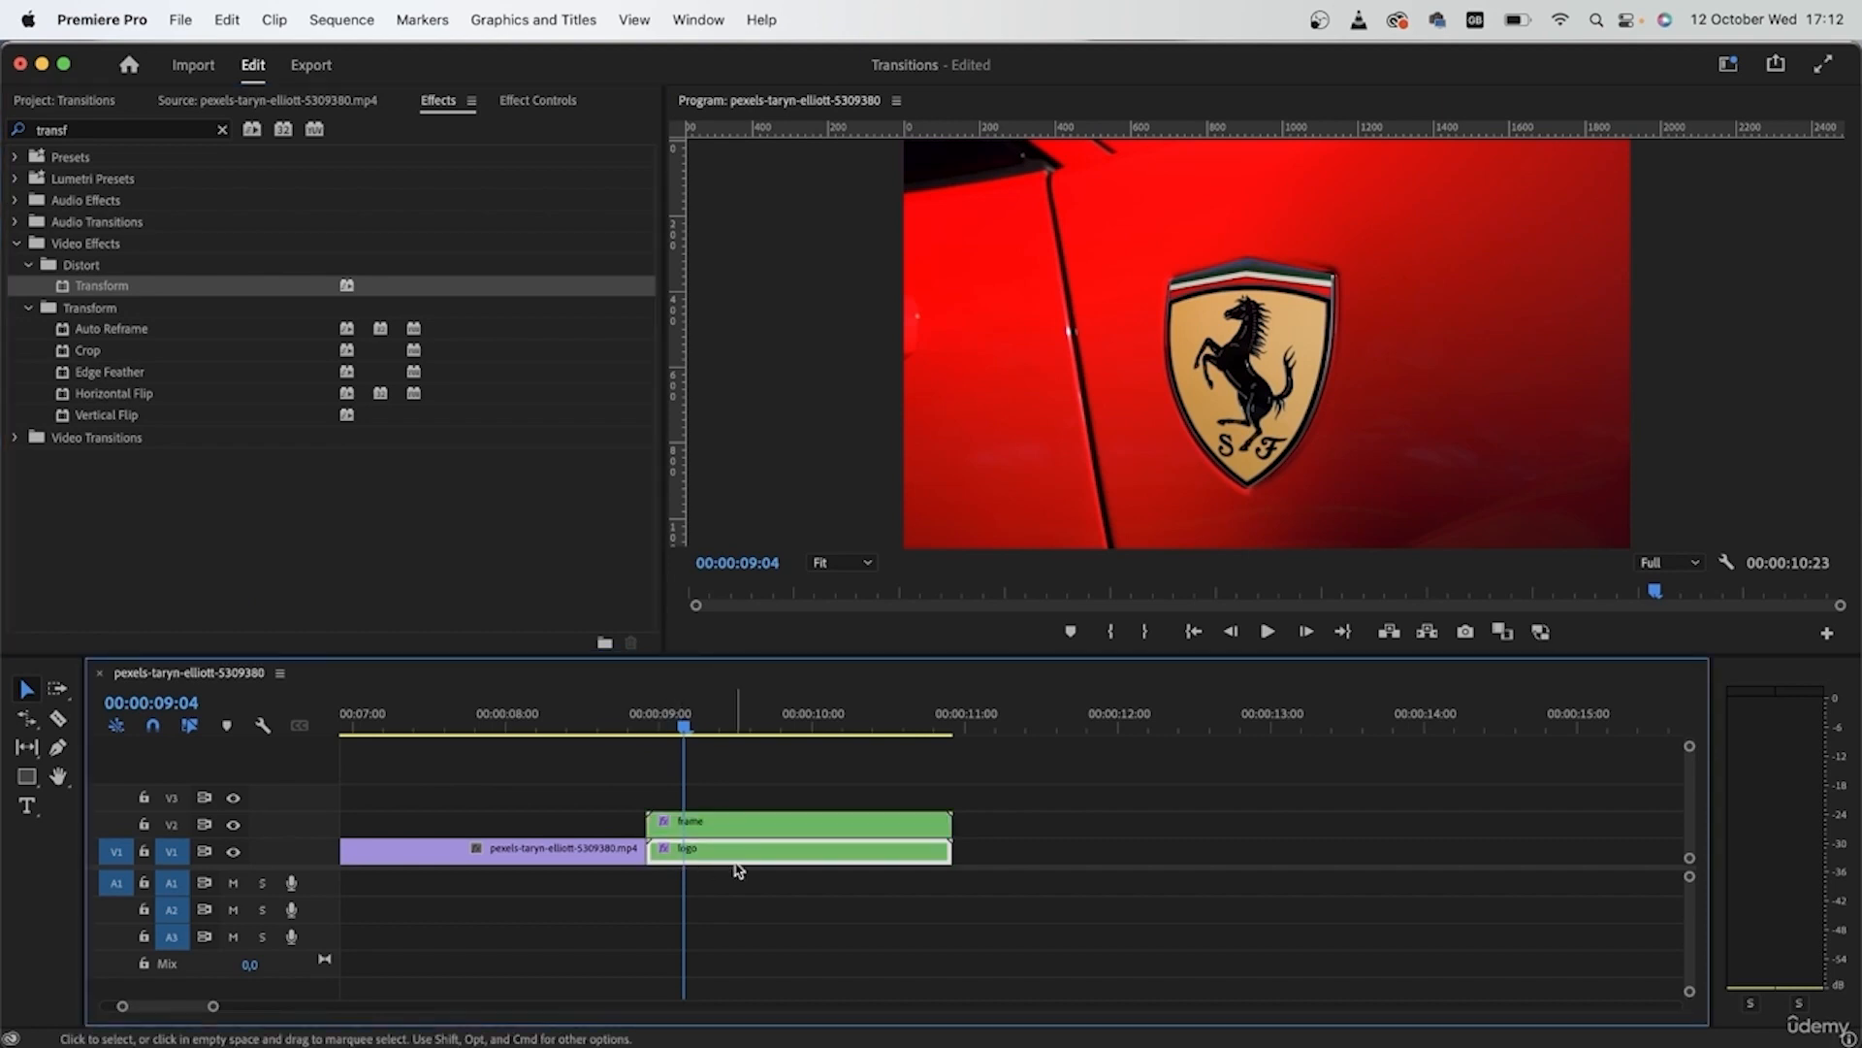
# Keyframe the logo clip's Transform Position from 00:00:09:00, moving it down to a Y value of about 1203 at 00:00:09:02
pyautogui.click(524, 107)
pyautogui.scroll(-5, 510, 483)
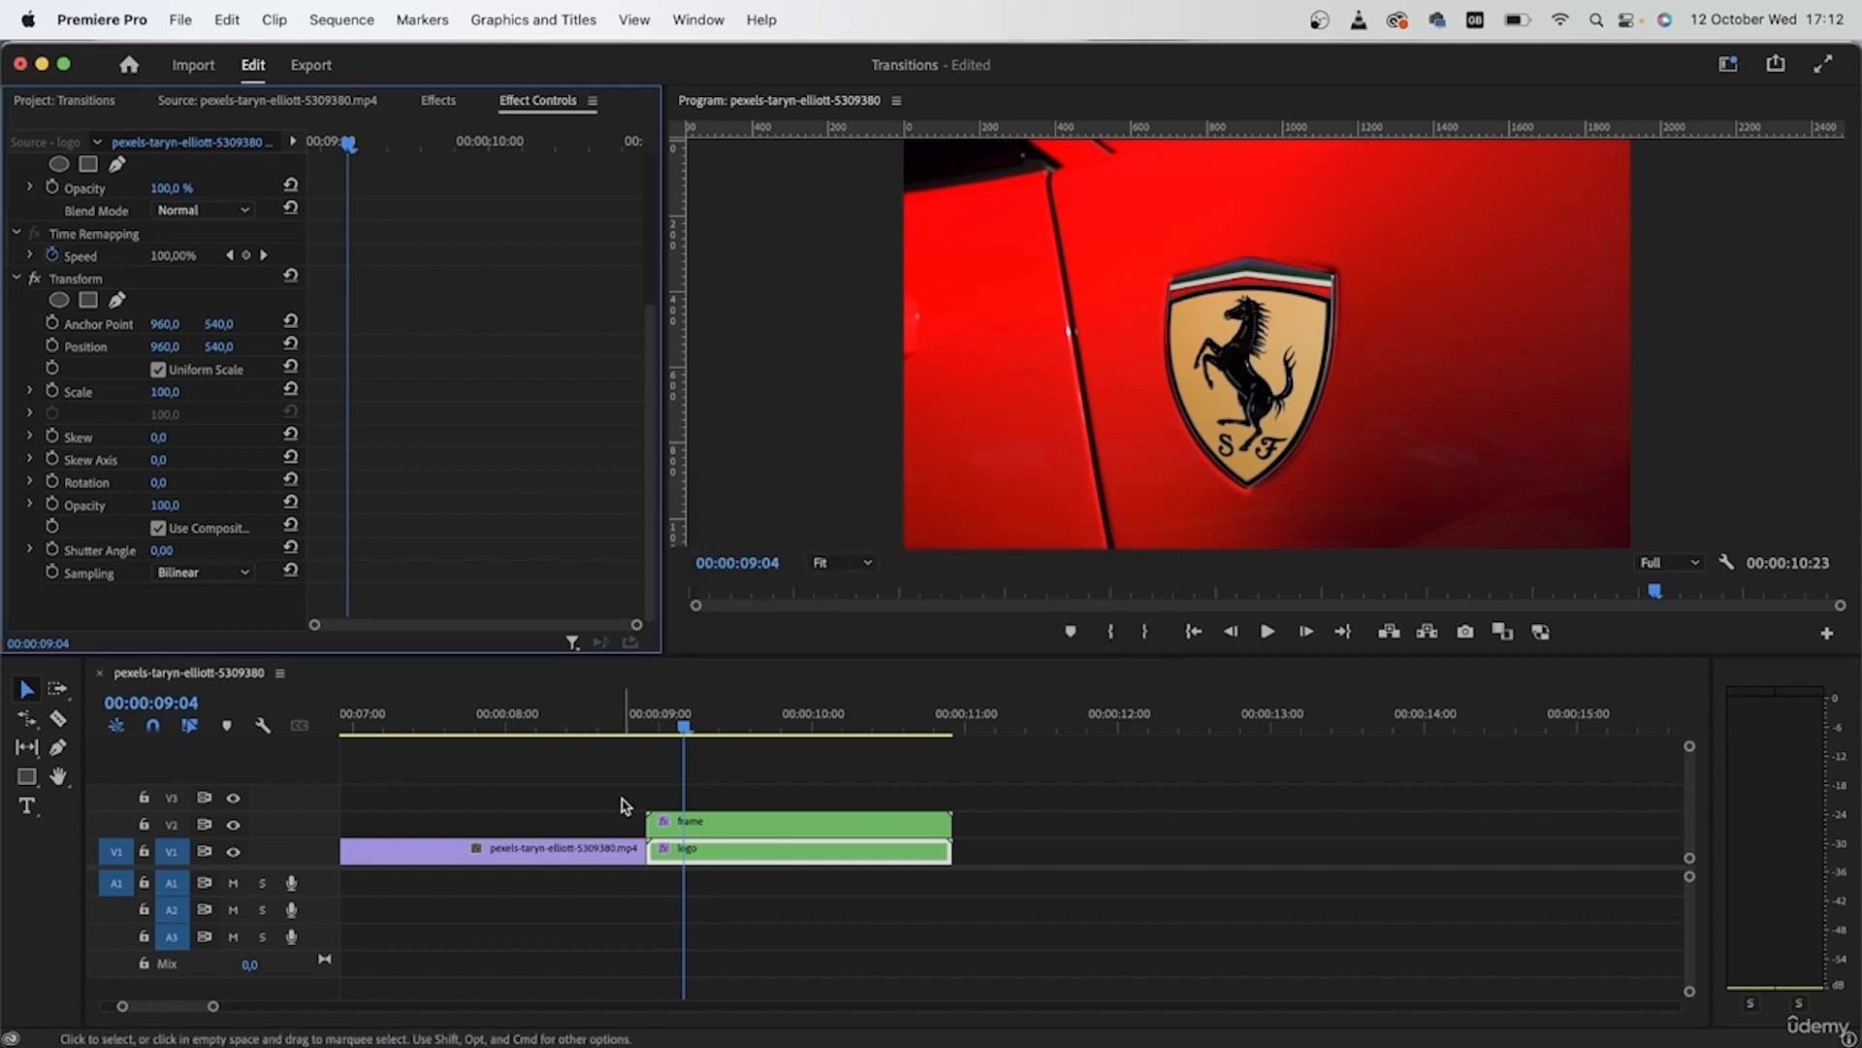
pyautogui.moveTo(684, 729); pyautogui.dragTo(659, 728)
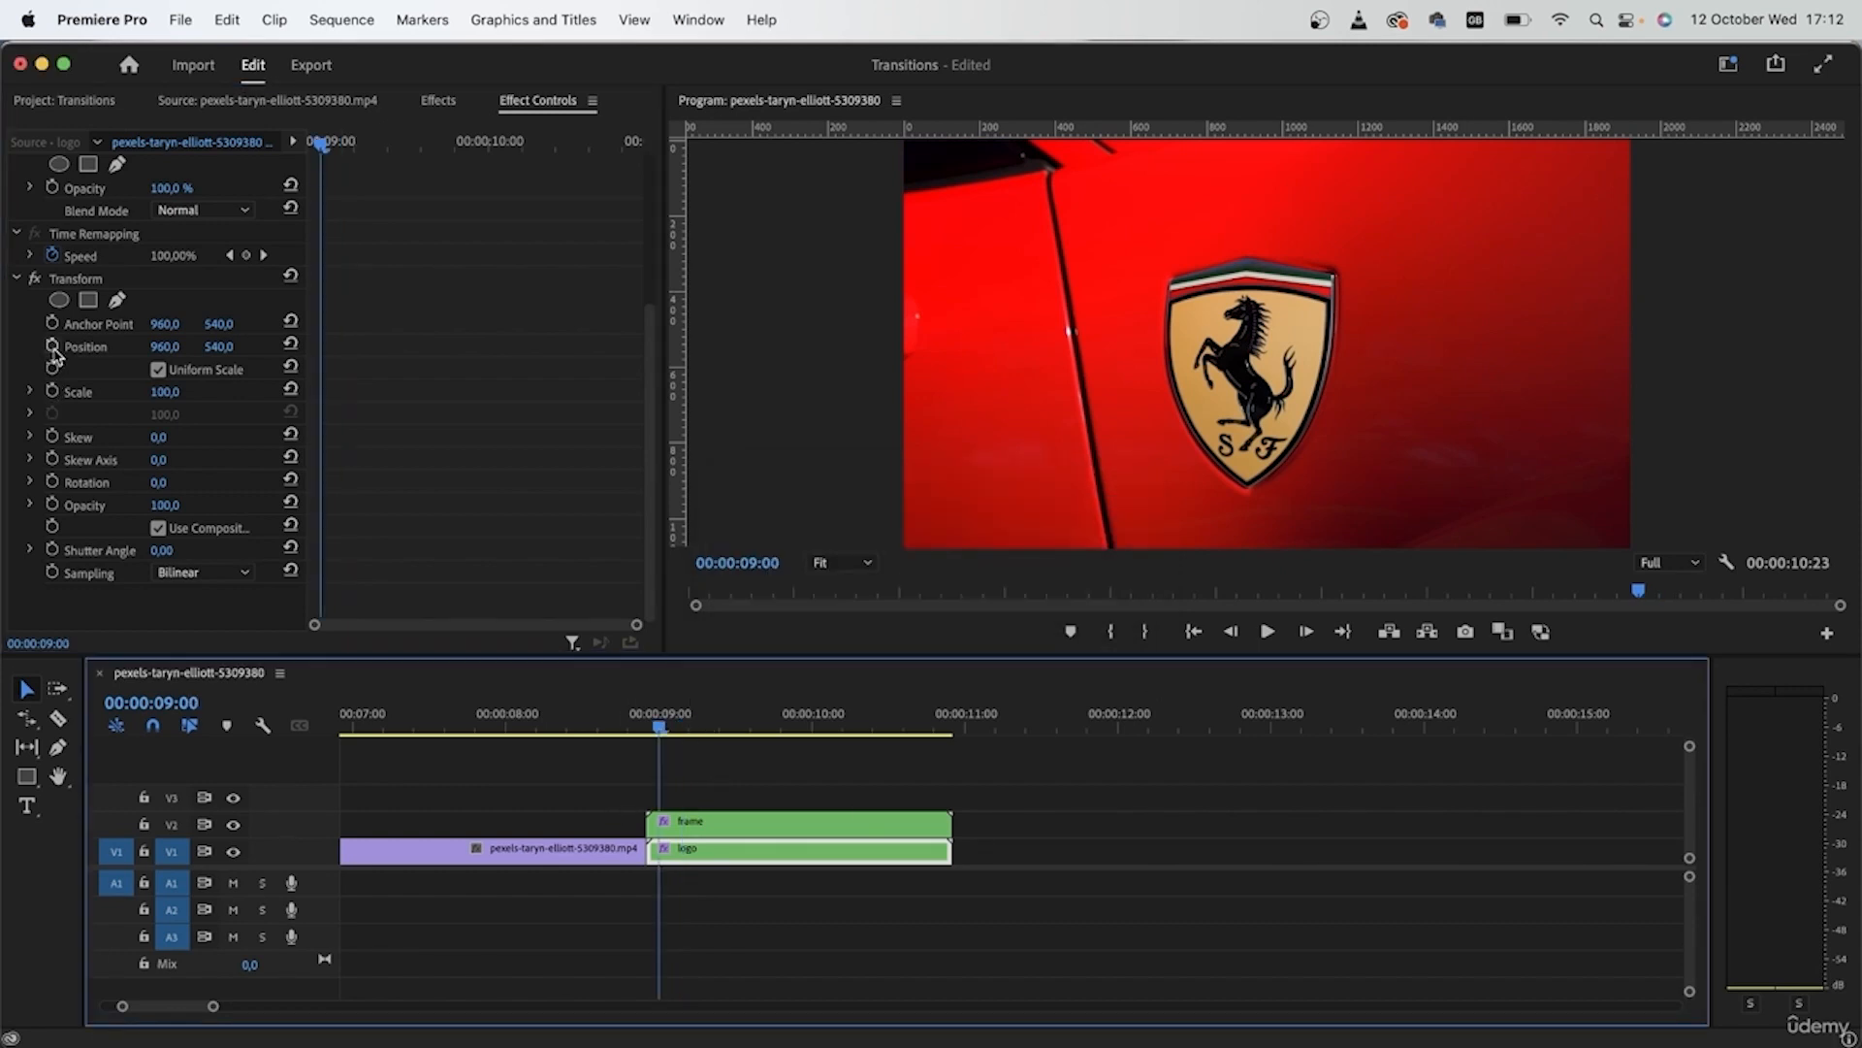
pyautogui.click(53, 348)
pyautogui.moveTo(662, 730); pyautogui.dragTo(677, 737)
pyautogui.moveTo(216, 349); pyautogui.dragTo(233, 345)
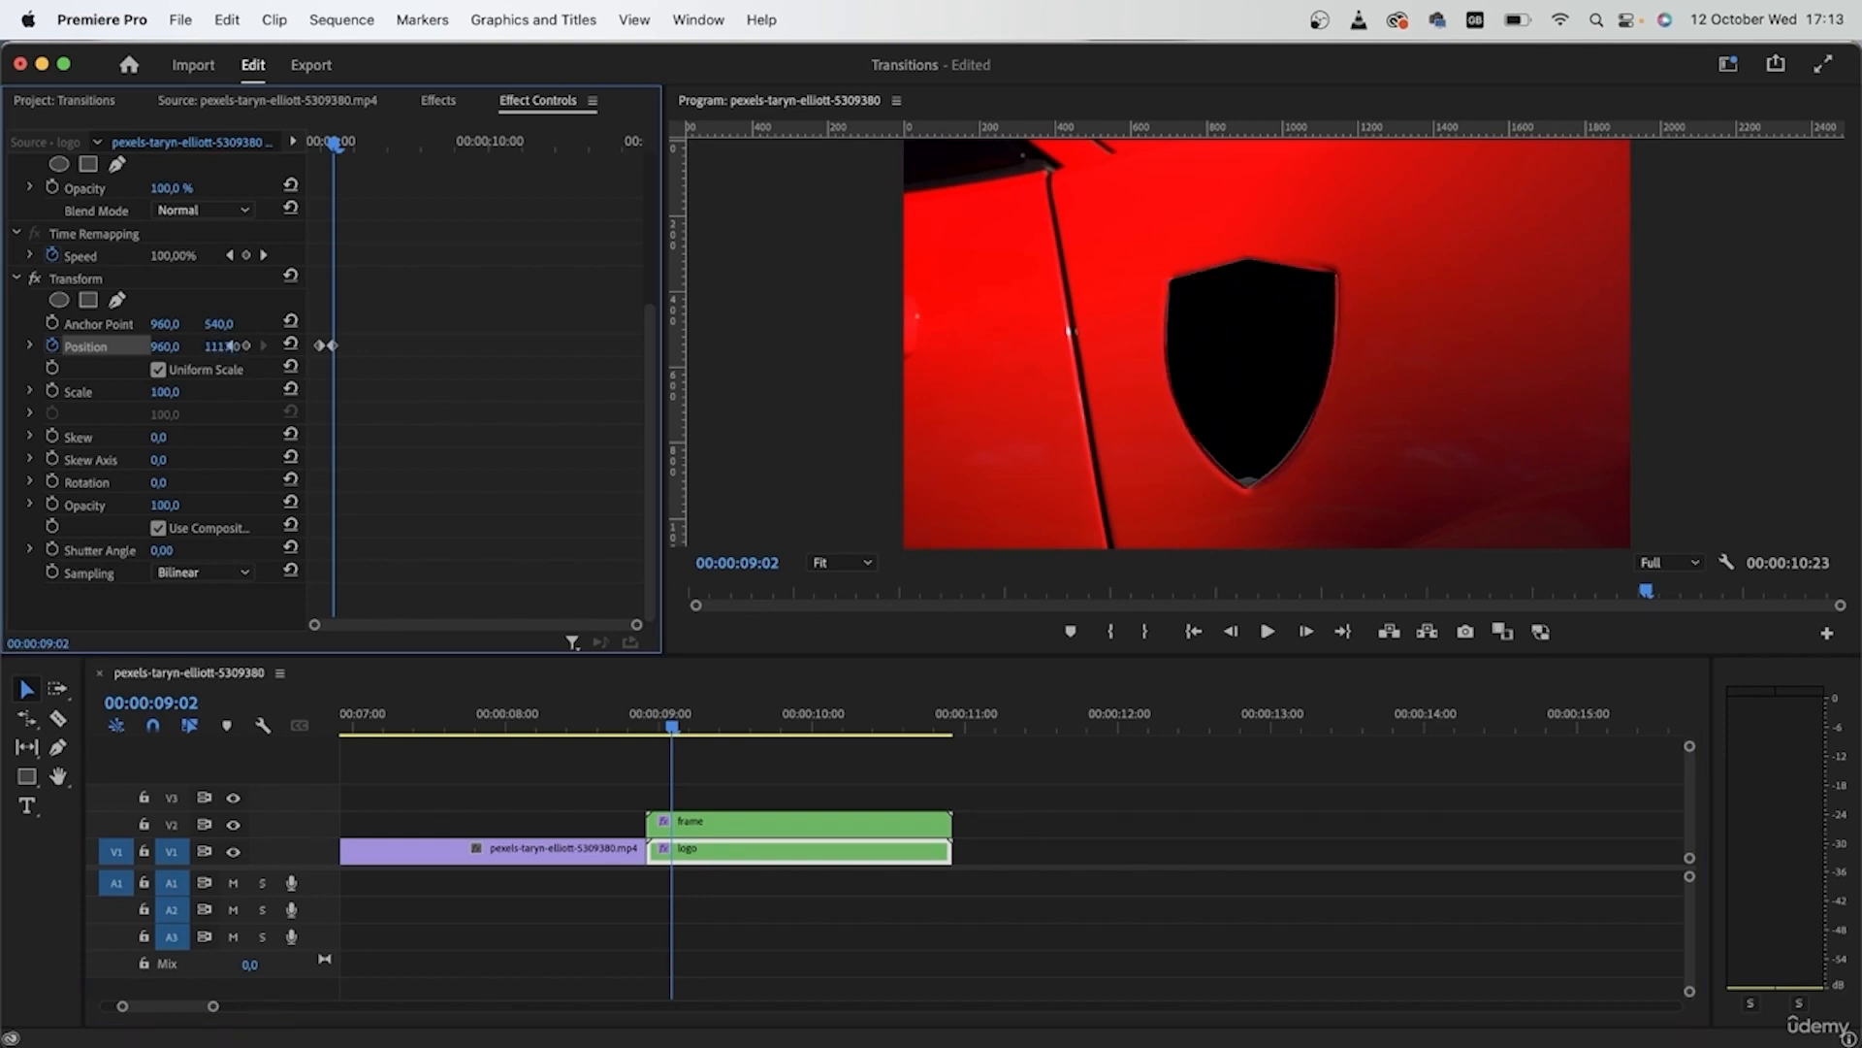
# Play back the logo clip's downward movement twice from the start of the nested clips
pyautogui.moveTo(344, 136); pyautogui.dragTo(289, 147)
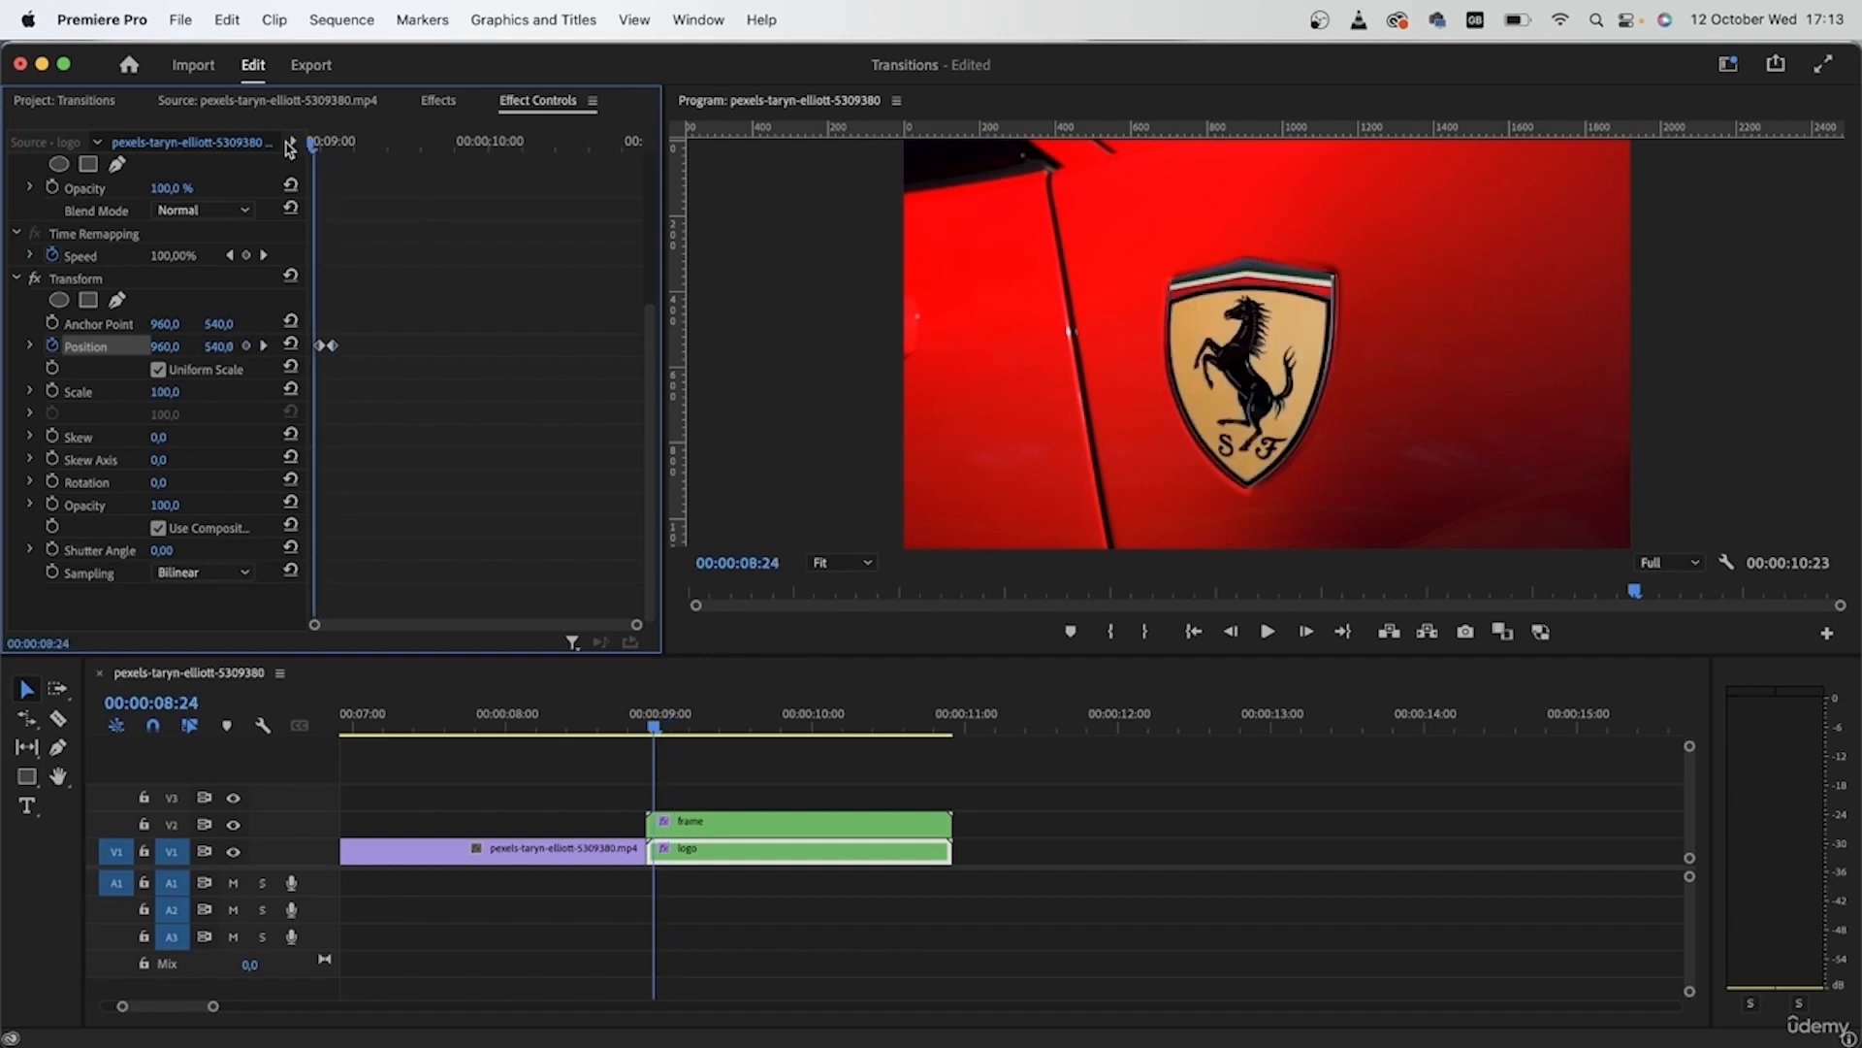
pyautogui.press('space')
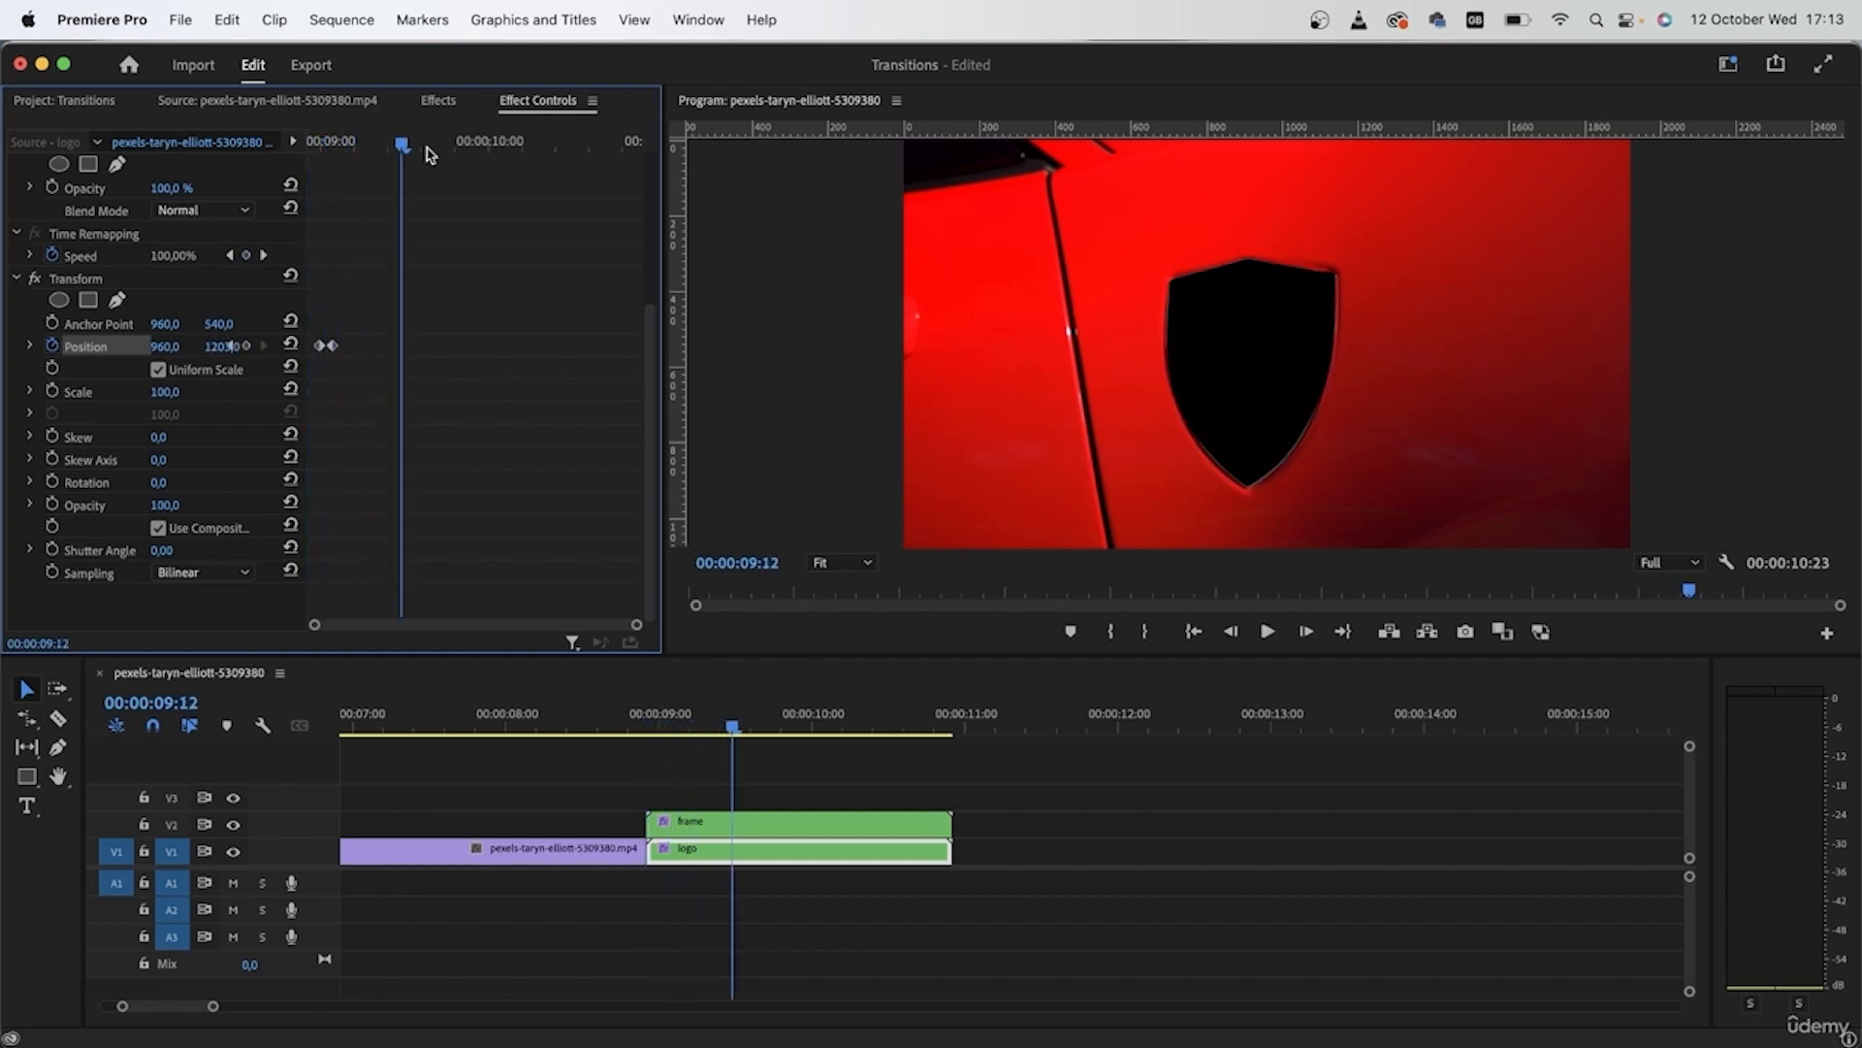
pyautogui.moveTo(403, 144); pyautogui.dragTo(201, 142)
pyautogui.press('space')
pyautogui.press('space')
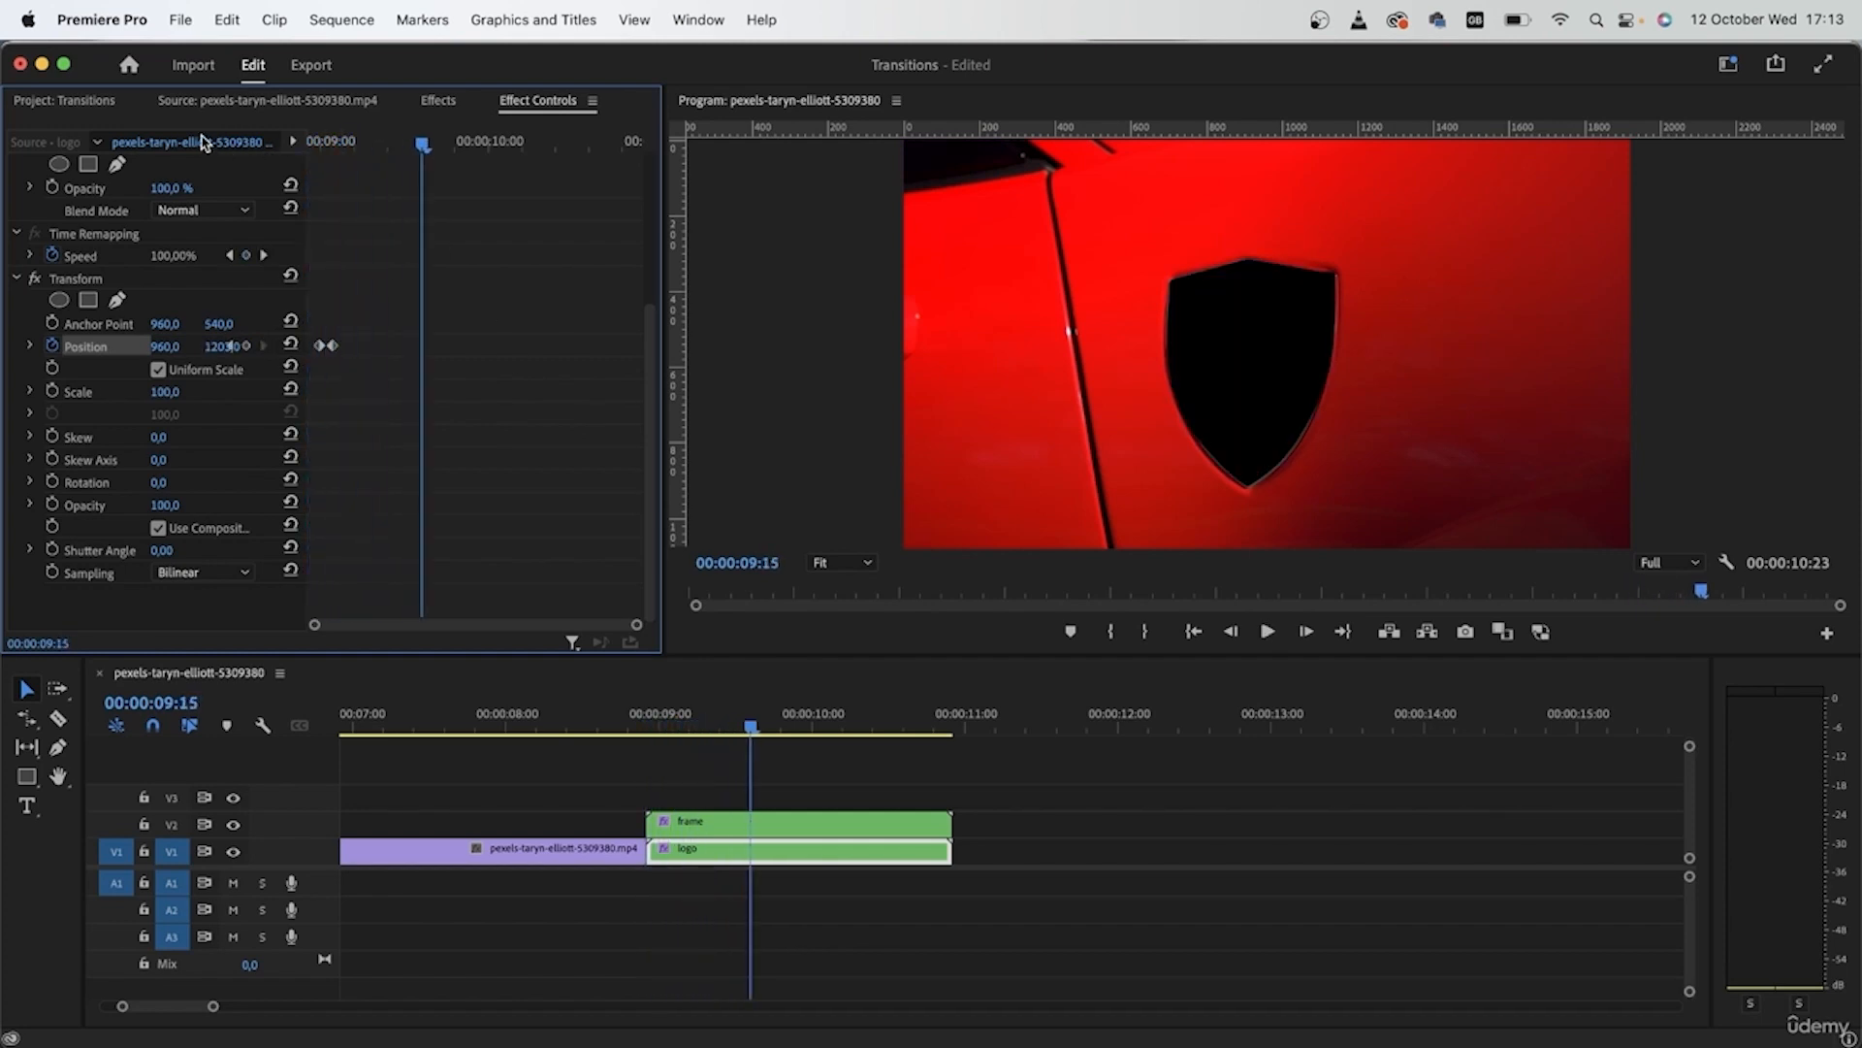
pyautogui.moveTo(428, 146); pyautogui.dragTo(204, 143)
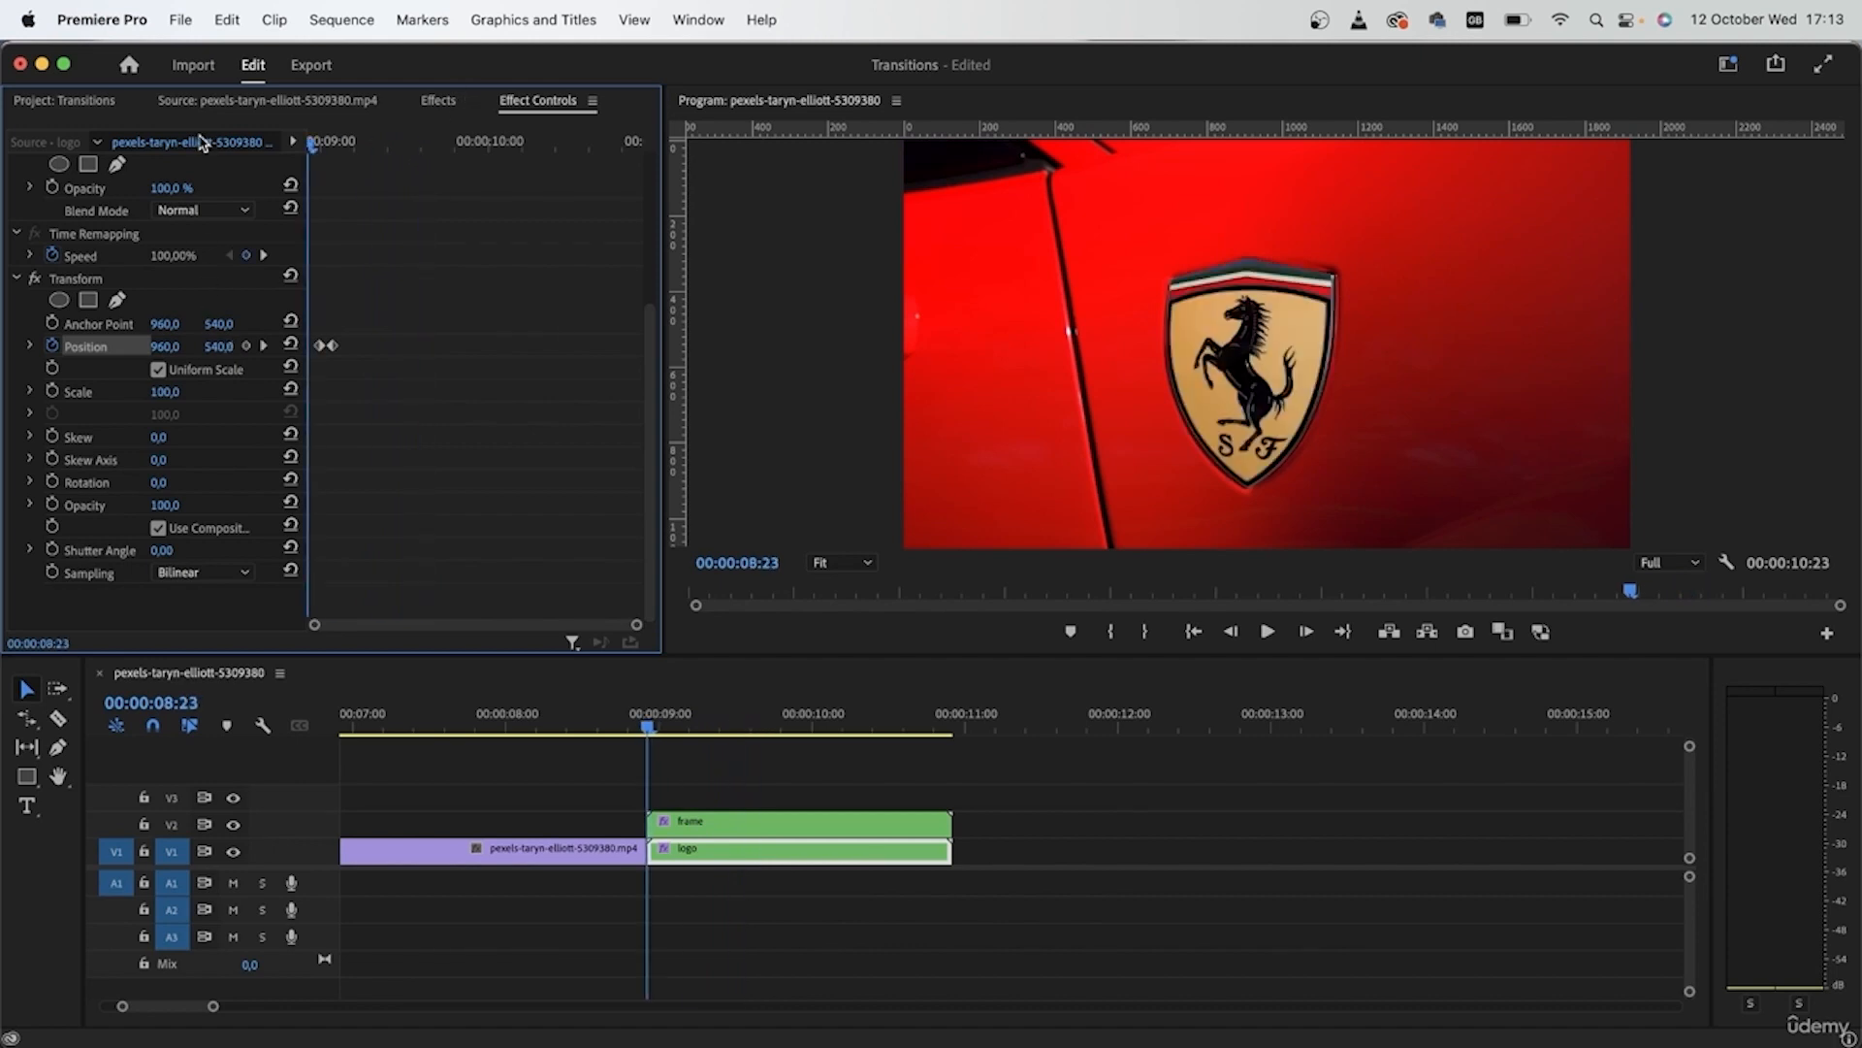
# Turn off the composition's shutter angle in the logo clip's Transform effect and preview the motion blur
pyautogui.click(158, 528)
pyautogui.press('space')
pyautogui.press('space')
pyautogui.moveTo(390, 156); pyautogui.dragTo(281, 190)
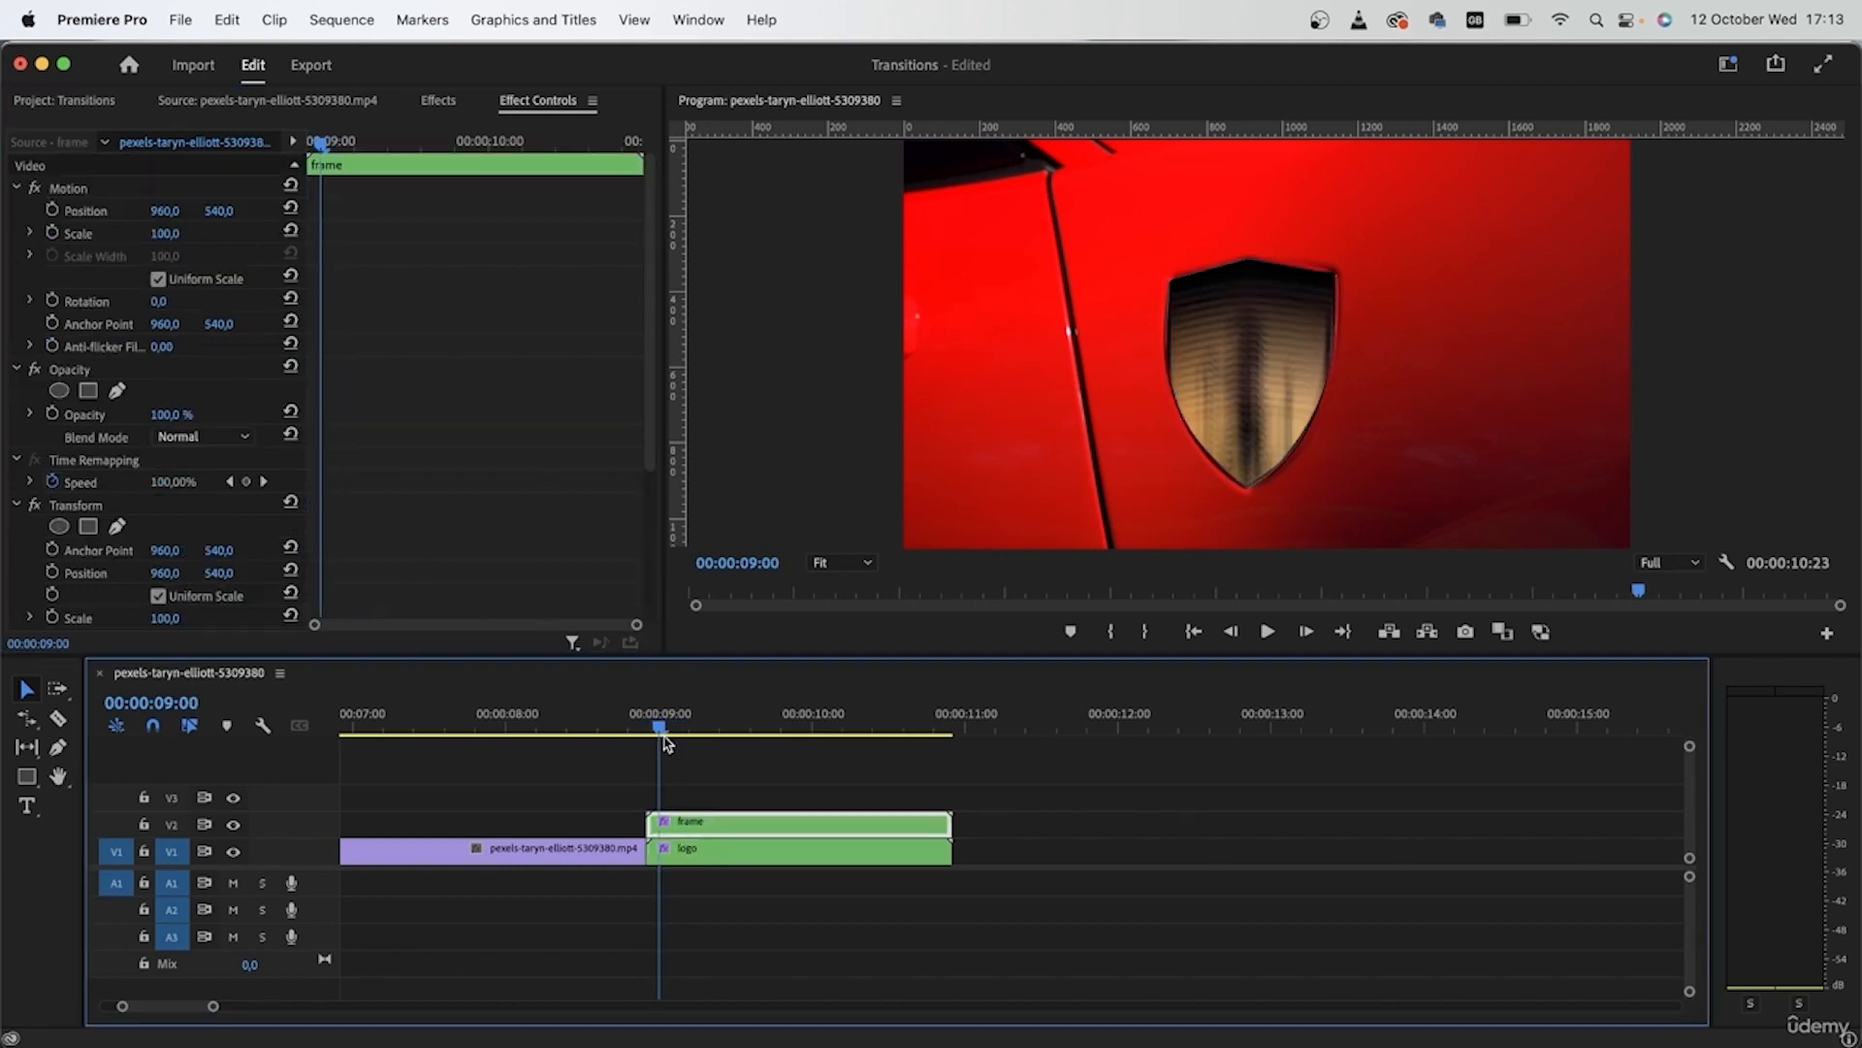
# Start Transform Position and Scale keyframes on the frame clip at 00:00:09:02, and set its Scale to 719 at 00:00:09:04
pyautogui.moveTo(664, 741); pyautogui.dragTo(673, 741)
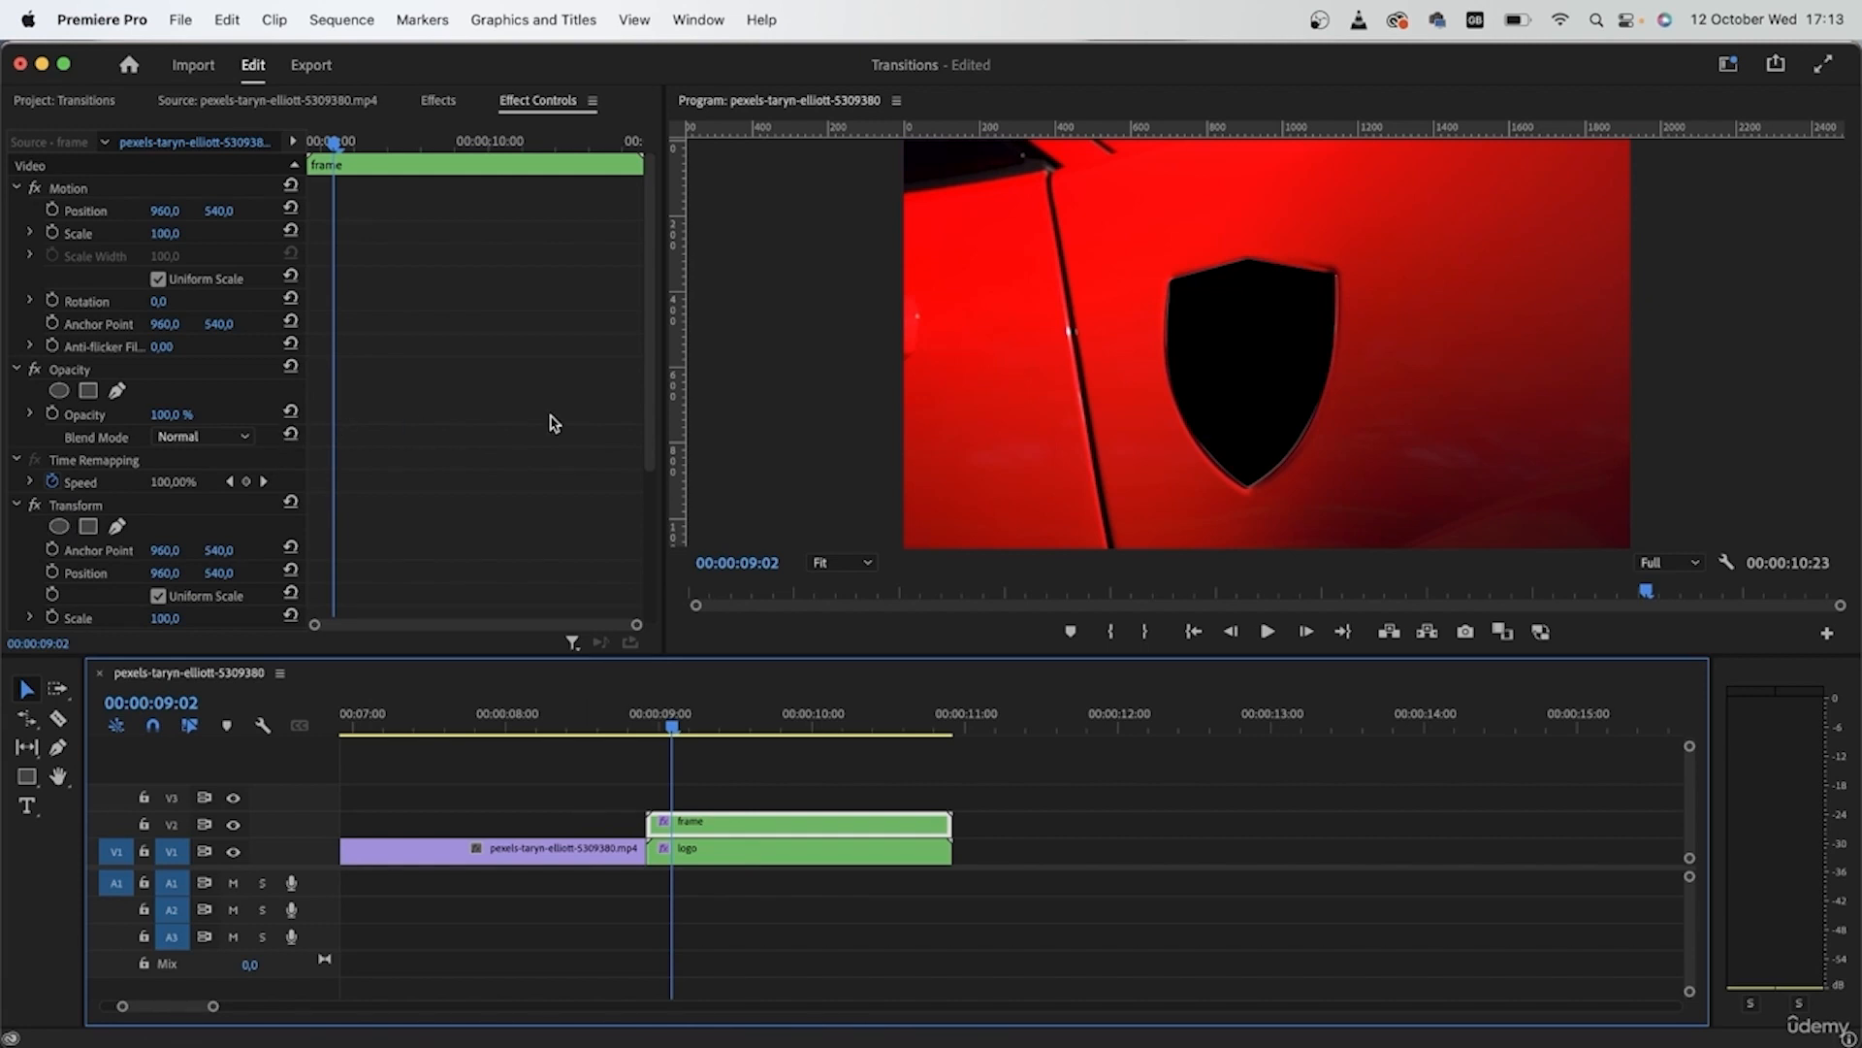
pyautogui.scroll(-5, 553, 423)
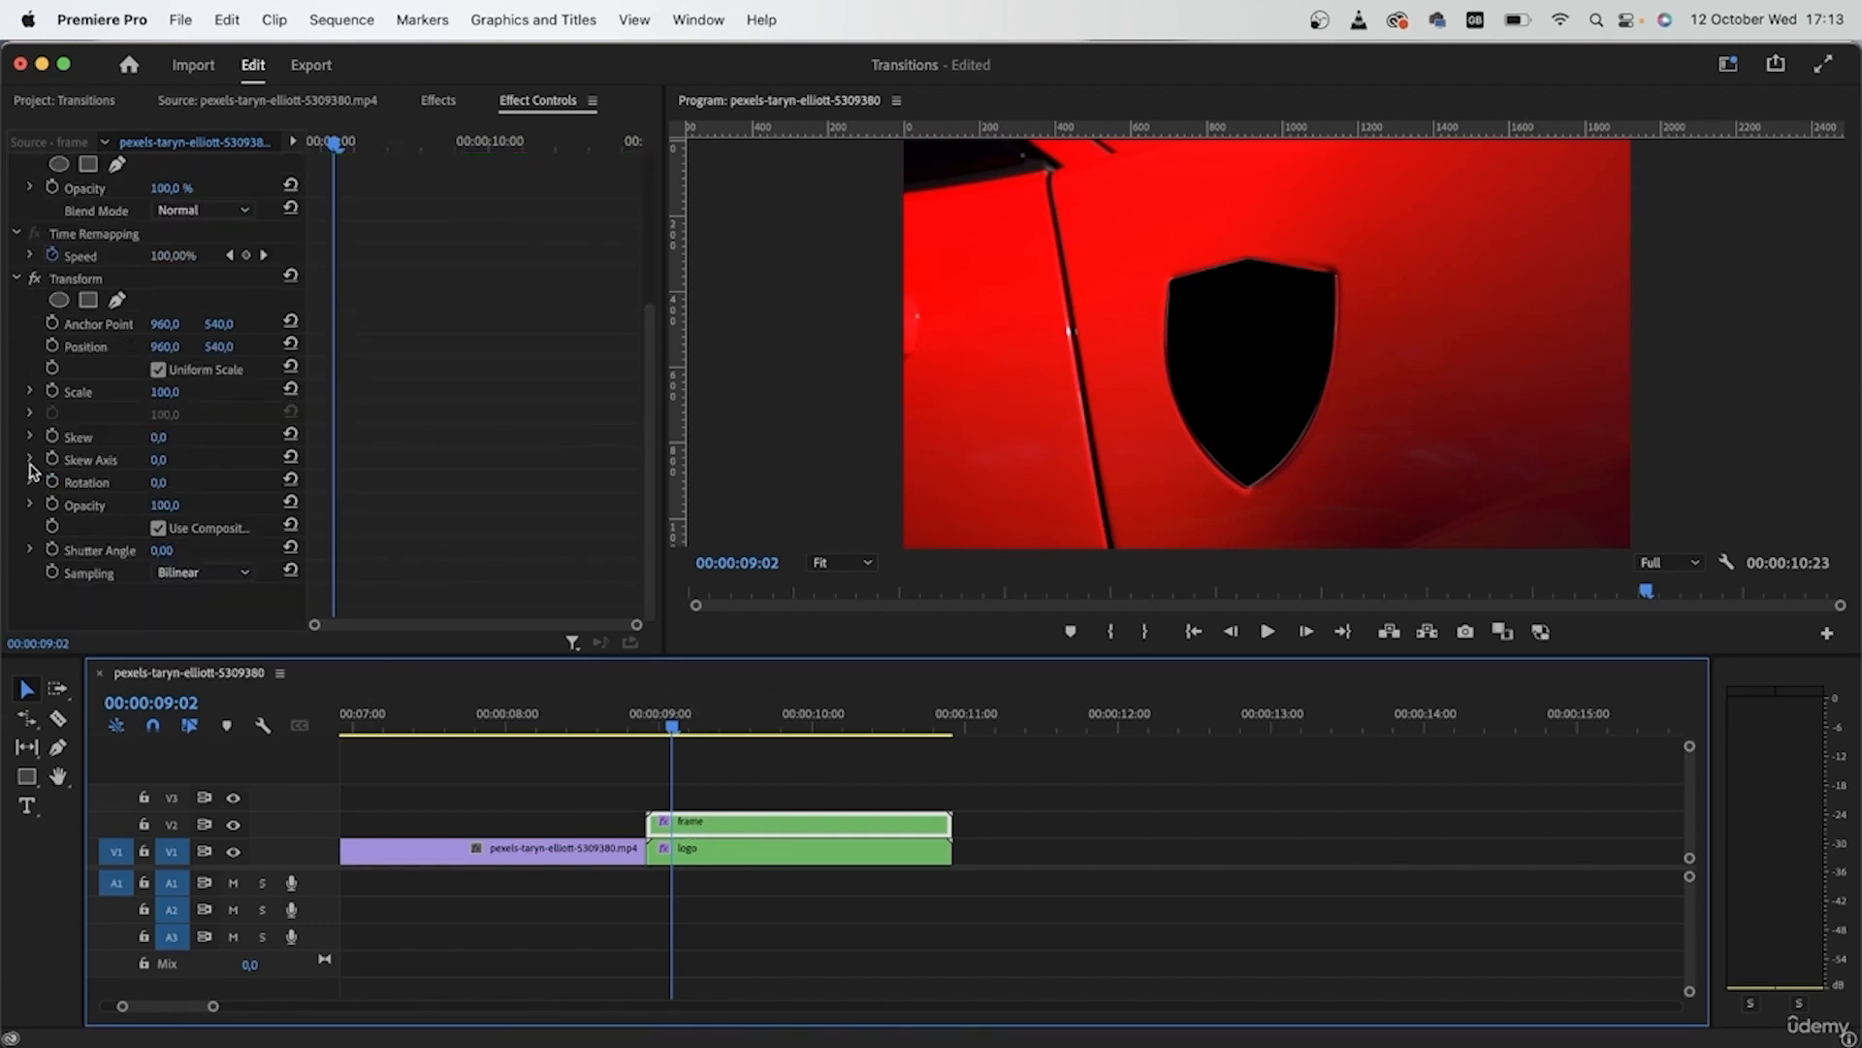
pyautogui.click(53, 346)
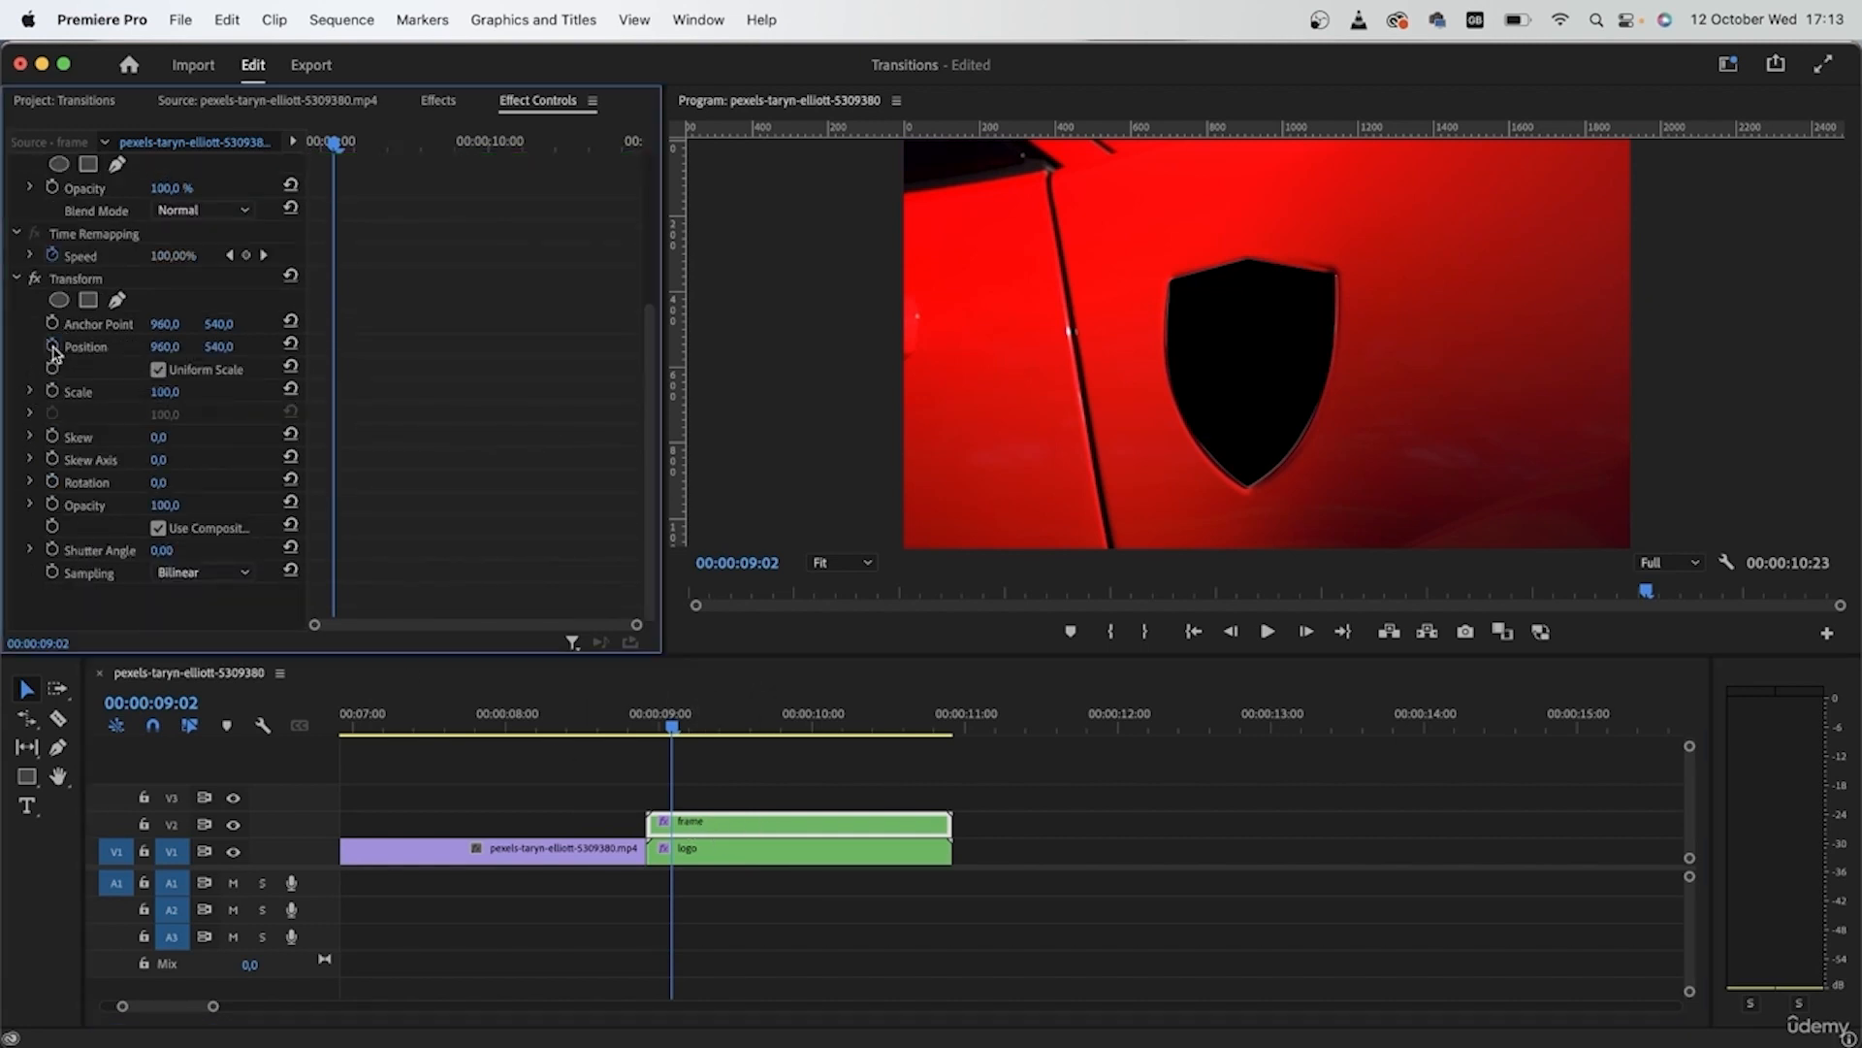
pyautogui.click(52, 391)
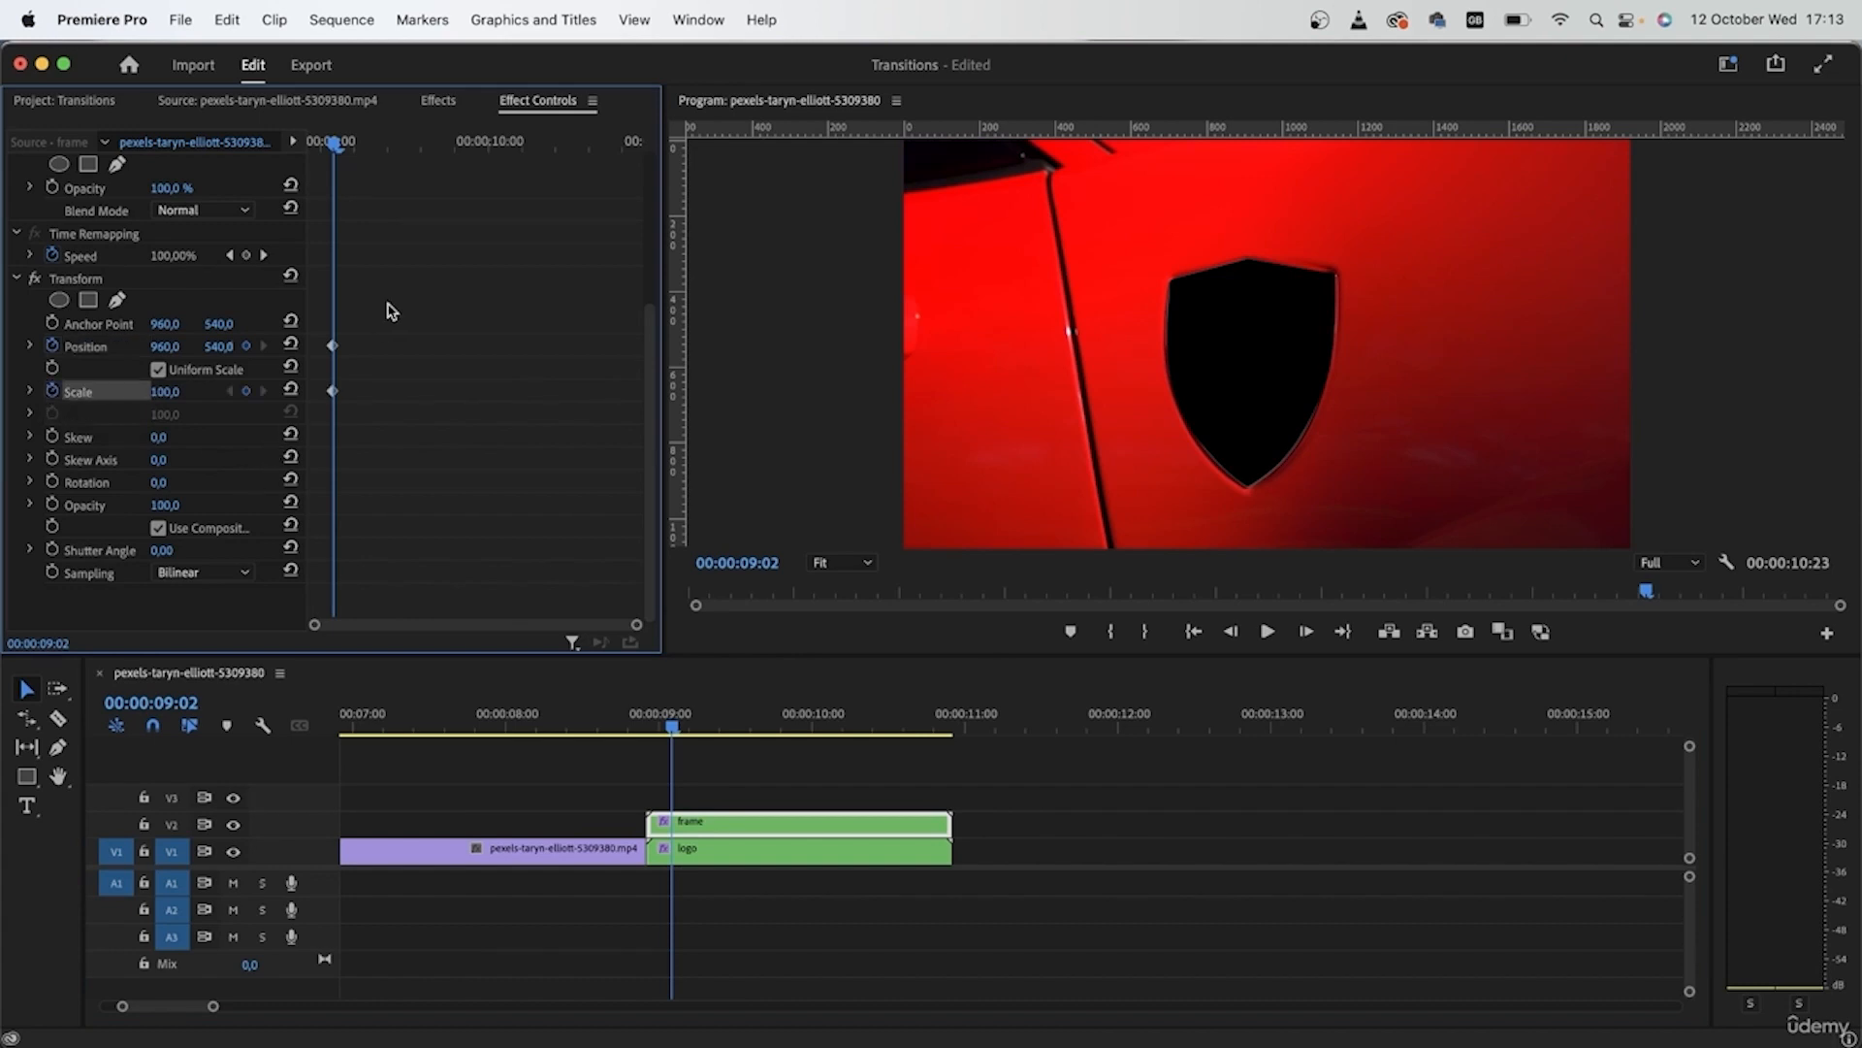
pyautogui.moveTo(332, 159); pyautogui.dragTo(350, 160)
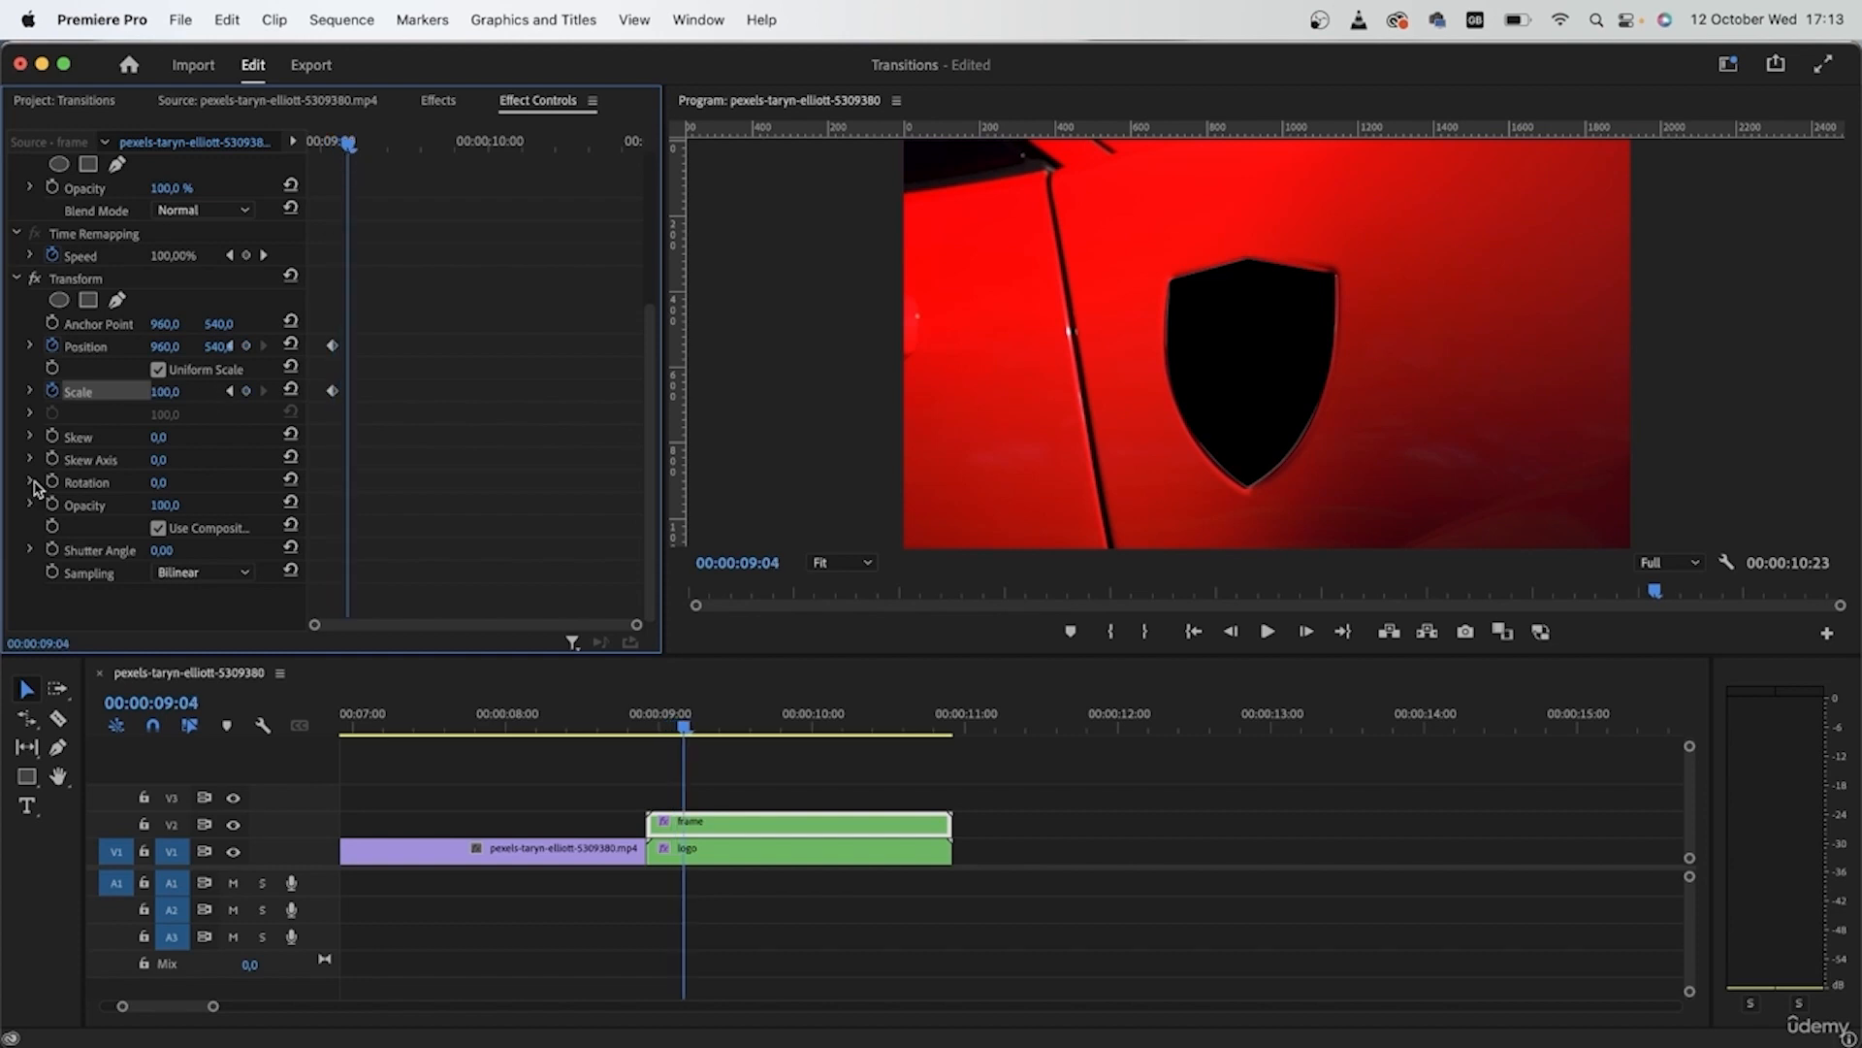
pyautogui.moveTo(167, 392); pyautogui.dragTo(760, 392)
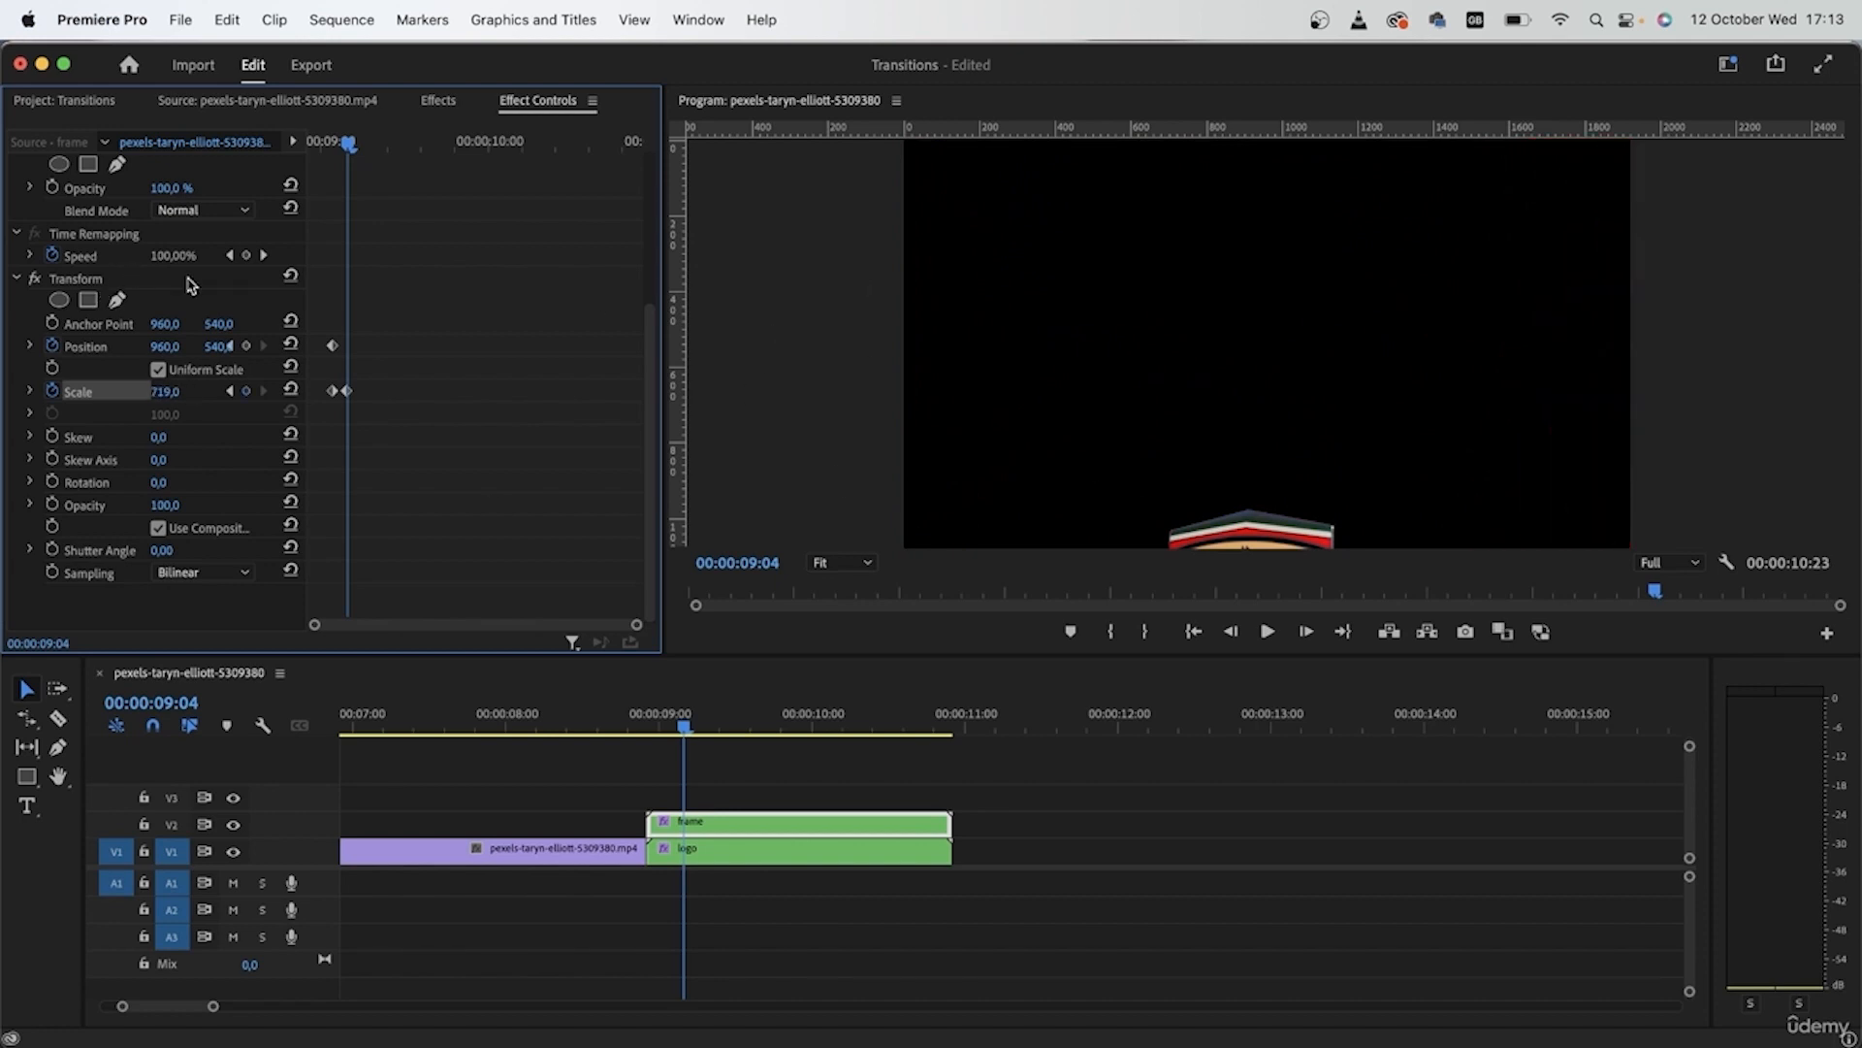
# Set the frame clip's Transform Position X to 1136 at its end keyframe, and check the enlarged opening fills the picture
pyautogui.moveTo(352, 147); pyautogui.dragTo(339, 146)
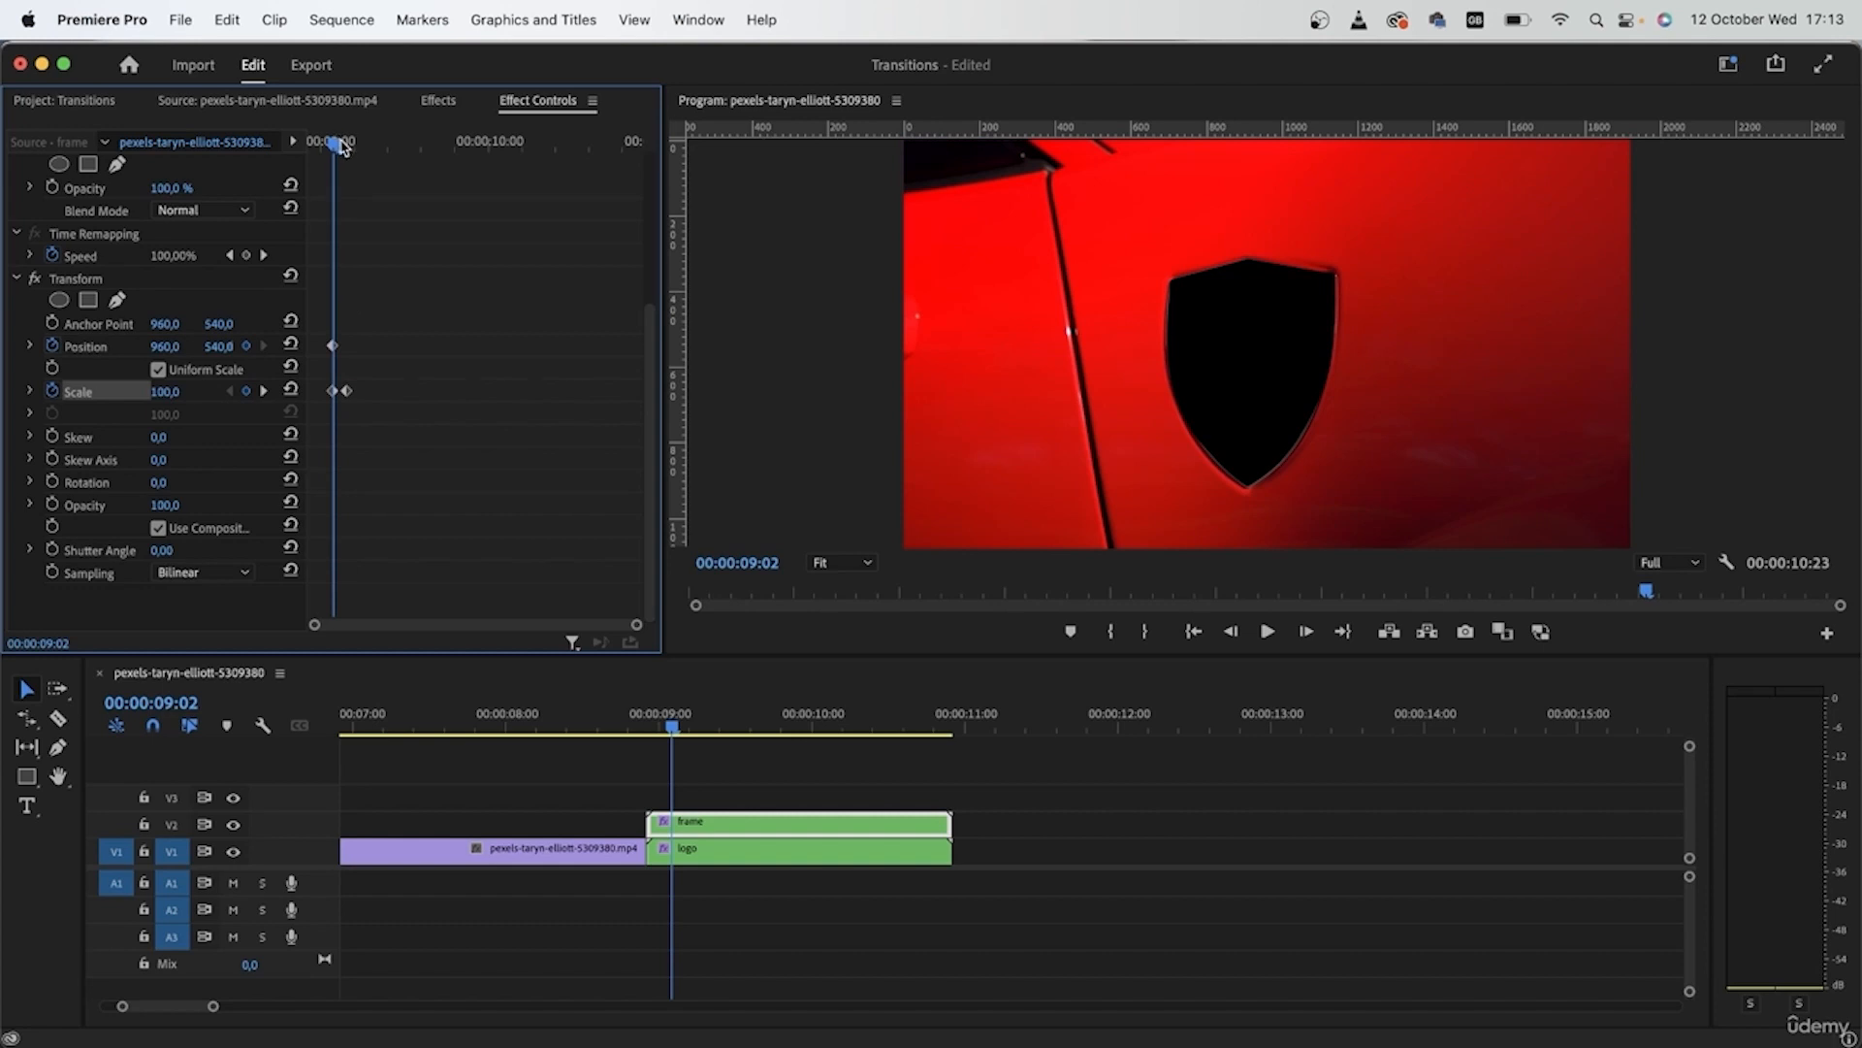
pyautogui.moveTo(341, 148); pyautogui.dragTo(346, 147)
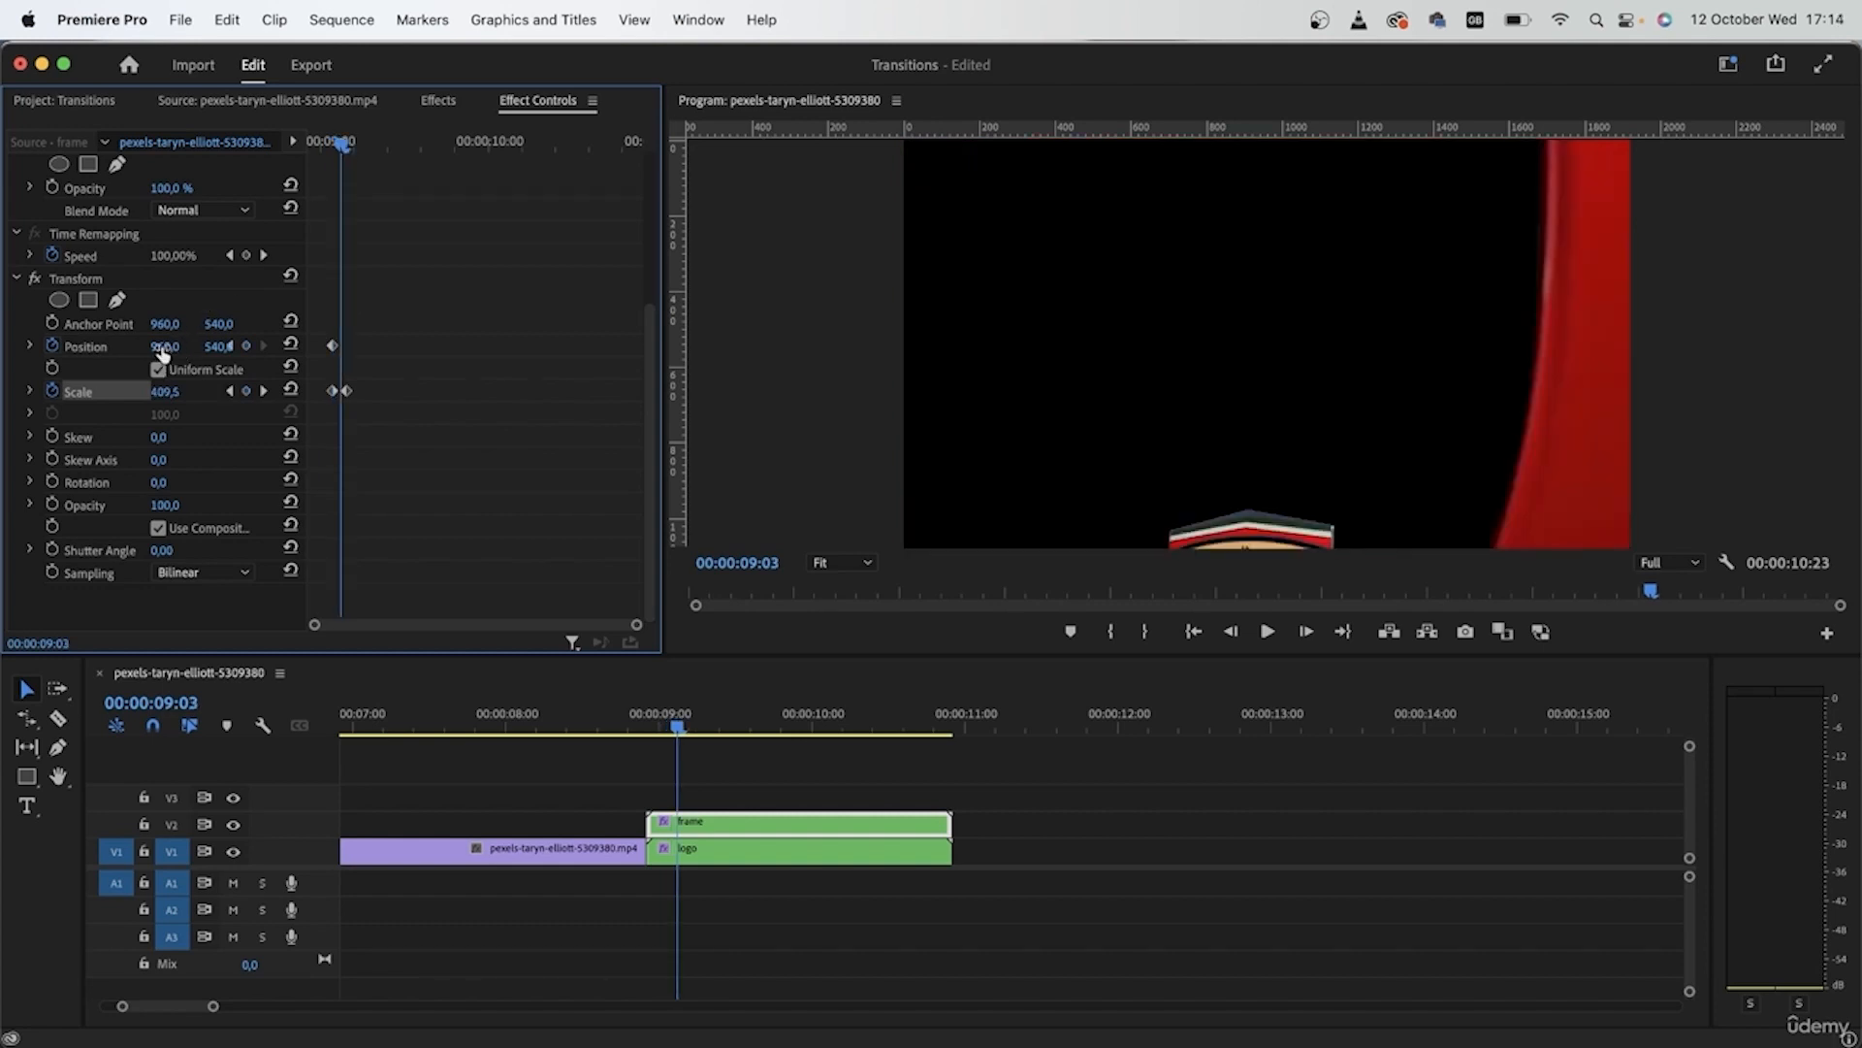
pyautogui.moveTo(167, 352); pyautogui.dragTo(233, 353)
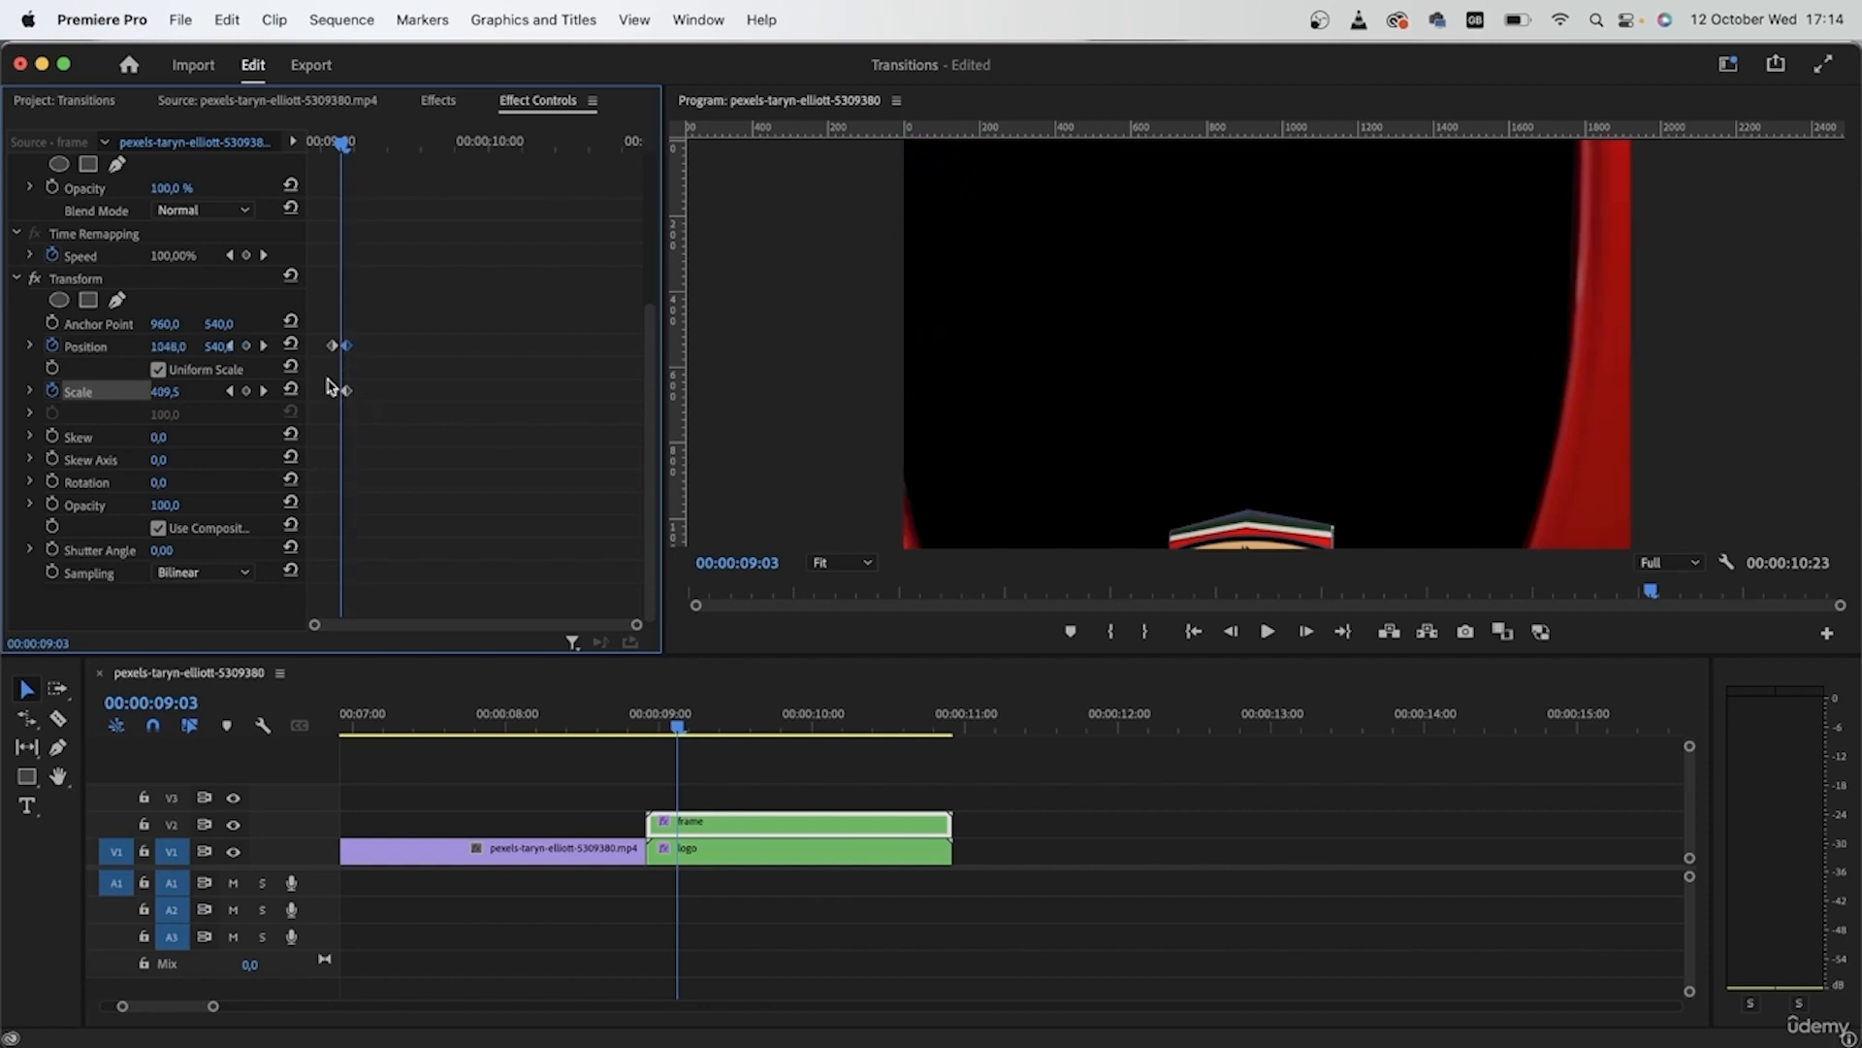
pyautogui.moveTo(344, 146)
pyautogui.mouseDown()
pyautogui.moveTo(276, 158)
pyautogui.moveTo(368, 145)
pyautogui.mouseUp()
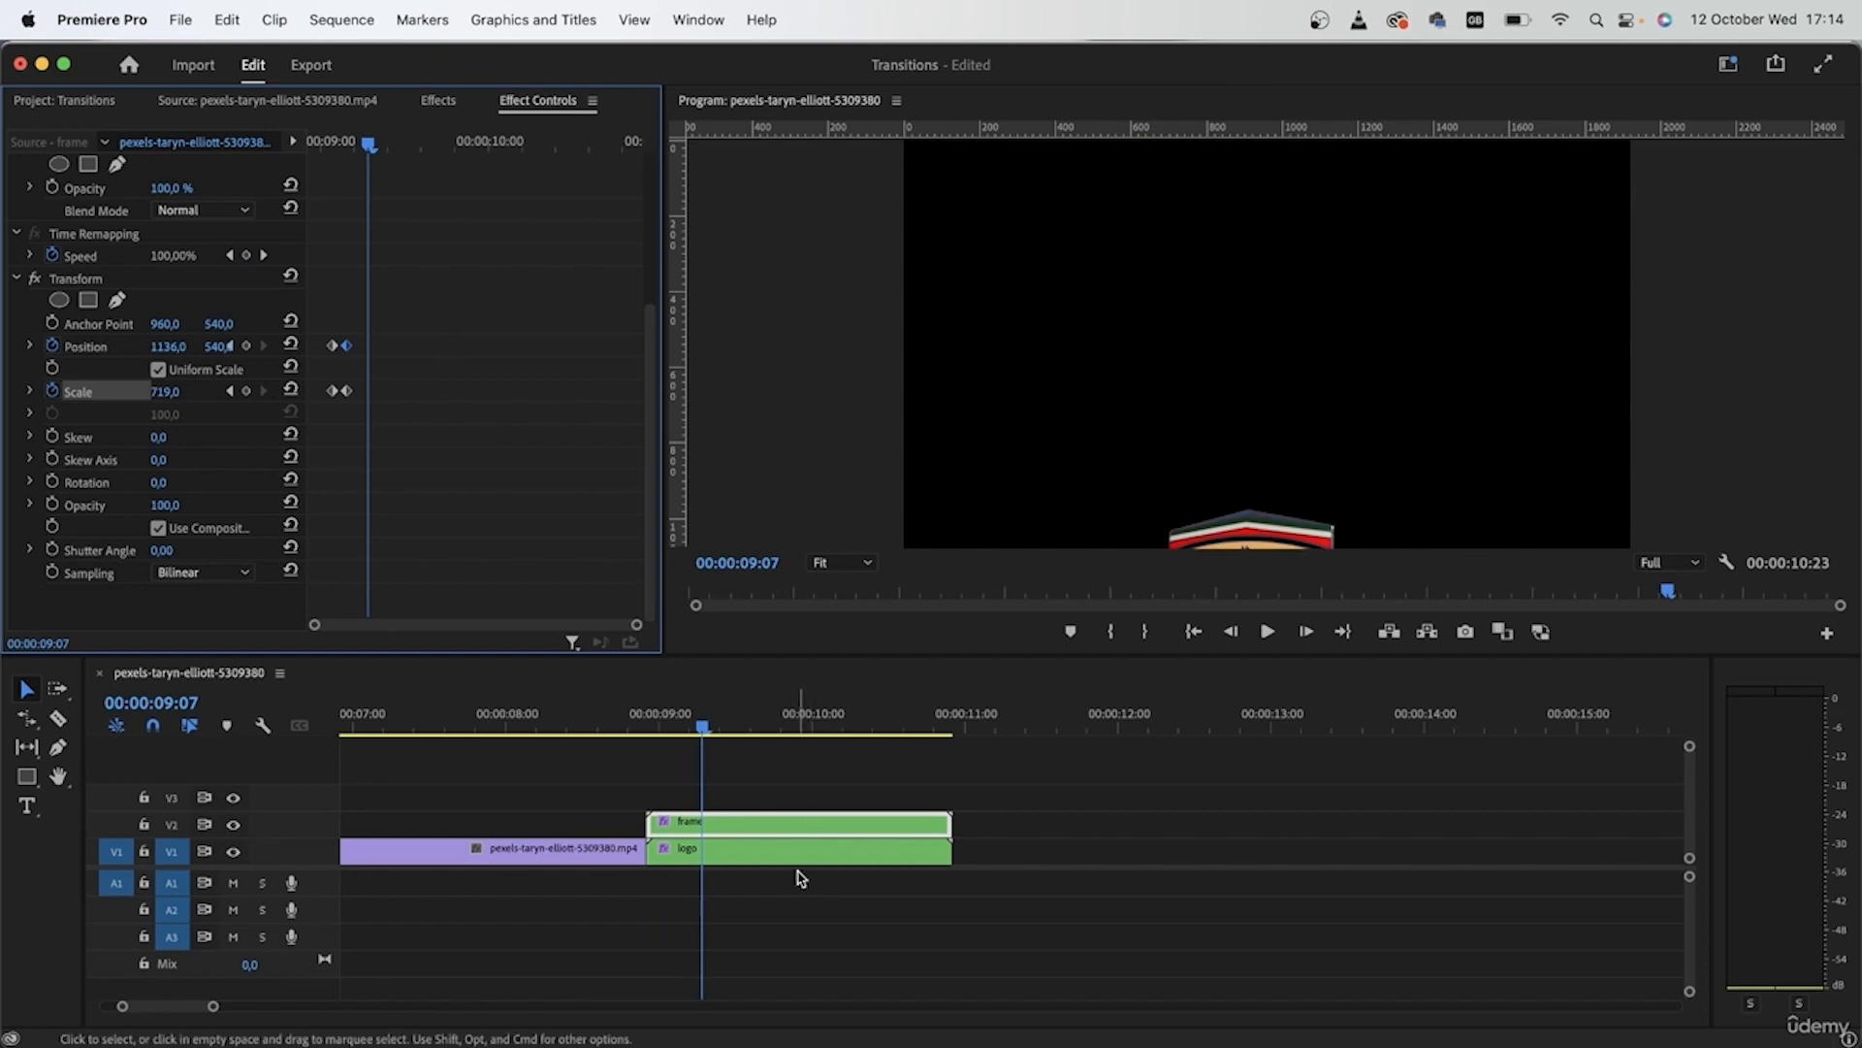
# Change the logo clip's end Transform Position Y to 1726 so the emblem leaves the picture completely
pyautogui.click(757, 858)
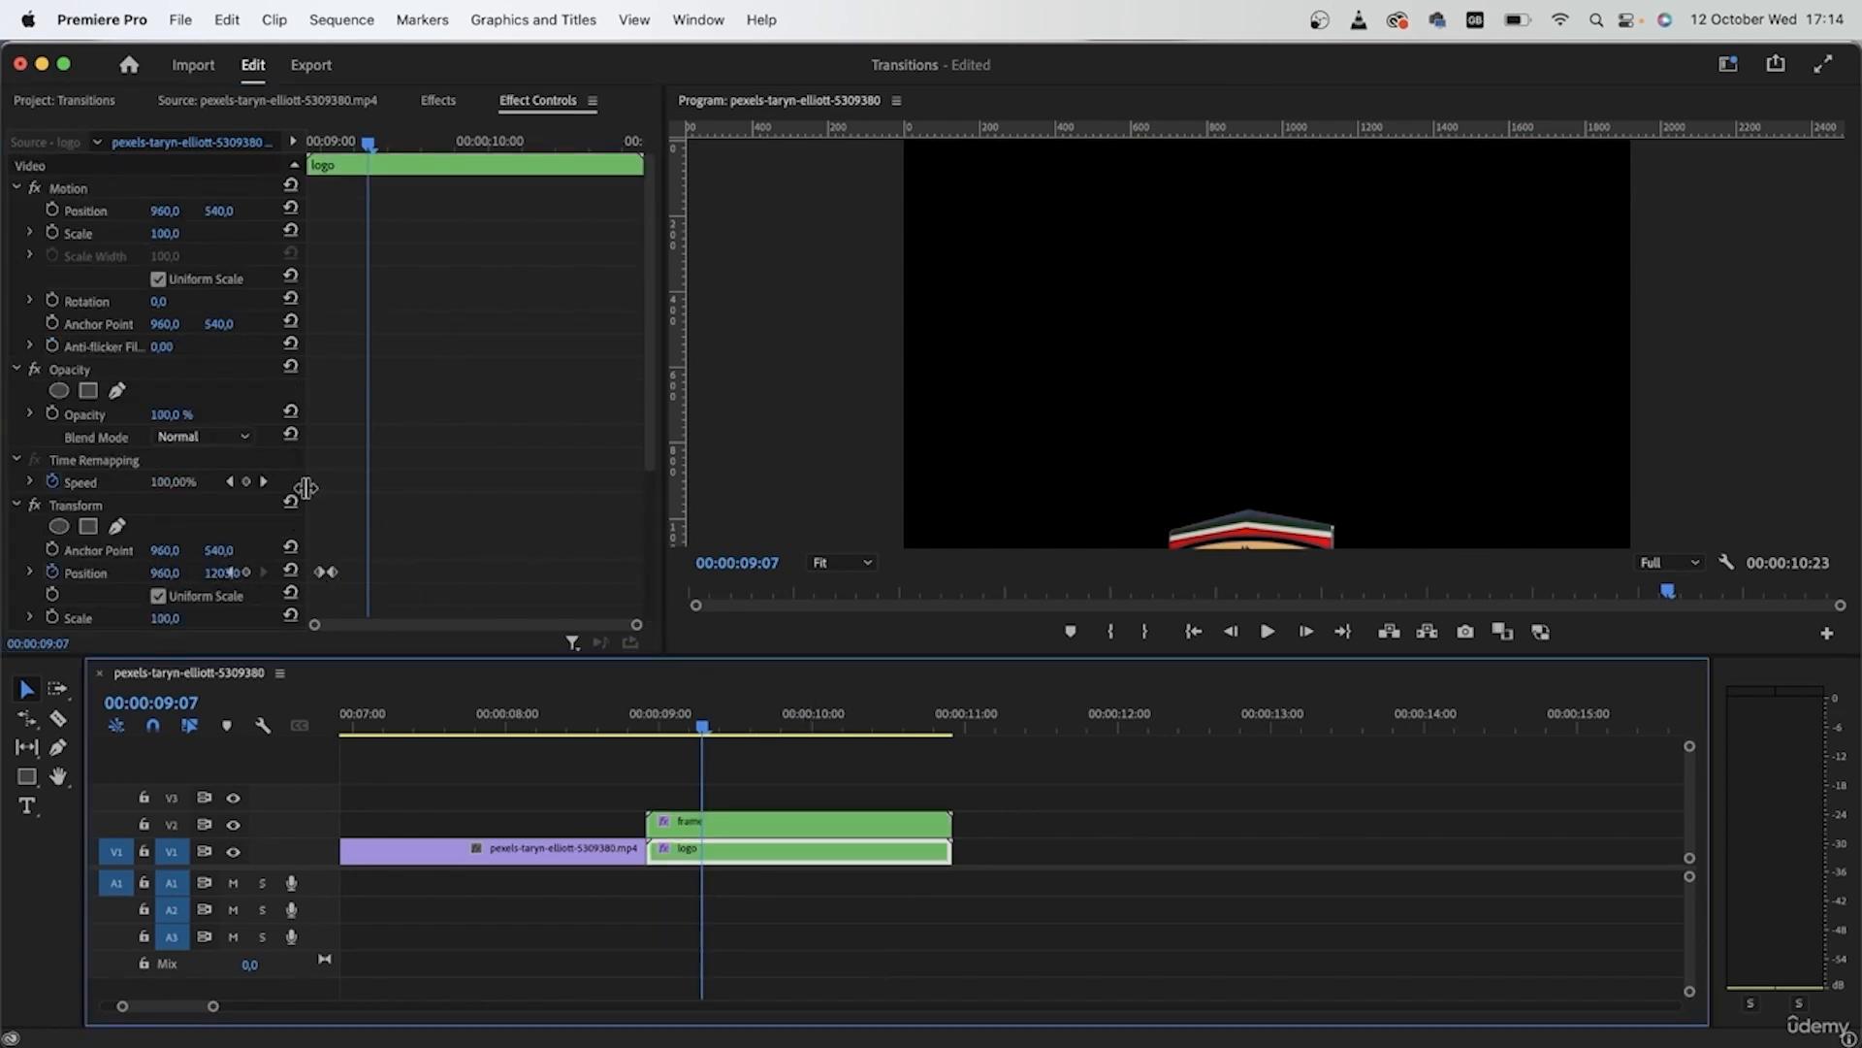
pyautogui.moveTo(306, 488); pyautogui.dragTo(405, 488)
pyautogui.click(423, 574)
pyautogui.moveTo(644, 726); pyautogui.dragTo(704, 730)
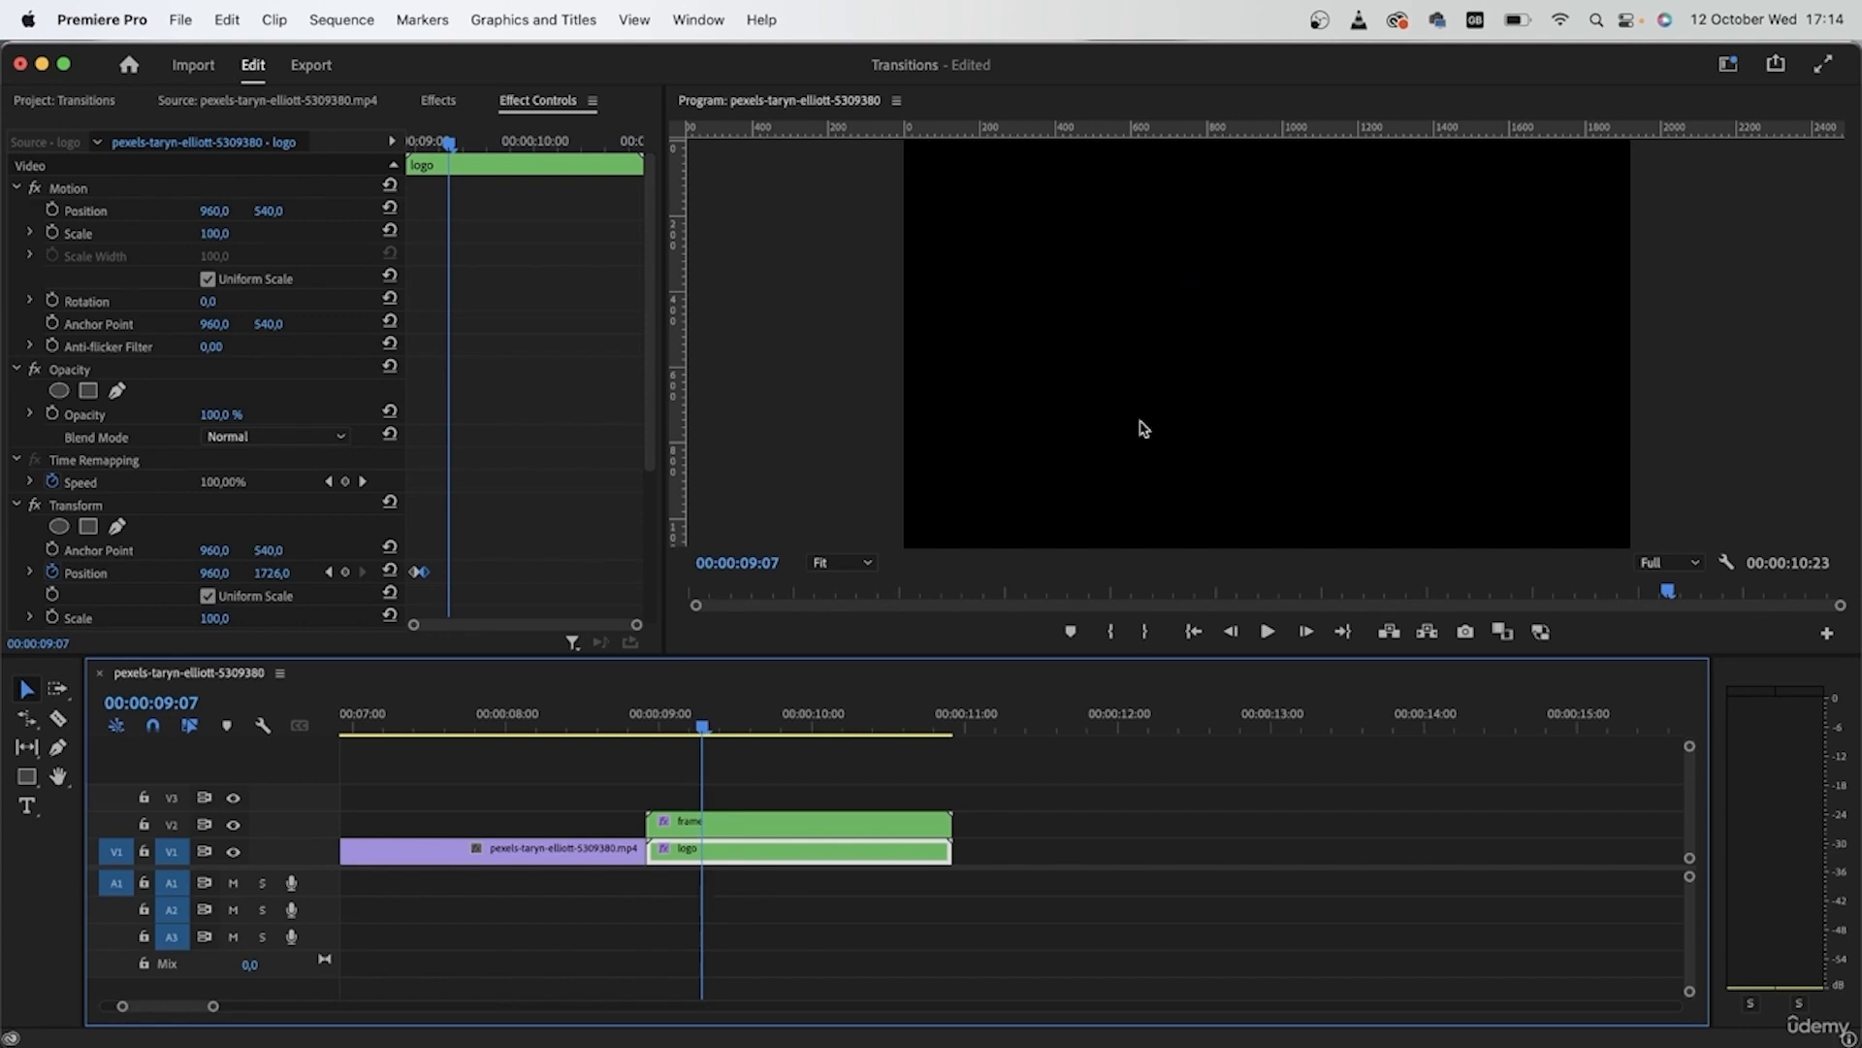
# Turn off the composition's shutter angle in the frame clip's Transform effect and set the Shutter Angle to 360
pyautogui.press('Up')
pyautogui.click(685, 832)
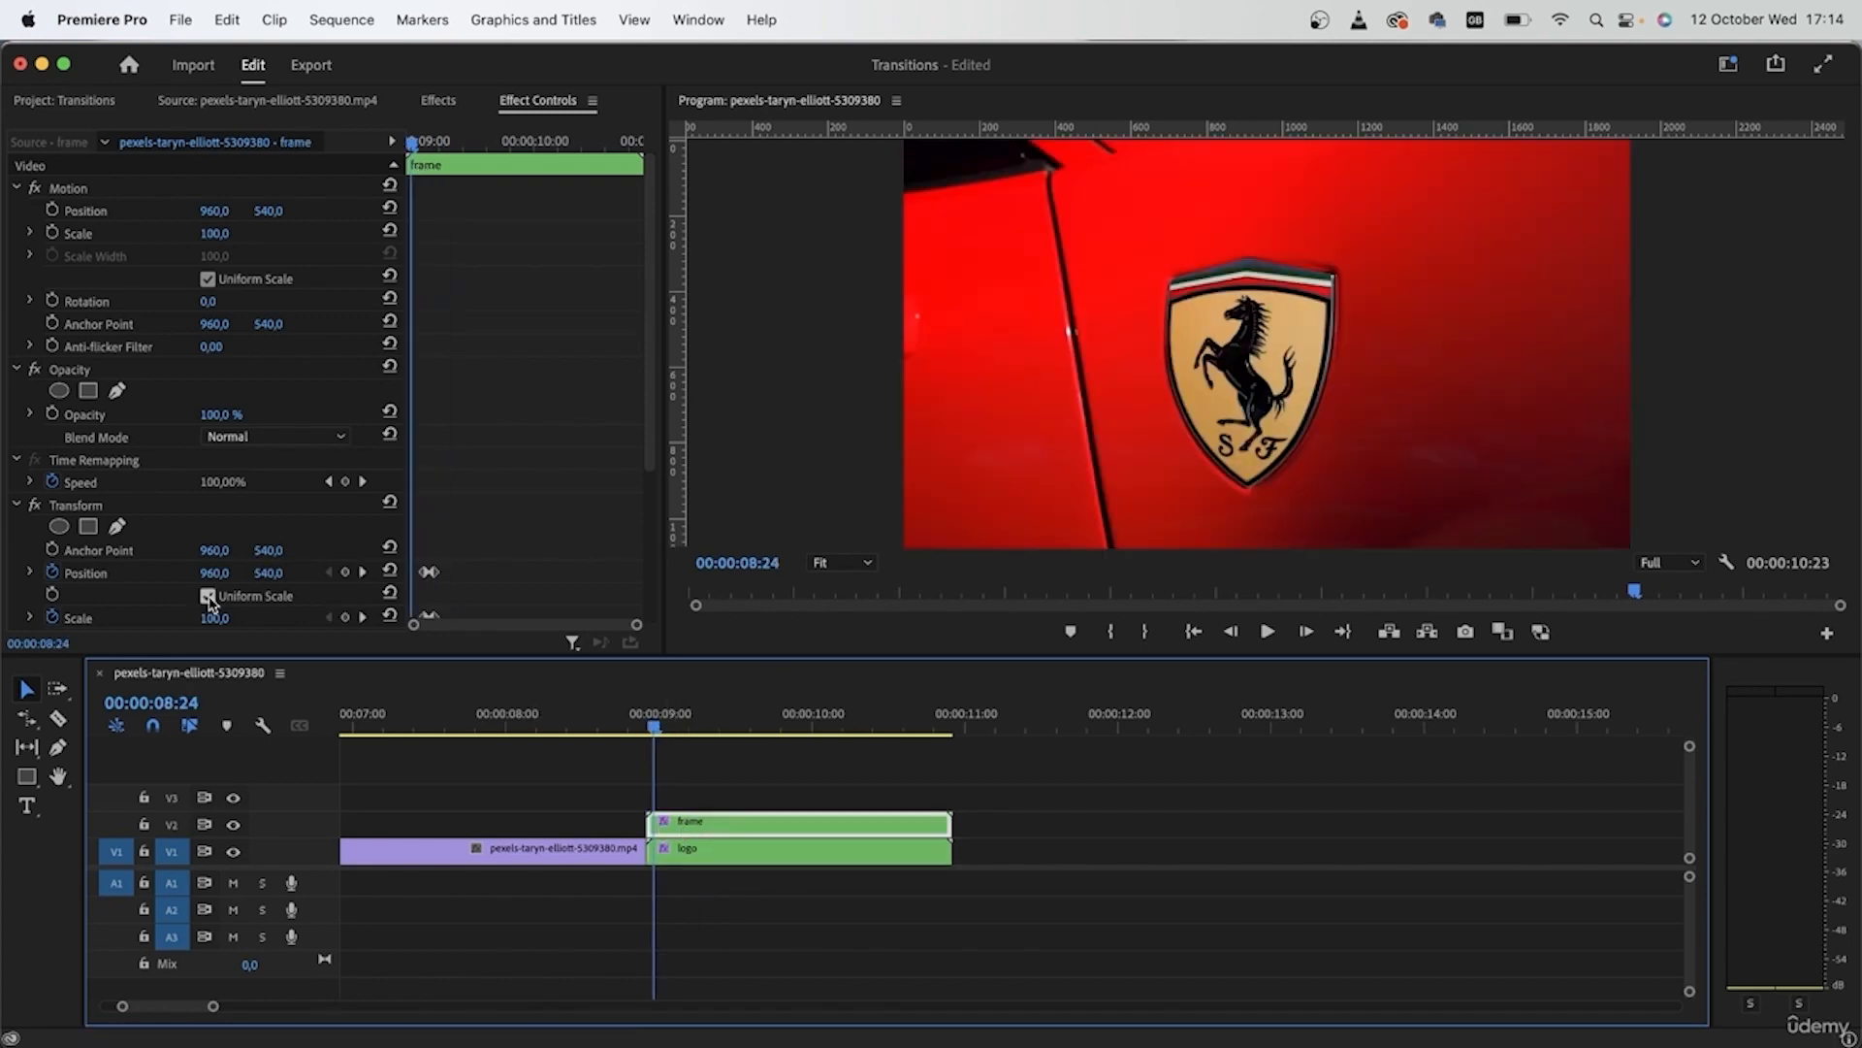
pyautogui.scroll(-5, 465, 444)
pyautogui.click(208, 528)
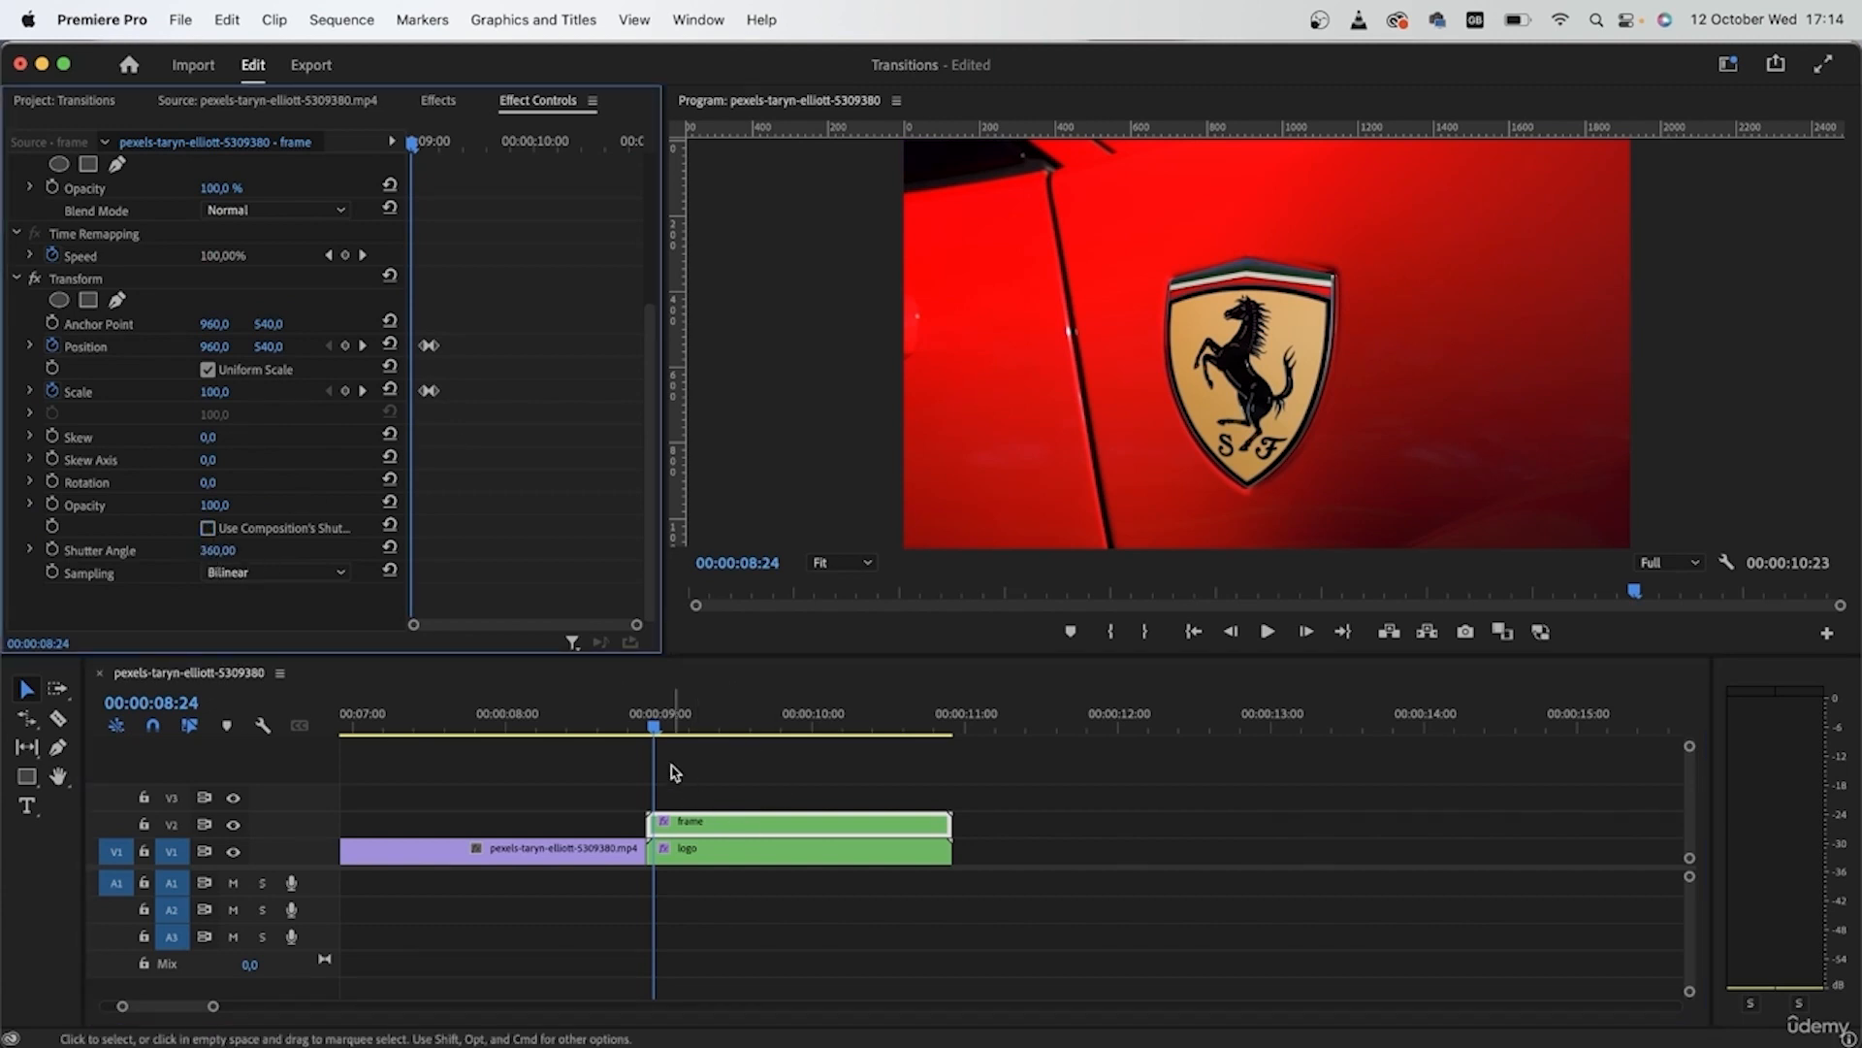
# Move the frame and logo nested clips up one track together, onto V3 and V2, keeping their start time
pyautogui.click(611, 719)
pyautogui.moveTo(823, 928); pyautogui.dragTo(709, 830)
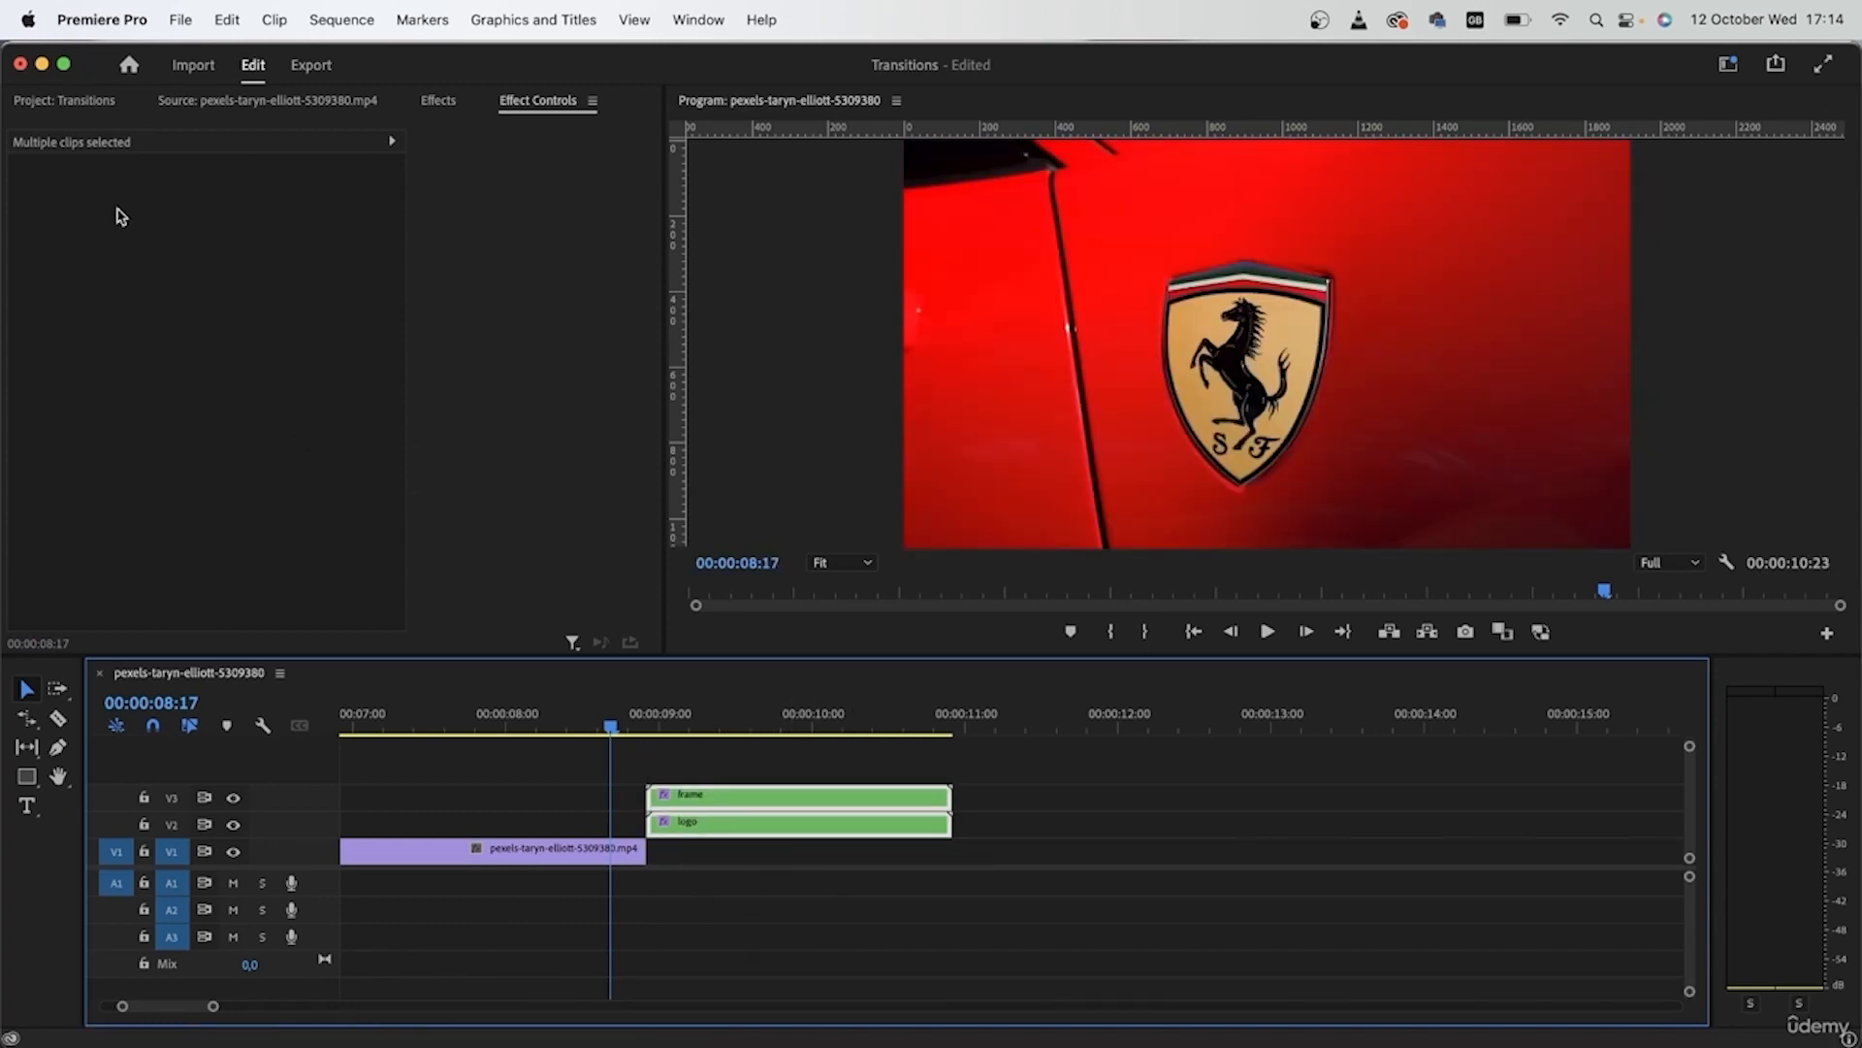
# Display the Transitions project's media items as thumbnails
pyautogui.click(66, 101)
pyautogui.click(135, 297)
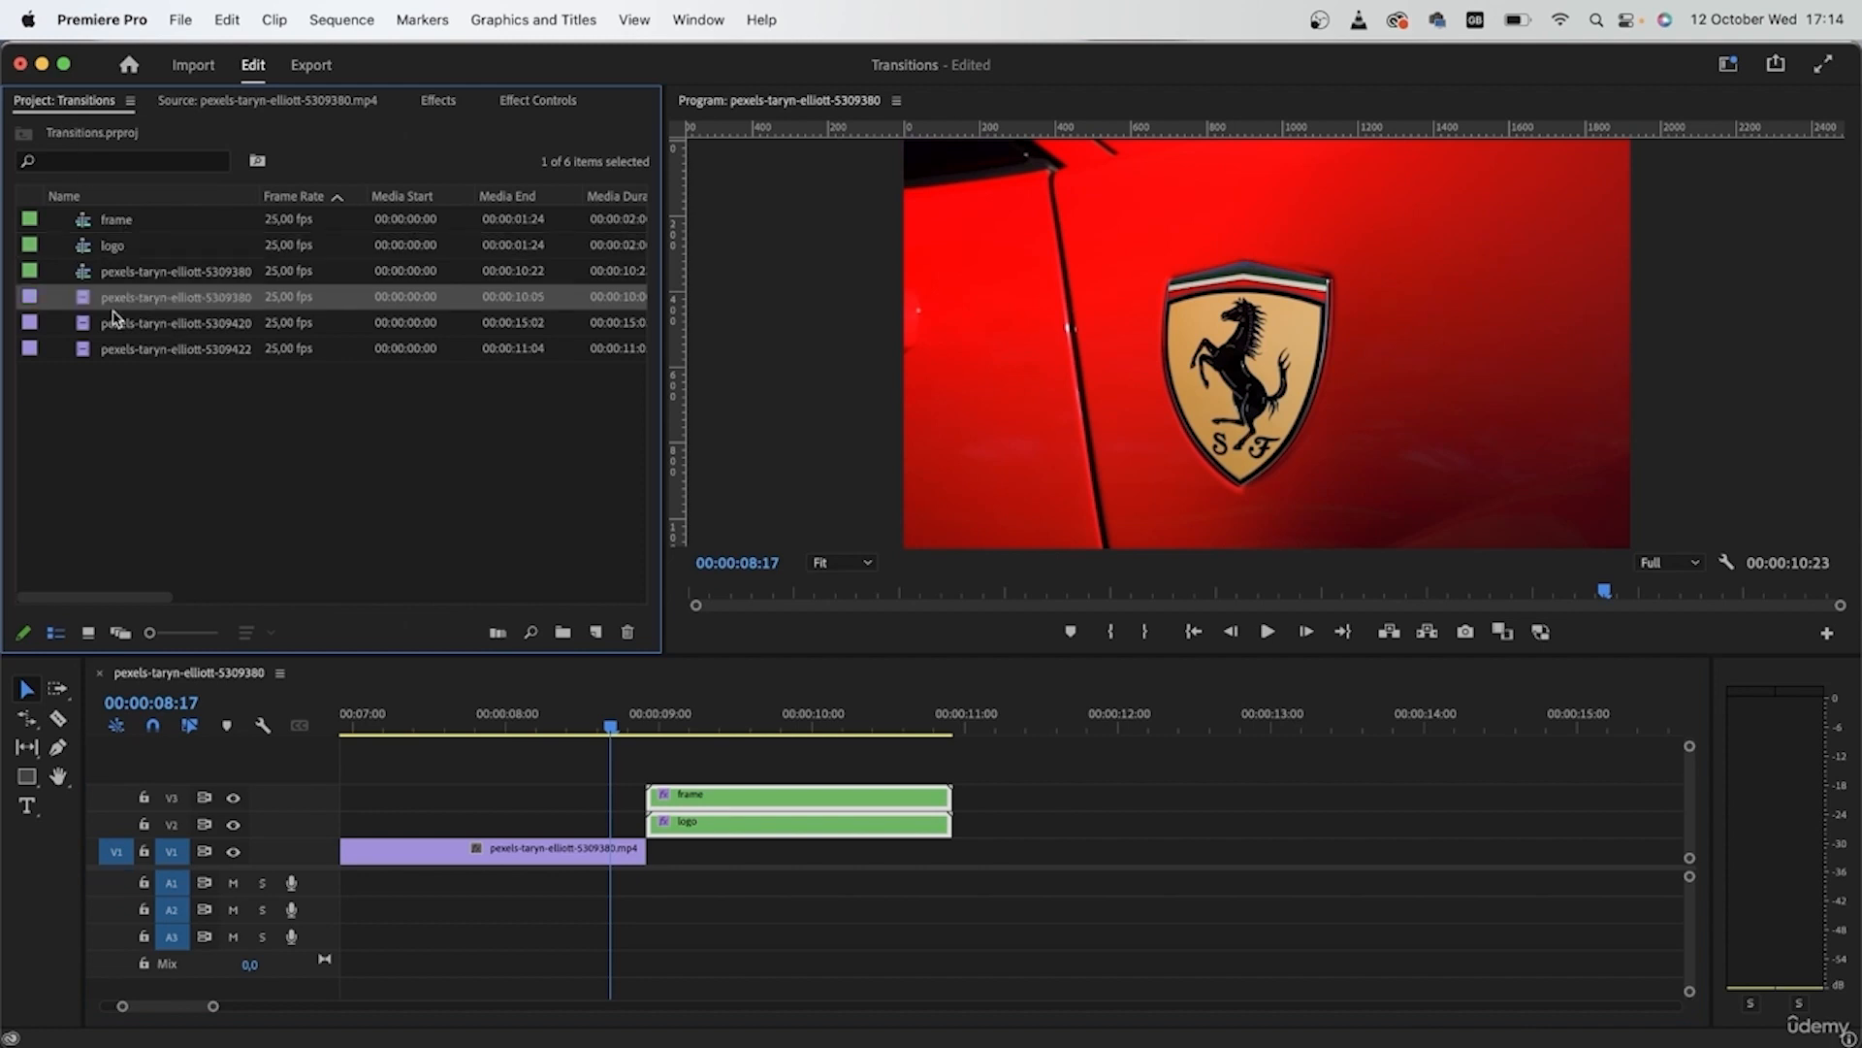
pyautogui.click(87, 632)
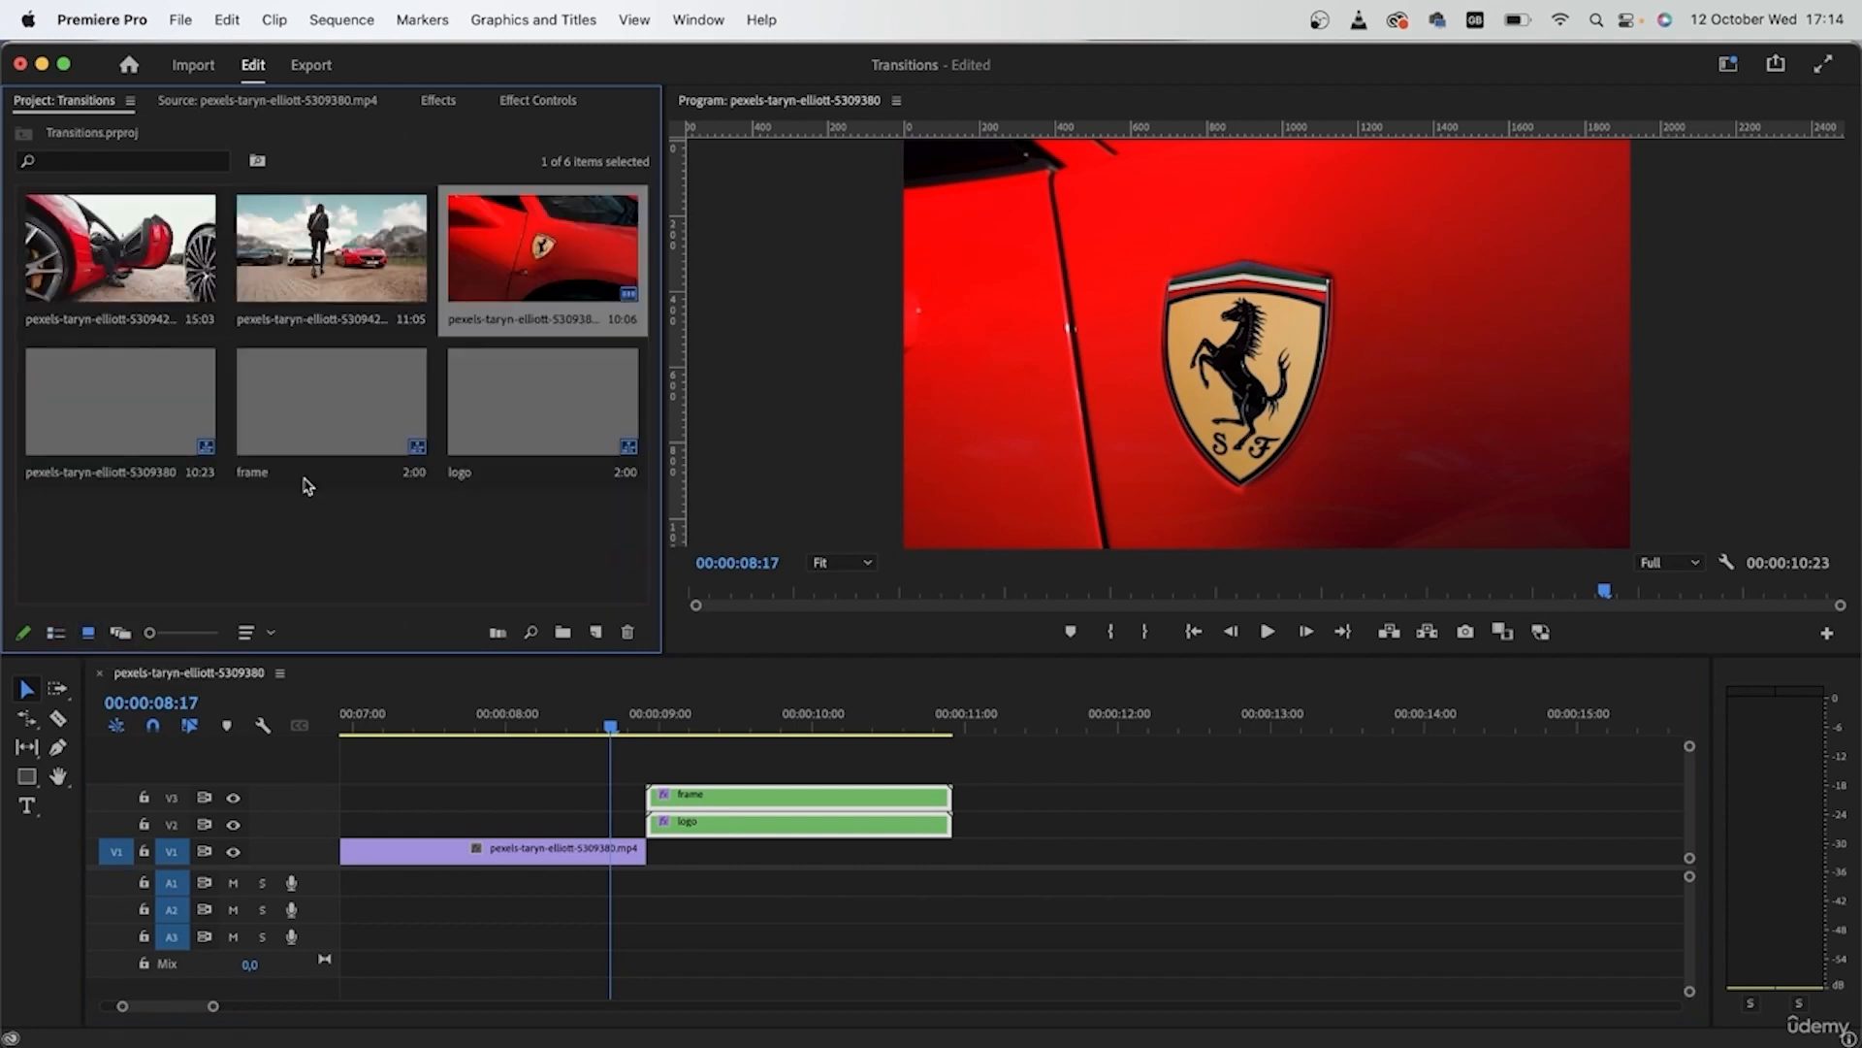
# Place the 5309420 clip with the open car door on V1 directly after the first clip, beneath the nested clips, and play the transition
pyautogui.moveTo(90, 255); pyautogui.dragTo(667, 852)
pyautogui.click(1064, 726)
pyautogui.moveTo(1002, 713); pyautogui.dragTo(524, 720)
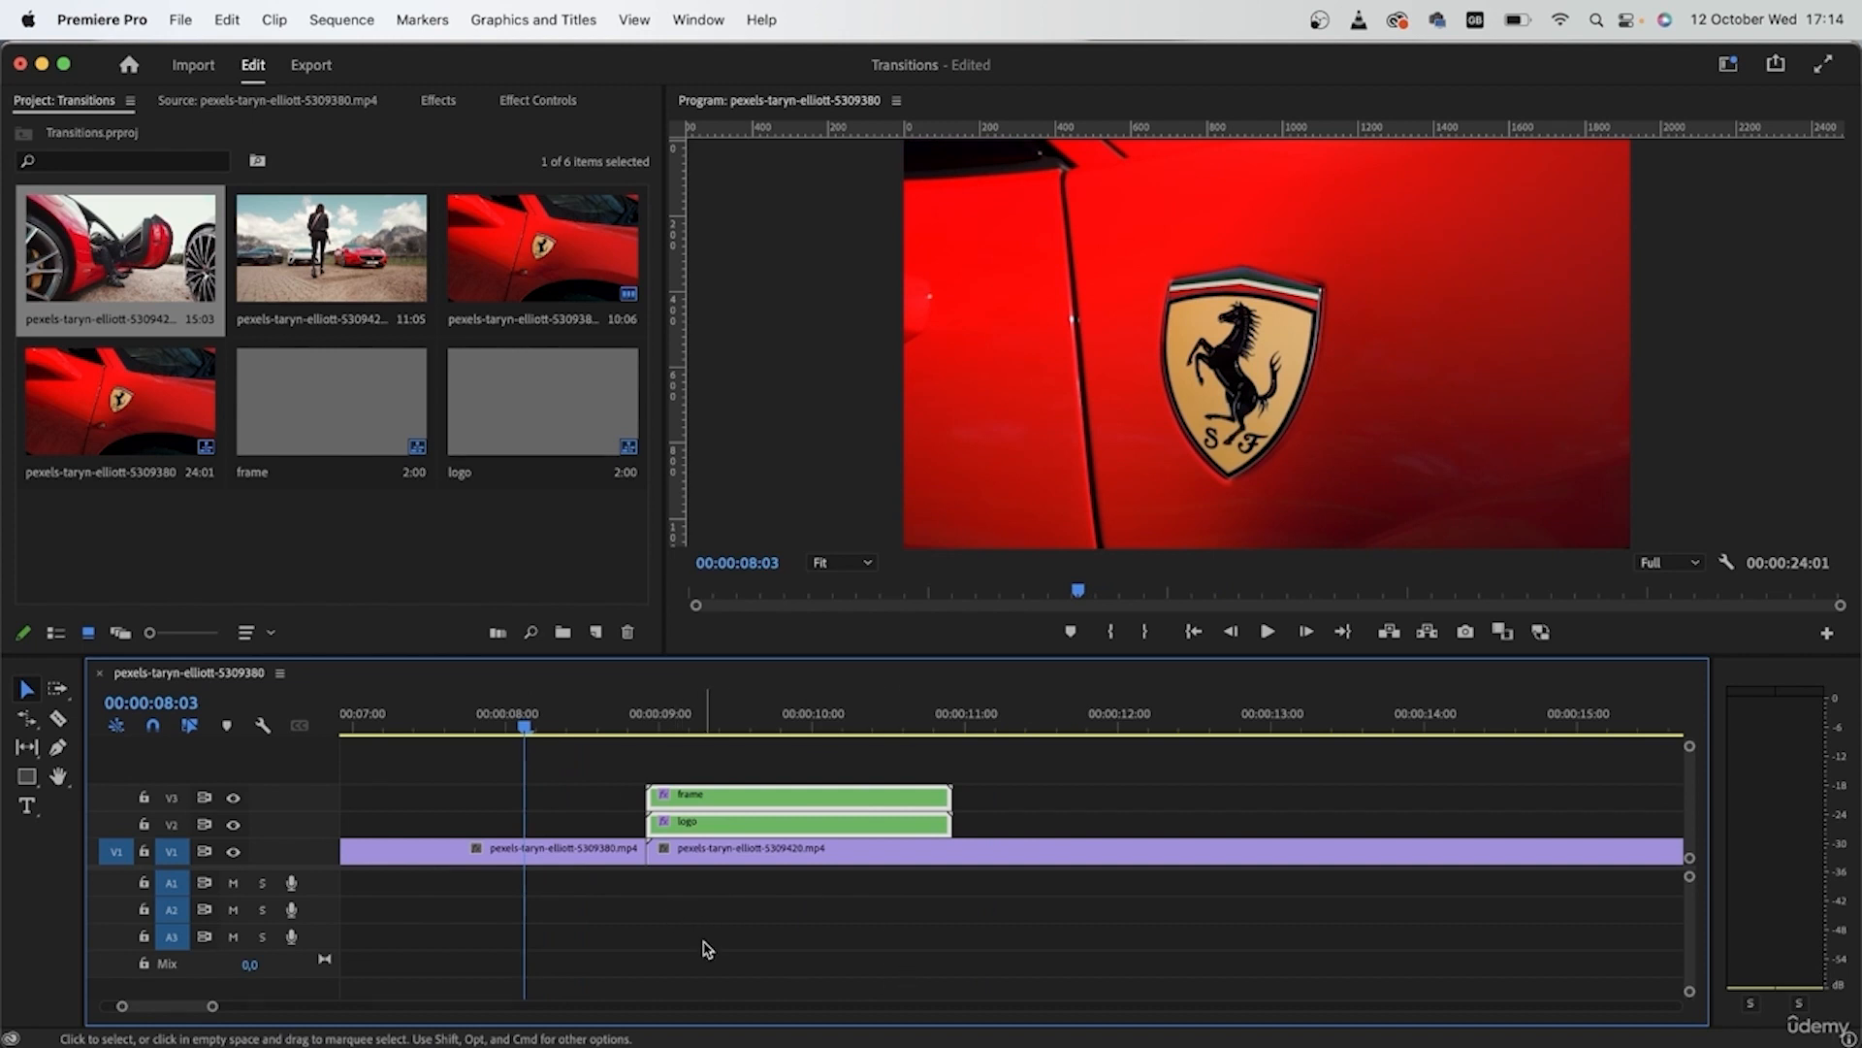
pyautogui.press('space')
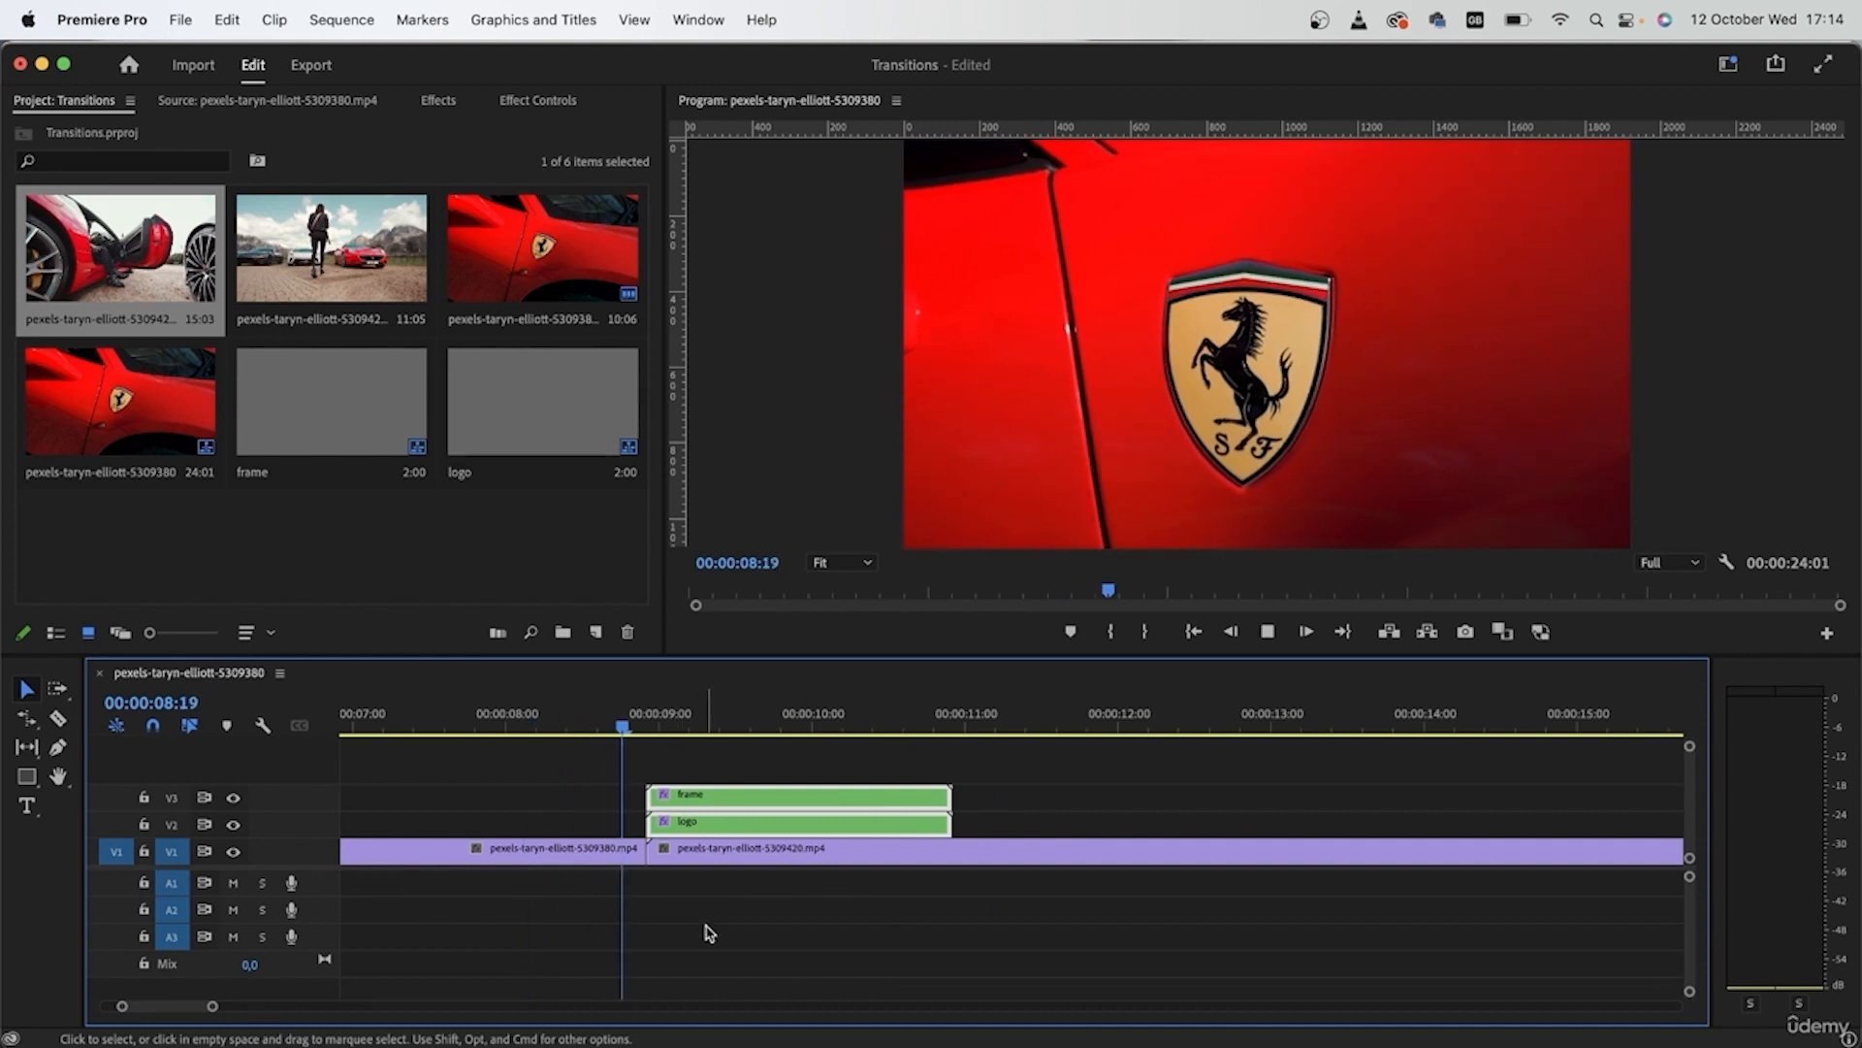
pyautogui.press('space')
pyautogui.moveTo(645, 720); pyautogui.dragTo(475, 830)
pyautogui.press('space')
pyautogui.press('space')
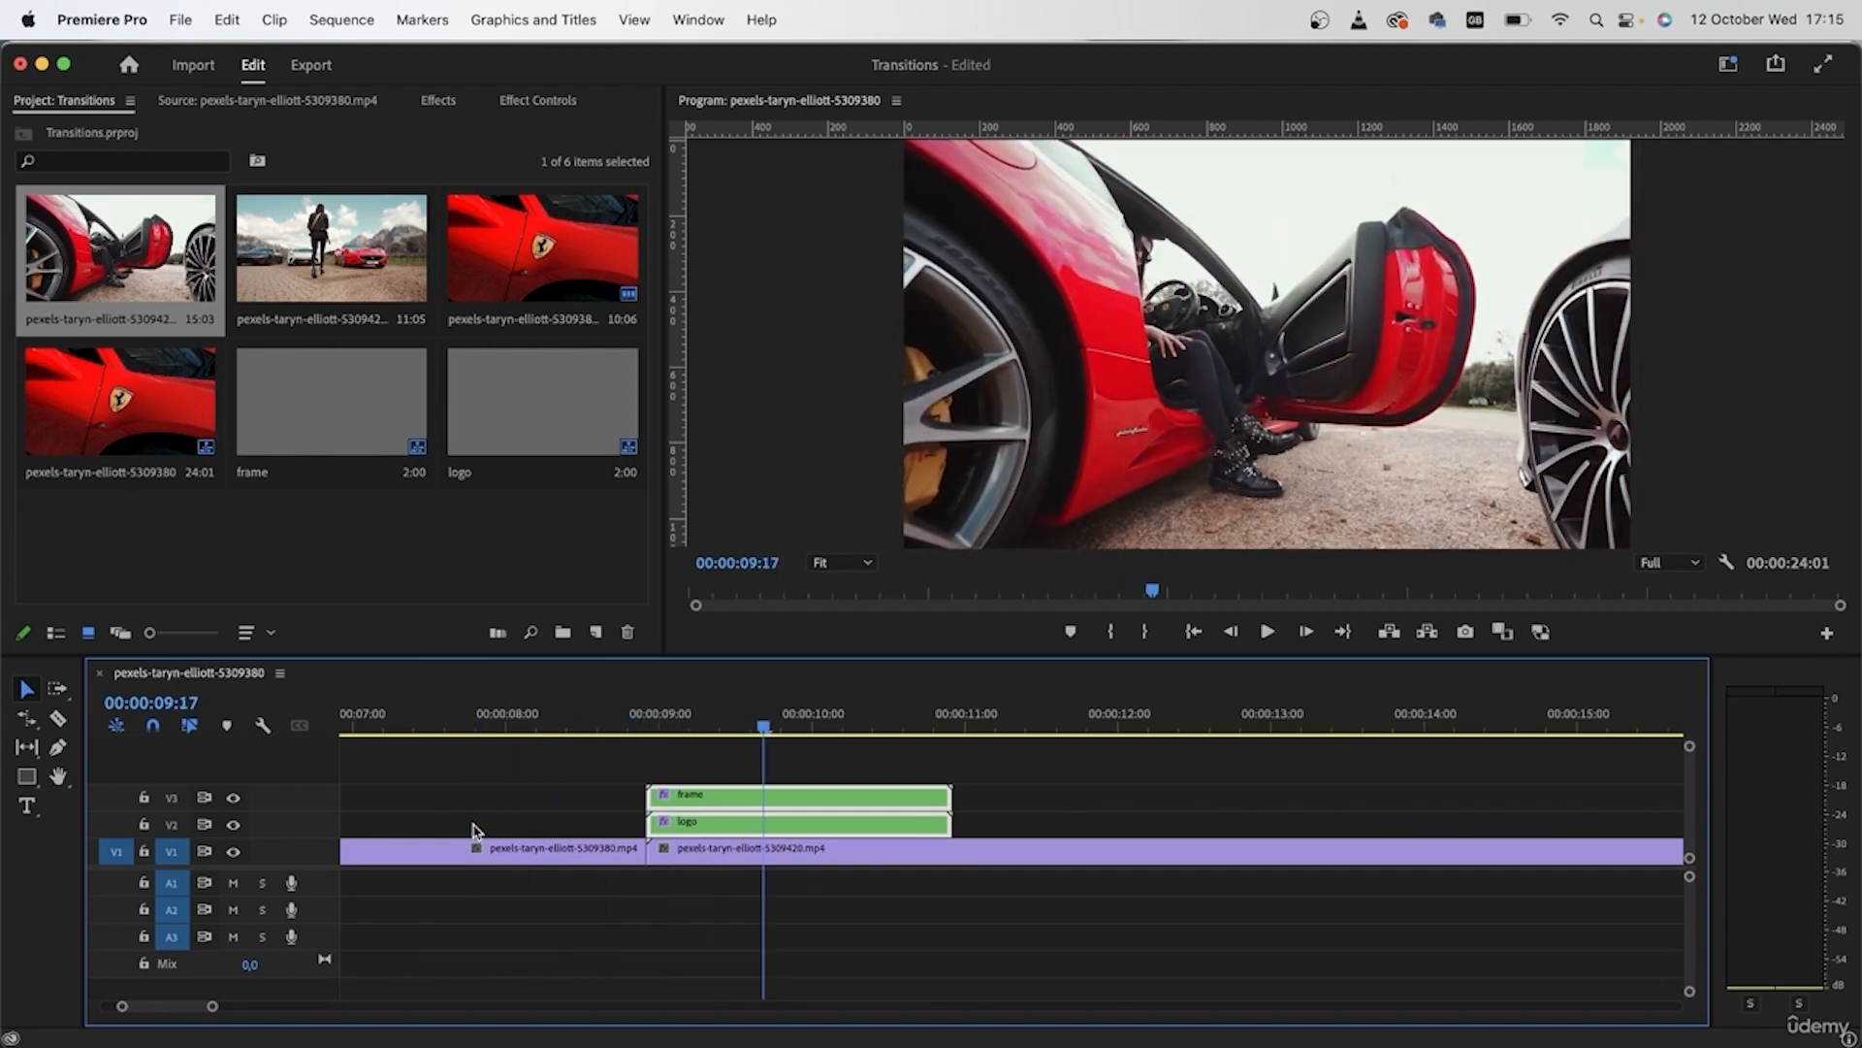
# Show the logo clip's effect settings and enlarge the area that displays its keyframes
pyautogui.click(649, 716)
pyautogui.click(705, 829)
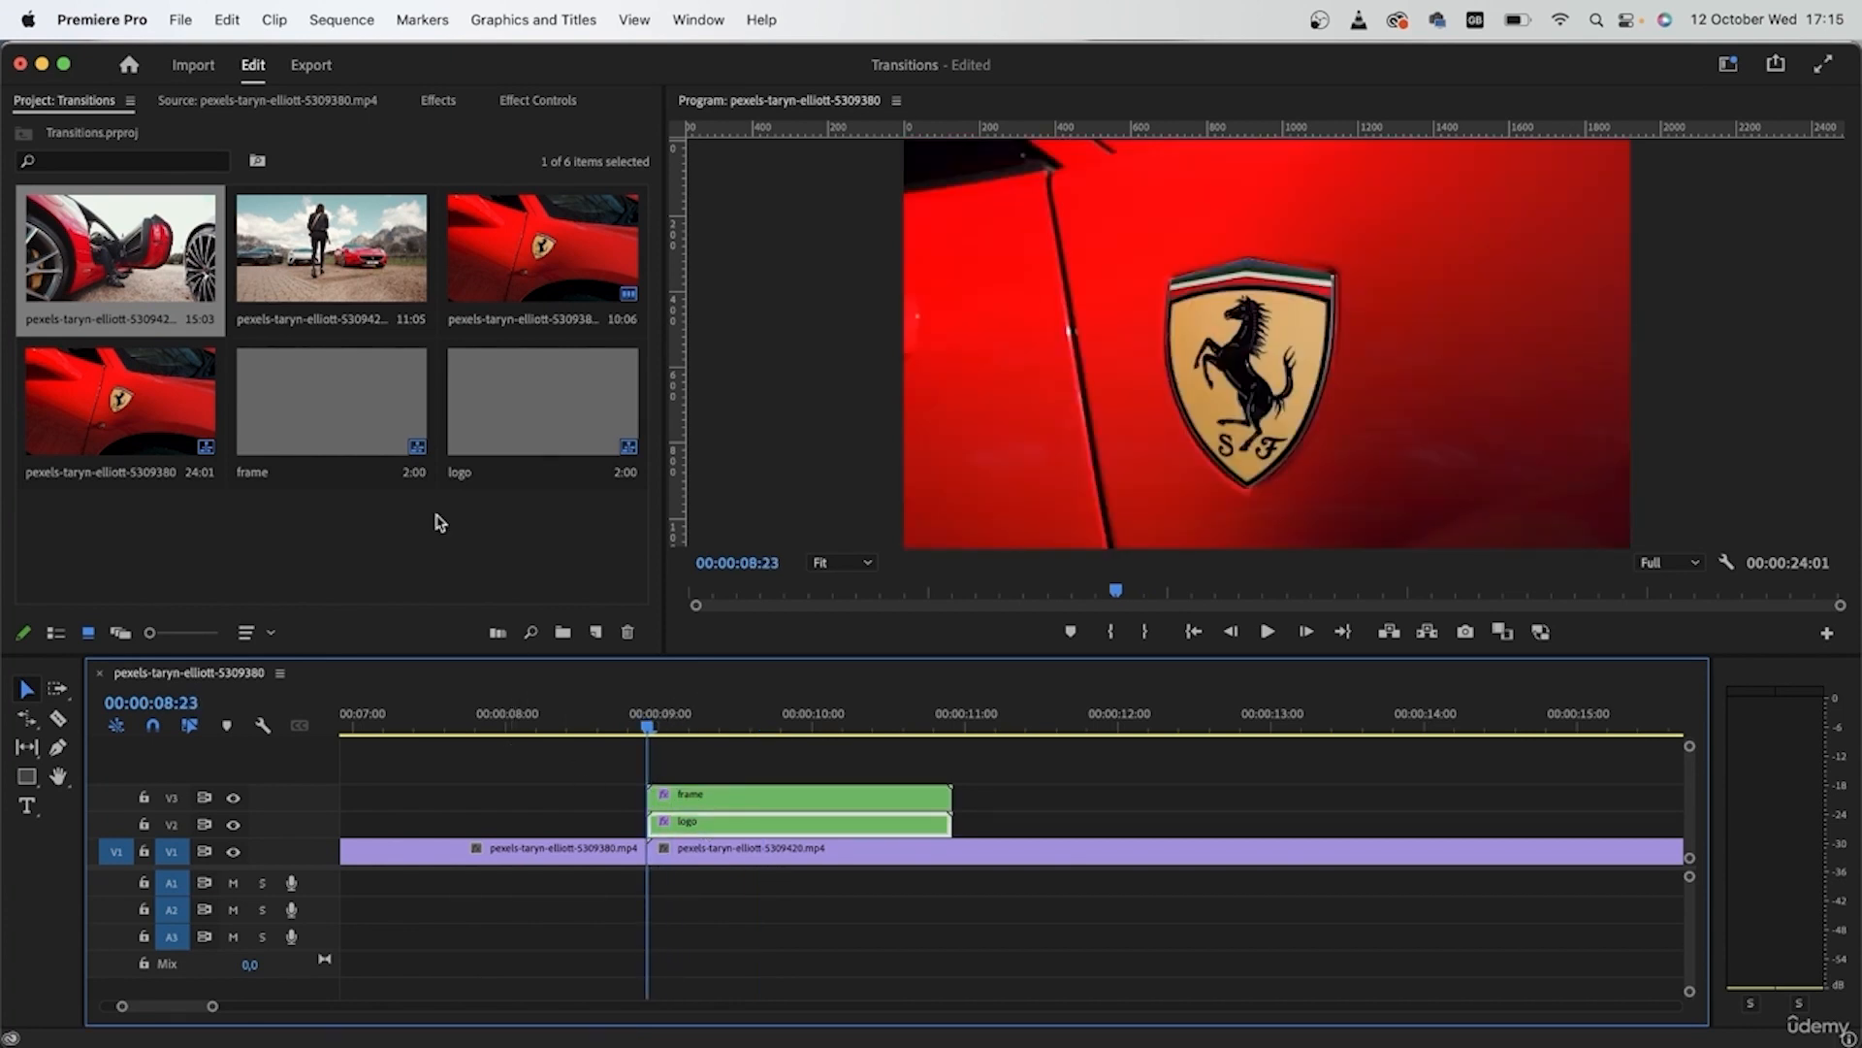
pyautogui.click(528, 103)
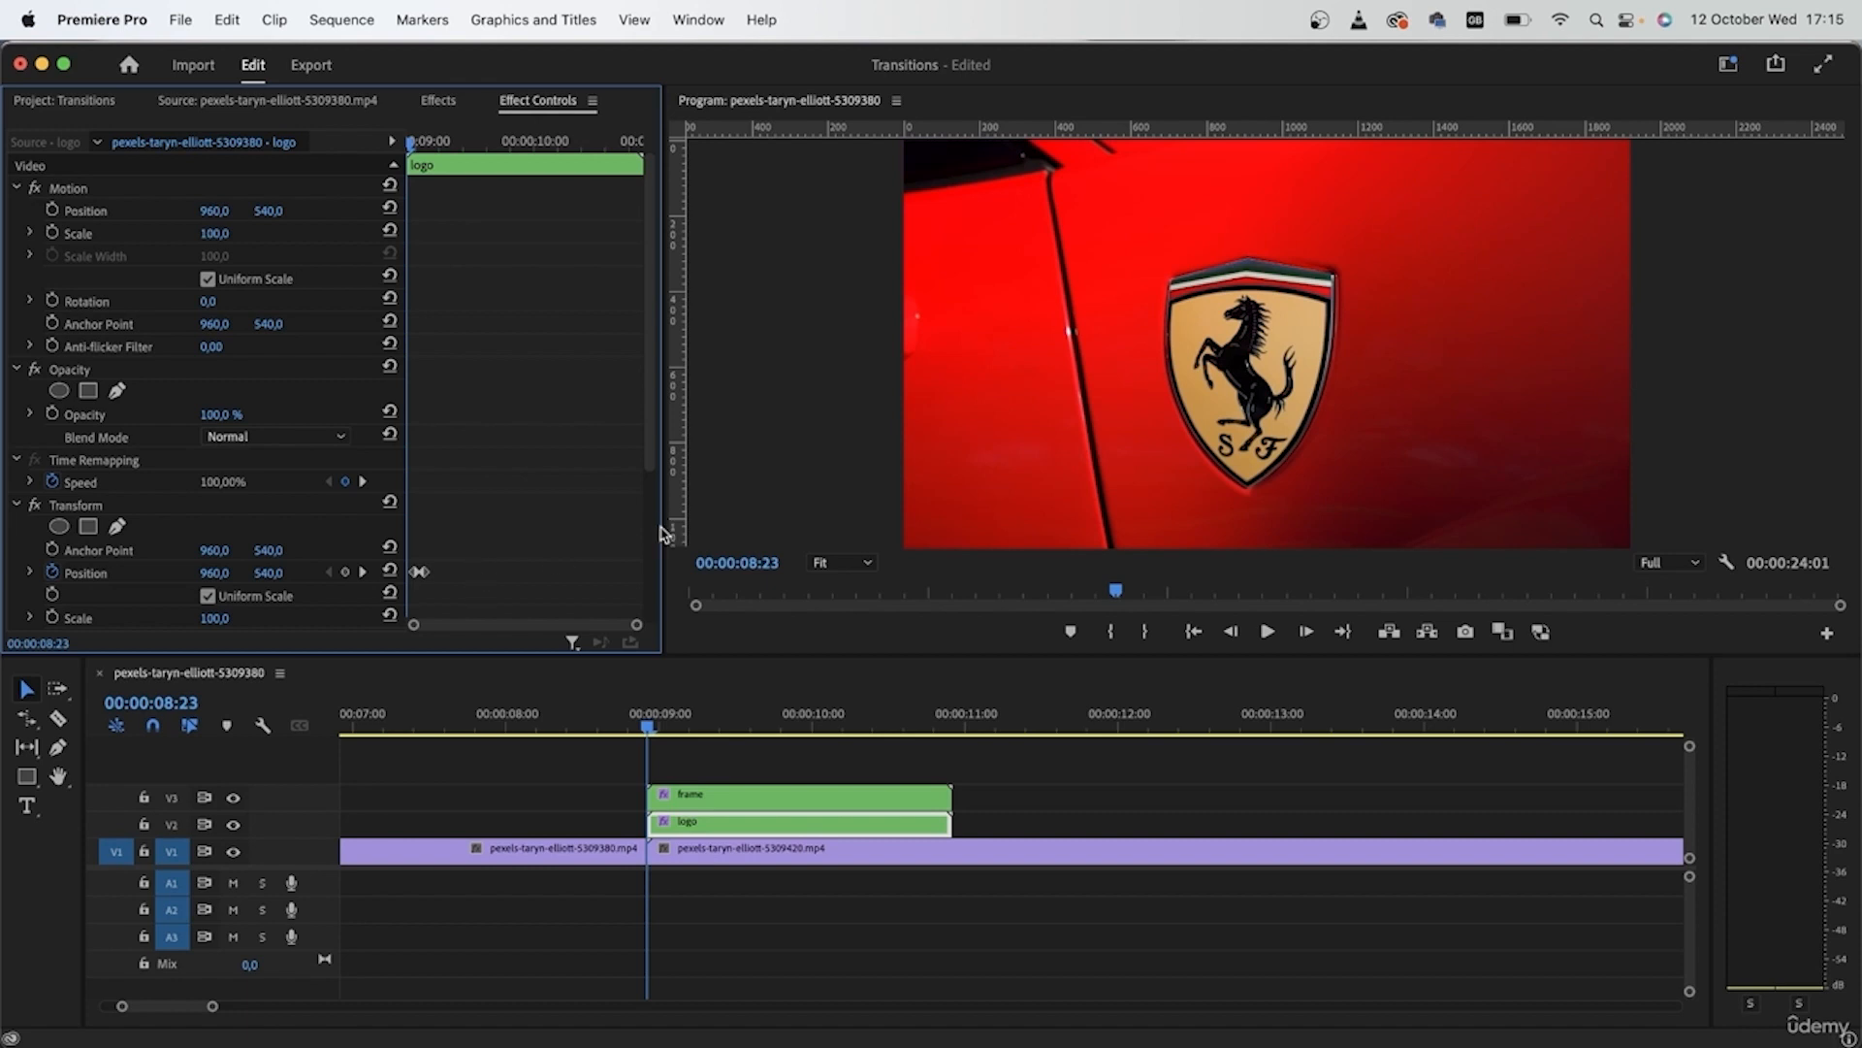
pyautogui.moveTo(666, 529); pyautogui.dragTo(1177, 463)
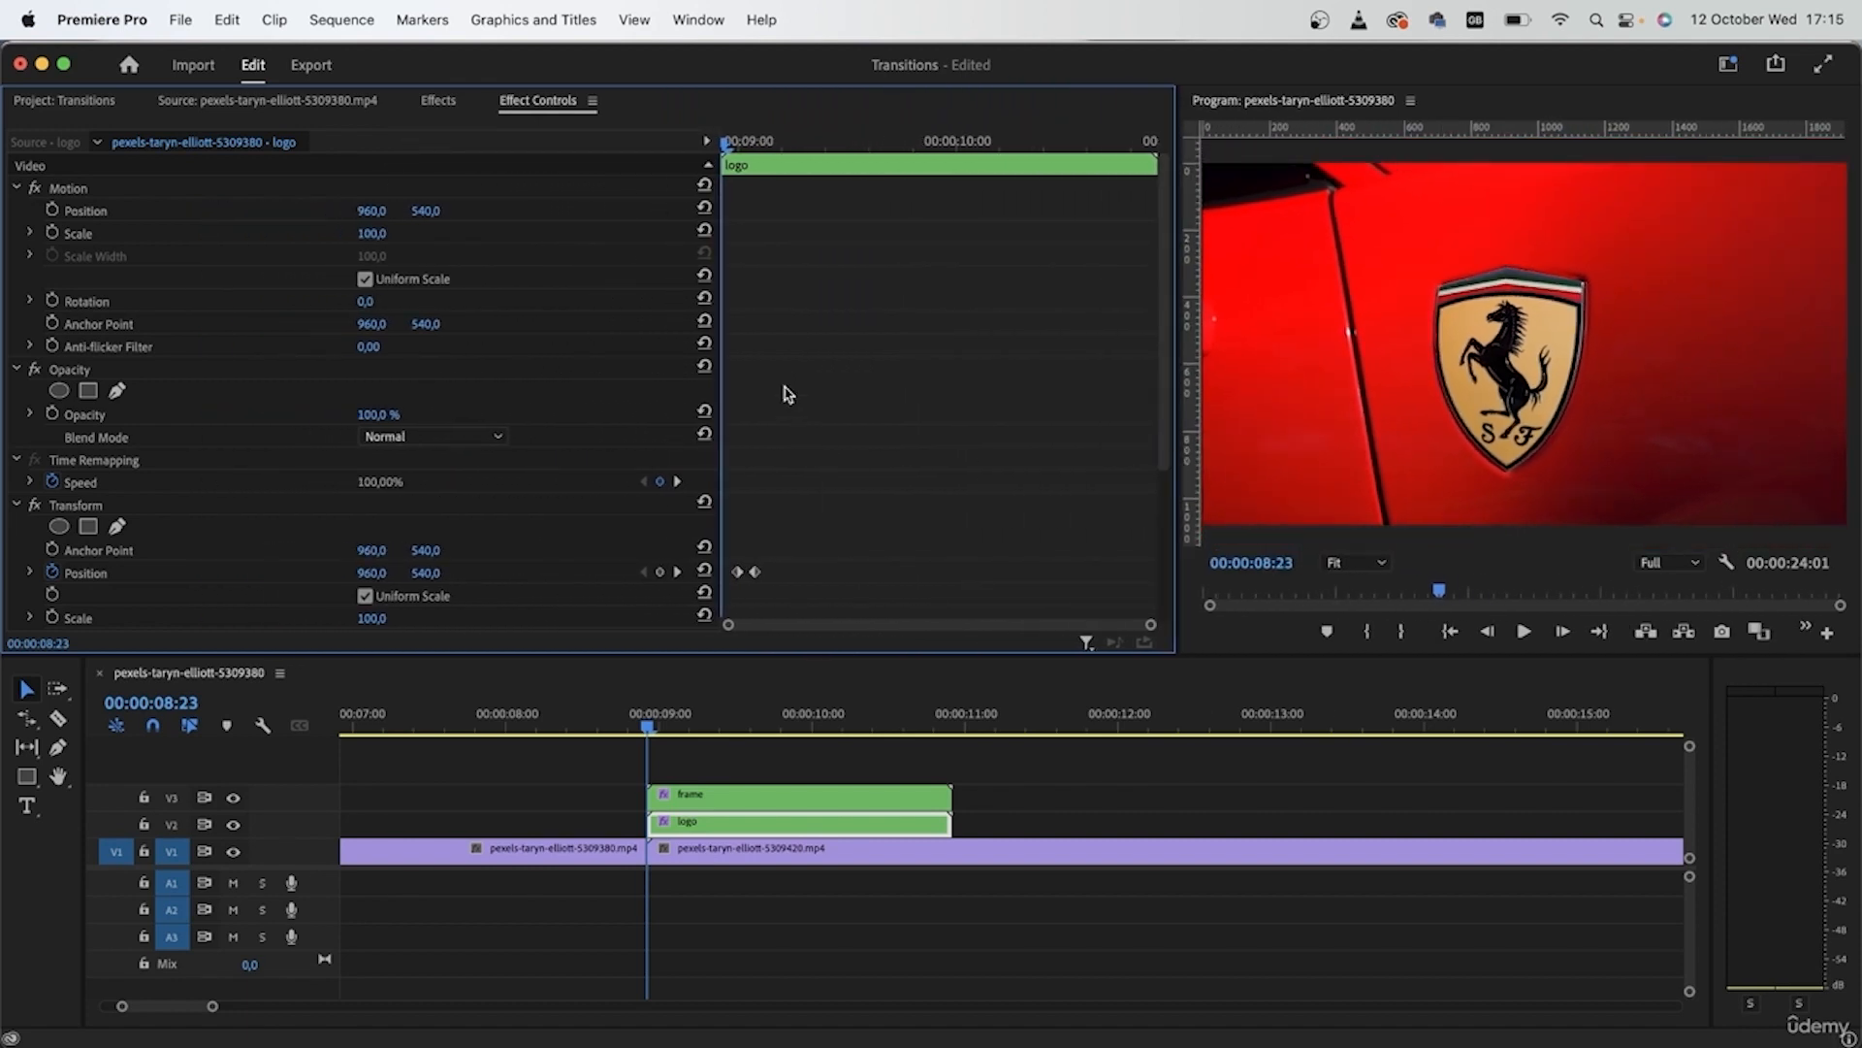
pyautogui.moveTo(719, 215); pyautogui.dragTo(468, 277)
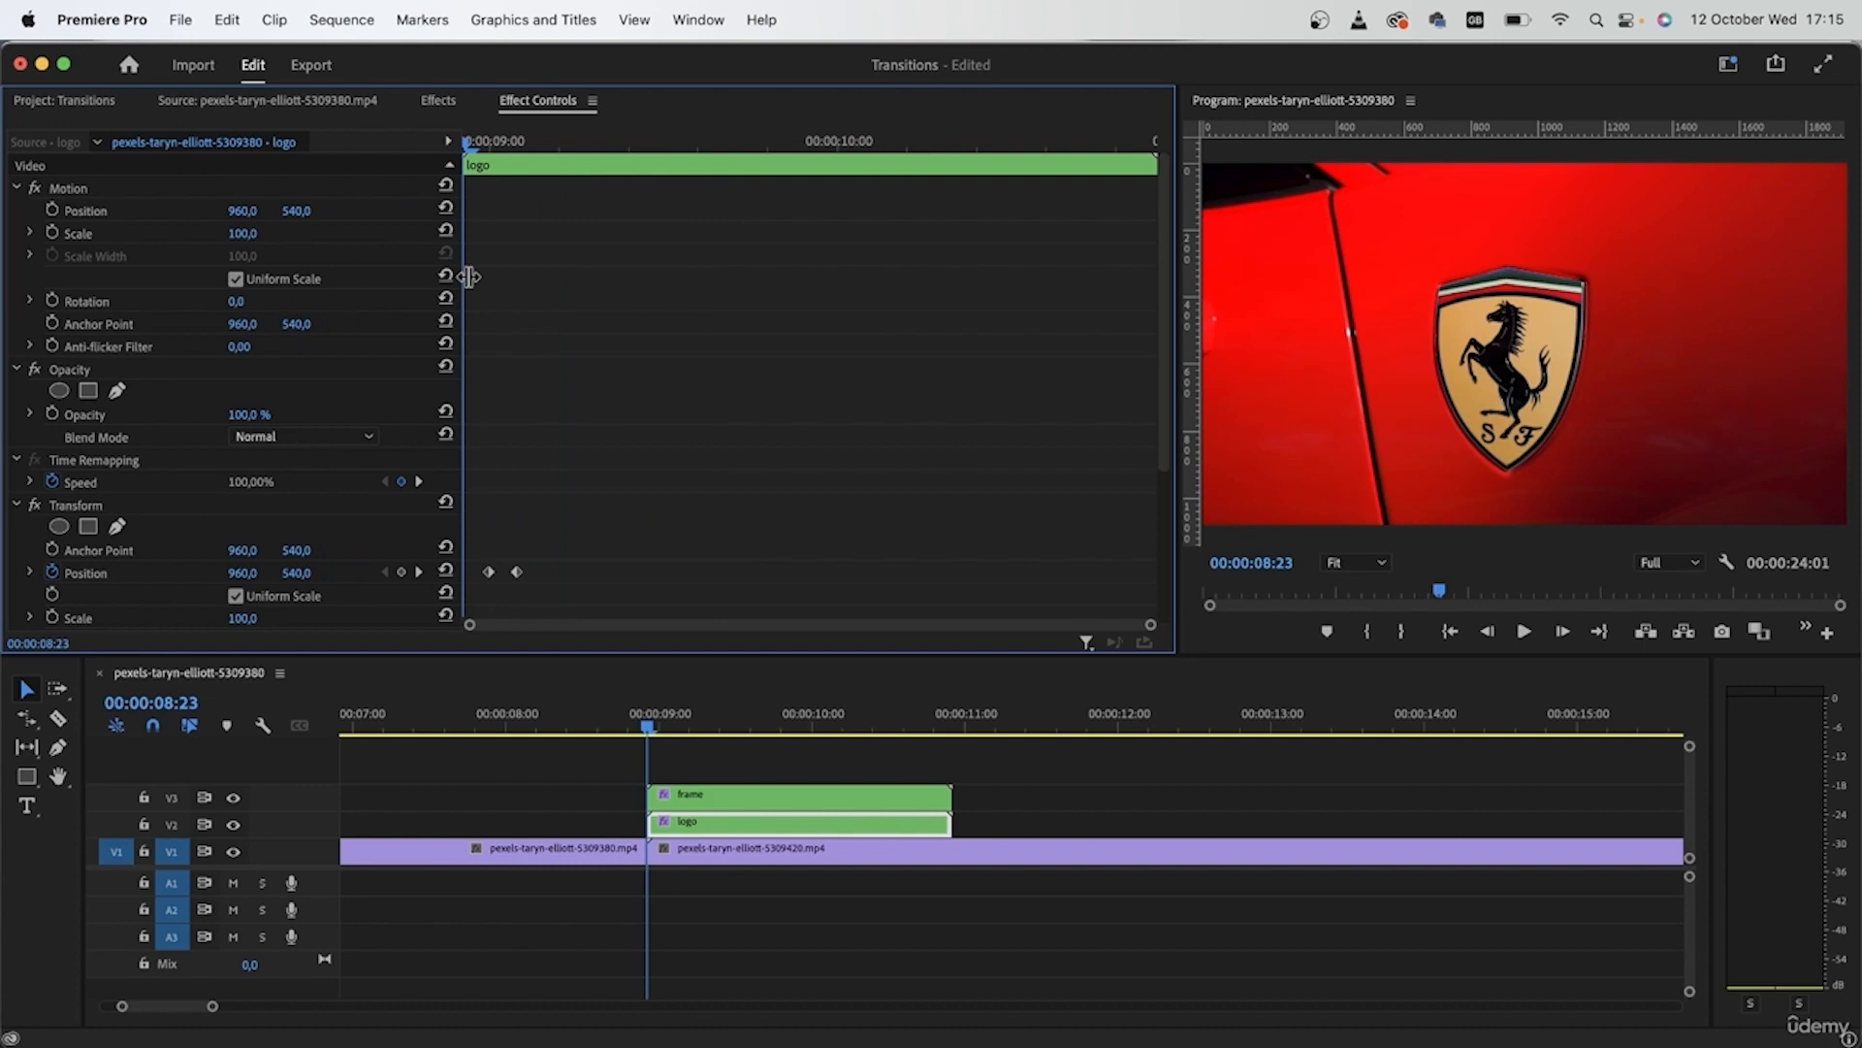
# Shift the frame clip's Transform Position and Scale keyframes together so that they start at 00:00:09:03, one frame after the logo's last keyframe
pyautogui.moveTo(468, 146); pyautogui.dragTo(522, 173)
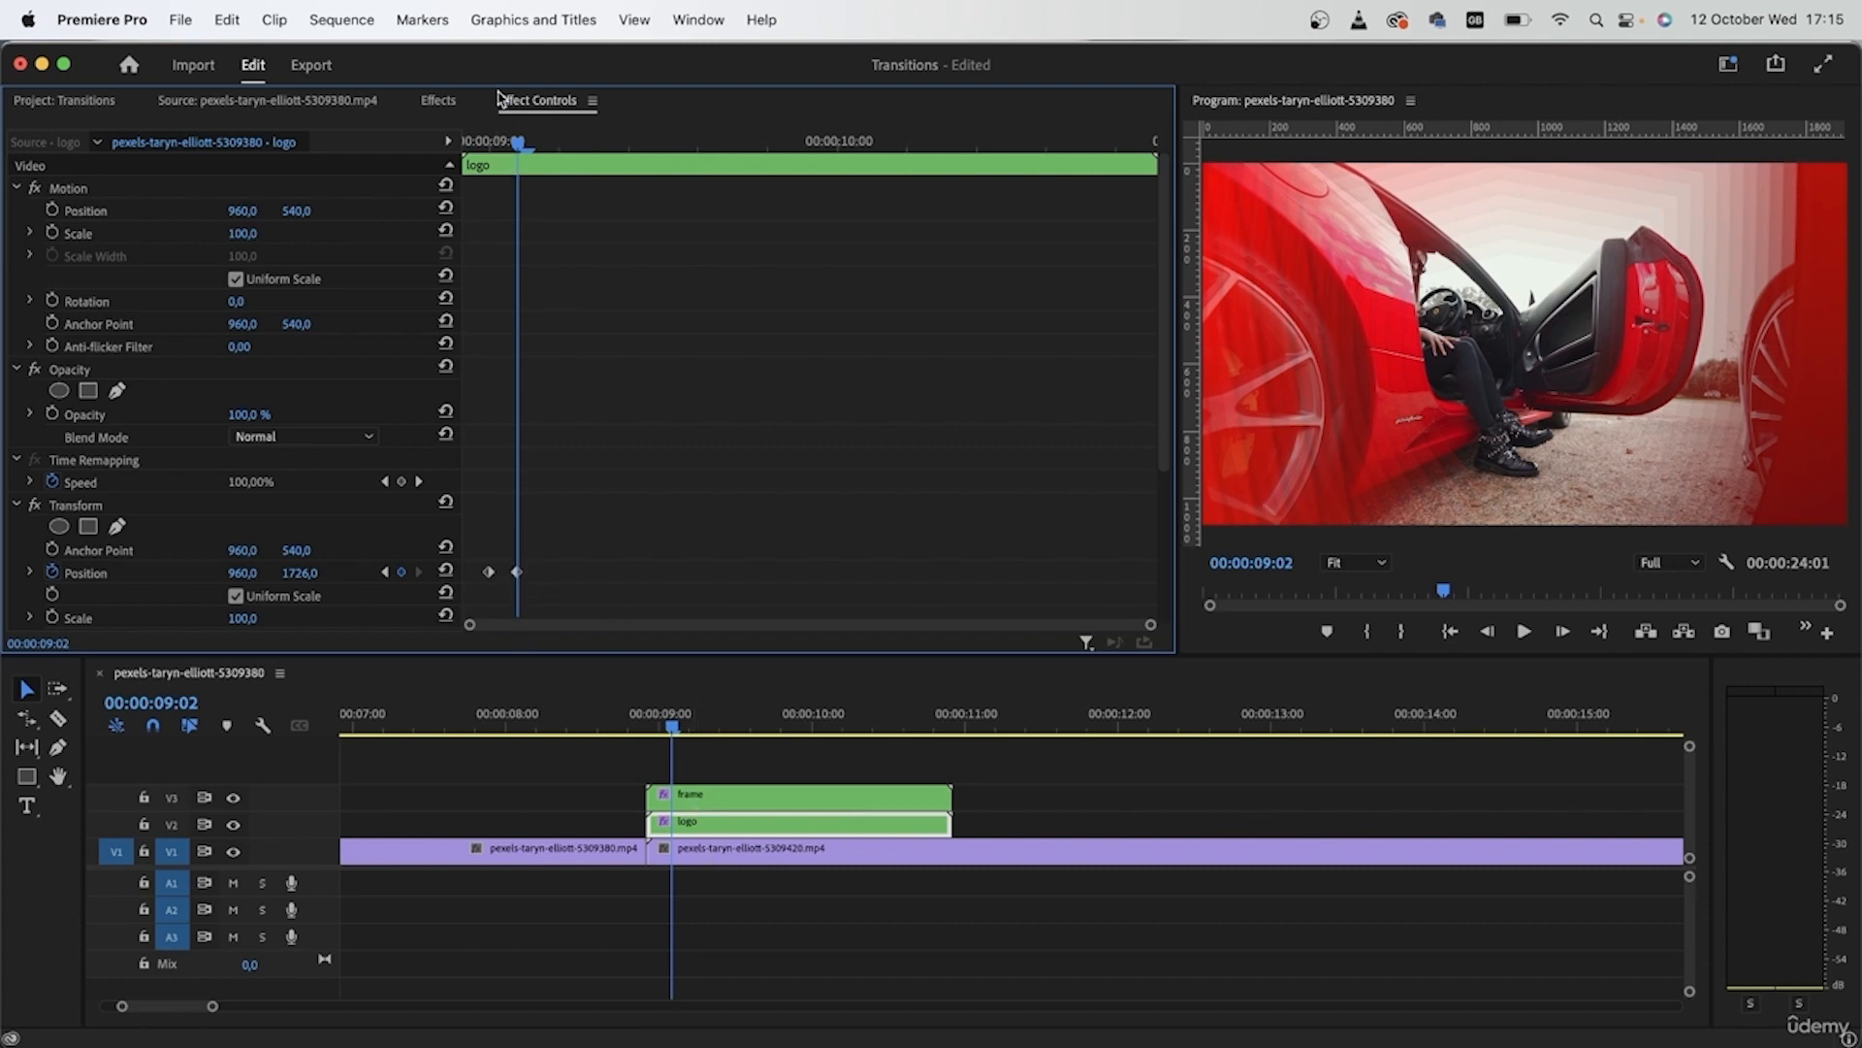
pyautogui.press('Right')
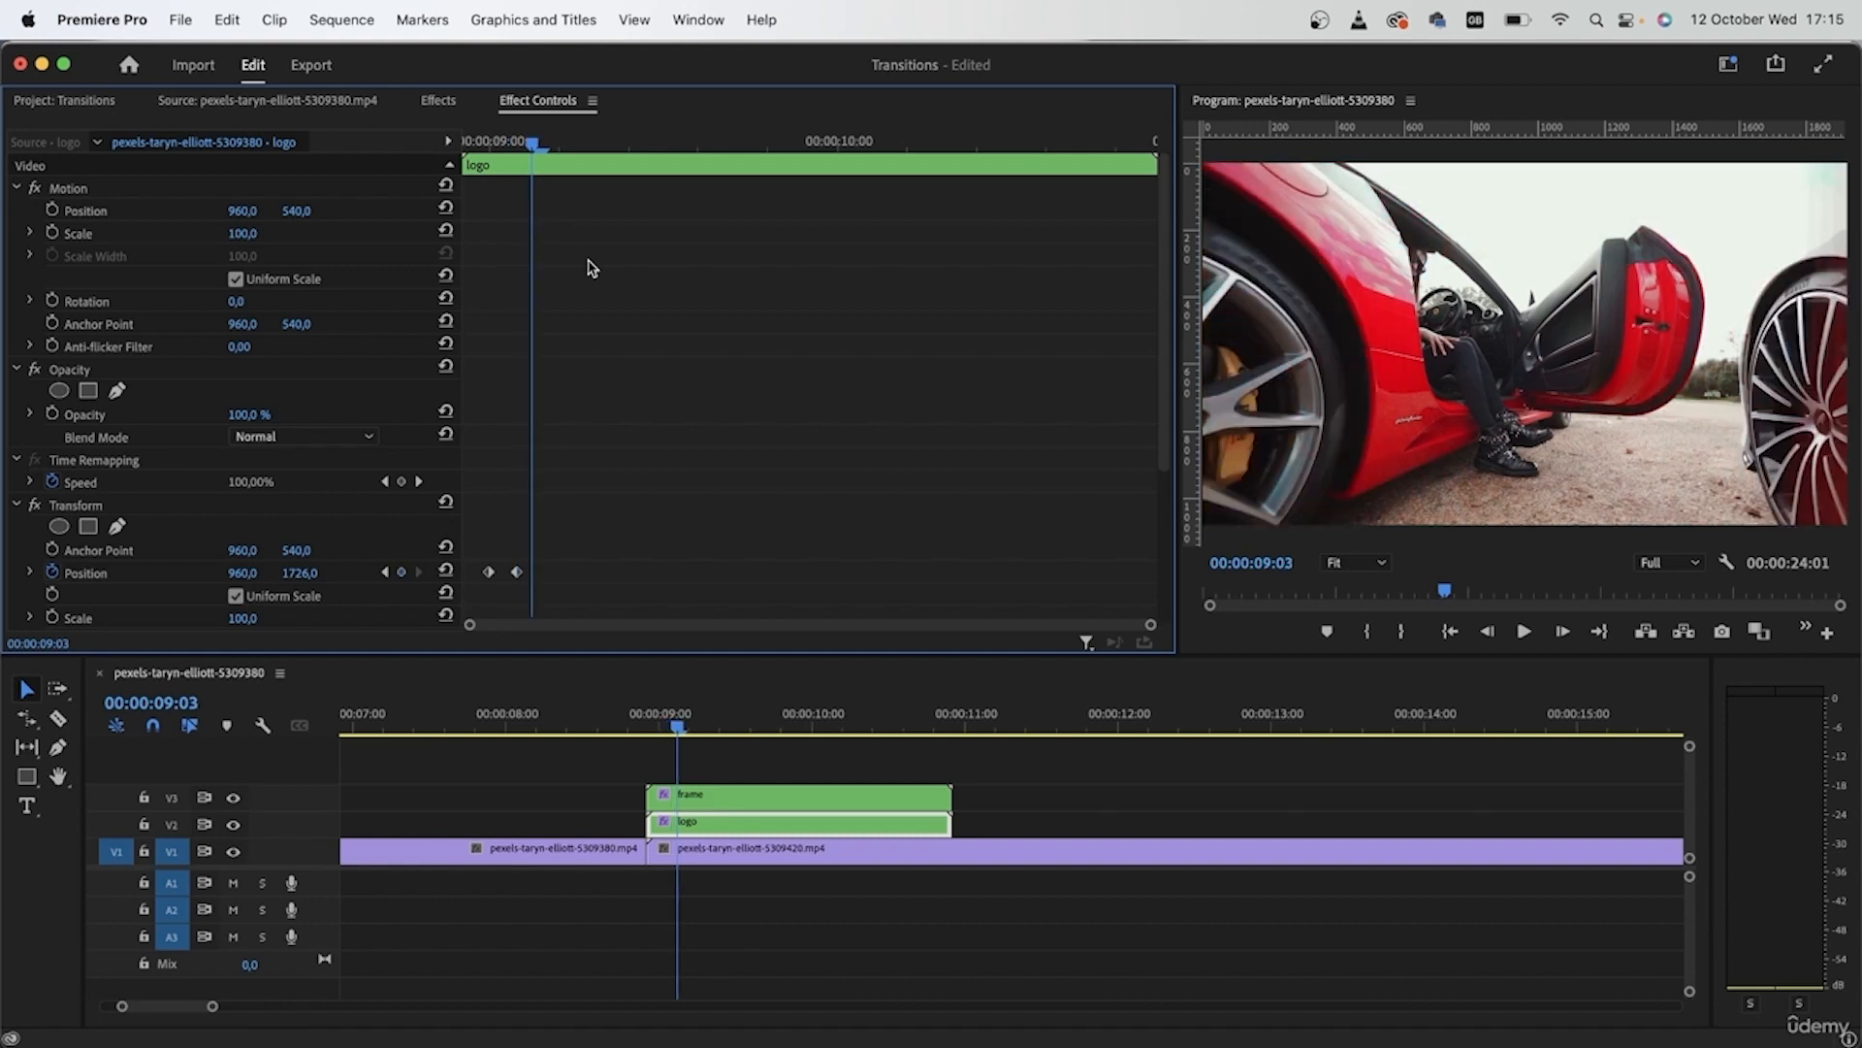
pyautogui.click(708, 803)
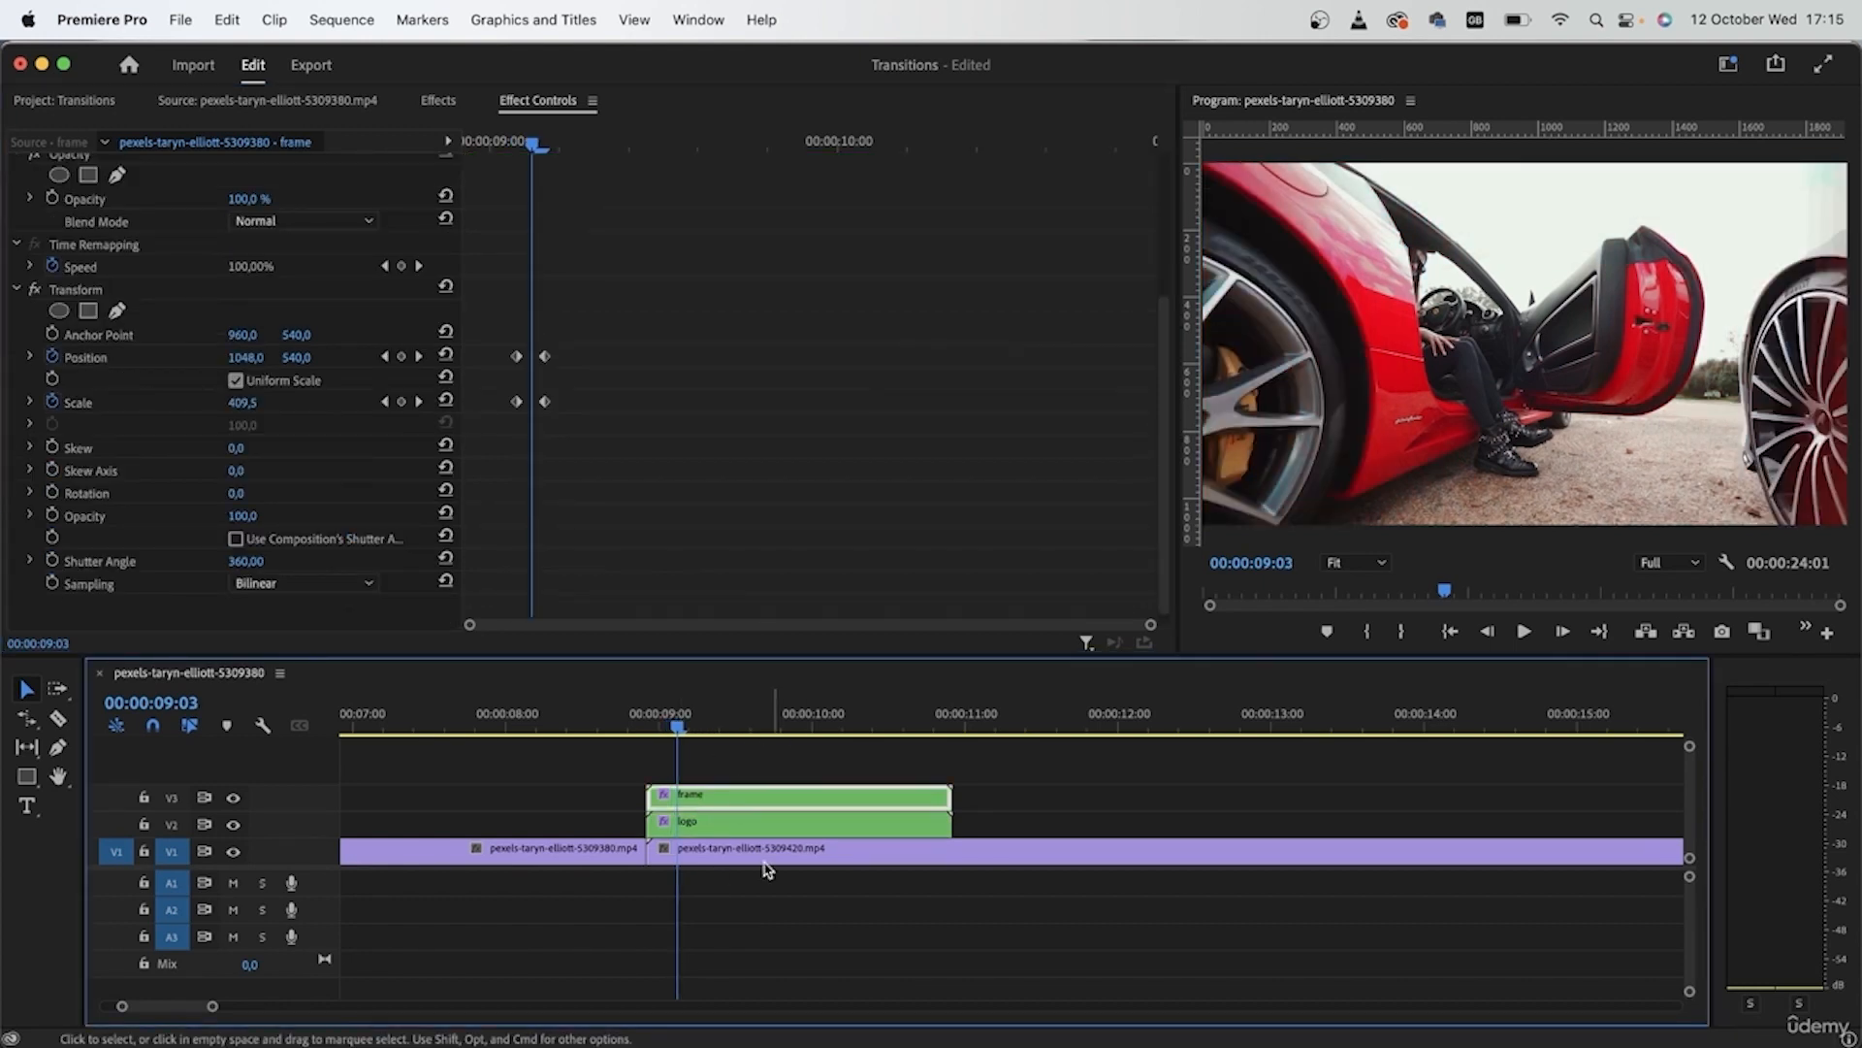
pyautogui.click(601, 311)
pyautogui.moveTo(601, 312); pyautogui.dragTo(533, 406)
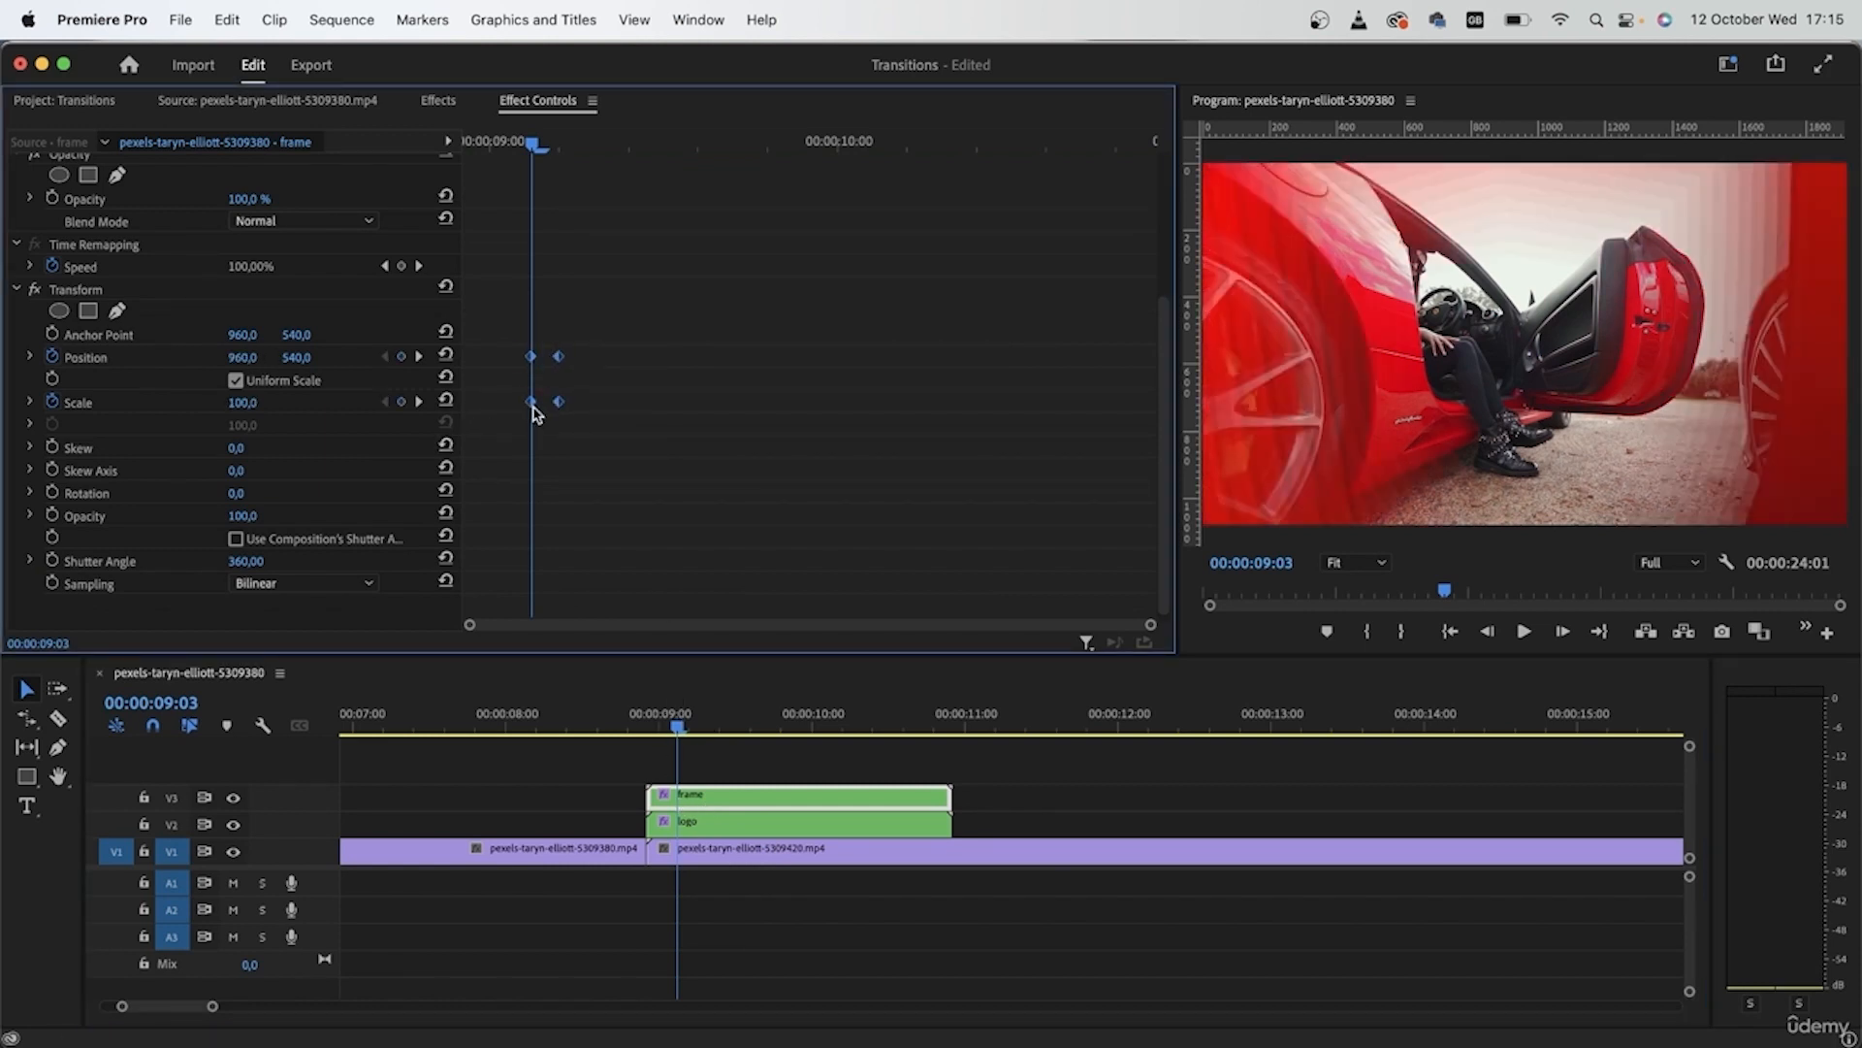
# Play the transition from shortly before the nested clips to check the new keyframe timing
pyautogui.moveTo(684, 725); pyautogui.dragTo(546, 725)
pyautogui.press('space')
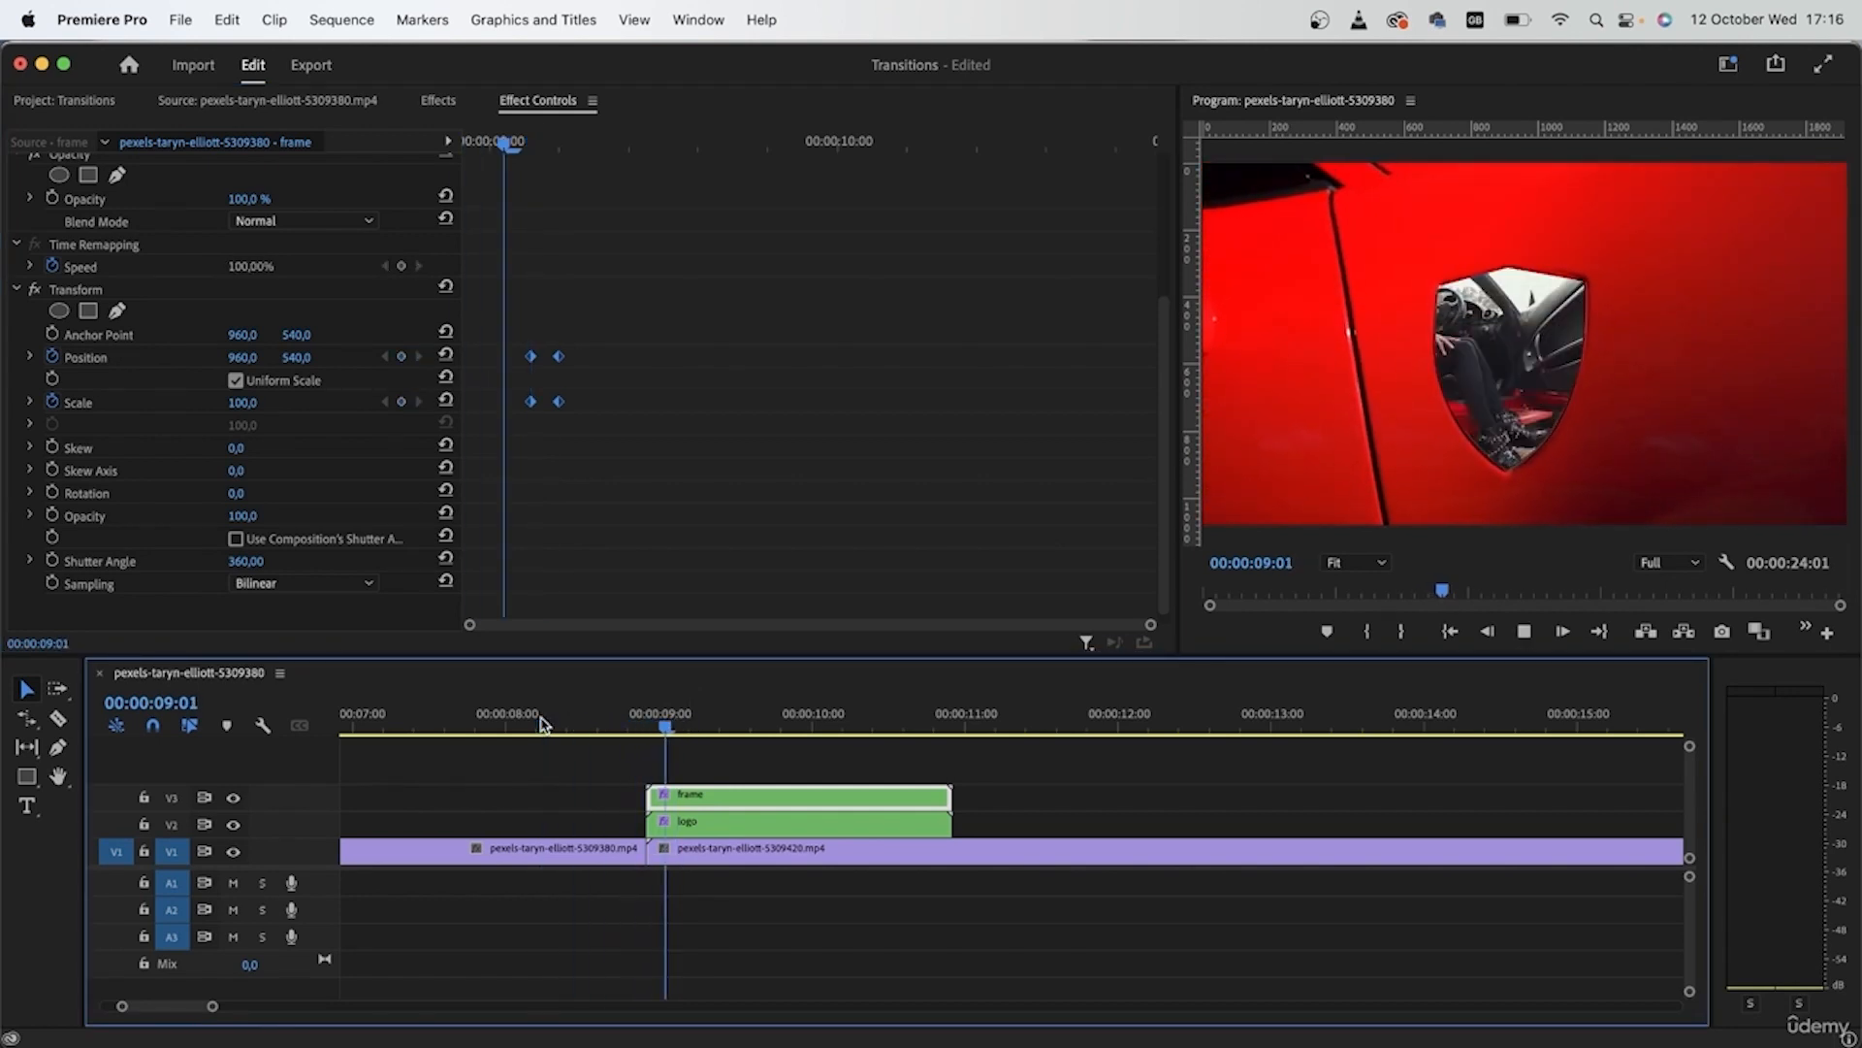
pyautogui.click(579, 723)
pyautogui.press('space')
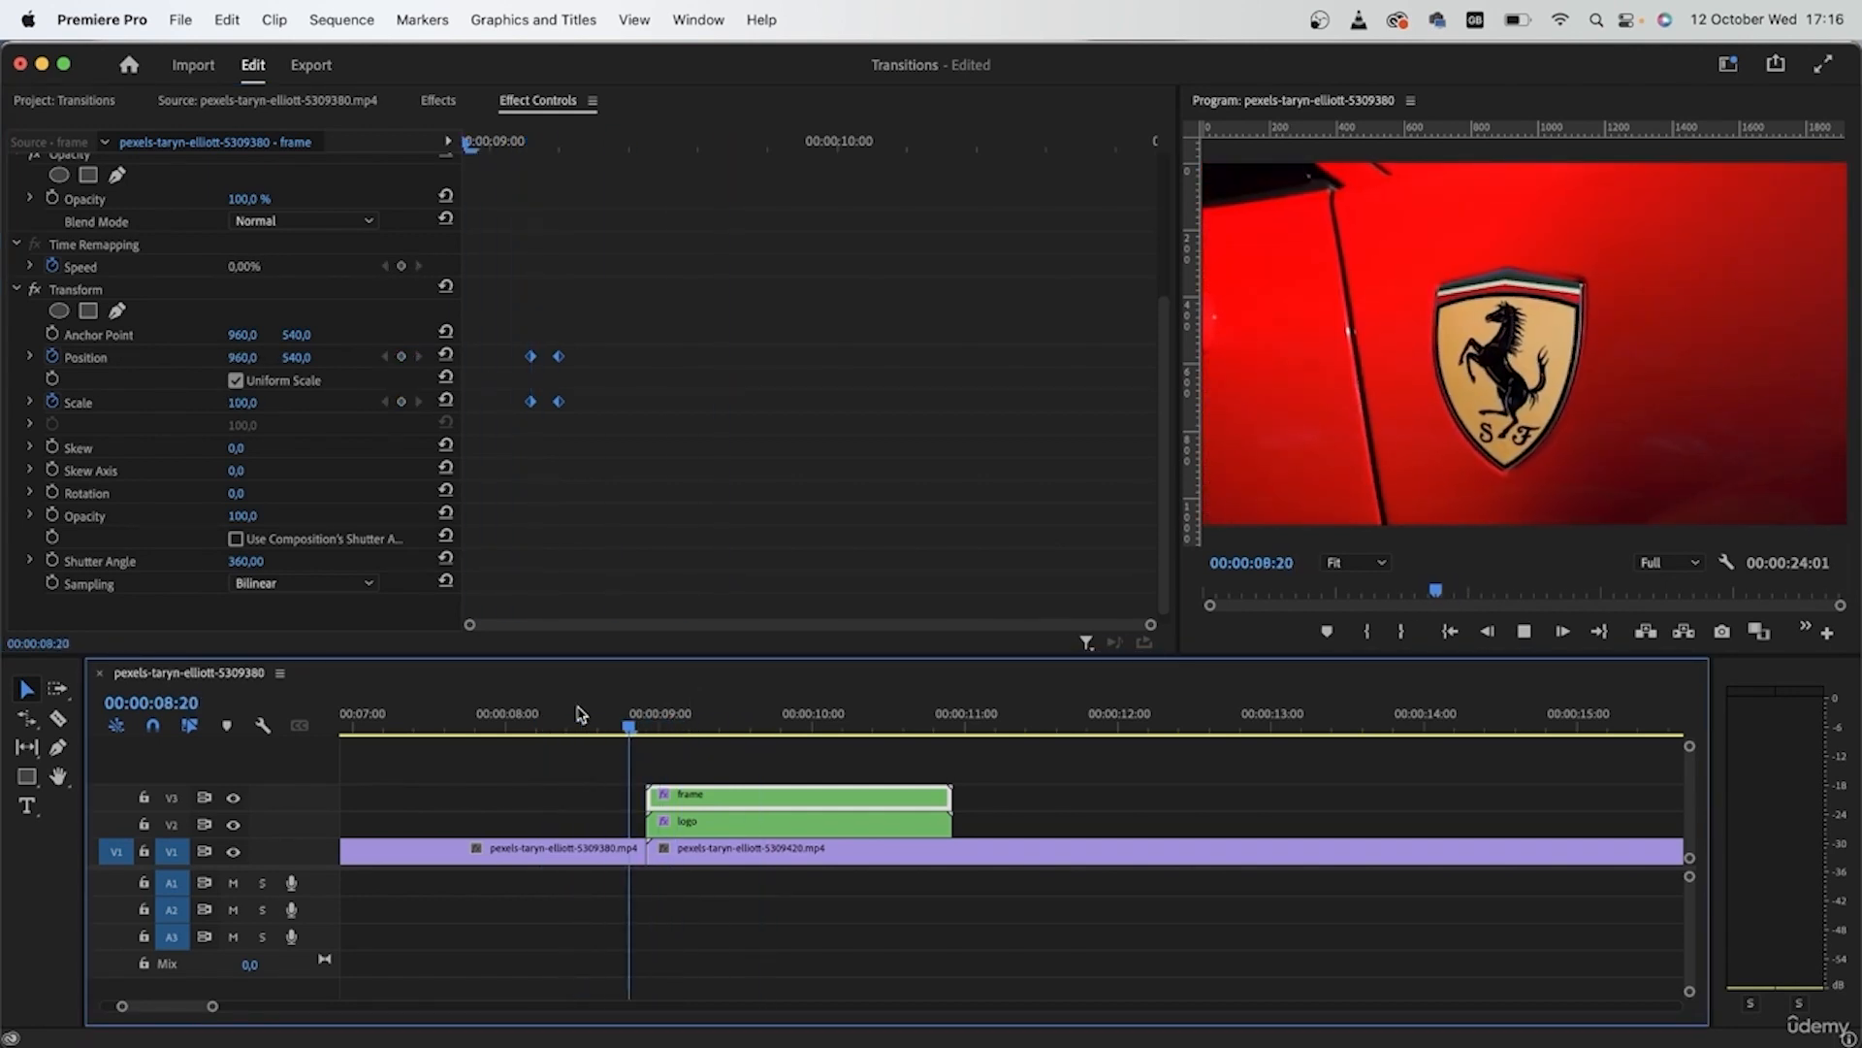
pyautogui.moveTo(615, 723); pyautogui.dragTo(391, 730)
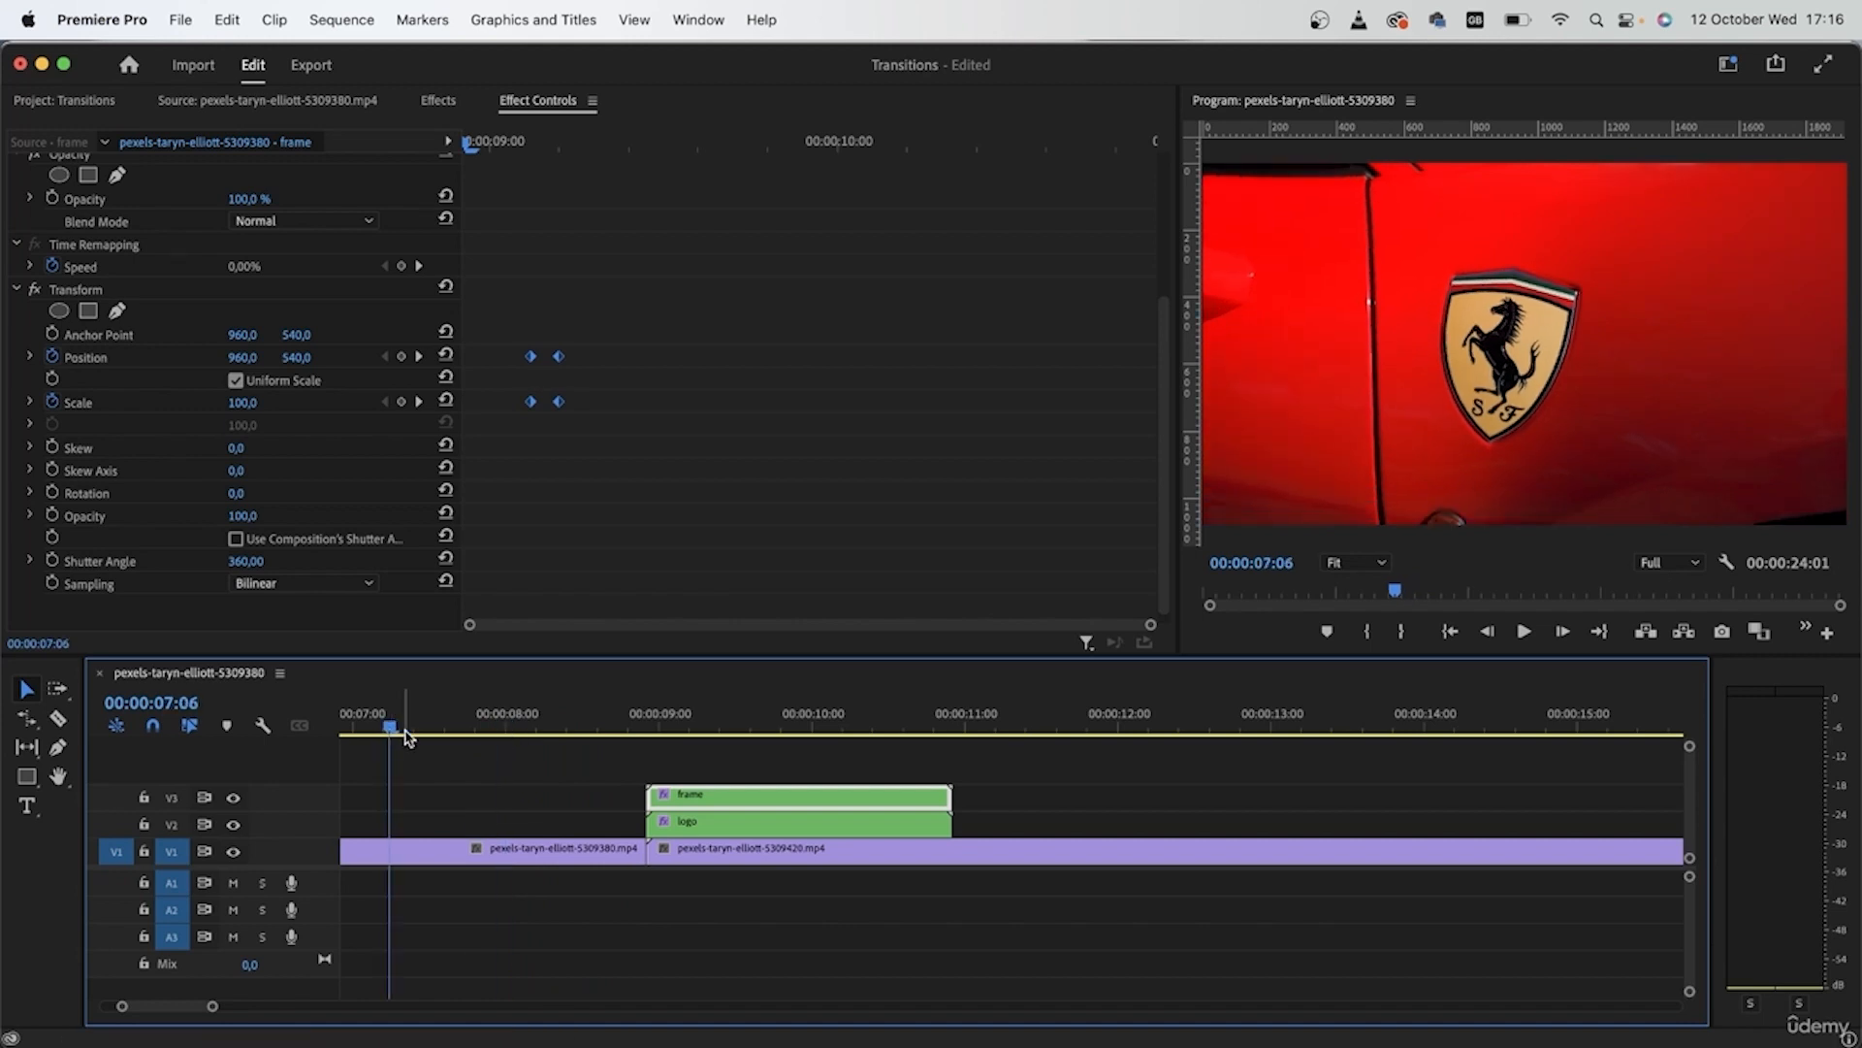
# Mark the sequence range from 00:00:08:11 to 00:00:10:01 around the transition and render it
pyautogui.click(575, 717)
pyautogui.press('i')
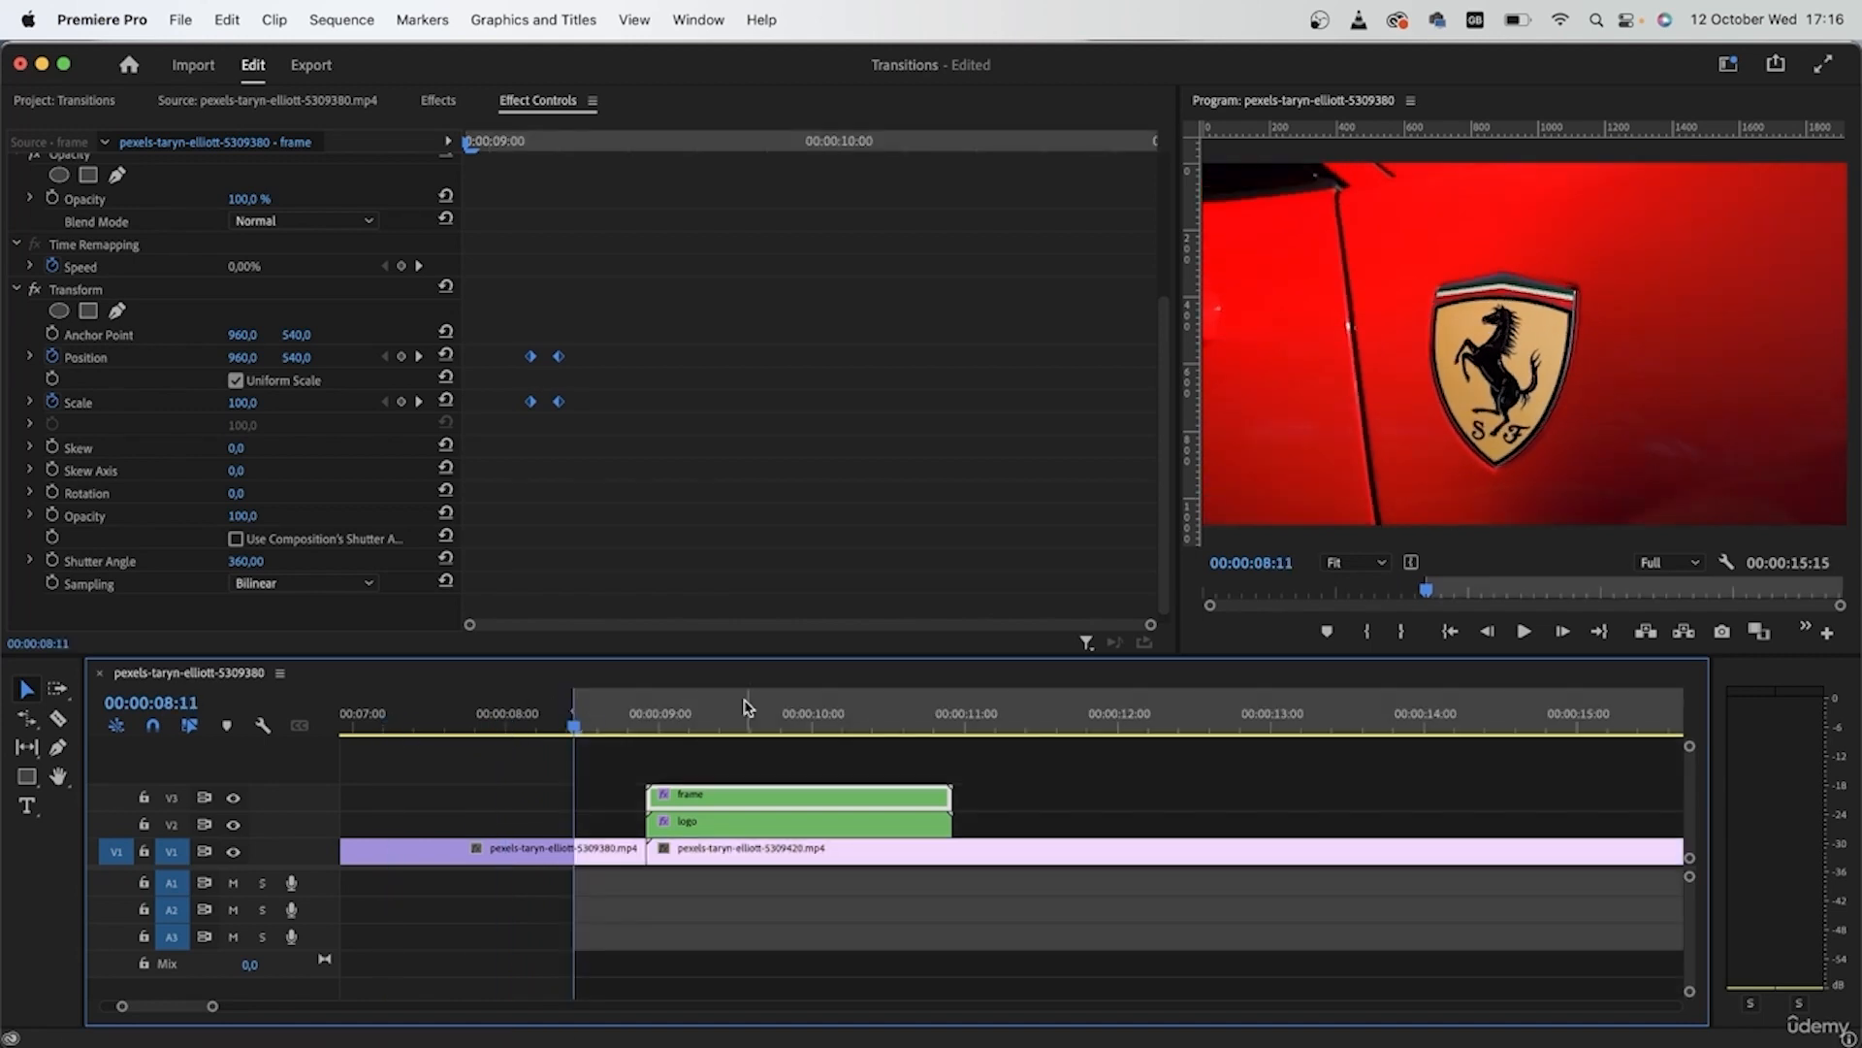
pyautogui.click(820, 717)
pyautogui.press('o')
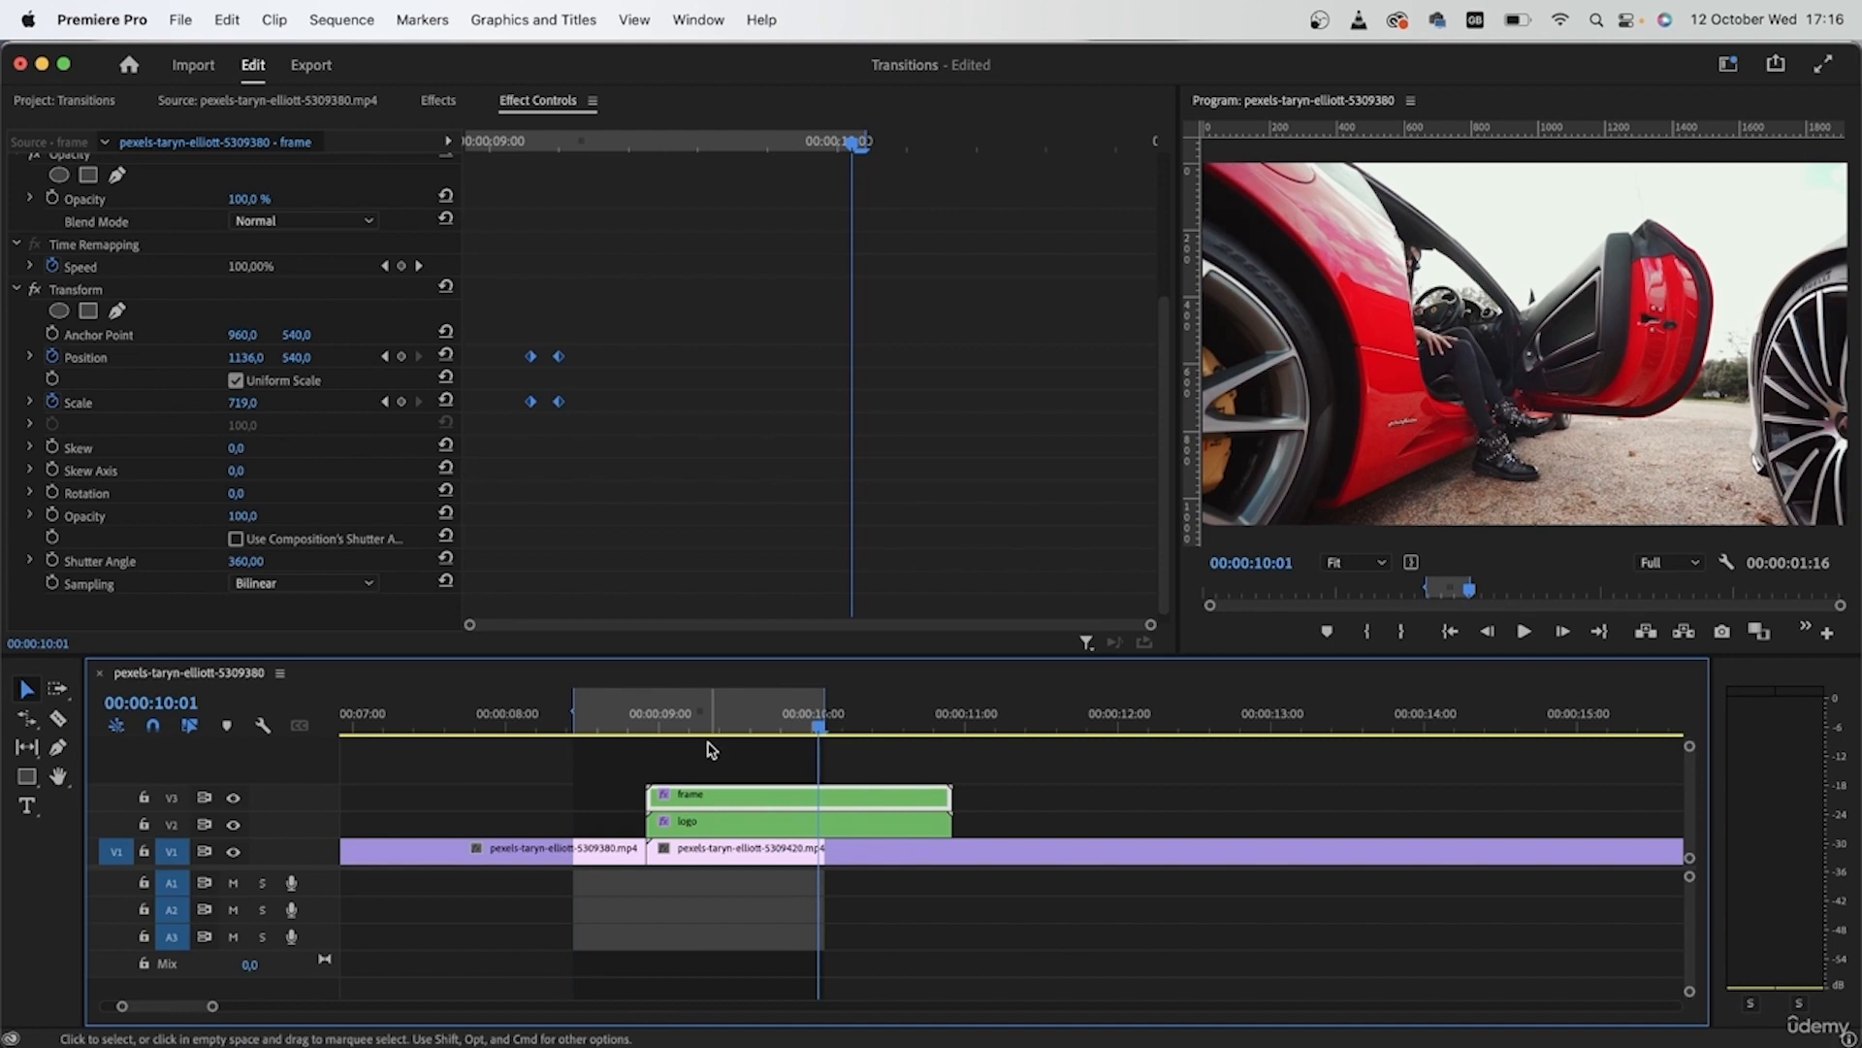
pyautogui.click(341, 19)
pyautogui.click(374, 114)
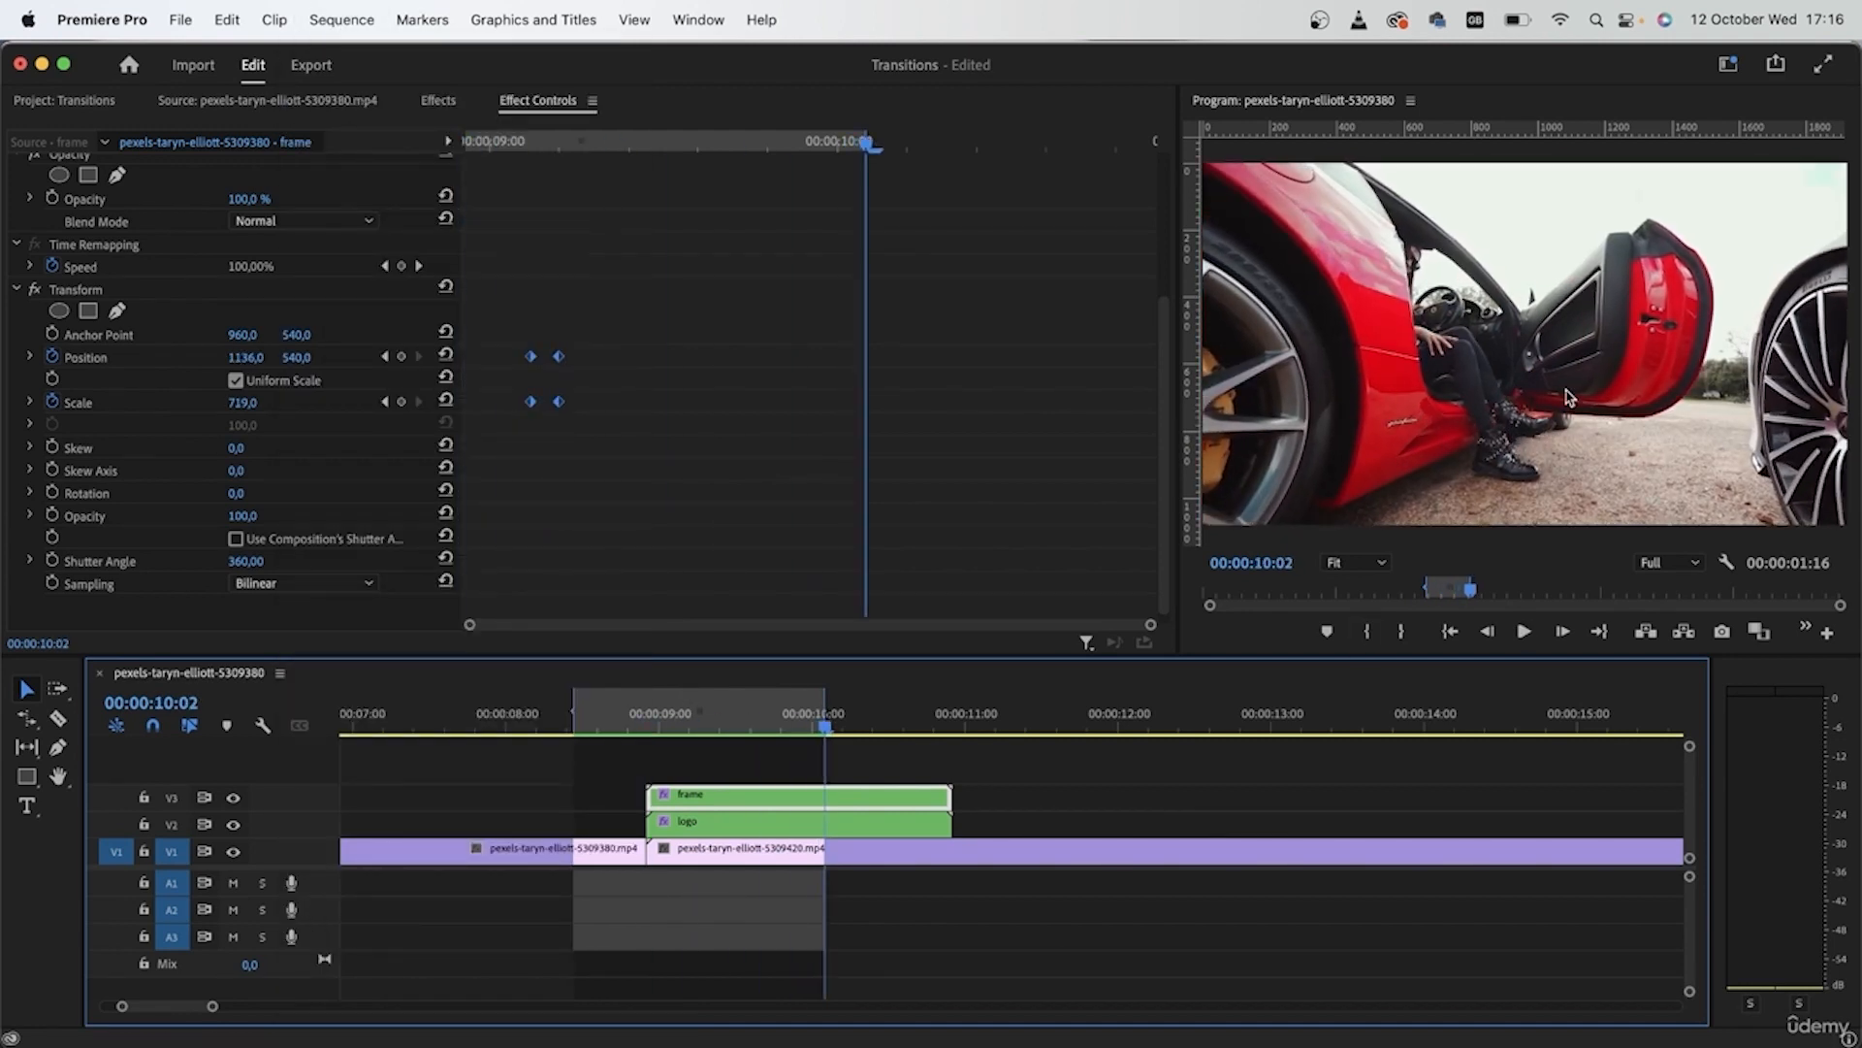
# Turn on looped playback in the Program monitor and play the marked range
pyautogui.click(1728, 563)
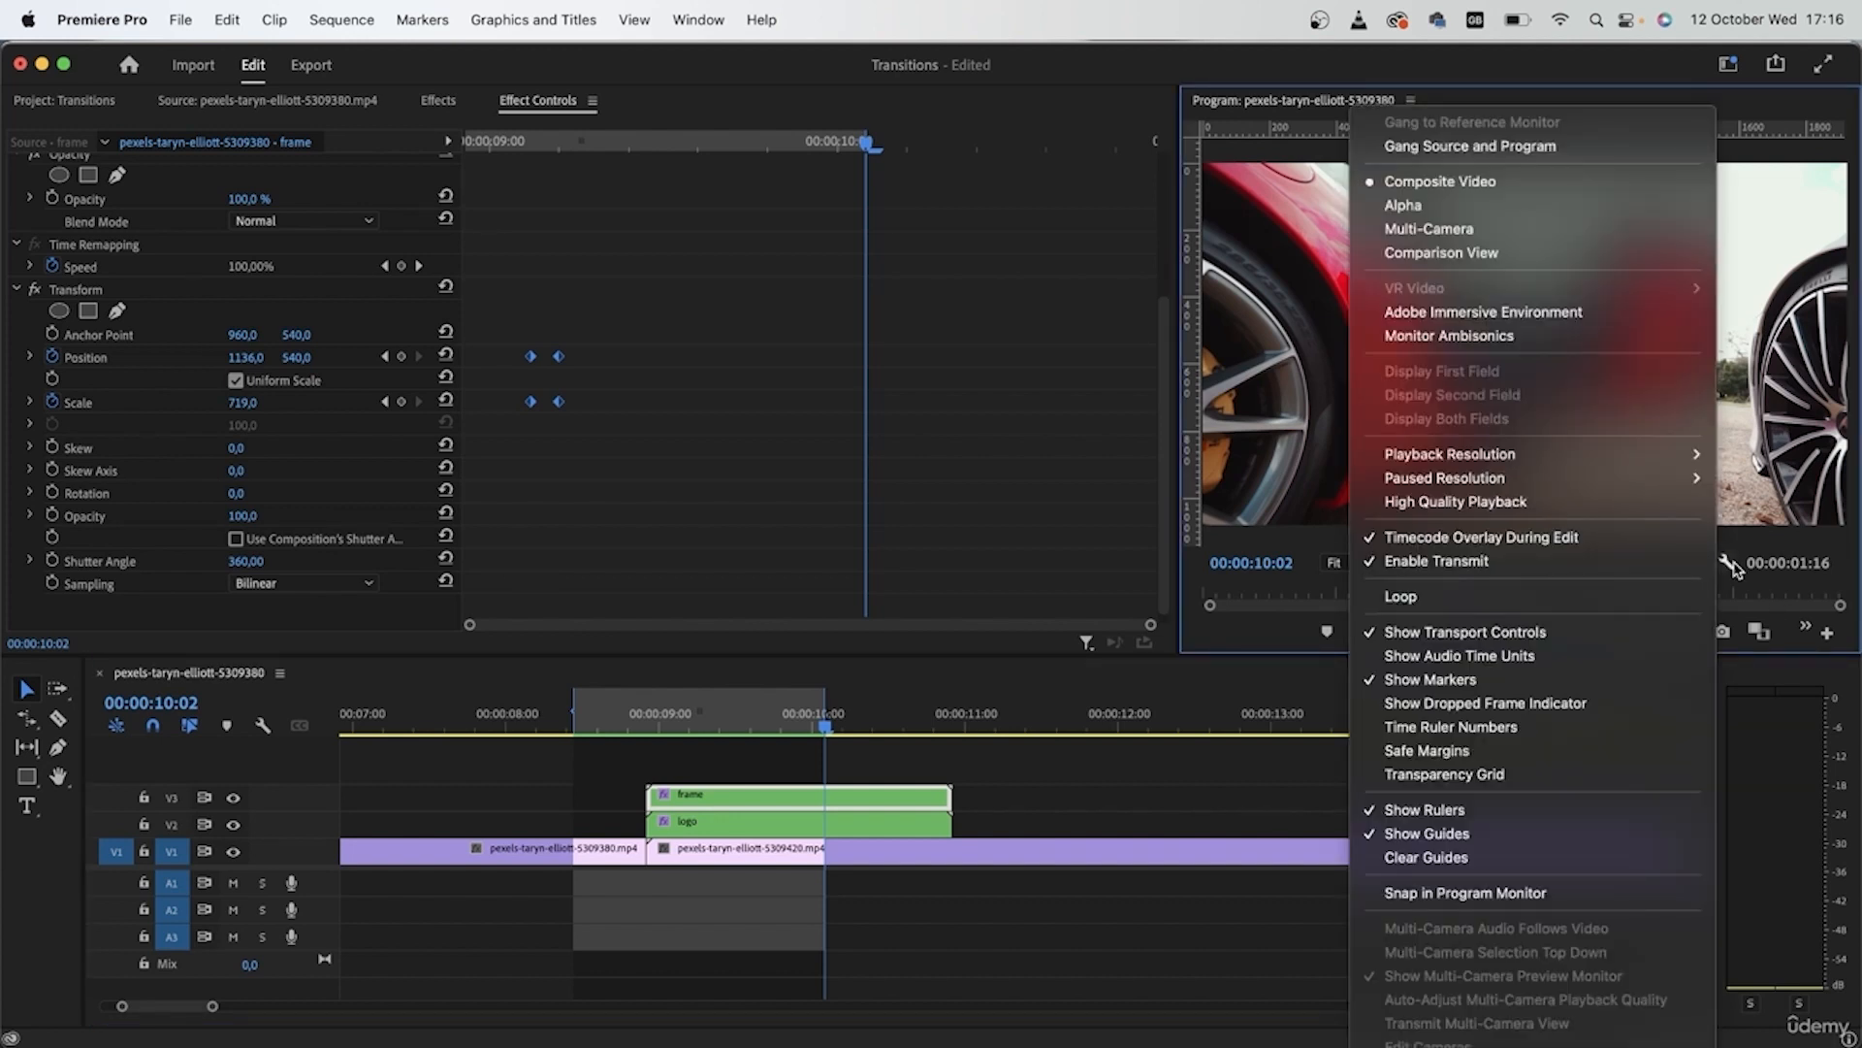
pyautogui.click(1622, 596)
pyautogui.click(594, 758)
pyautogui.press('space')
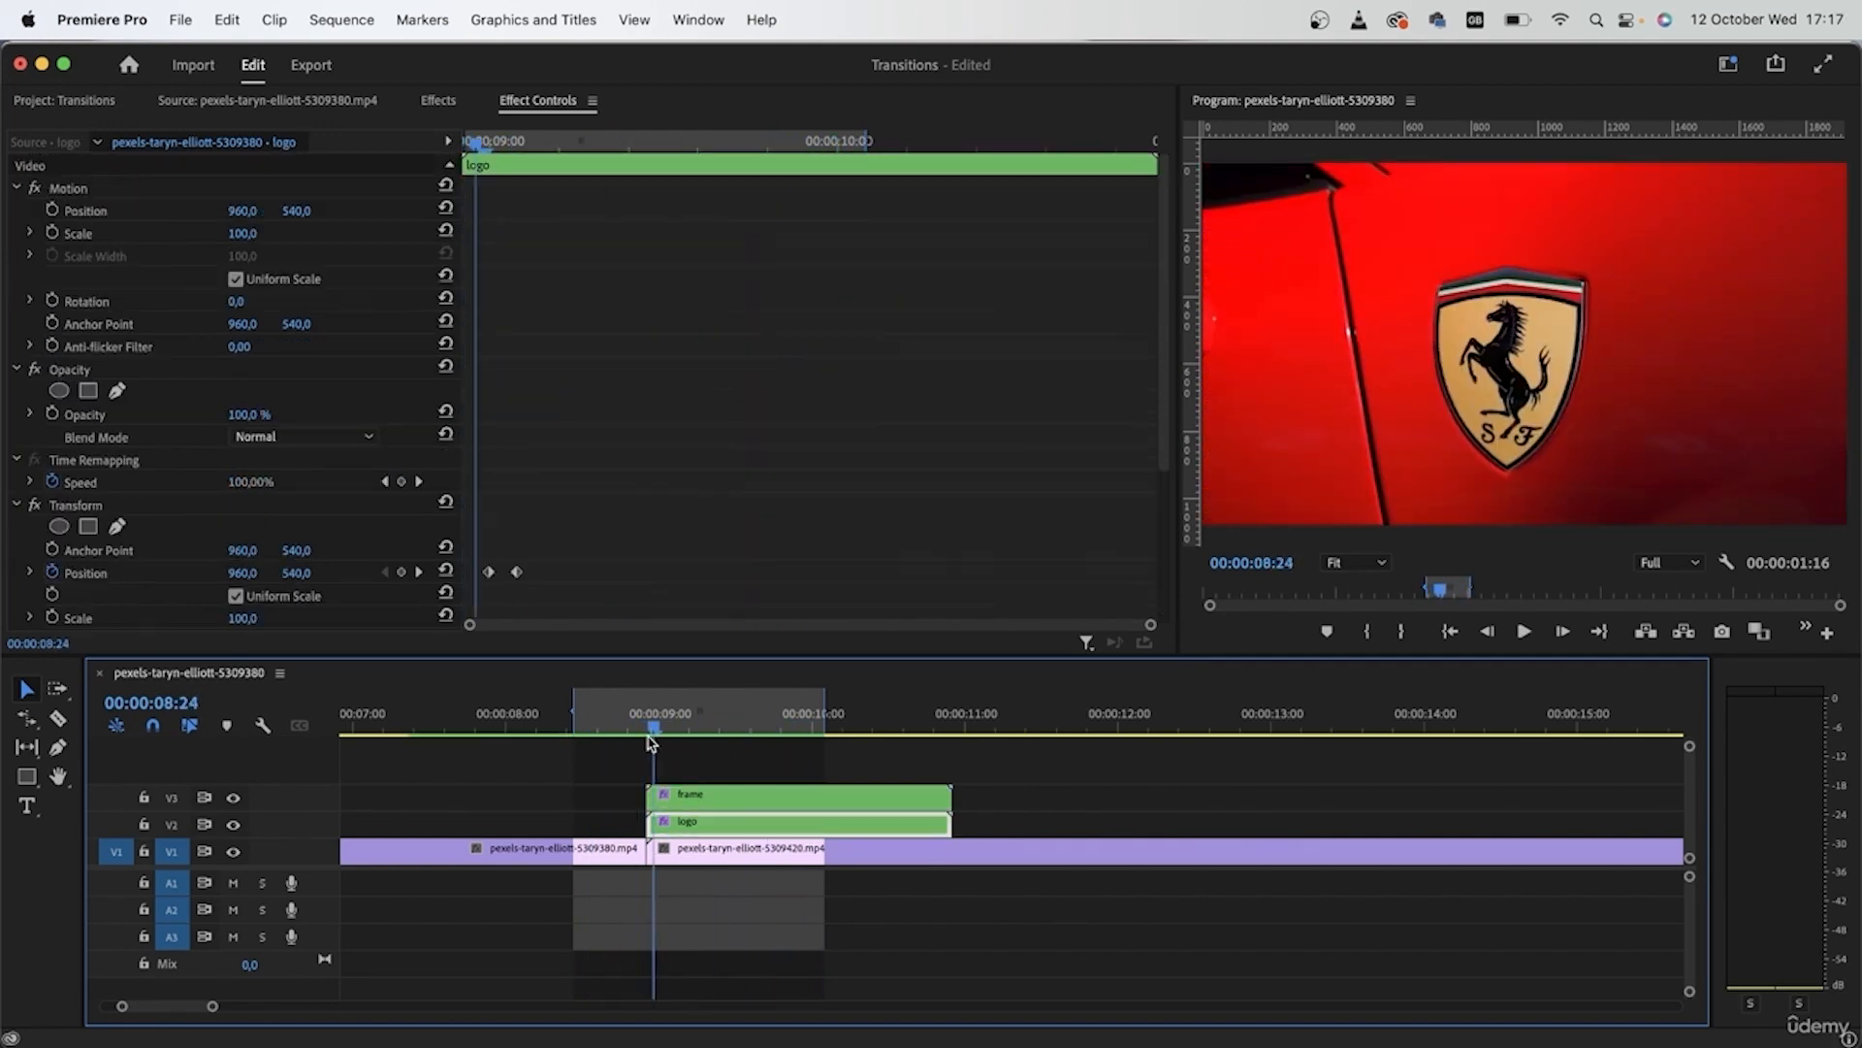
# Shift the frame clip's Transform Position and Scale keyframes two frames later, starting at 00:00:09:05, and scrub through the transition
pyautogui.moveTo(651, 737); pyautogui.dragTo(671, 788)
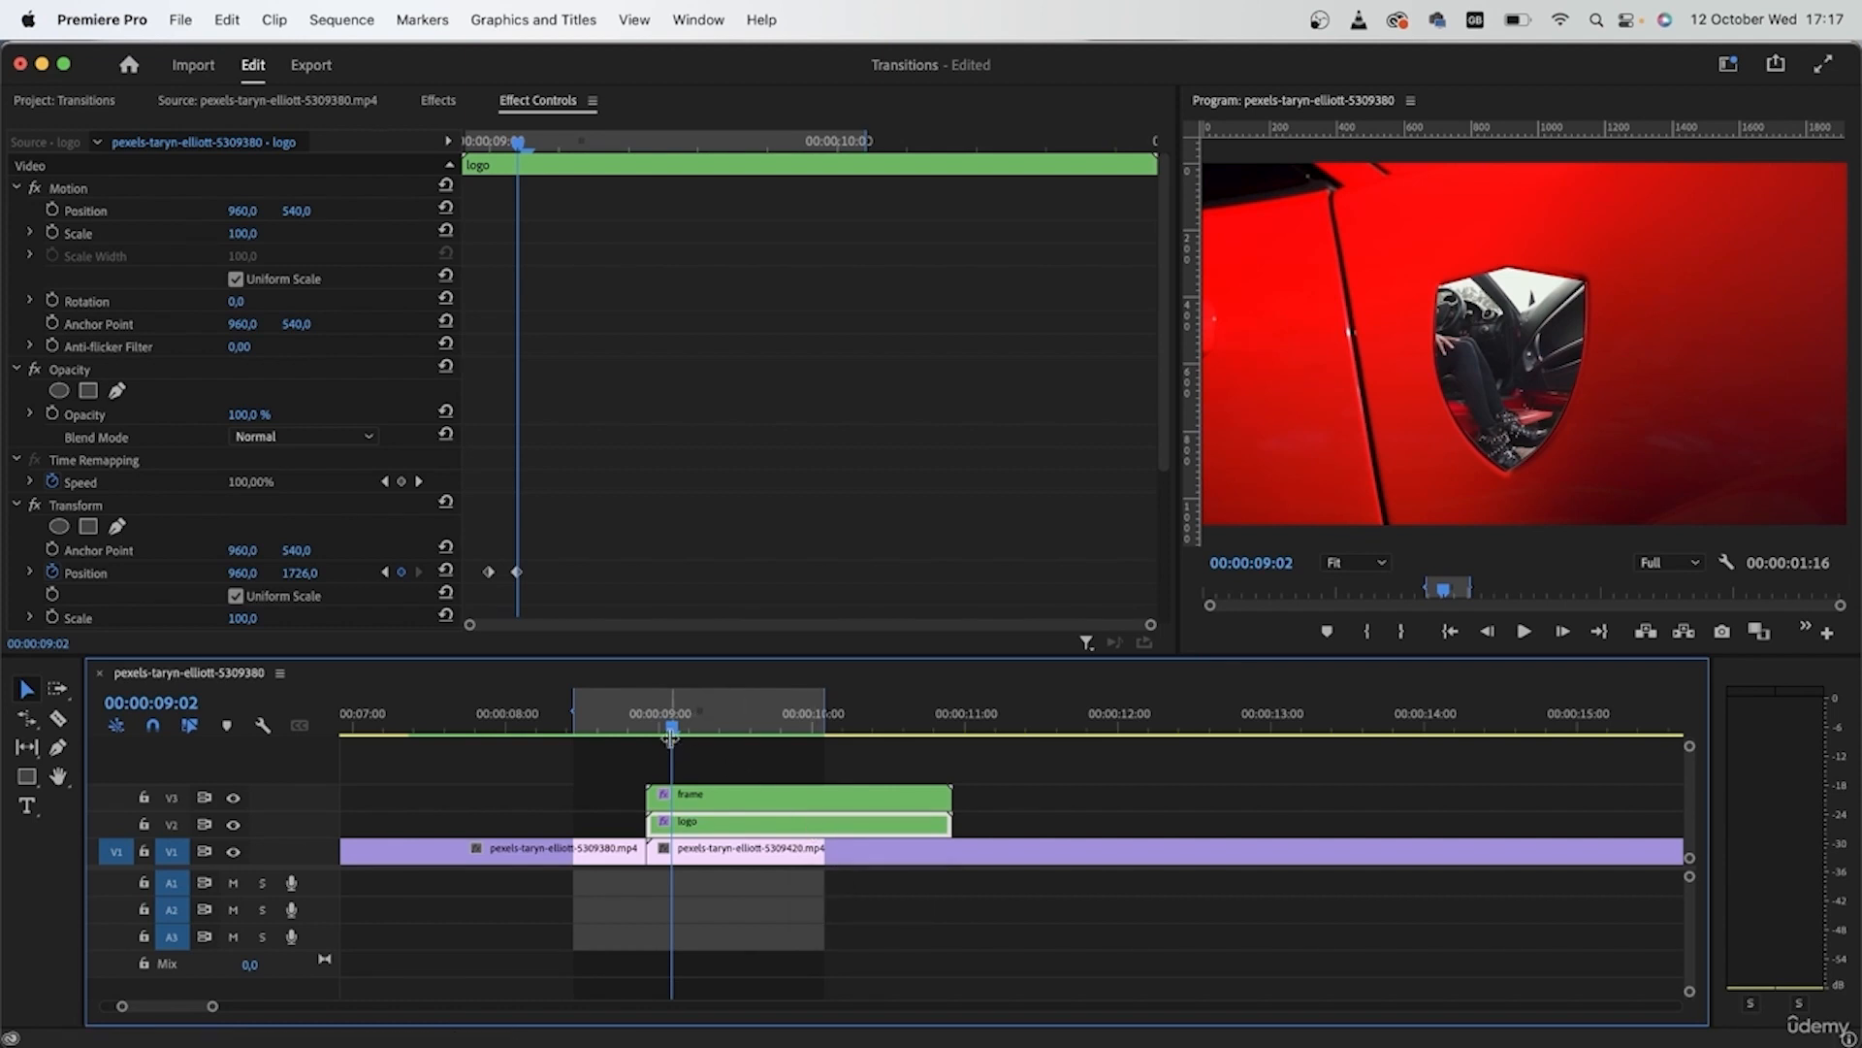
pyautogui.moveTo(671, 735)
pyautogui.mouseDown()
pyautogui.moveTo(644, 737)
pyautogui.moveTo(682, 752)
pyautogui.mouseUp()
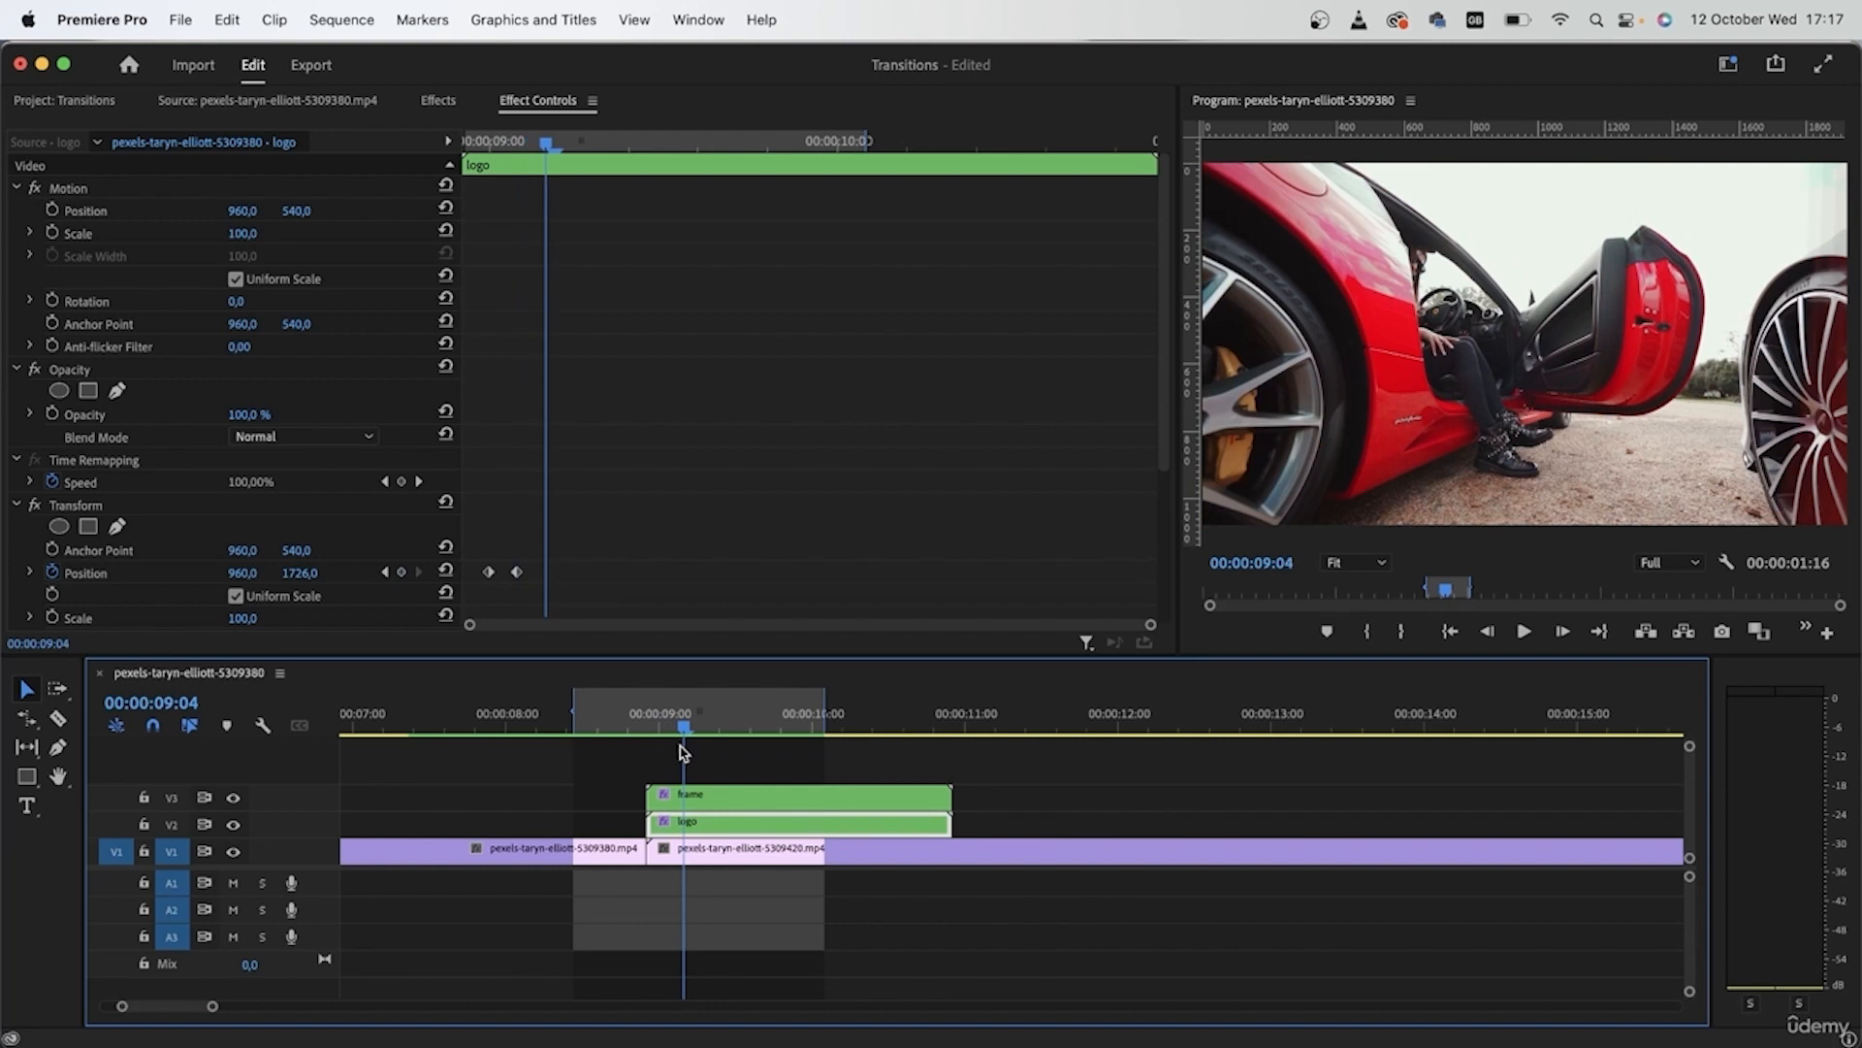
pyautogui.click(737, 795)
pyautogui.click(619, 527)
pyautogui.scroll(-1, 548, 530)
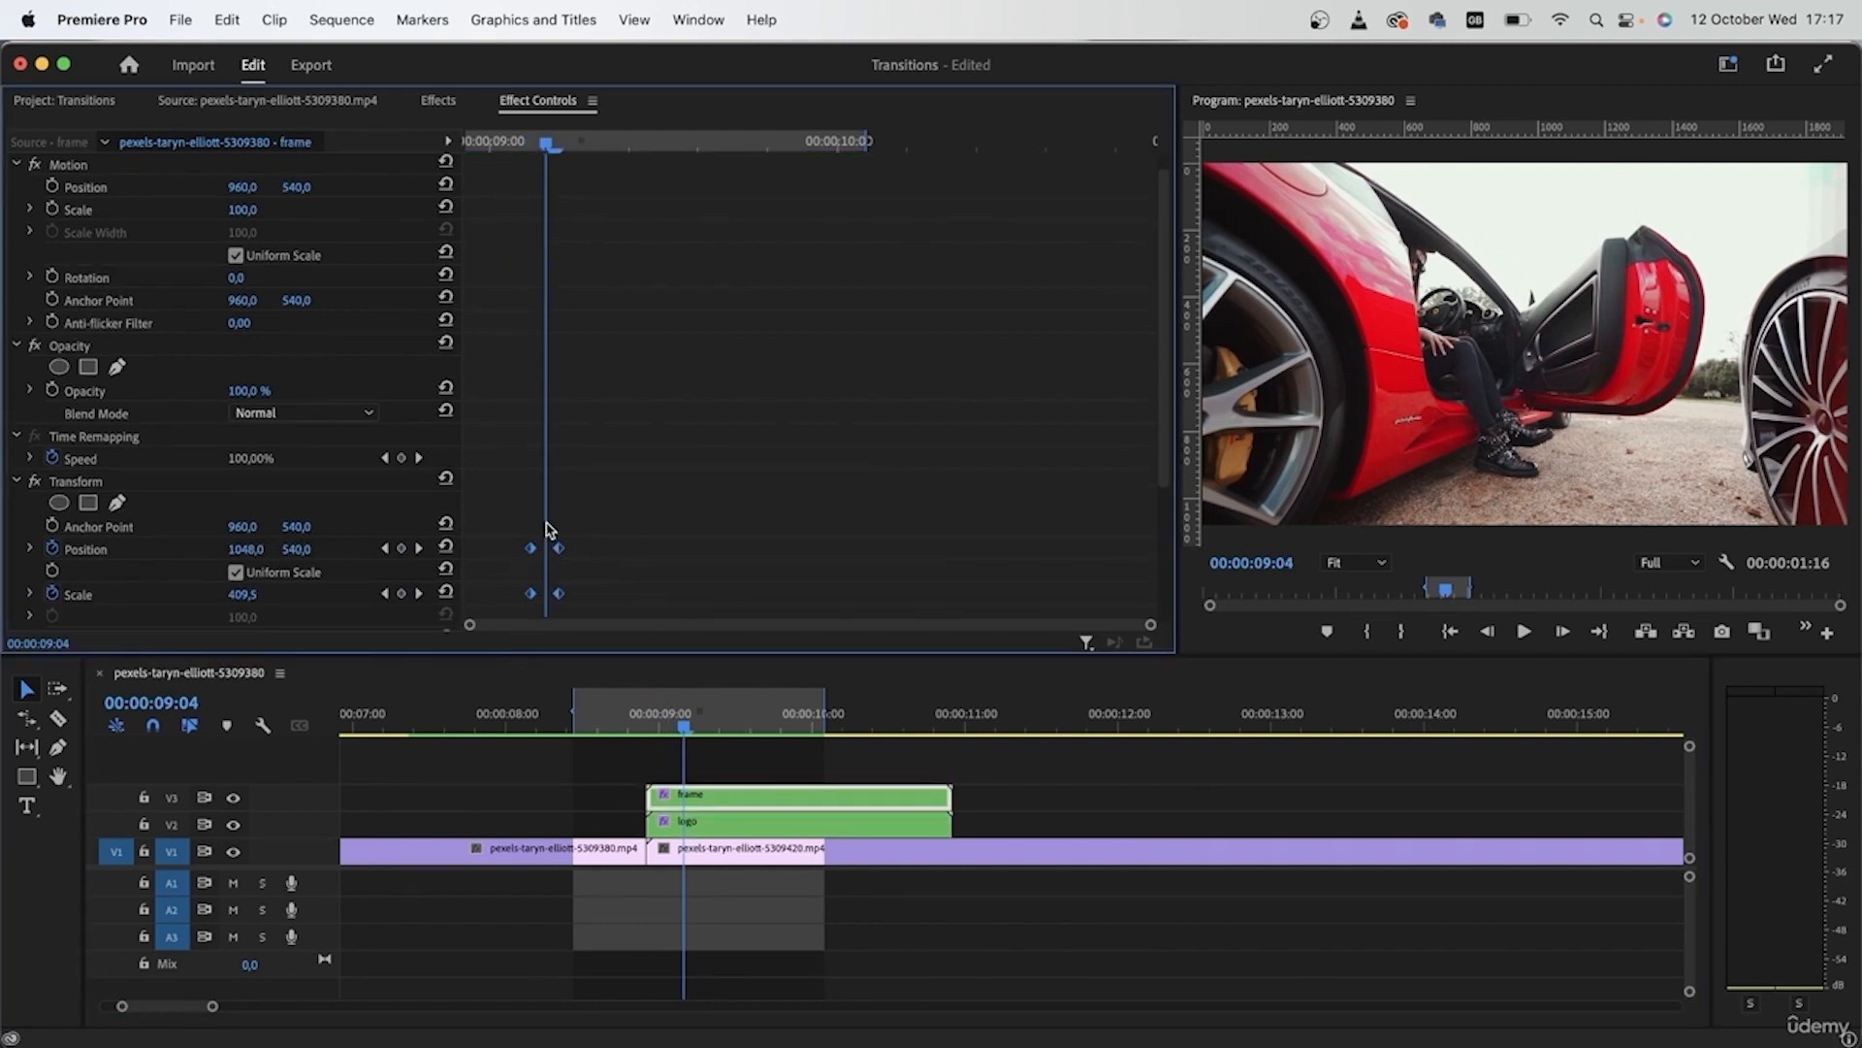
pyautogui.moveTo(532, 553); pyautogui.dragTo(560, 552)
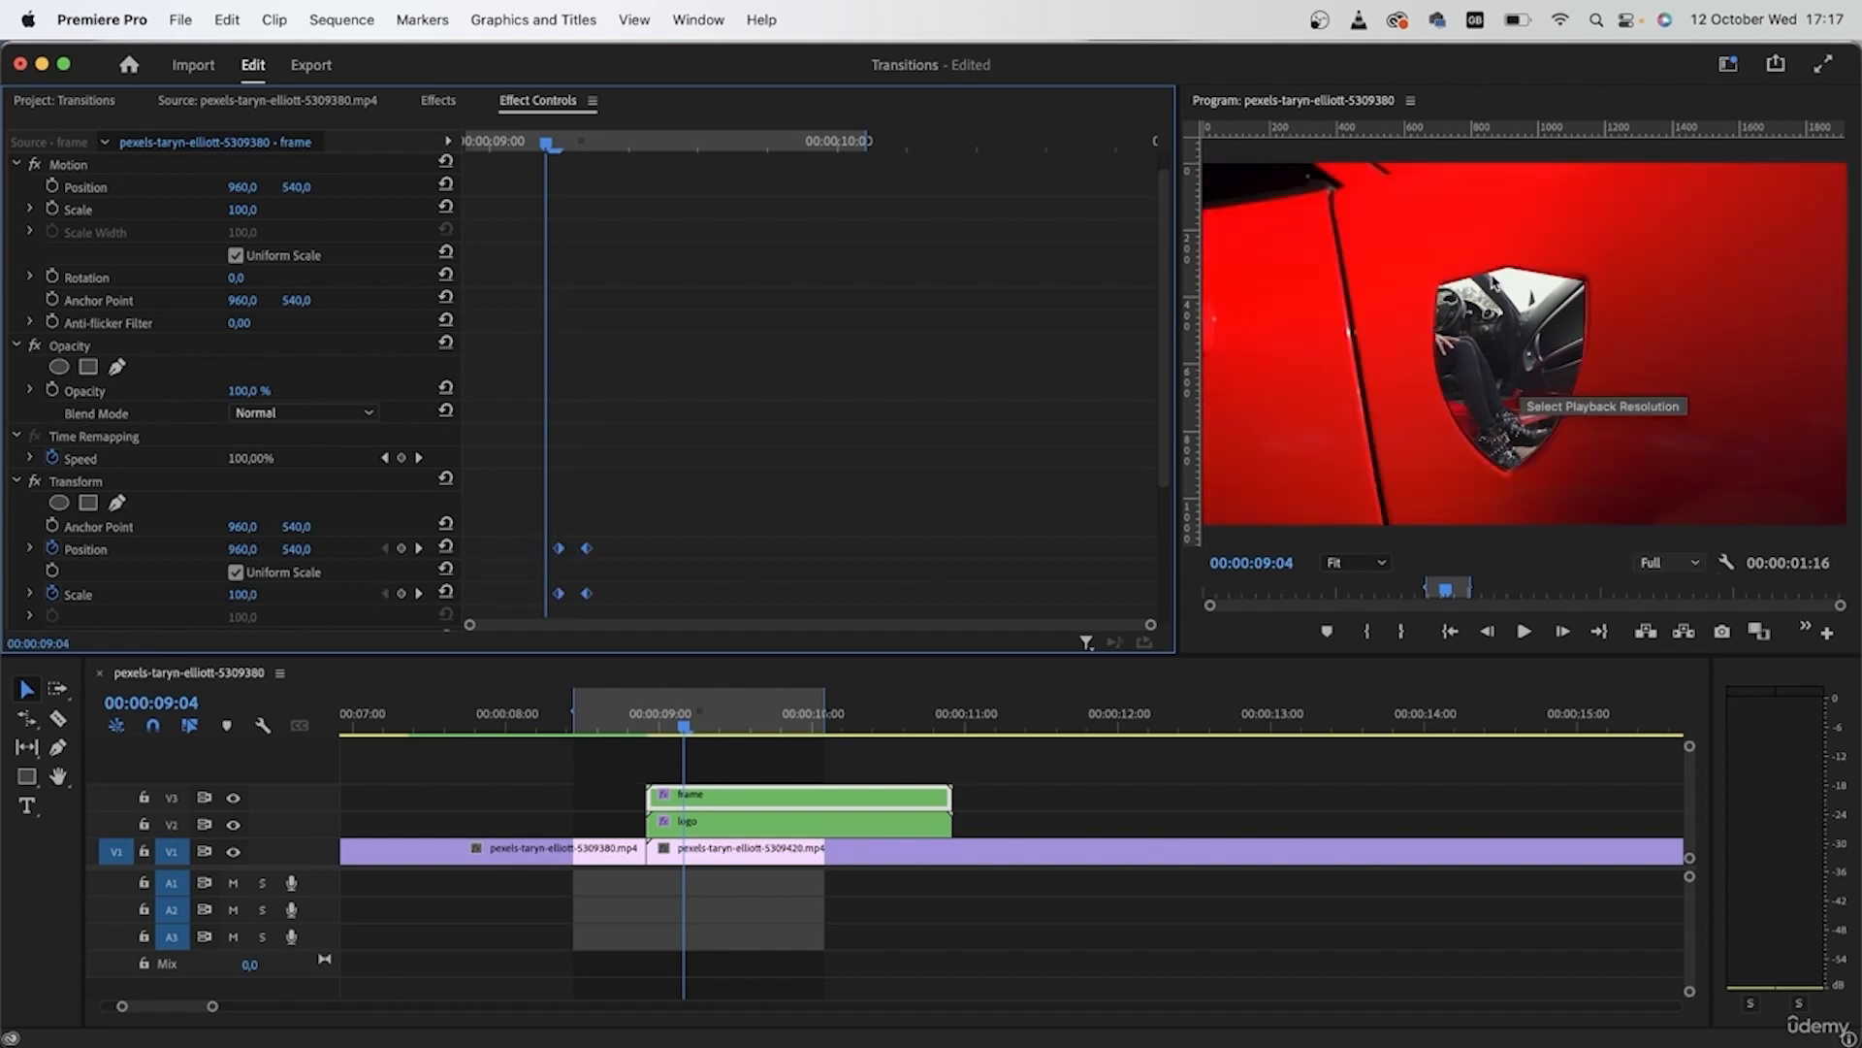
pyautogui.moveTo(679, 717); pyautogui.dragTo(557, 815)
pyautogui.moveTo(656, 825); pyautogui.dragTo(711, 882)
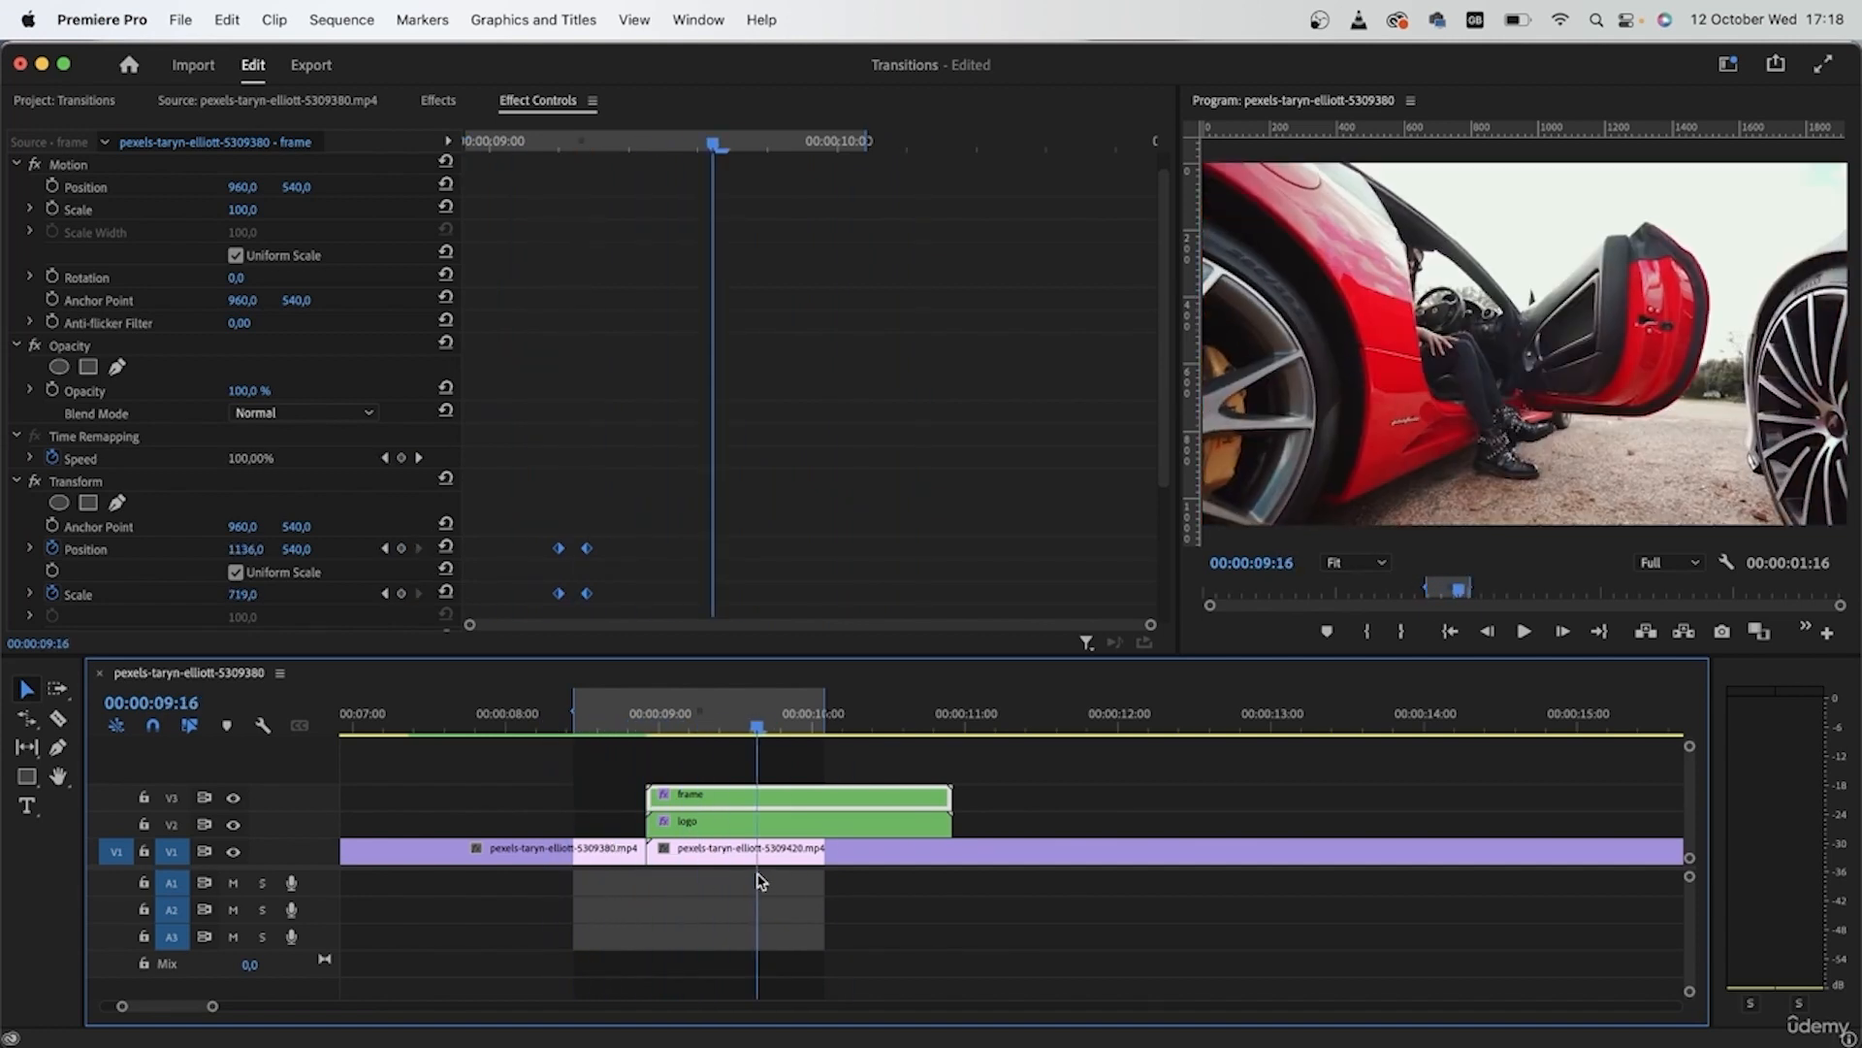
# Change the label colour of the 5309420 clip on V1 to Mango
pyautogui.click(691, 866)
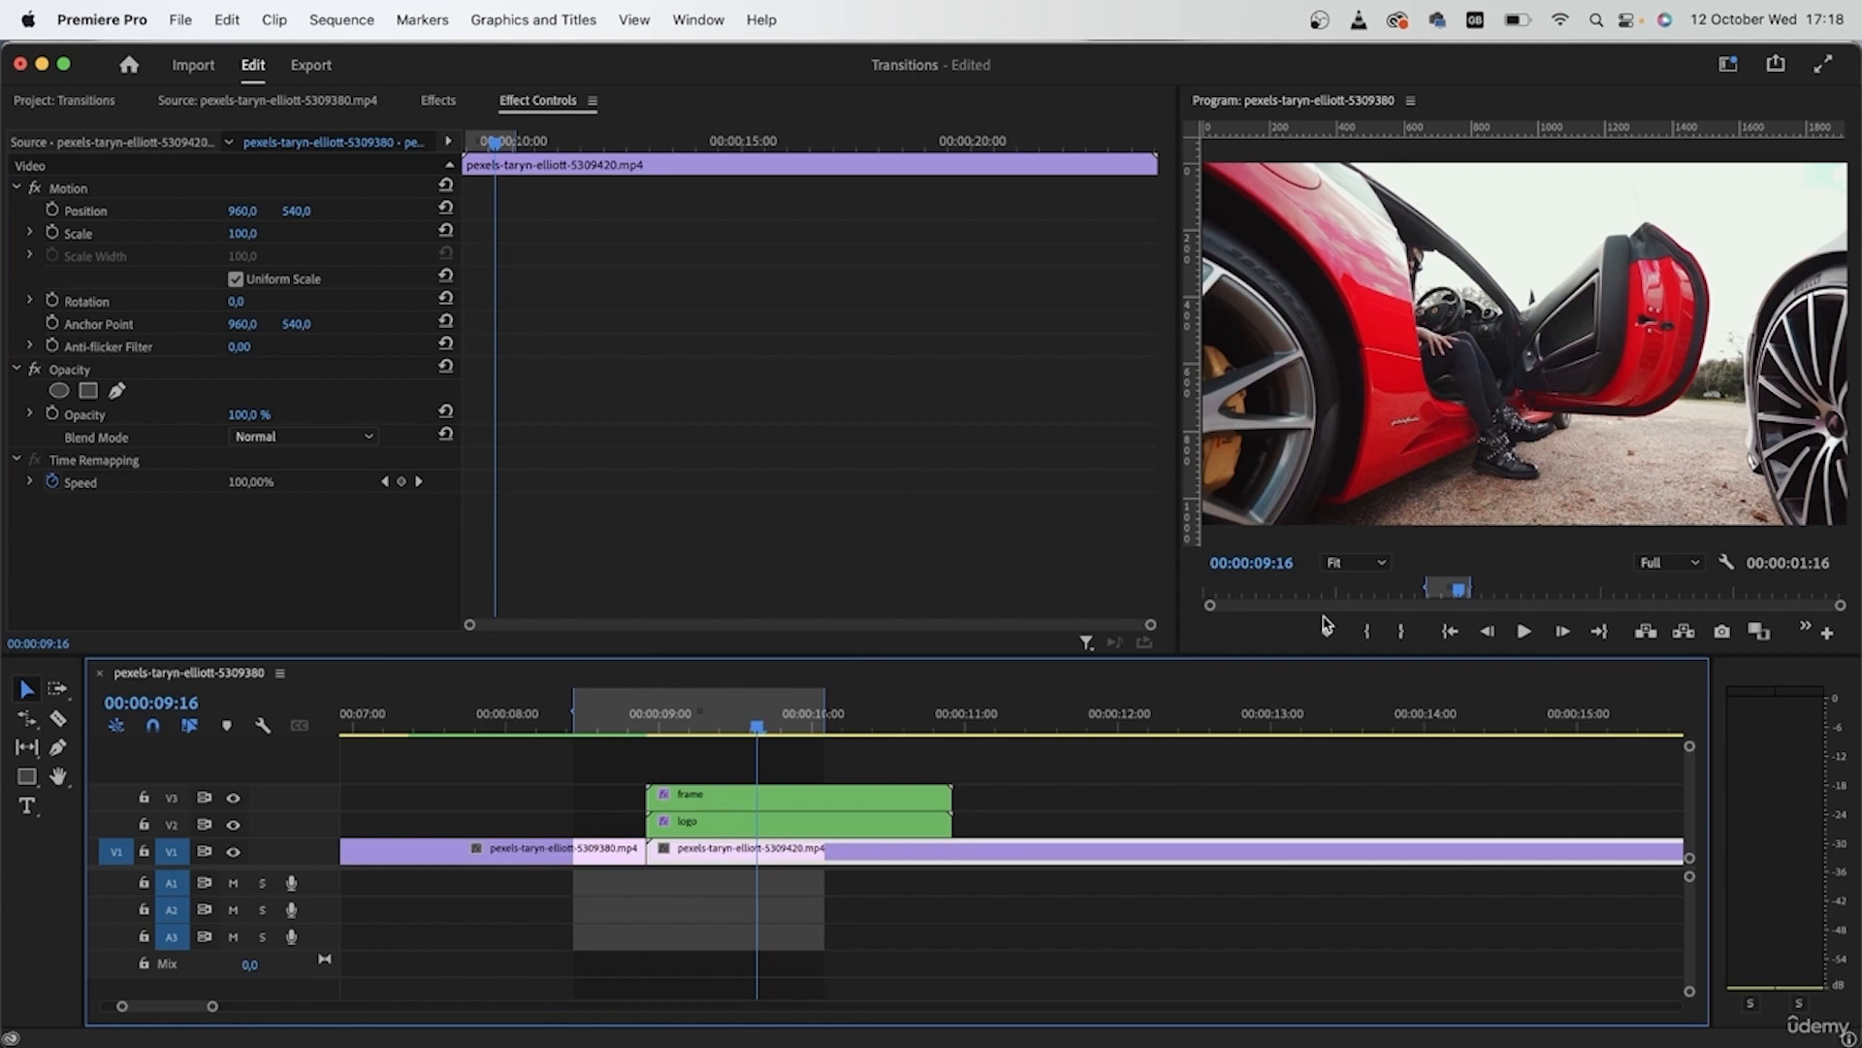
pyautogui.rightClick(964, 854)
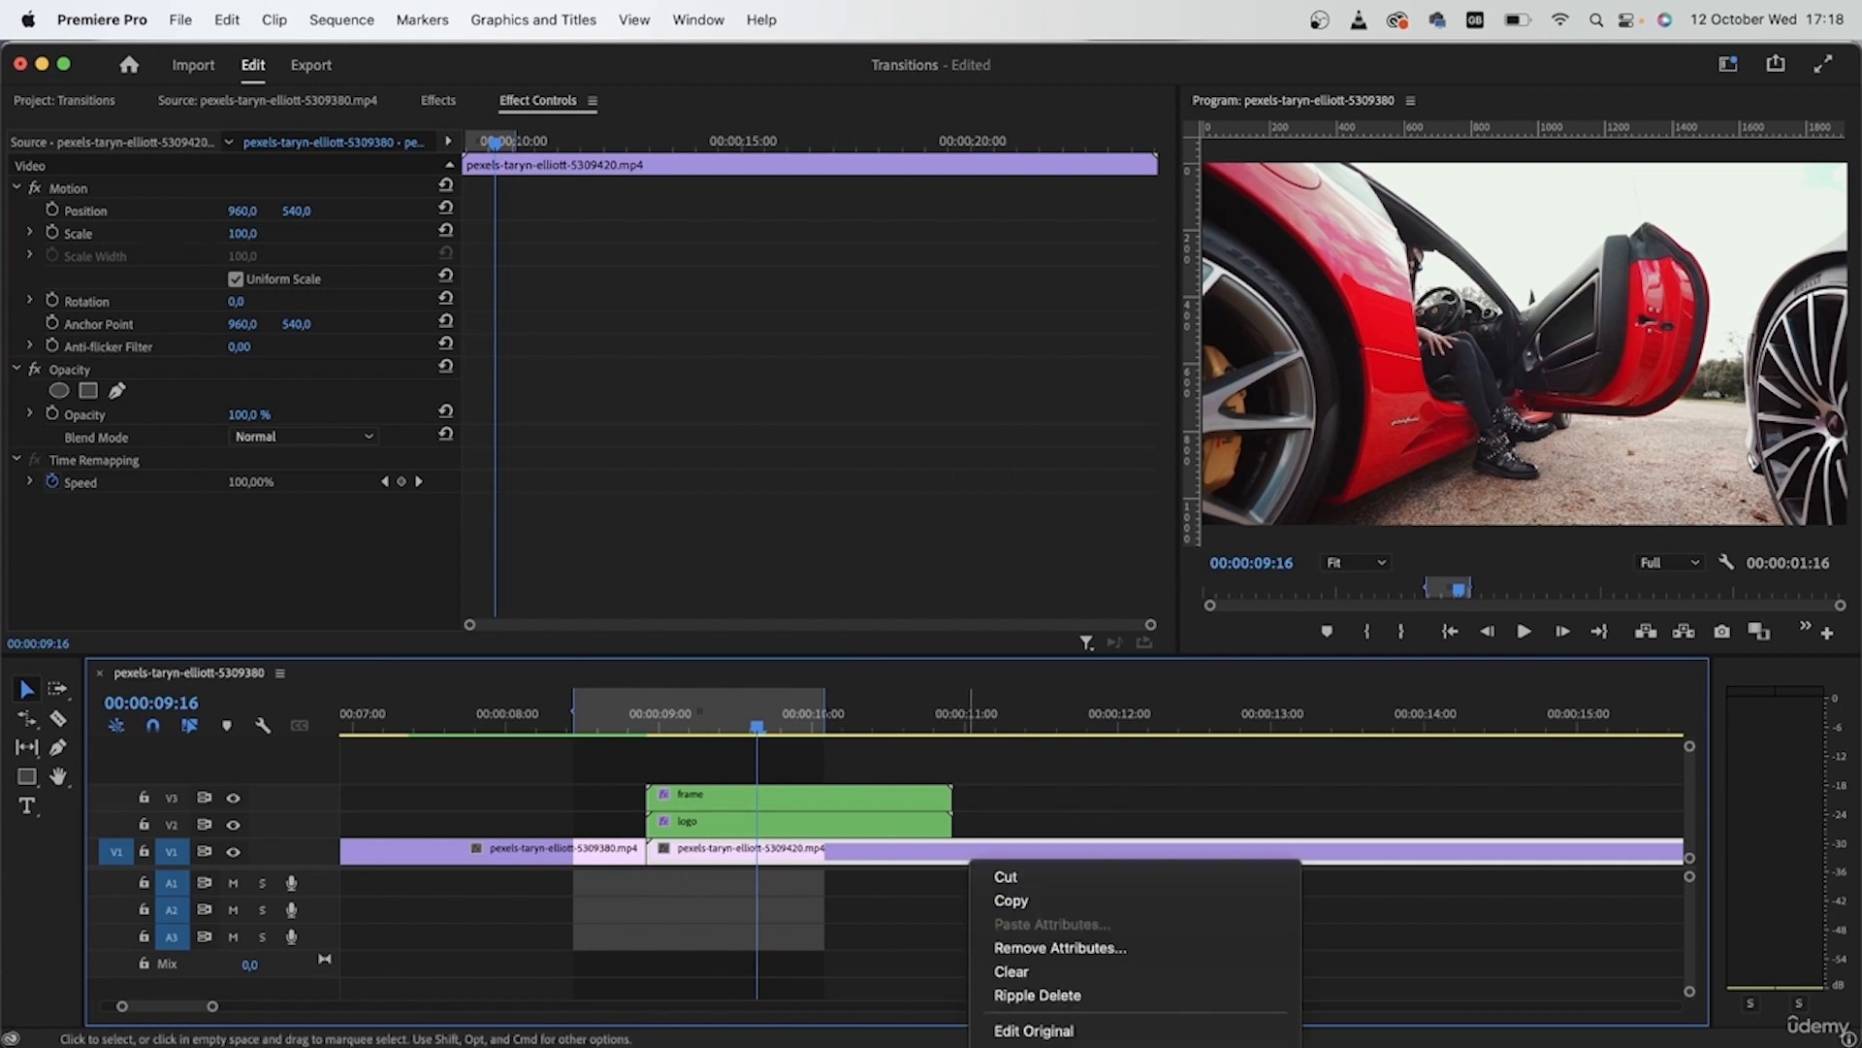
pyautogui.scroll(-5, 1135, 844)
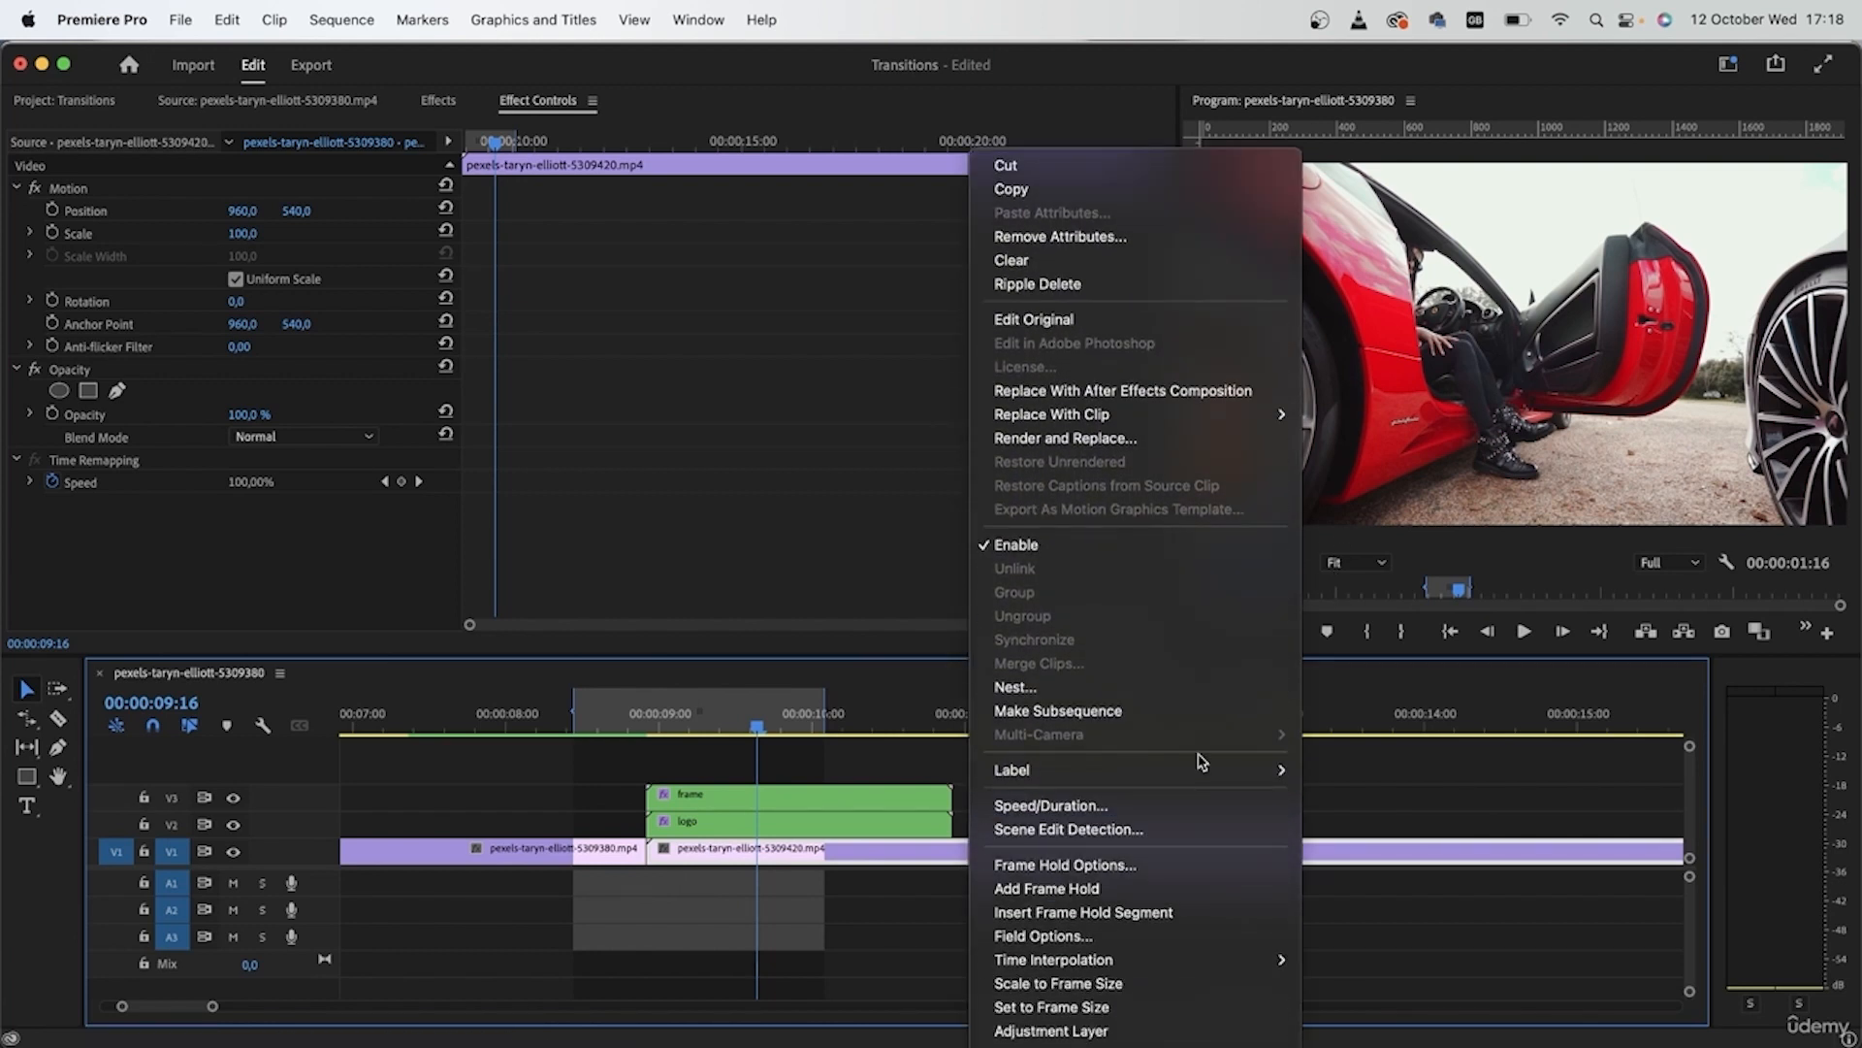
pyautogui.moveTo(1196, 773)
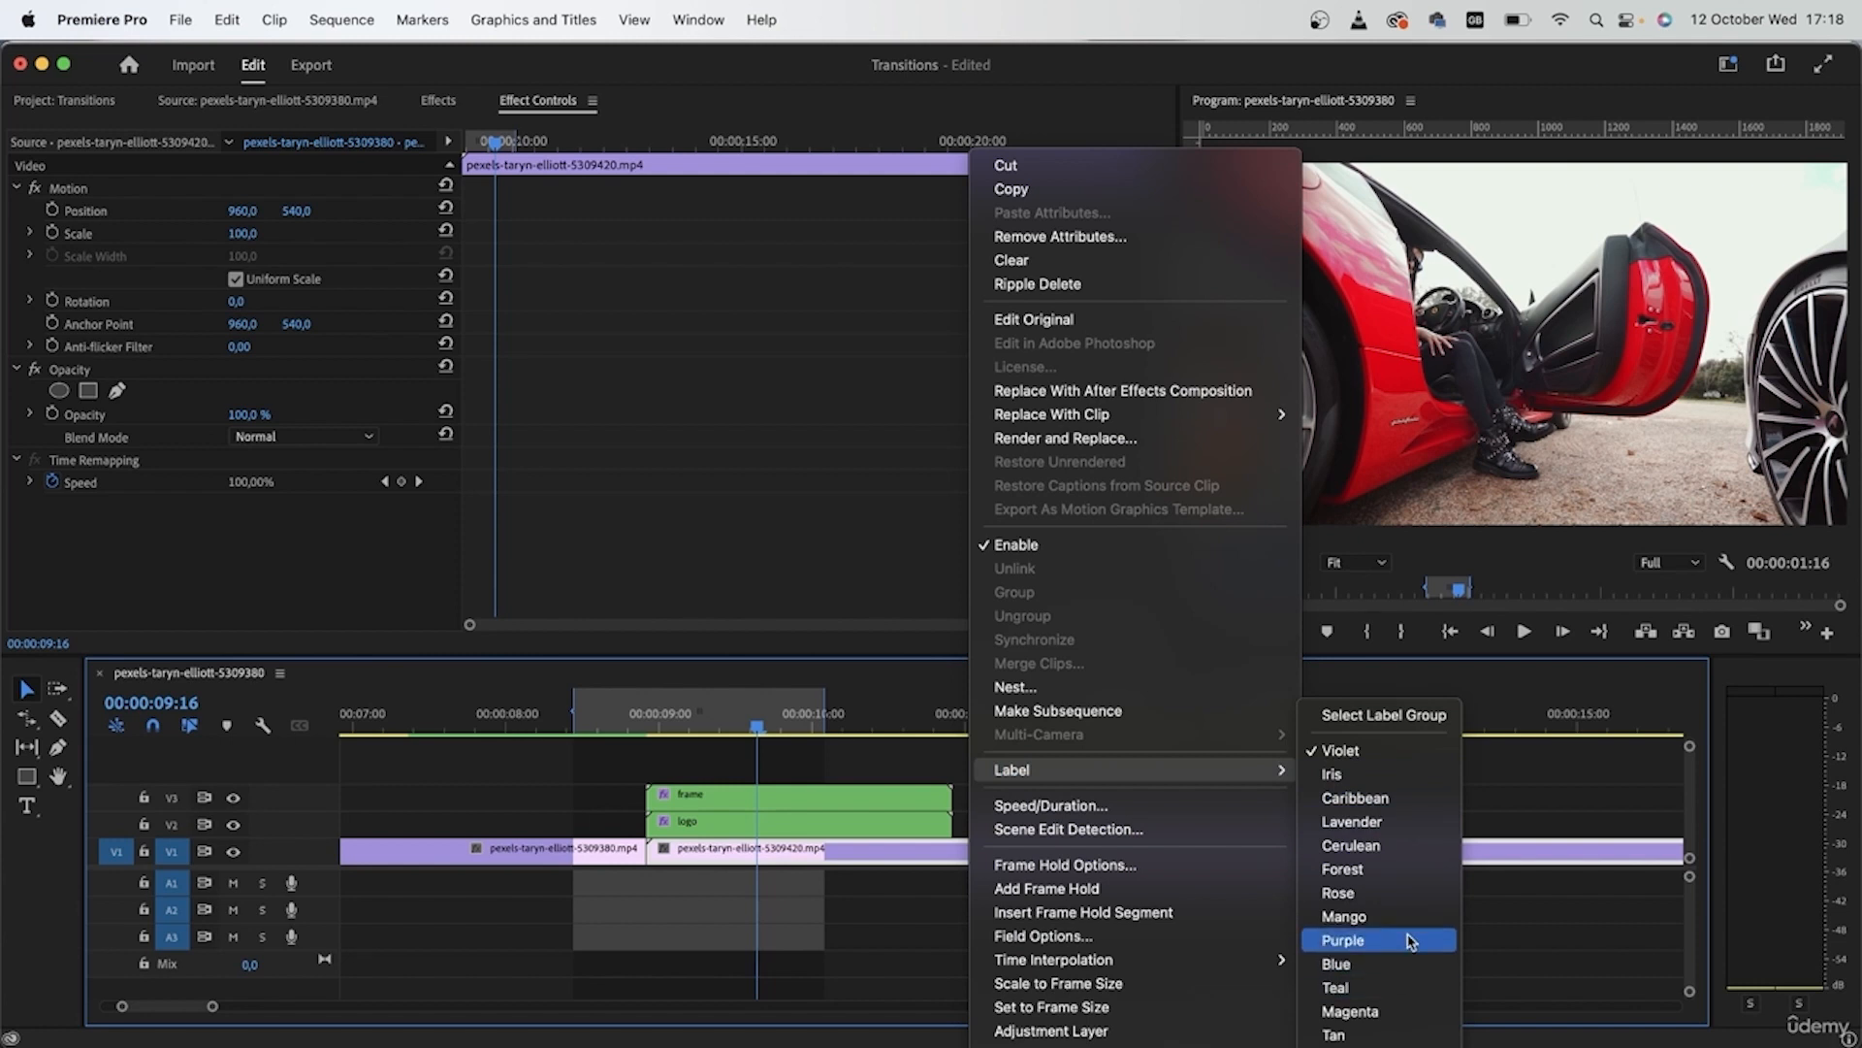
pyautogui.click(1376, 918)
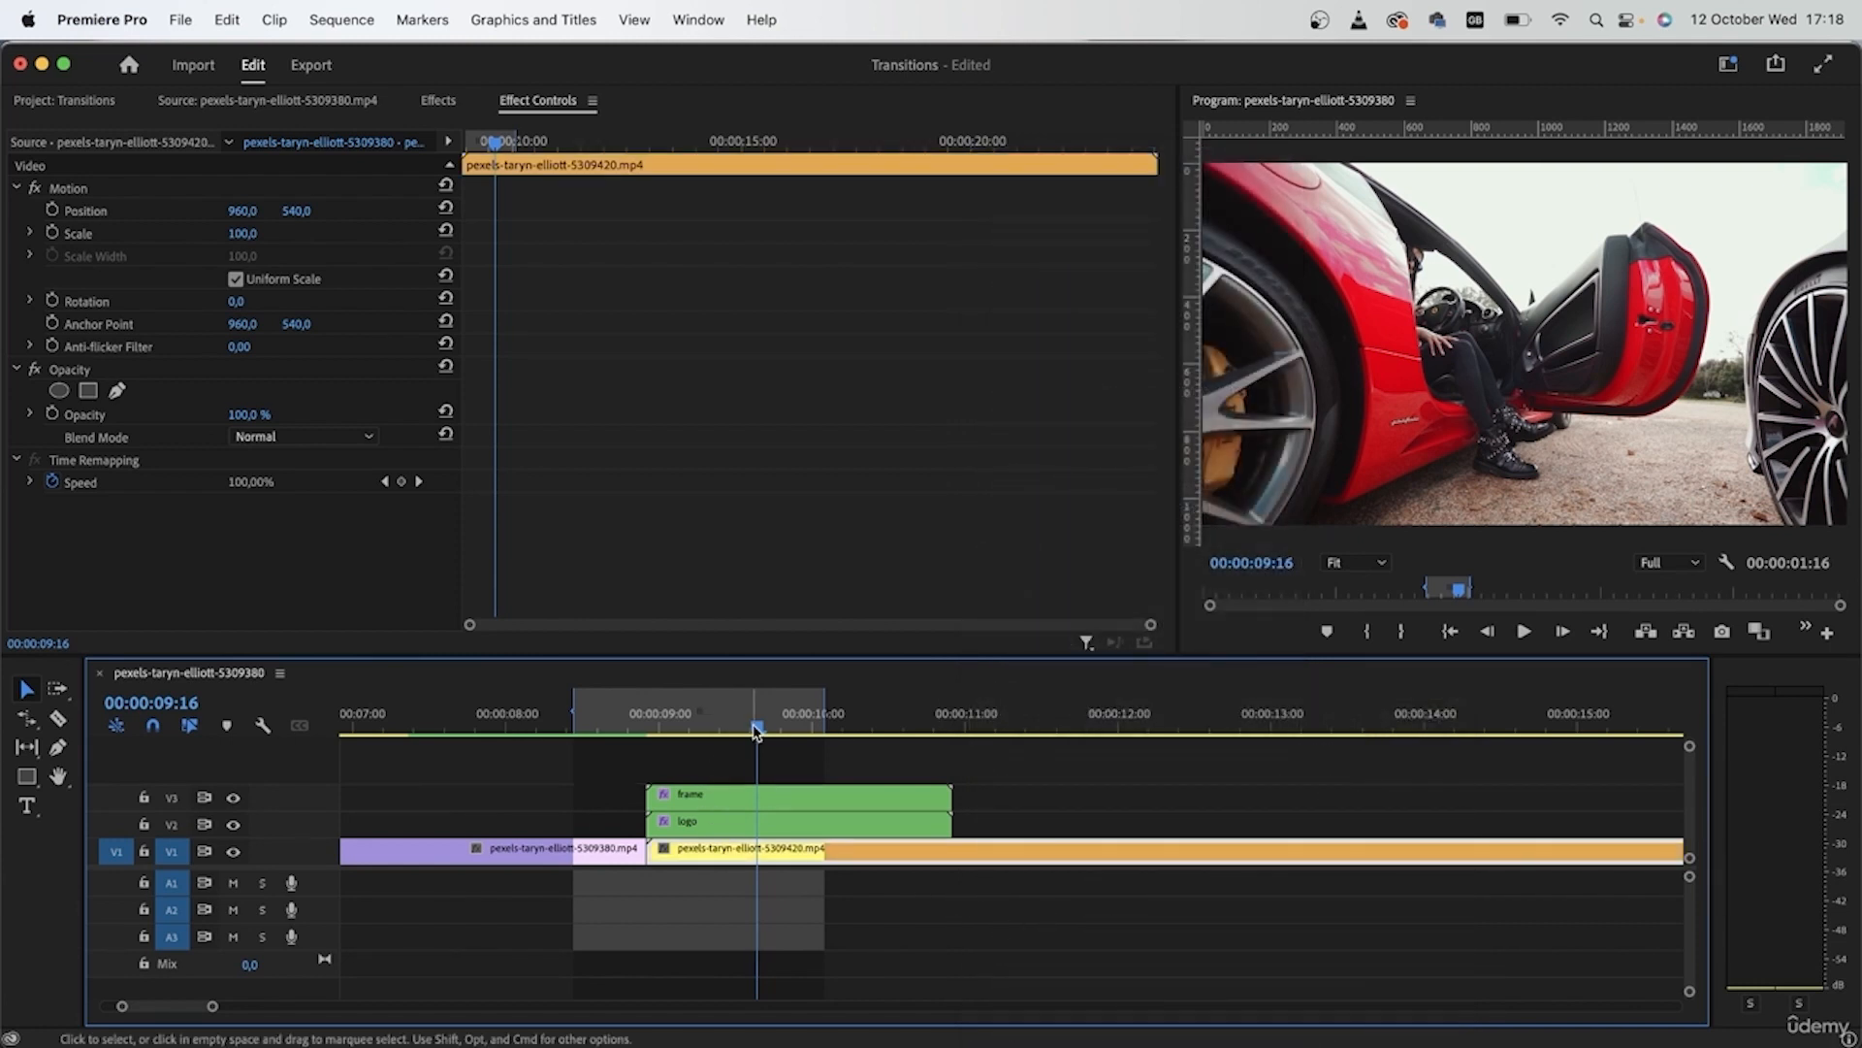
# Go to the start of the 5309420 clip at 00:00:08:23 and apply the Transform effect to it
pyautogui.moveTo(759, 729); pyautogui.dragTo(719, 727)
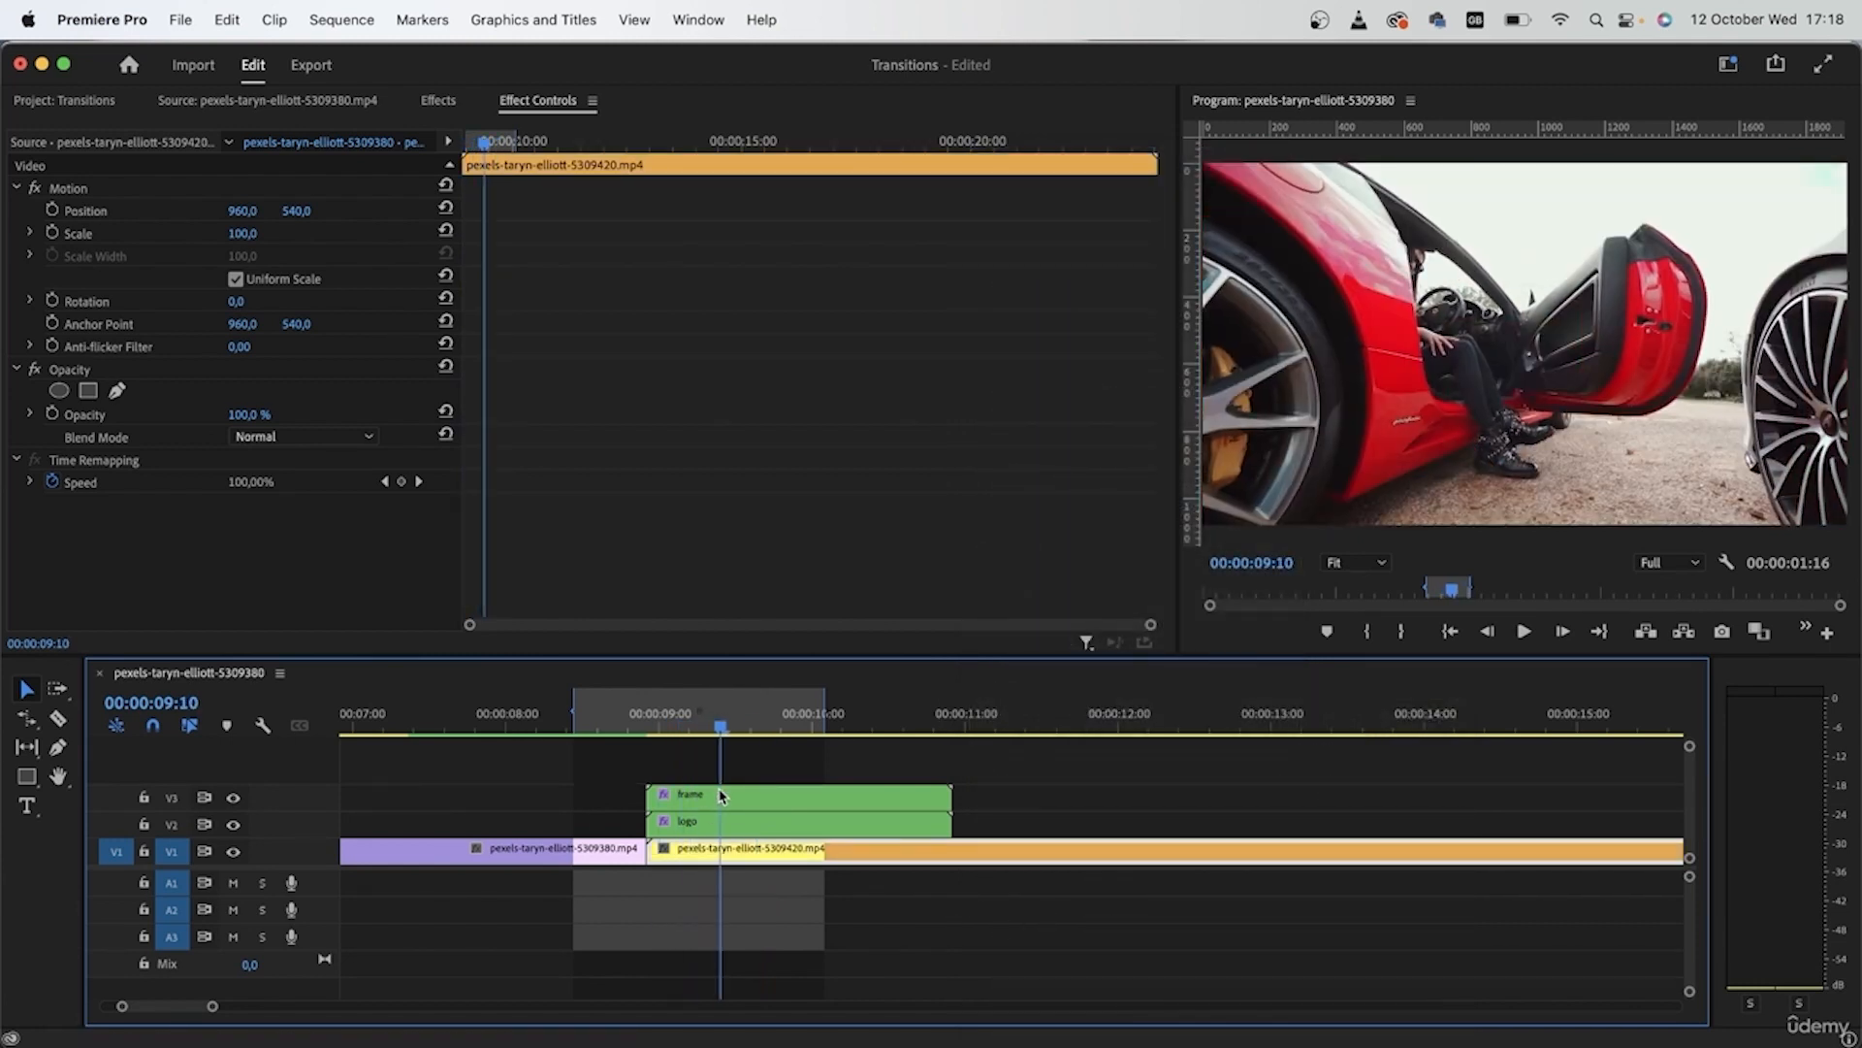
pyautogui.press('Up')
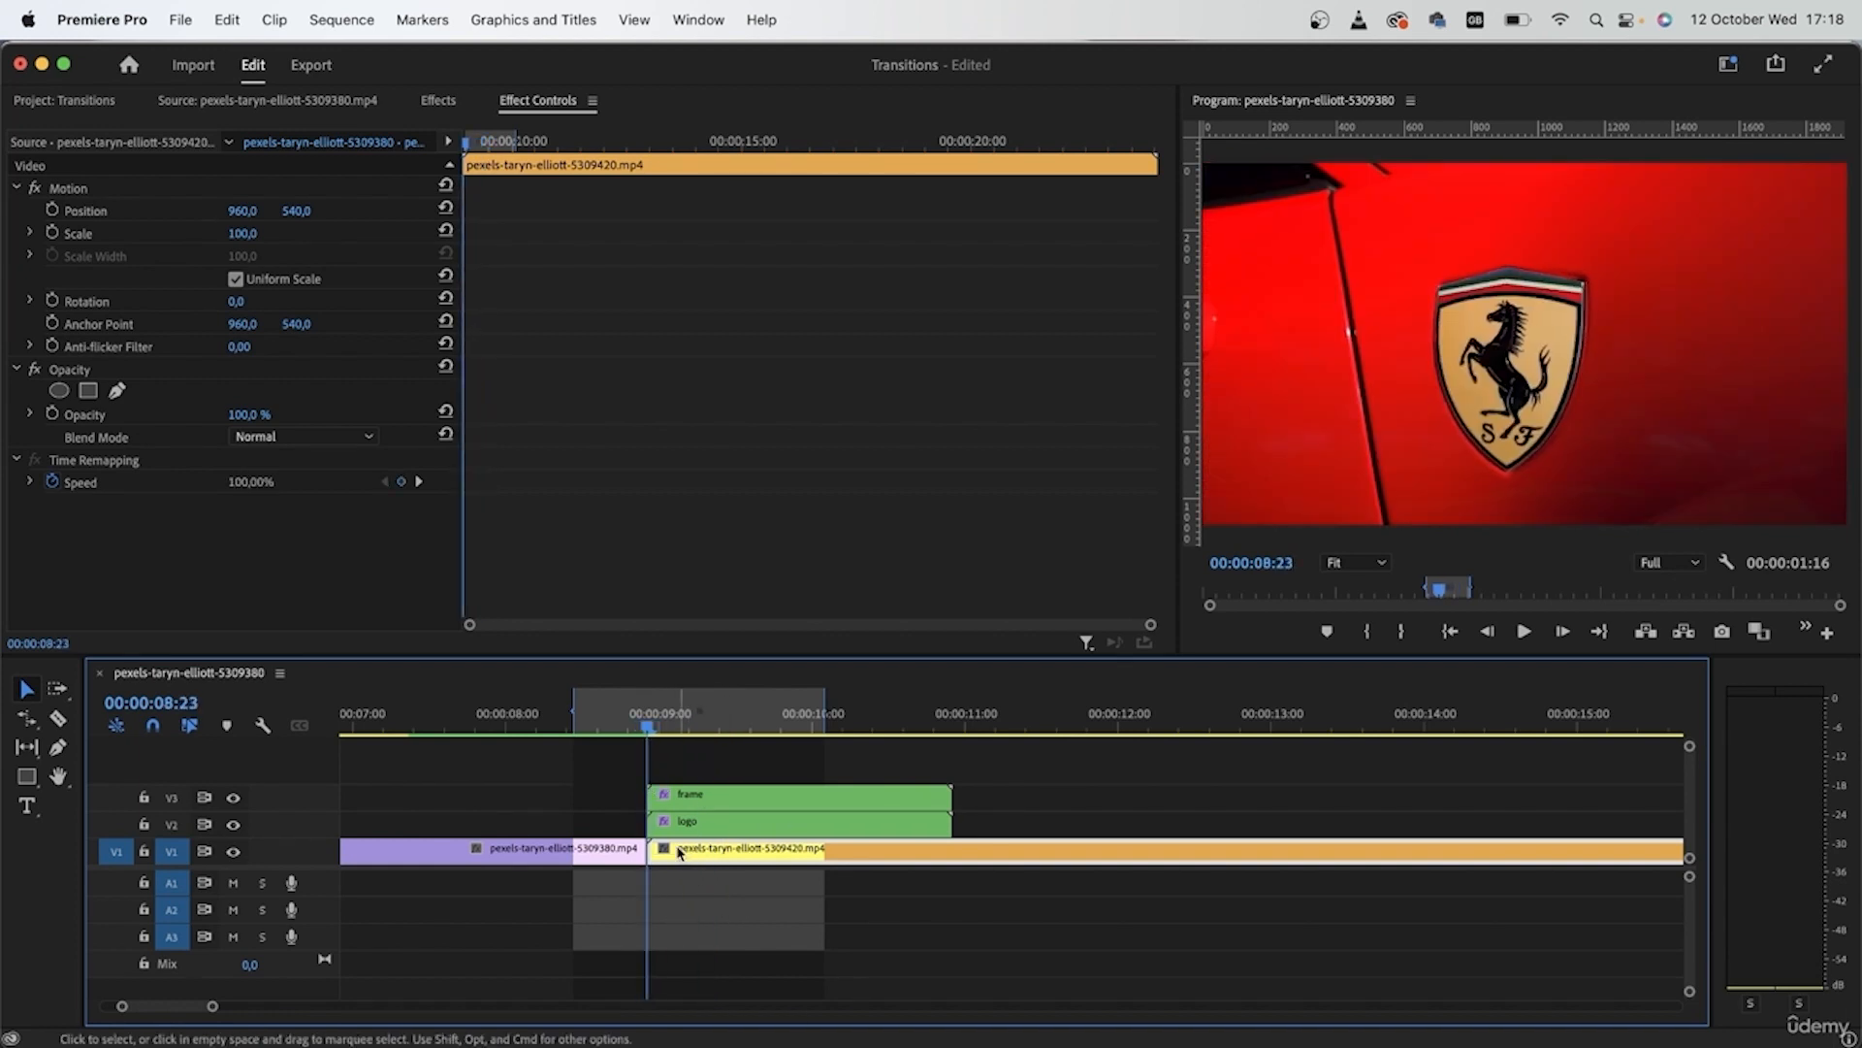
pyautogui.click(427, 100)
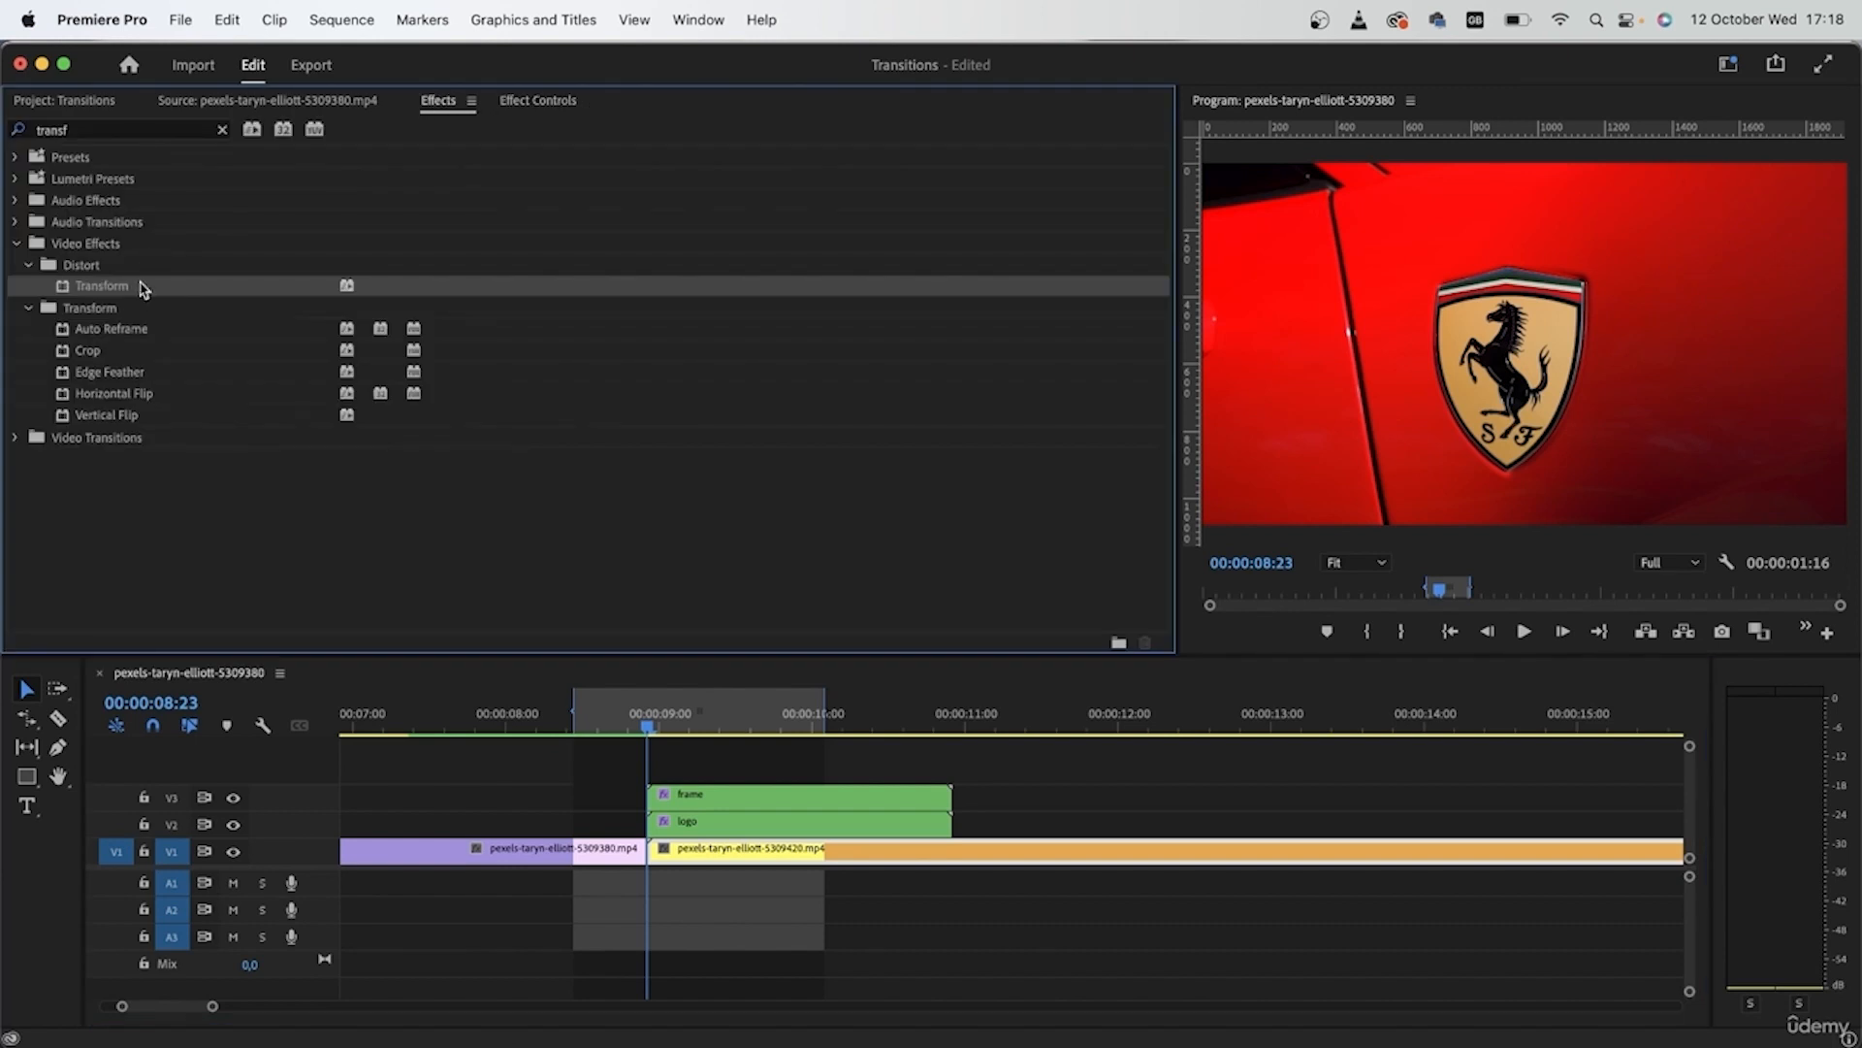
pyautogui.moveTo(124, 298); pyautogui.dragTo(721, 858)
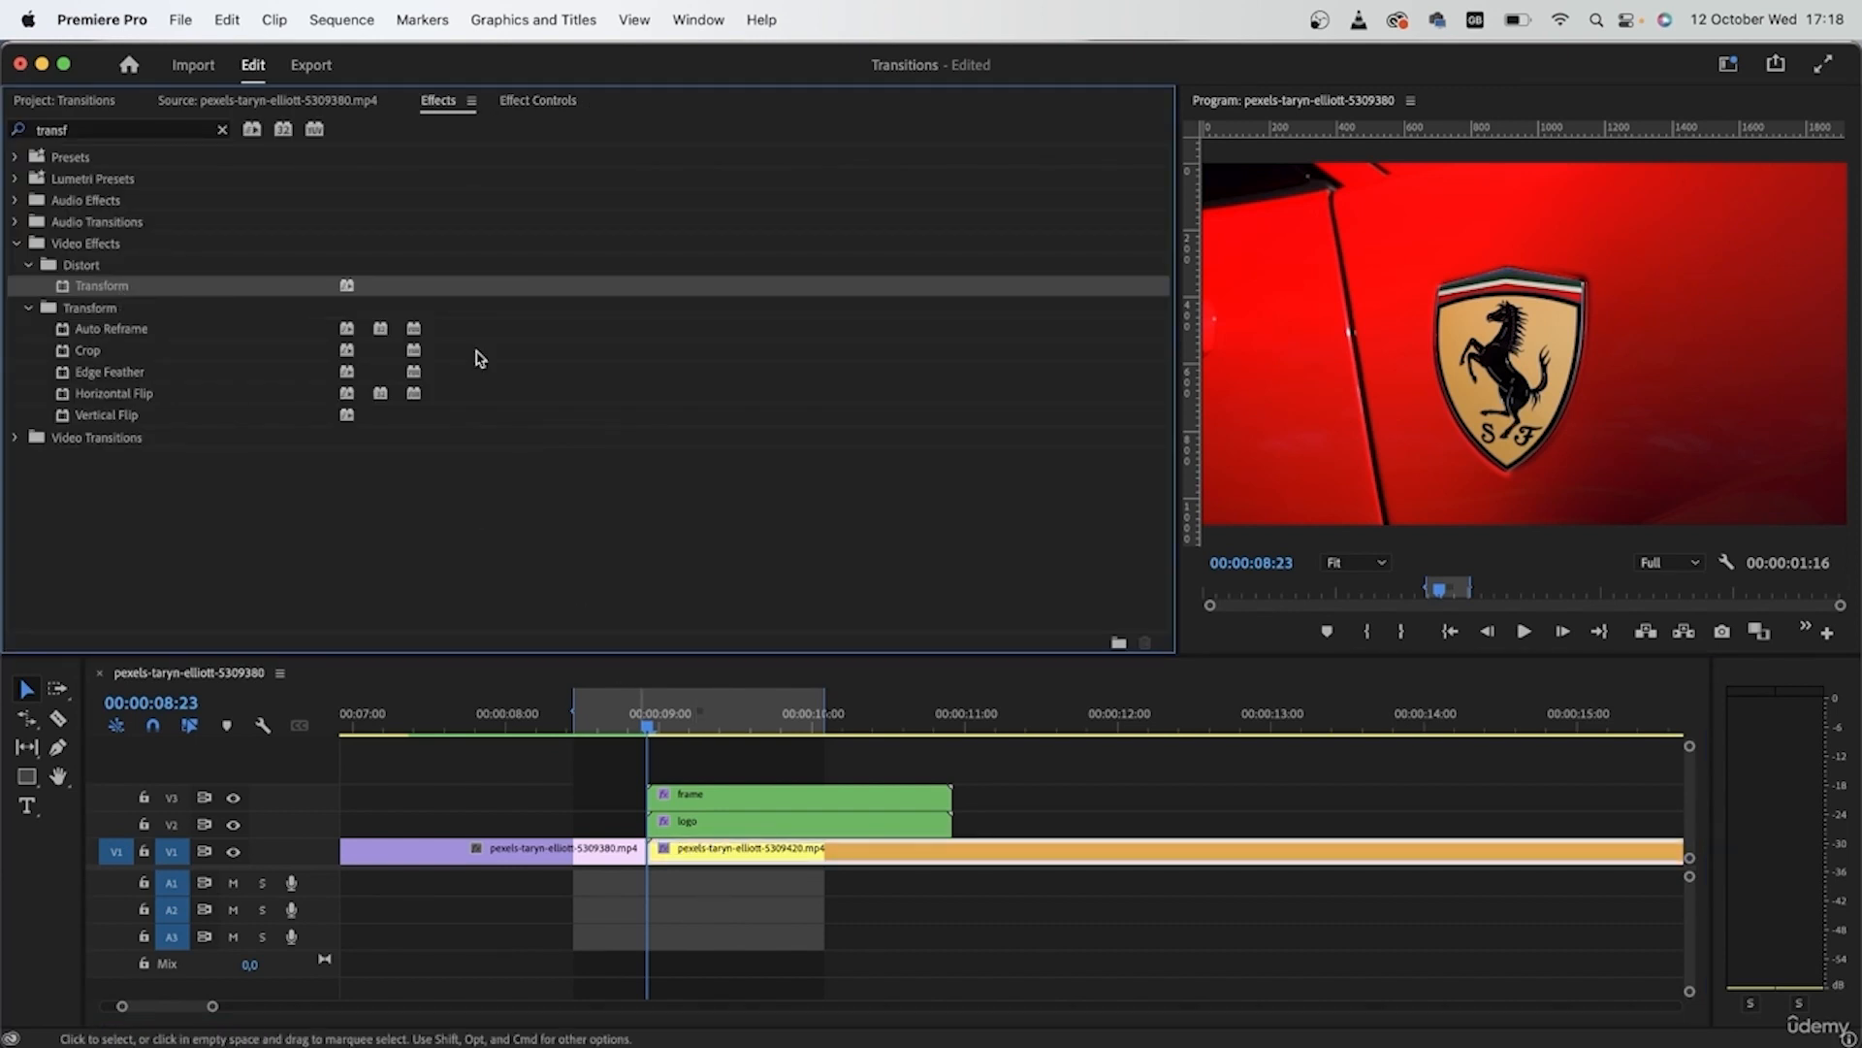
# Enable Scale keyframing in the 5309420 clip's Transform effect, with a first keyframe of 100 at the clip's start
pyautogui.click(511, 101)
pyautogui.scroll(-5, 594, 524)
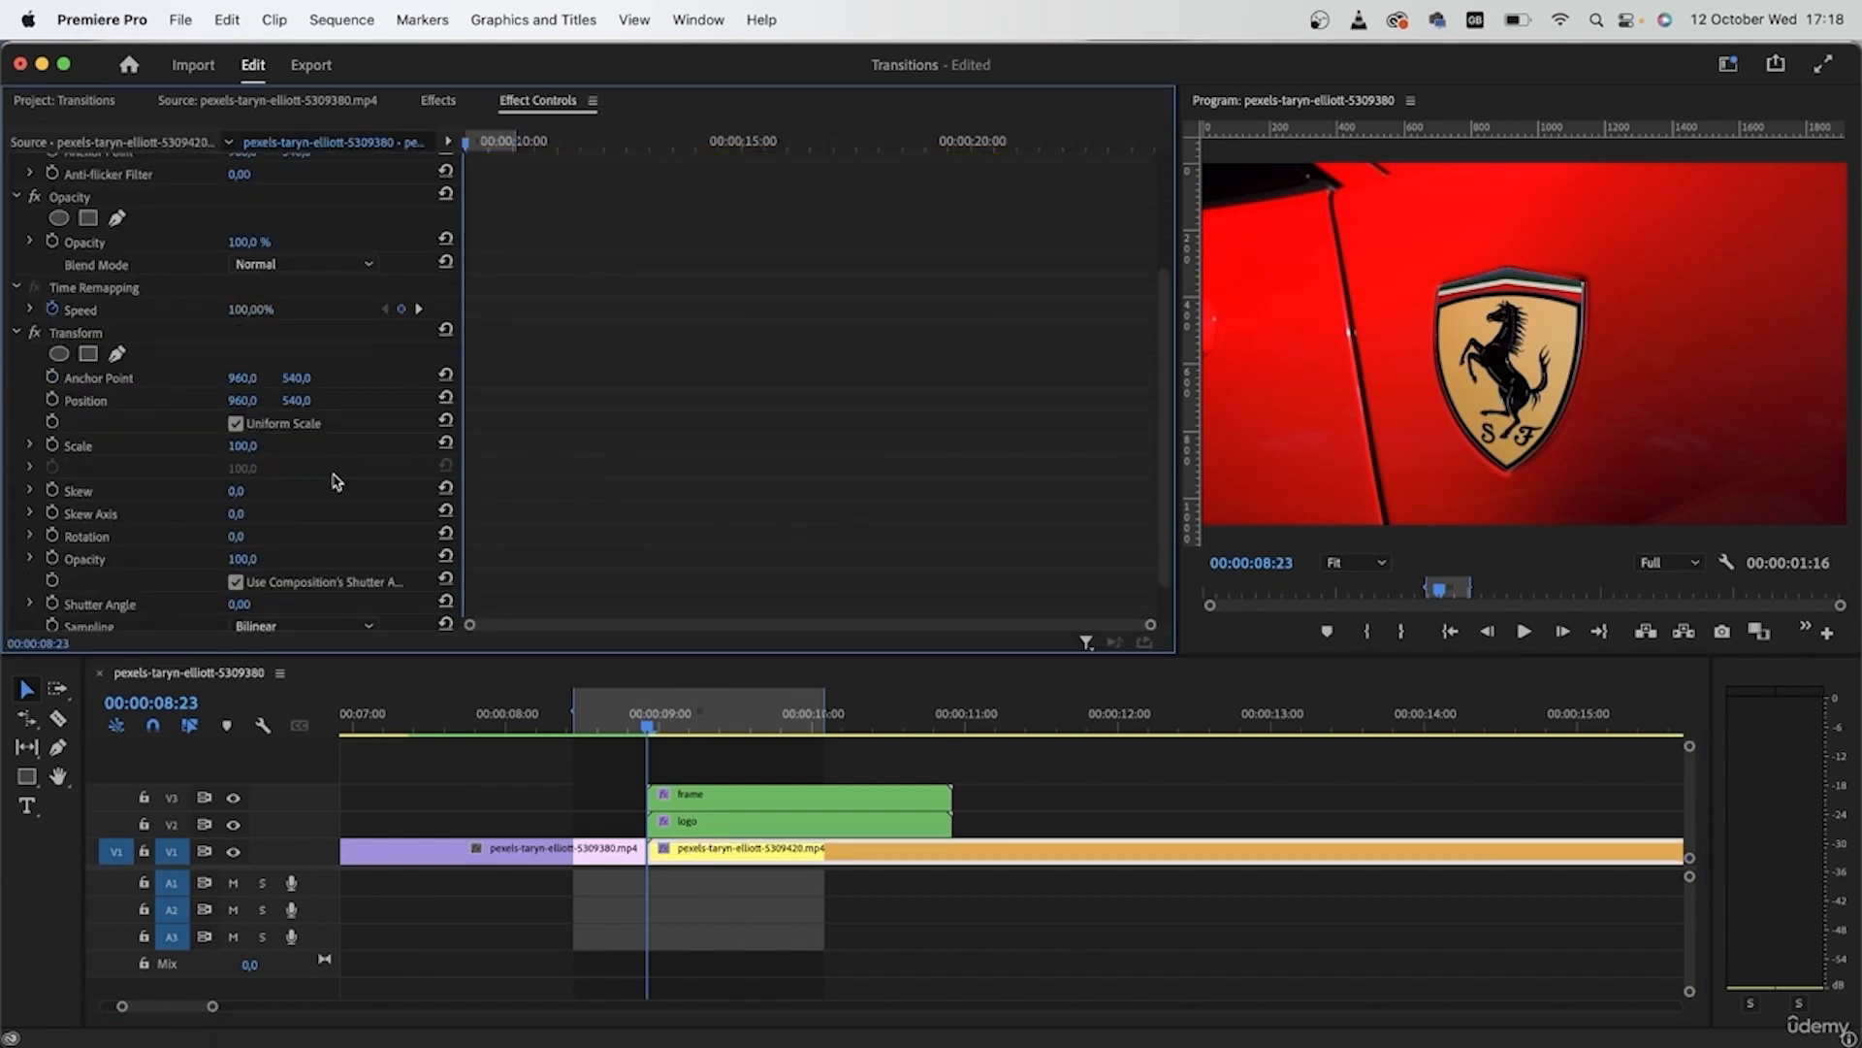
pyautogui.click(50, 445)
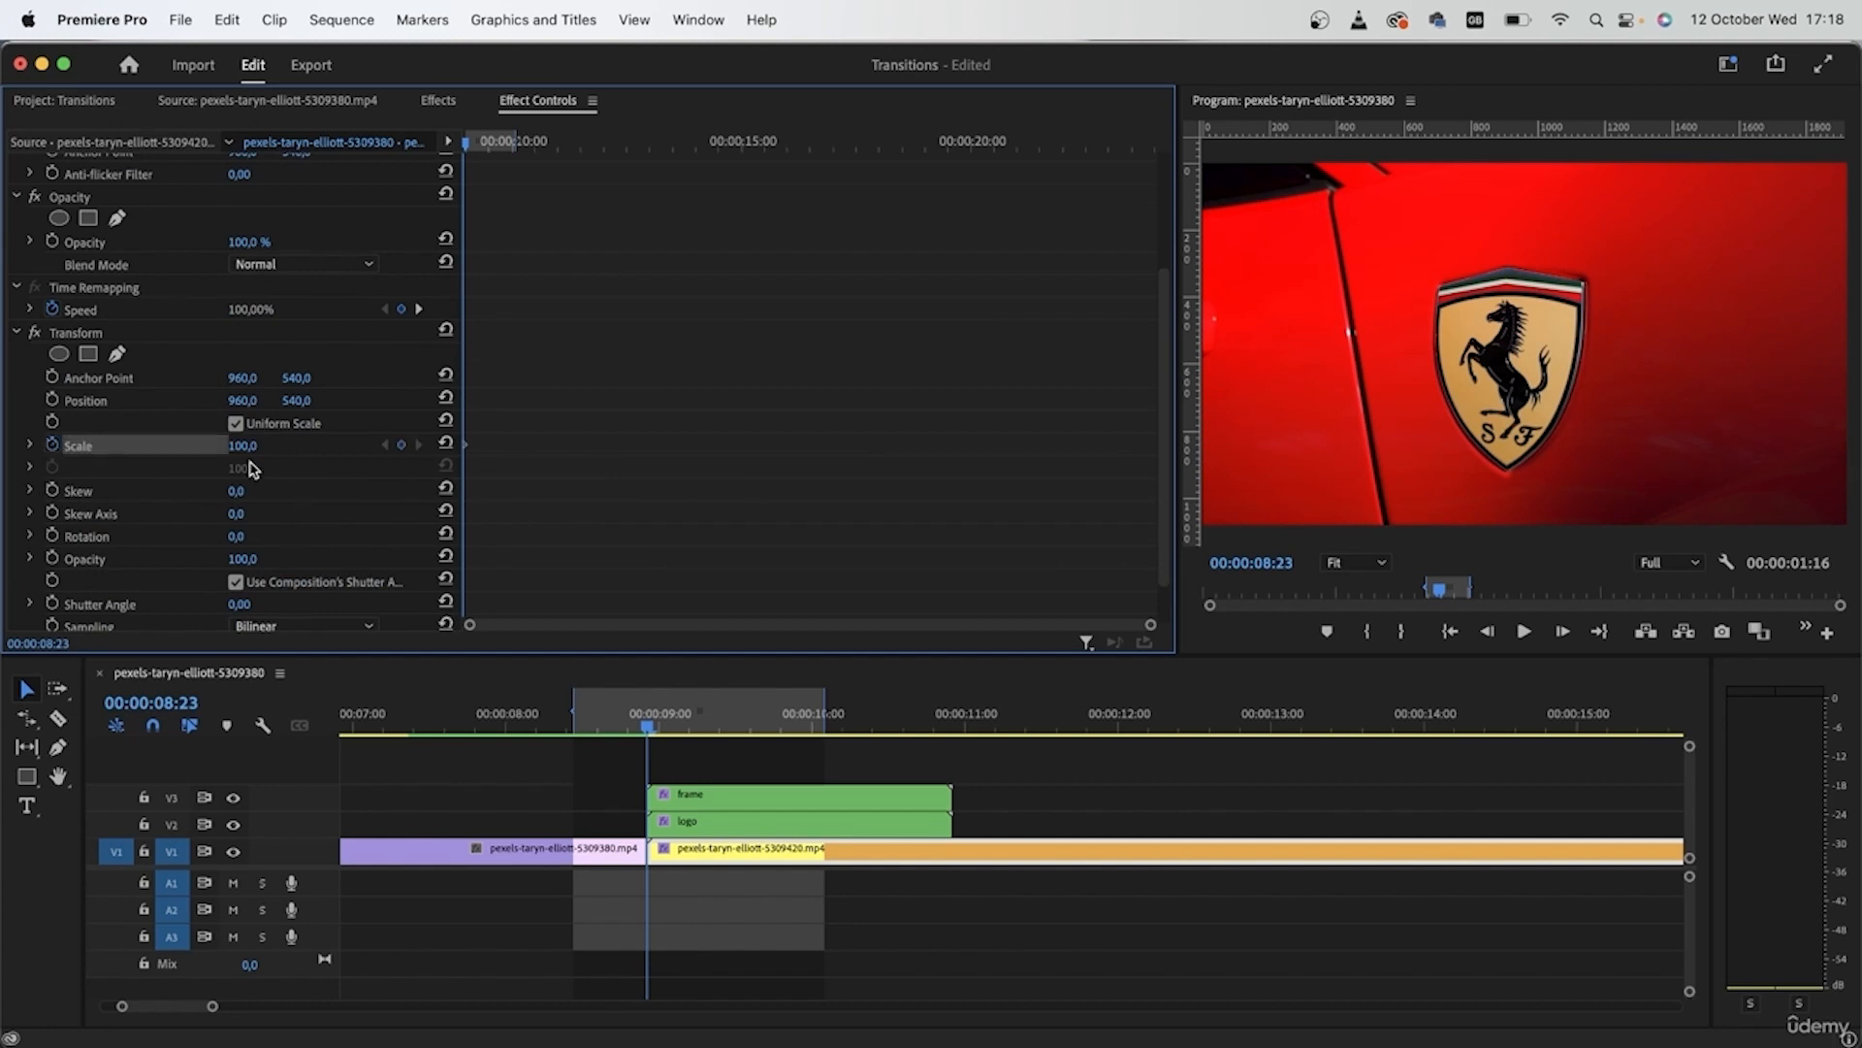
# Move the 5309420 clip's Transform Scale keyframe to 00:00:09:18 and trim the ends of the frame and logo clips to that time
pyautogui.moveTo(469, 141); pyautogui.dragTo(500, 142)
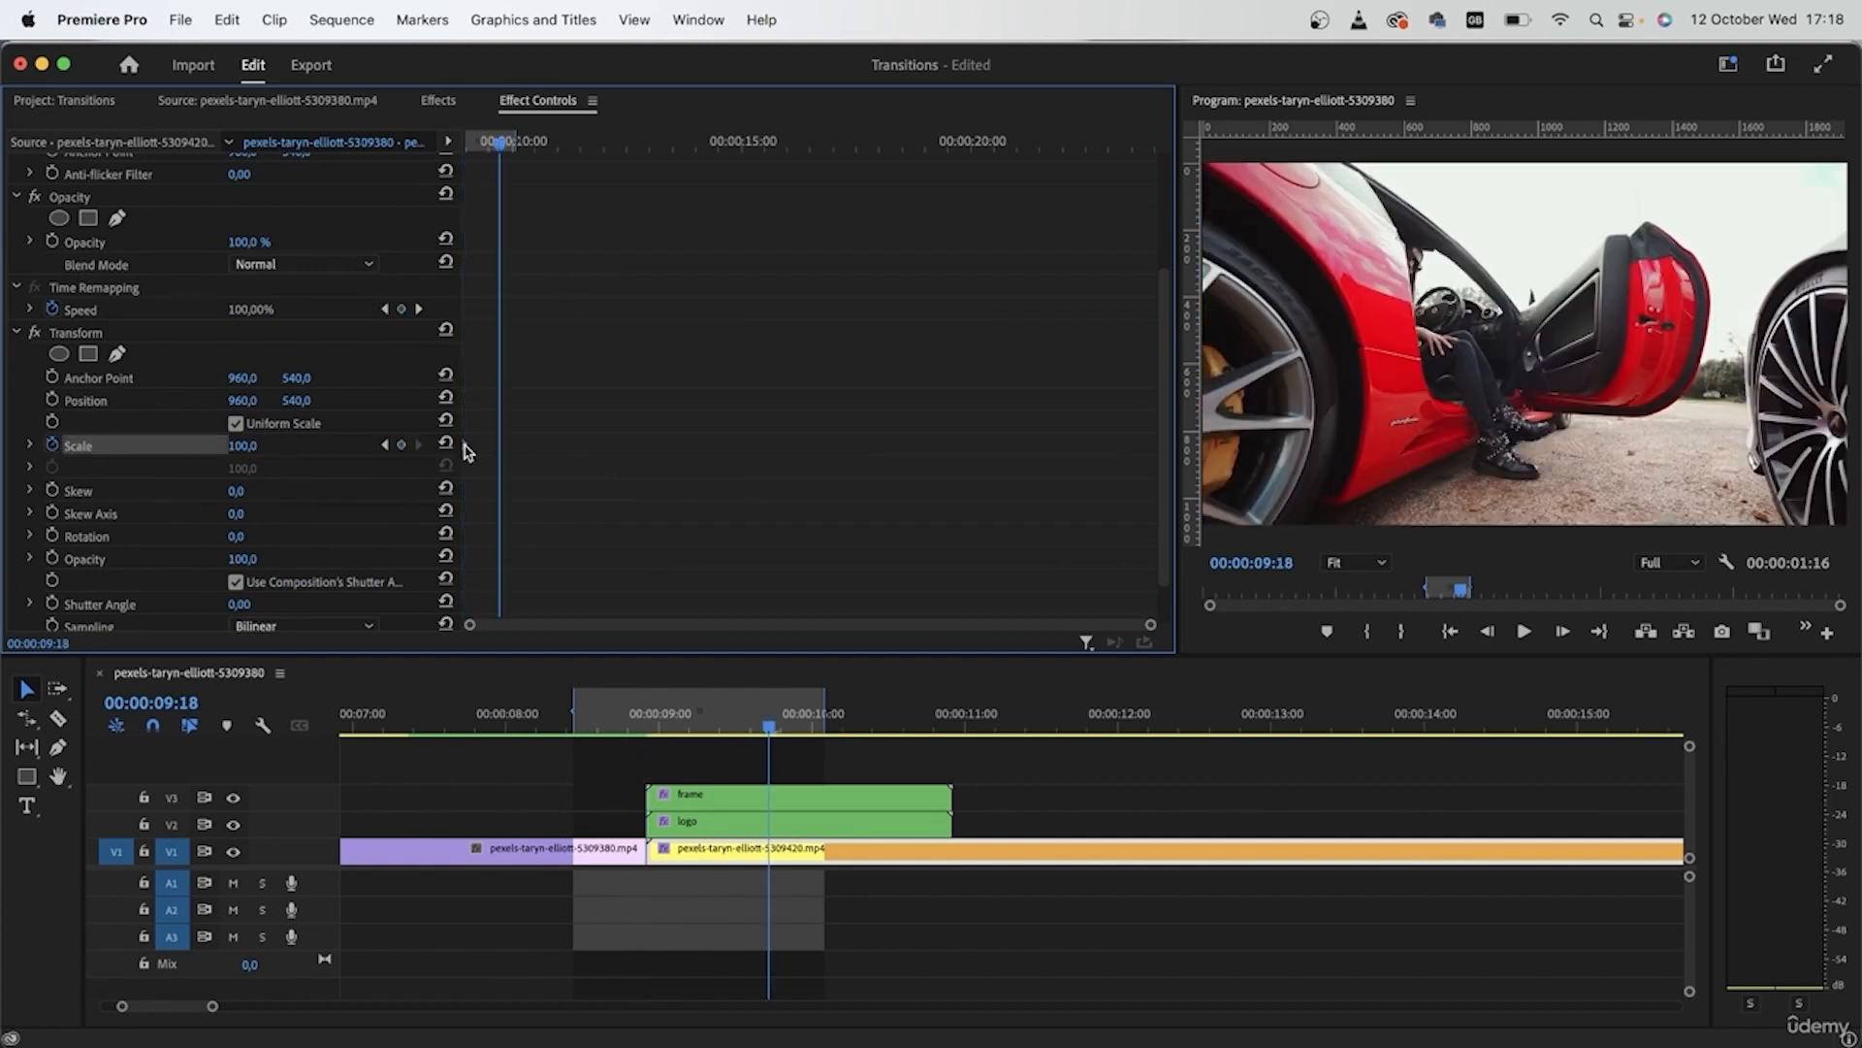
pyautogui.moveTo(465, 446); pyautogui.dragTo(495, 455)
pyautogui.moveTo(973, 773); pyautogui.dragTo(768, 801)
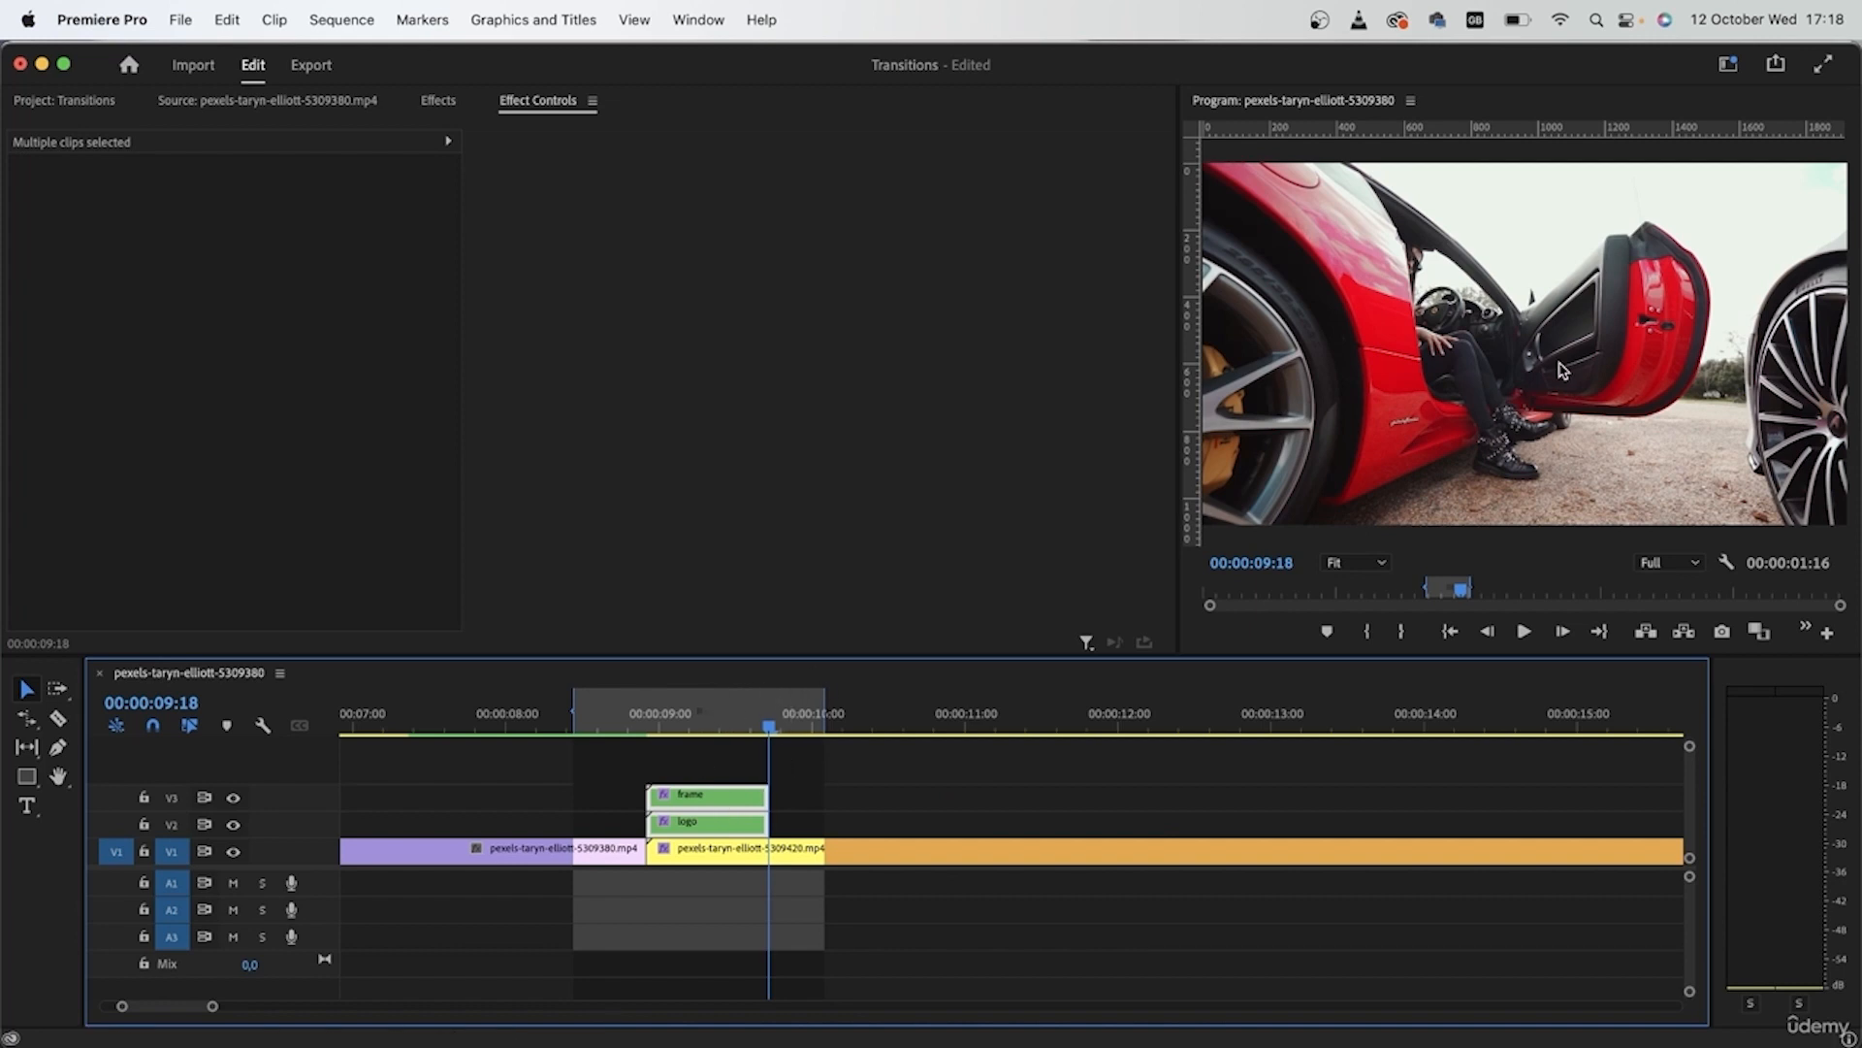
# Add a Transform Scale keyframe of 200 at the start of the 5309420 clip, 00:00:08:23, and play the transition
pyautogui.click(841, 853)
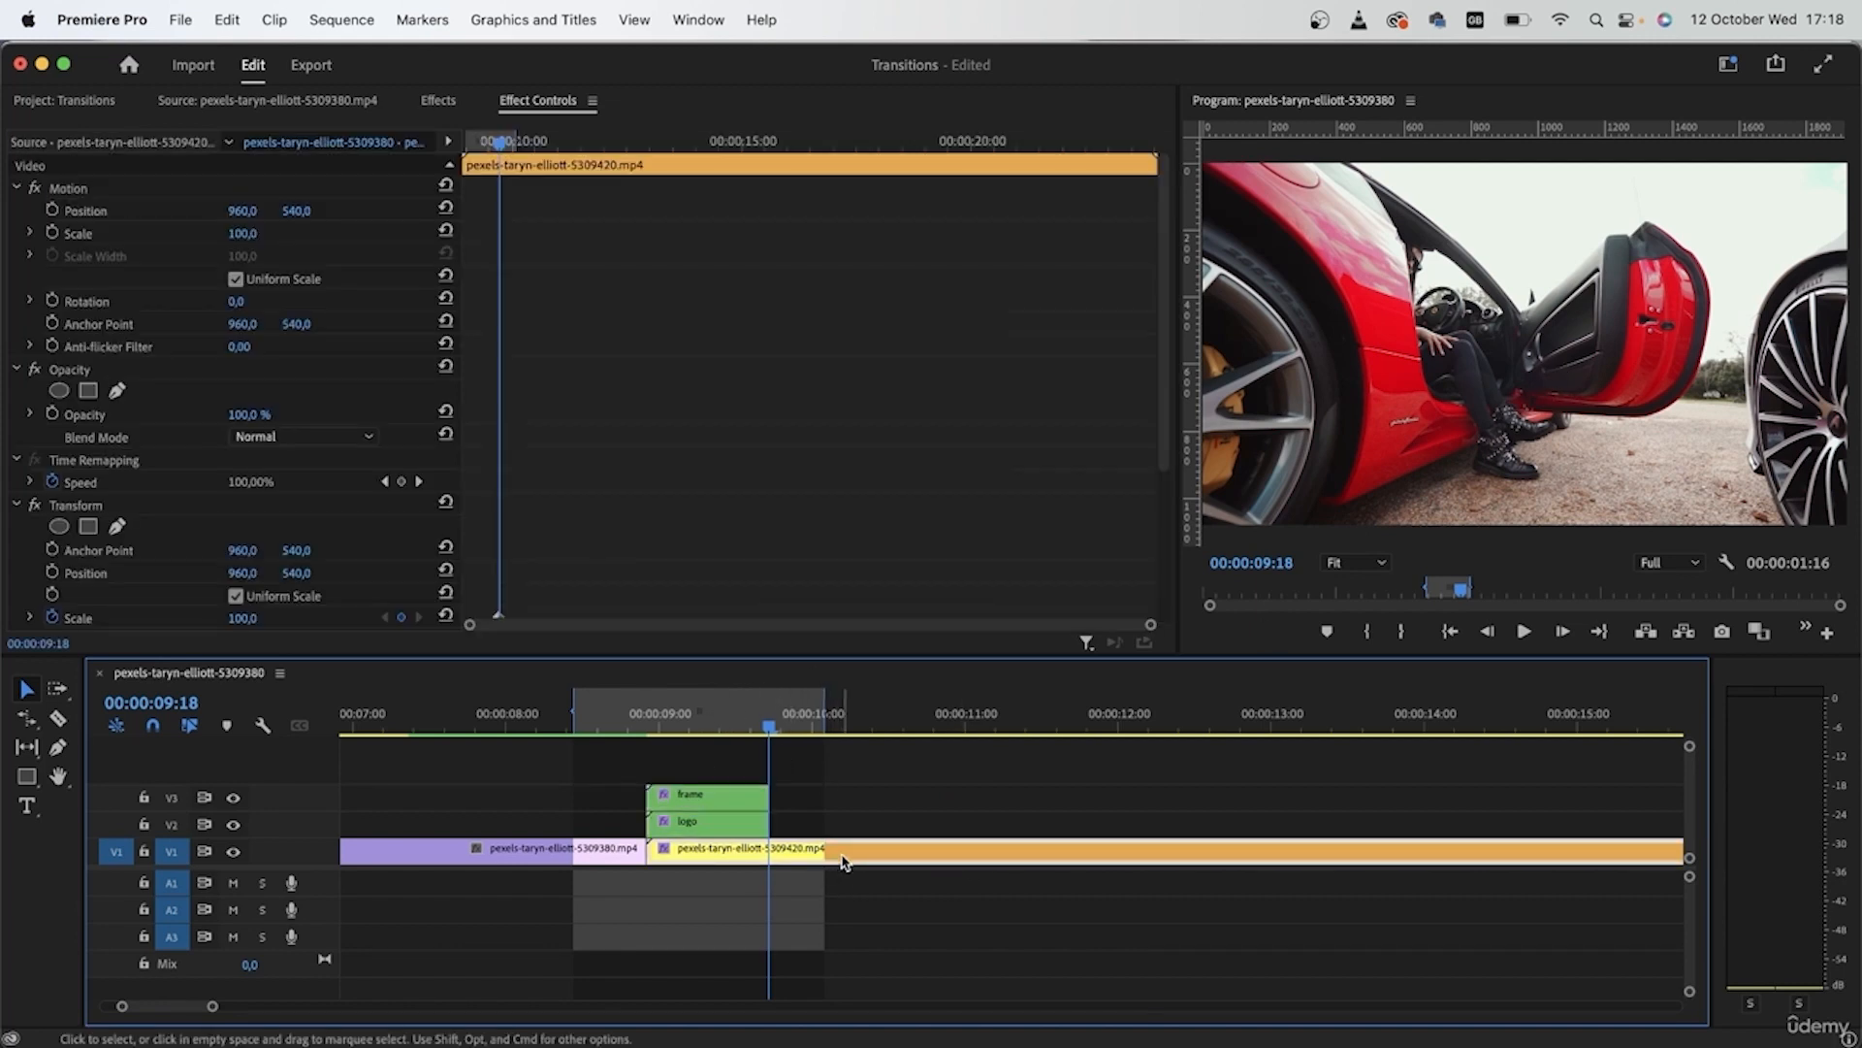
pyautogui.scroll(-5, 543, 524)
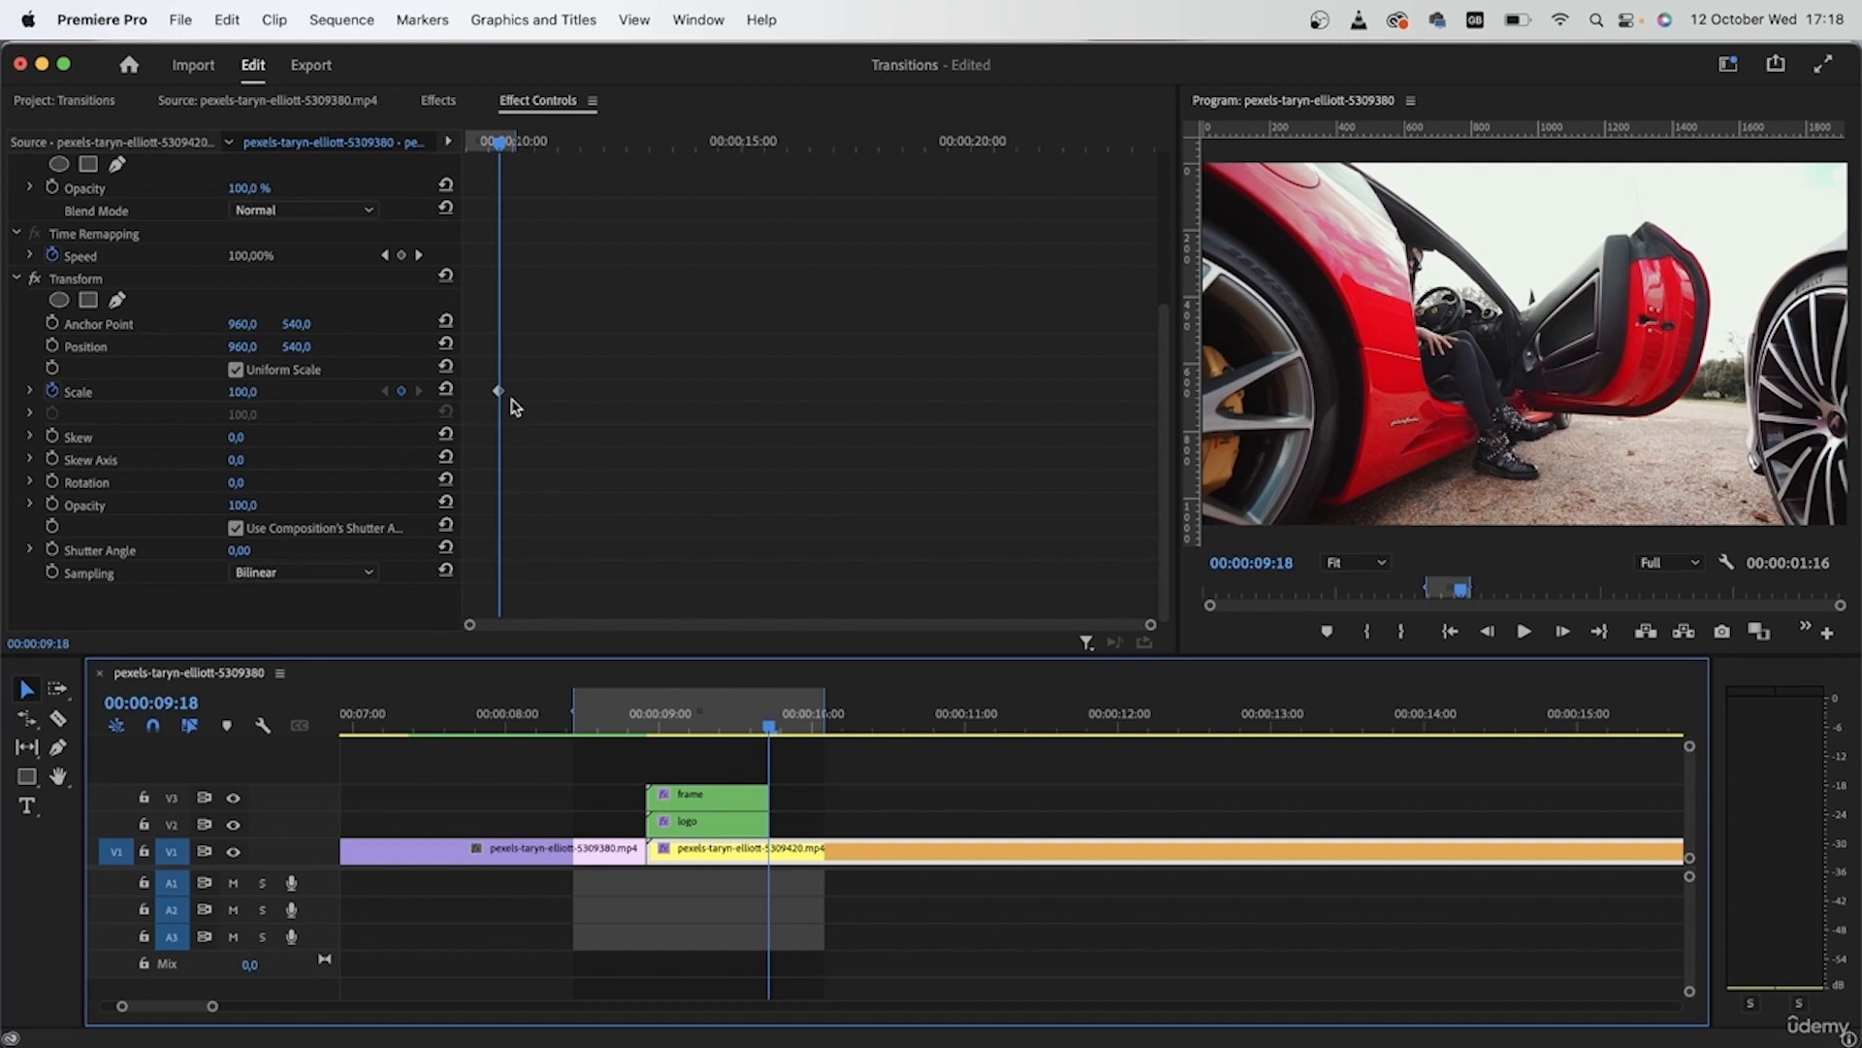
pyautogui.moveTo(501, 139); pyautogui.dragTo(463, 146)
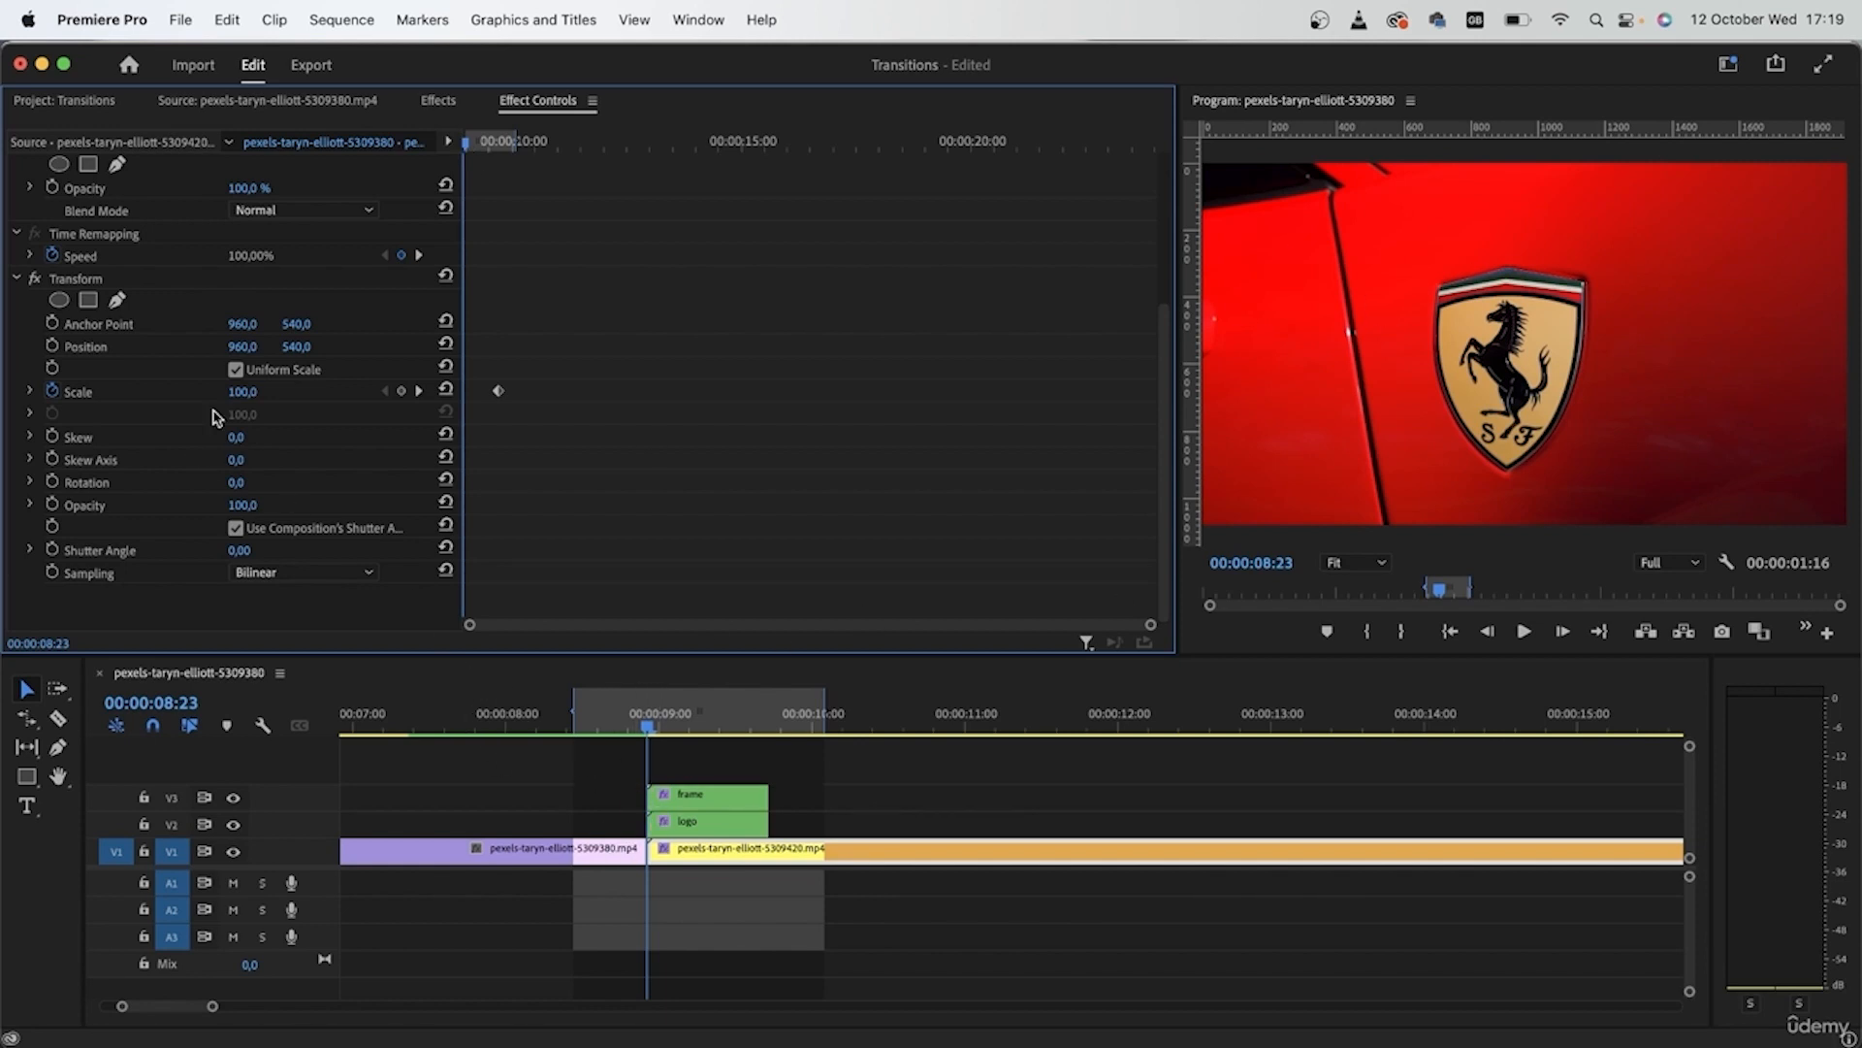
pyautogui.click(237, 392)
pyautogui.write('200')
pyautogui.press('Return')
pyautogui.press('space')
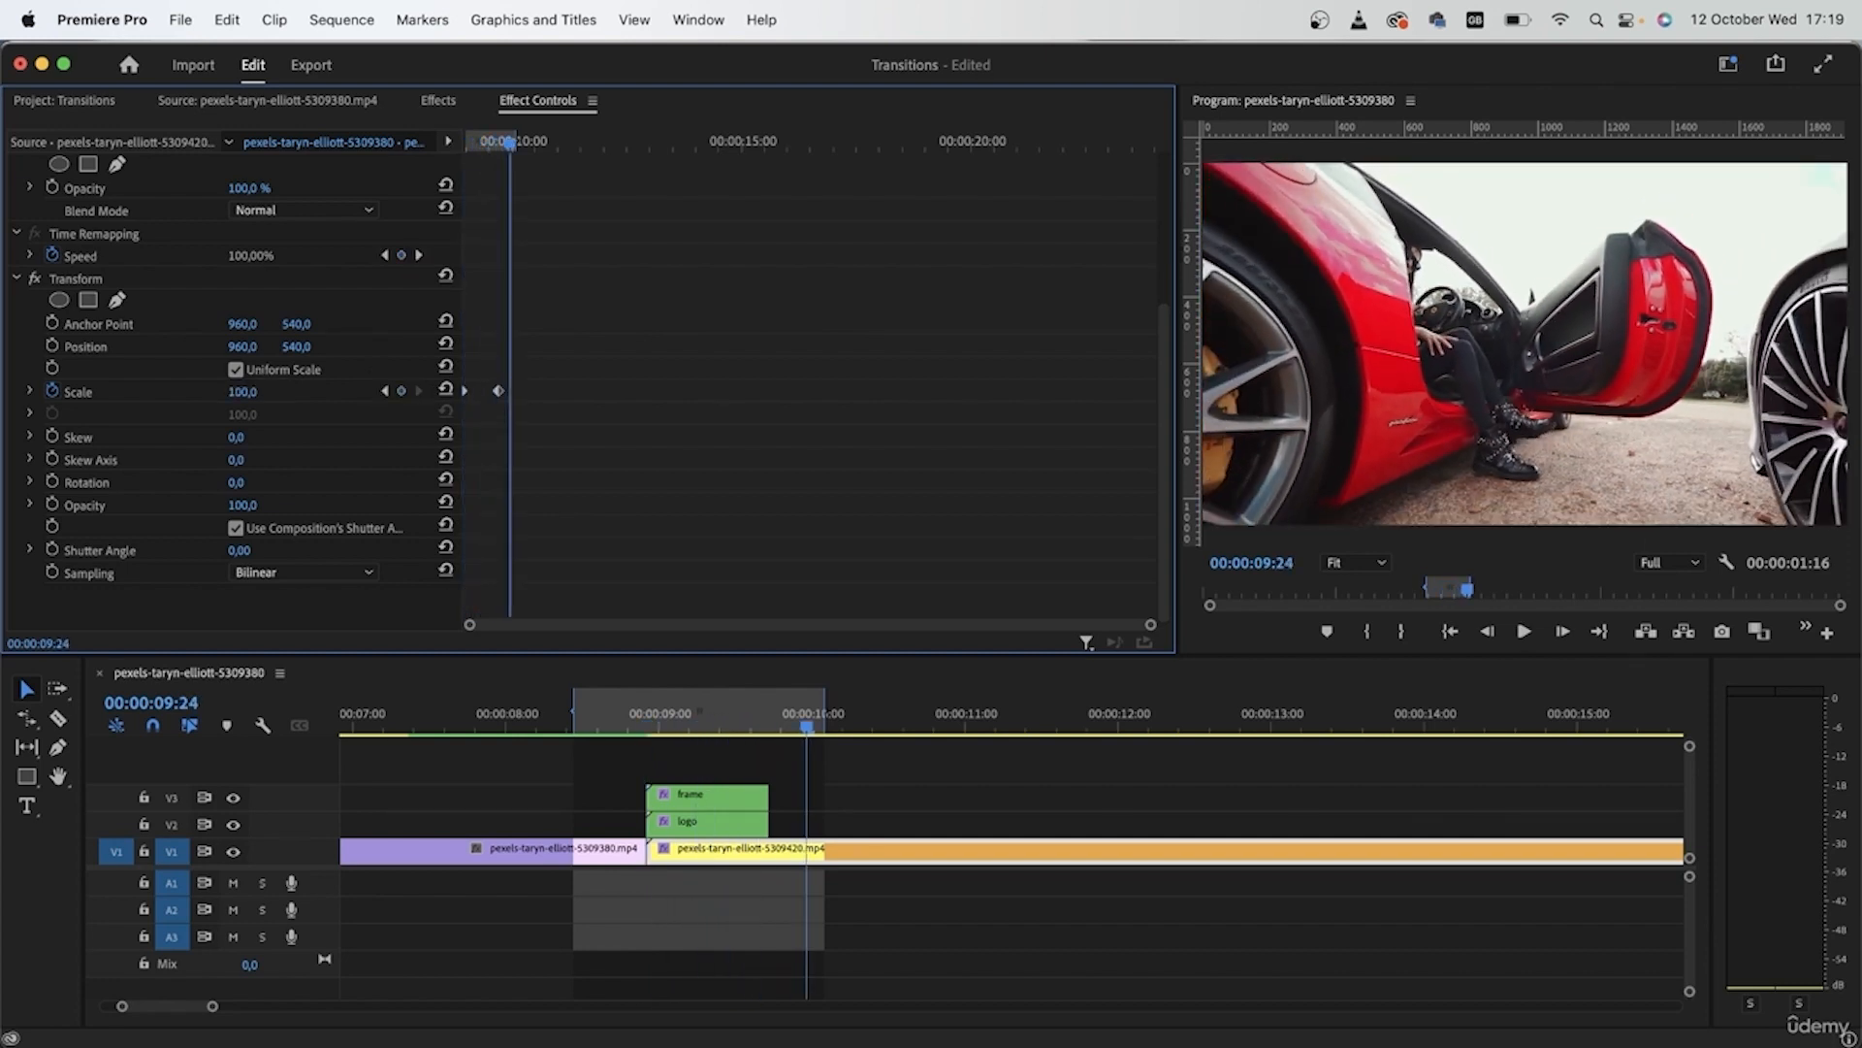
# Turn off Use Composition's Shutter Angle in the 5309420 clip's Transform effect and set its Shutter Angle to 360
pyautogui.moveTo(763, 730); pyautogui.dragTo(722, 776)
pyautogui.click(235, 529)
pyautogui.moveTo(243, 550); pyautogui.dragTo(582, 550)
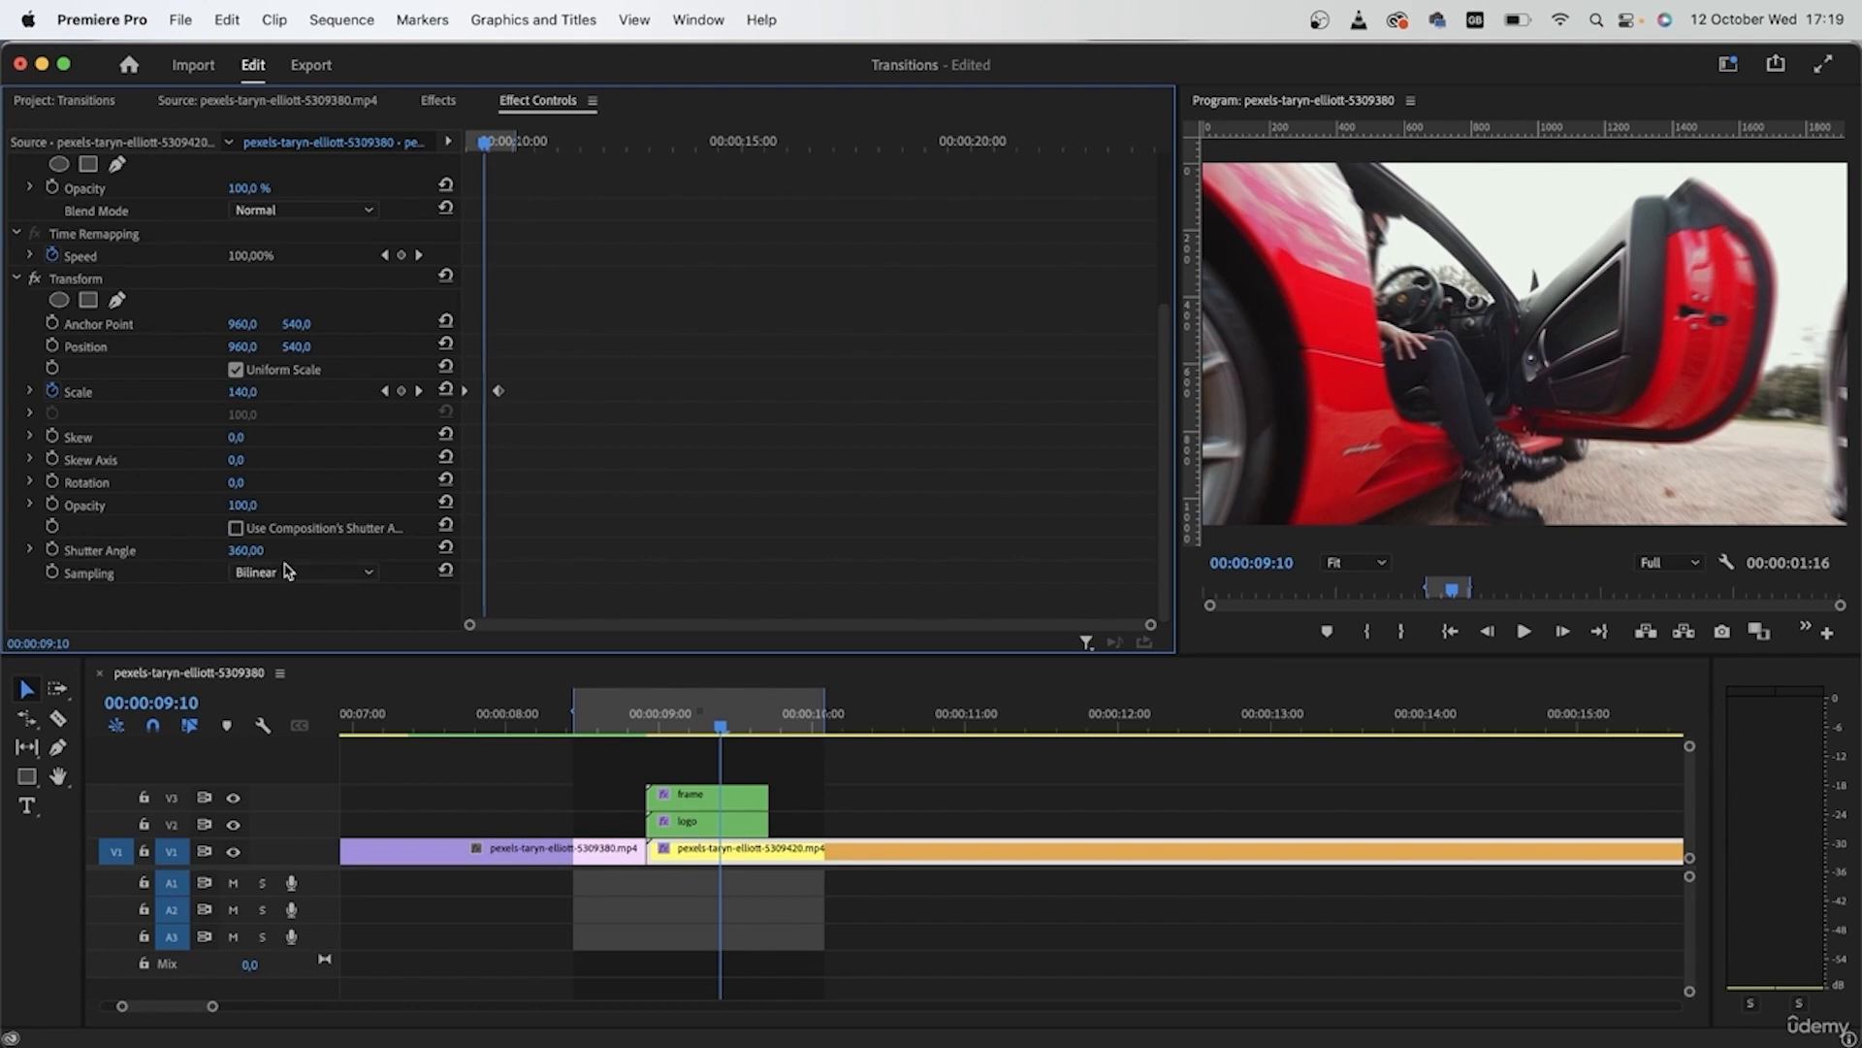
# Enable Rotation keyframing in the 5309420 clip's Transform effect and place the 0° keyframe at 00:00:09:18
pyautogui.click(720, 728)
pyautogui.moveTo(721, 734); pyautogui.dragTo(648, 742)
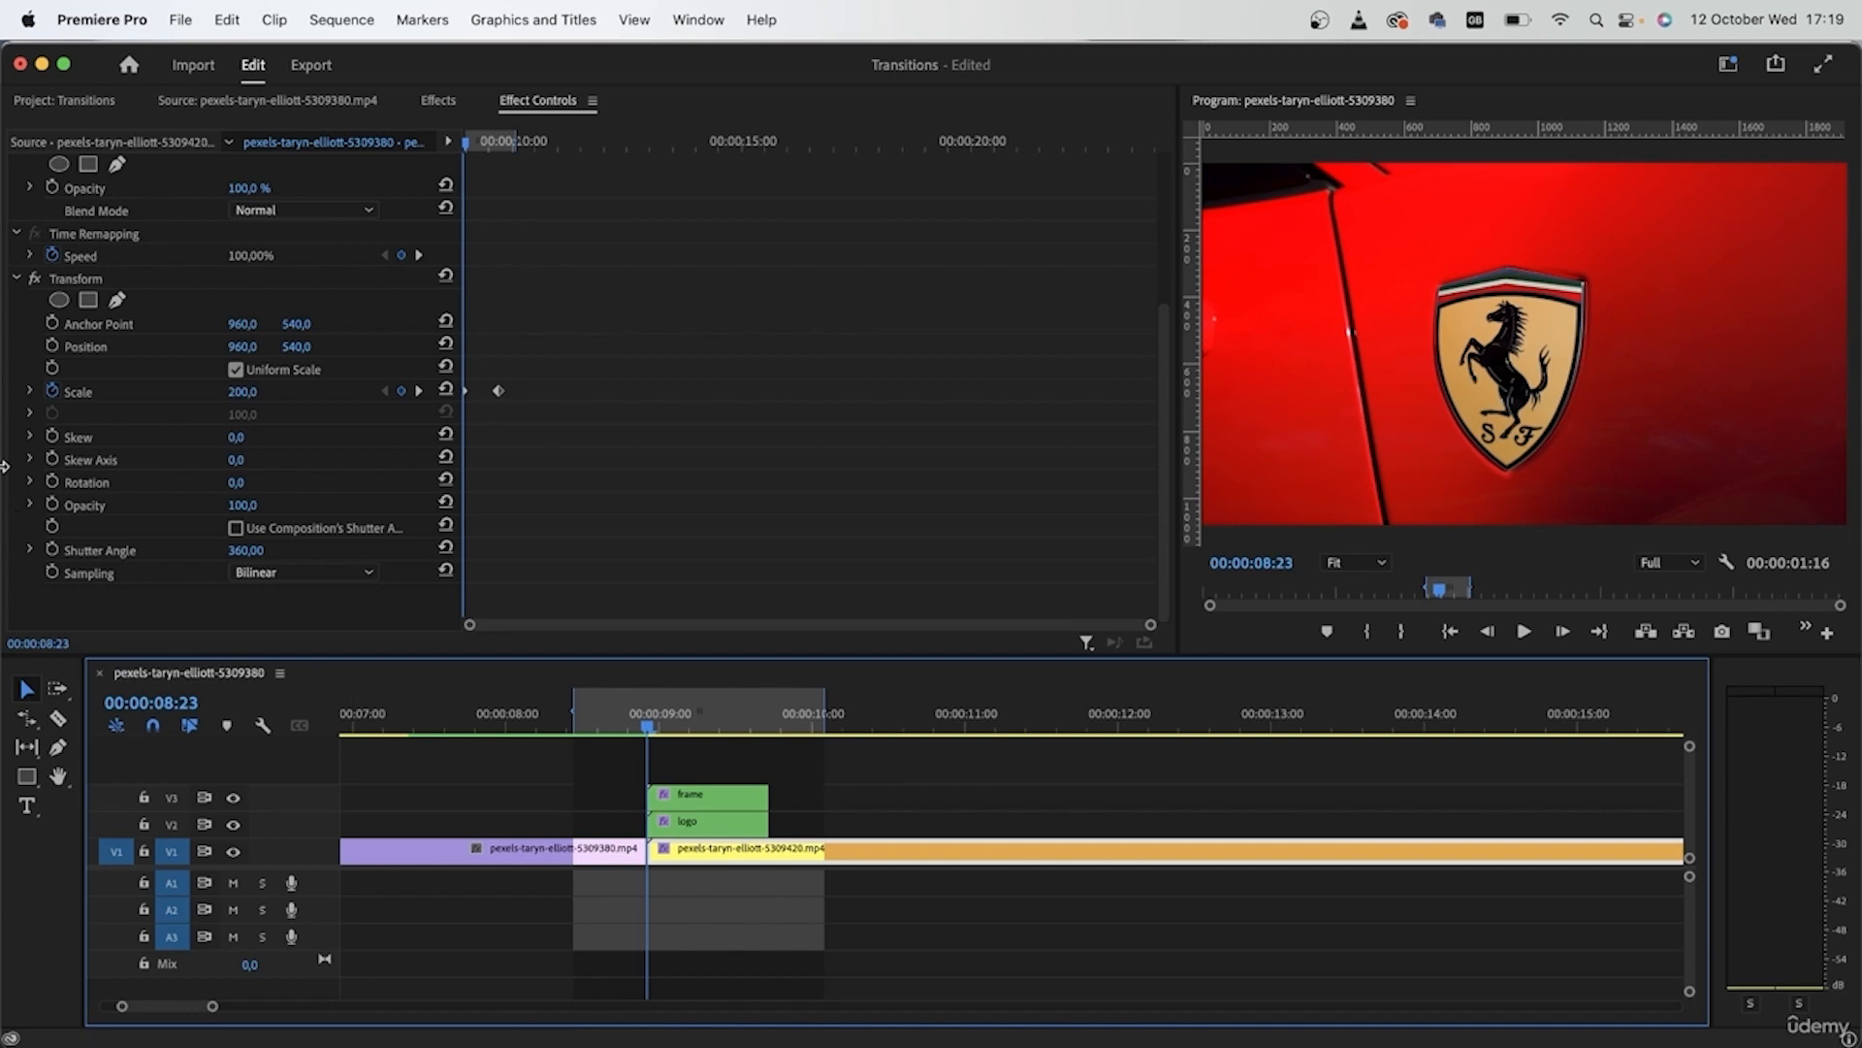
pyautogui.click(48, 484)
pyautogui.moveTo(466, 482); pyautogui.dragTo(499, 481)
pyautogui.moveTo(540, 353); pyautogui.dragTo(480, 516)
pyautogui.click(335, 492)
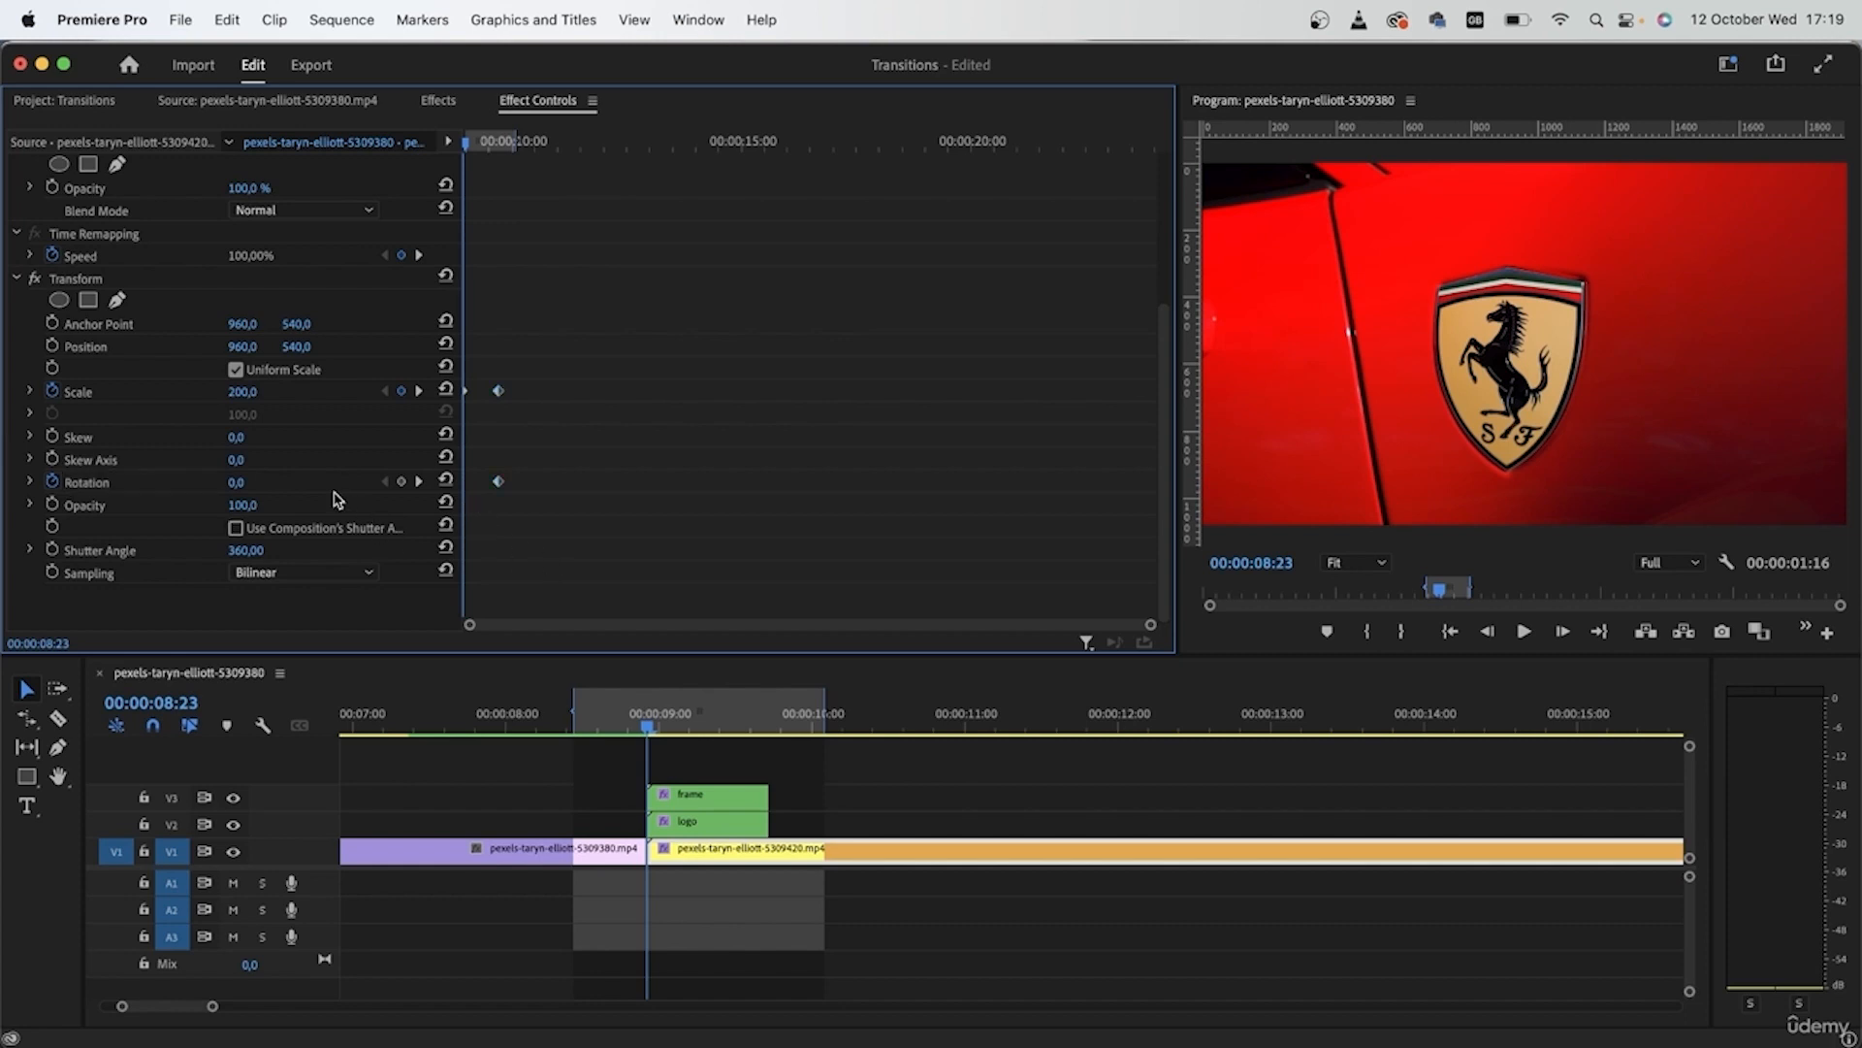
# Set the Transform Rotation to 90° at the 5309420 clip's start and scrub through the spinning transition
pyautogui.click(230, 482)
pyautogui.write('90')
pyautogui.press('Return')
pyautogui.moveTo(647, 726); pyautogui.dragTo(767, 757)
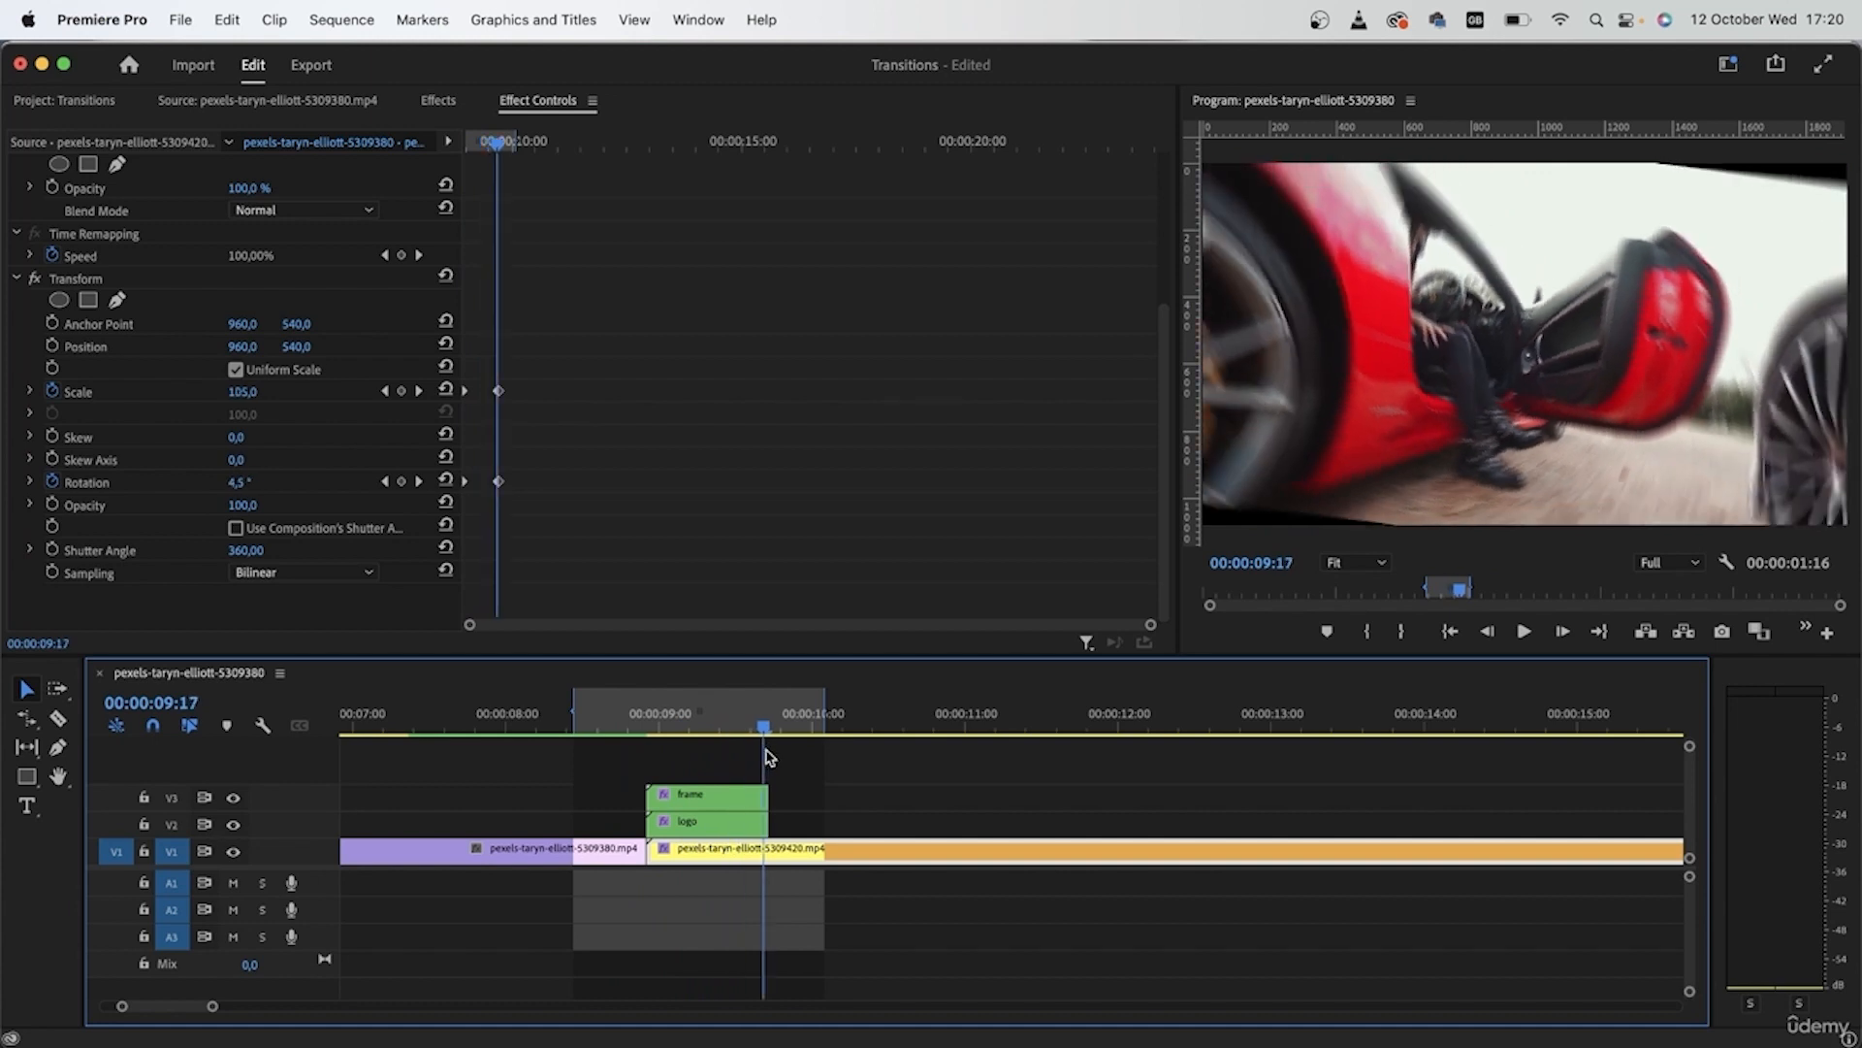
pyautogui.click(714, 729)
pyautogui.moveTo(714, 735)
pyautogui.mouseDown()
pyautogui.moveTo(644, 732)
pyautogui.moveTo(705, 747)
pyautogui.mouseUp()
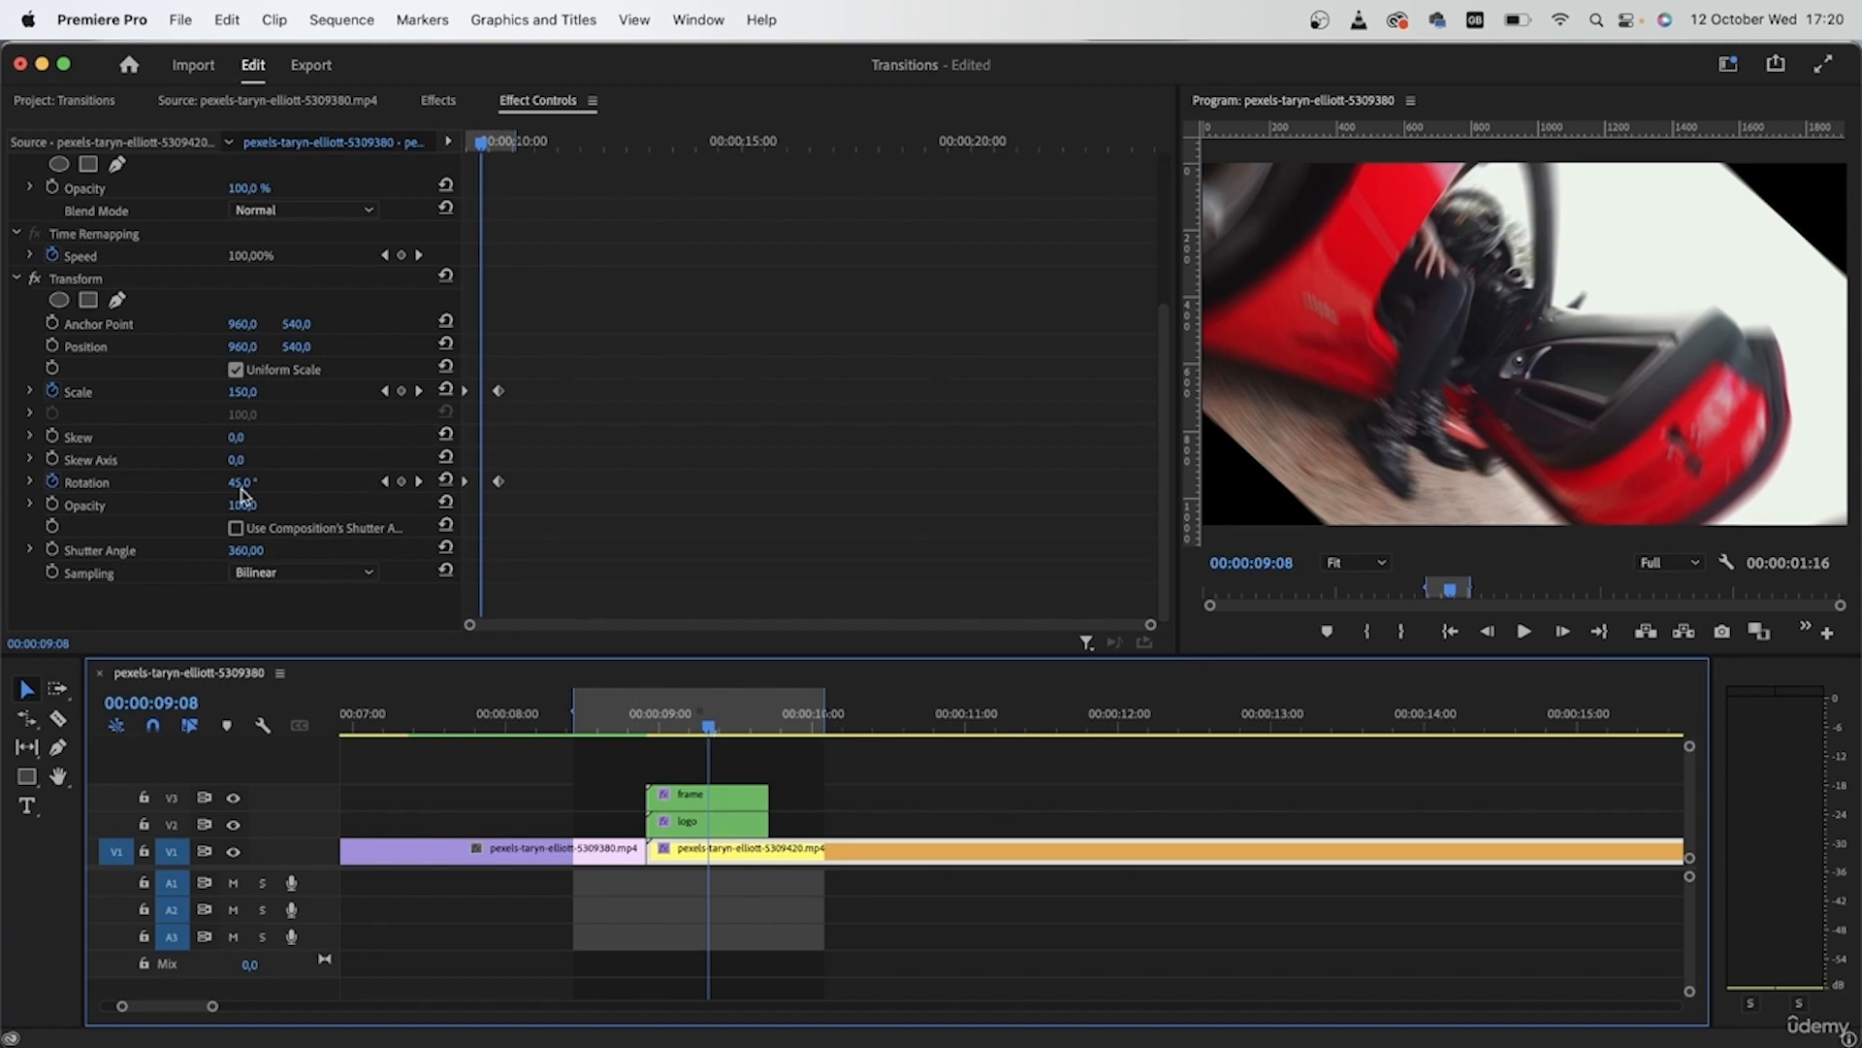
# Return to the 5309420 clip's first Scale keyframe, raise it to 400, and play the transition
pyautogui.click(466, 394)
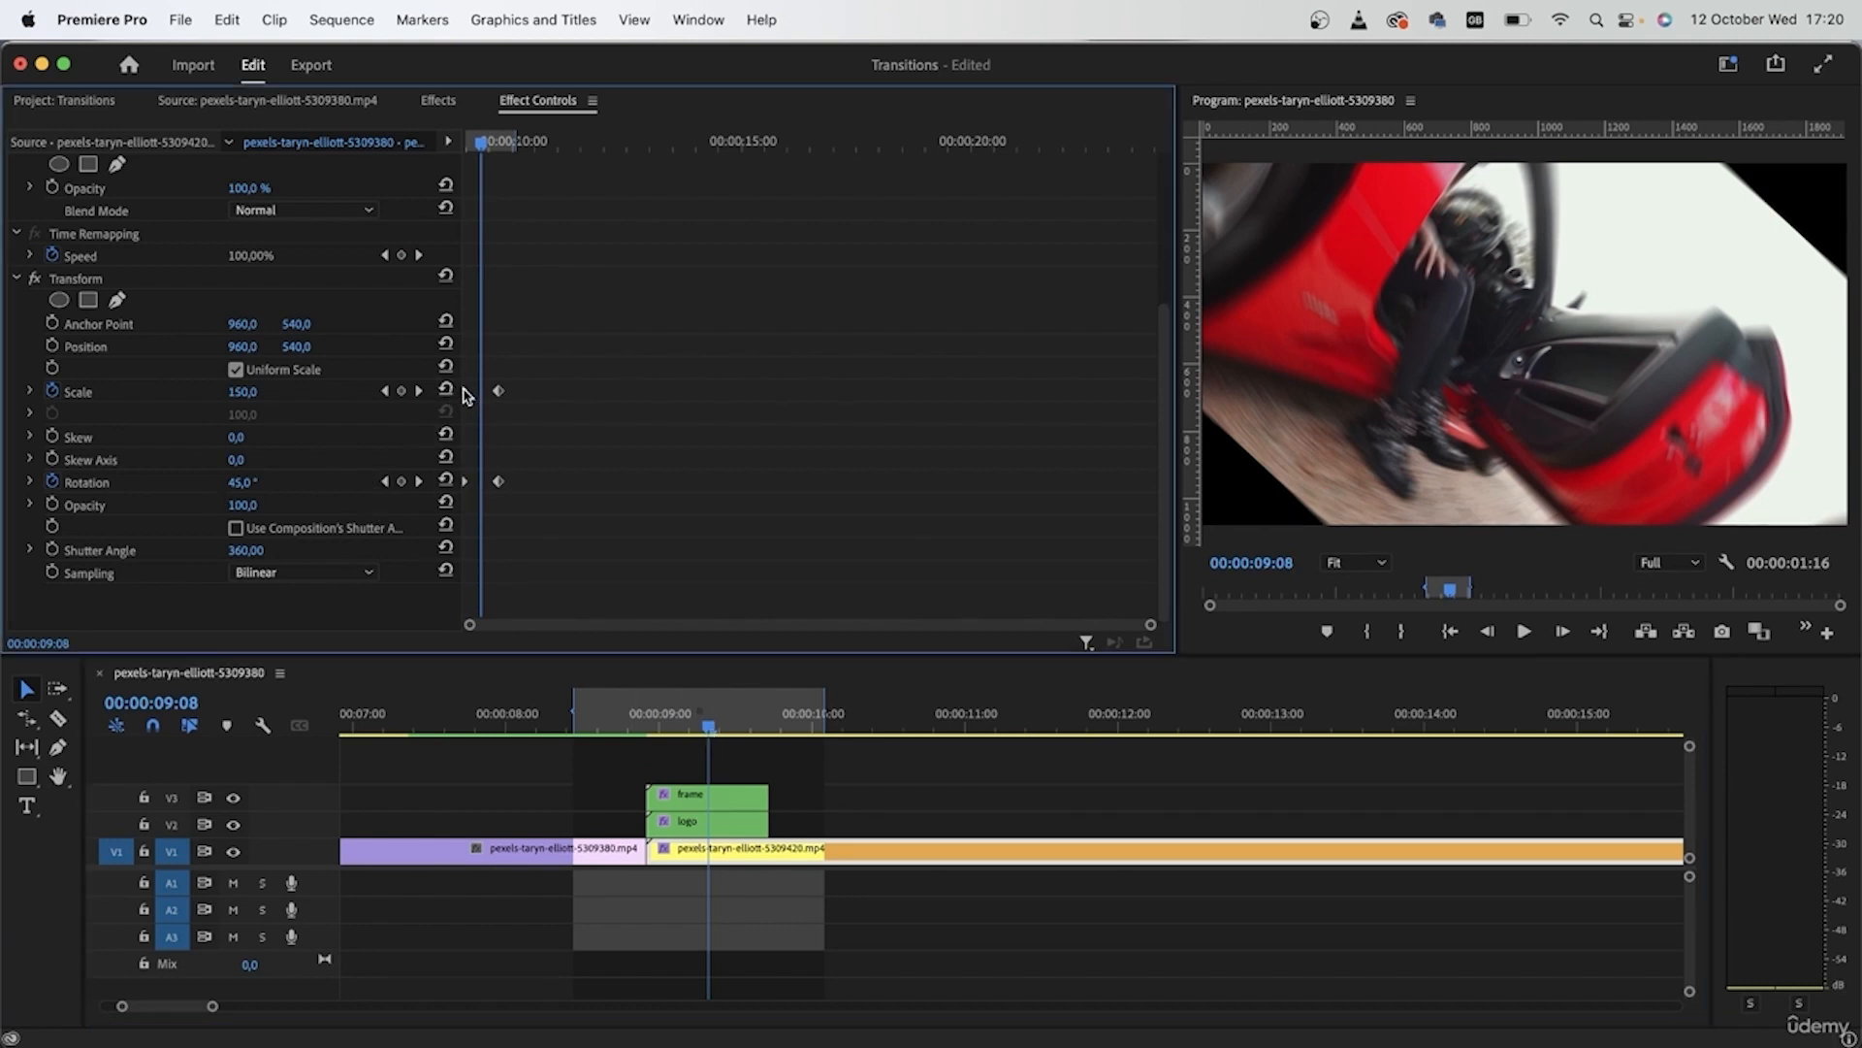
pyautogui.click(385, 392)
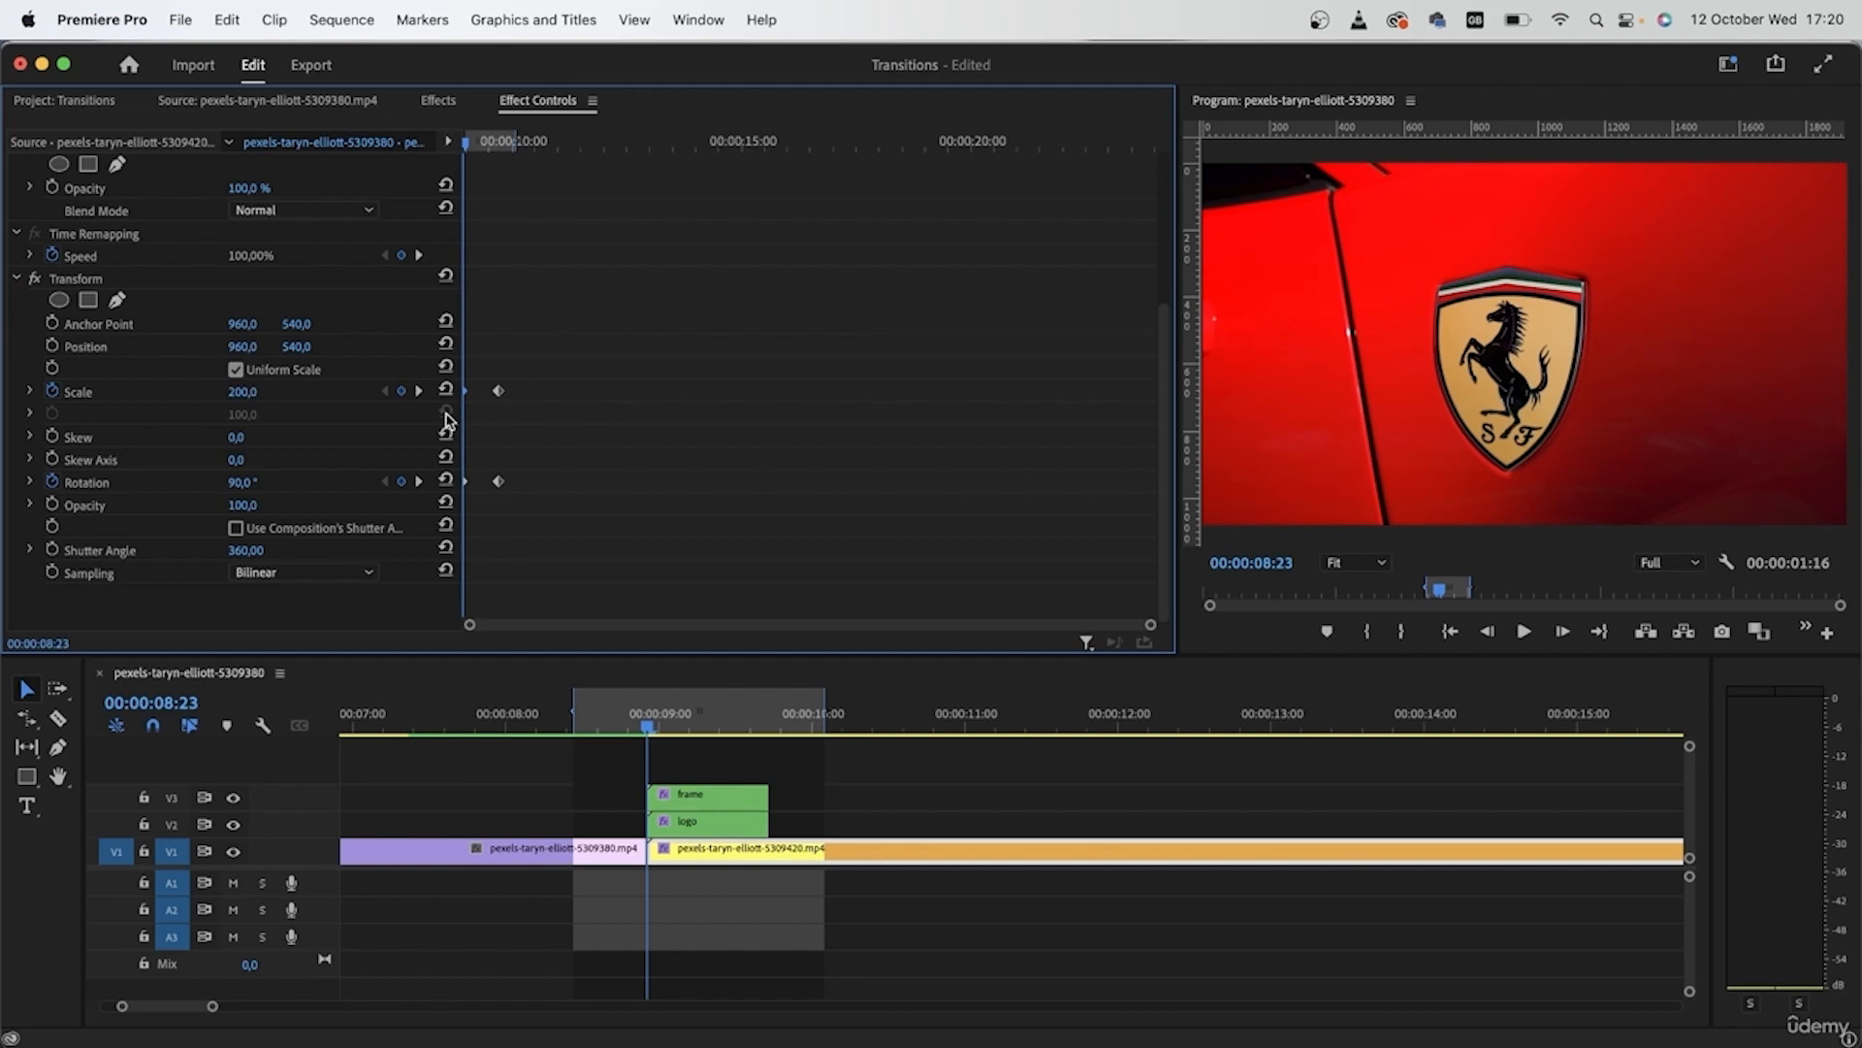
pyautogui.click(244, 391)
pyautogui.write('400')
pyautogui.press('Return')
pyautogui.click(600, 722)
pyautogui.press('space')
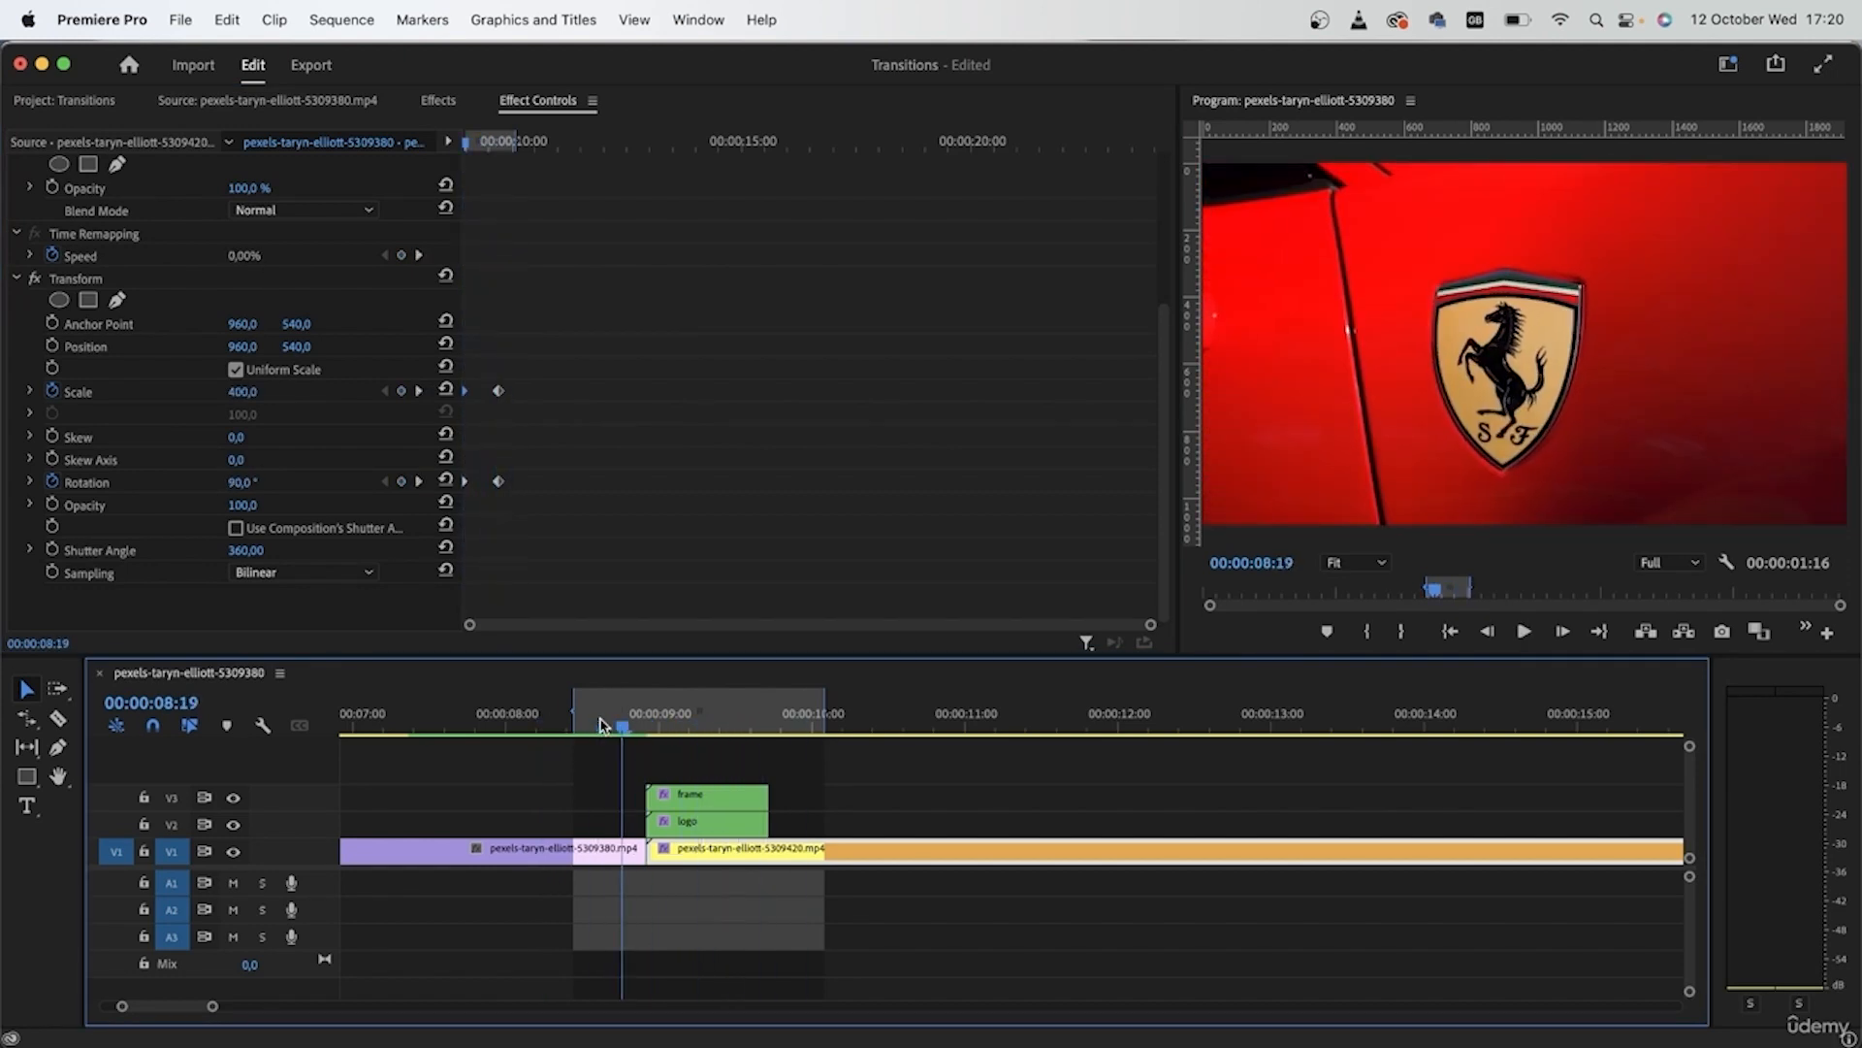
# Render the sequence between its in and out points, play back the transition, and clear the in and out points
pyautogui.moveTo(626, 723); pyautogui.dragTo(426, 771)
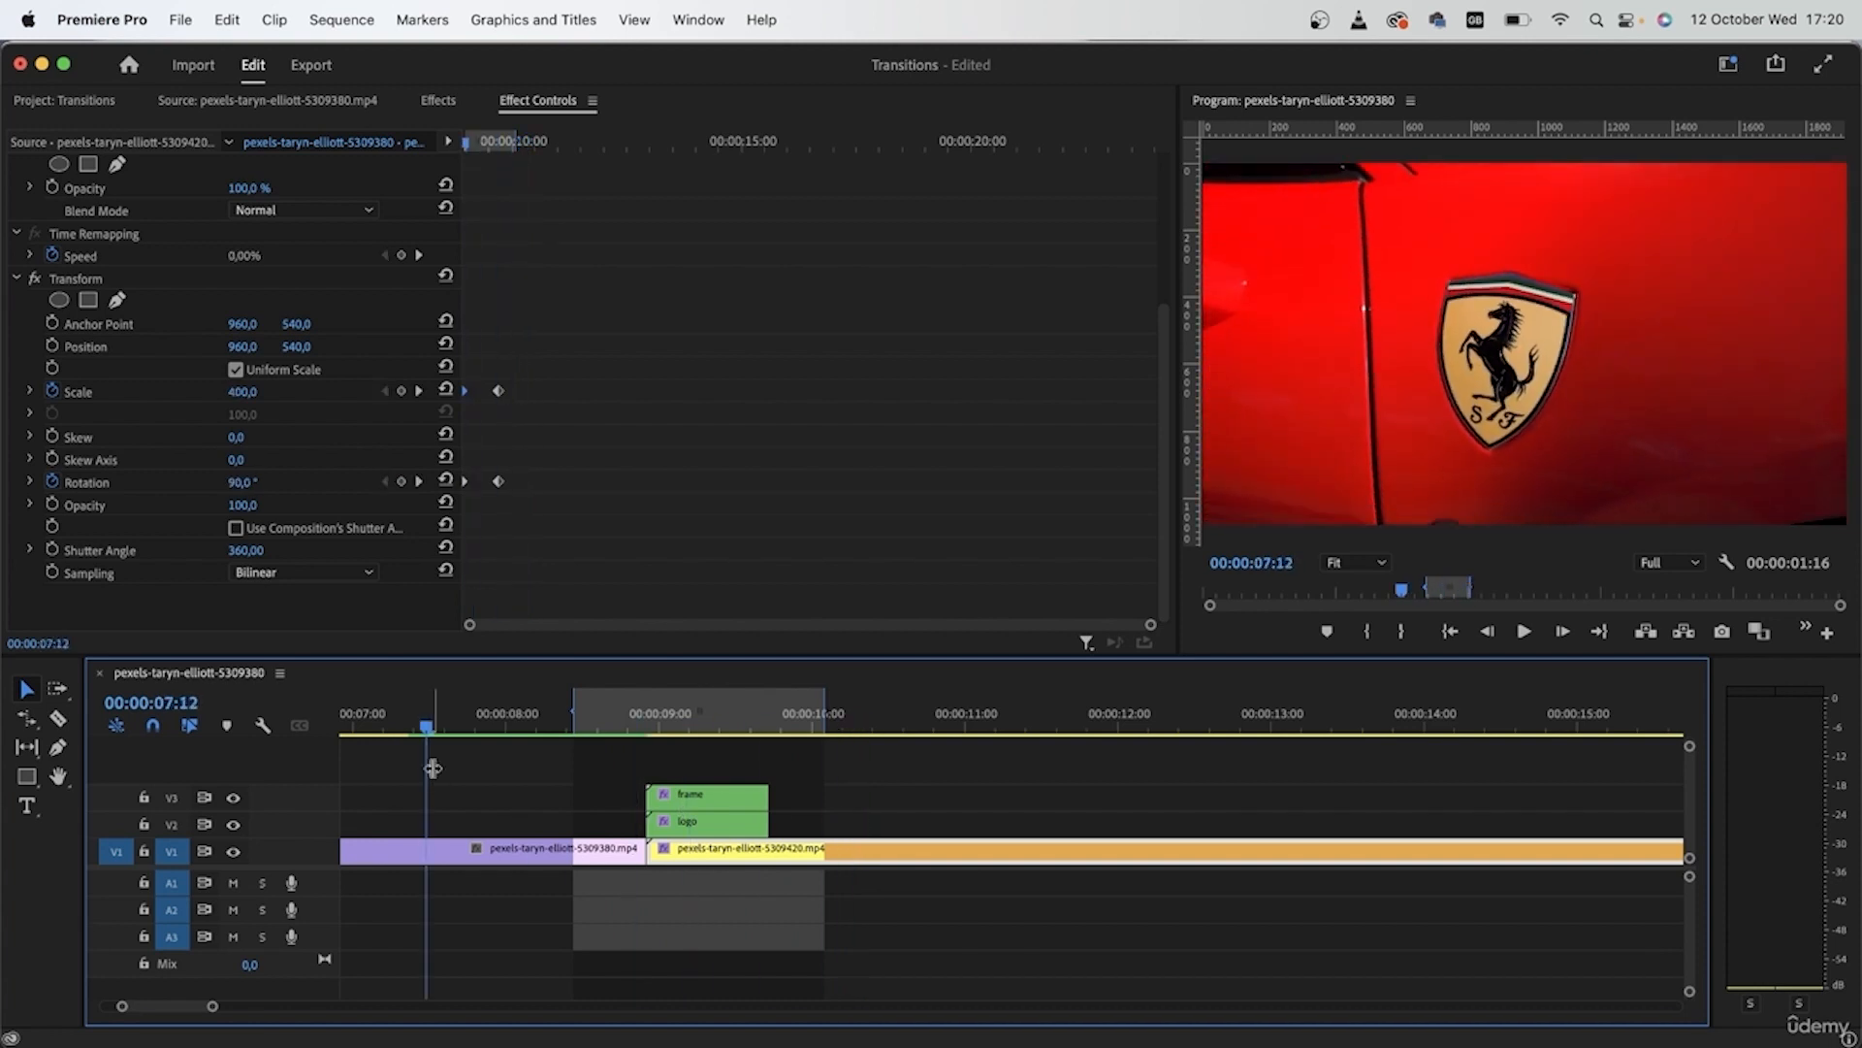
pyautogui.click(341, 18)
pyautogui.click(392, 118)
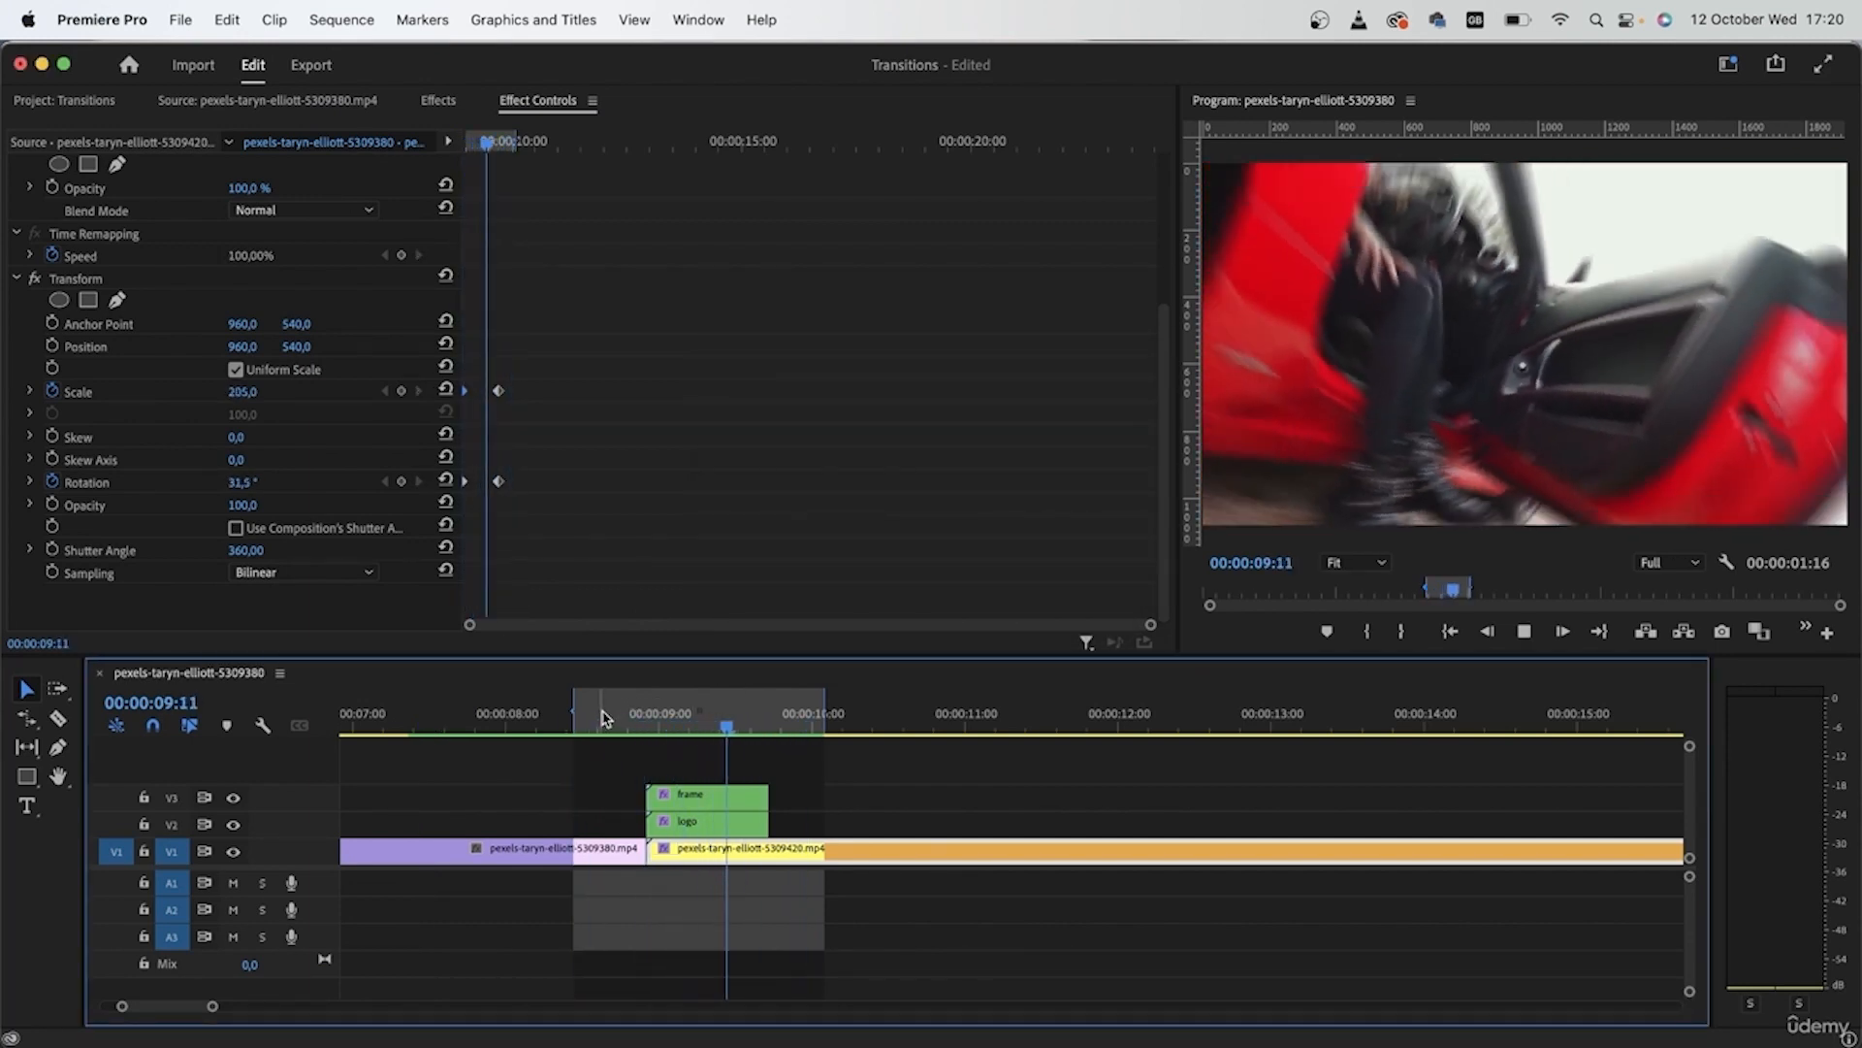
pyautogui.press('space')
pyautogui.hotkey('alt', 'x')
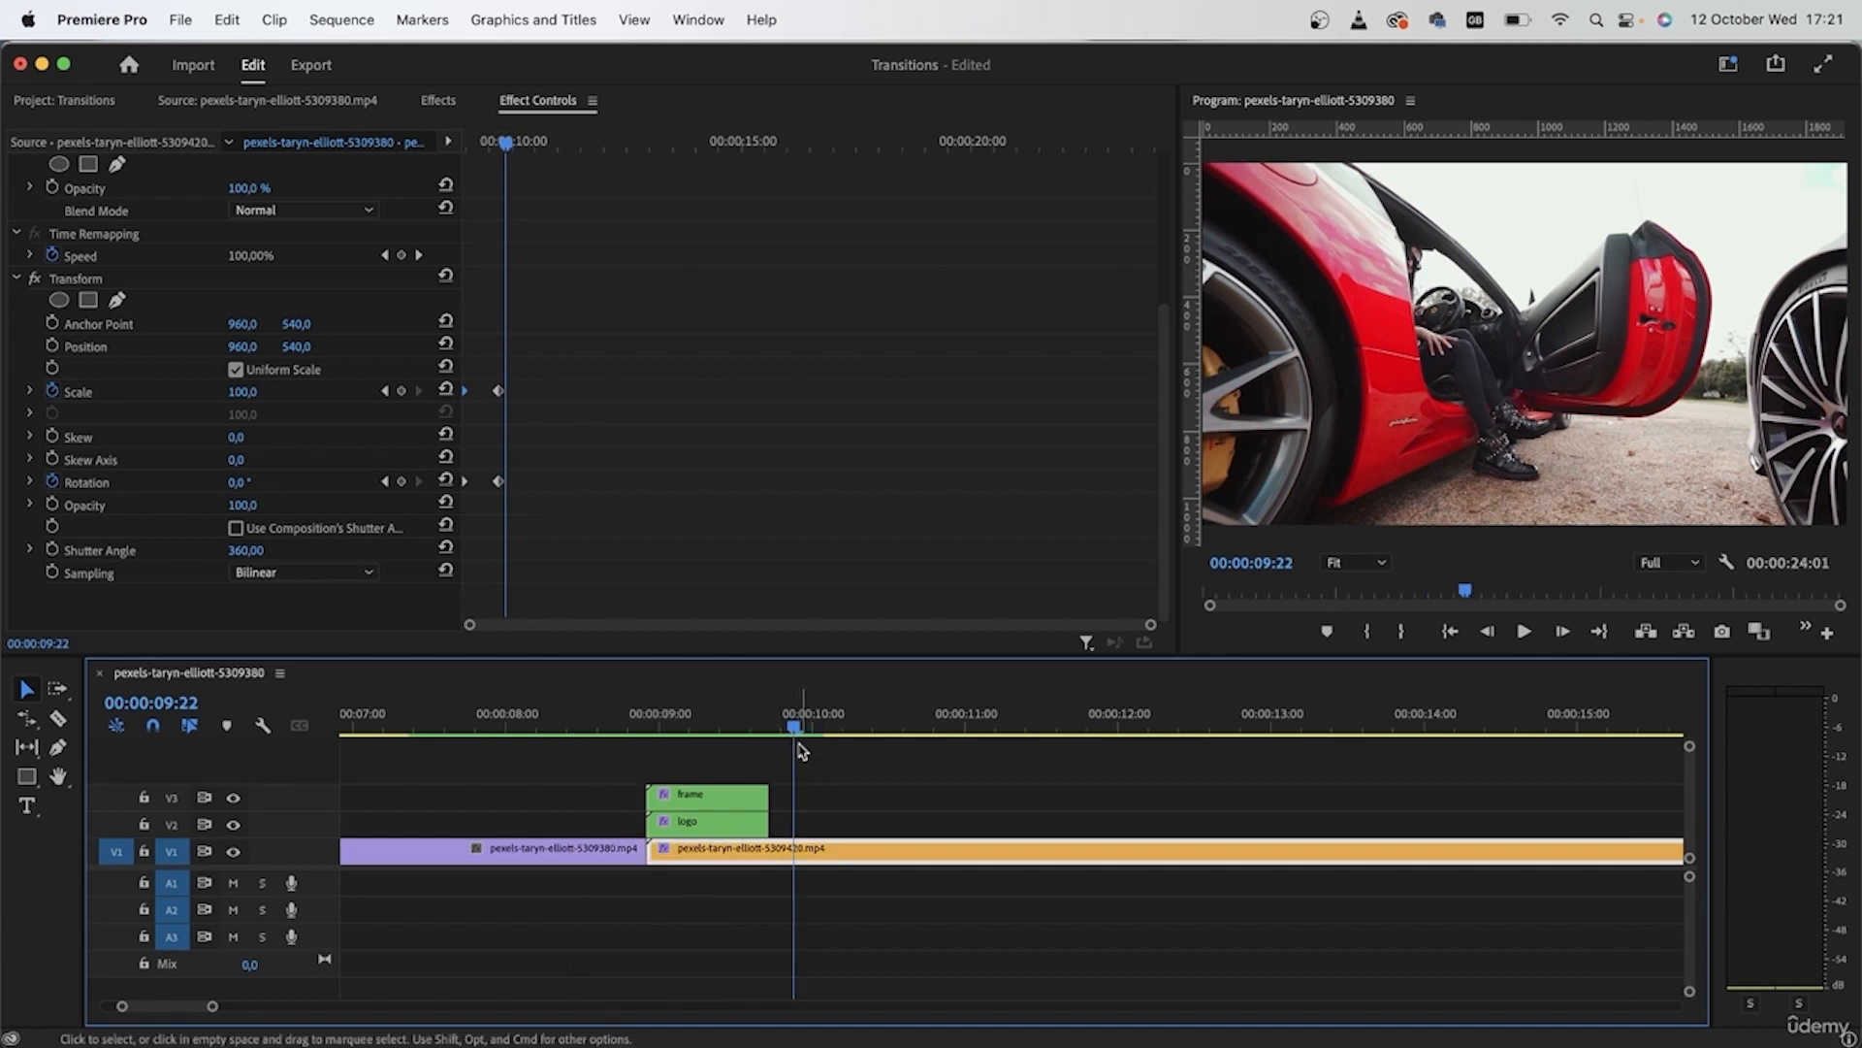
# Split the 5309420 clip on V1 at 00:00:11:15 and 00:00:13:15, and delete the part after the second cut
pyautogui.moveTo(795, 730); pyautogui.dragTo(1343, 808)
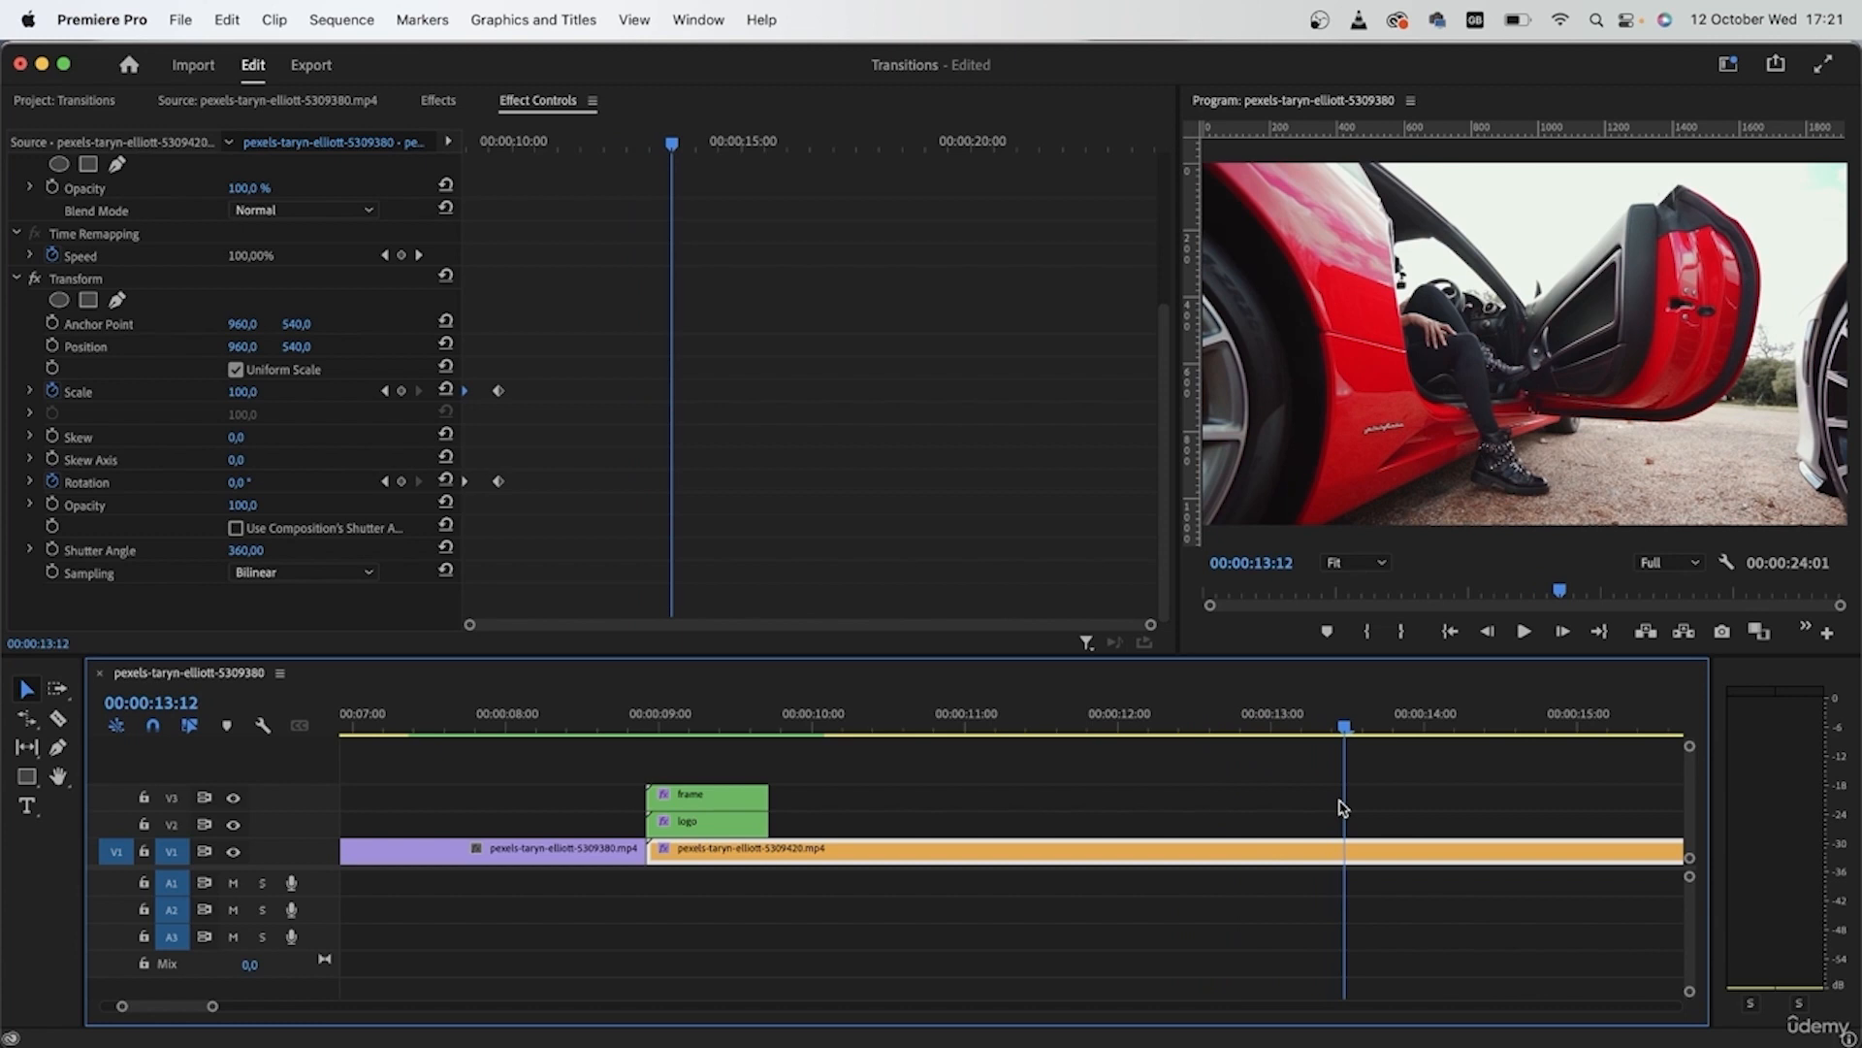
pyautogui.hscroll(5, 1340, 802)
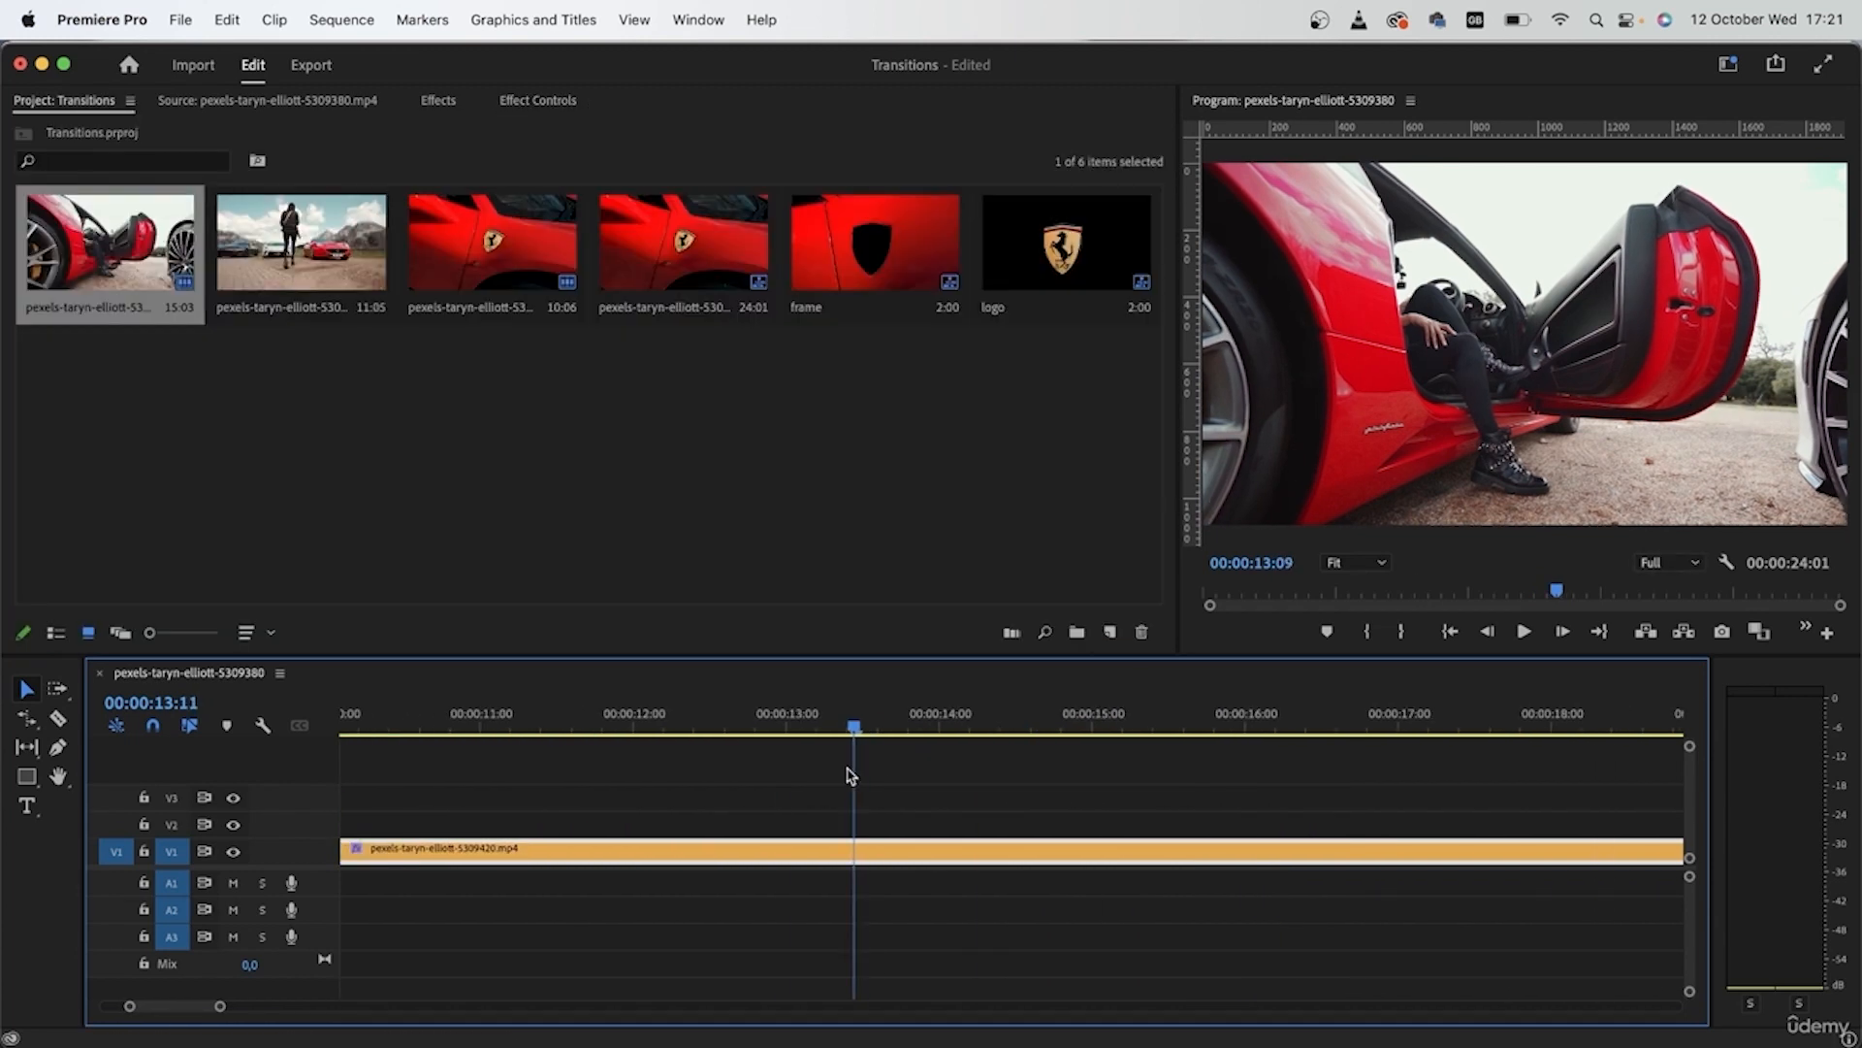
pyautogui.moveTo(851, 811); pyautogui.dragTo(658, 823)
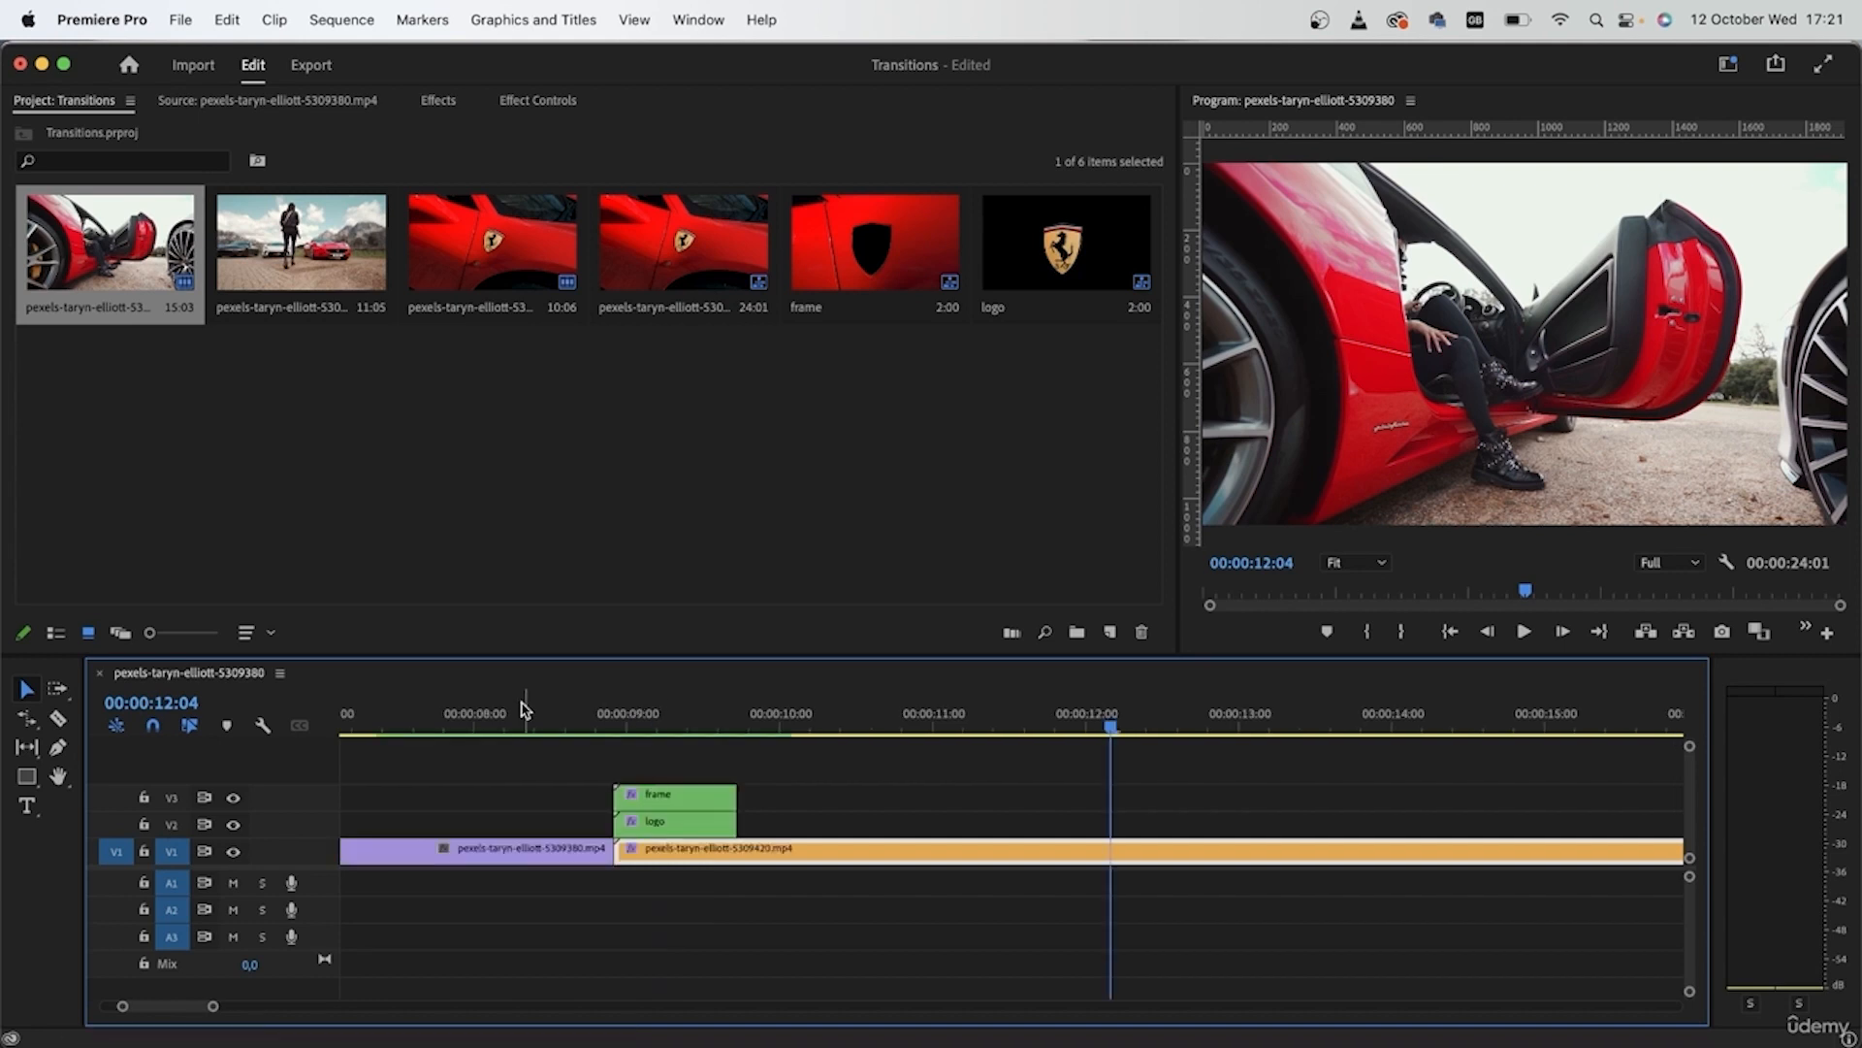
pyautogui.moveTo(514, 718); pyautogui.dragTo(1022, 910)
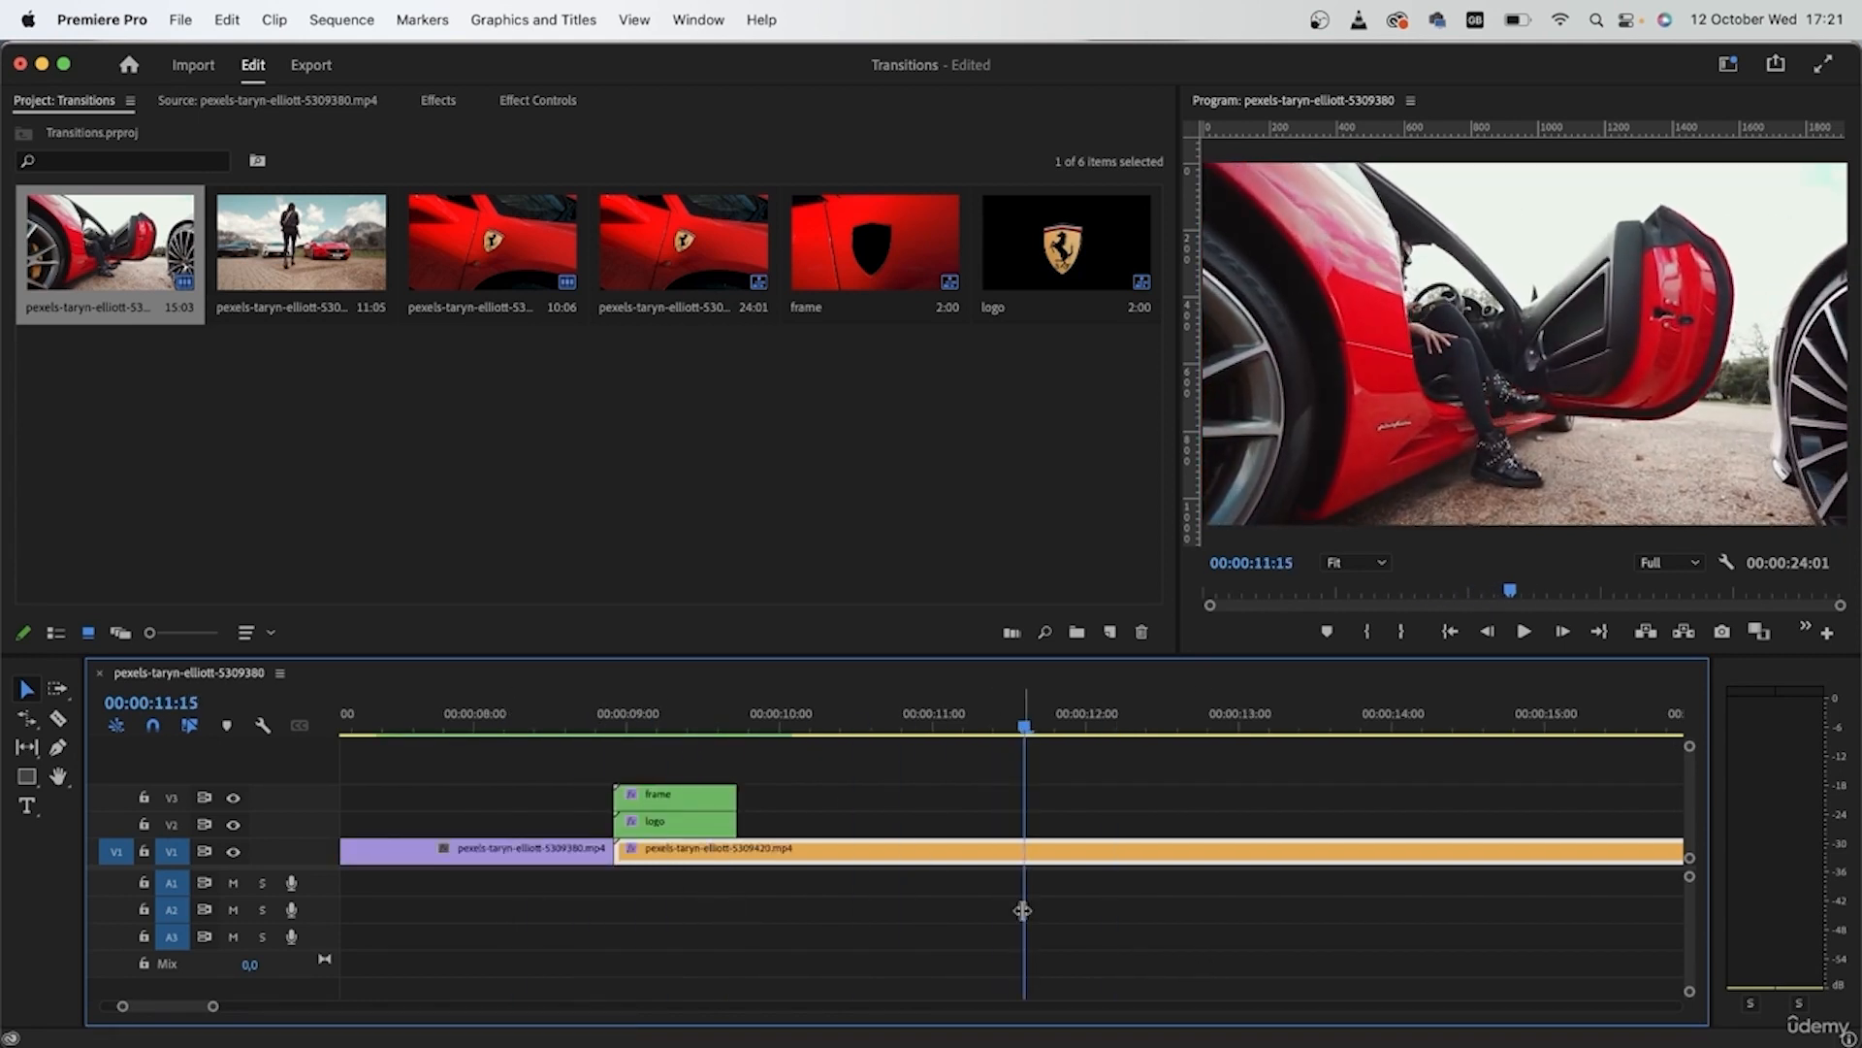
pyautogui.rightClick(1056, 863)
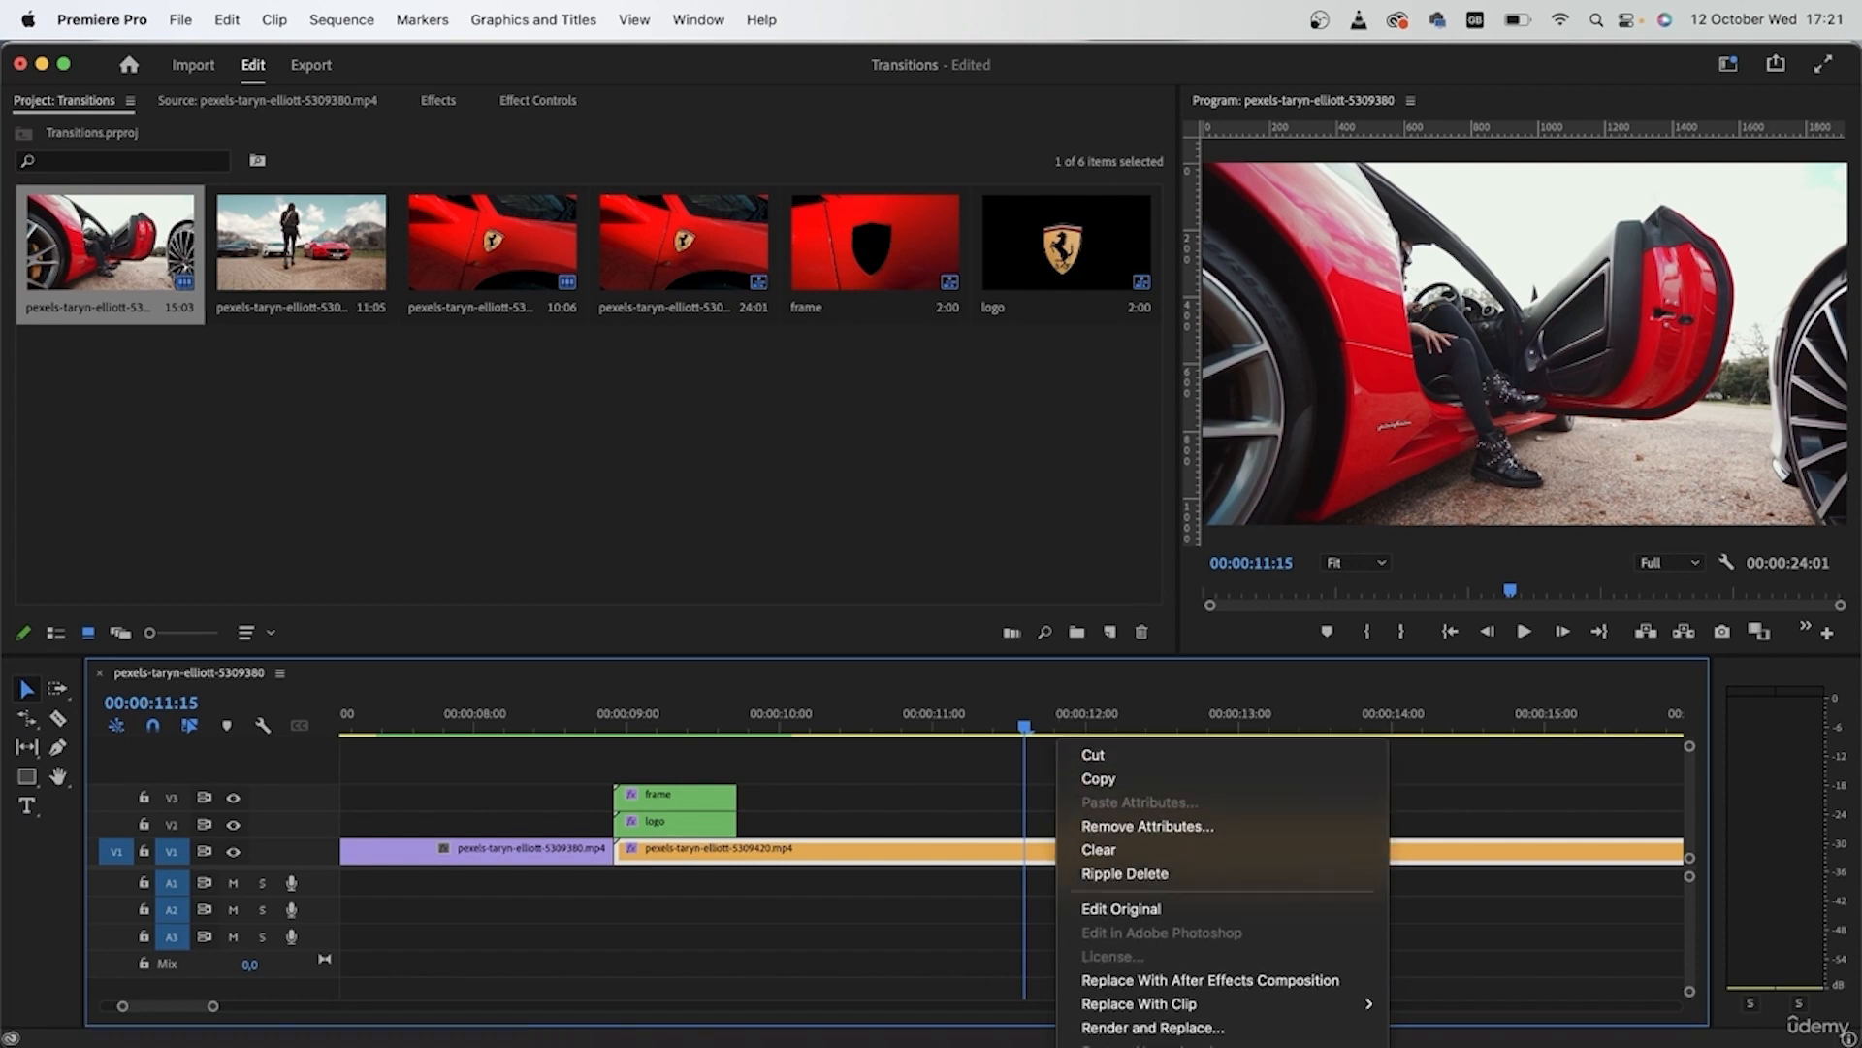
pyautogui.click(1234, 863)
pyautogui.click(1426, 856)
pyautogui.press('Delete')
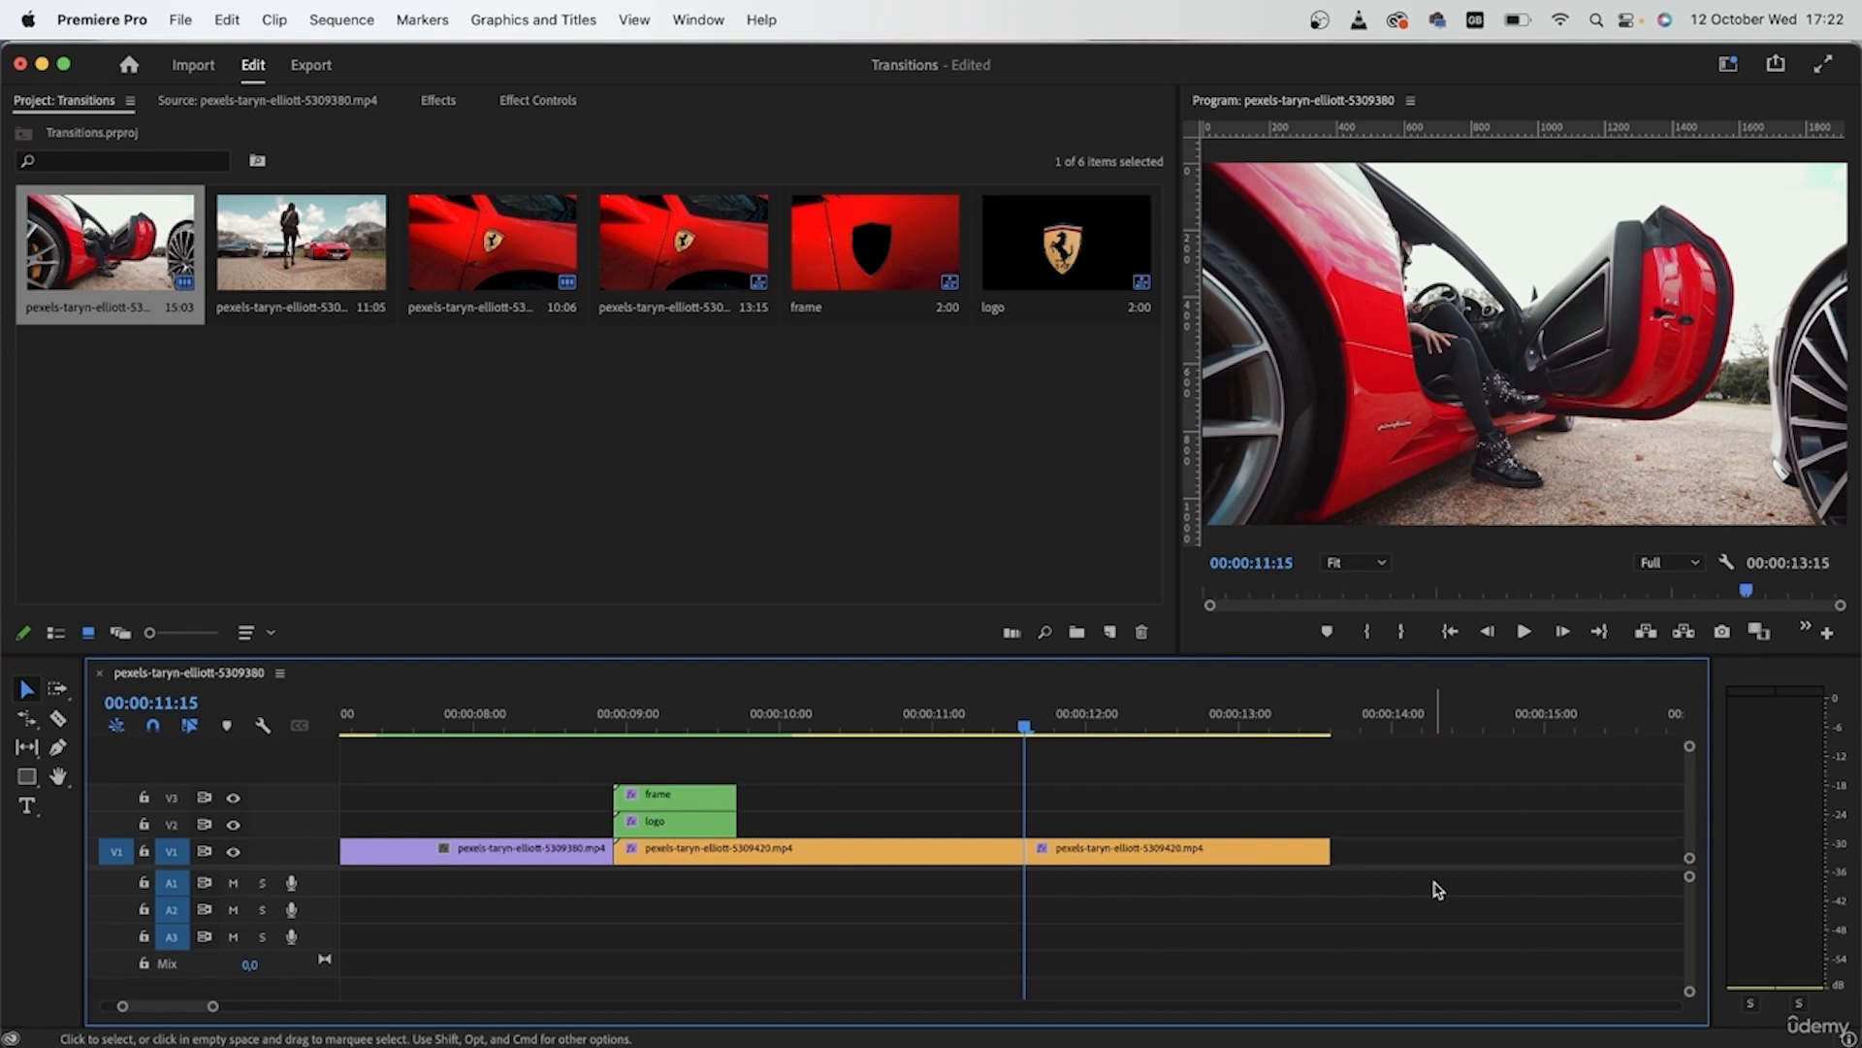
# Add a free-draw Opacity mask to the second 5309420 segment, starting at 00:00:11:15, with the Program view on the car door's dark oval
pyautogui.click(1097, 848)
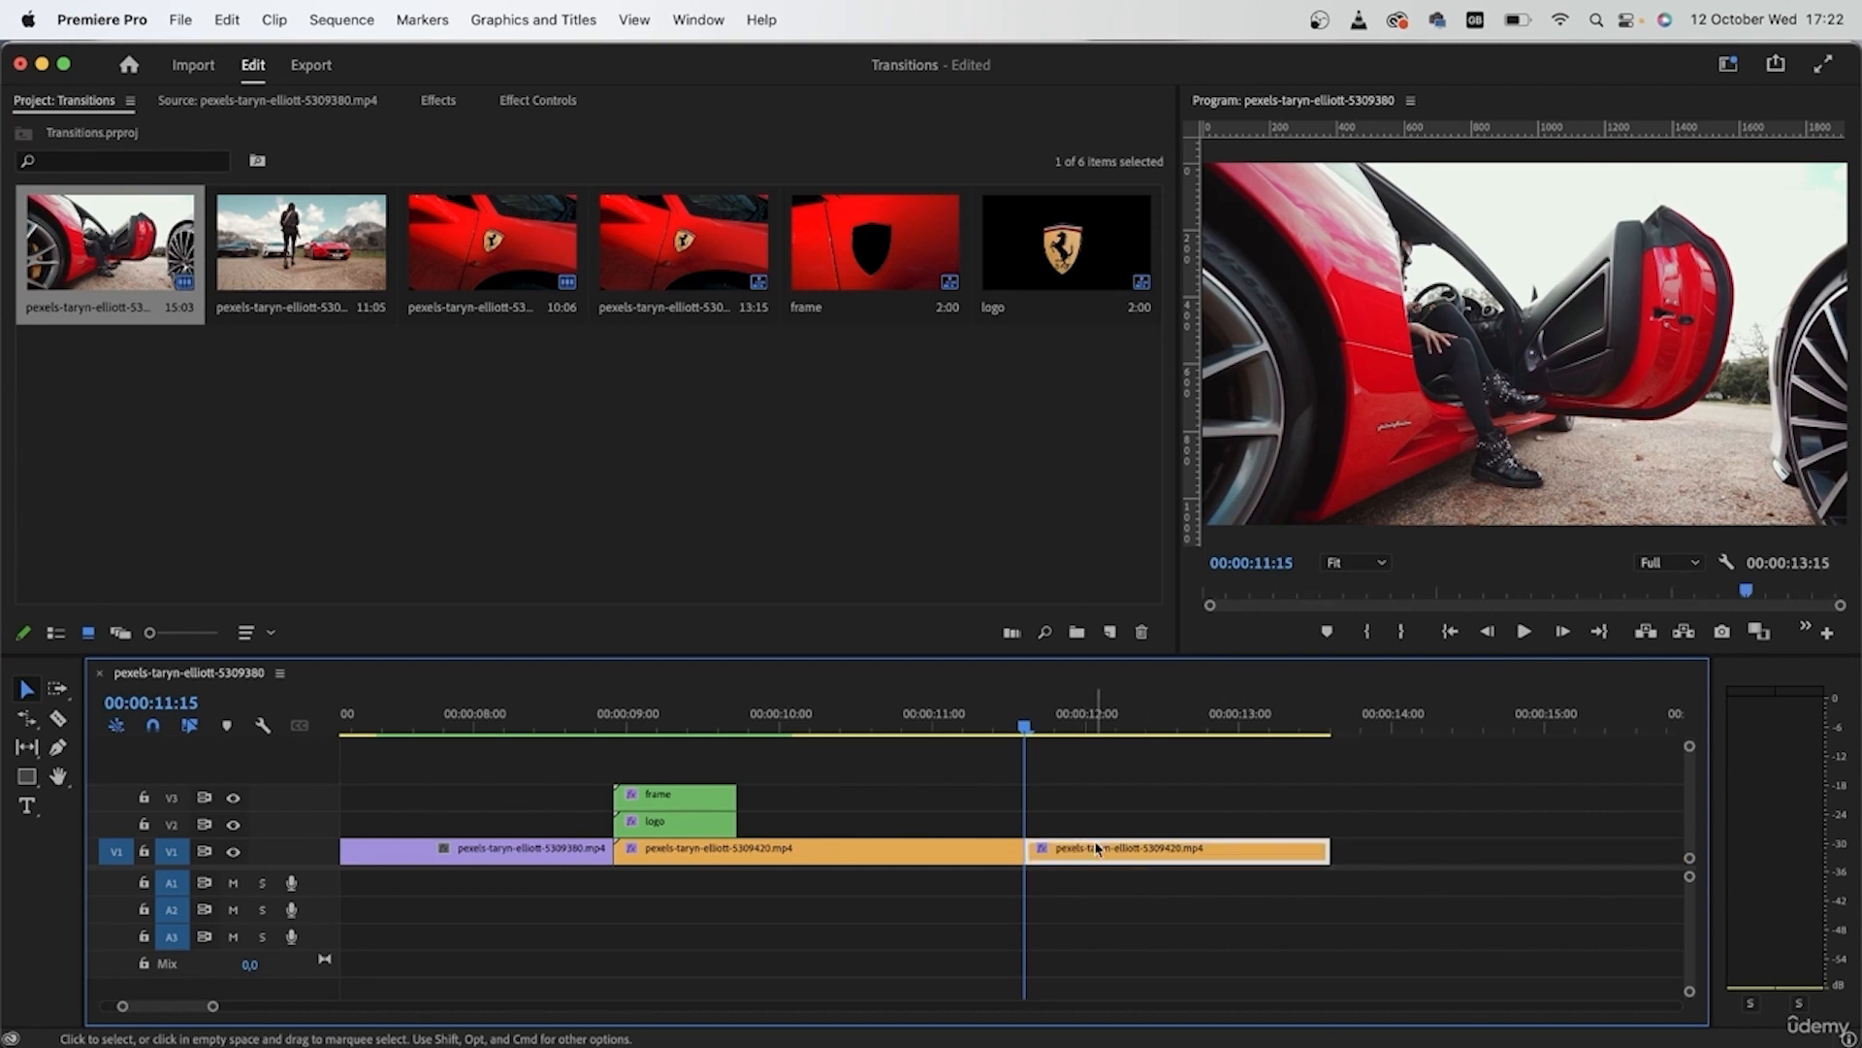
pyautogui.click(511, 99)
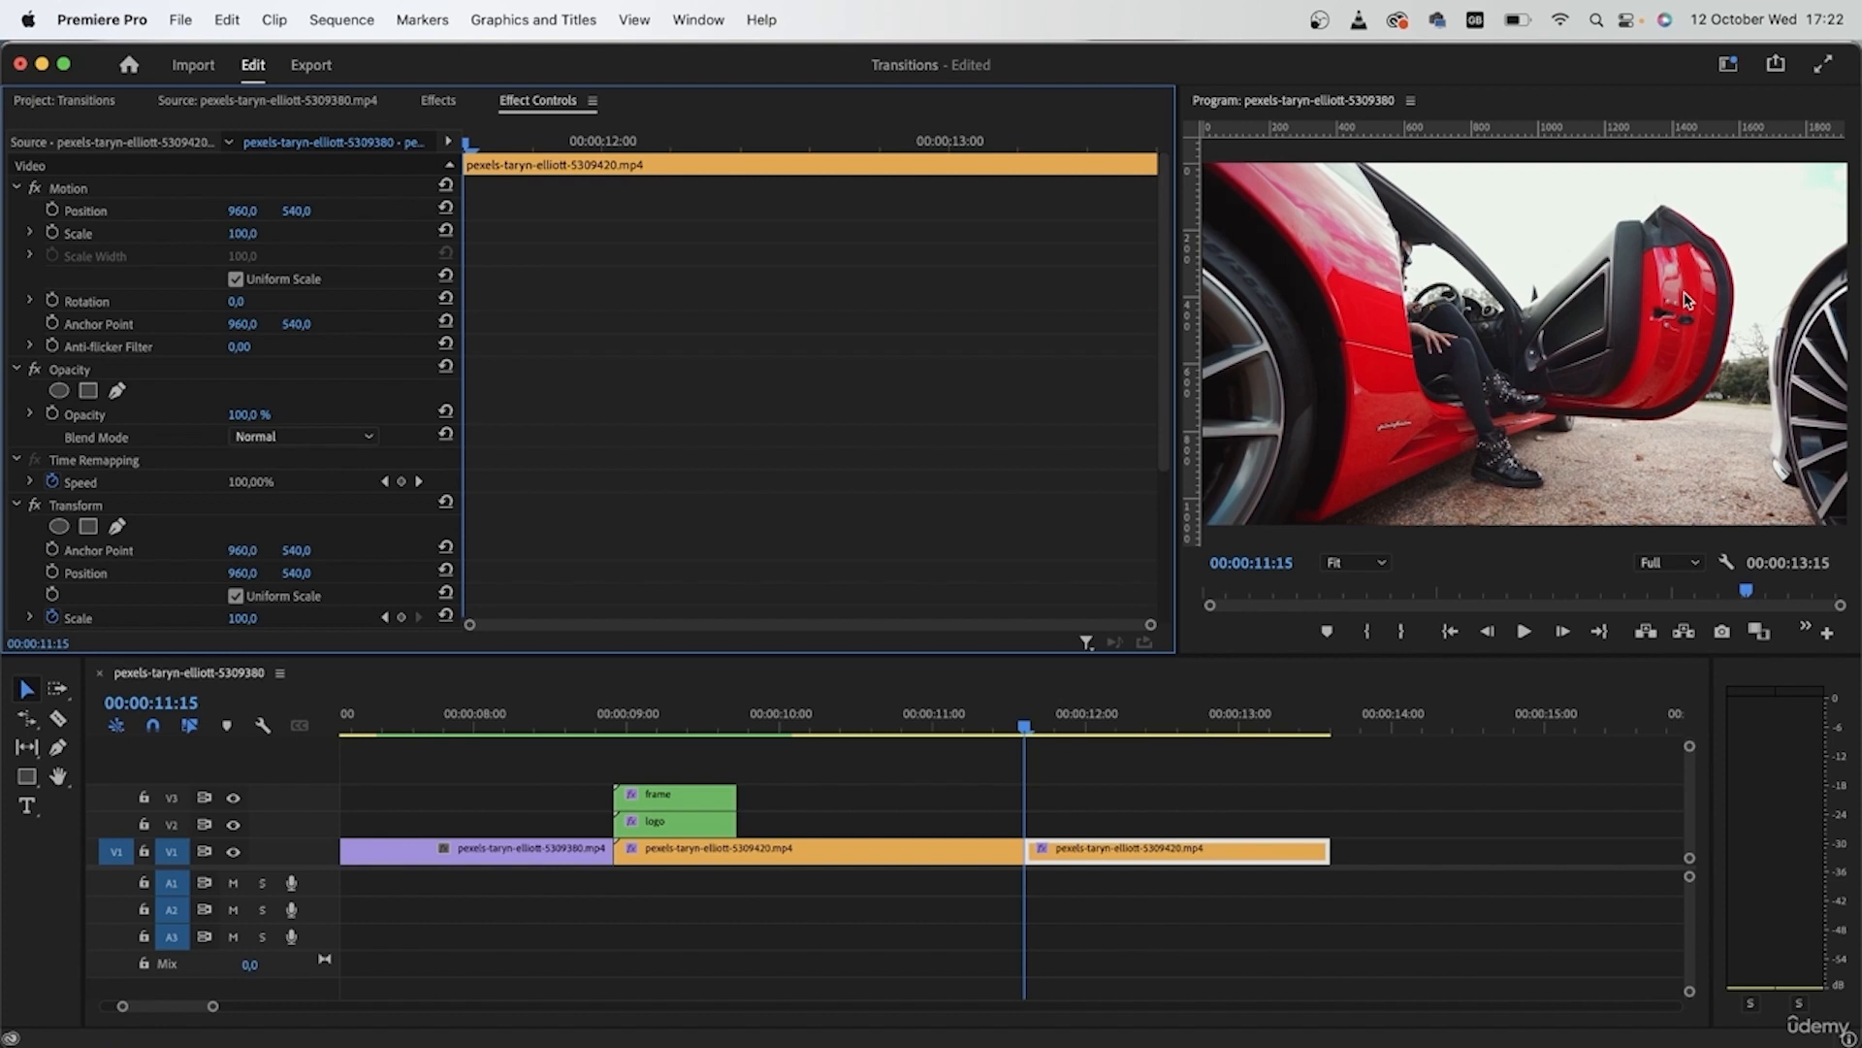
pyautogui.scroll(1, 1710, 313)
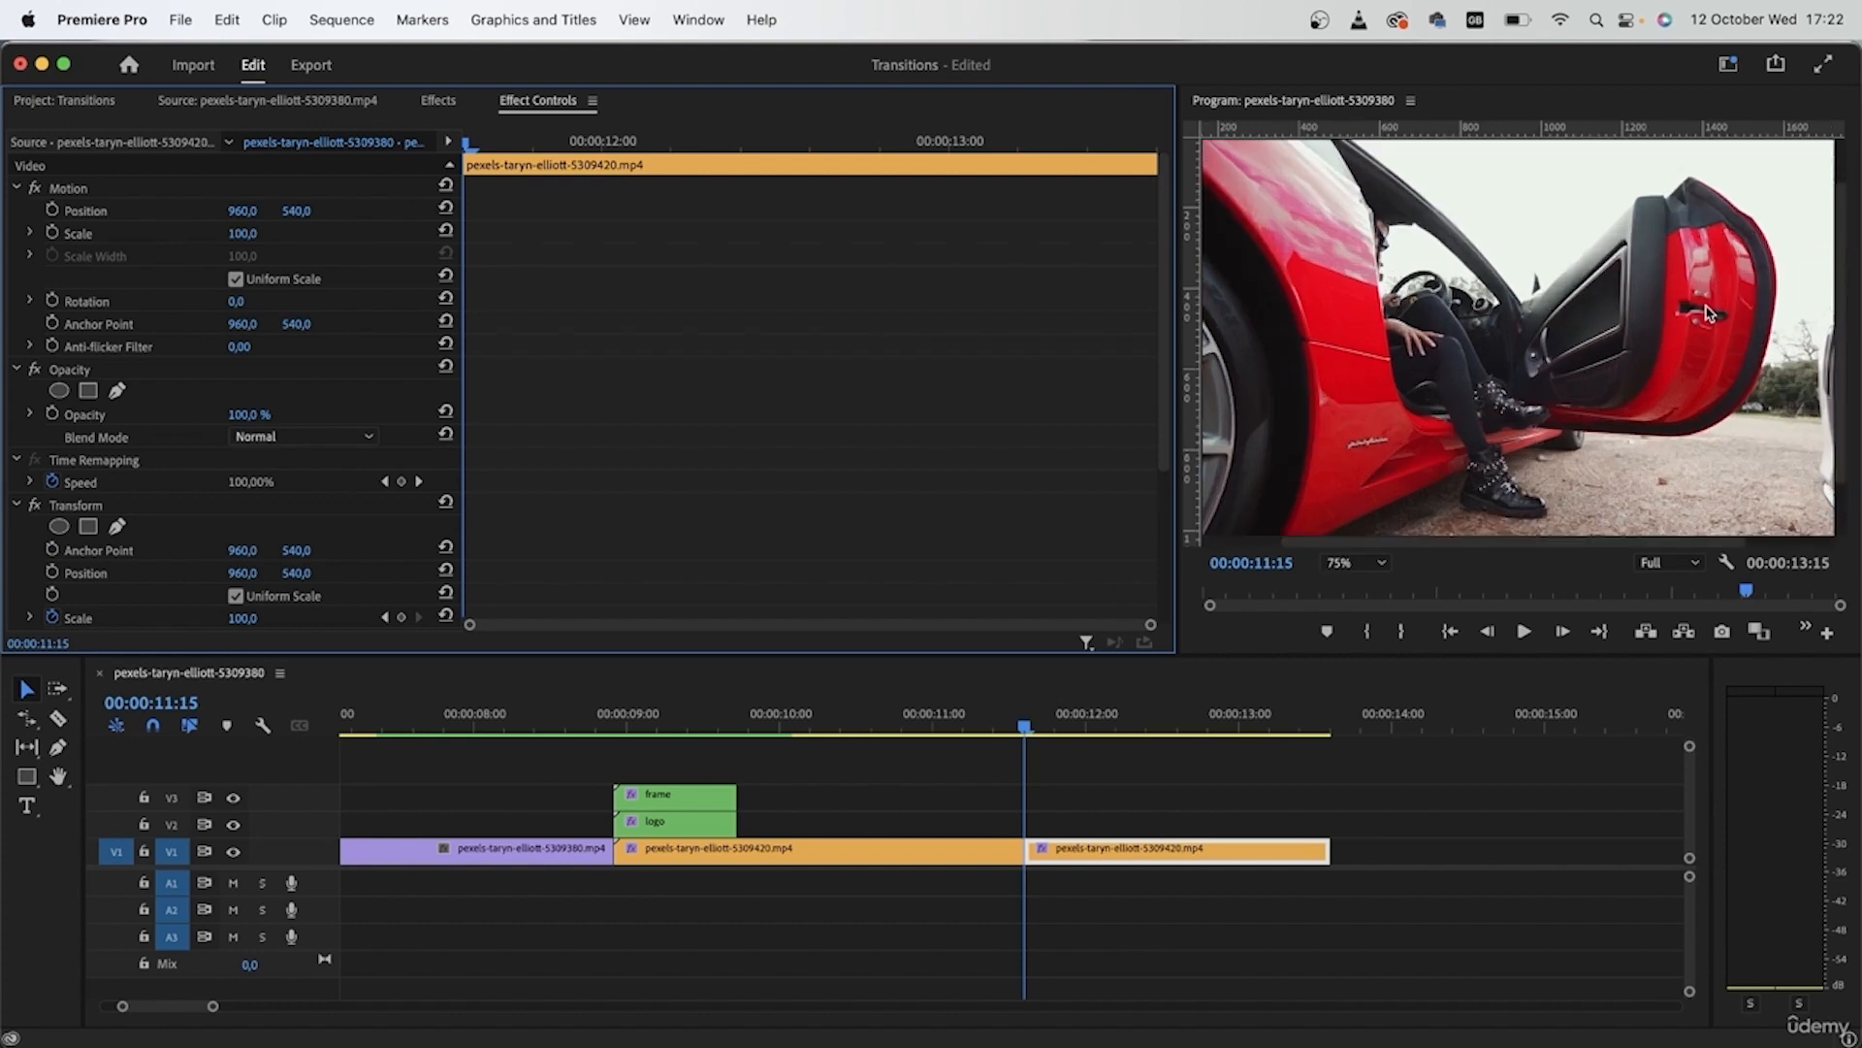
pyautogui.scroll(3, 1733, 362)
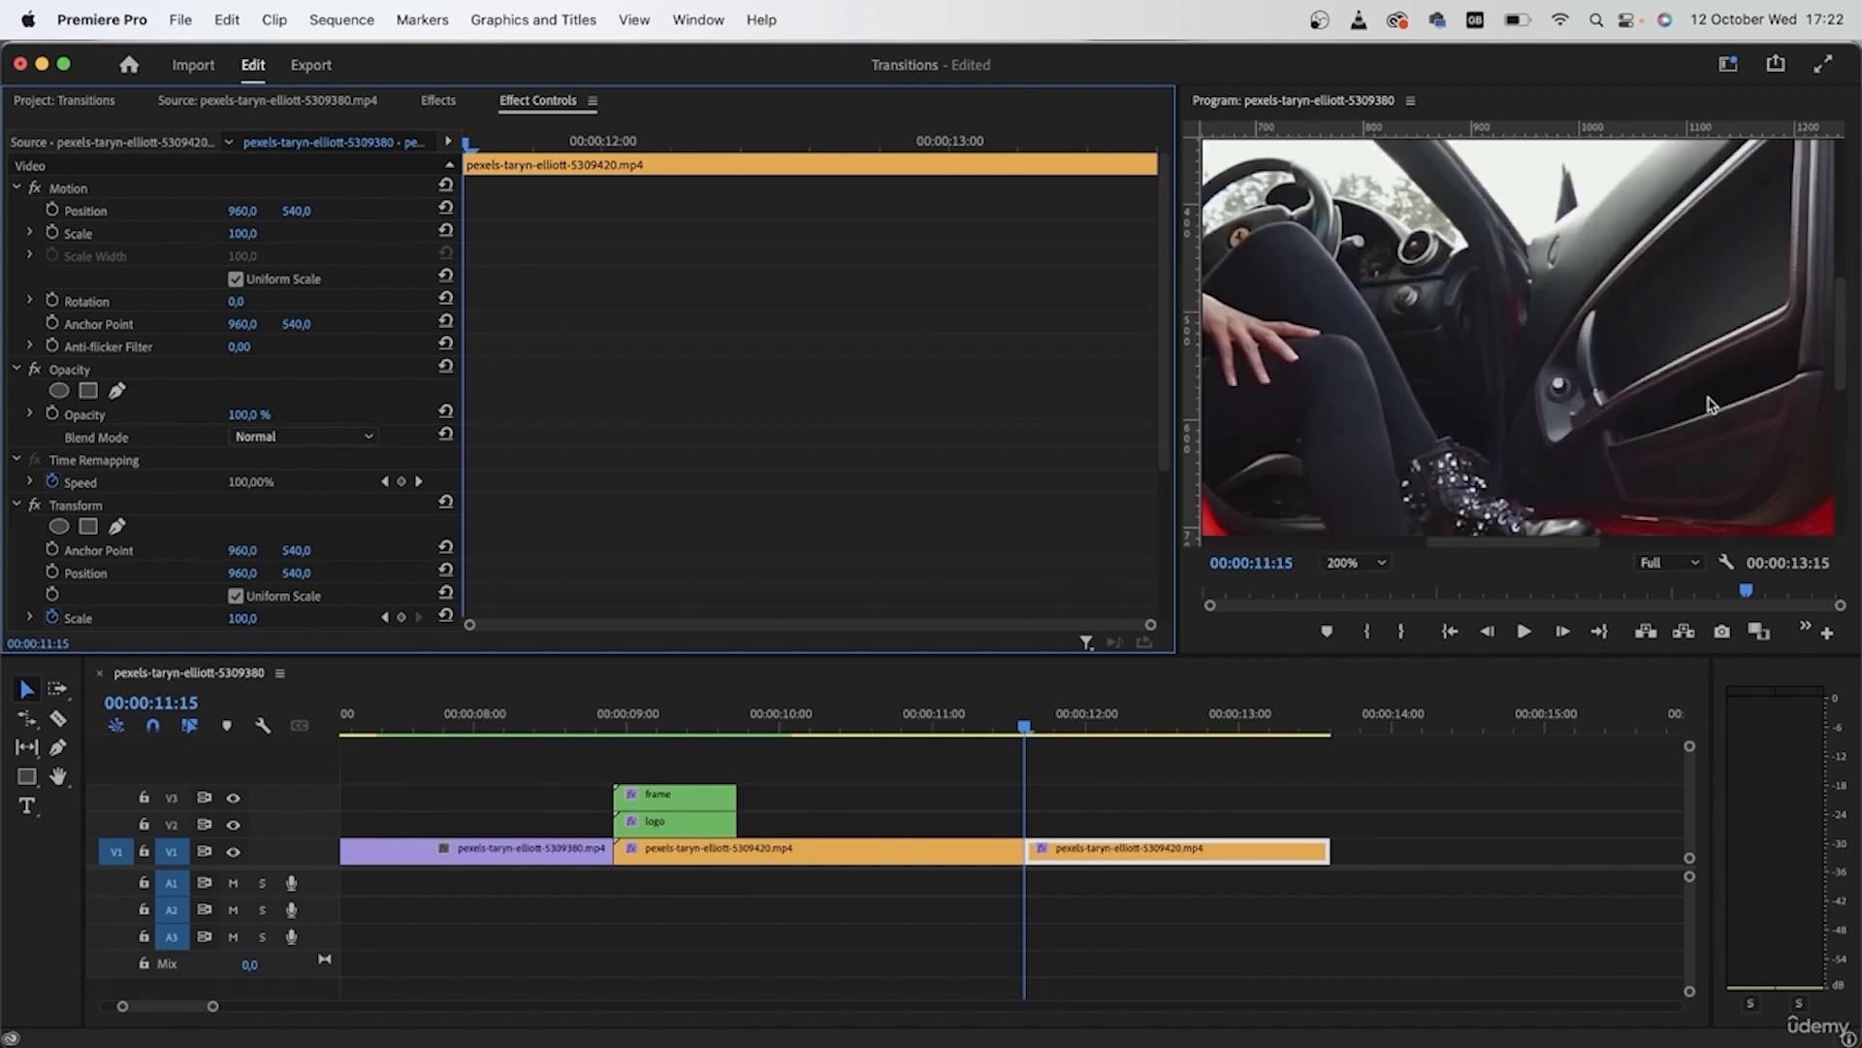
pyautogui.press('h')
pyautogui.moveTo(1698, 406); pyautogui.dragTo(1202, 388)
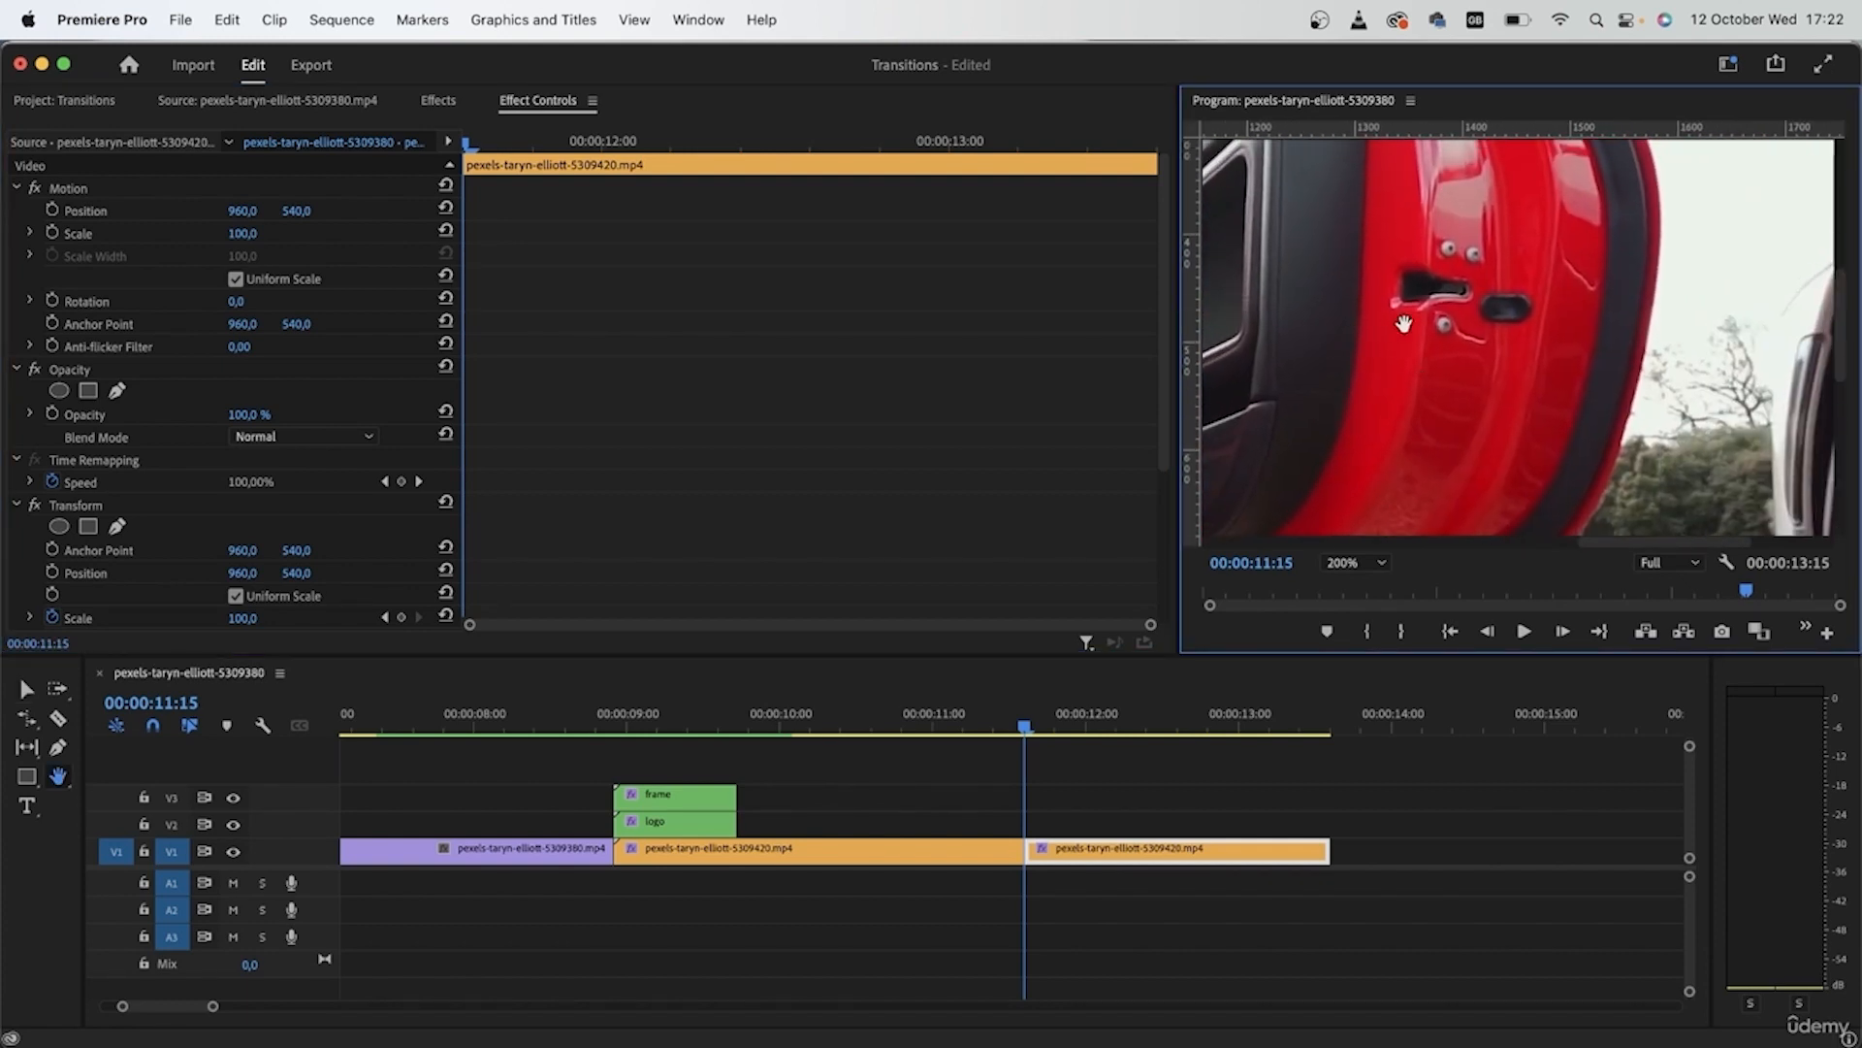
pyautogui.scroll(4, 1498, 303)
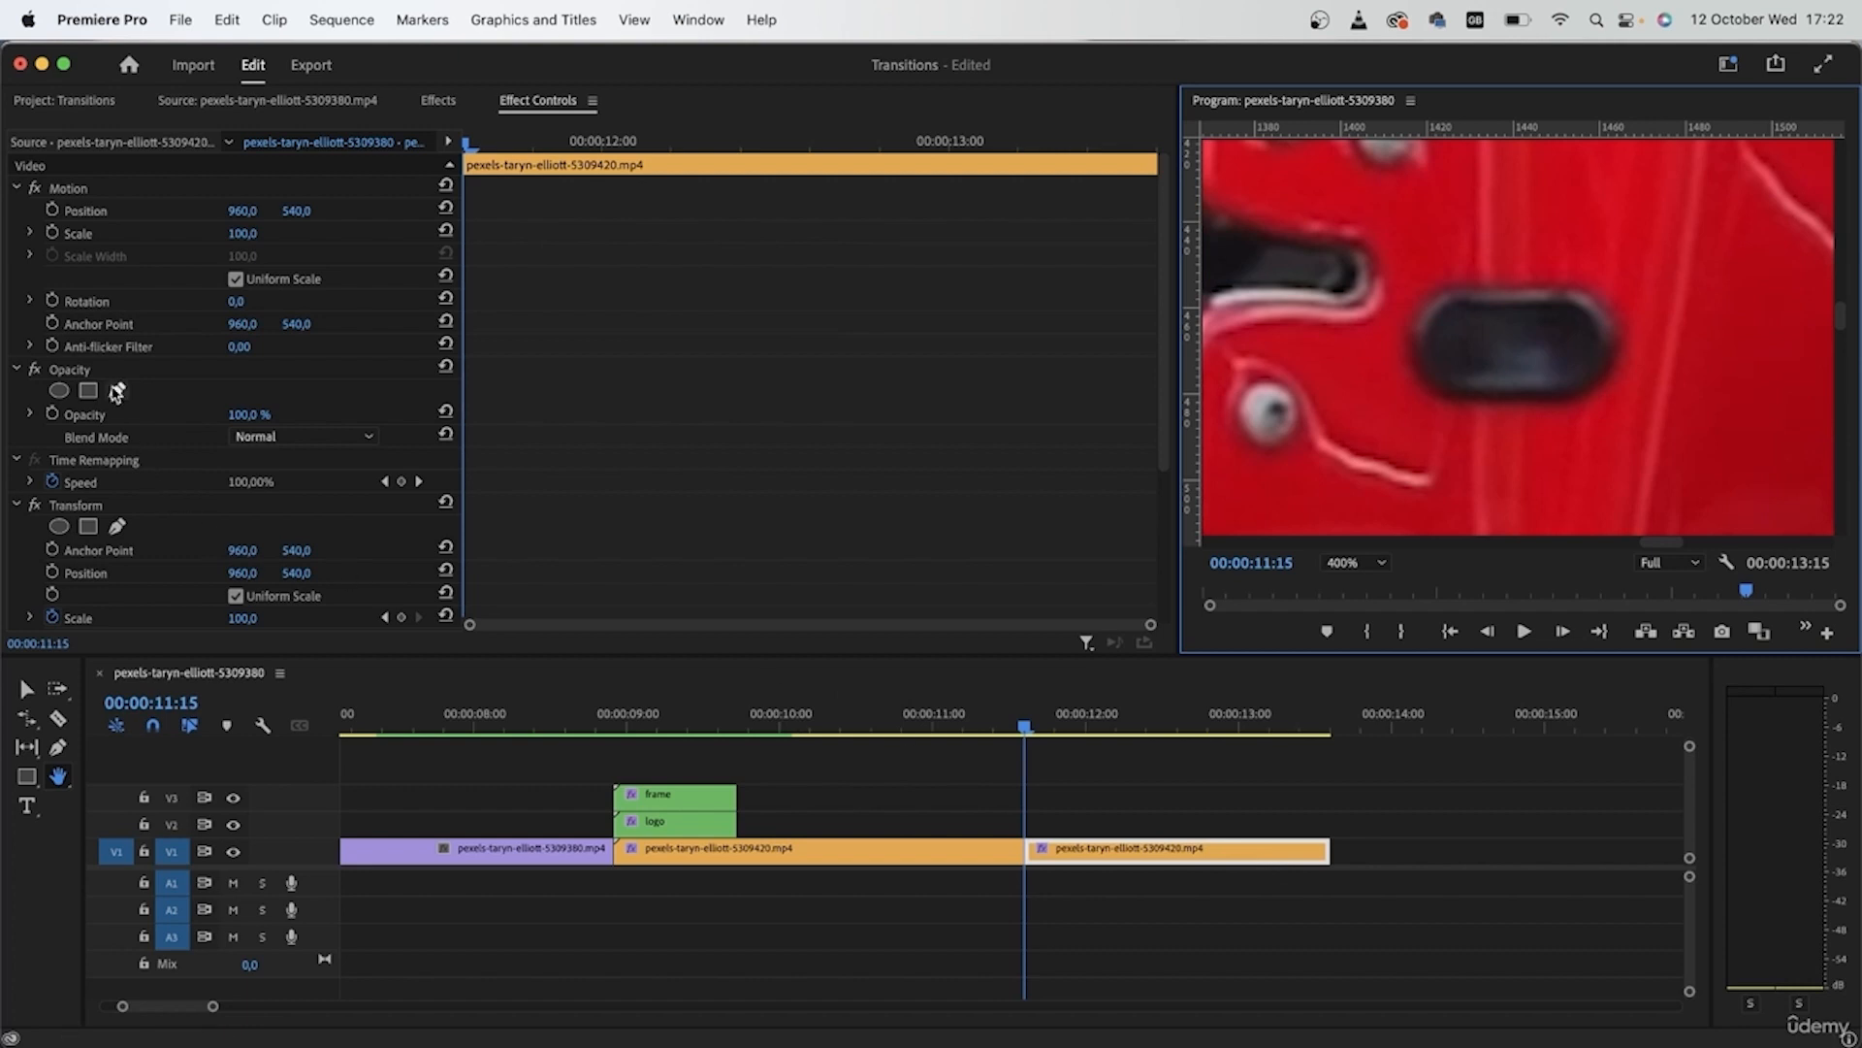
pyautogui.click(116, 391)
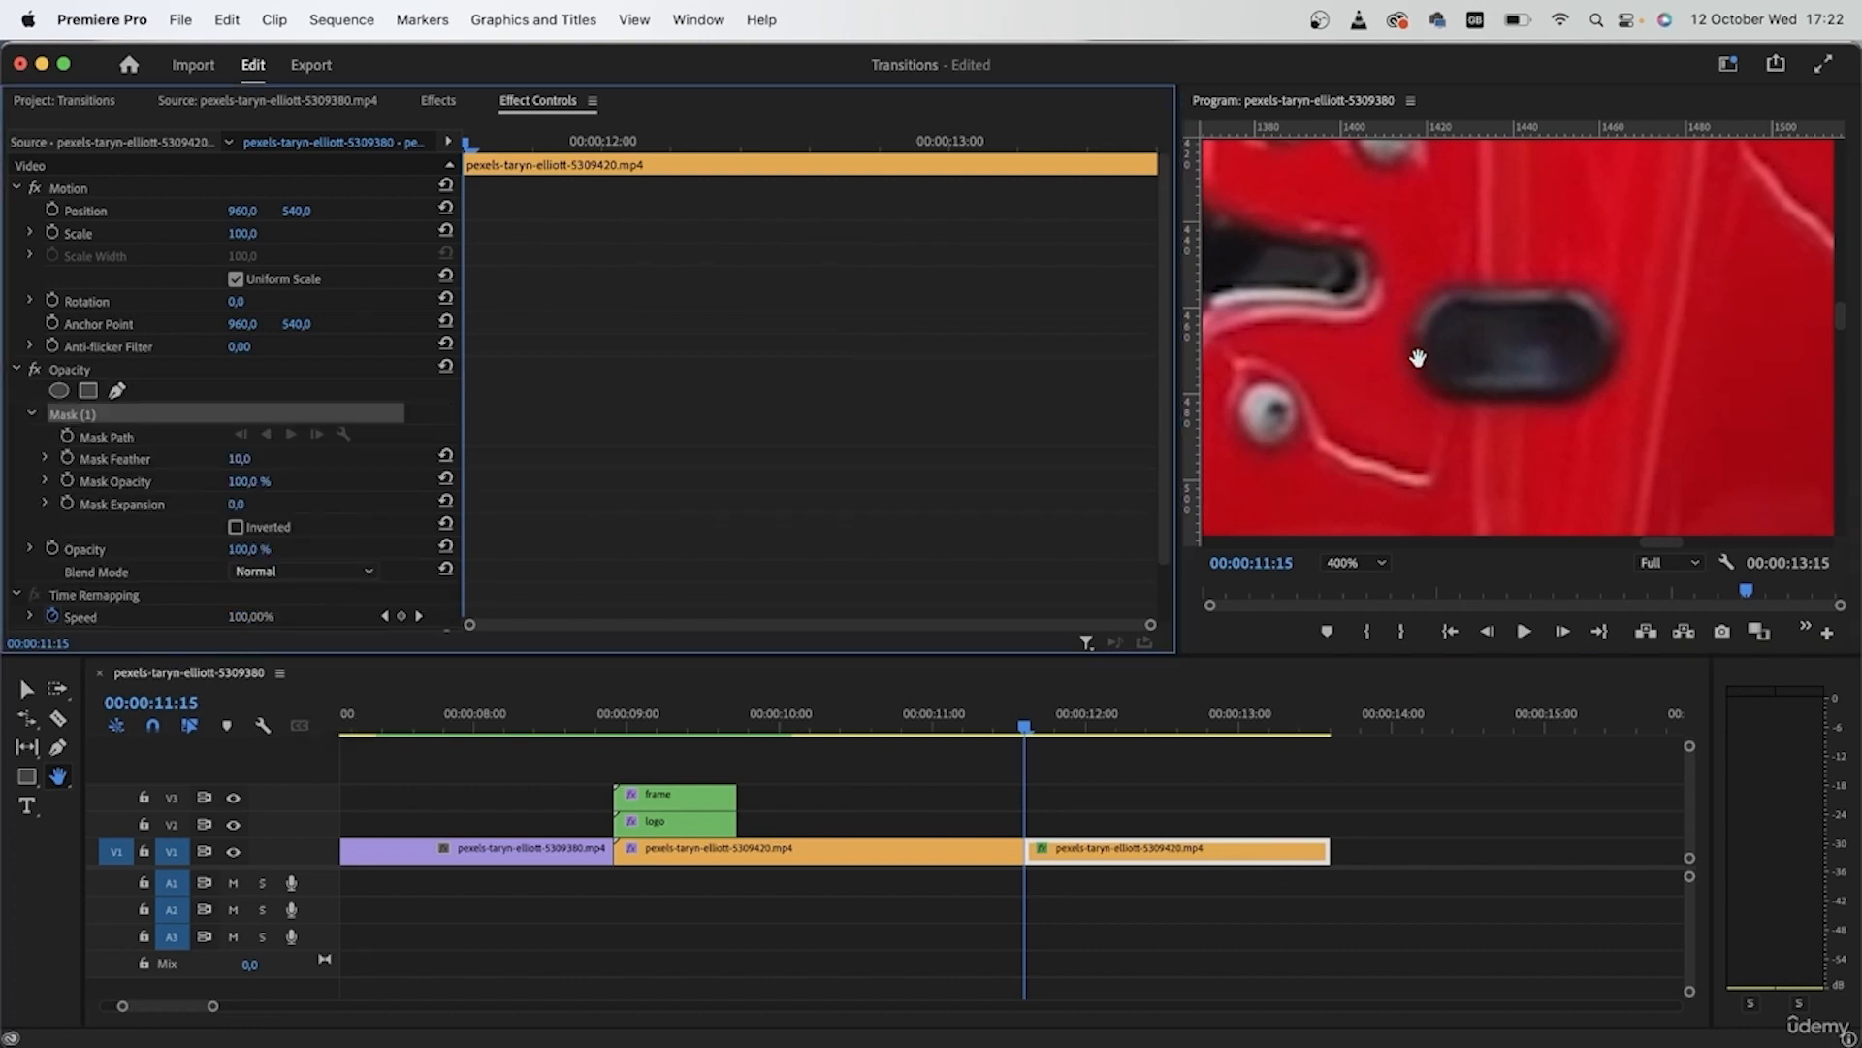
pyautogui.press('p')
pyautogui.click(163, 438)
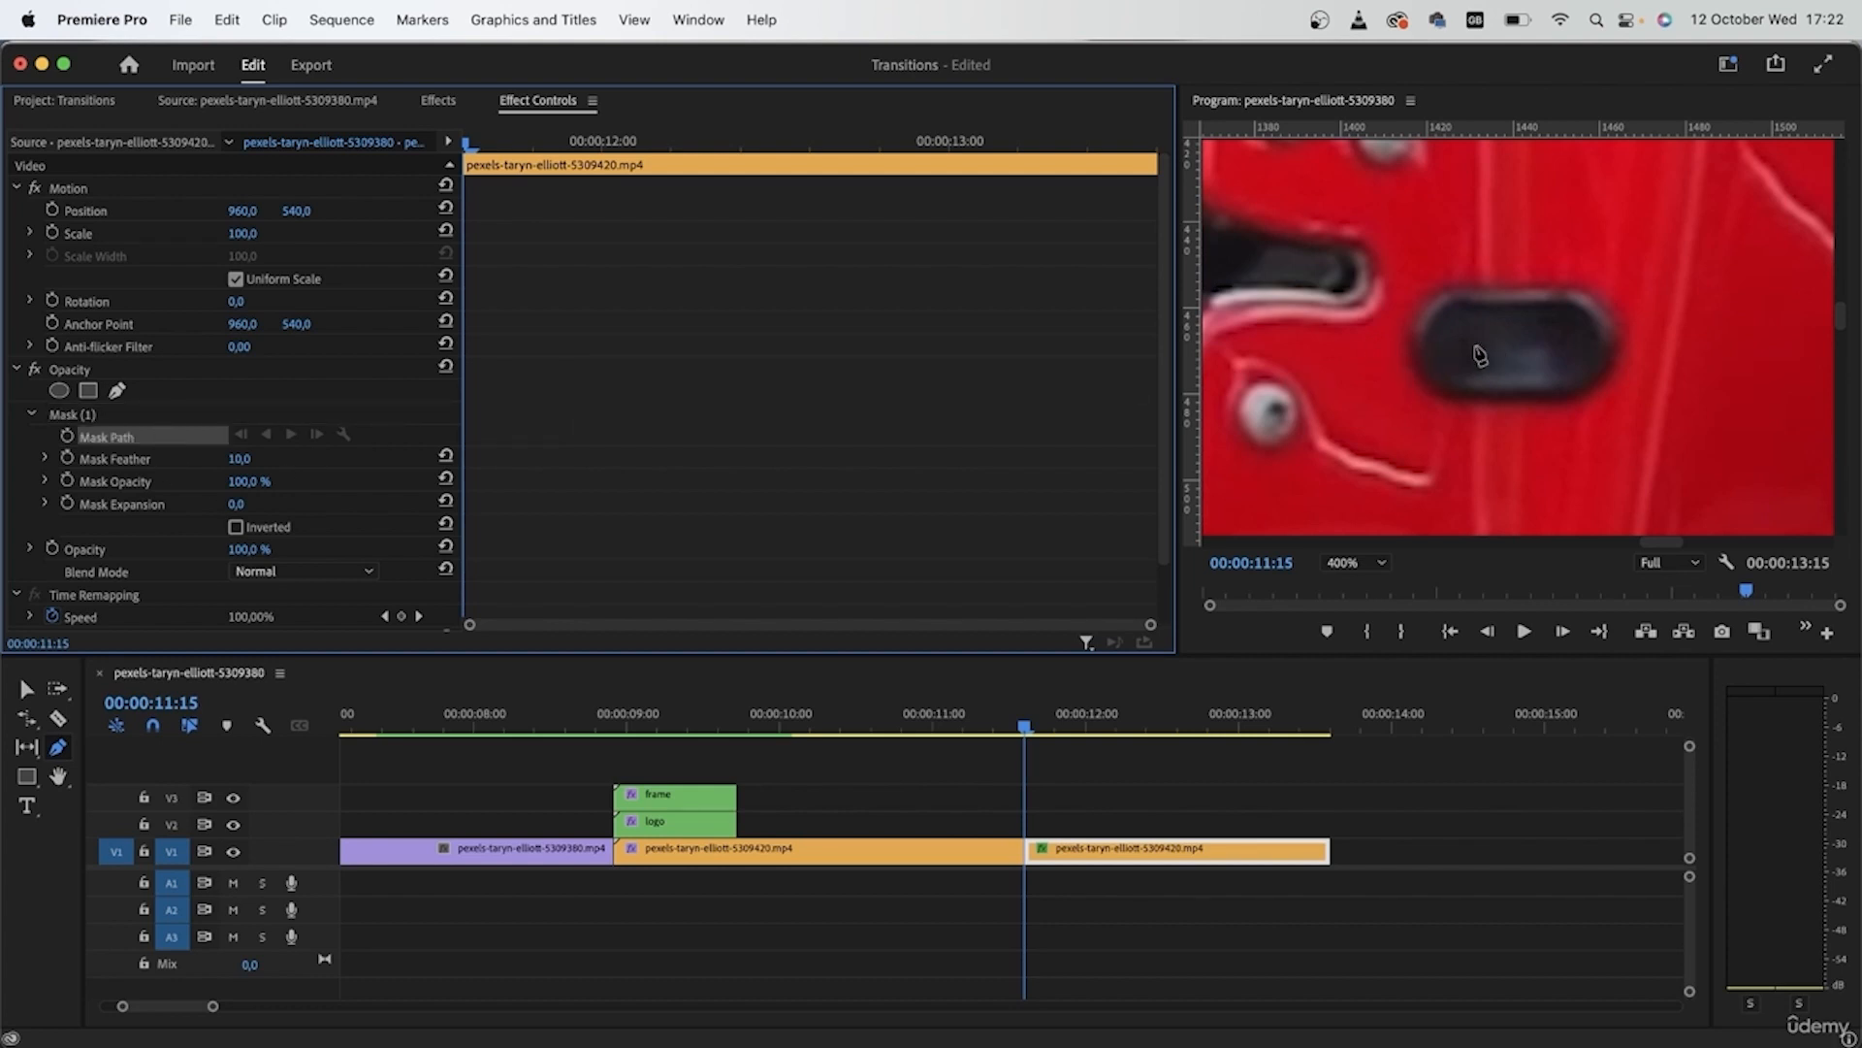
# Draw a closed mask path around the dark oval on the car door's edge and set Mask Feather to 0
pyautogui.click(1410, 360)
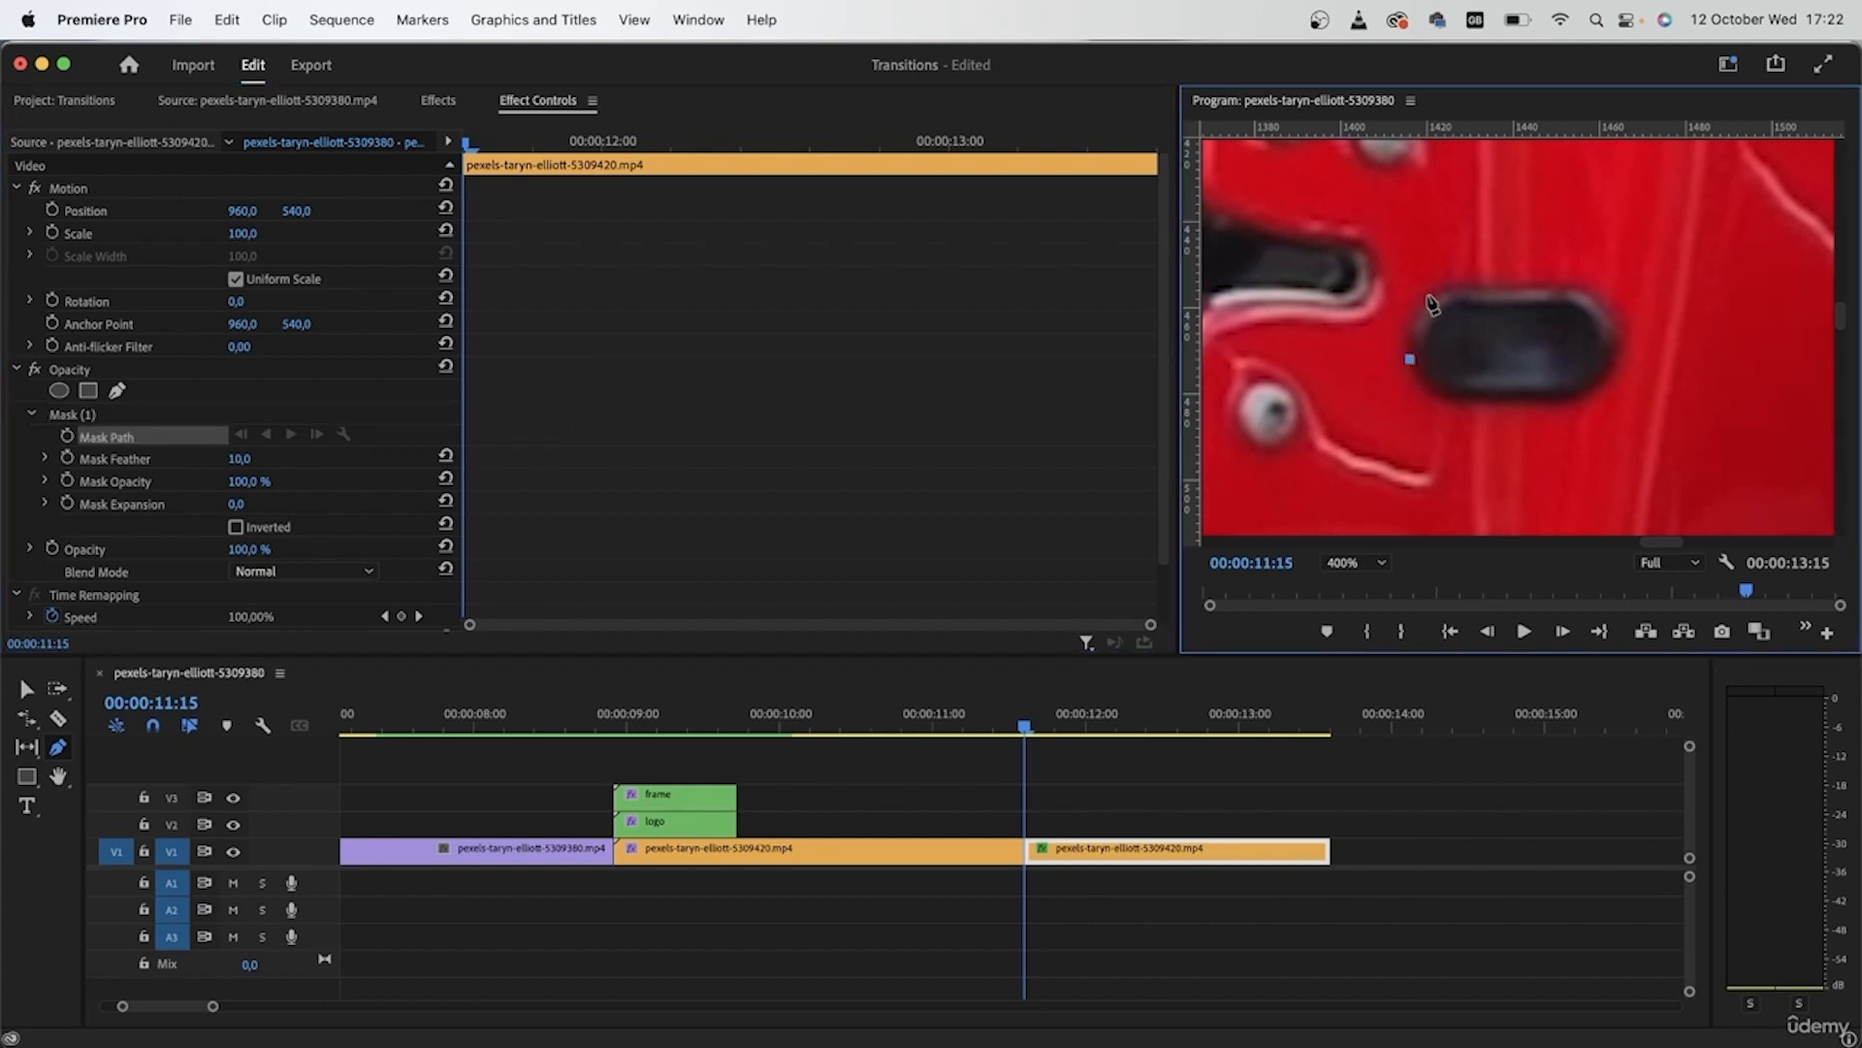
pyautogui.moveTo(1441, 286)
pyautogui.mouseDown()
pyautogui.moveTo(1488, 281)
pyautogui.moveTo(1452, 294)
pyautogui.mouseUp()
pyautogui.click(1574, 288)
pyautogui.moveTo(1617, 346); pyautogui.dragTo(1581, 402)
pyautogui.moveTo(1436, 393); pyautogui.dragTo(1401, 382)
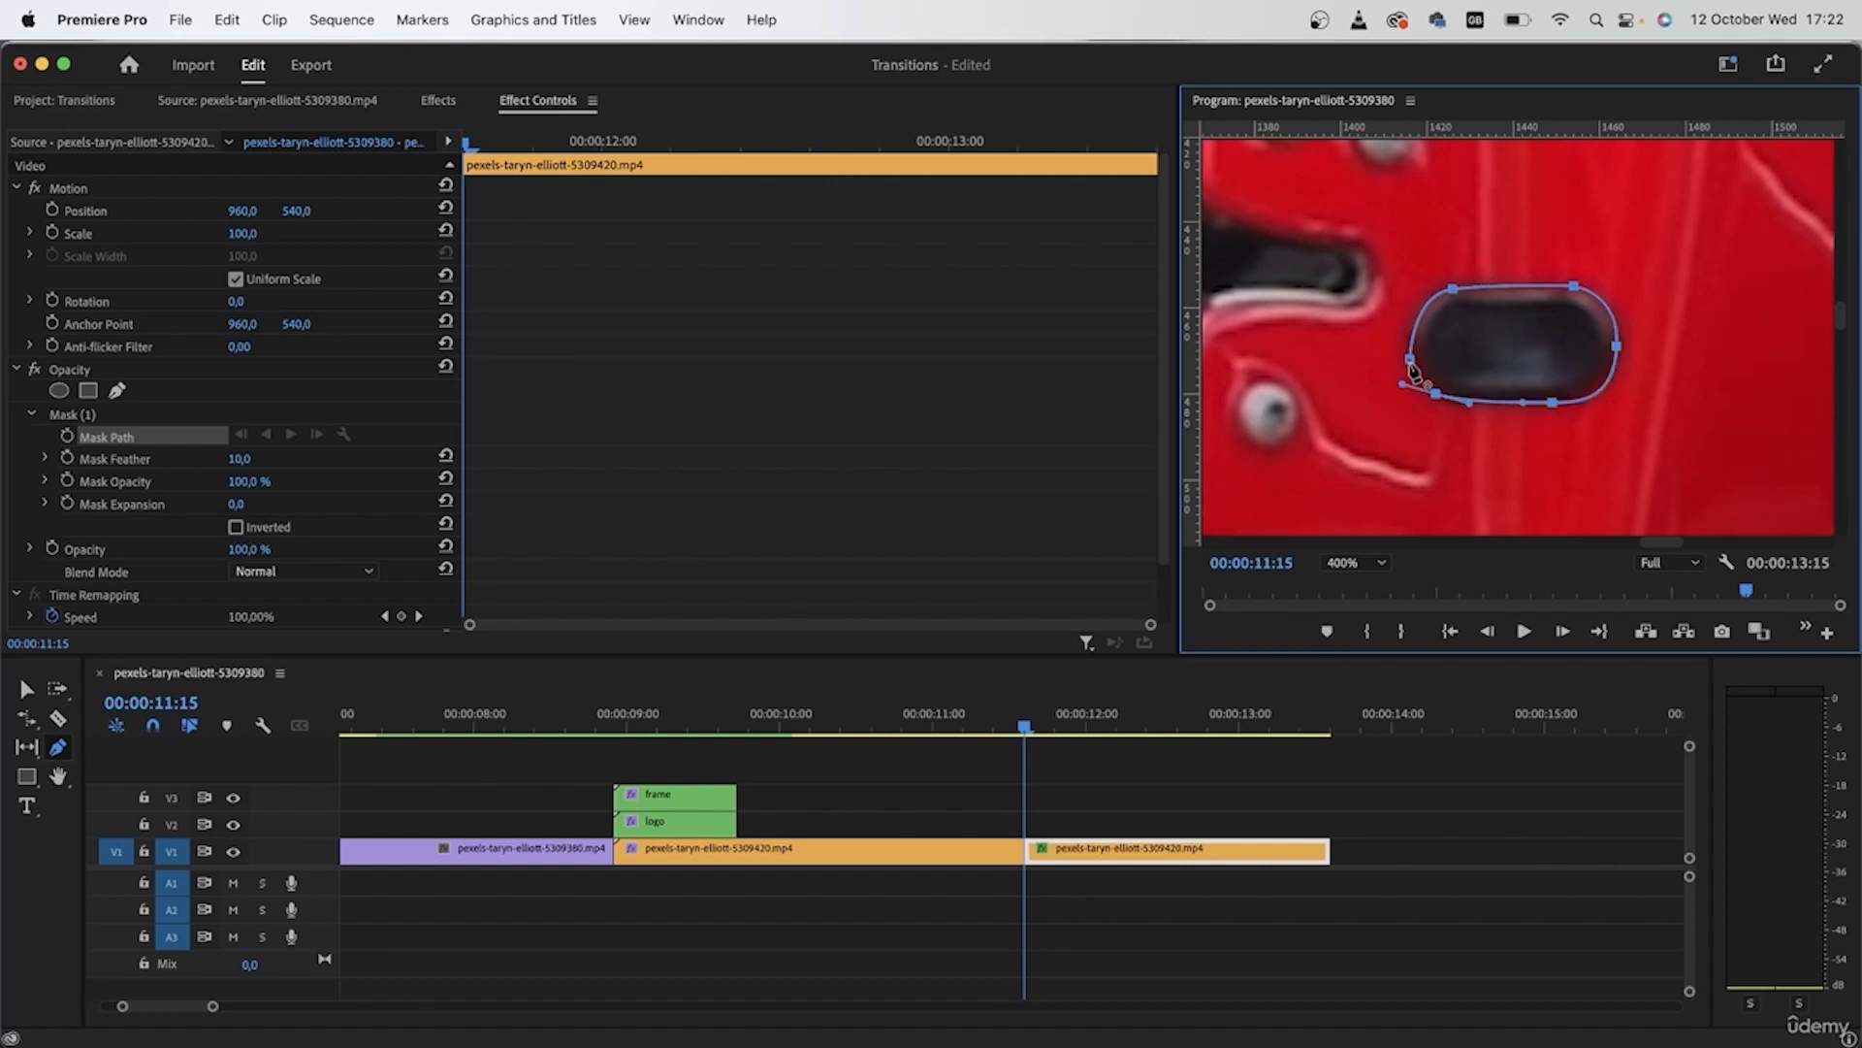
pyautogui.click(1410, 361)
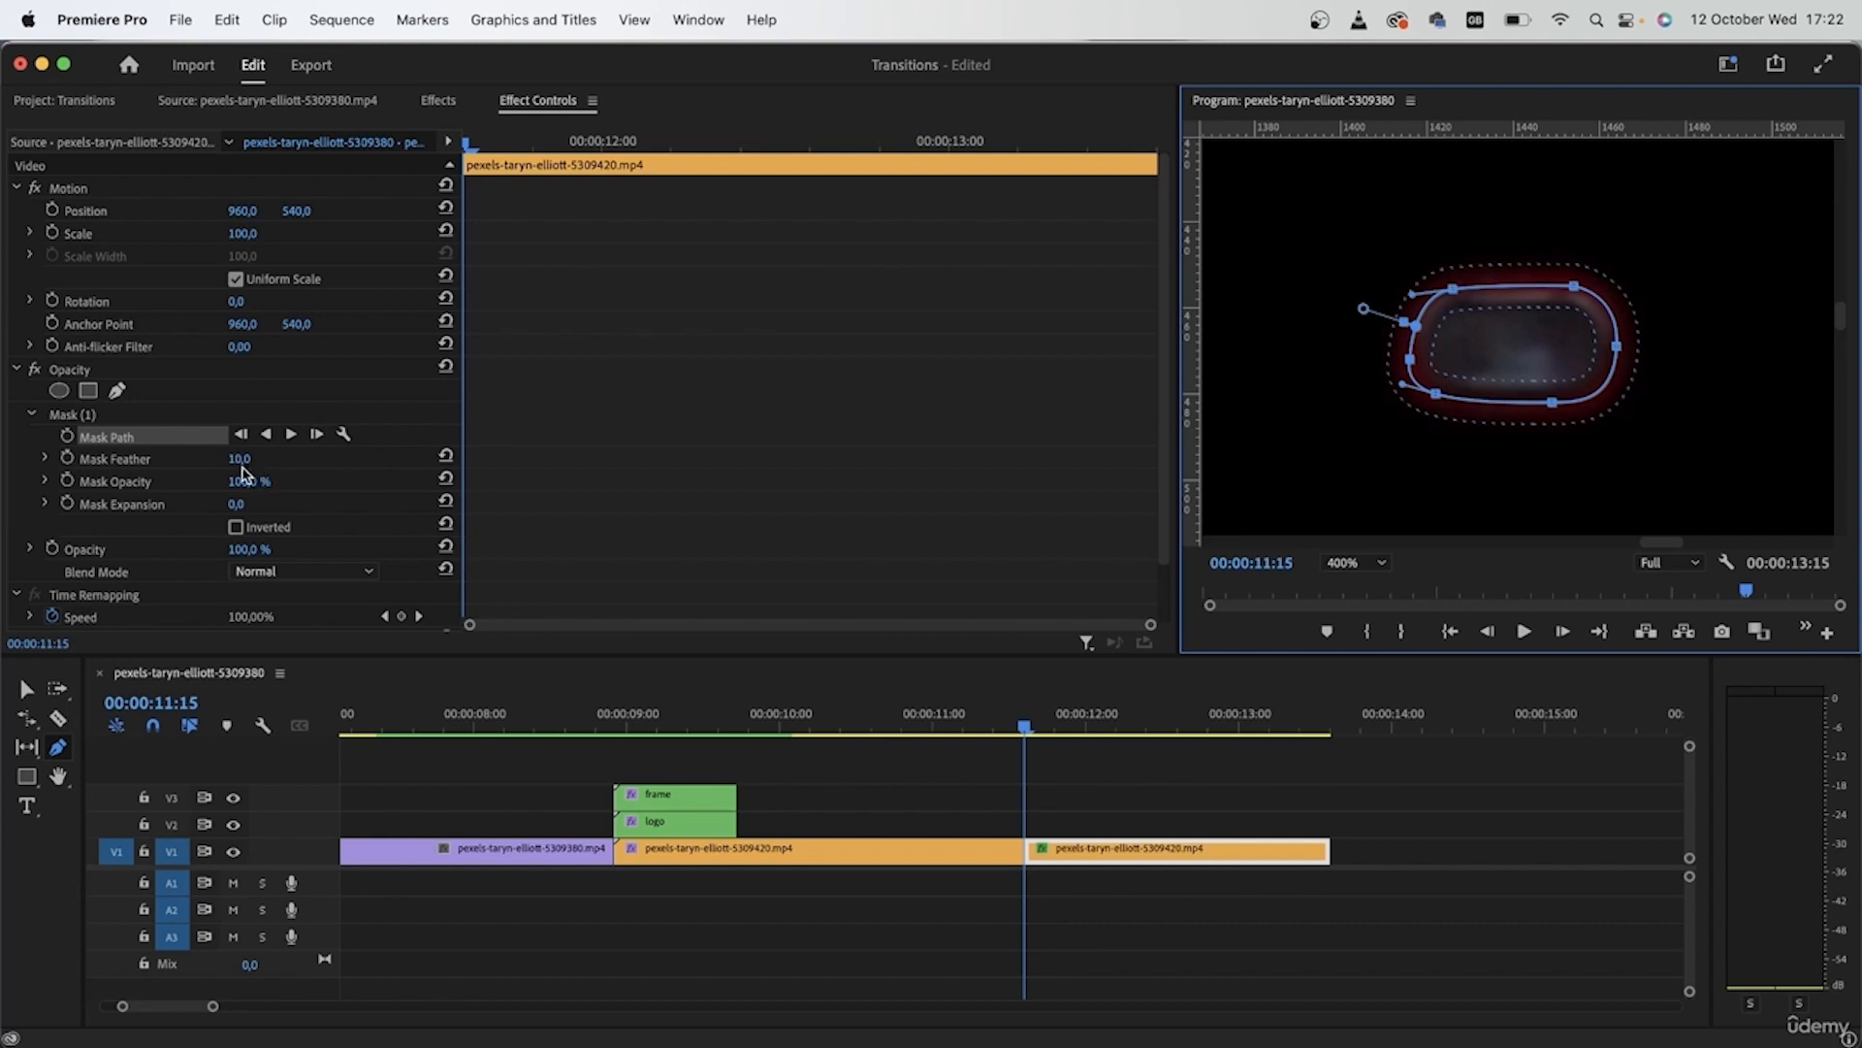
pyautogui.moveTo(240, 460); pyautogui.dragTo(209, 460)
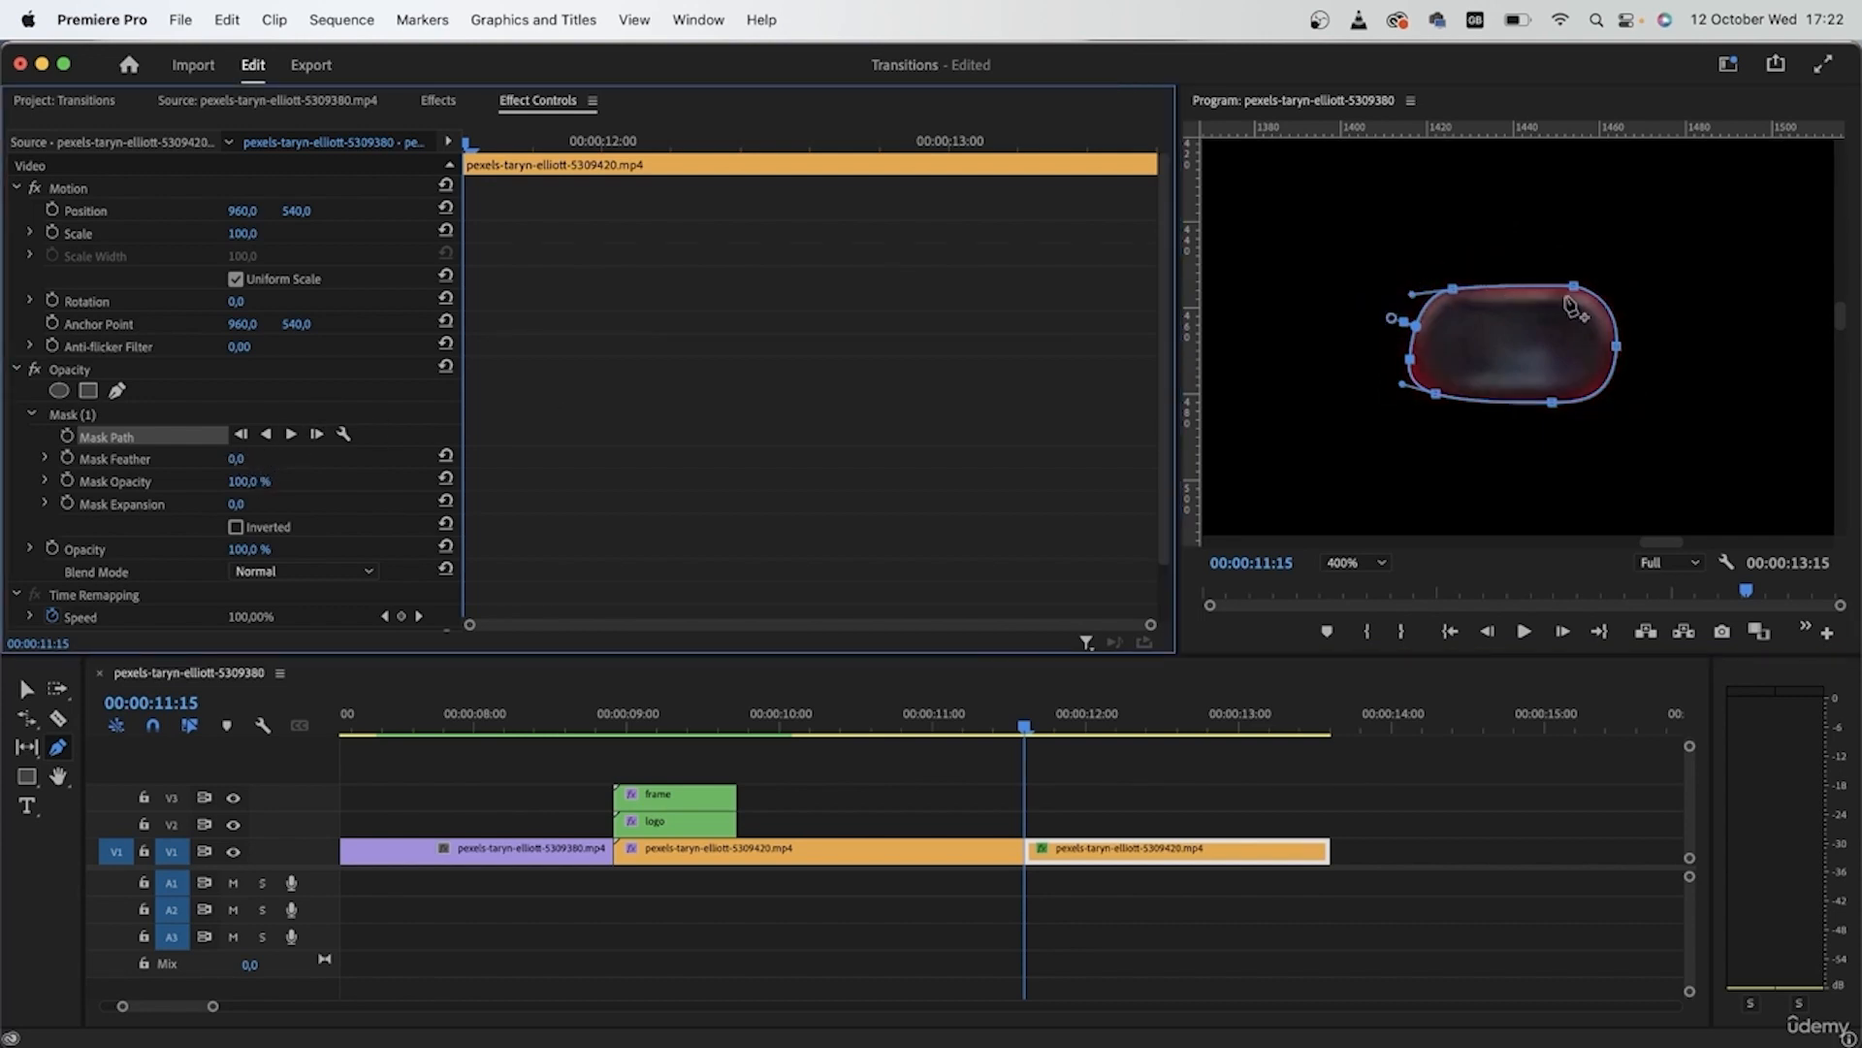
# Tighten the mask path's points inward around the car door's dark oval so that it follows the oval's edge more closely
pyautogui.moveTo(1572, 288); pyautogui.dragTo(1569, 296)
pyautogui.moveTo(1452, 289); pyautogui.dragTo(1454, 297)
pyautogui.moveTo(1410, 360); pyautogui.dragTo(1551, 398)
pyautogui.moveTo(1617, 347); pyautogui.dragTo(1608, 350)
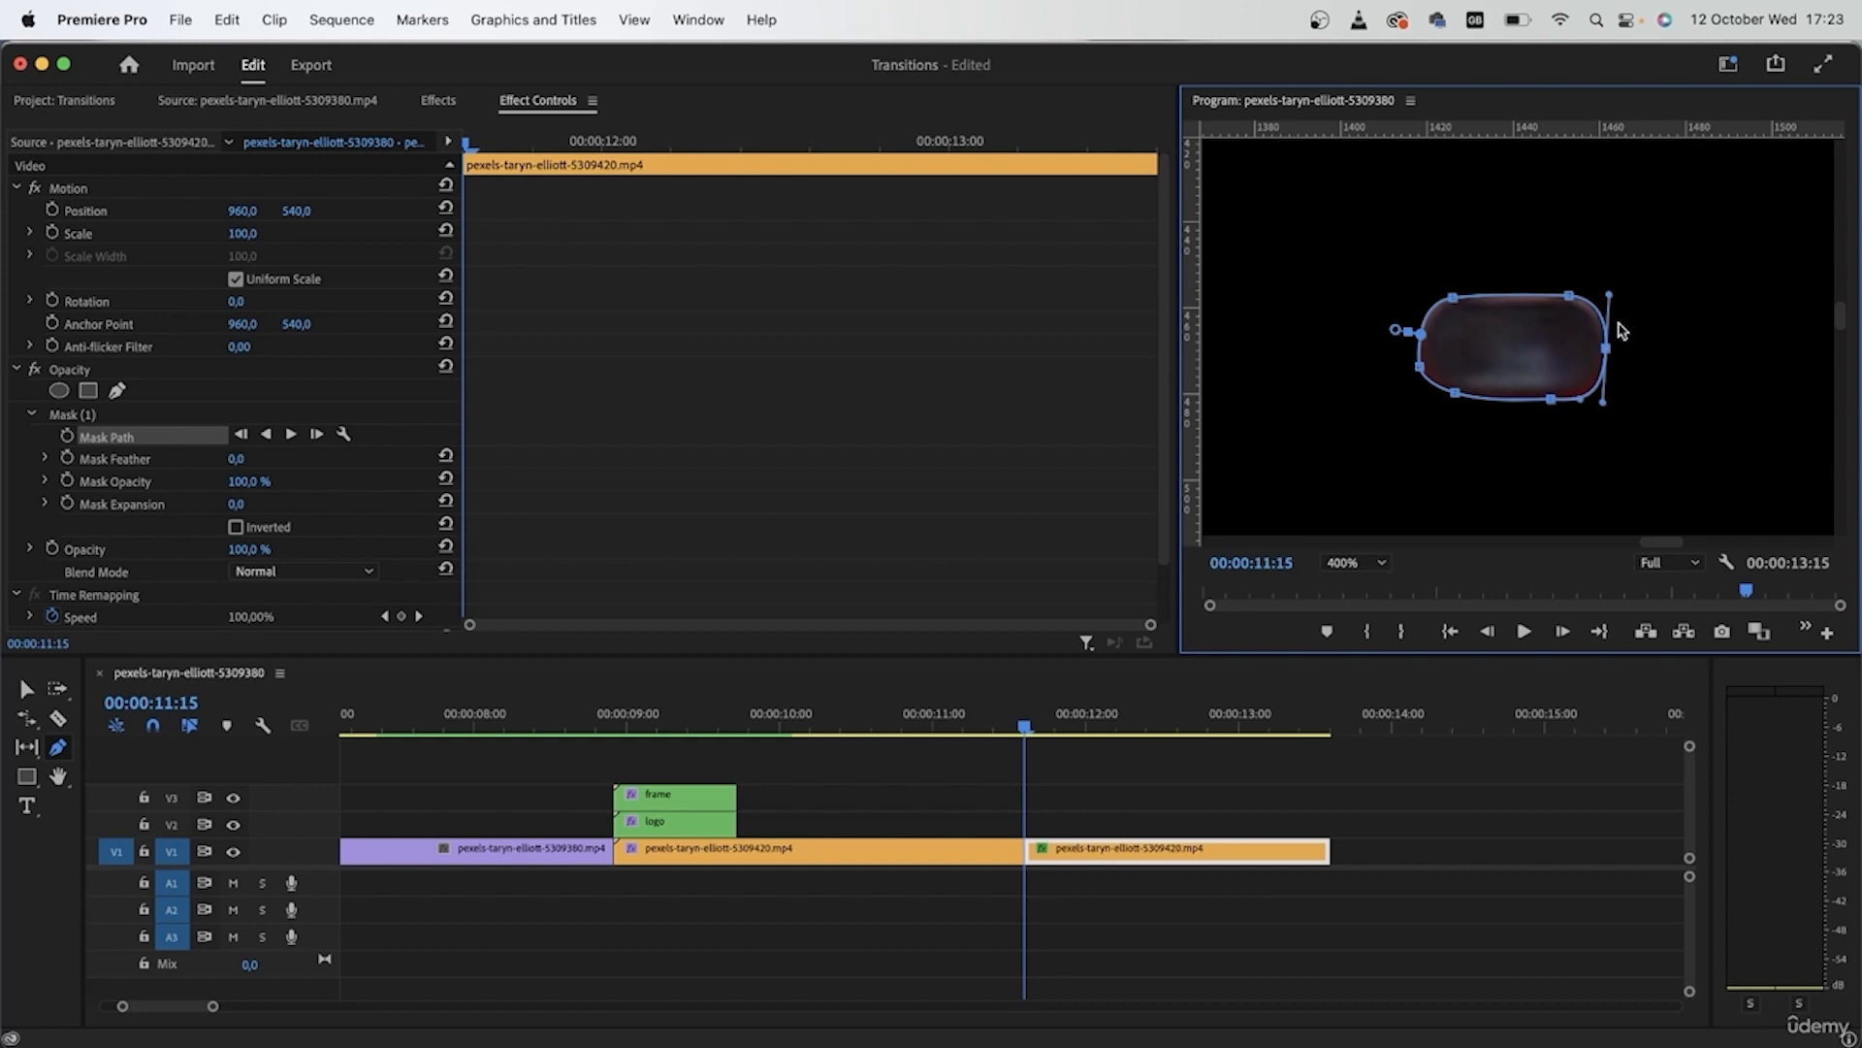
# Duplicate the masked 5309420 segment from V1 onto V2 directly above it, and invert the copy's mask
pyautogui.press('v')
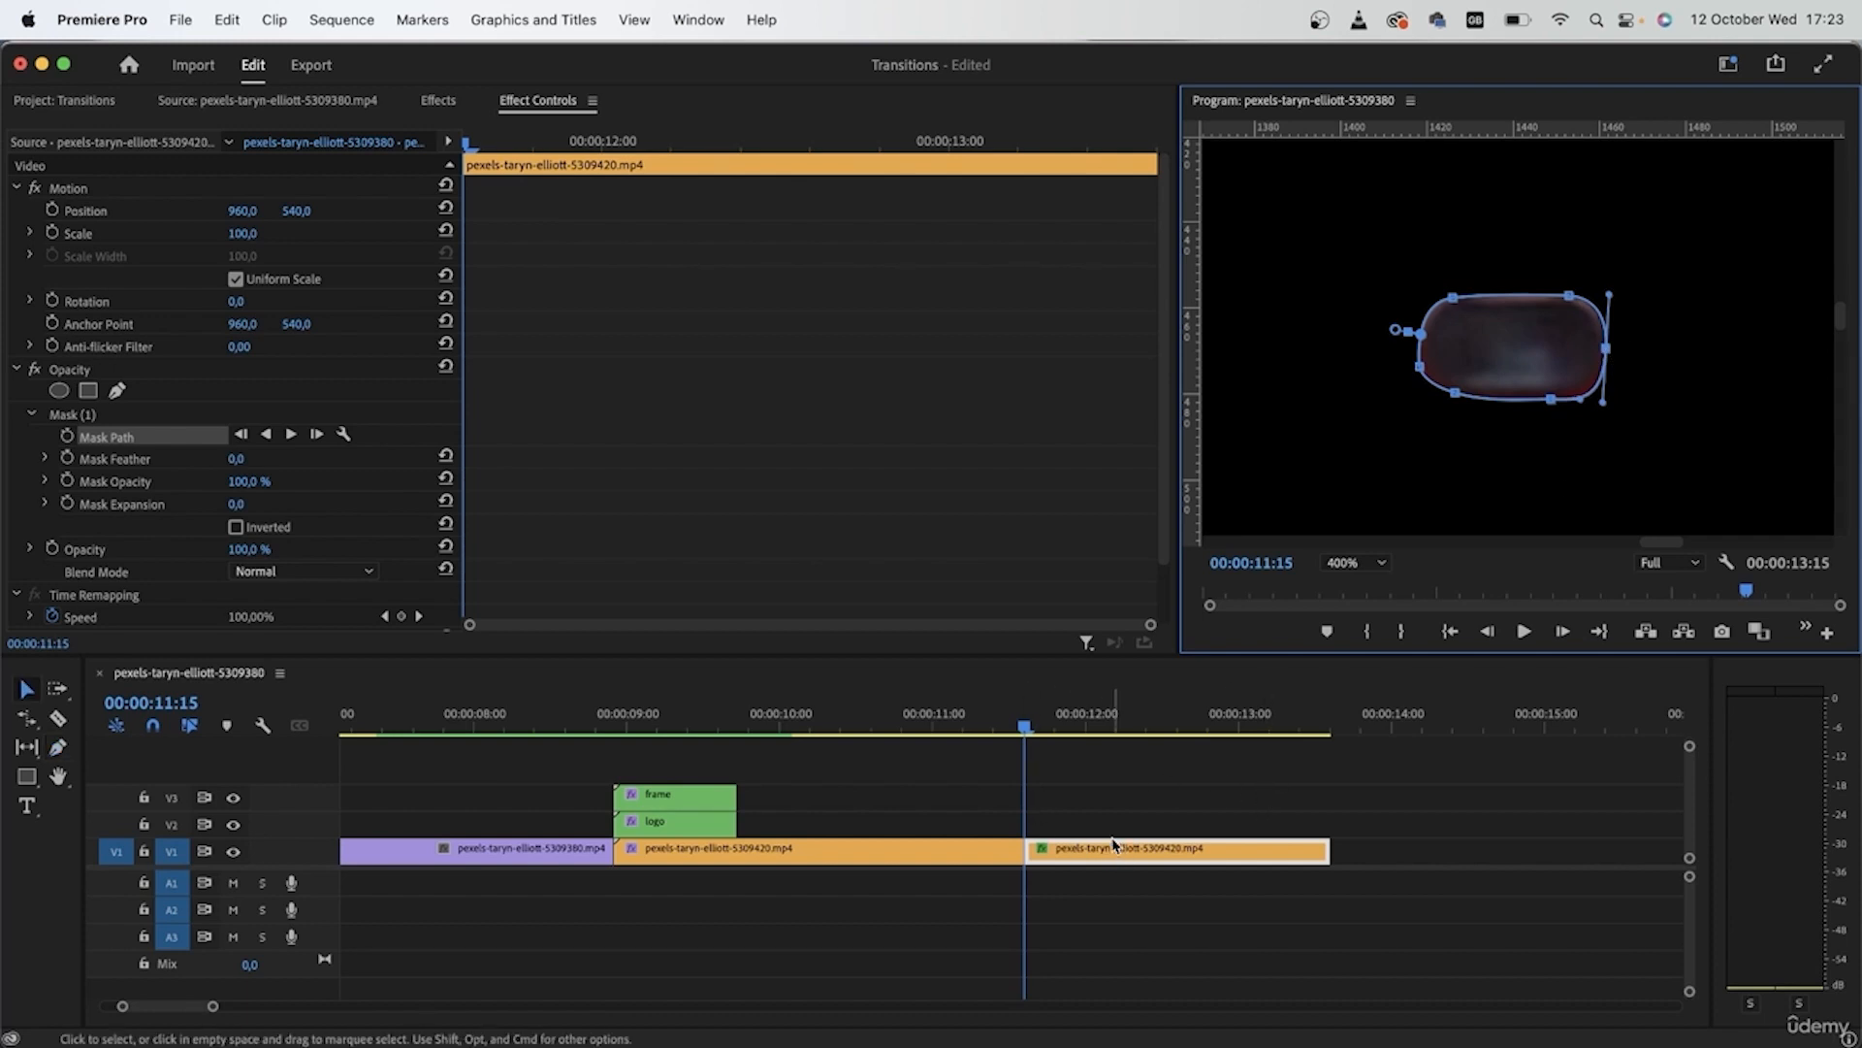
pyautogui.moveTo(1108, 874); pyautogui.dragTo(1108, 825)
pyautogui.click(235, 527)
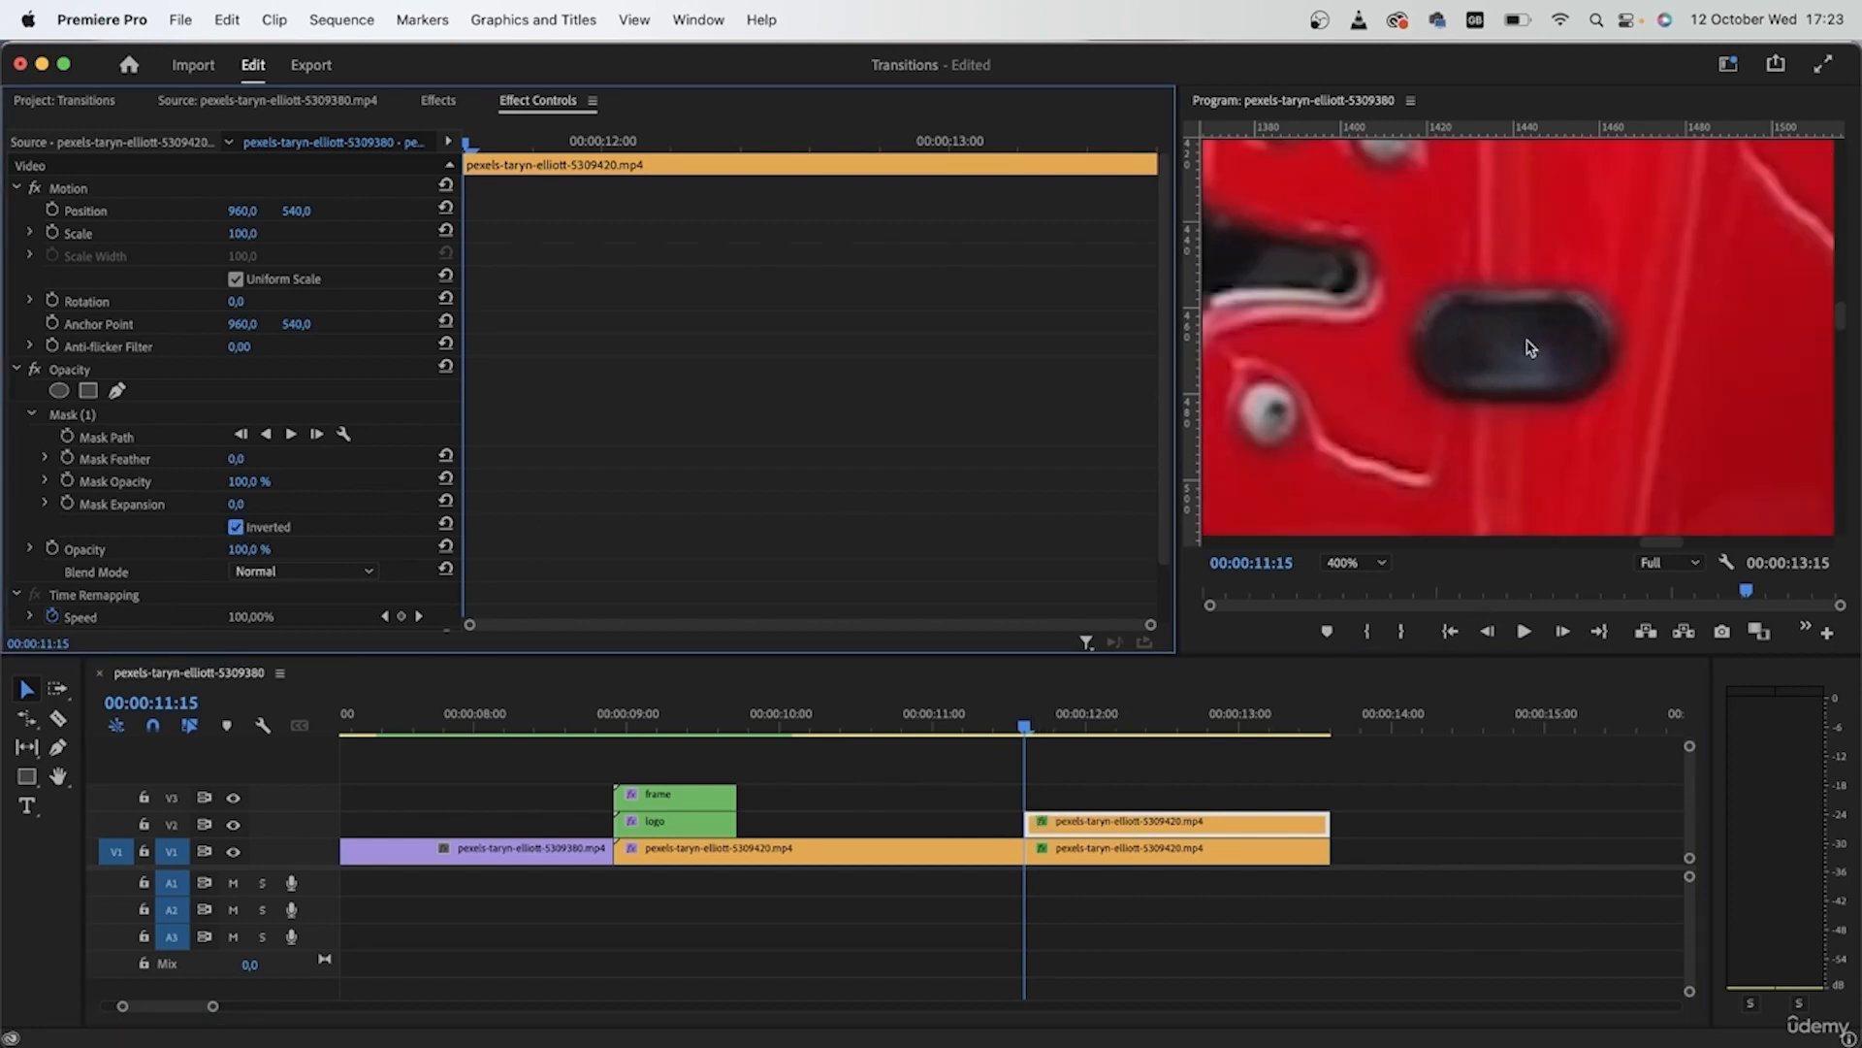
# Nest the inverted-mask copy on V2 as a sequence named outline
pyautogui.click(1216, 898)
pyautogui.click(1211, 826)
pyautogui.rightClick(1179, 822)
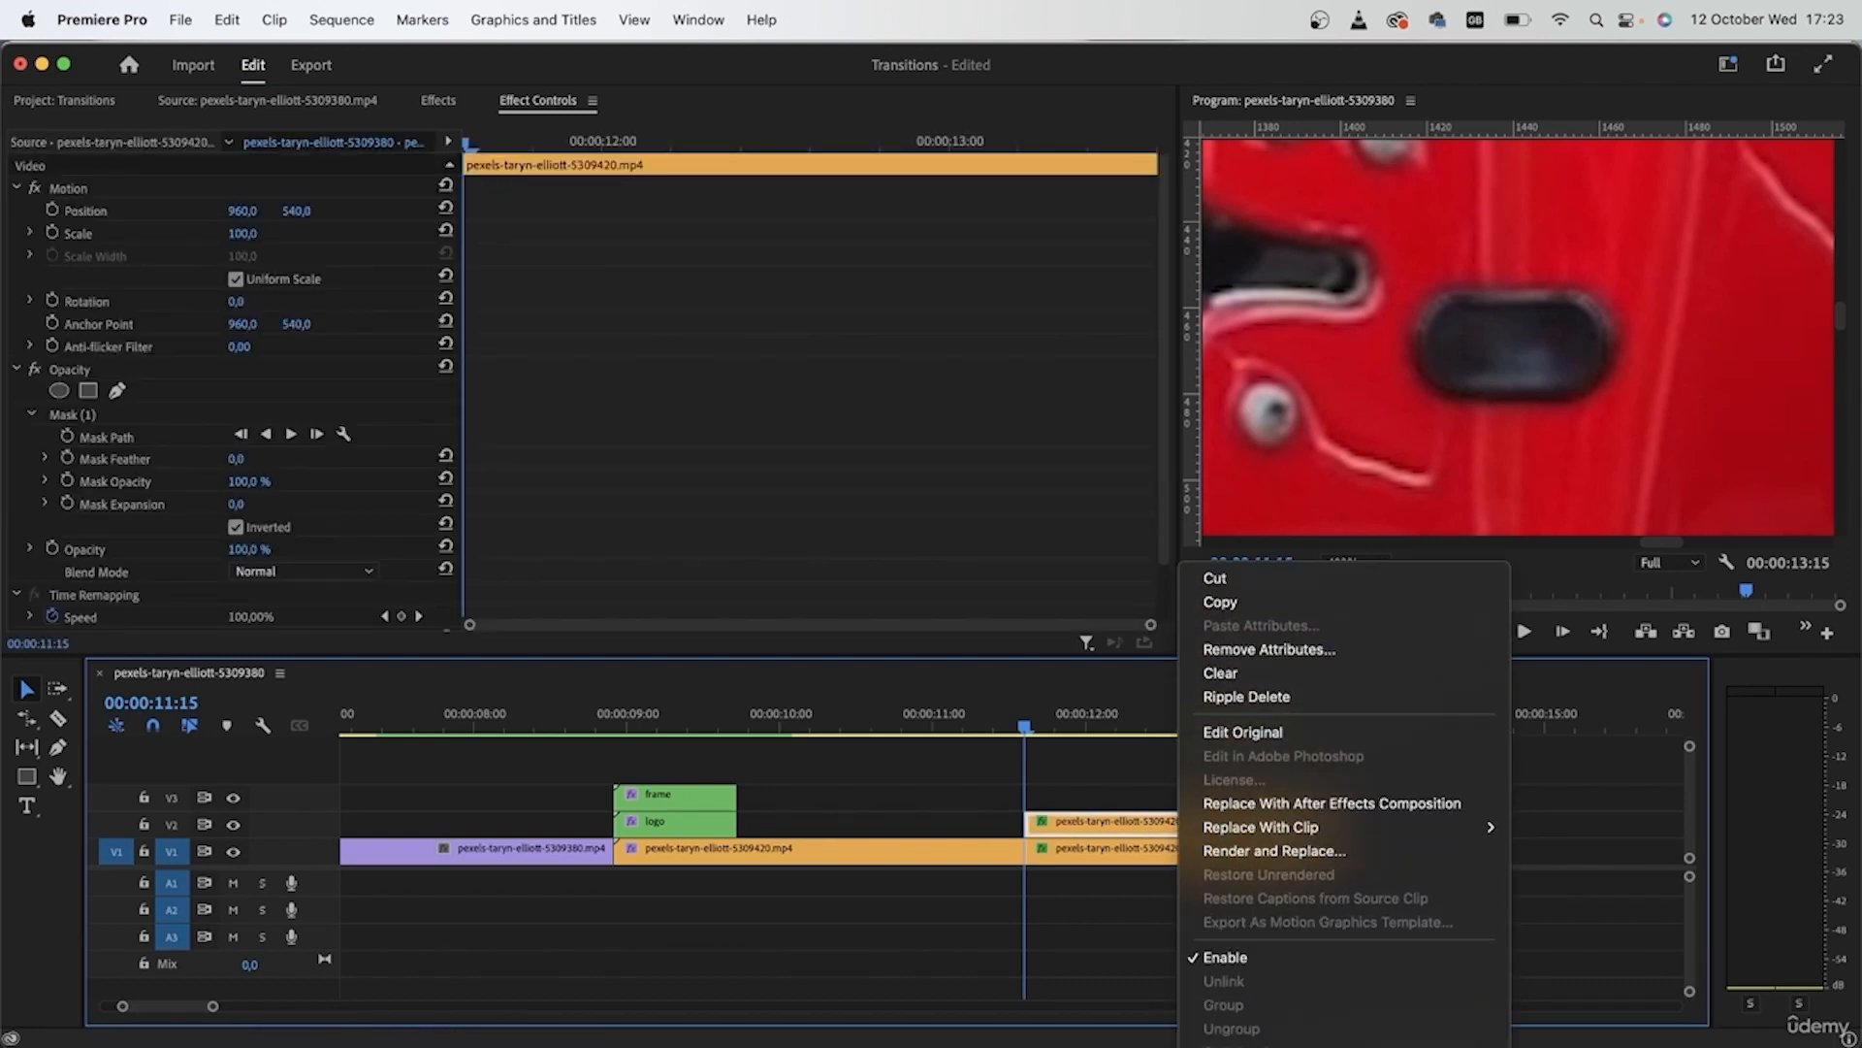
pyautogui.click(1301, 813)
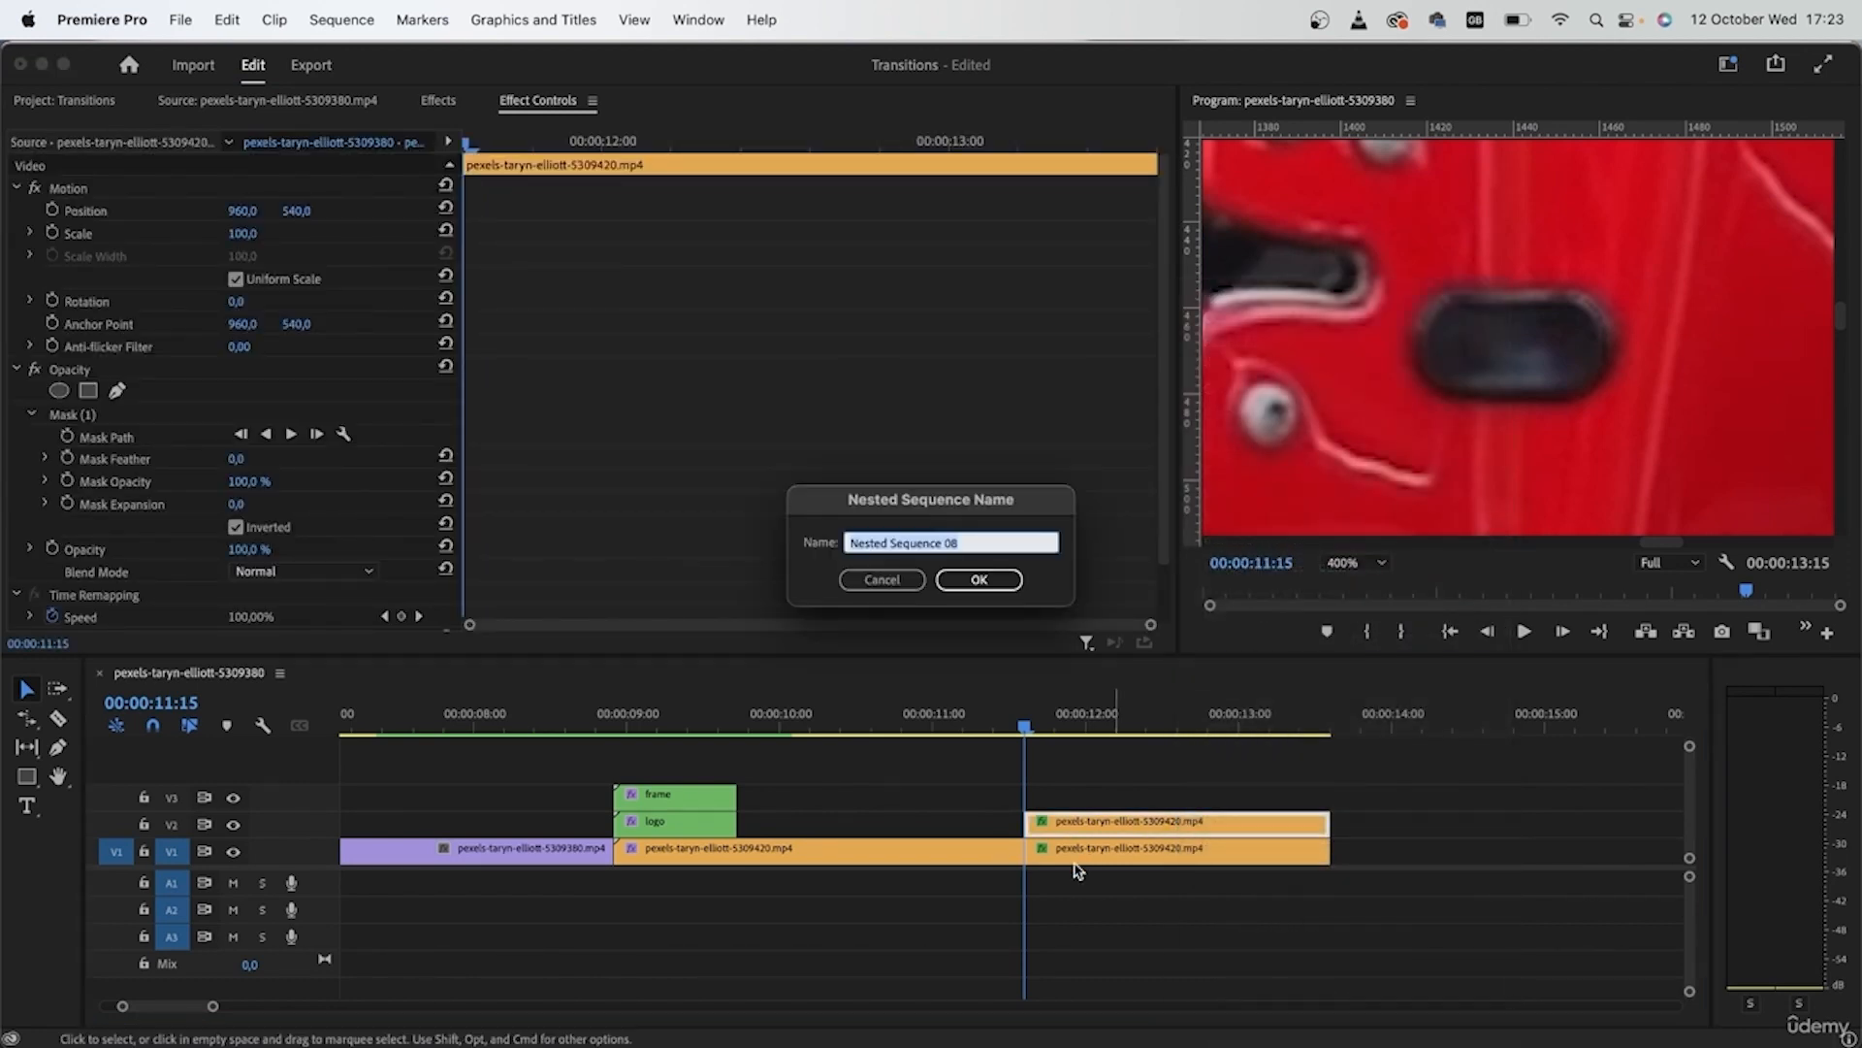
pyautogui.press('BackSpace')
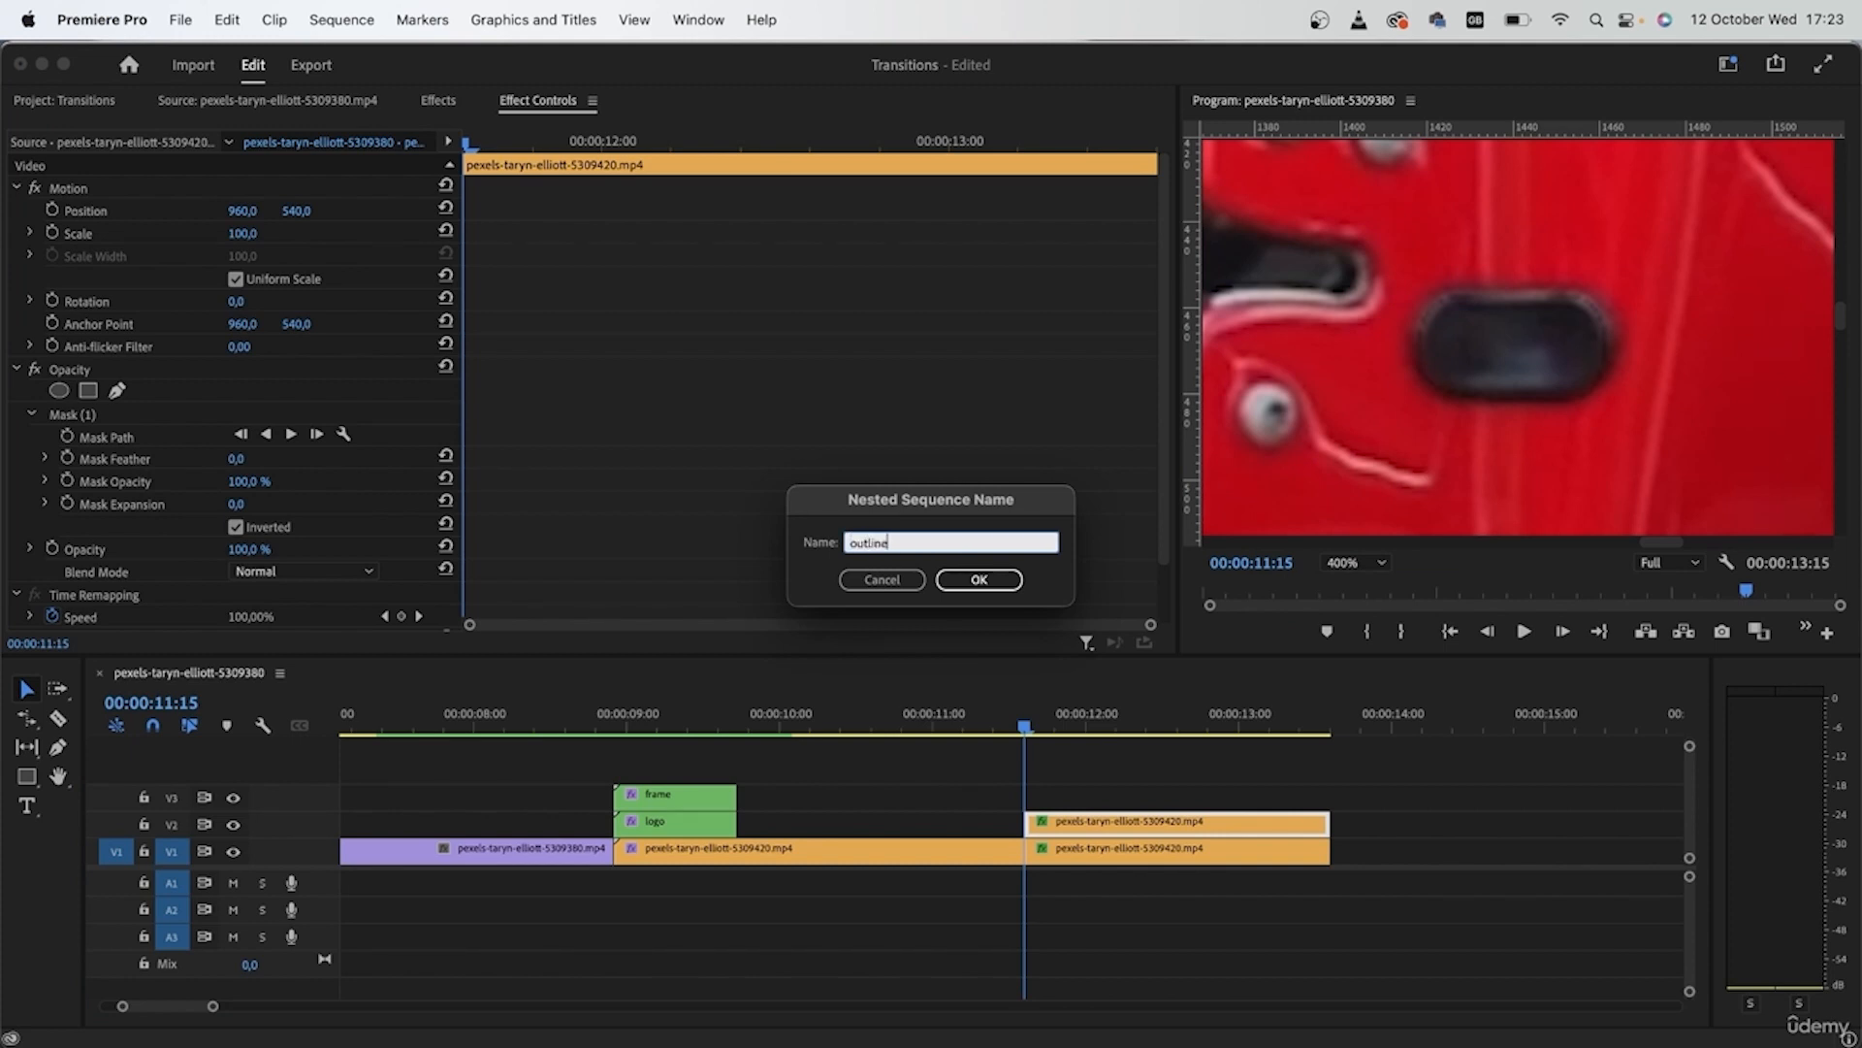
pyautogui.press('Return')
# Nest the masked segment below it on V1 as a sequence named tunnel
pyautogui.click(1120, 817)
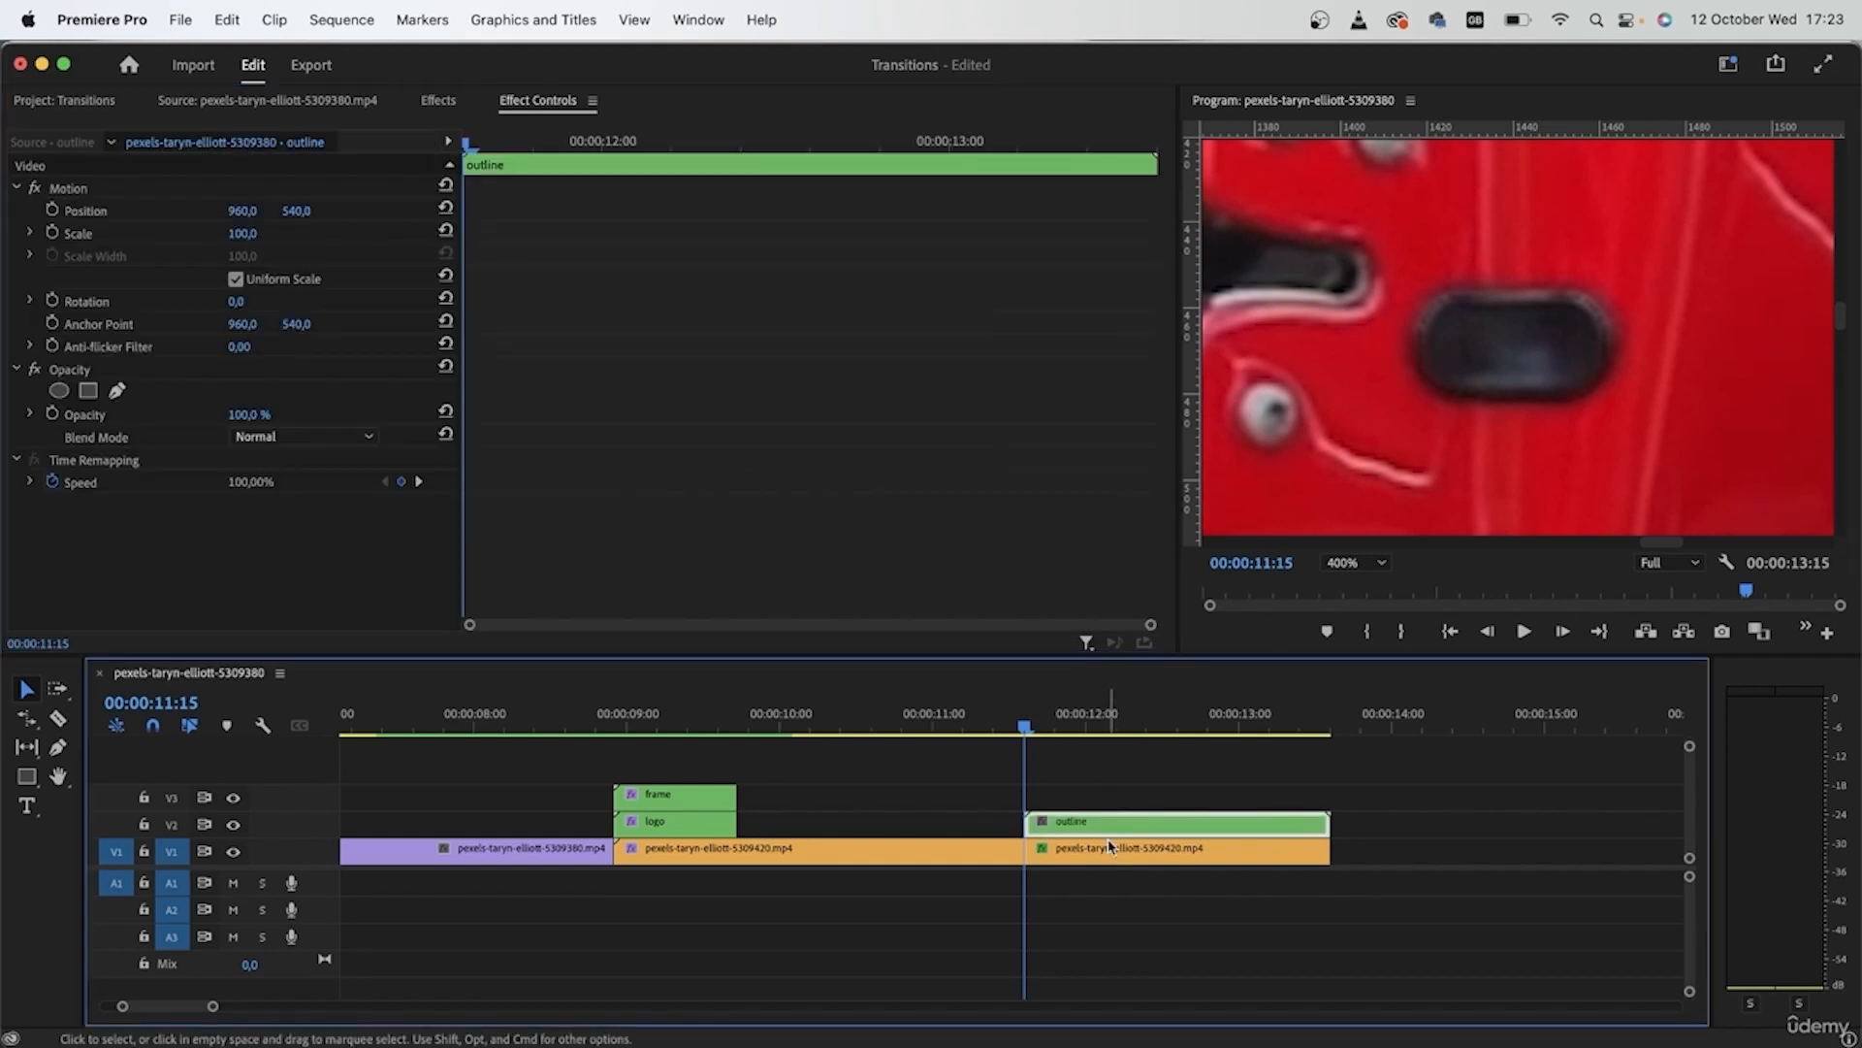
pyautogui.click(1116, 851)
pyautogui.rightClick(1151, 853)
pyautogui.scroll(-5, 1273, 1028)
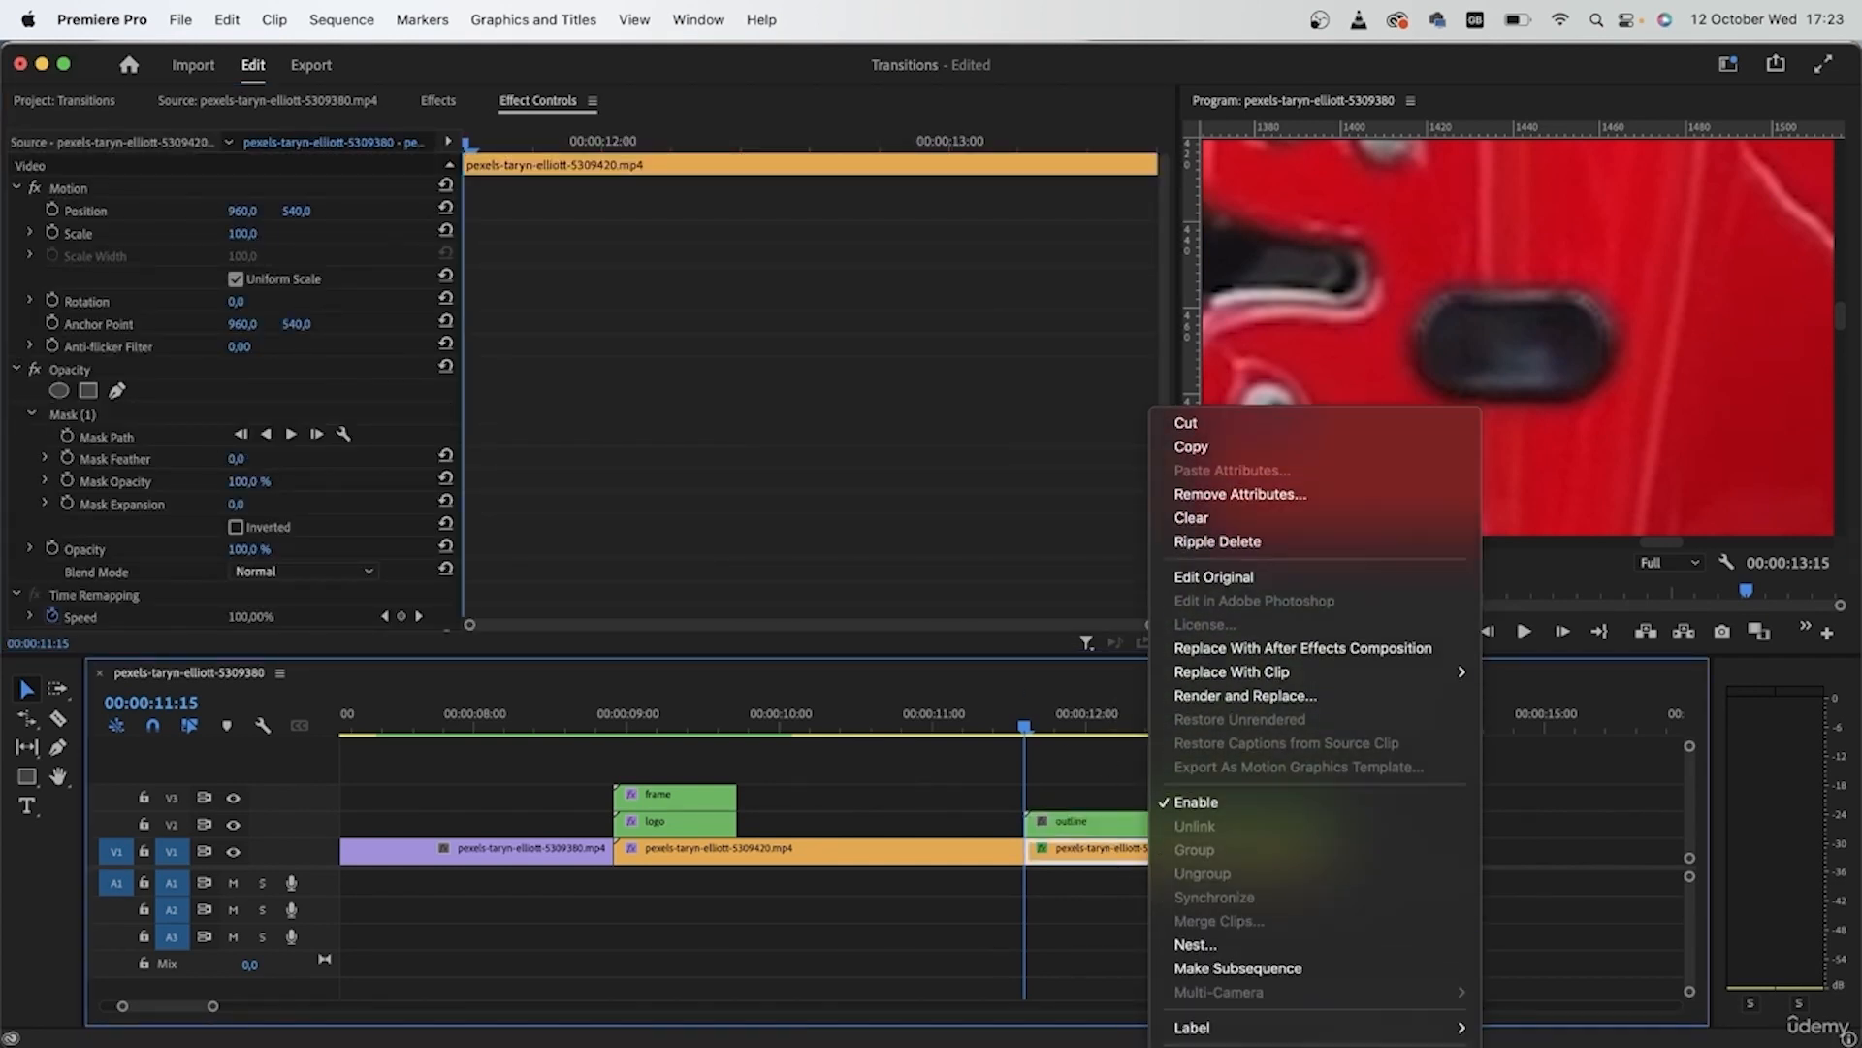
pyautogui.click(1237, 923)
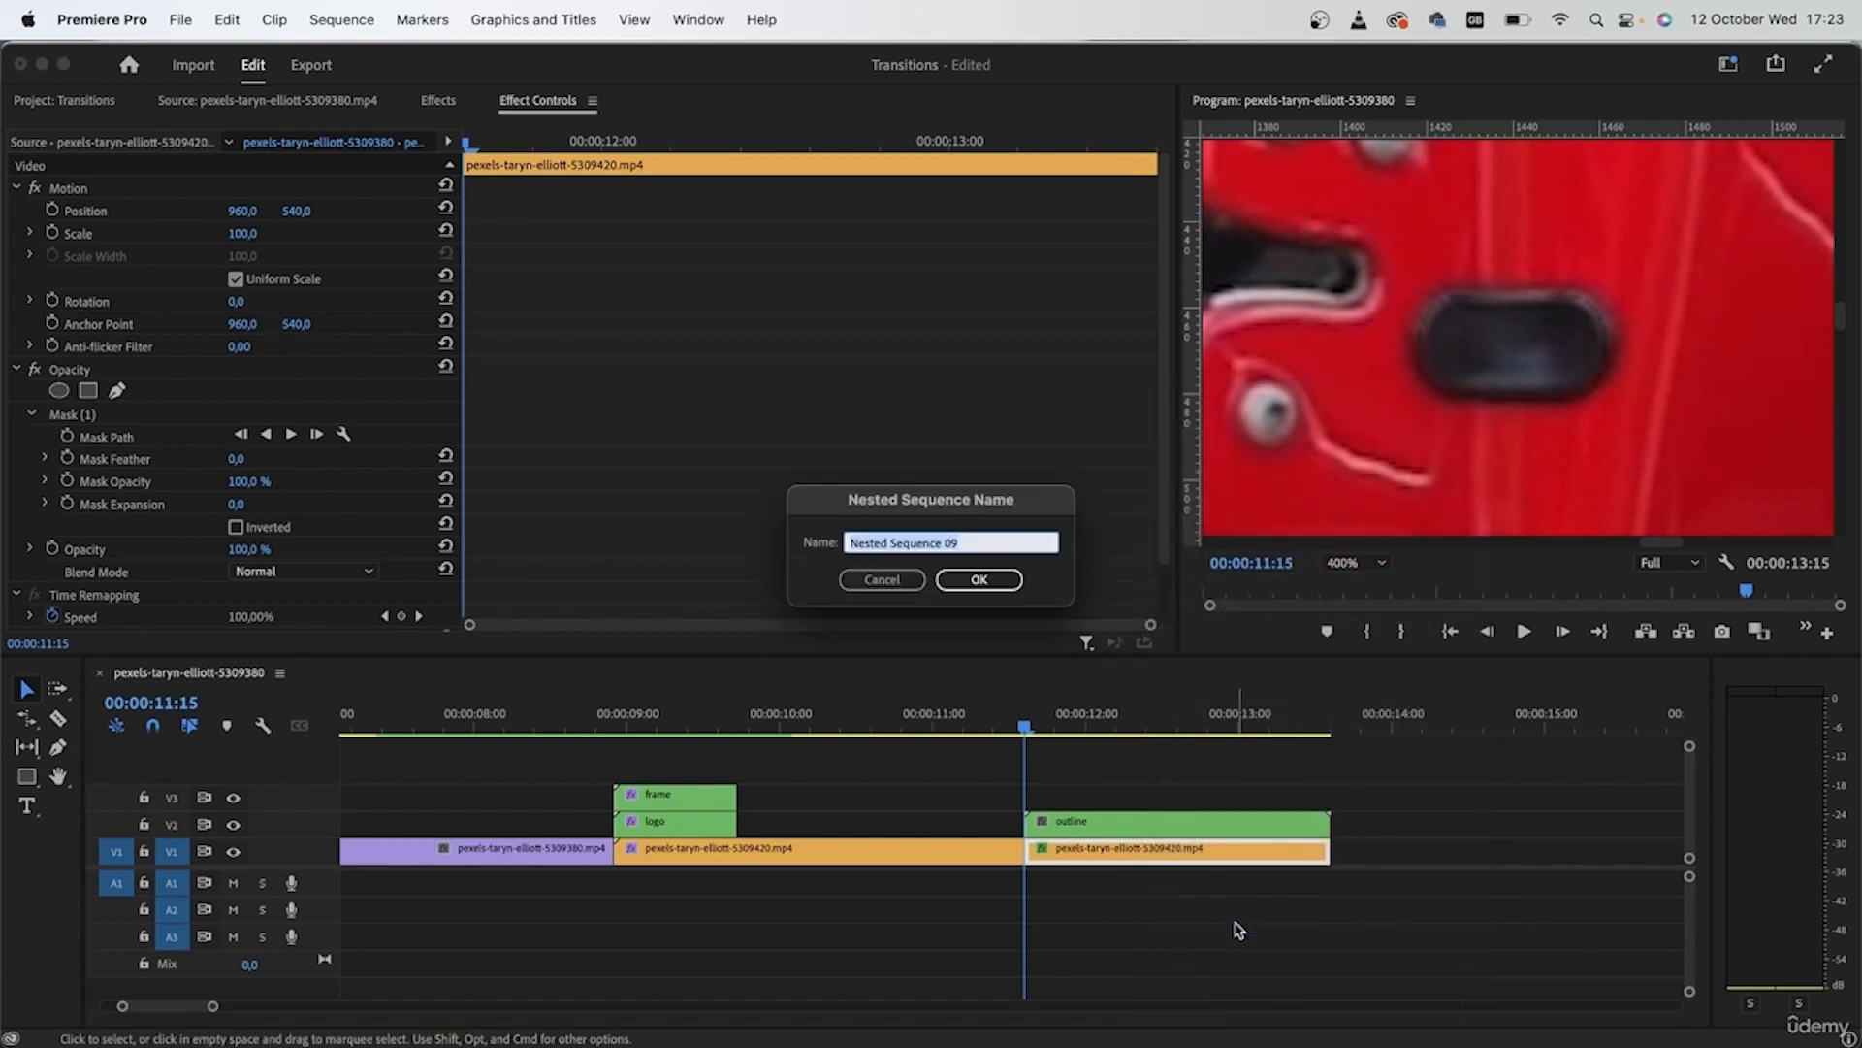
pyautogui.write('tunnel')
pyautogui.press('Return')
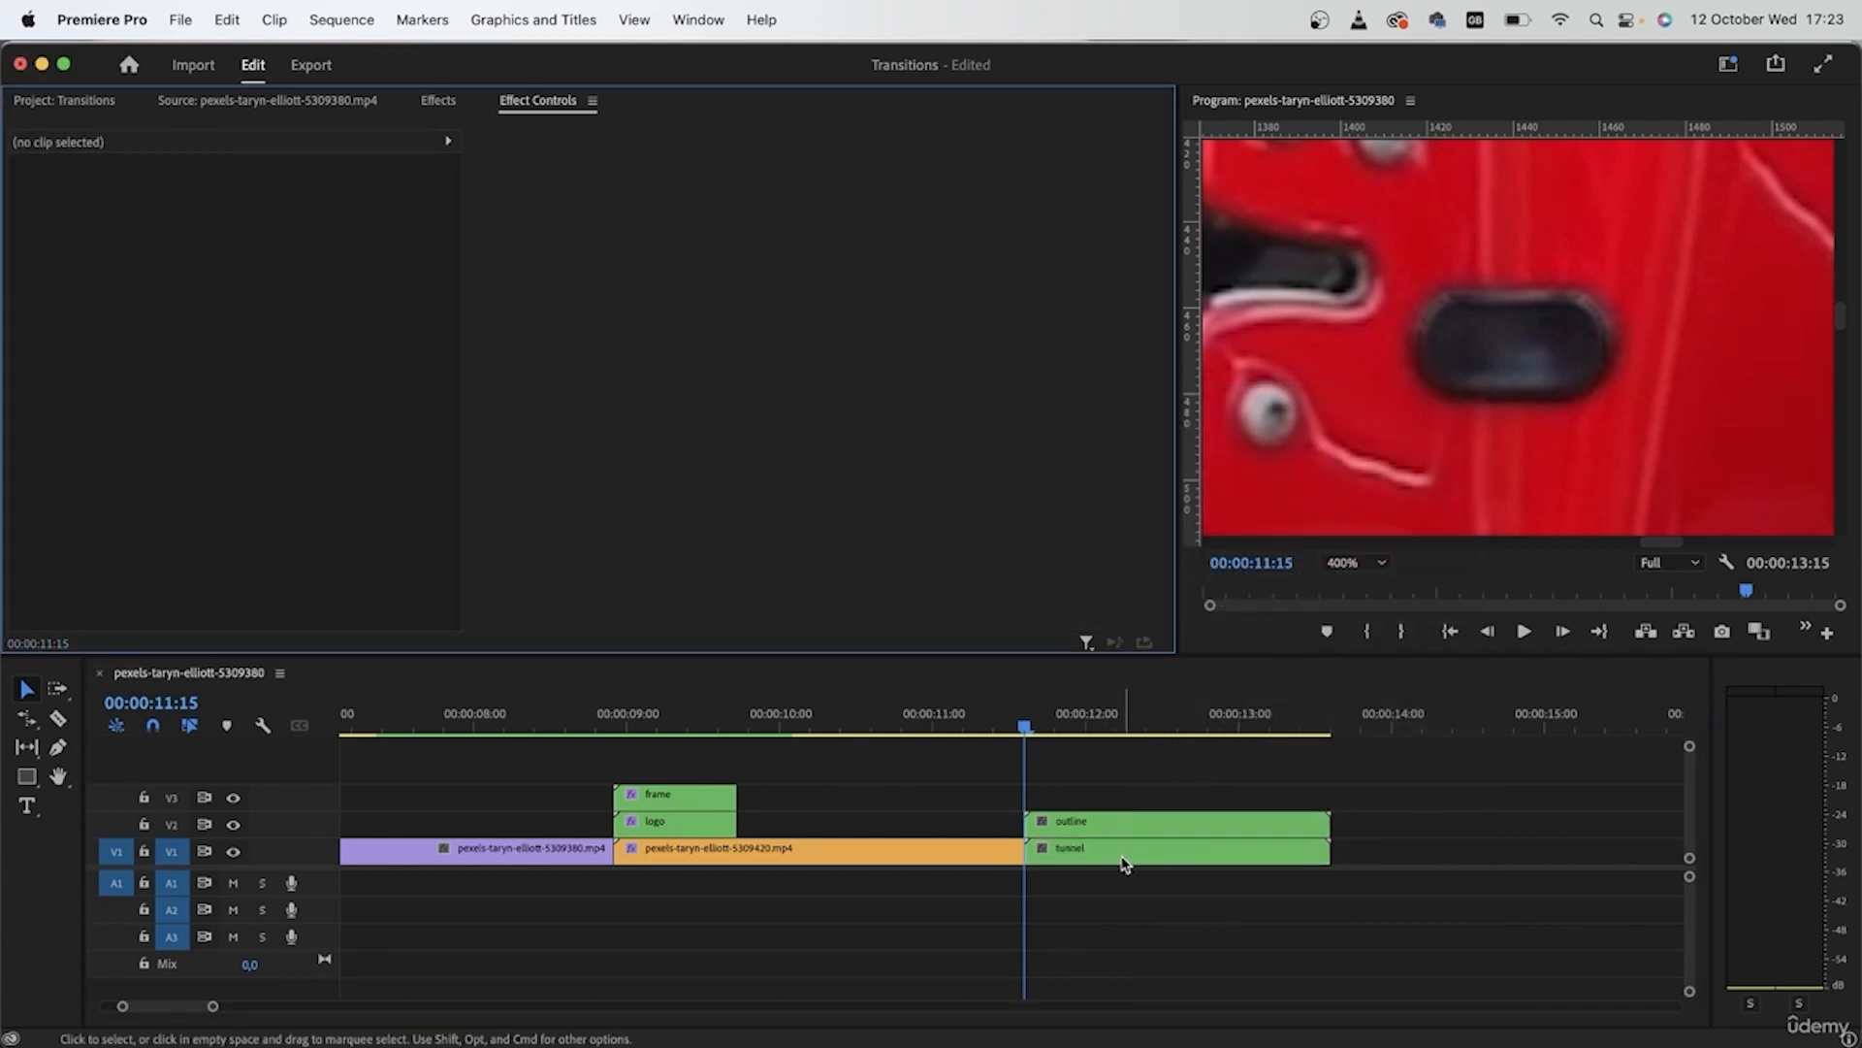
# Set the Program monitor's zoom to Fit and widen the Program panel
pyautogui.click(1348, 562)
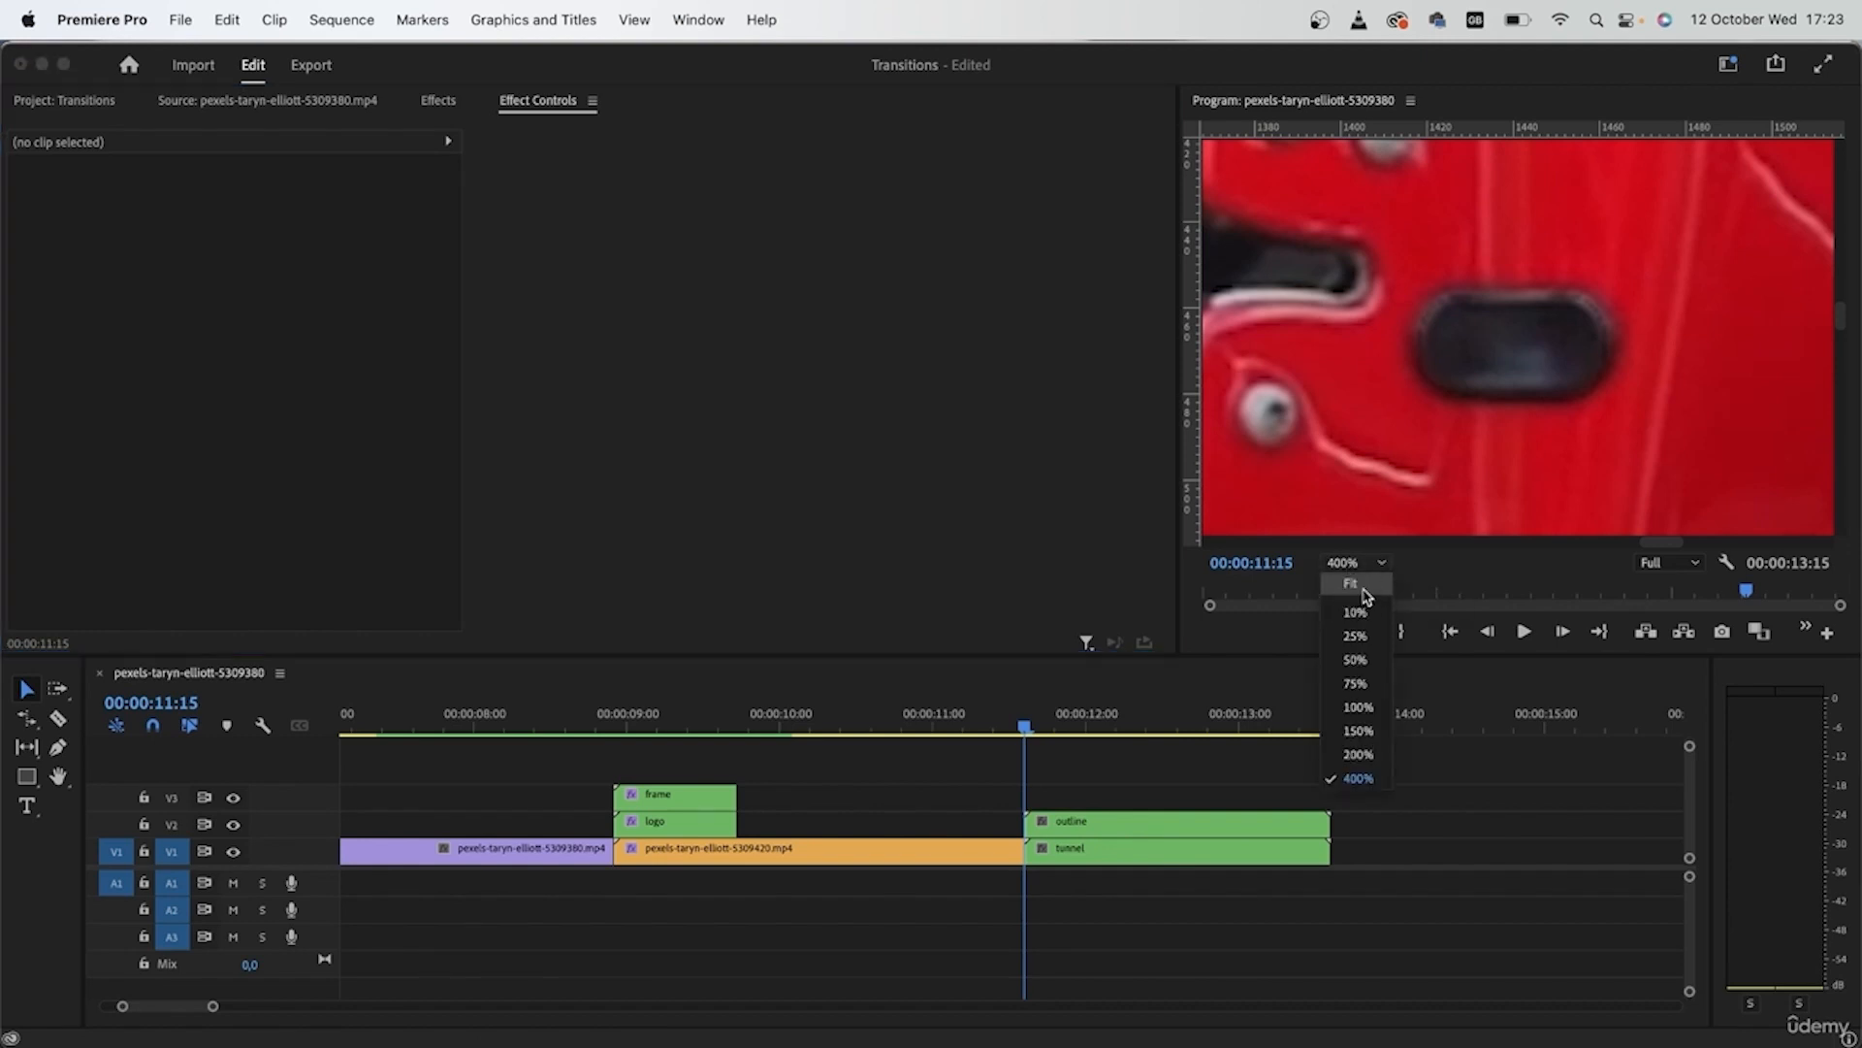
pyautogui.click(1344, 594)
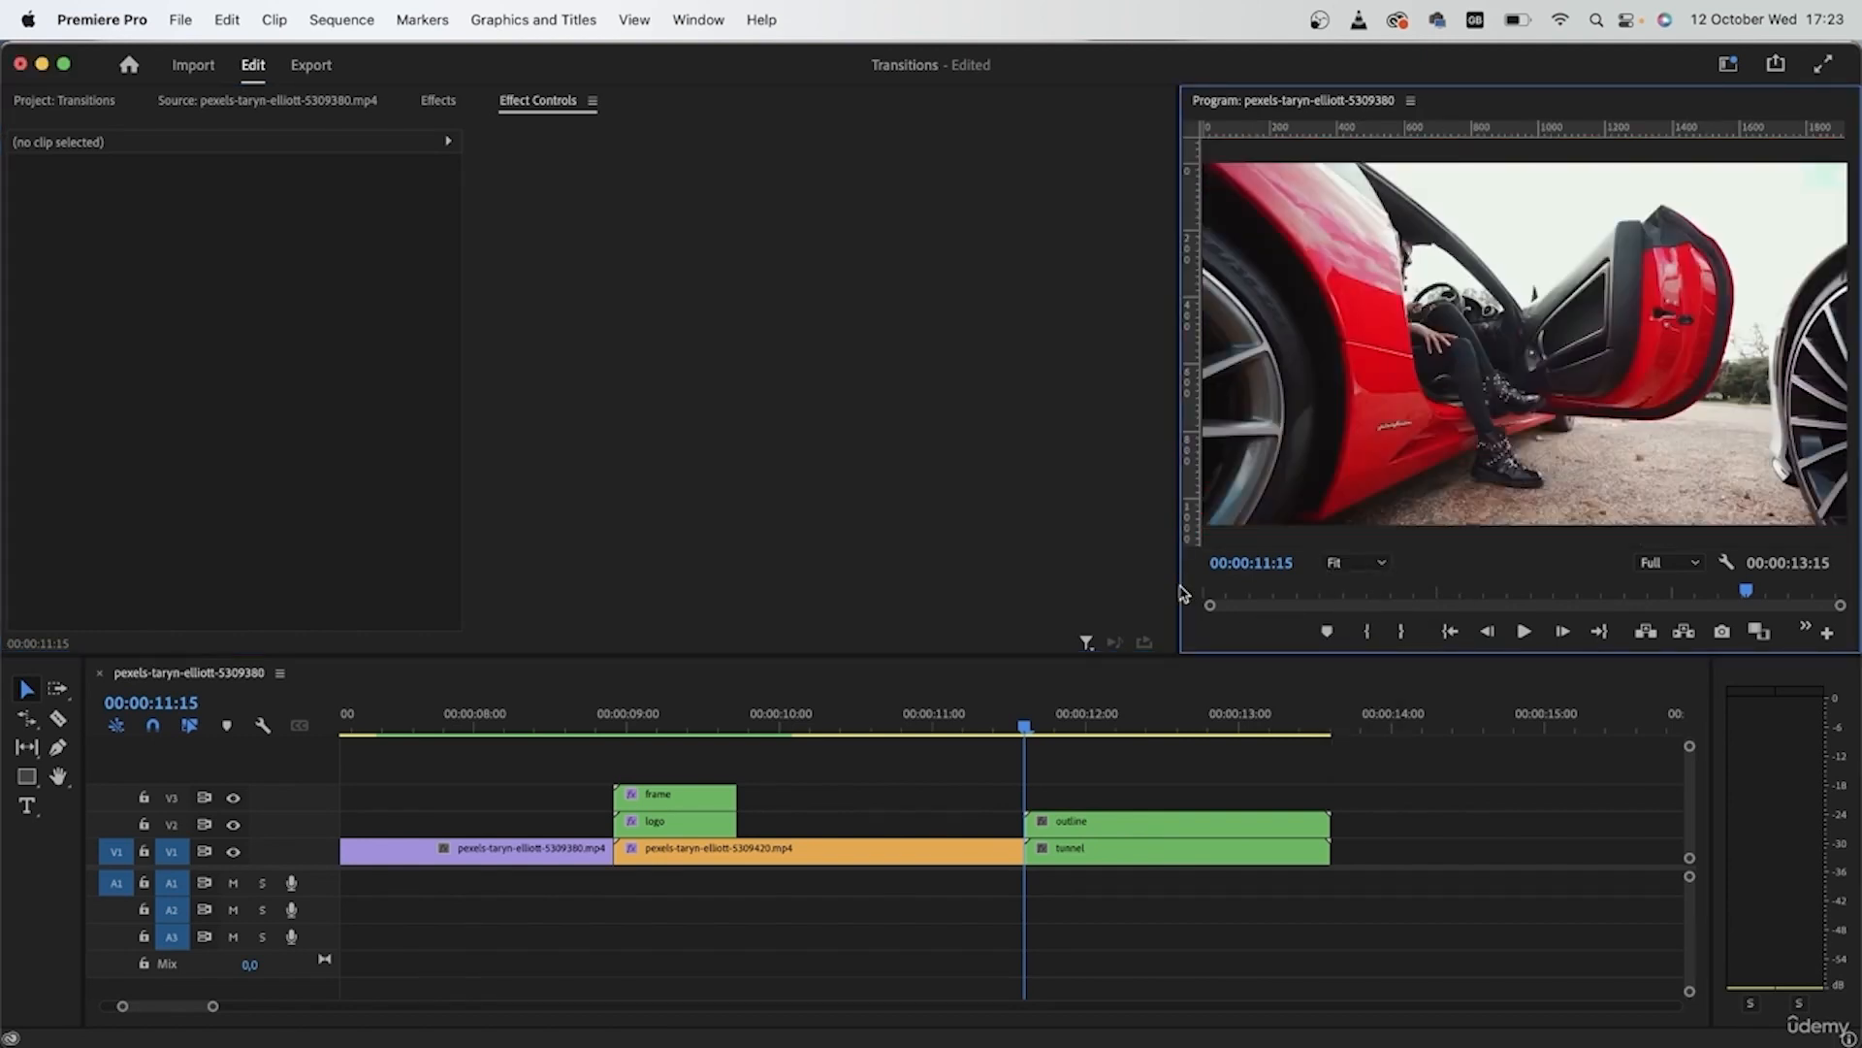
pyautogui.moveTo(1175, 585); pyautogui.dragTo(787, 586)
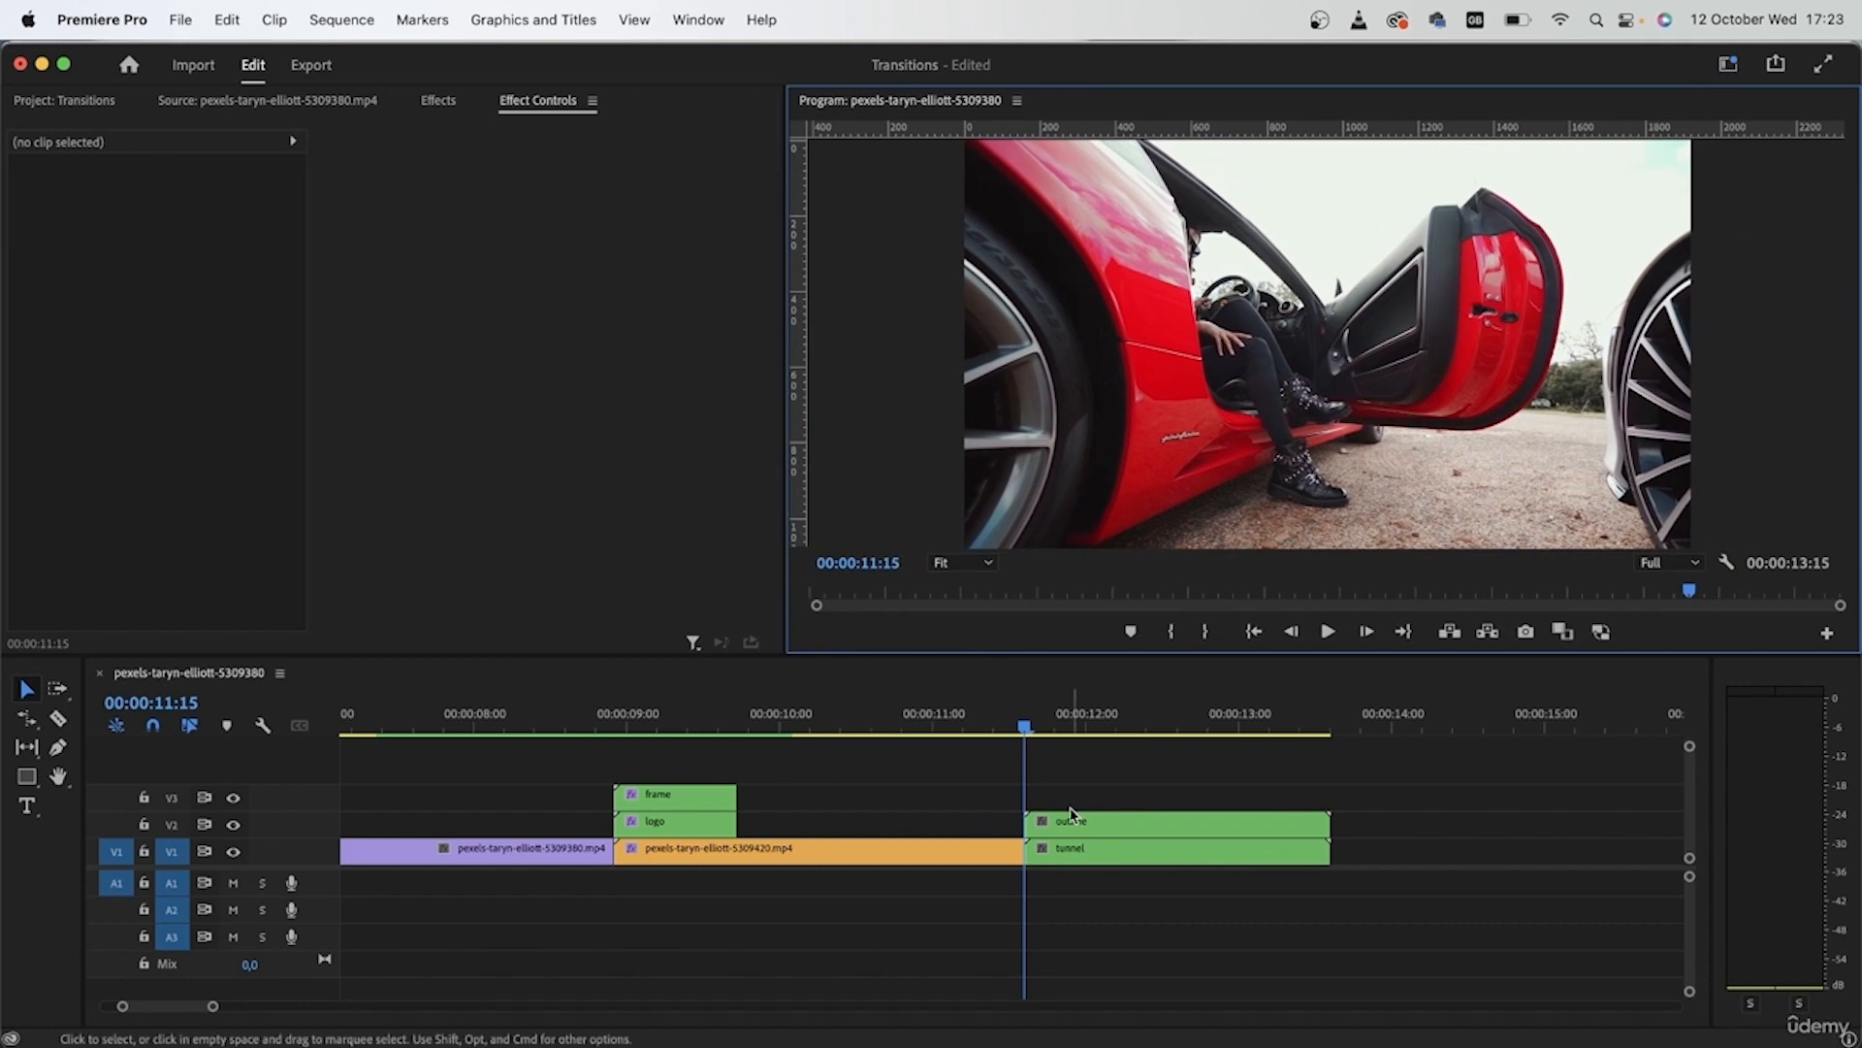
# Find the Transform video effect by searching for "trans", apply it to the tunnel clip and show its effect settings
pyautogui.moveTo(1034, 739); pyautogui.dragTo(1031, 735)
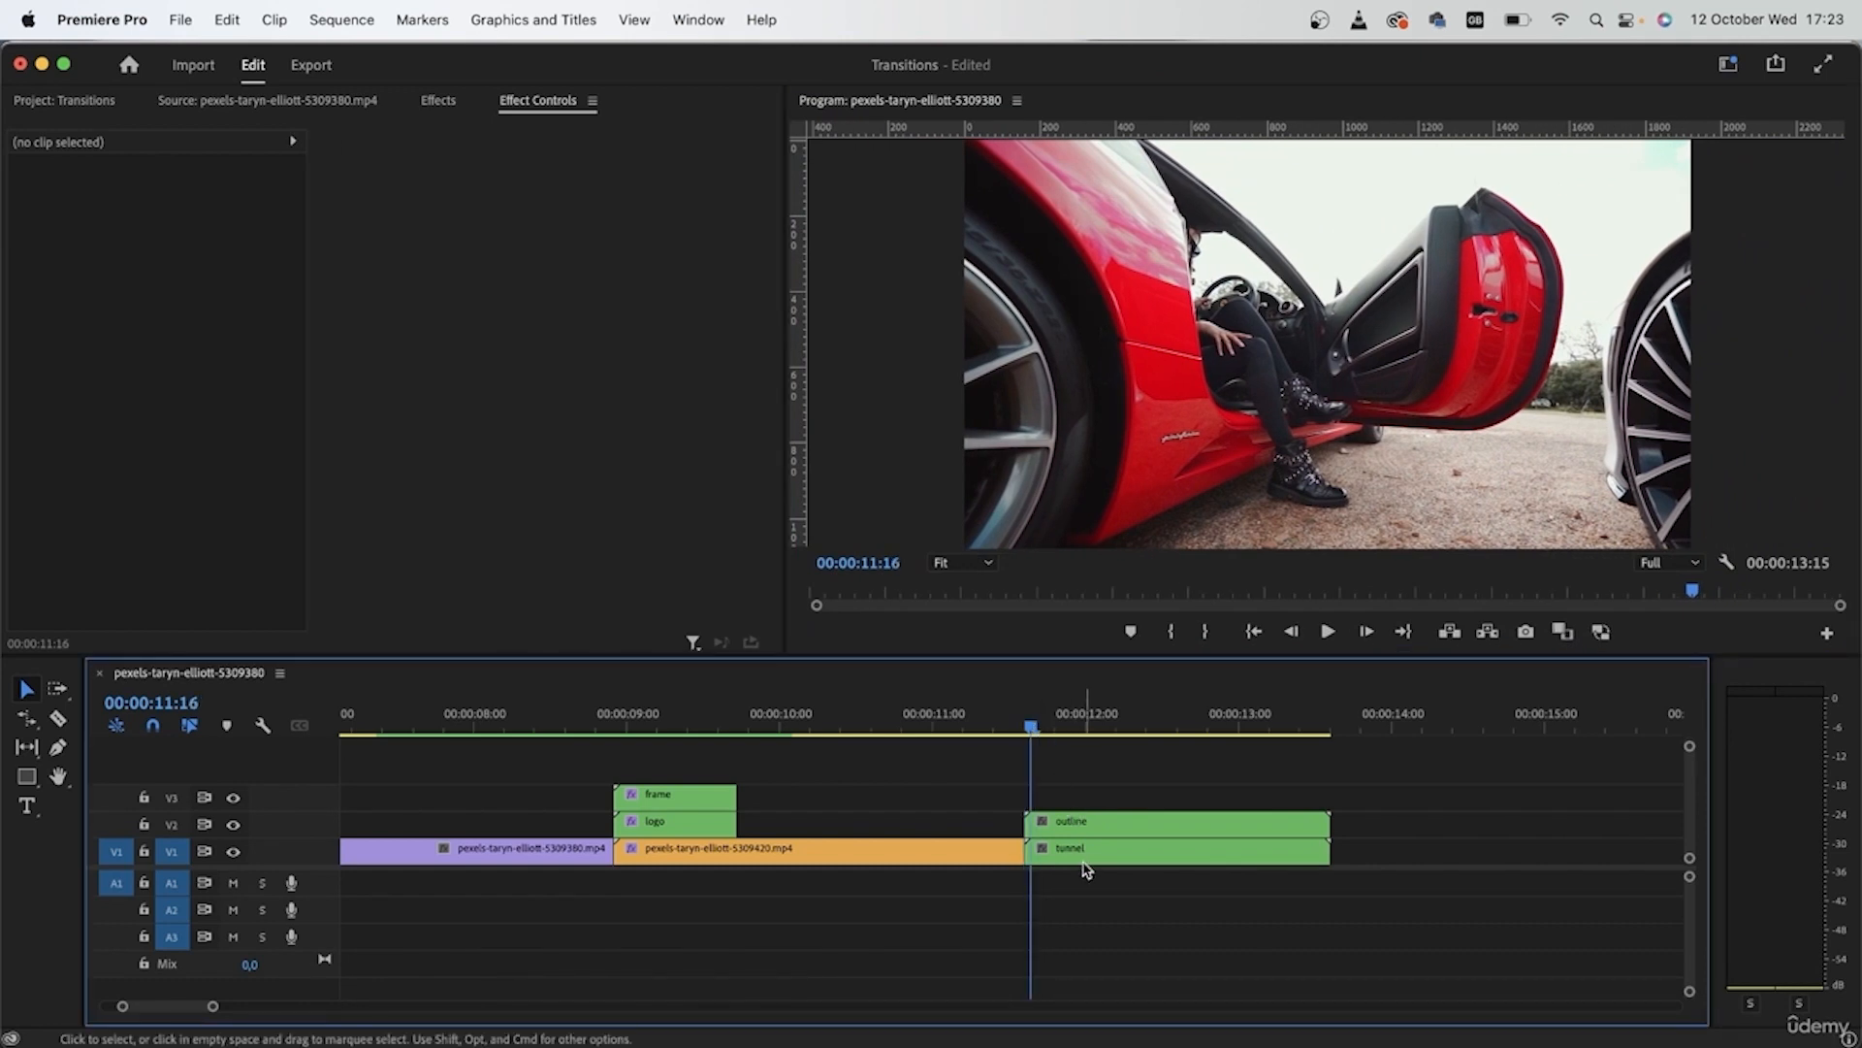
pyautogui.click(1087, 858)
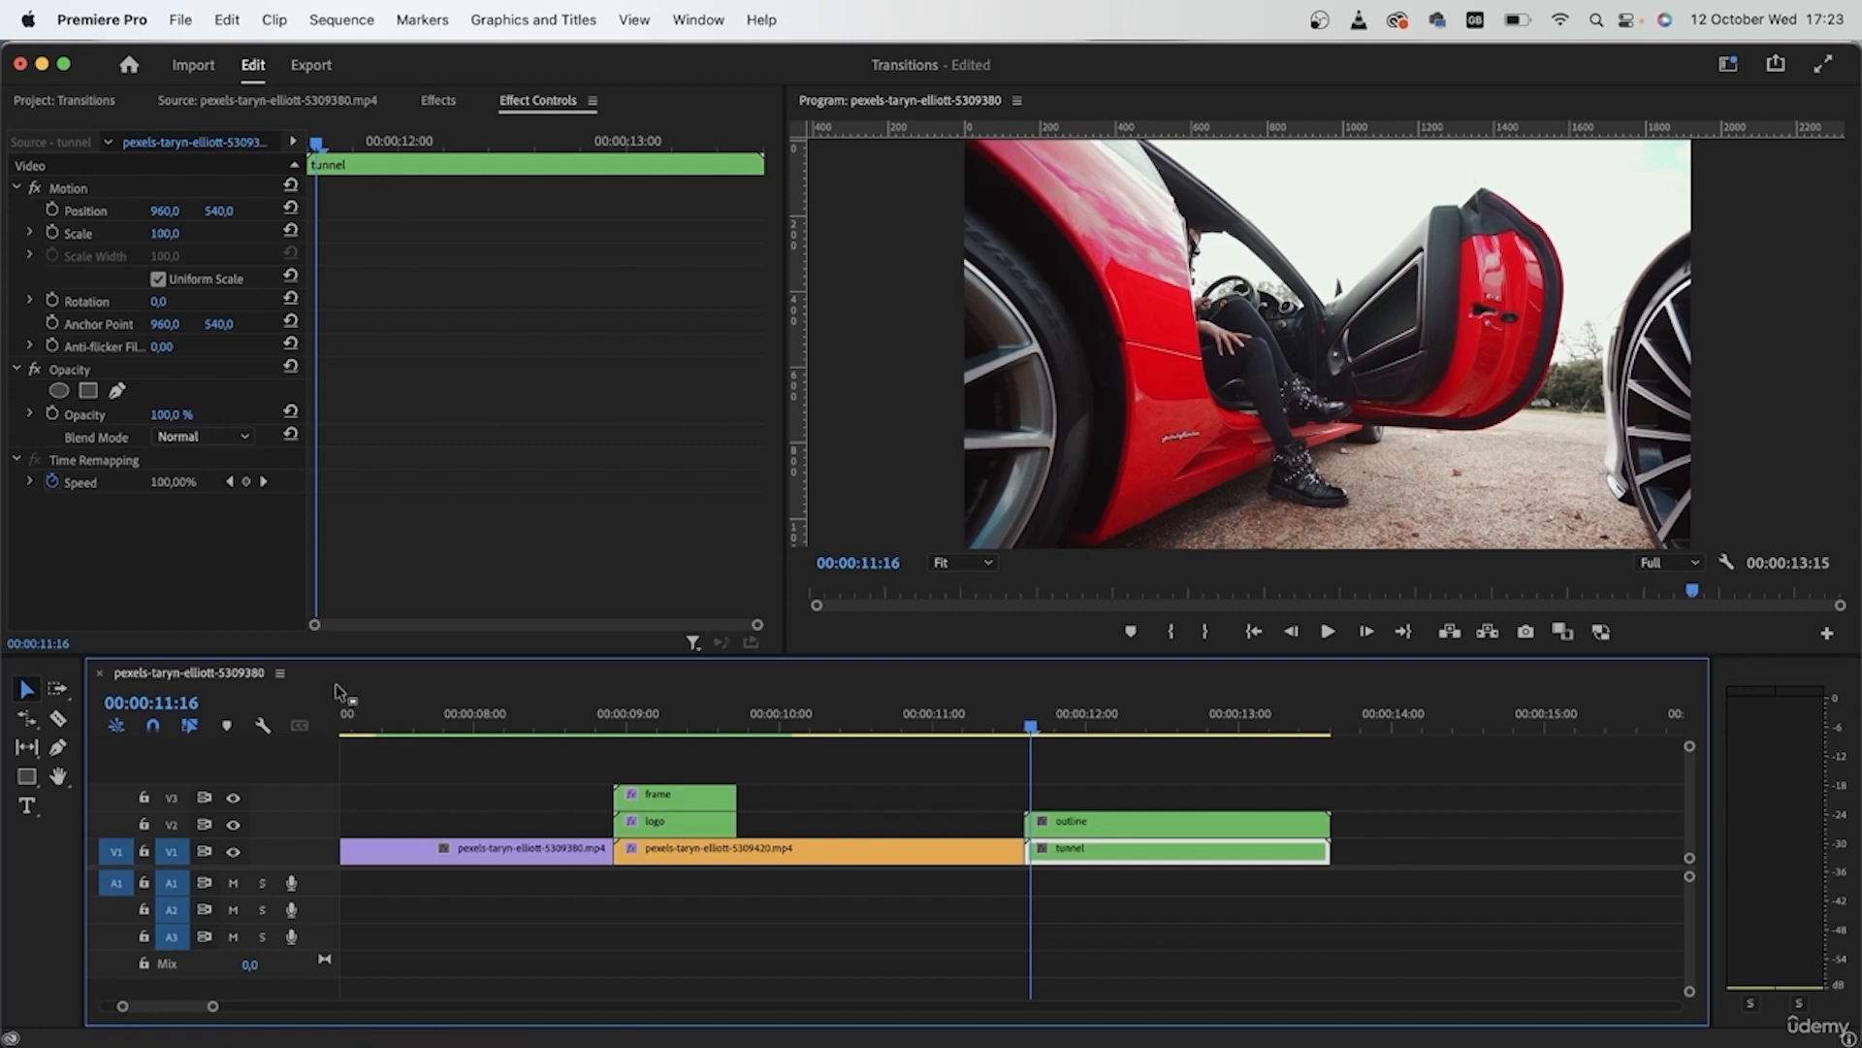
pyautogui.click(438, 100)
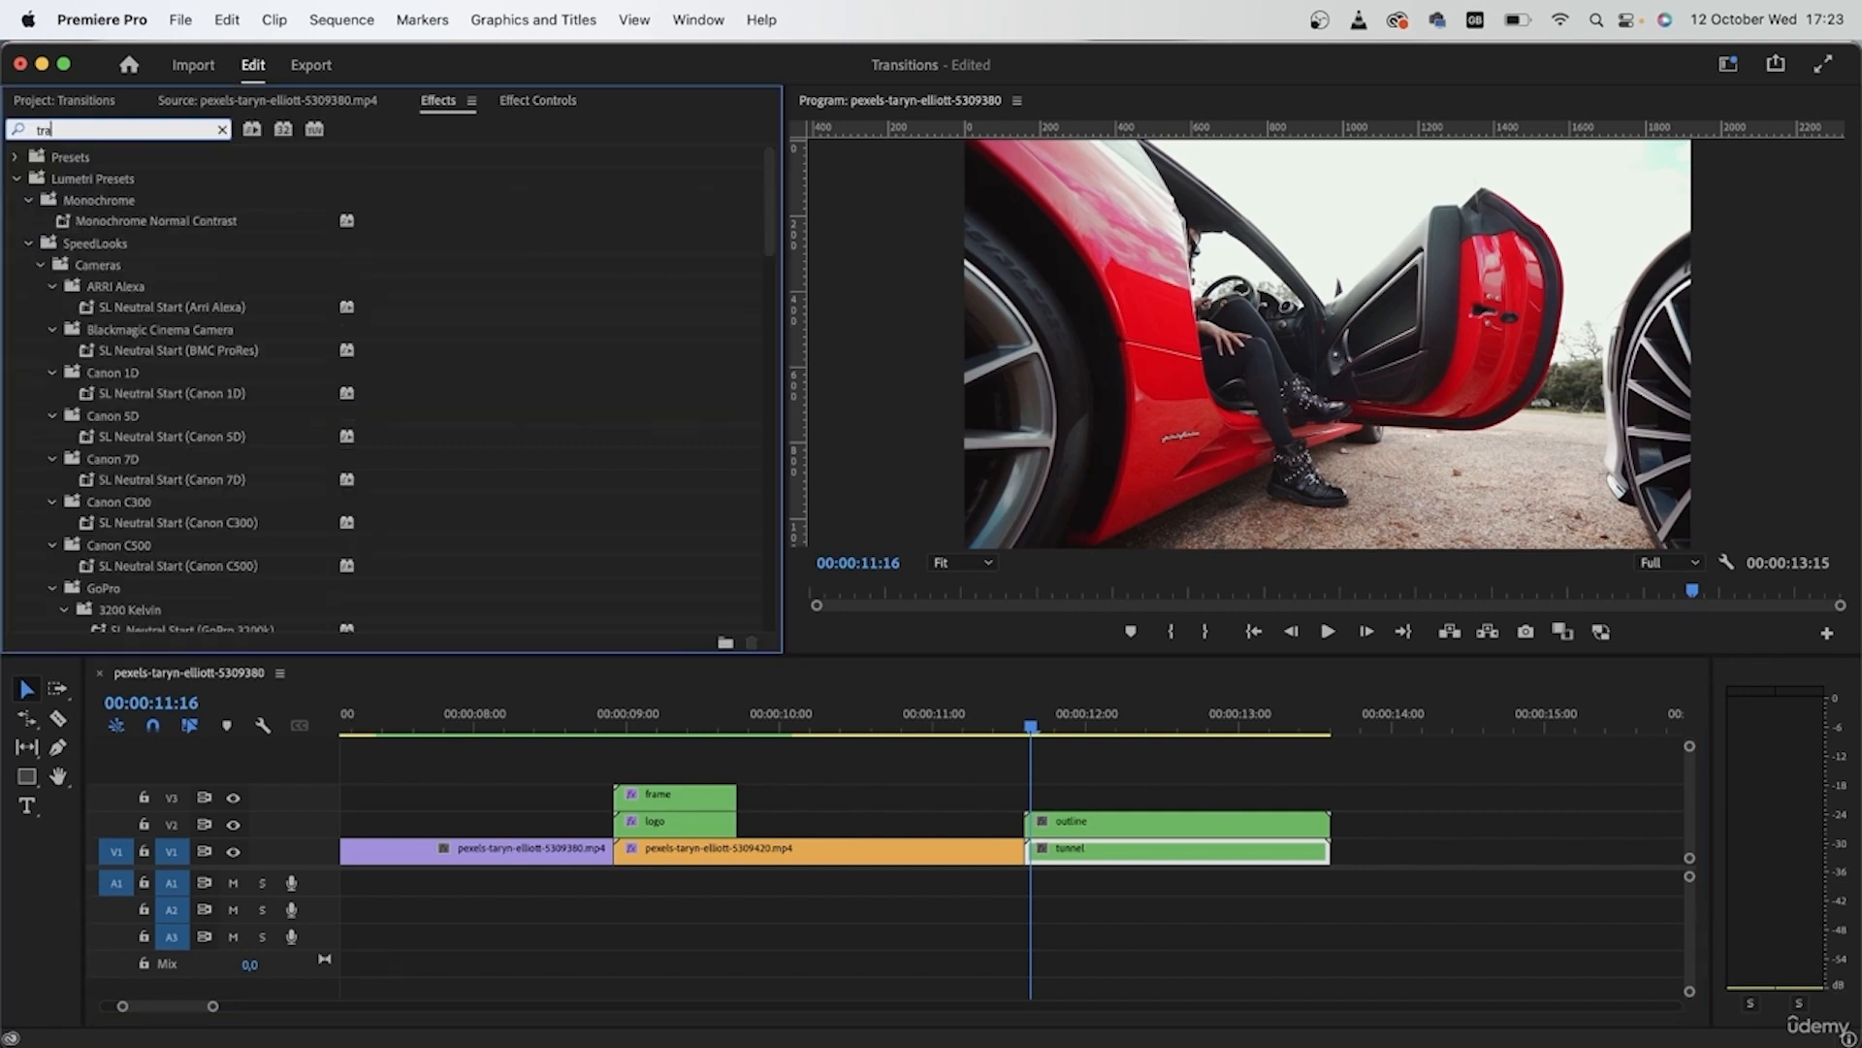
pyautogui.moveTo(97, 373); pyautogui.dragTo(1125, 851)
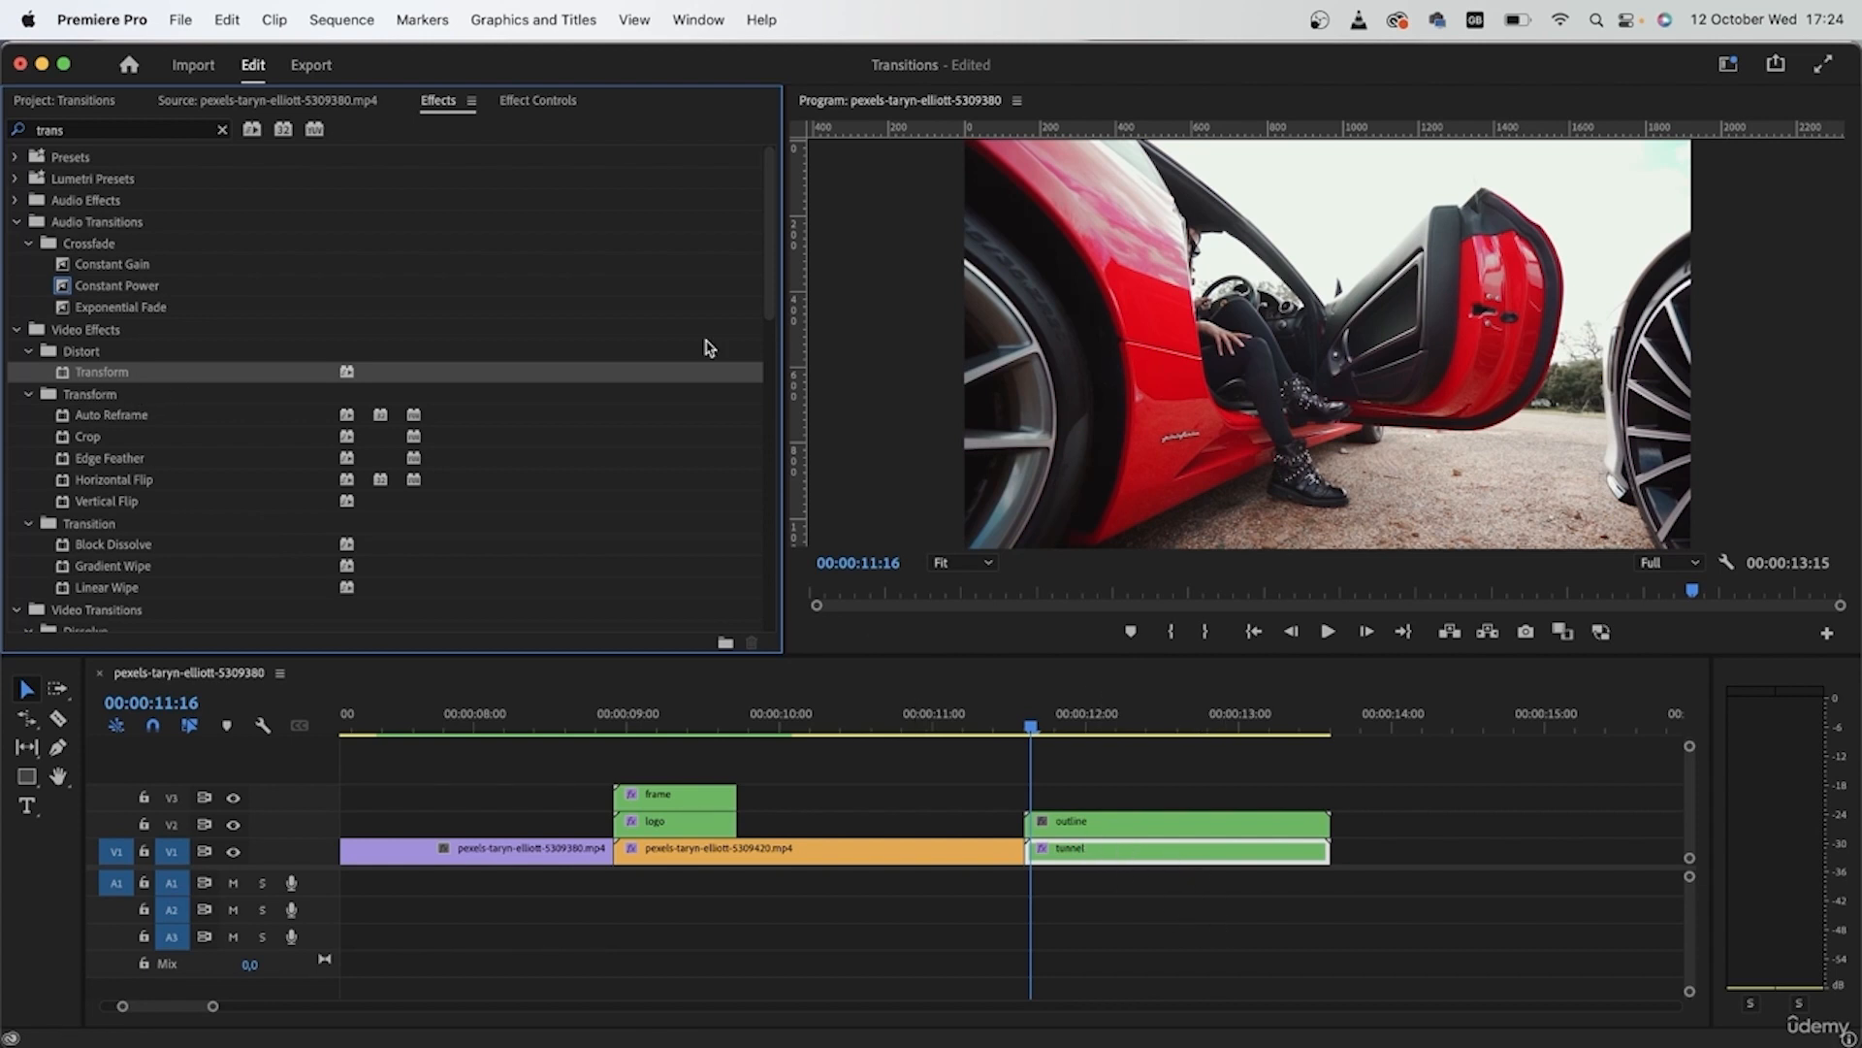
pyautogui.click(540, 102)
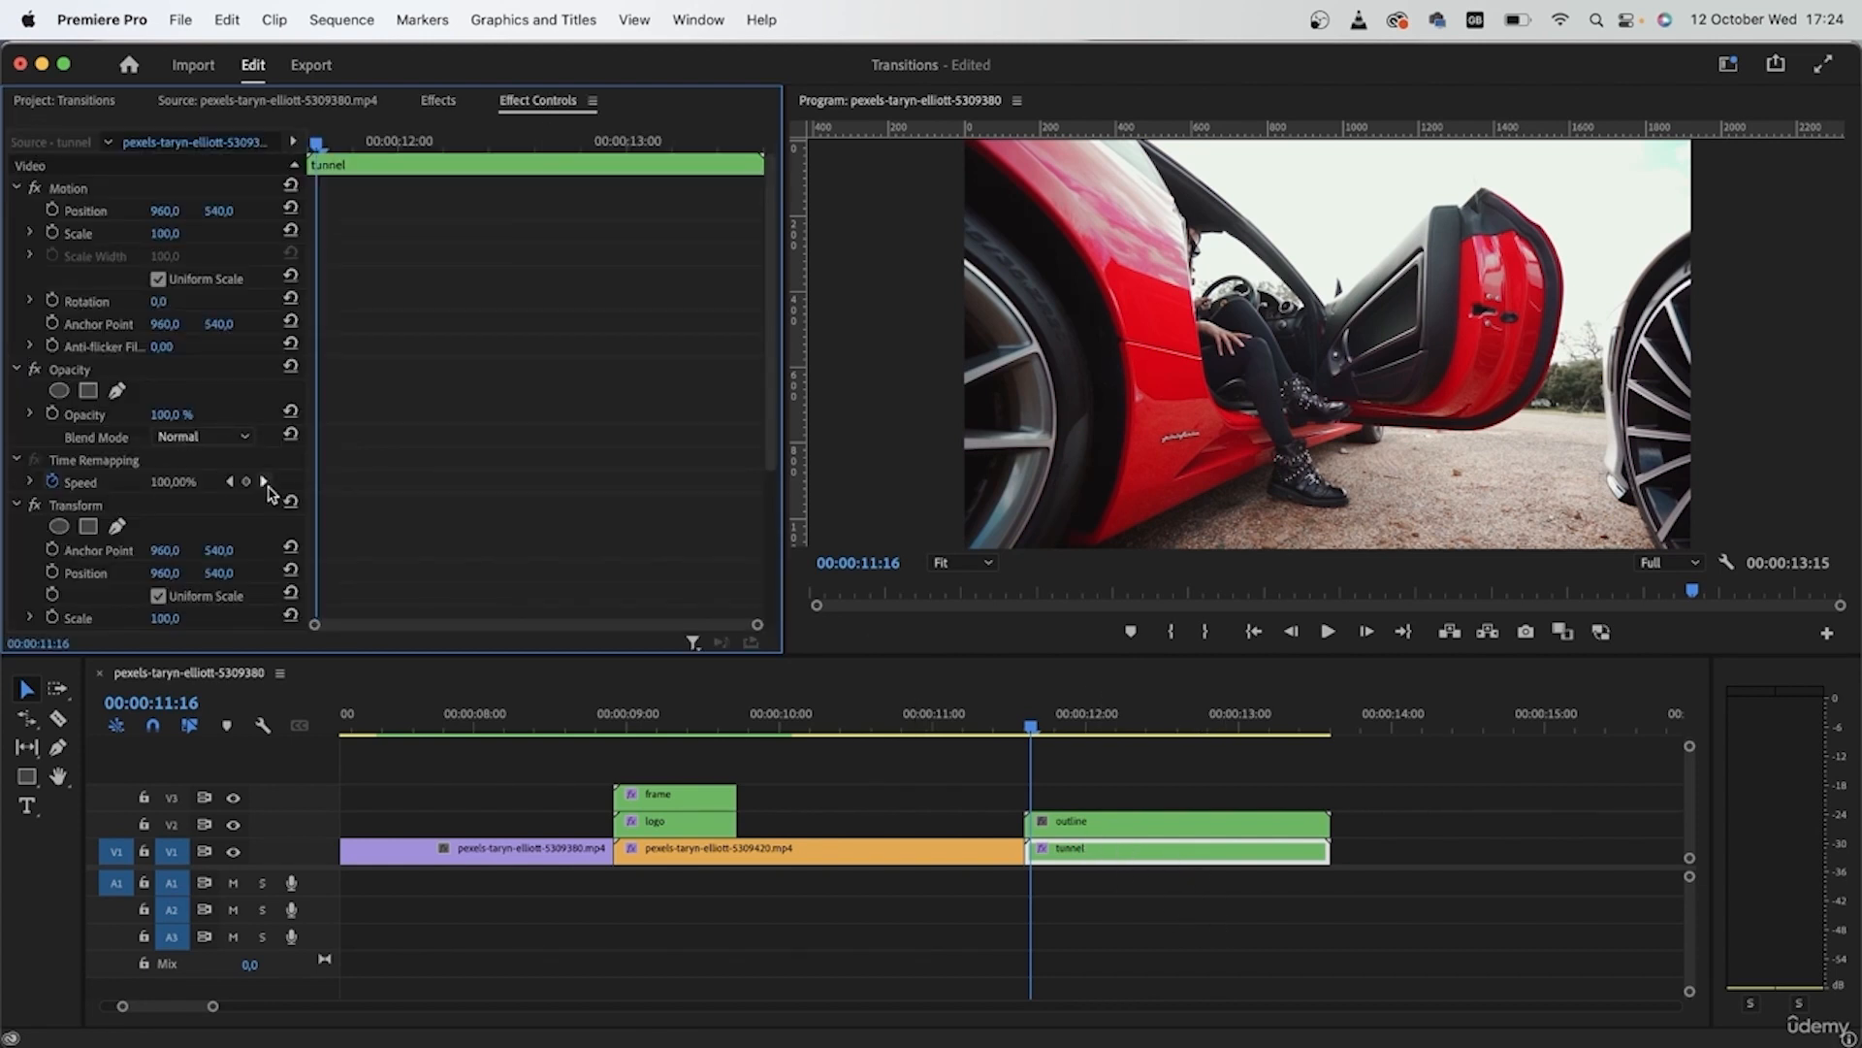
# Keyframe the tunnel clip's Transform Position at 00:00:11:15, and set it to 960, 7 at 00:00:11:18
pyautogui.scroll(-1, 114, 453)
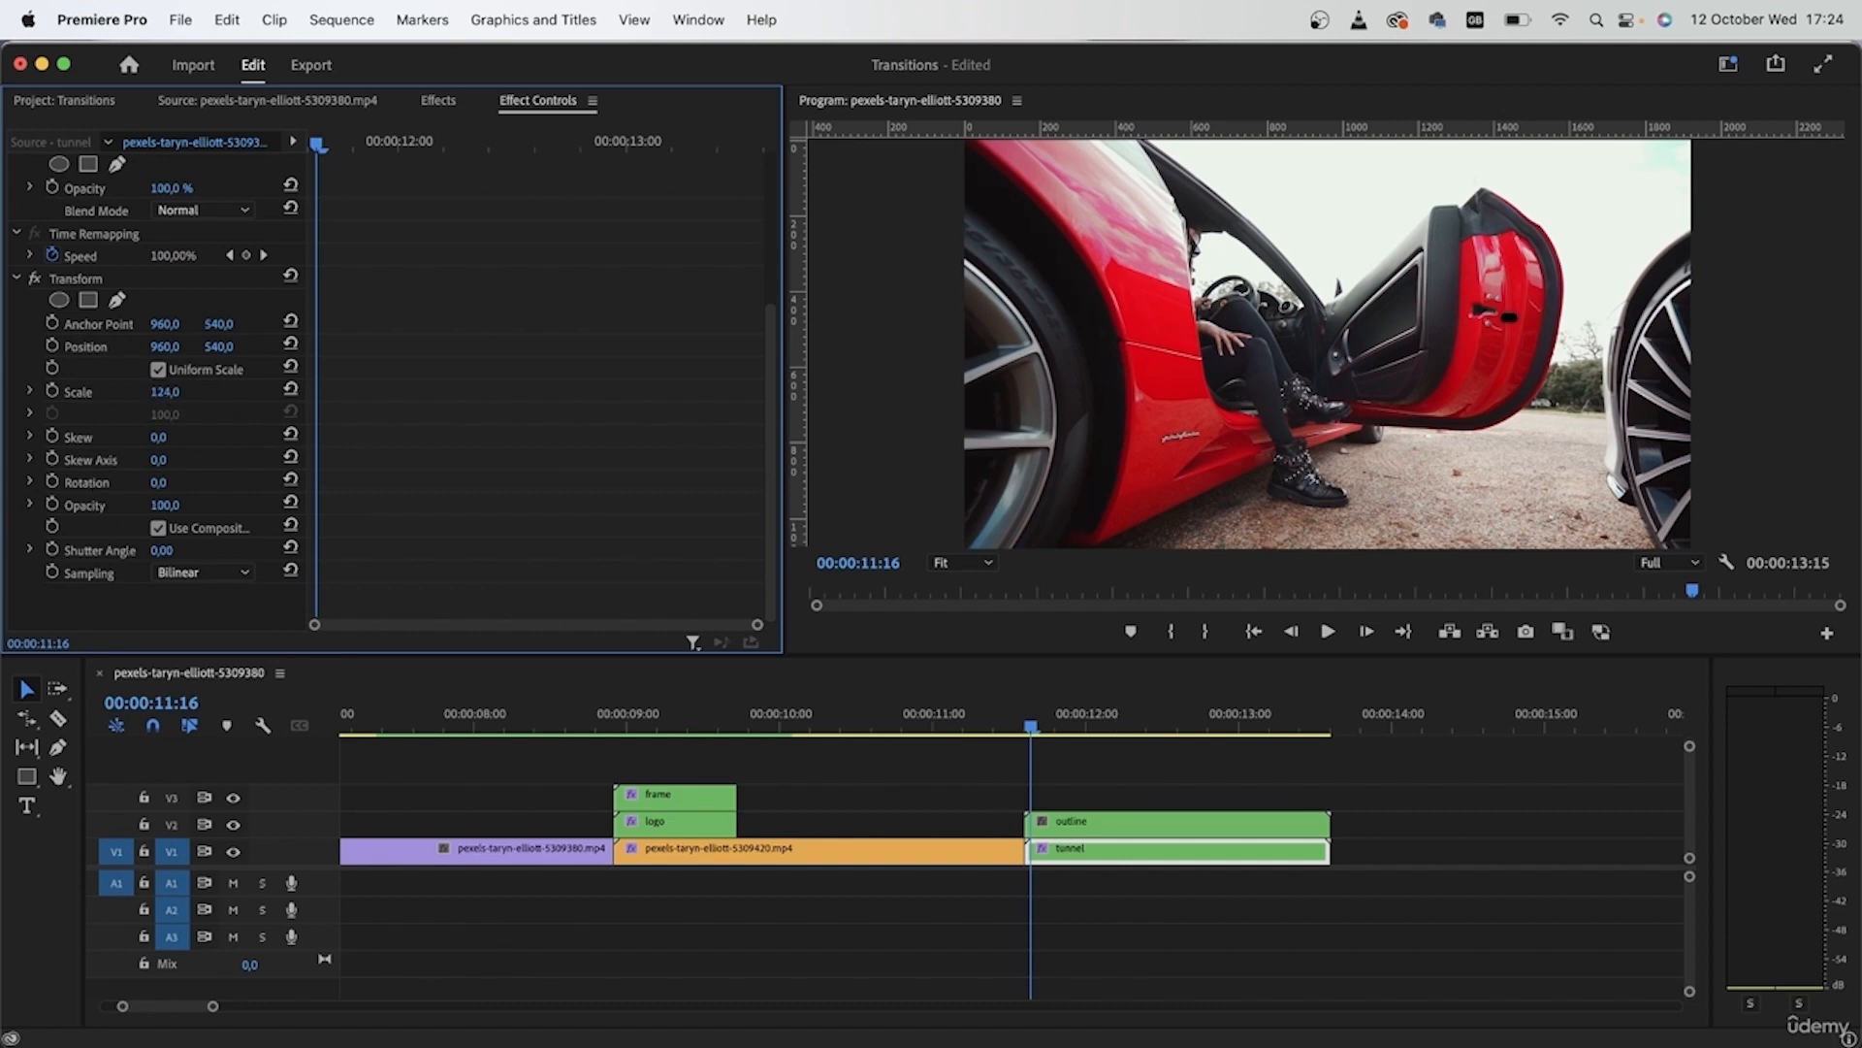
pyautogui.moveTo(233, 467); pyautogui.dragTo(127, 447)
pyautogui.click(1024, 724)
pyautogui.moveTo(1025, 723); pyautogui.dragTo(1028, 724)
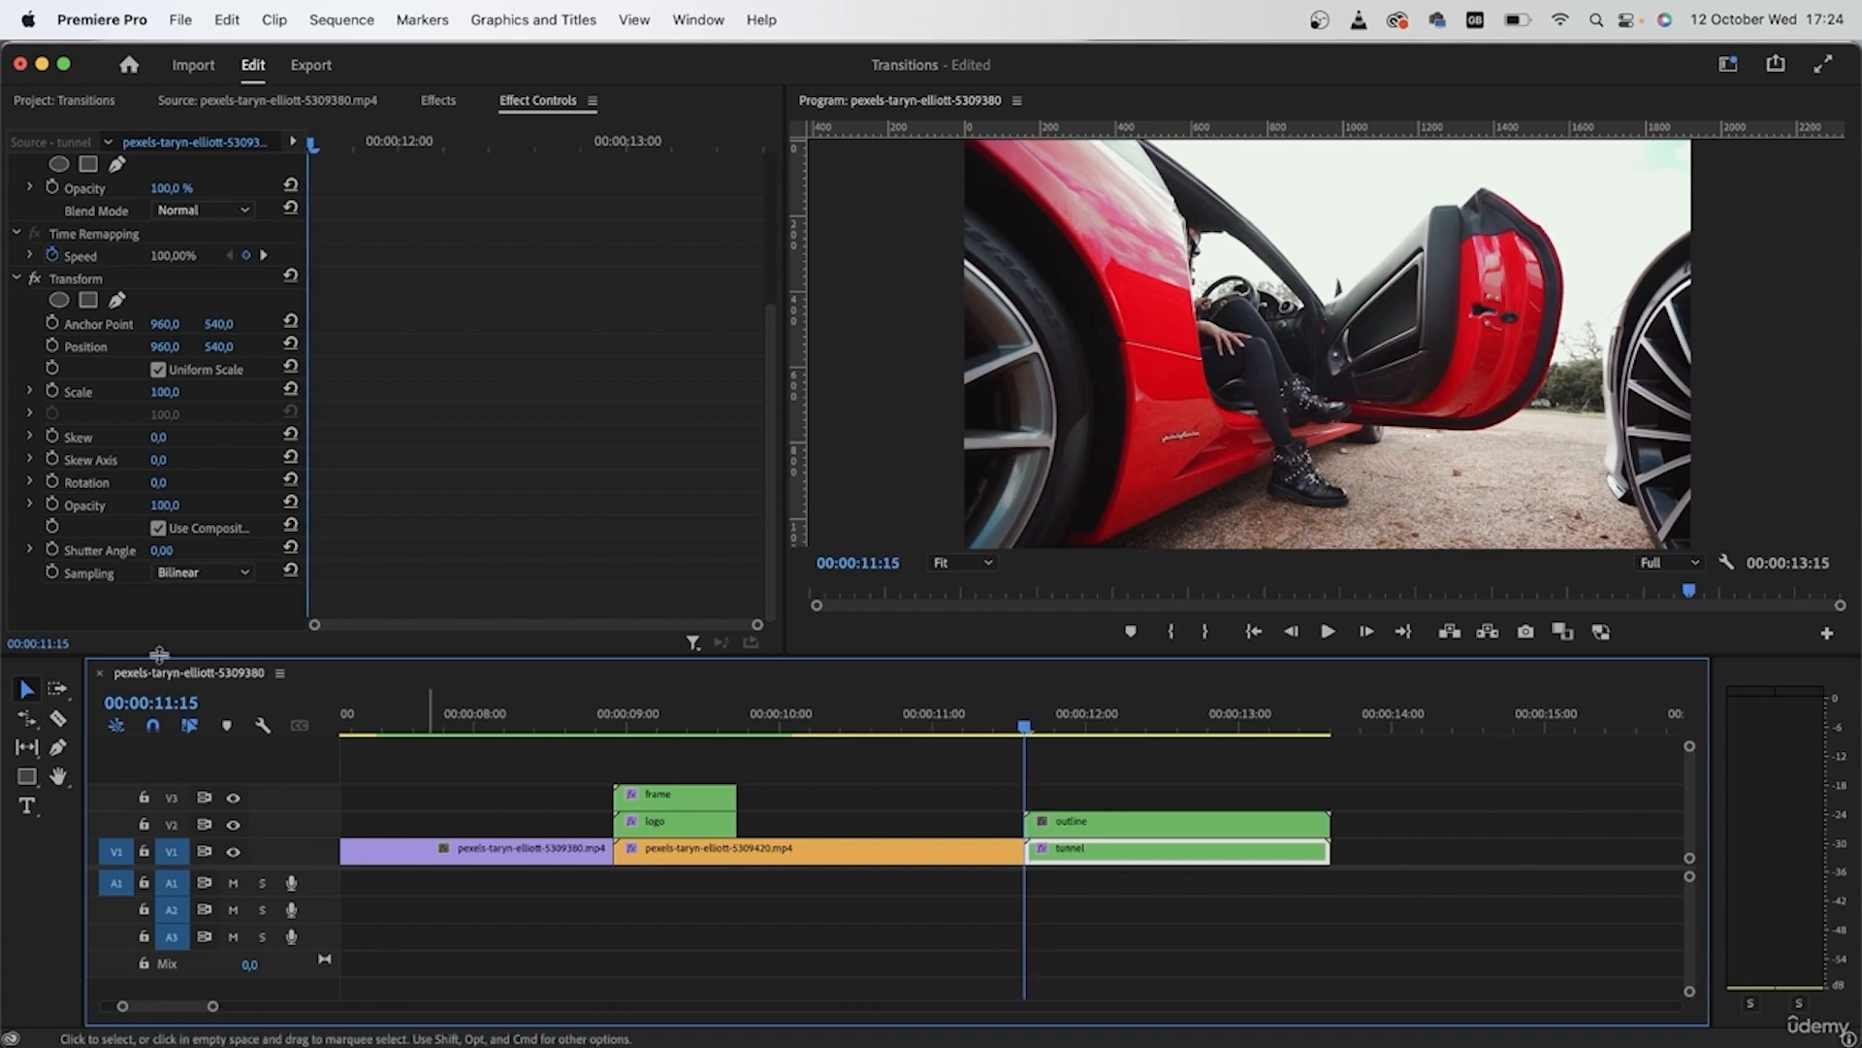
pyautogui.click(52, 346)
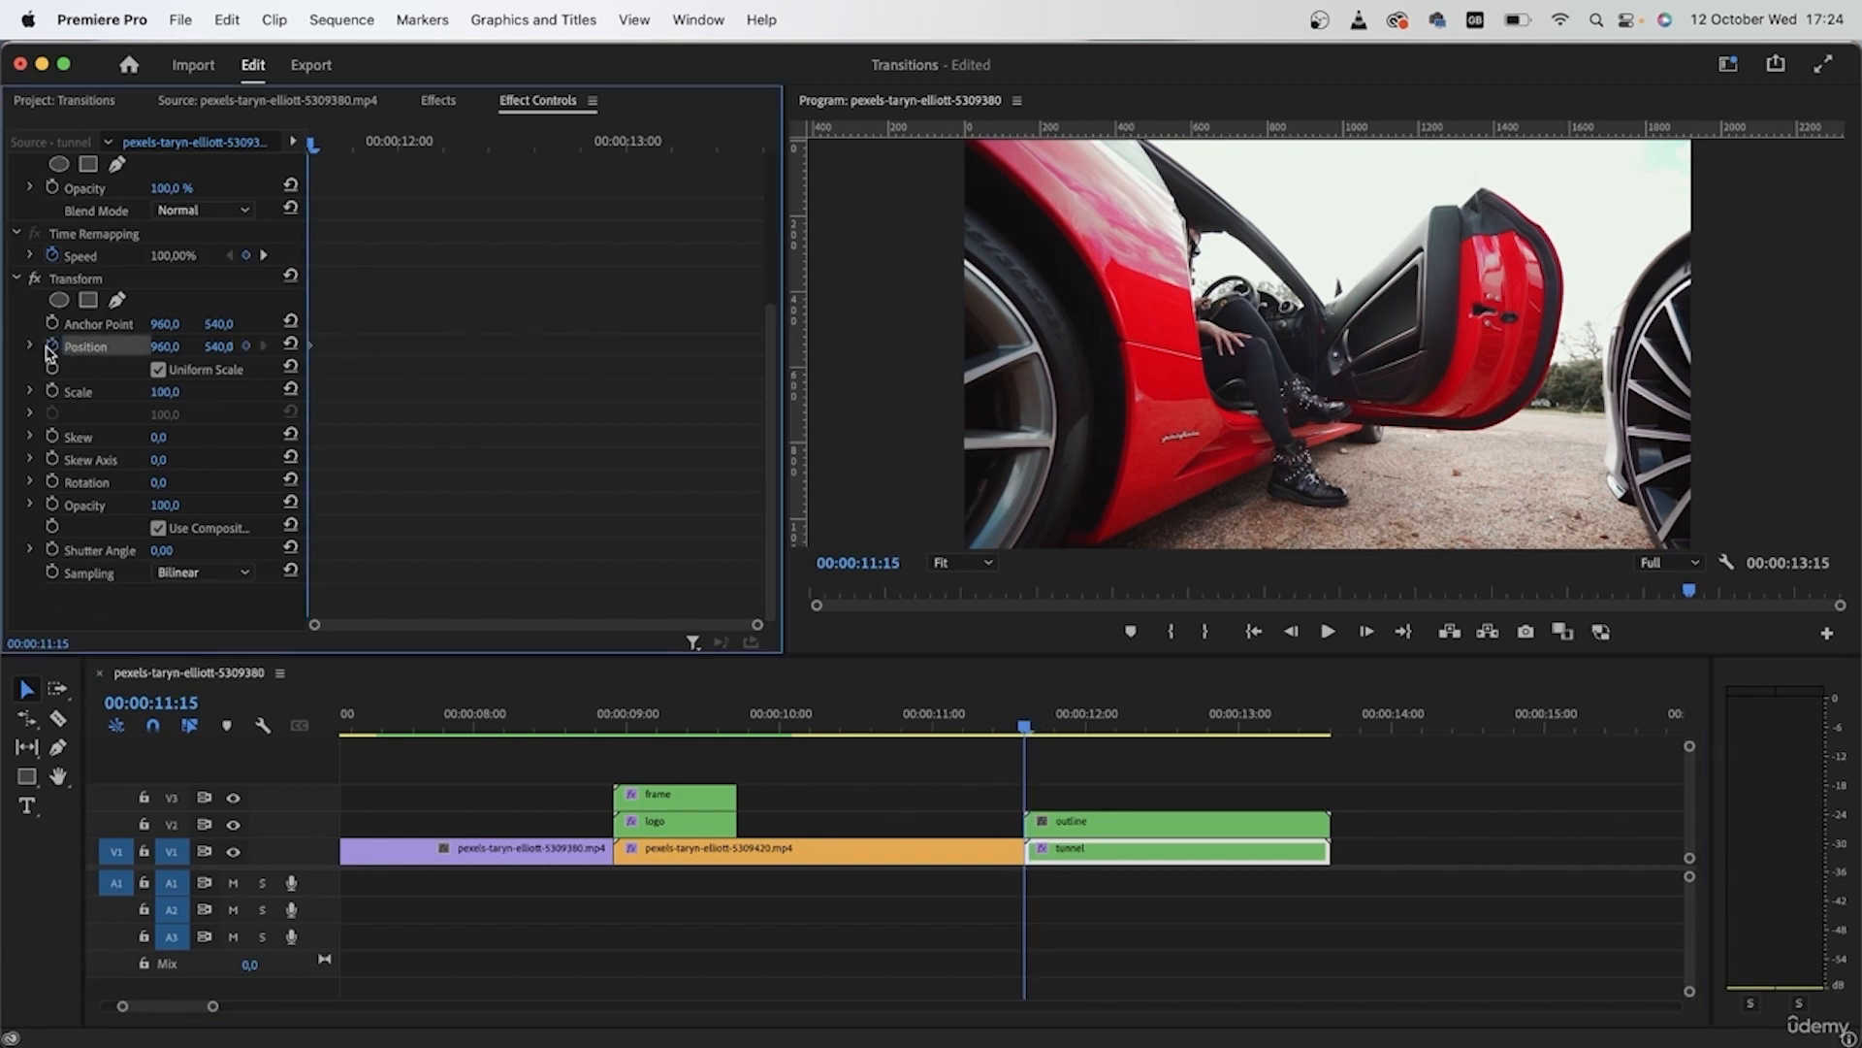
pyautogui.click(327, 150)
pyautogui.moveTo(326, 156); pyautogui.dragTo(337, 160)
pyautogui.moveTo(216, 346); pyautogui.dragTo(224, 398)
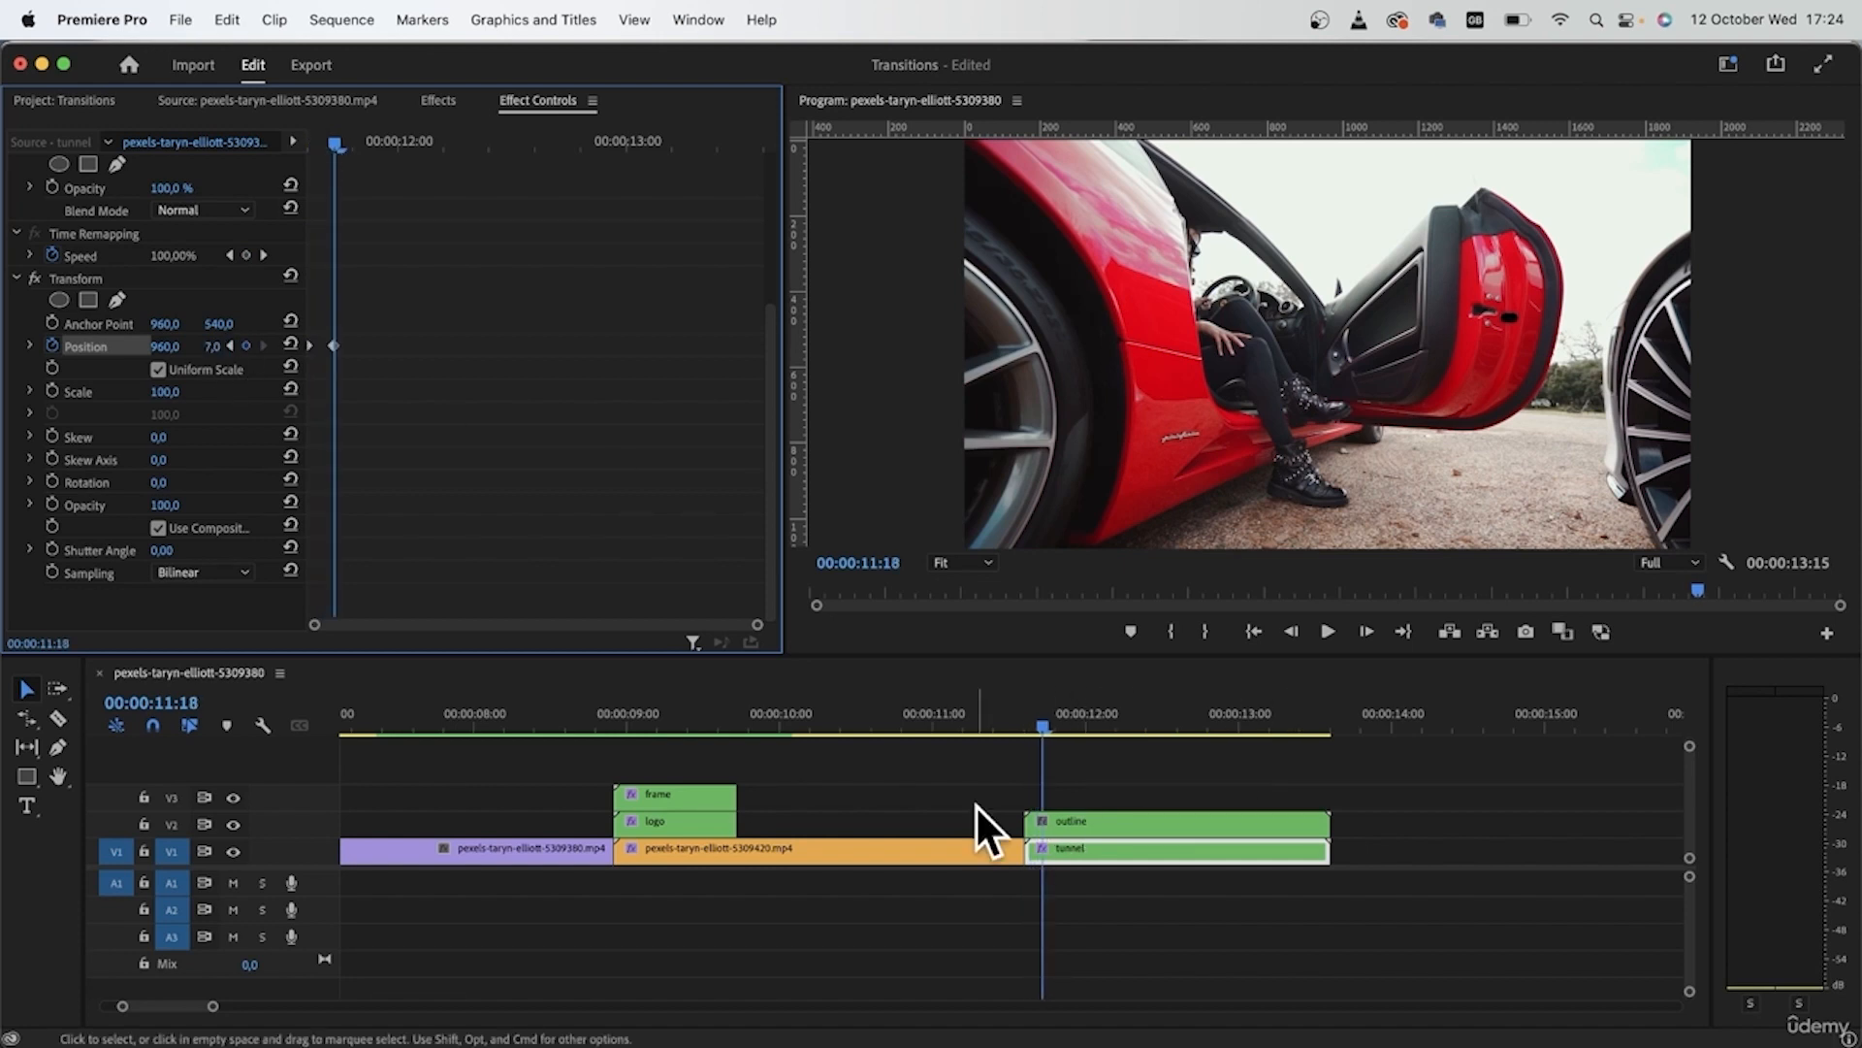
# Hide V2 to check the tunnel clip, turn off its Transform's composition shutter angle and set Shutter Angle to 360
pyautogui.click(232, 824)
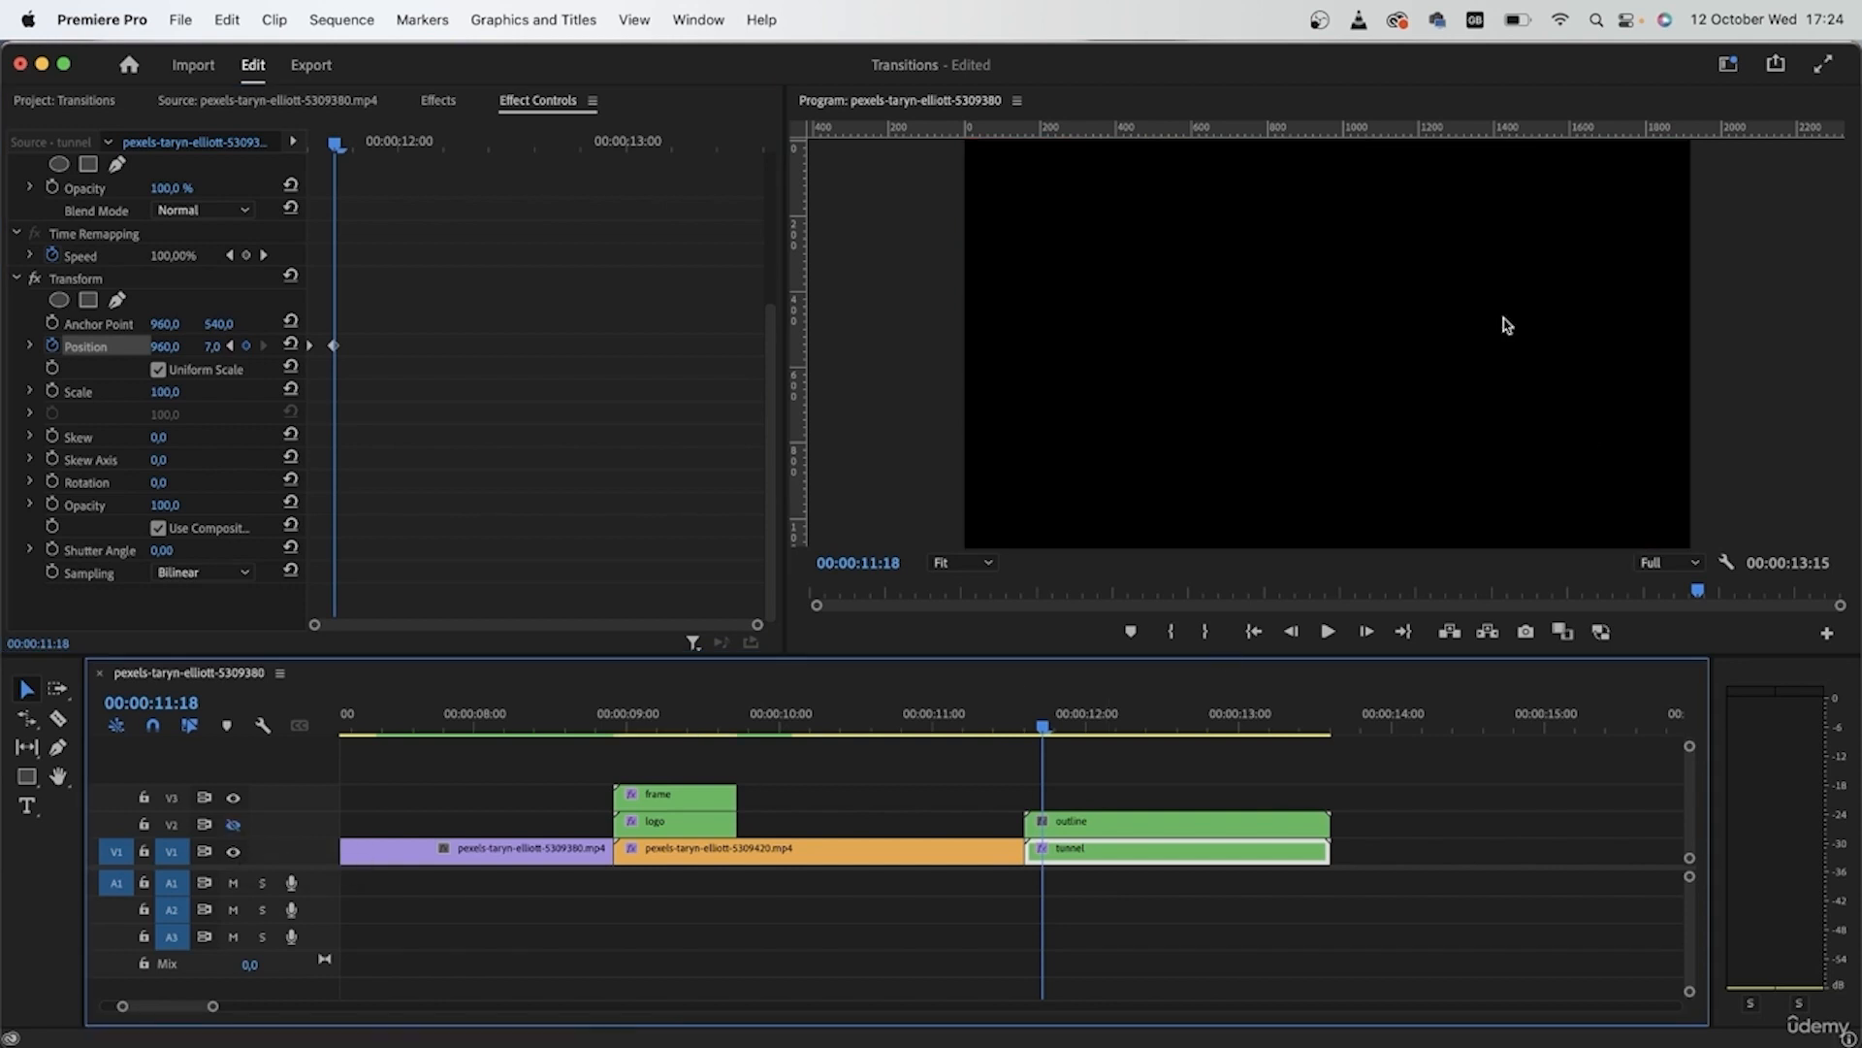
pyautogui.moveTo(1041, 726); pyautogui.dragTo(1042, 727)
pyautogui.click(158, 528)
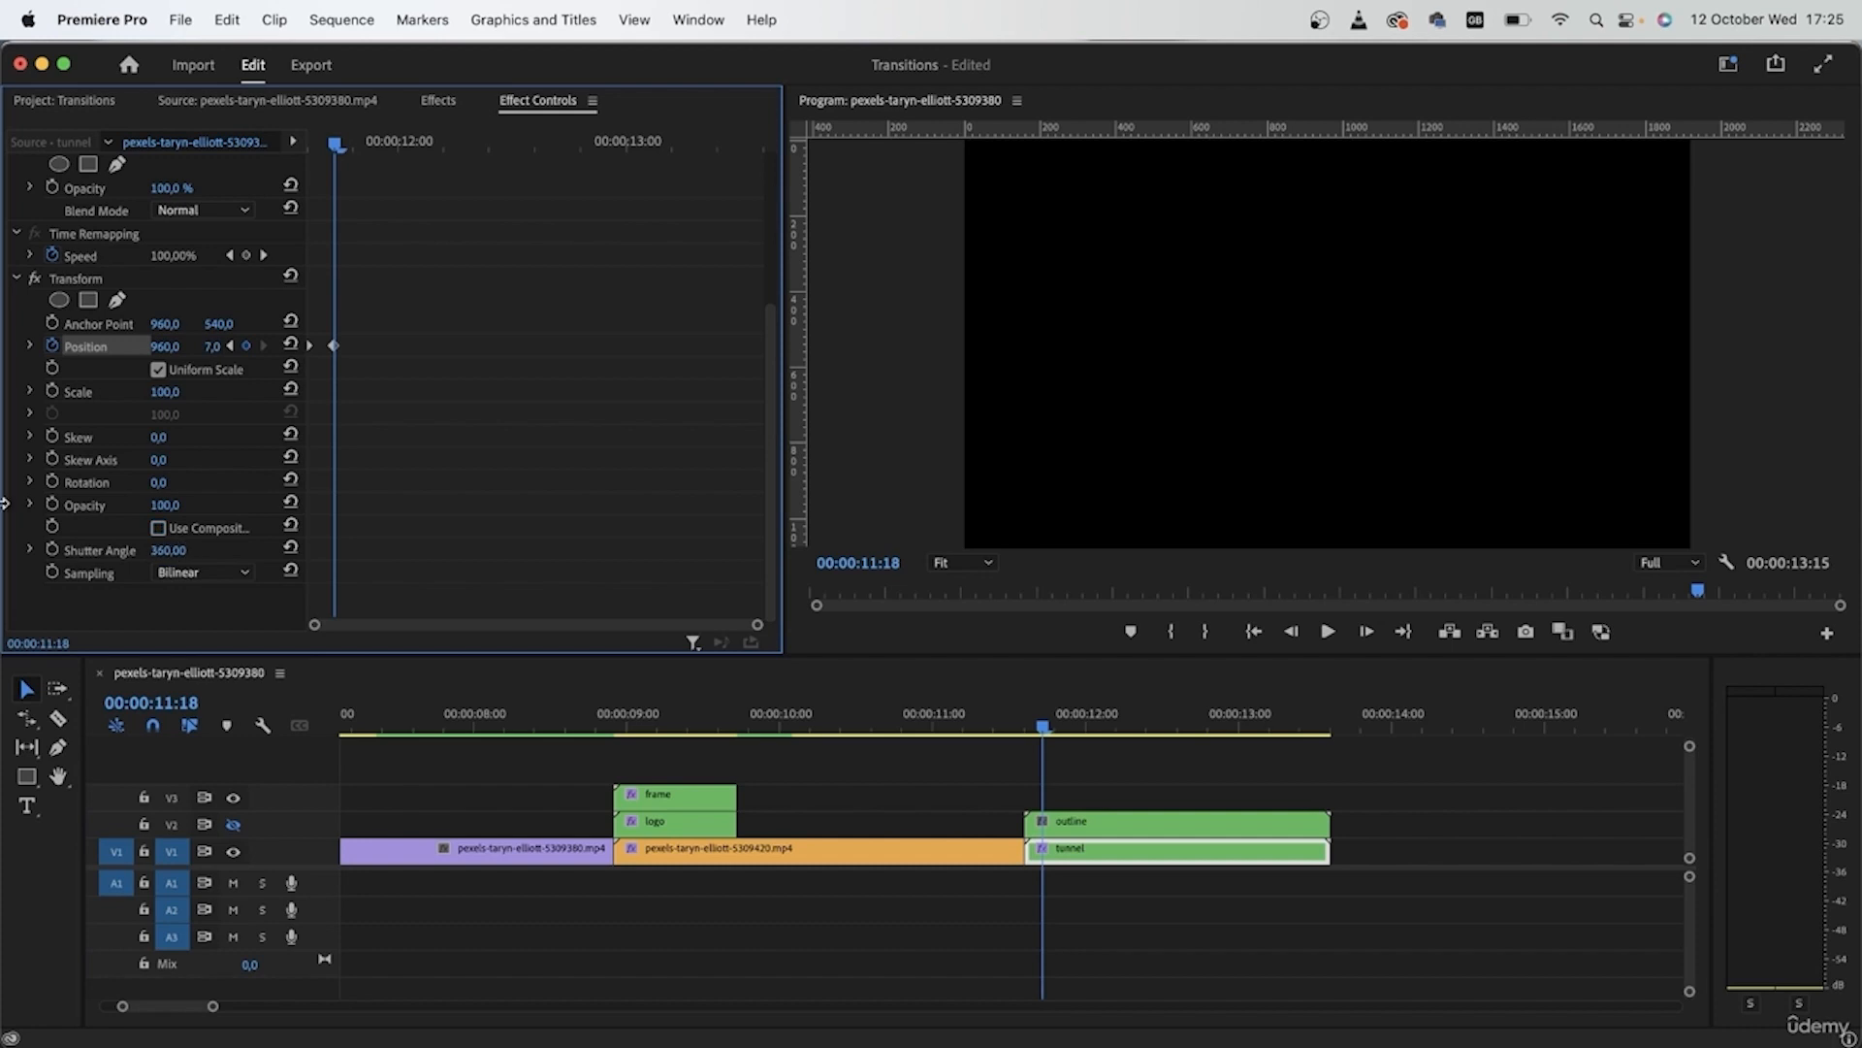
# Show V2 again, apply the Transform effect to the outline clip and show its effect settings with the playhead at 00:00:11:15
pyautogui.click(1203, 823)
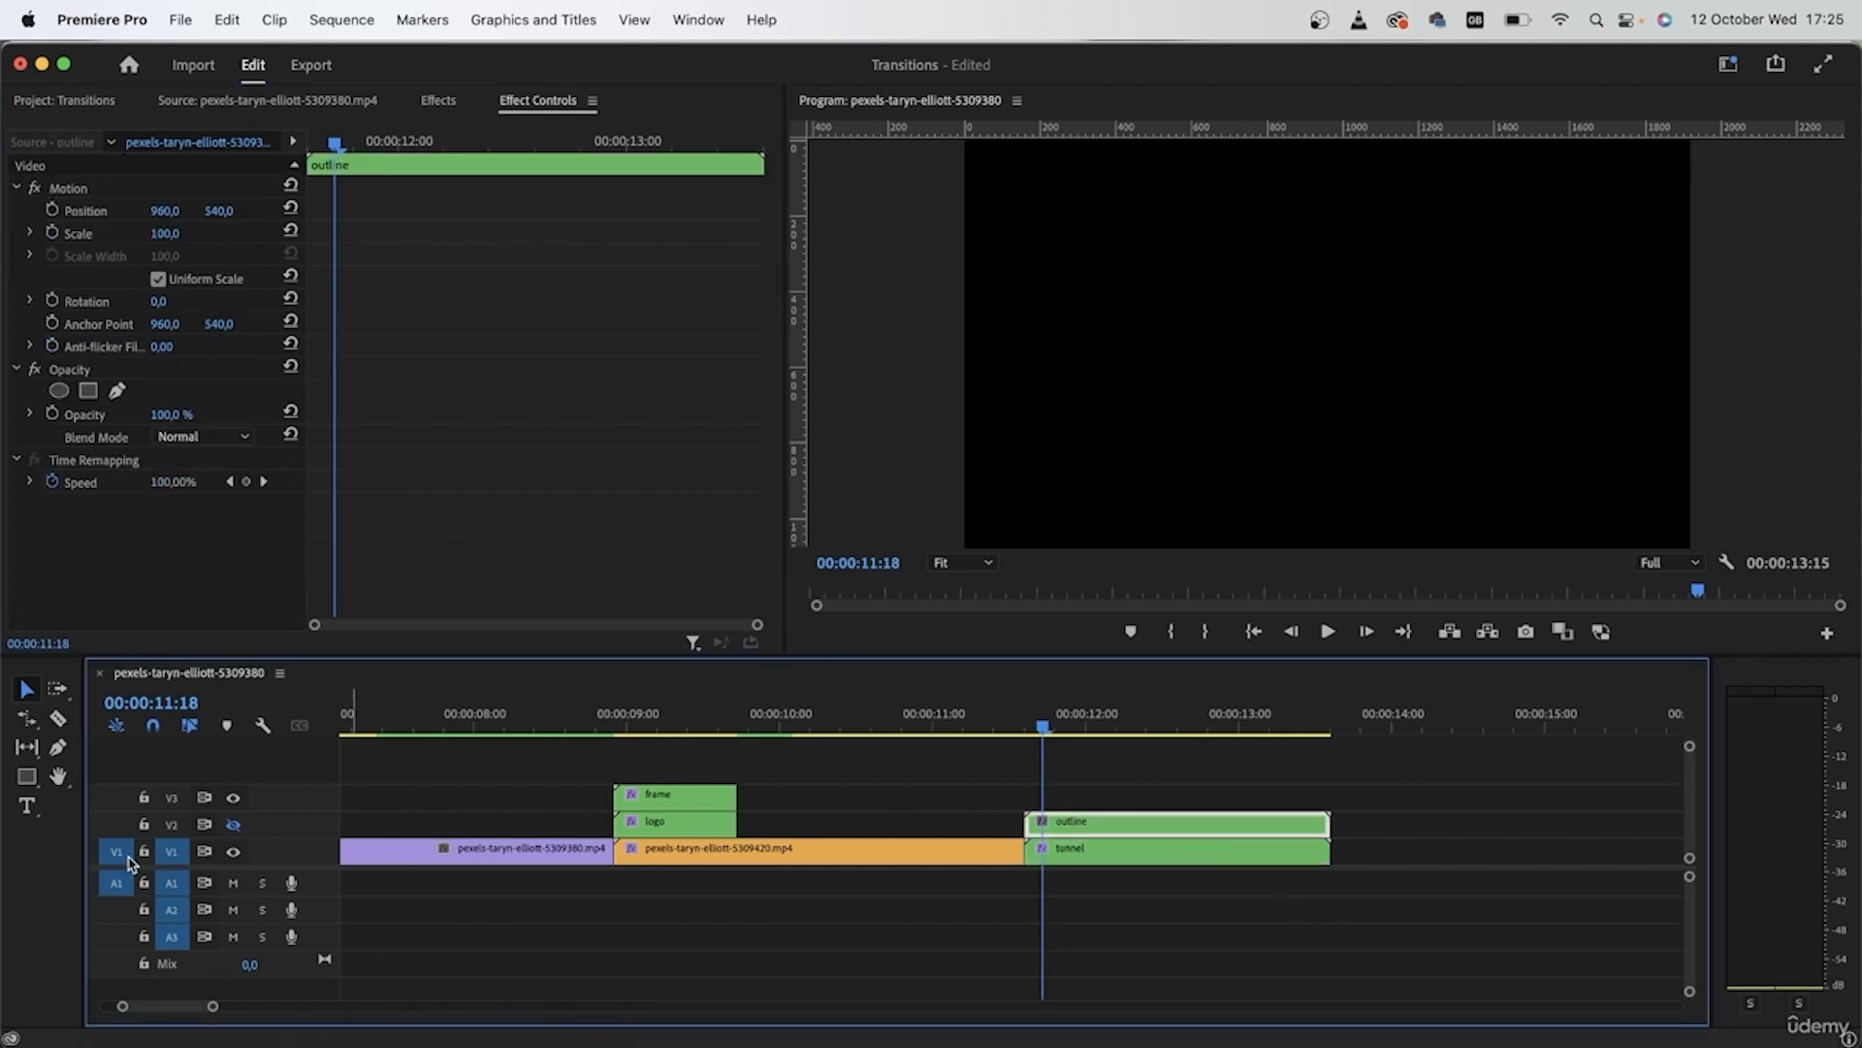
pyautogui.click(233, 826)
pyautogui.moveTo(1048, 727)
pyautogui.mouseDown()
pyautogui.moveTo(986, 741)
pyautogui.moveTo(1026, 749)
pyautogui.mouseUp()
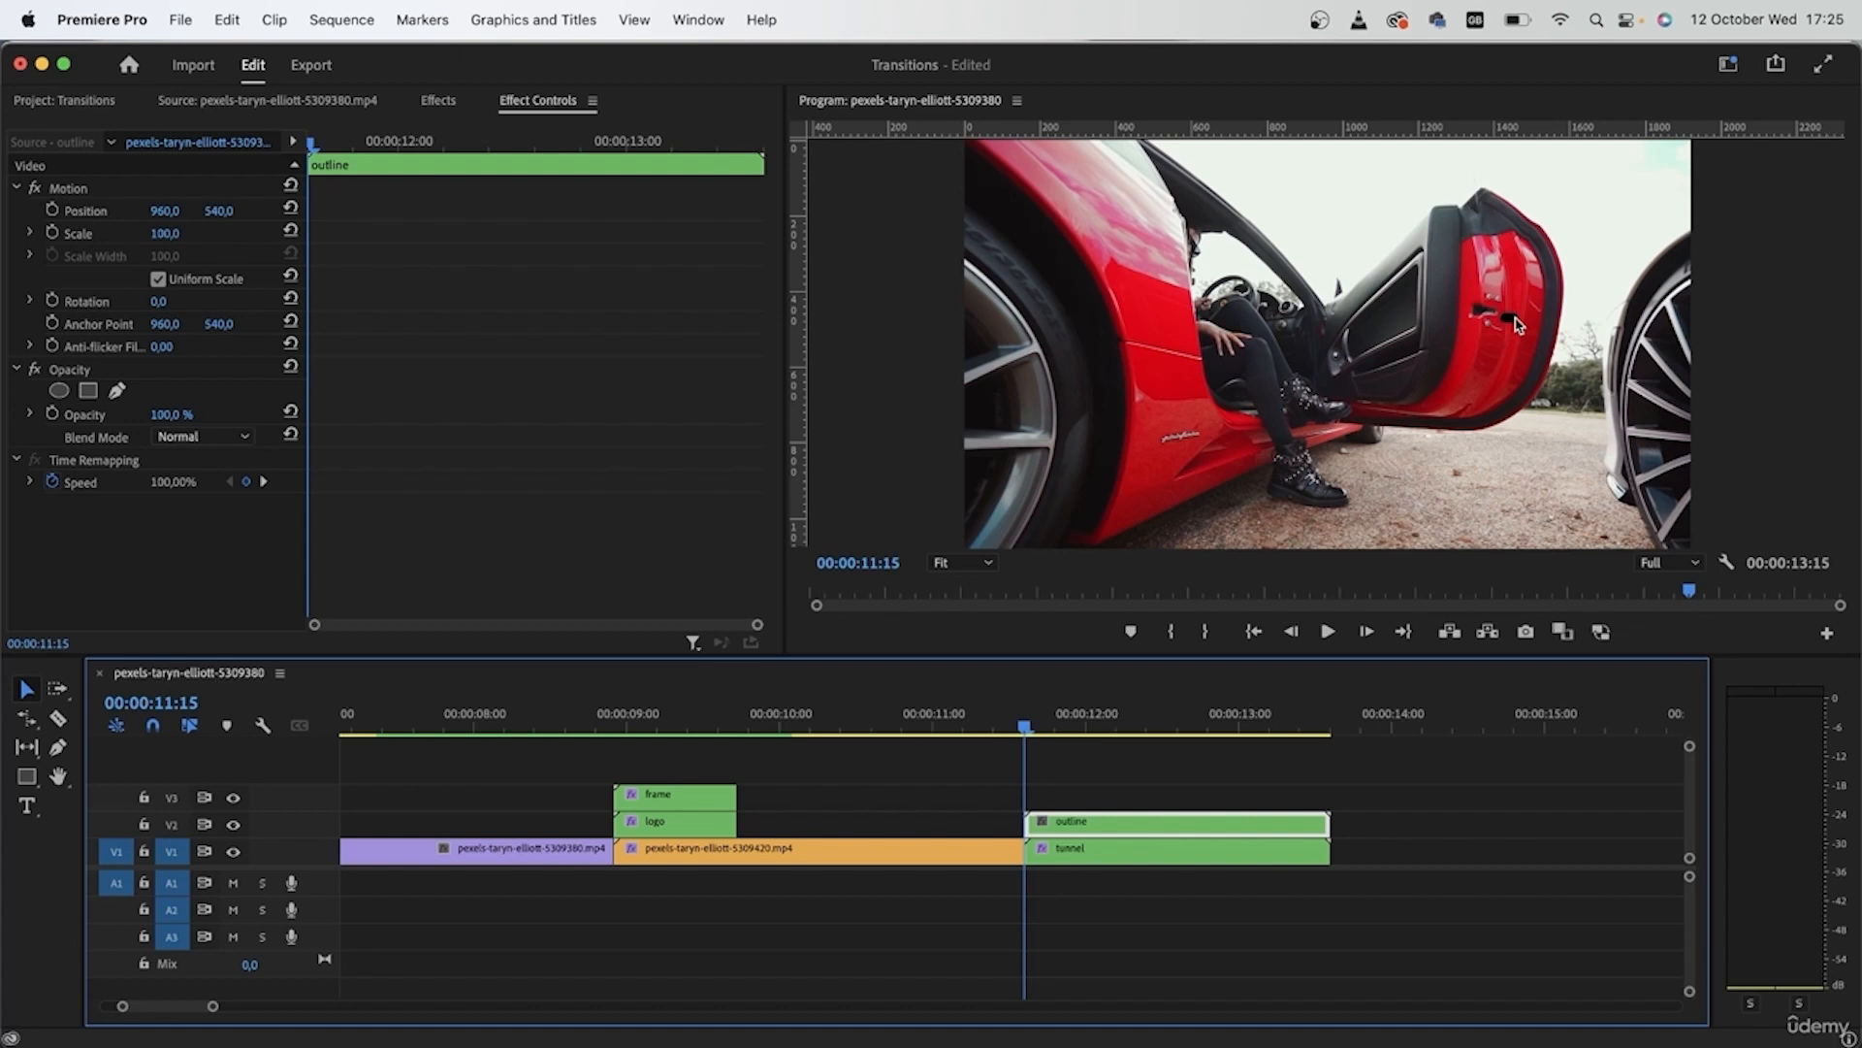
pyautogui.click(442, 101)
pyautogui.moveTo(102, 373); pyautogui.dragTo(1203, 823)
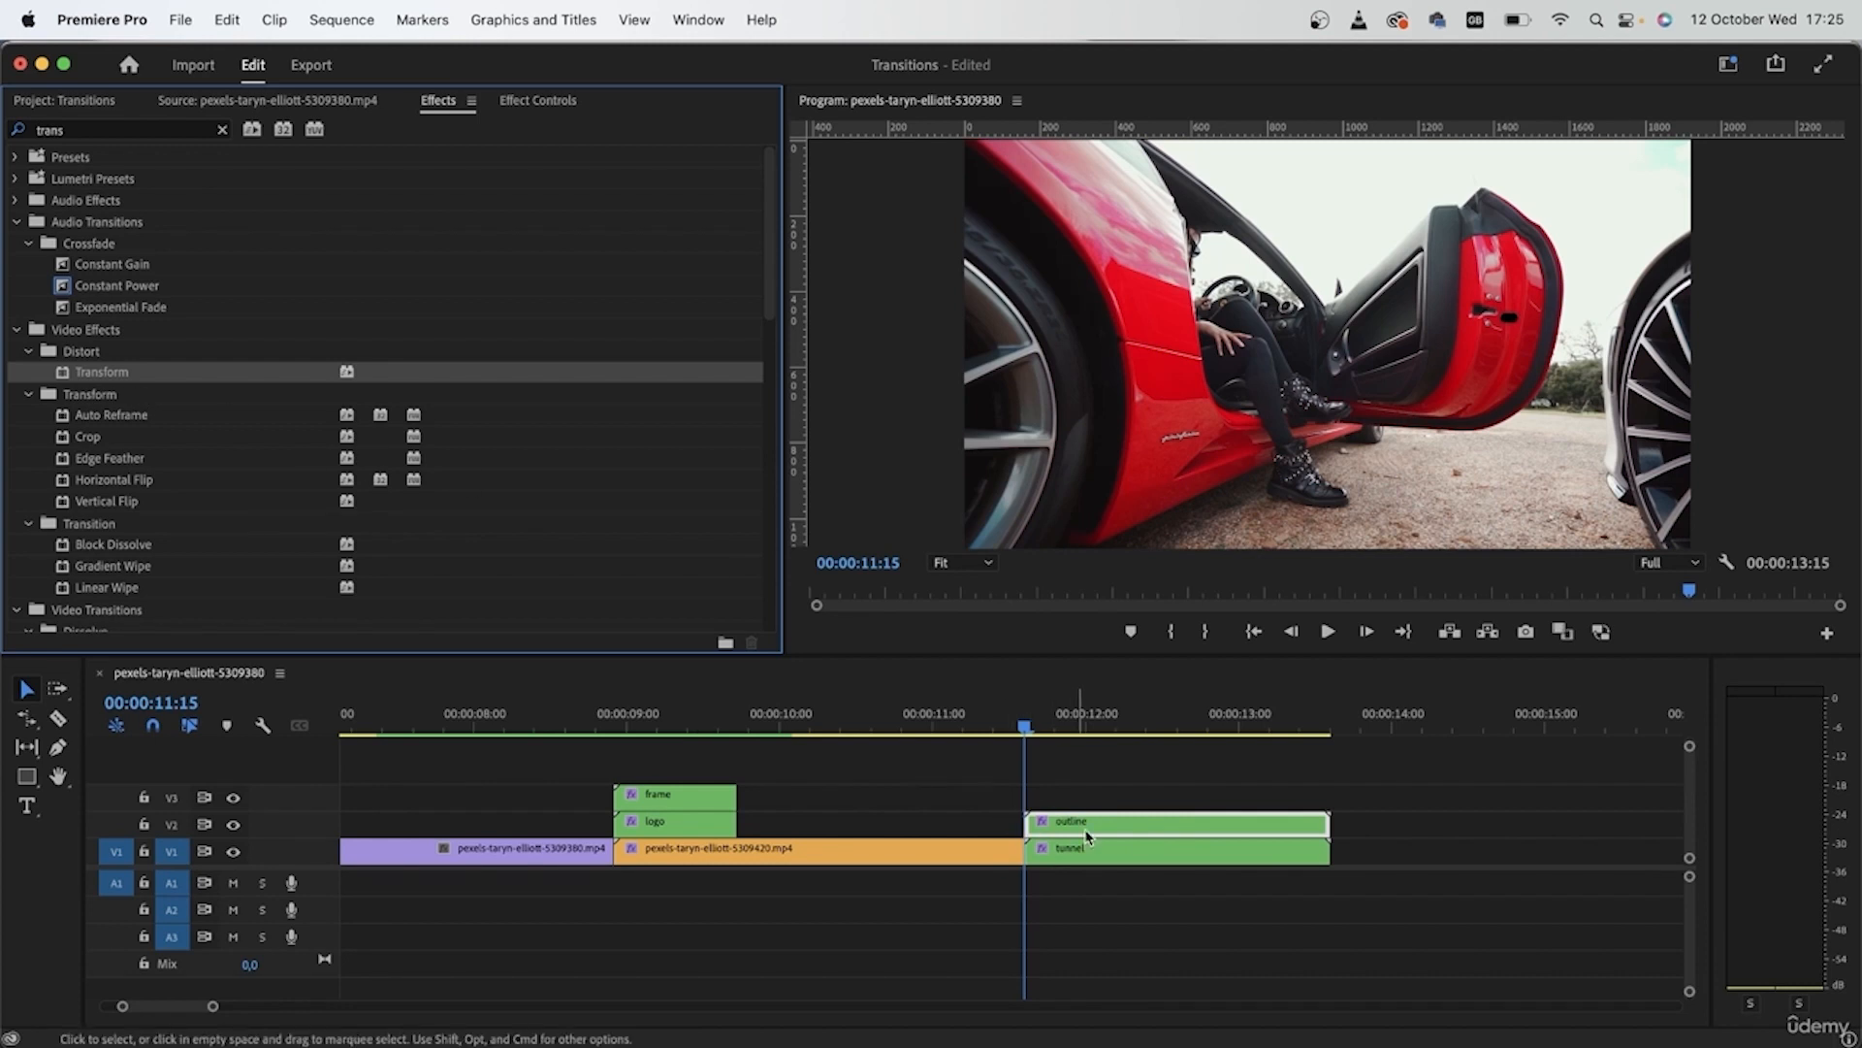
pyautogui.click(511, 112)
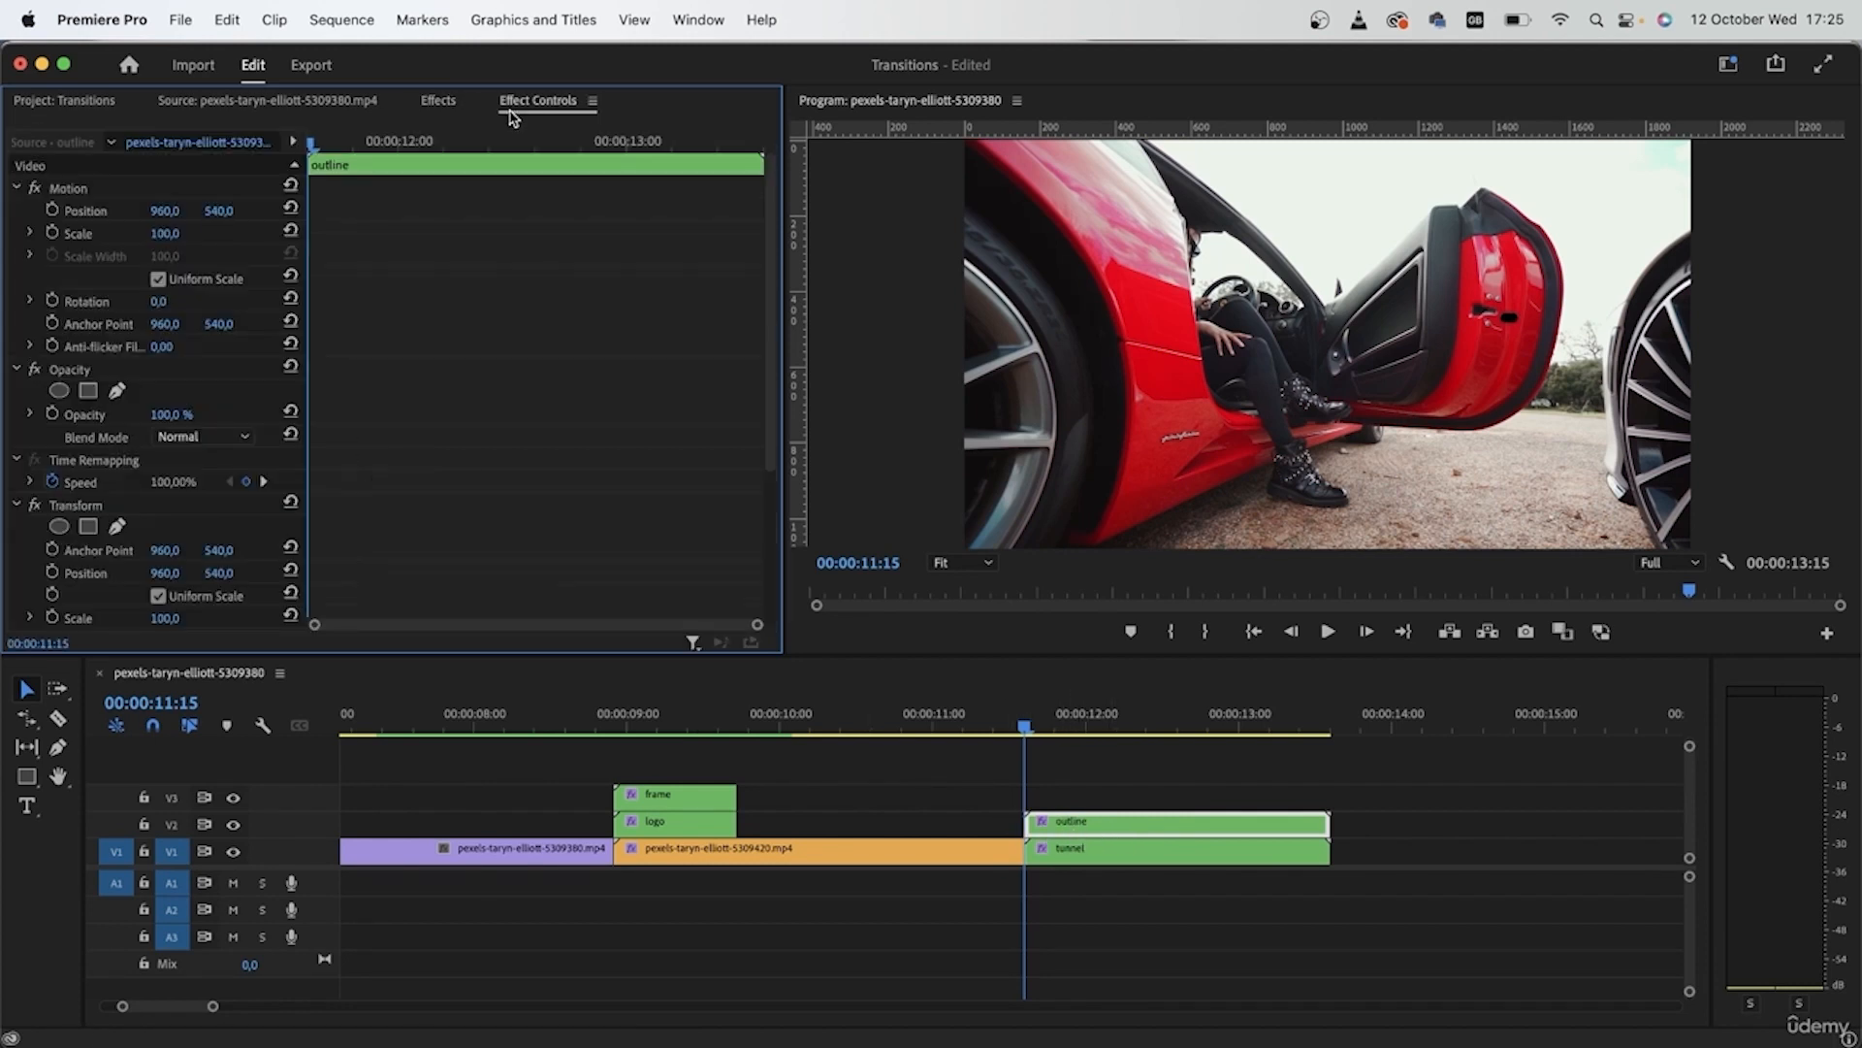
# Add Transform Position and Scale keyframes to the outline clip at 00:00:11:15
pyautogui.moveTo(313, 144); pyautogui.dragTo(331, 151)
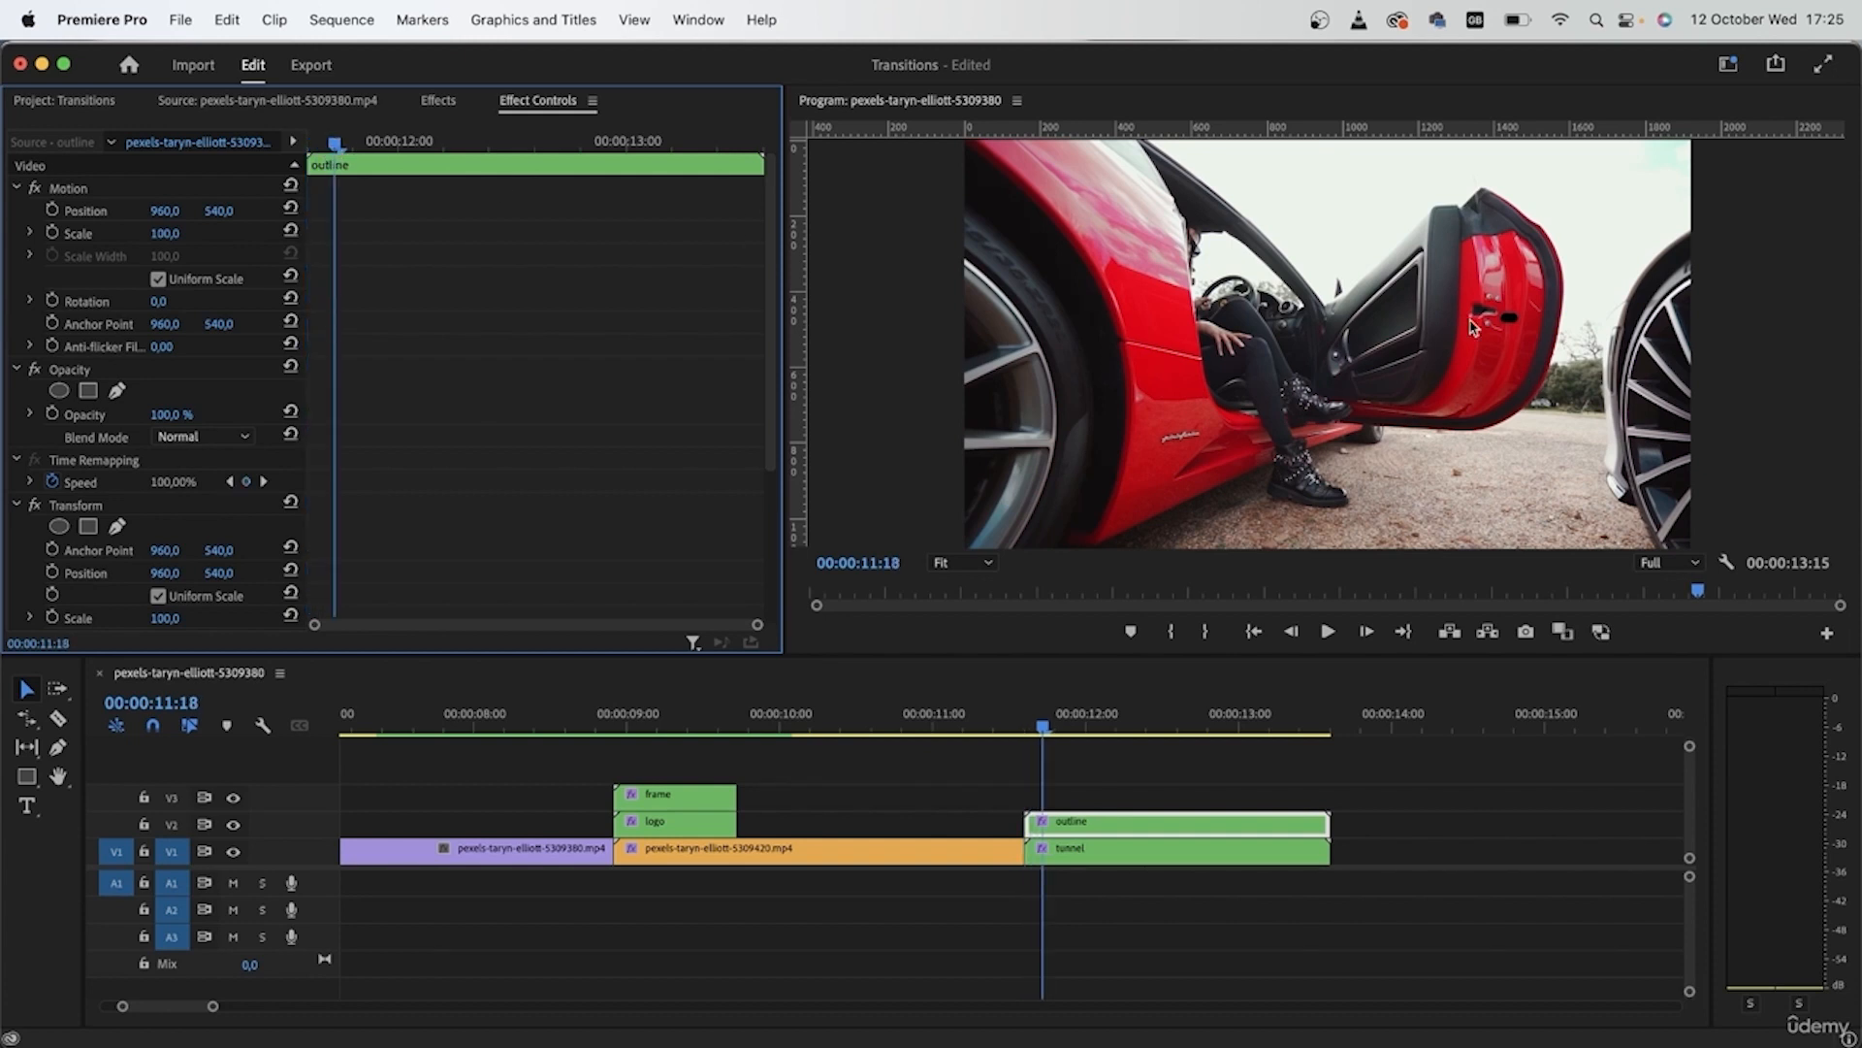
pyautogui.moveTo(355, 147); pyautogui.dragTo(311, 148)
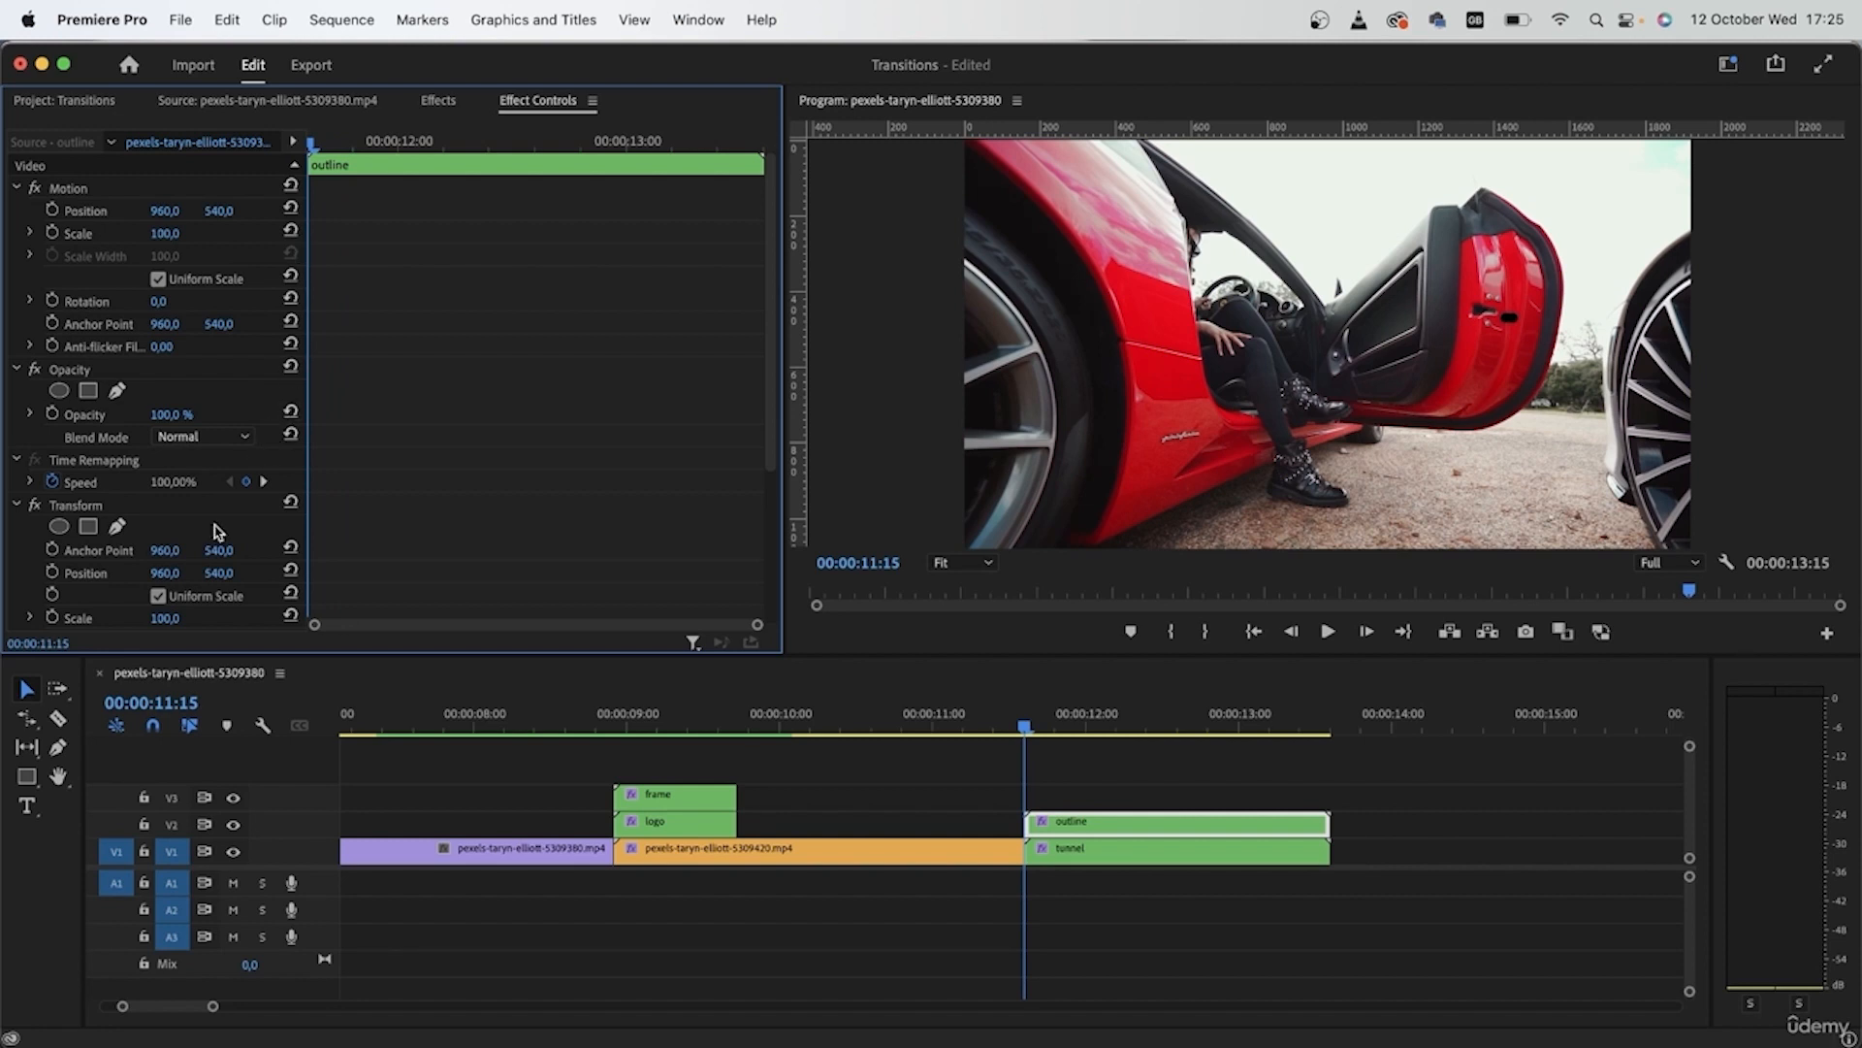
pyautogui.scroll(-1, 13, 552)
pyautogui.scroll(-5, 13, 552)
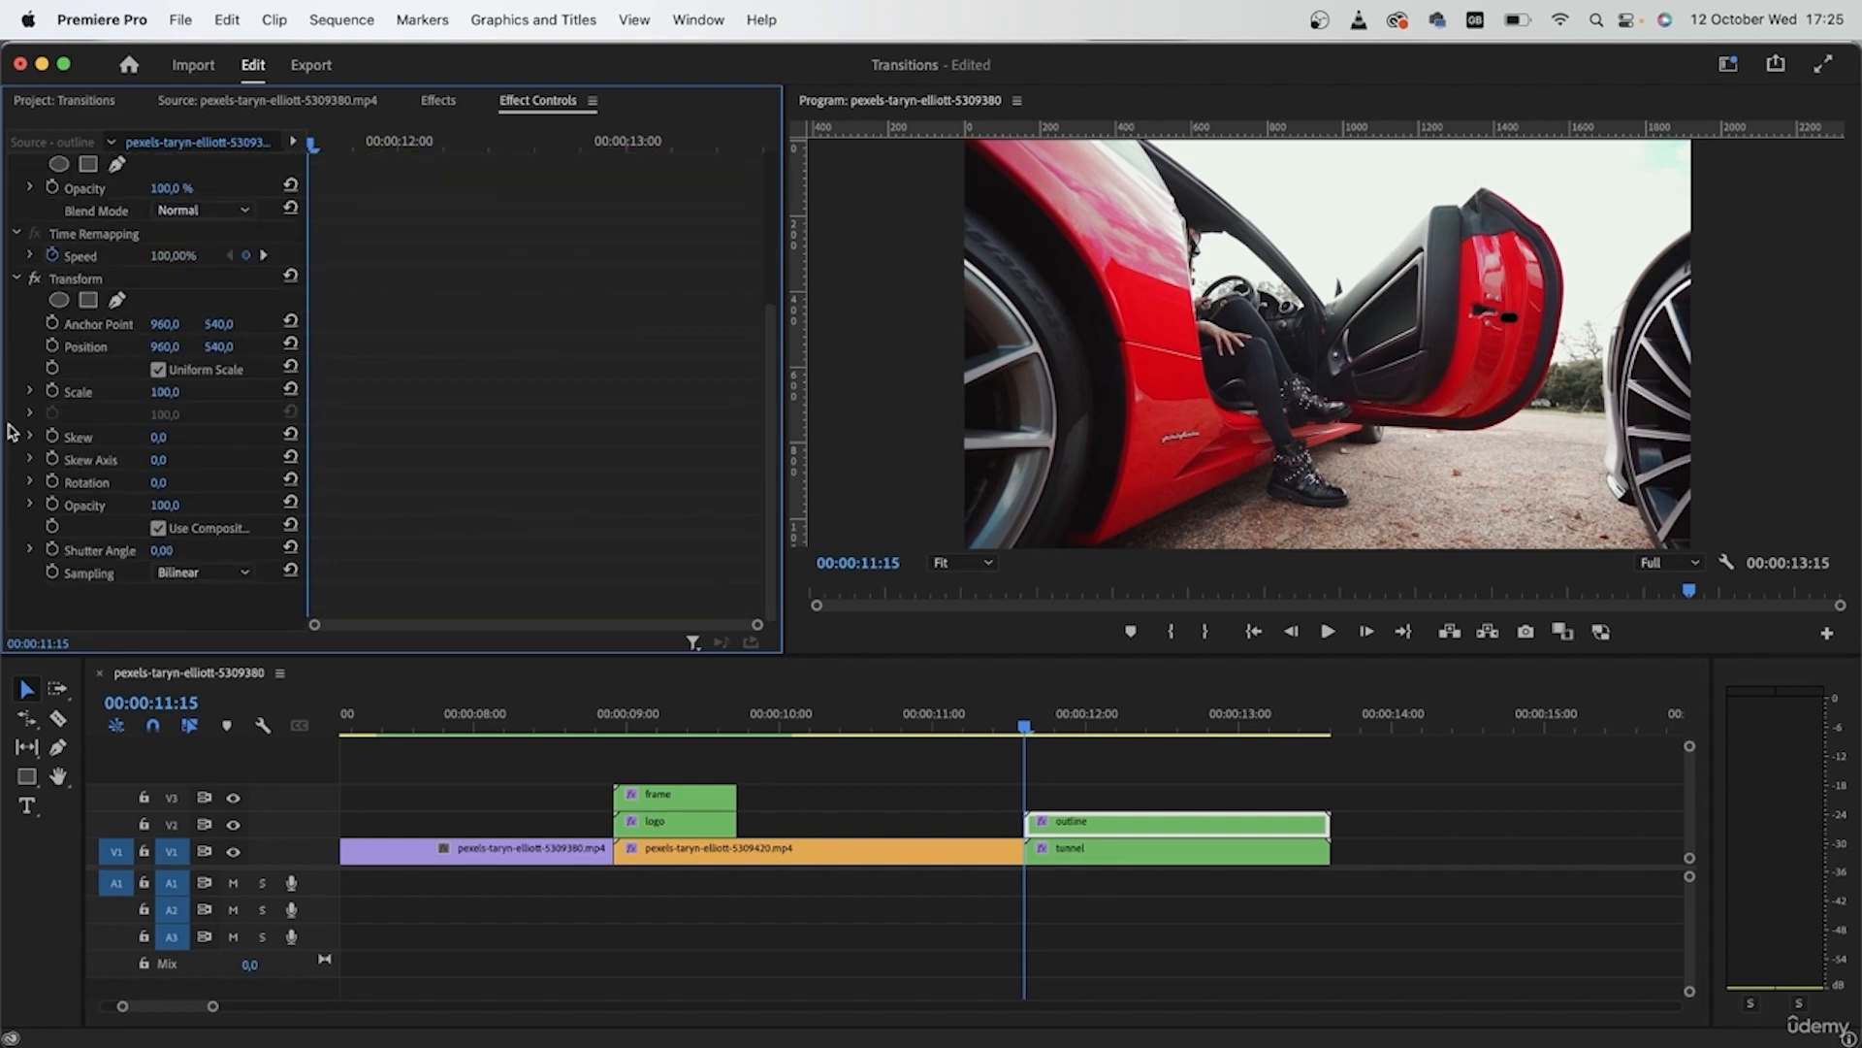
pyautogui.click(53, 346)
pyautogui.click(52, 391)
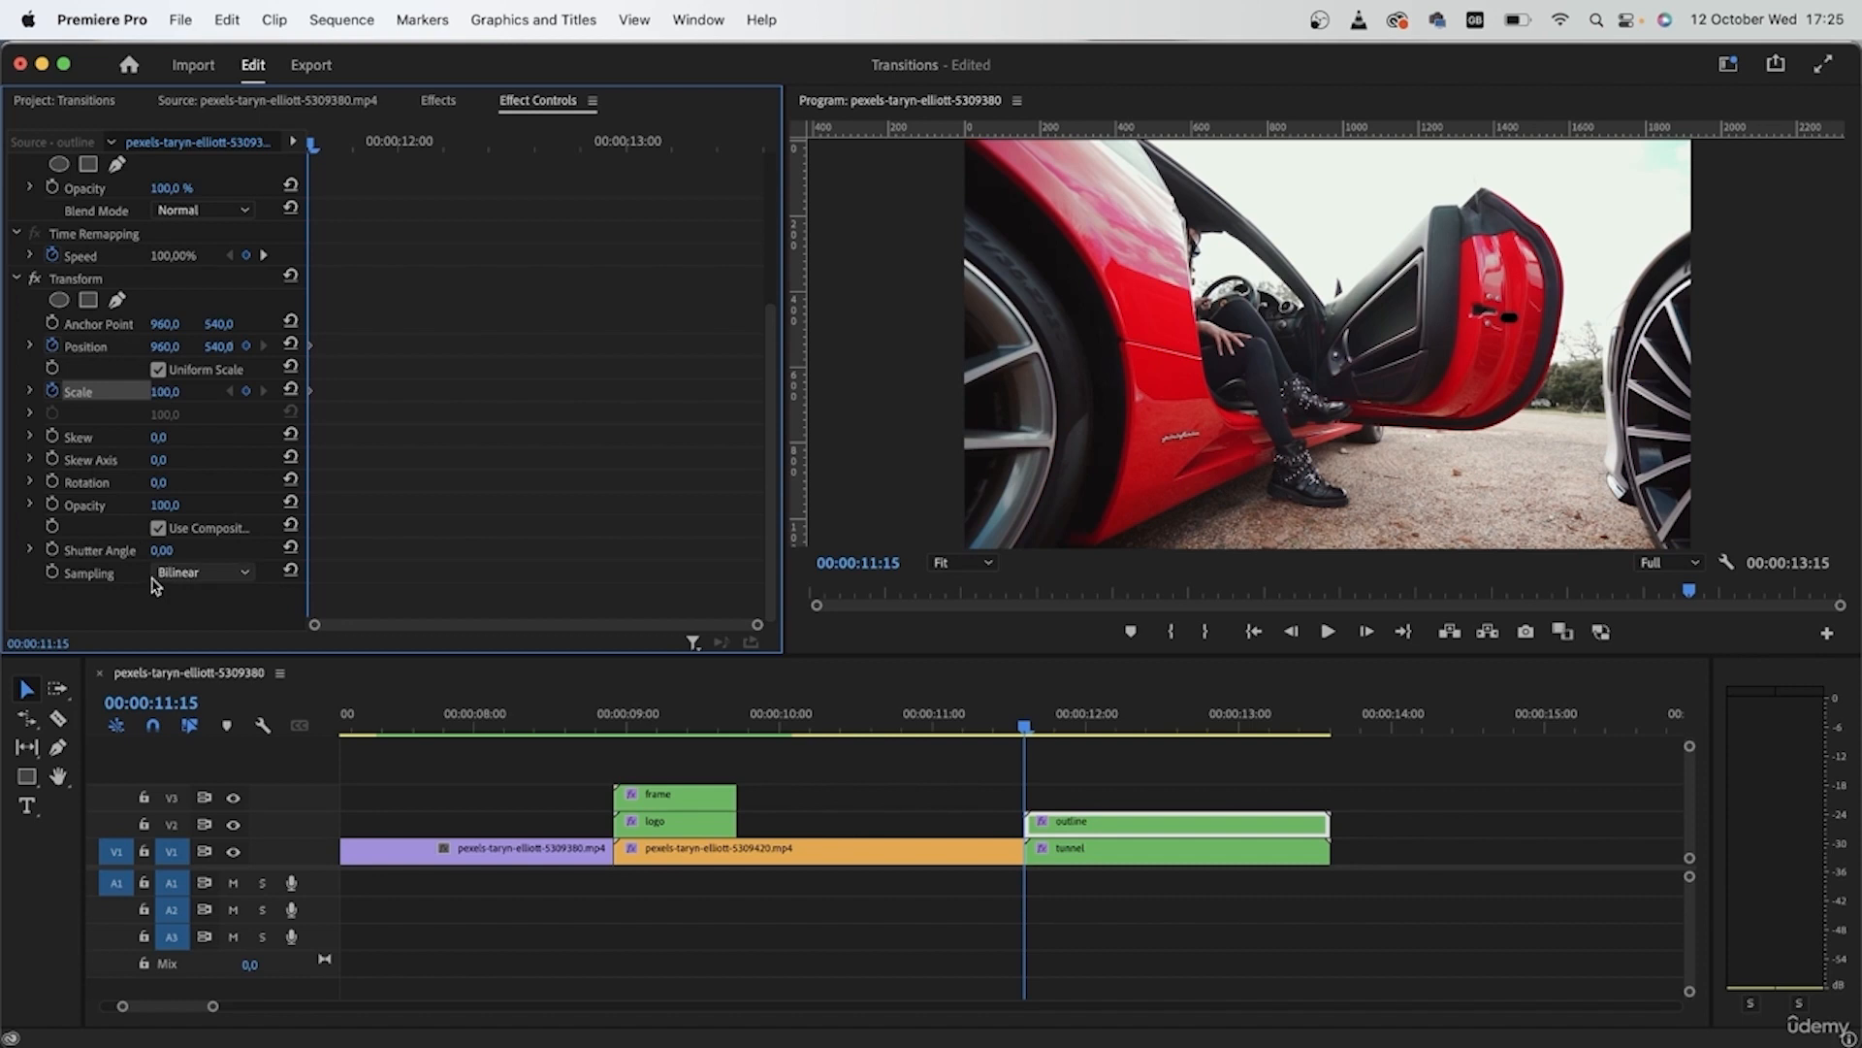
# Keyframe the outline clip's Transform Anchor Point at 00:00:11:15, and set its horizontal value to 1307 at 00:00:11:18
pyautogui.press('Right')
pyautogui.press('Right')
pyautogui.press('Right')
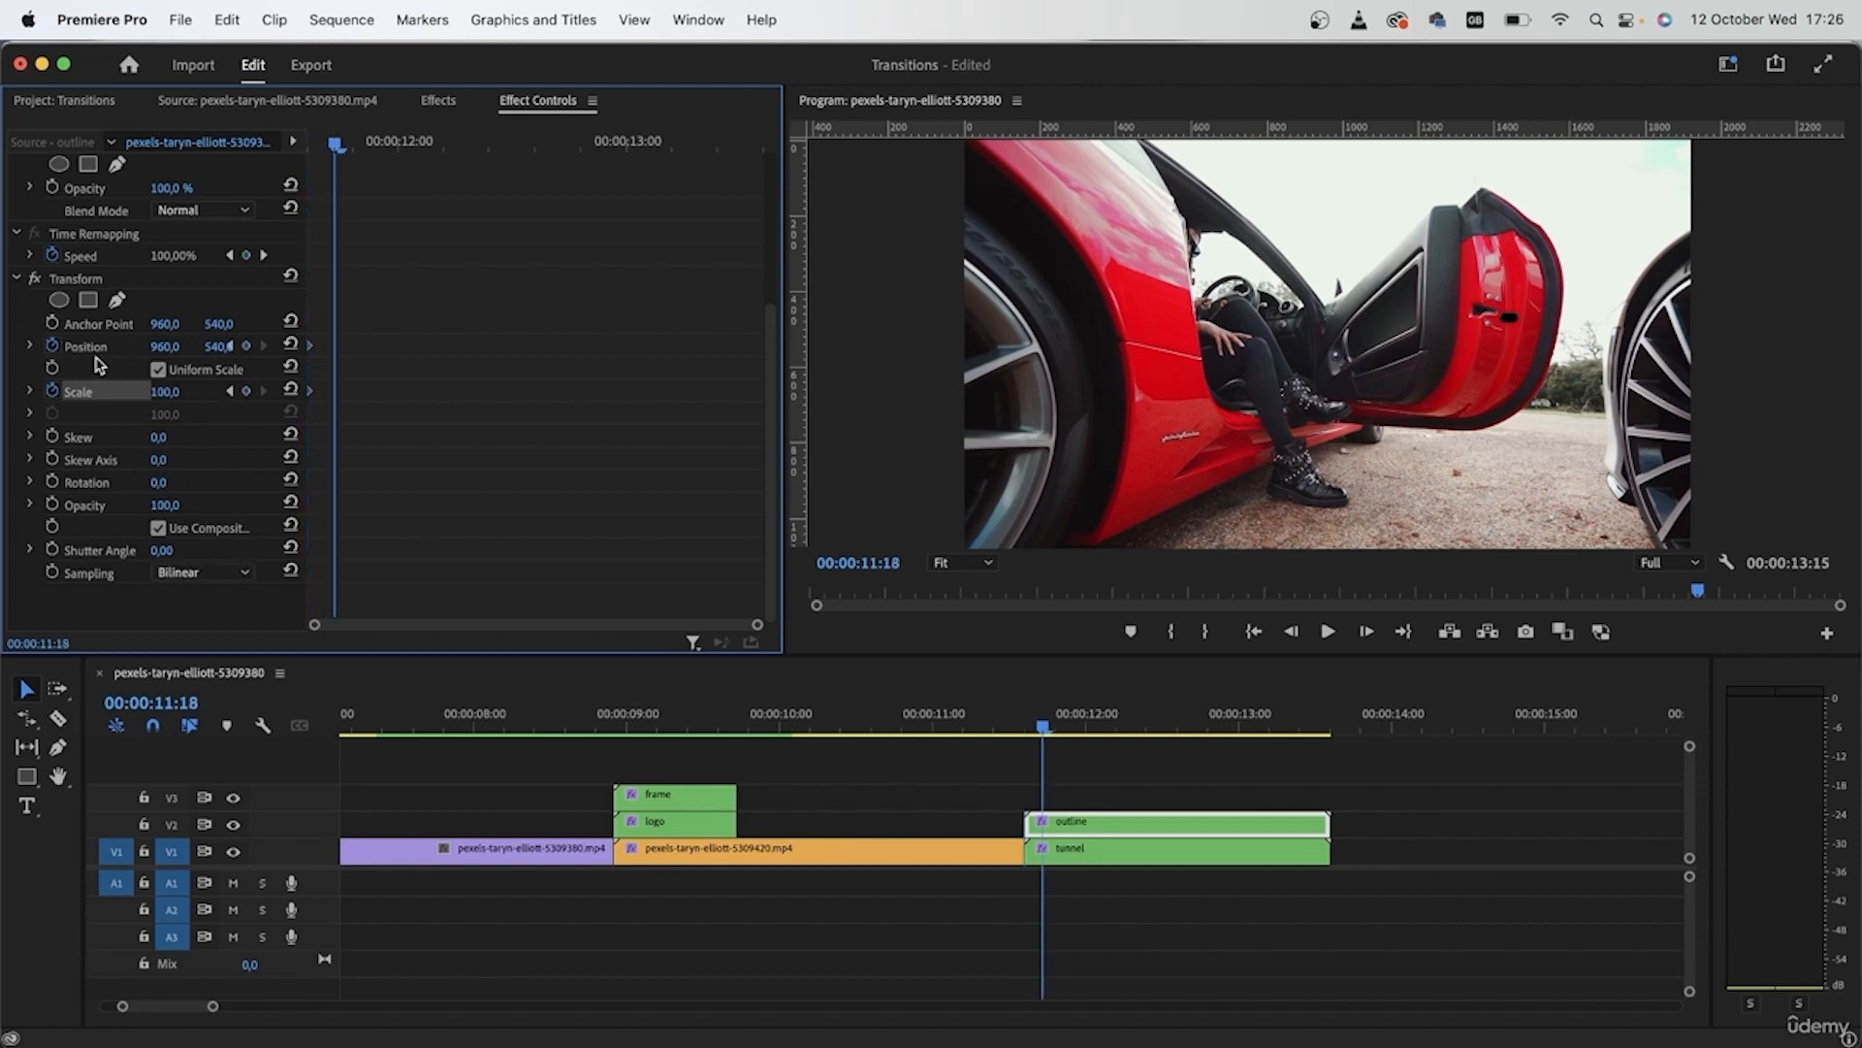
pyautogui.click(53, 323)
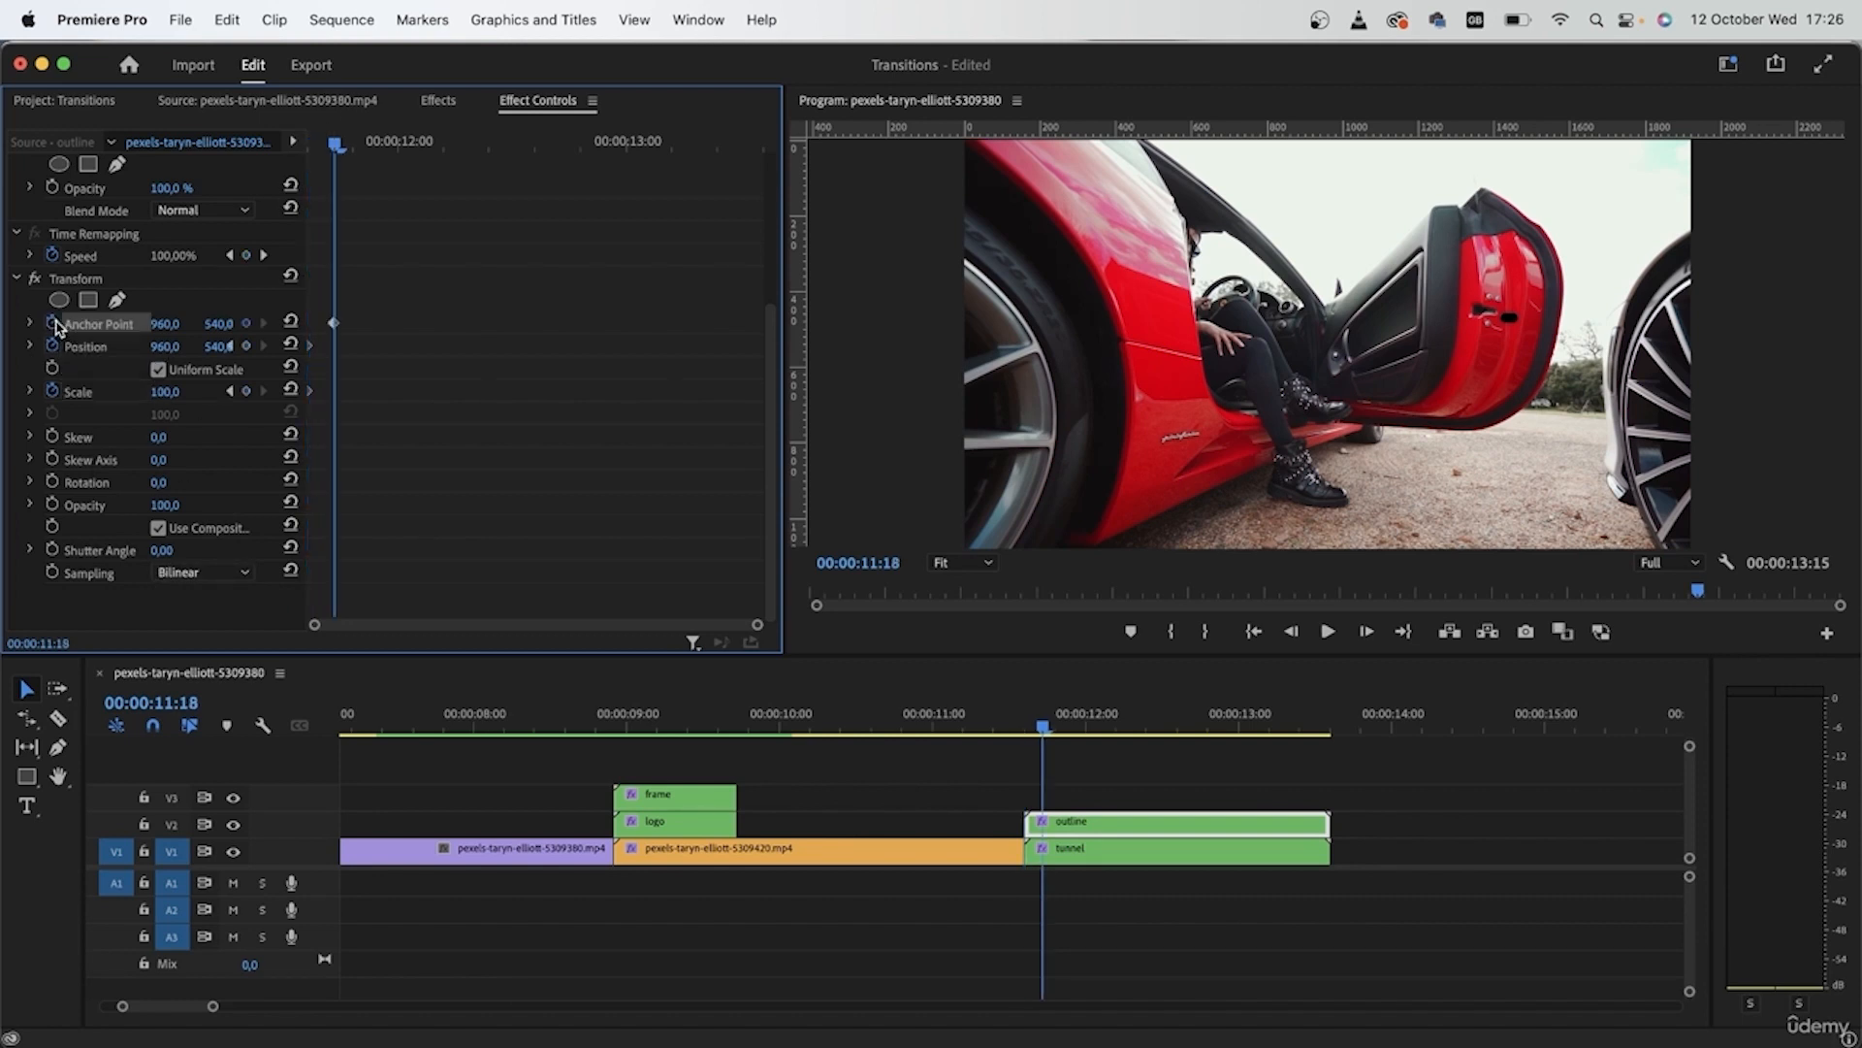
pyautogui.moveTo(332, 324); pyautogui.dragTo(307, 329)
pyautogui.moveTo(167, 323); pyautogui.dragTo(985, 263)
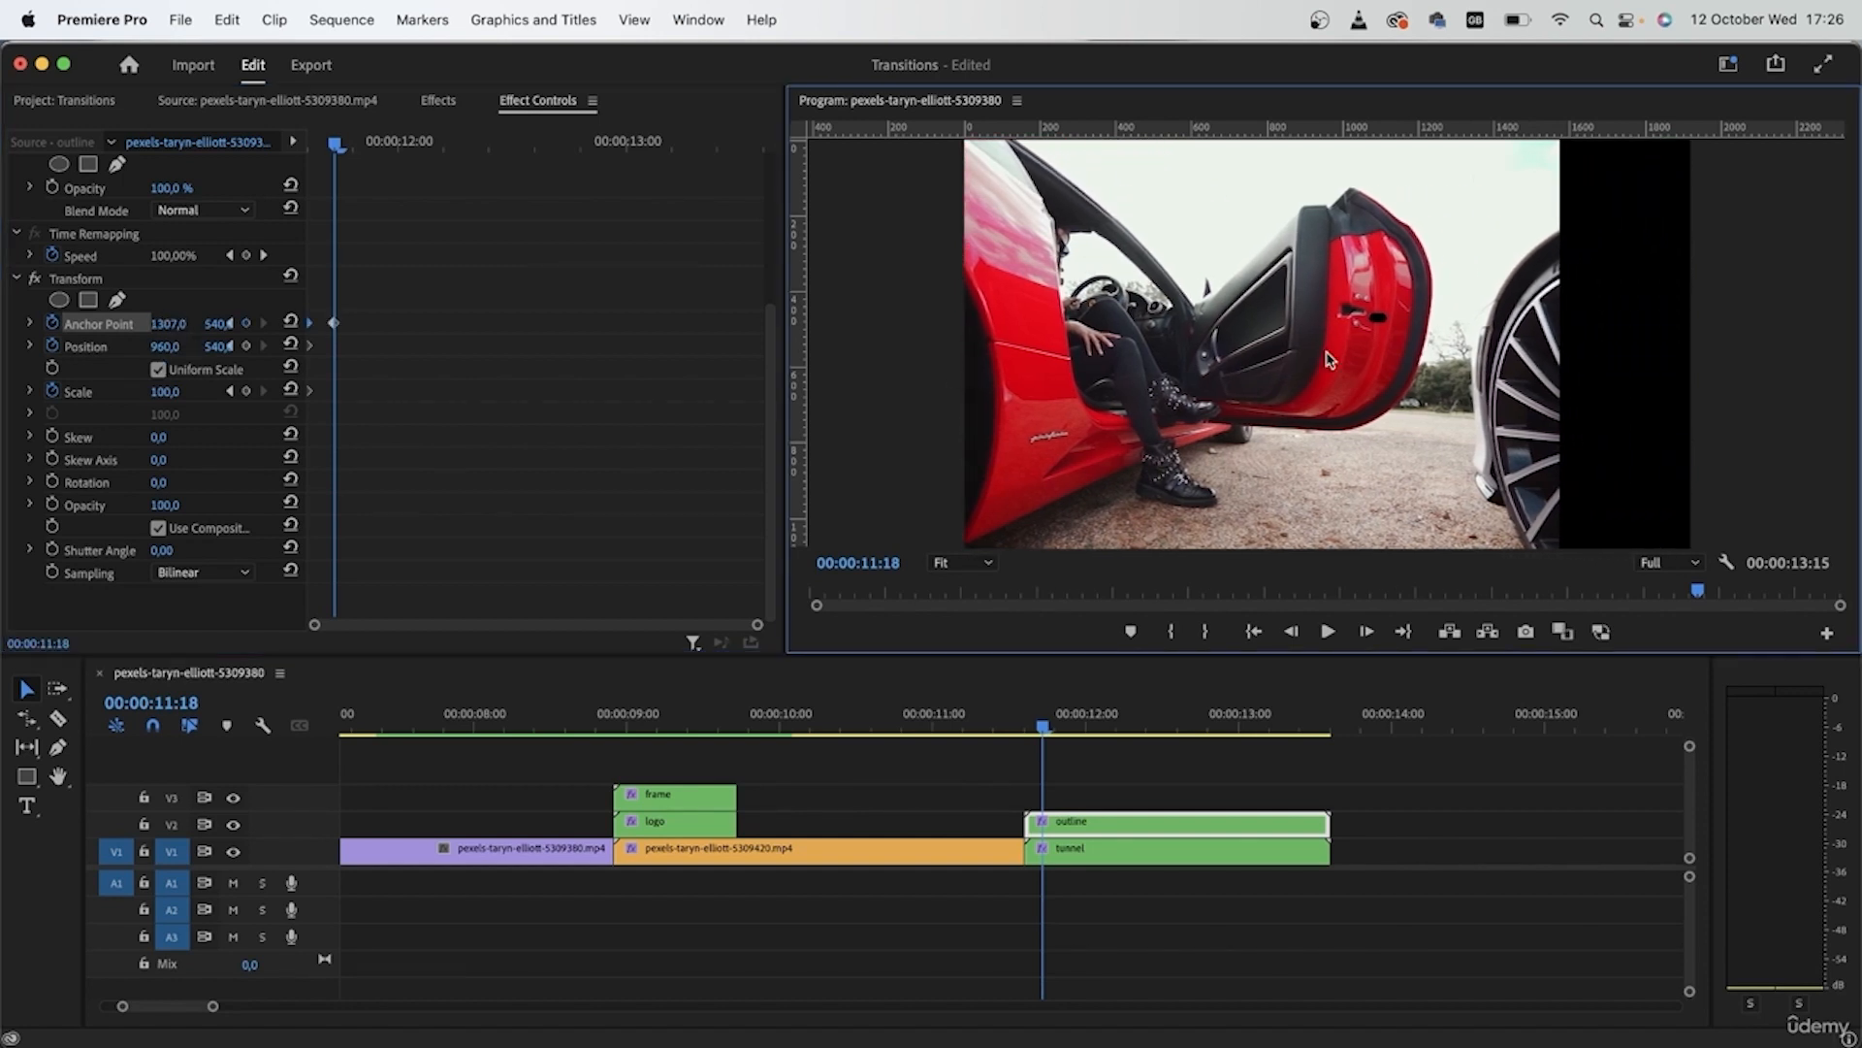
# At 00:00:11:18, set the outline clip's Transform Anchor Point to 1427, 473 and its Scale to 1233, enlarging the door's dark oval
pyautogui.click(165, 391)
pyautogui.write('418')
pyautogui.press('Return')
pyautogui.moveTo(1178, 197); pyautogui.dragTo(1233, 188)
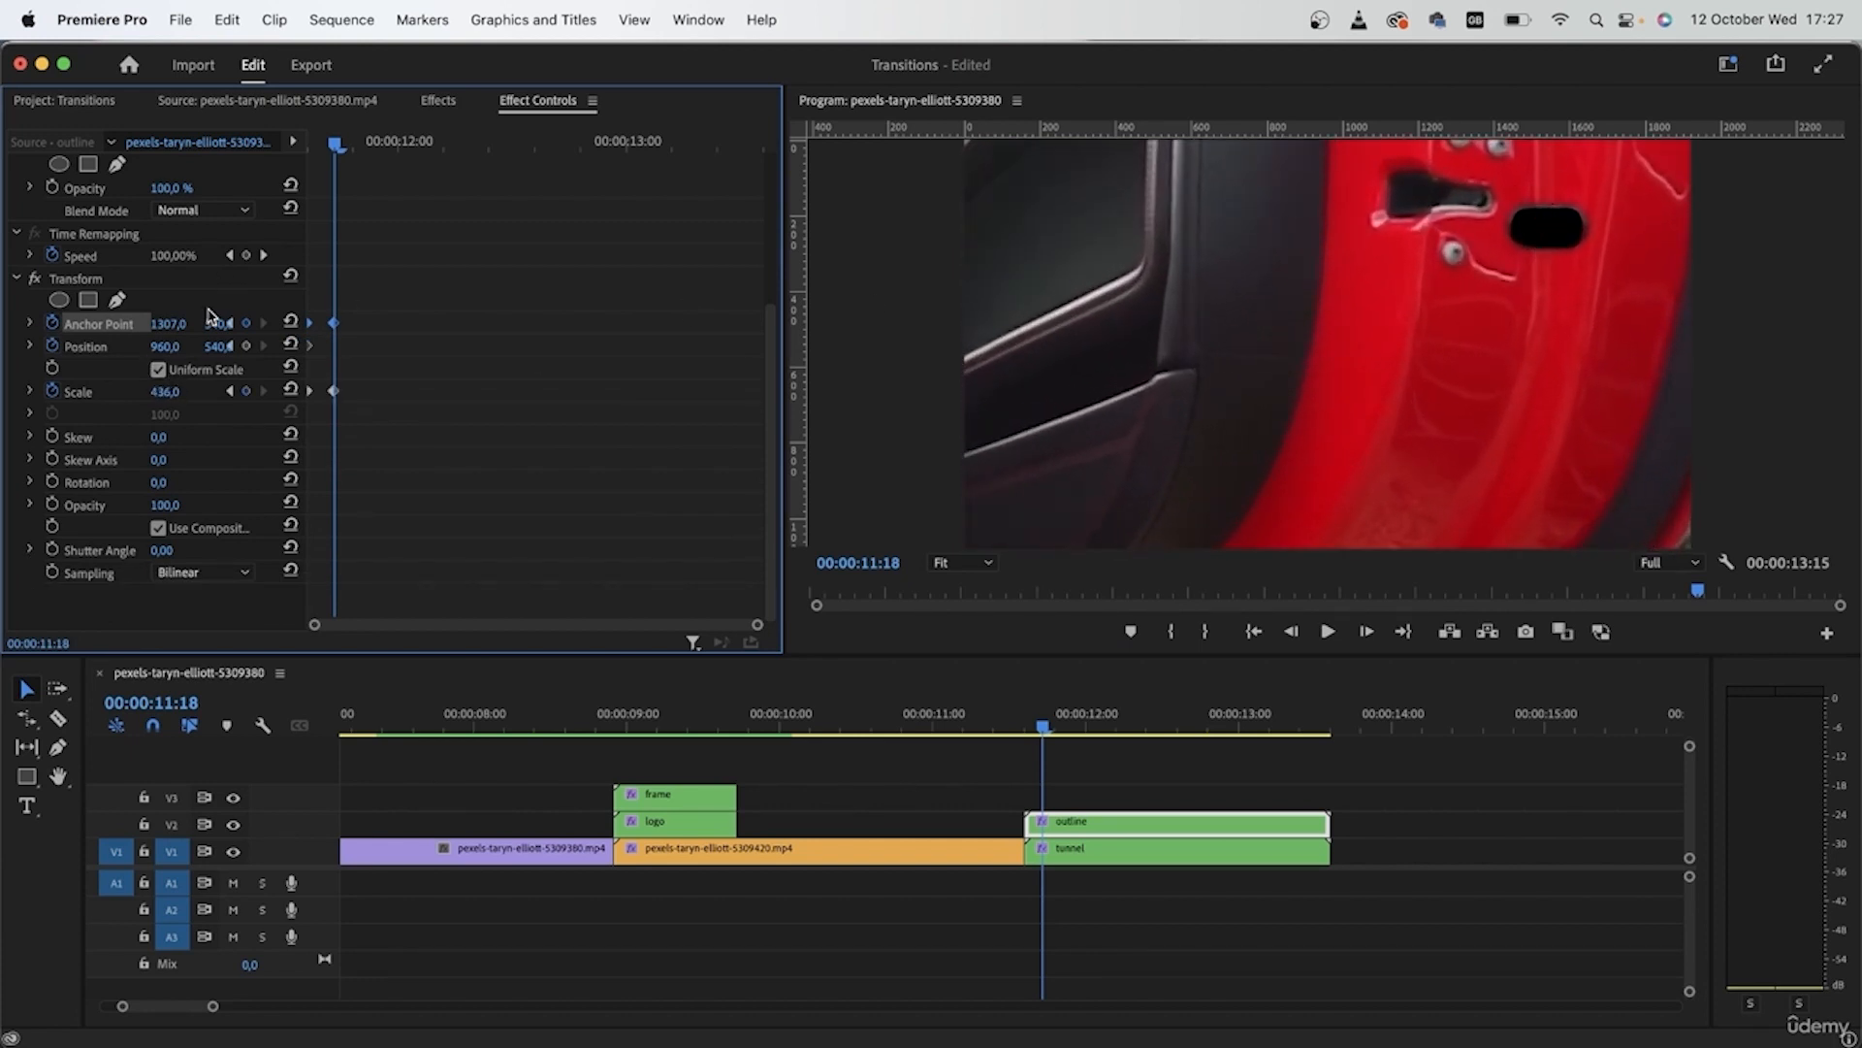
pyautogui.moveTo(167, 323); pyautogui.dragTo(255, 336)
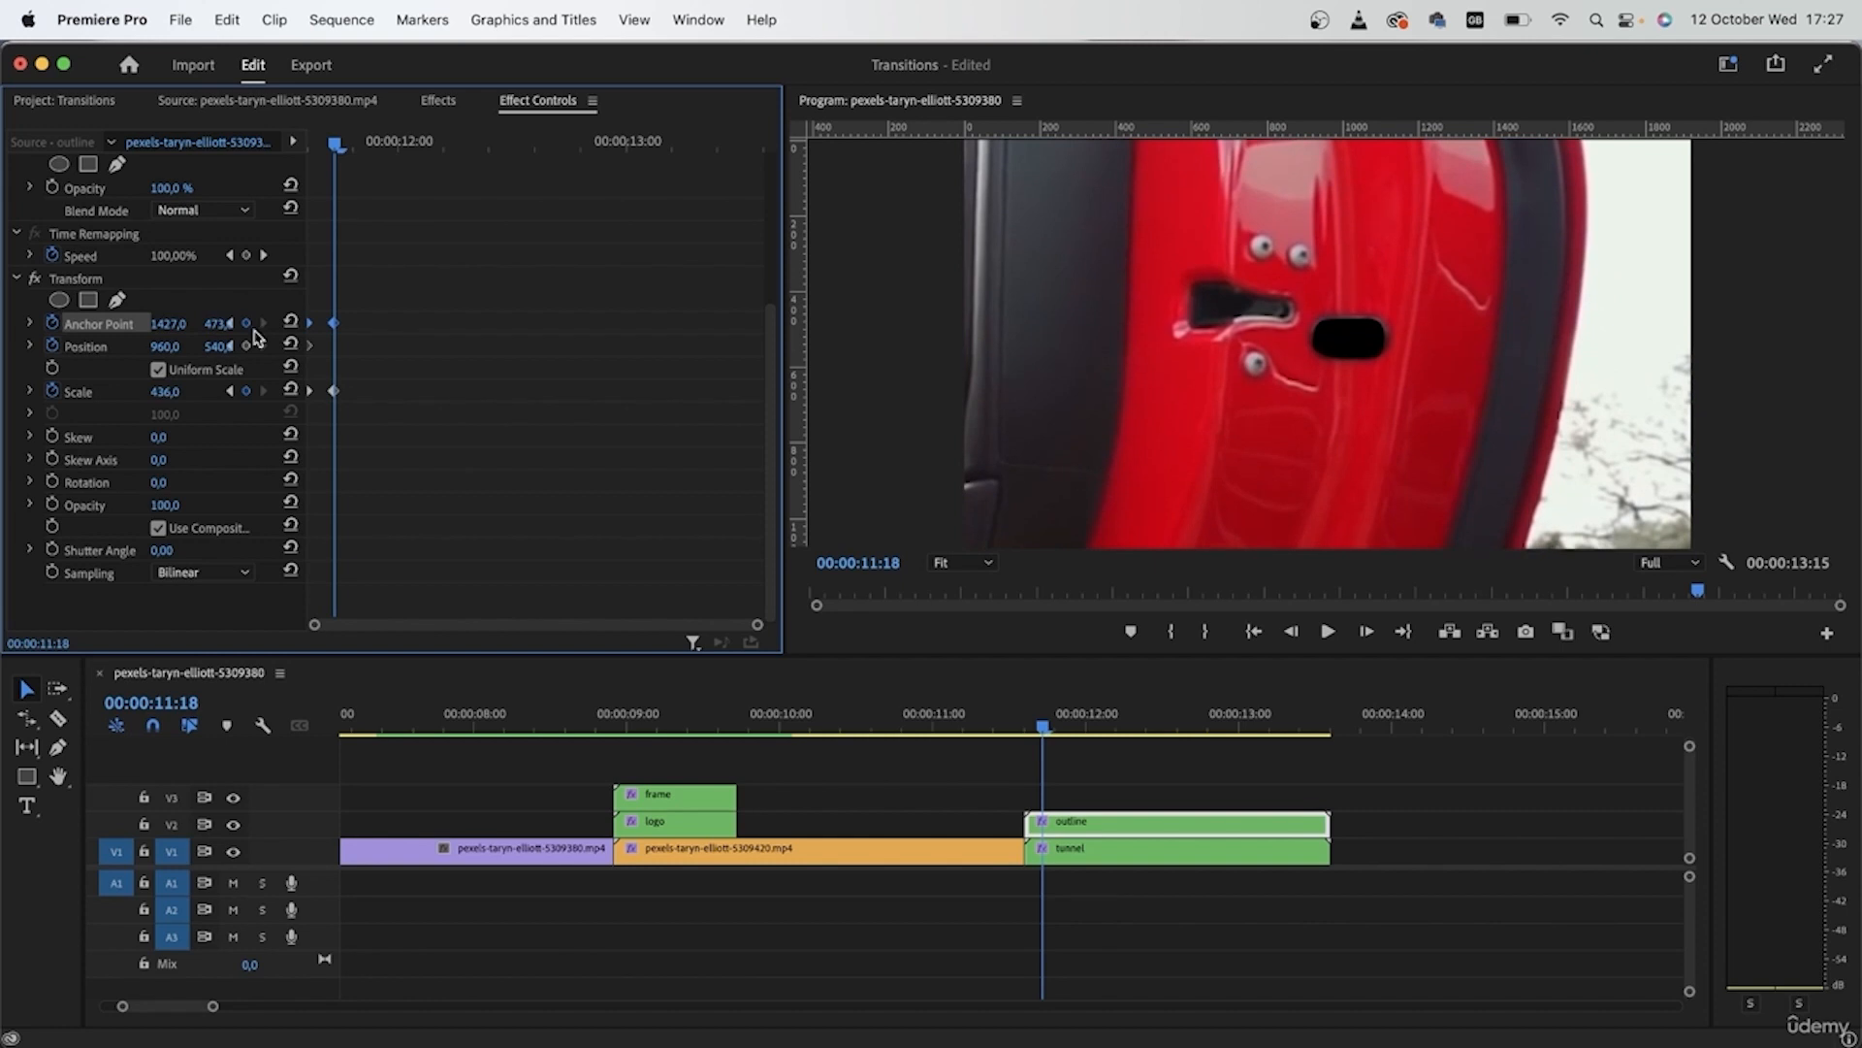
pyautogui.moveTo(165, 391); pyautogui.dragTo(686, 391)
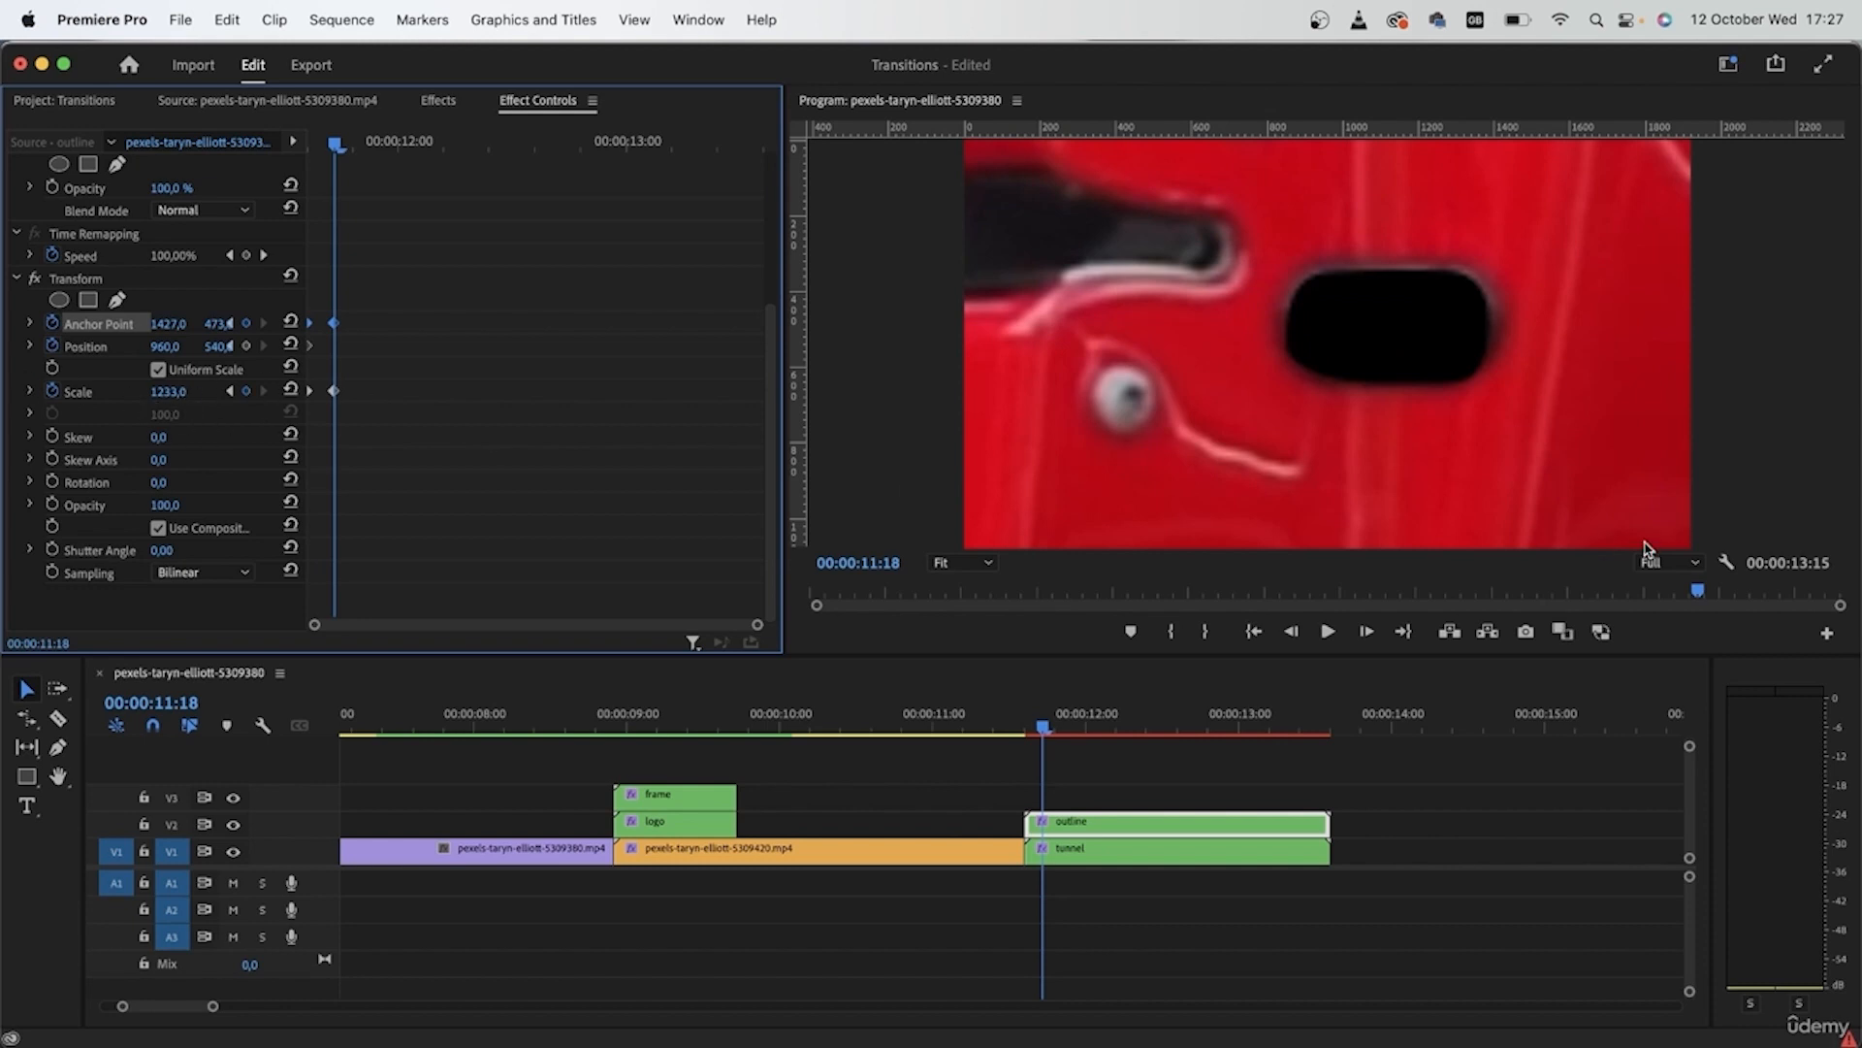
# Scrub through the zoom, then keyframe the outline clip's Transform Opacity at 100 on 00:00:11:17 and 0 on 00:00:11:18
pyautogui.moveTo(1043, 727); pyautogui.dragTo(1004, 733)
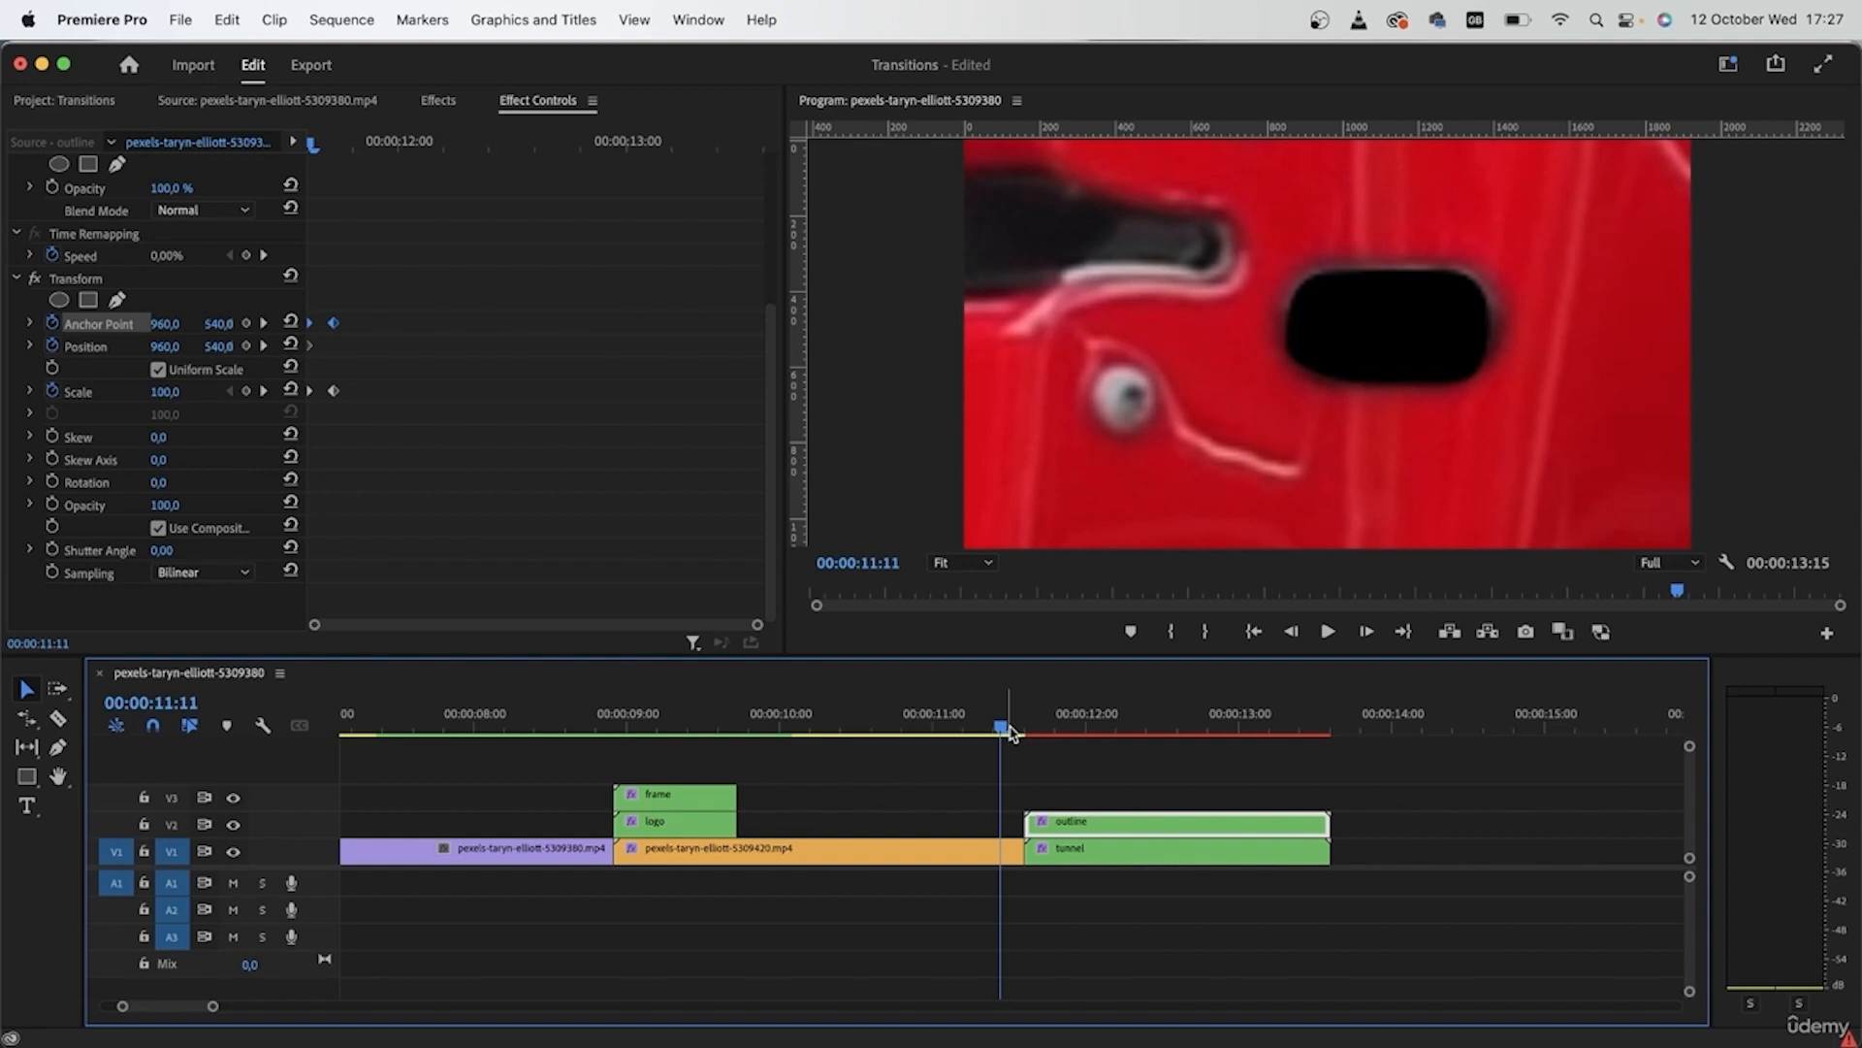
pyautogui.moveTo(1008, 733); pyautogui.dragTo(1046, 779)
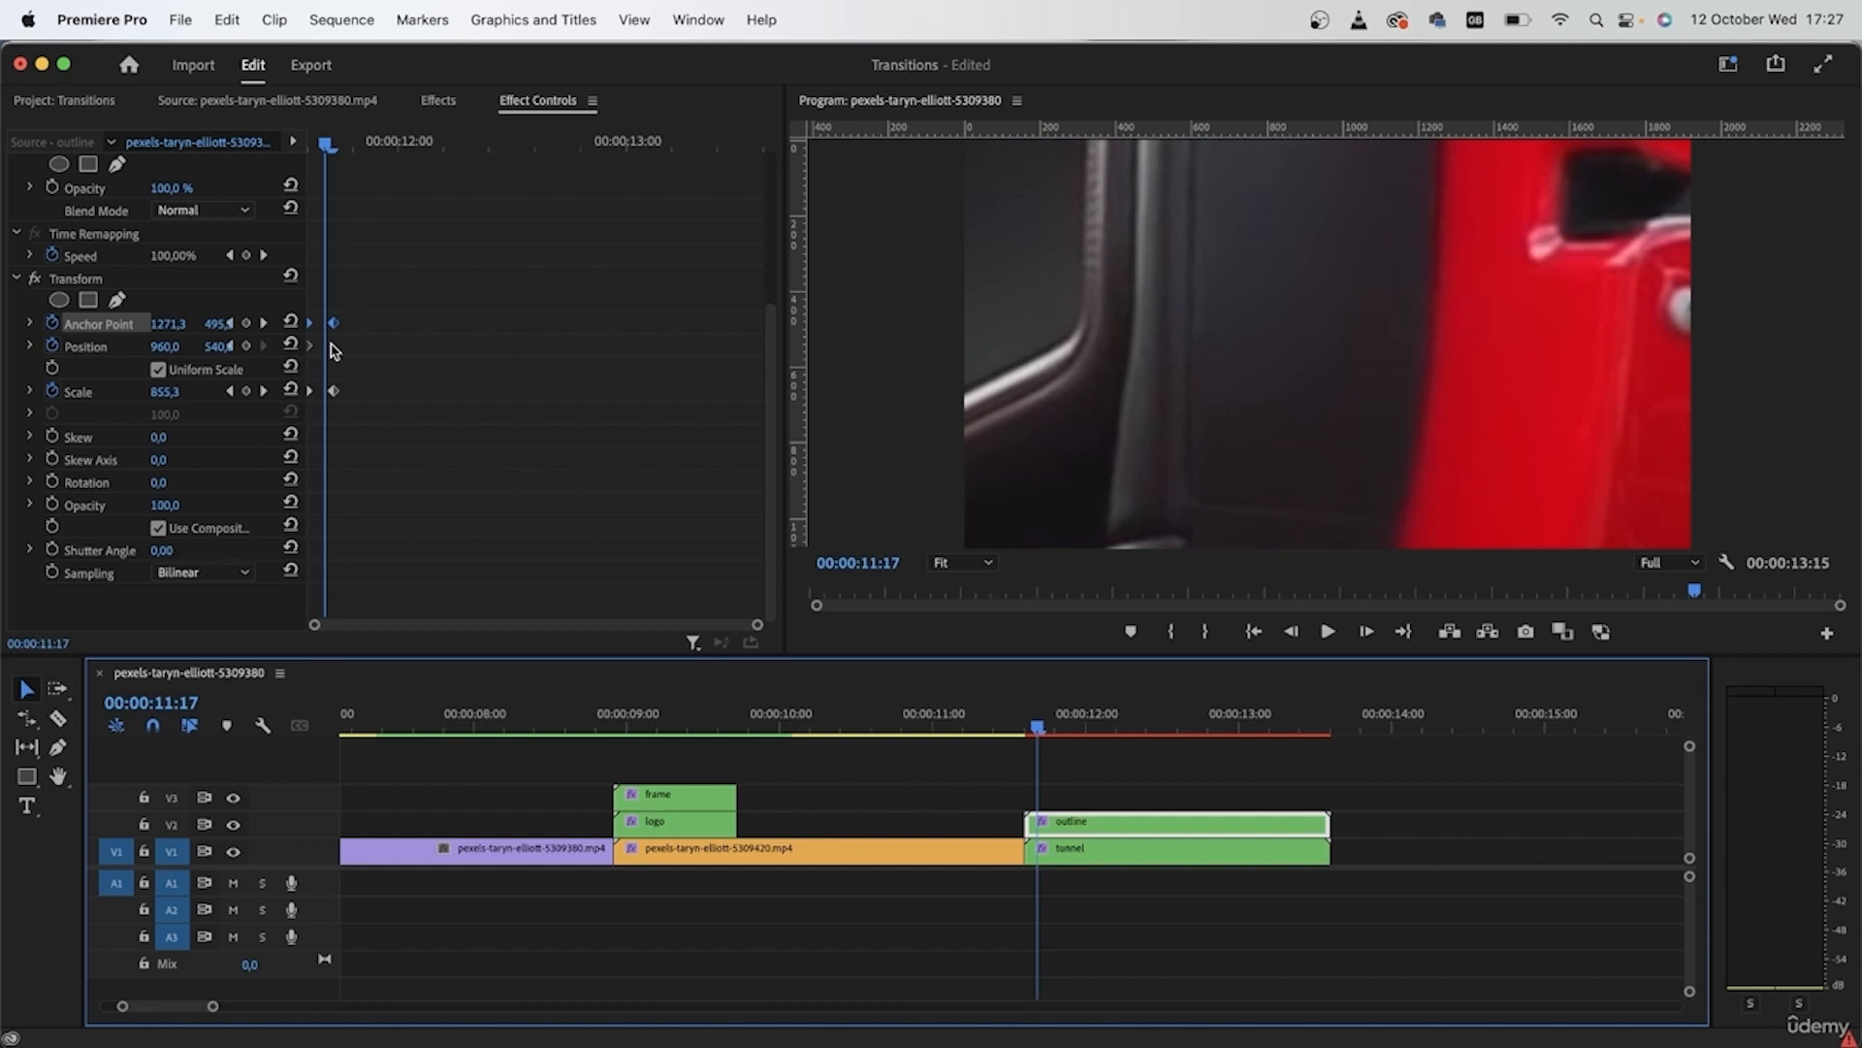
pyautogui.click(327, 145)
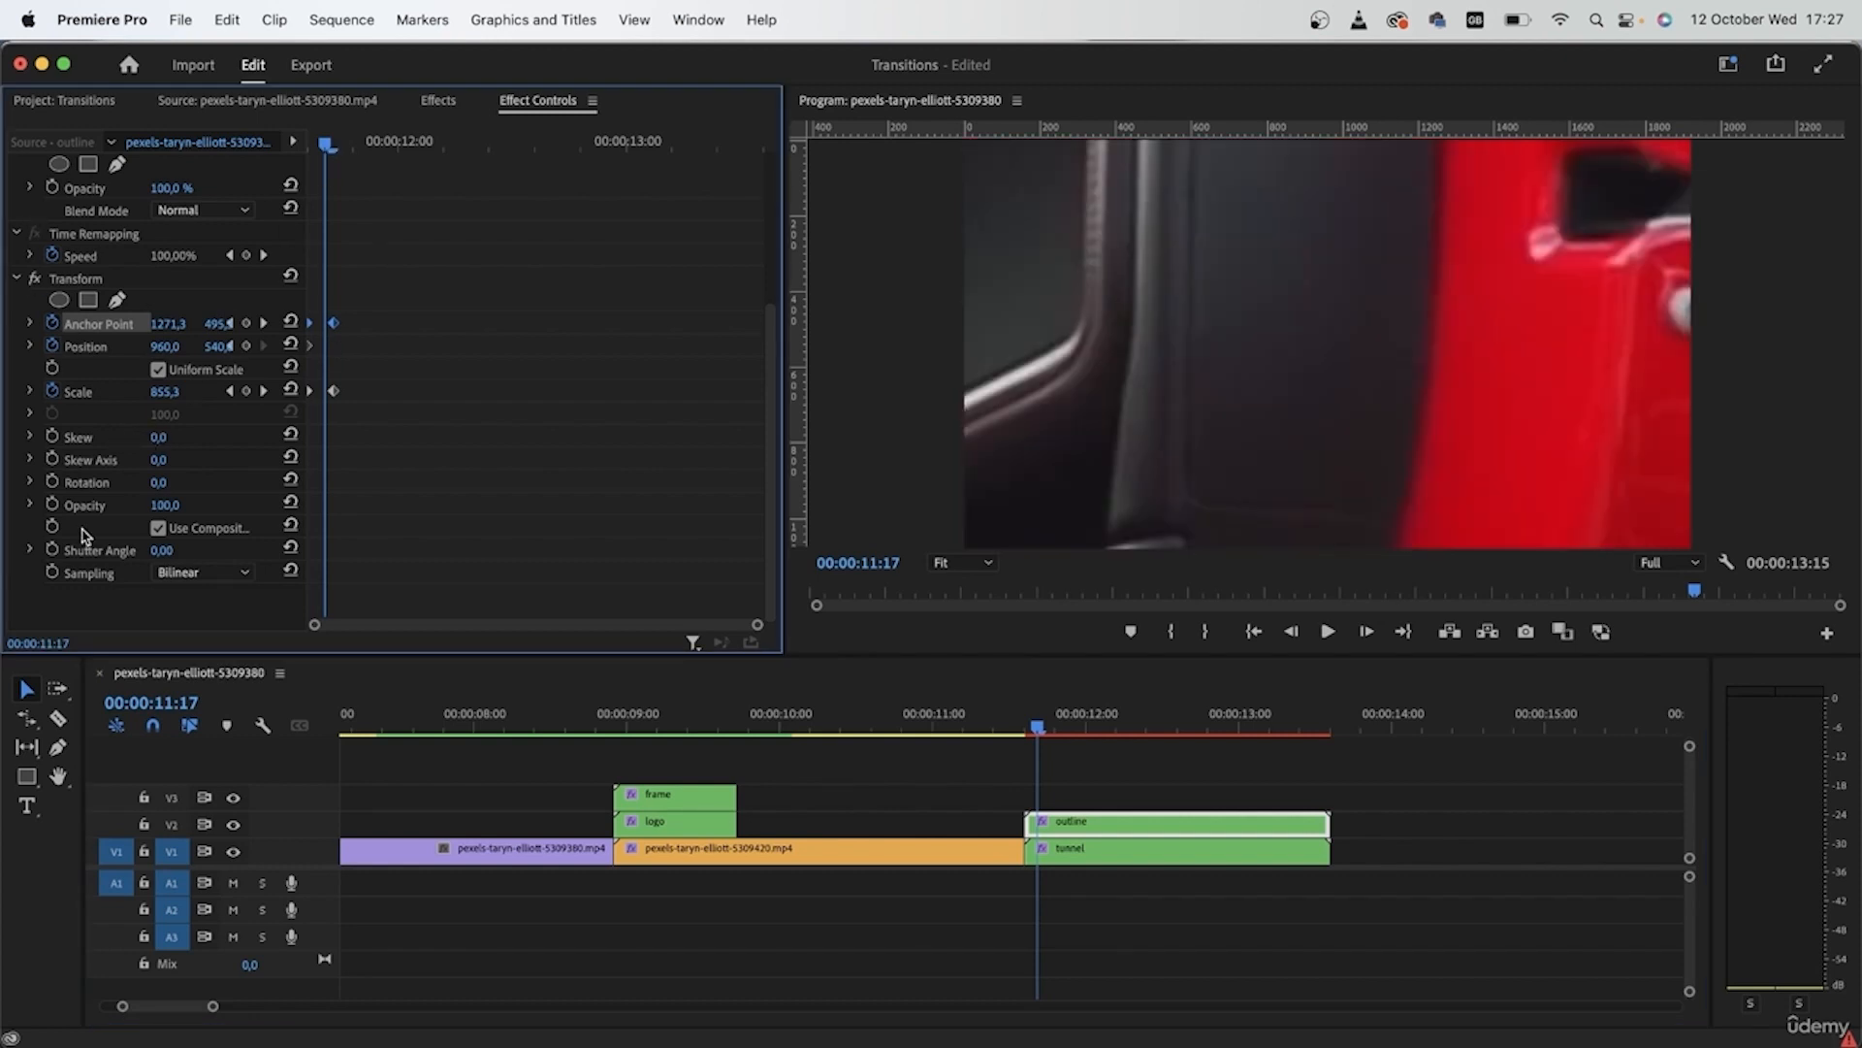
pyautogui.click(52, 504)
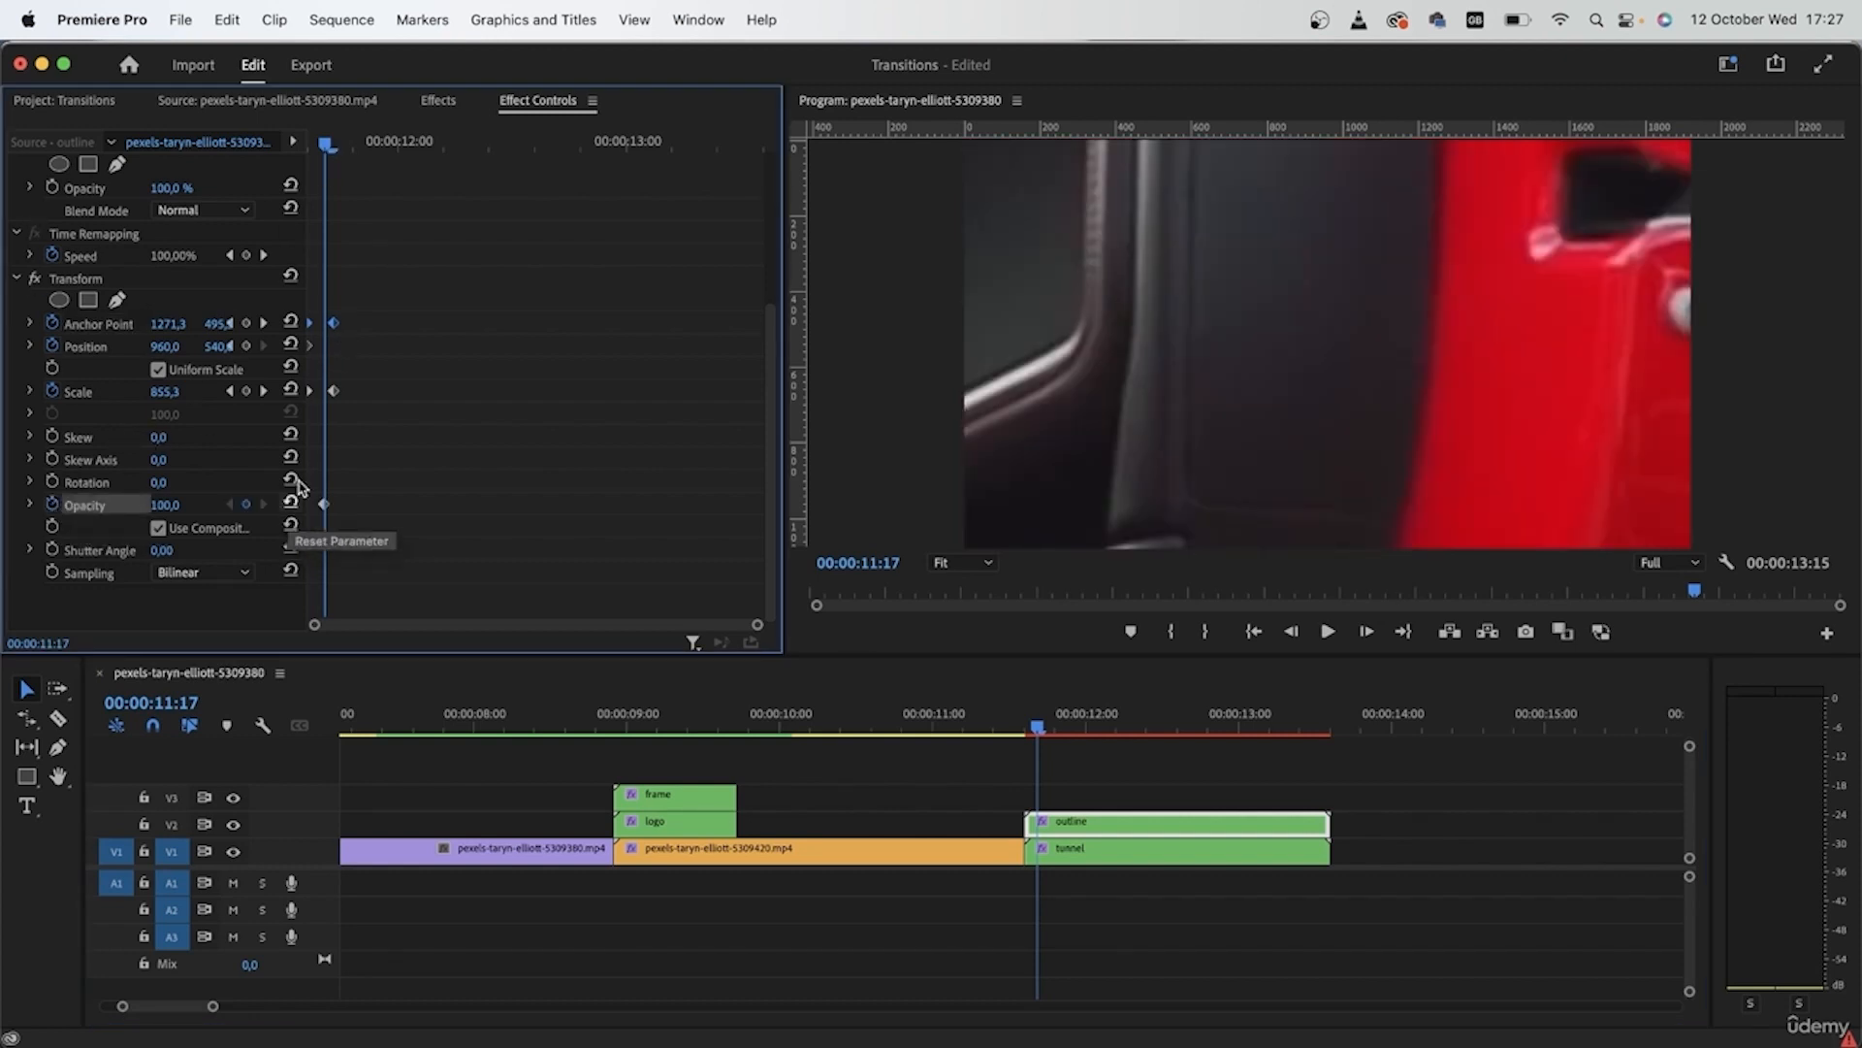
pyautogui.moveTo(333, 147); pyautogui.dragTo(337, 154)
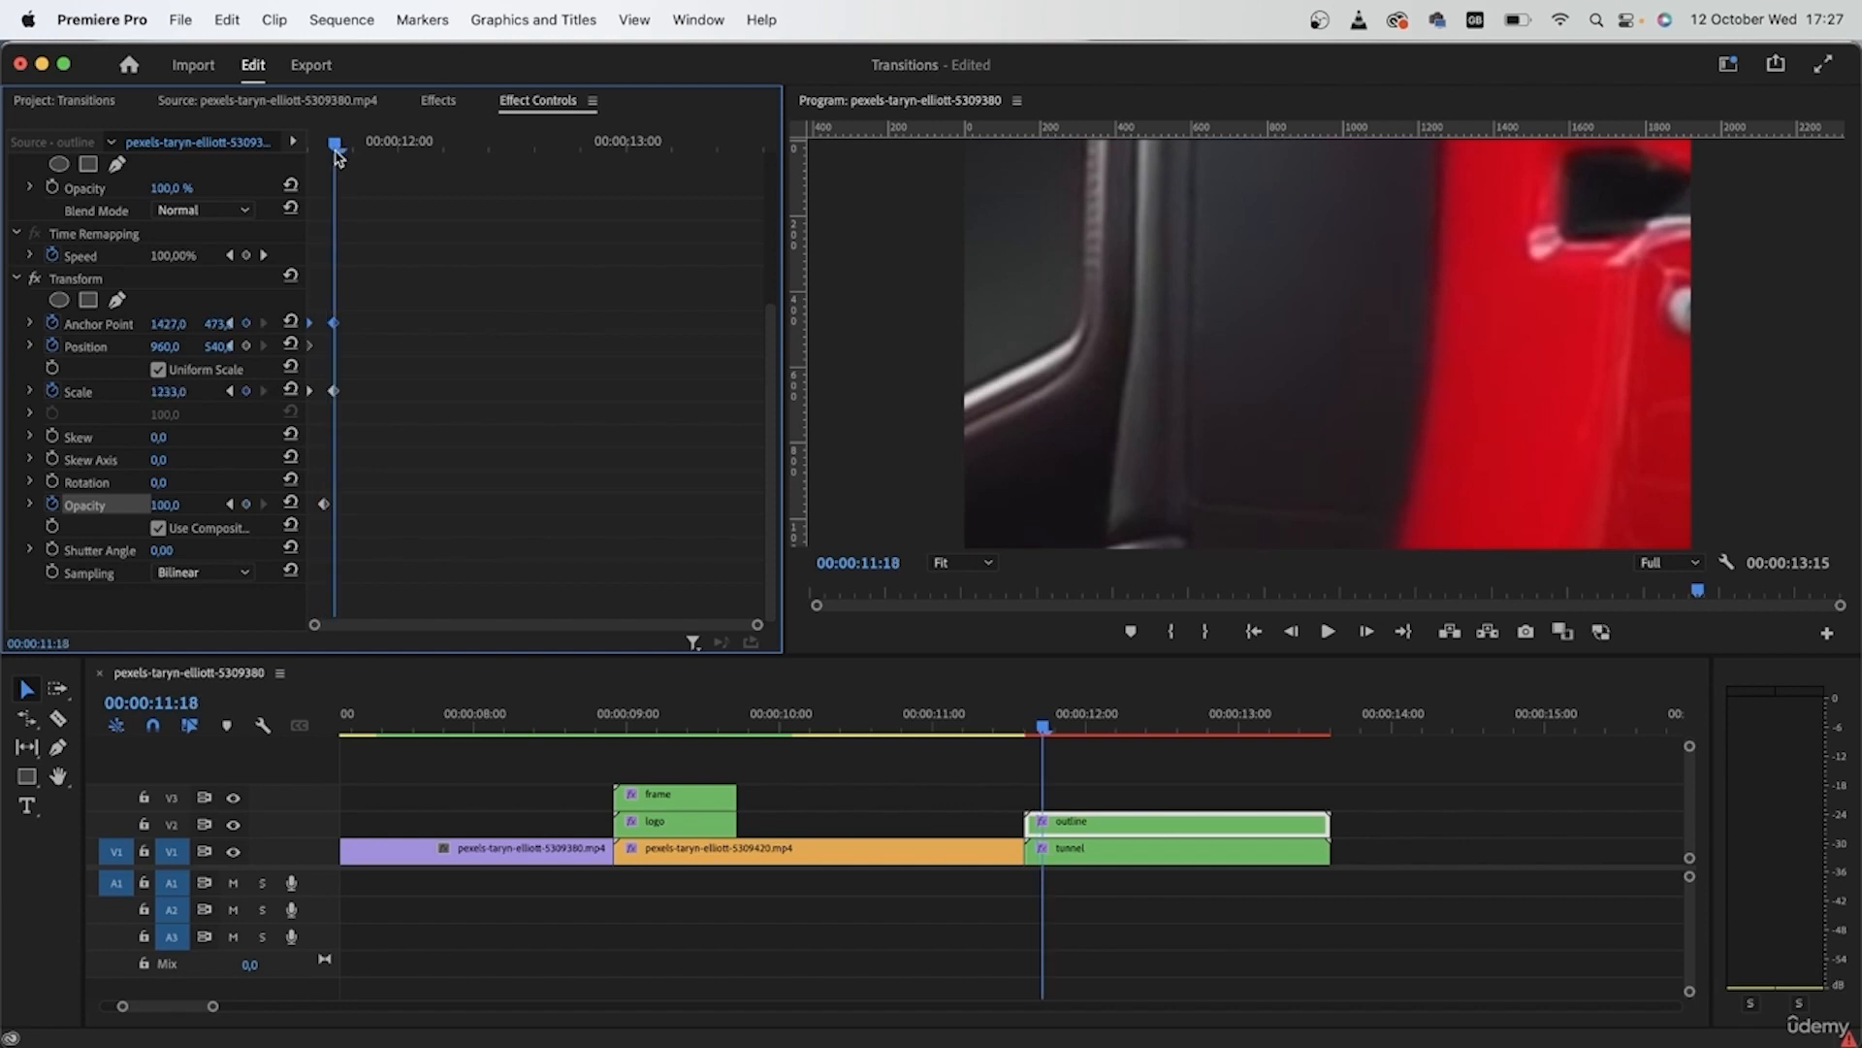
pyautogui.click(166, 506)
pyautogui.write('0')
pyautogui.press('Return')
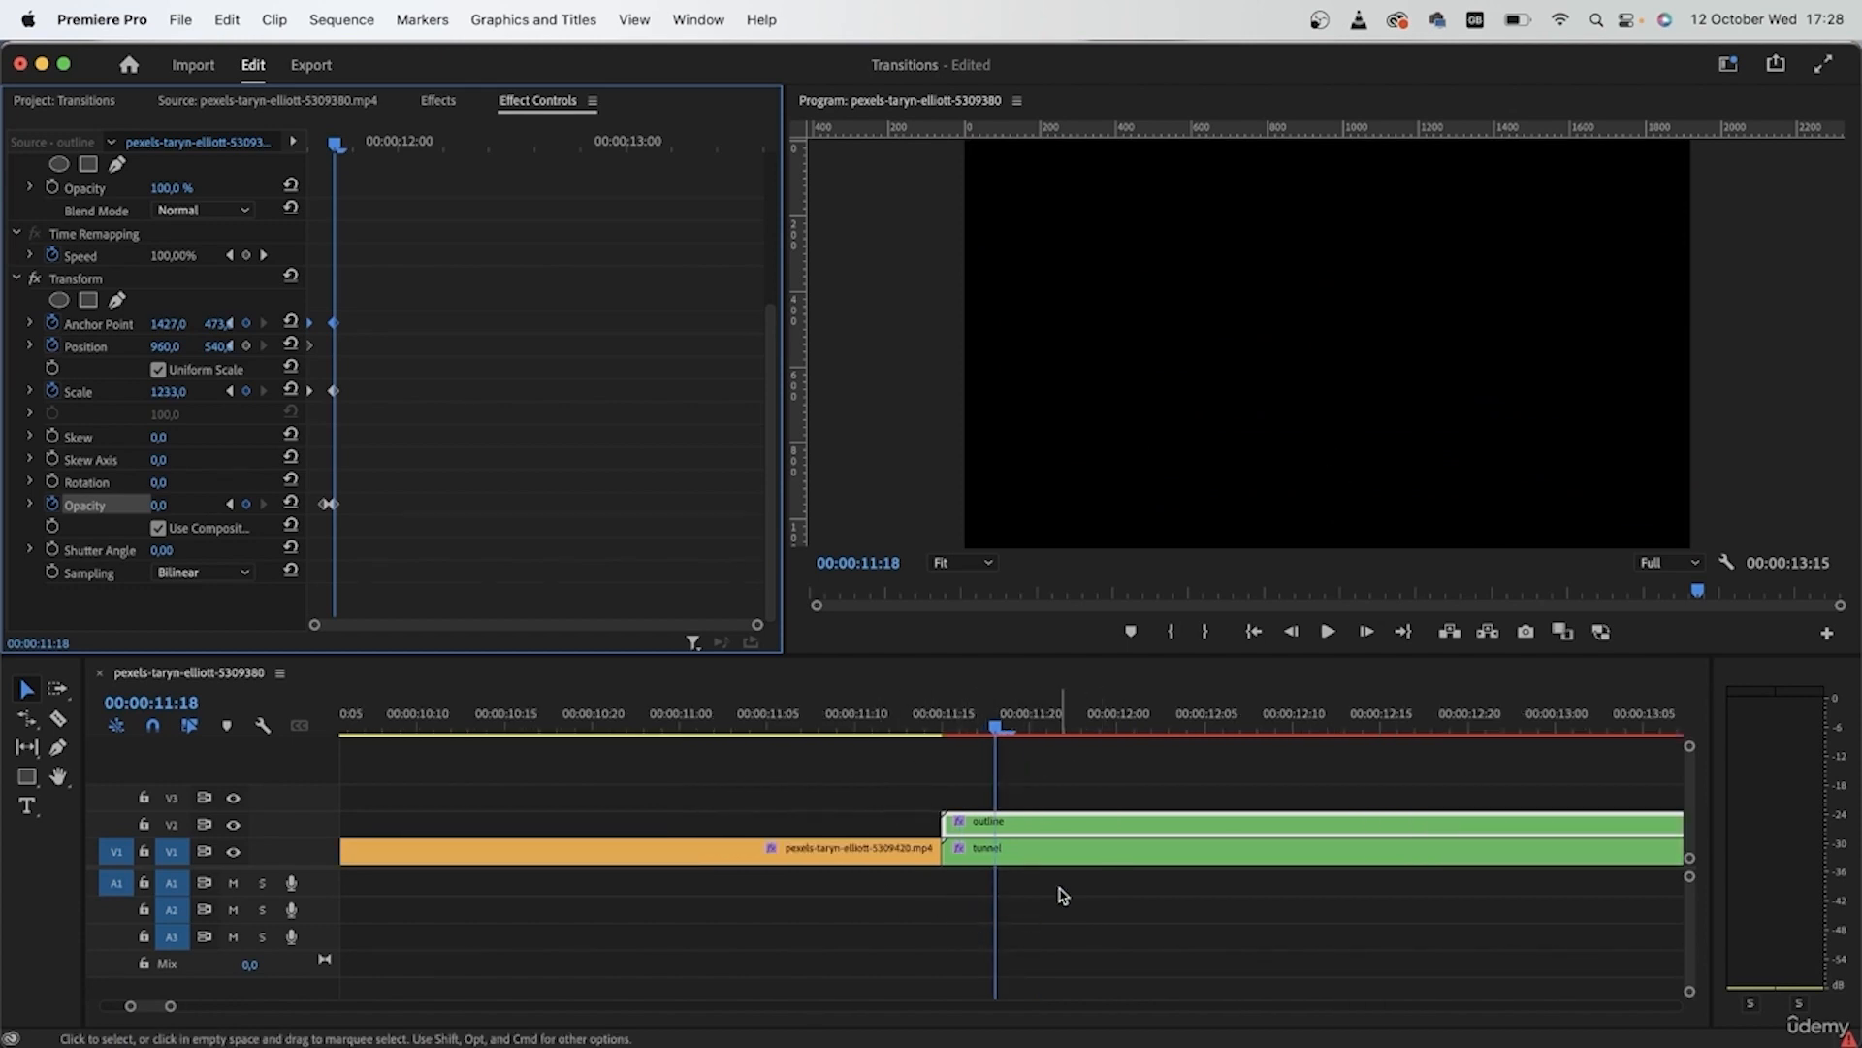
# Cut the outline and tunnel clips at about 00:00:11:20 and delete their remaining parts after the cut
pyautogui.press('c')
pyautogui.click(1031, 822)
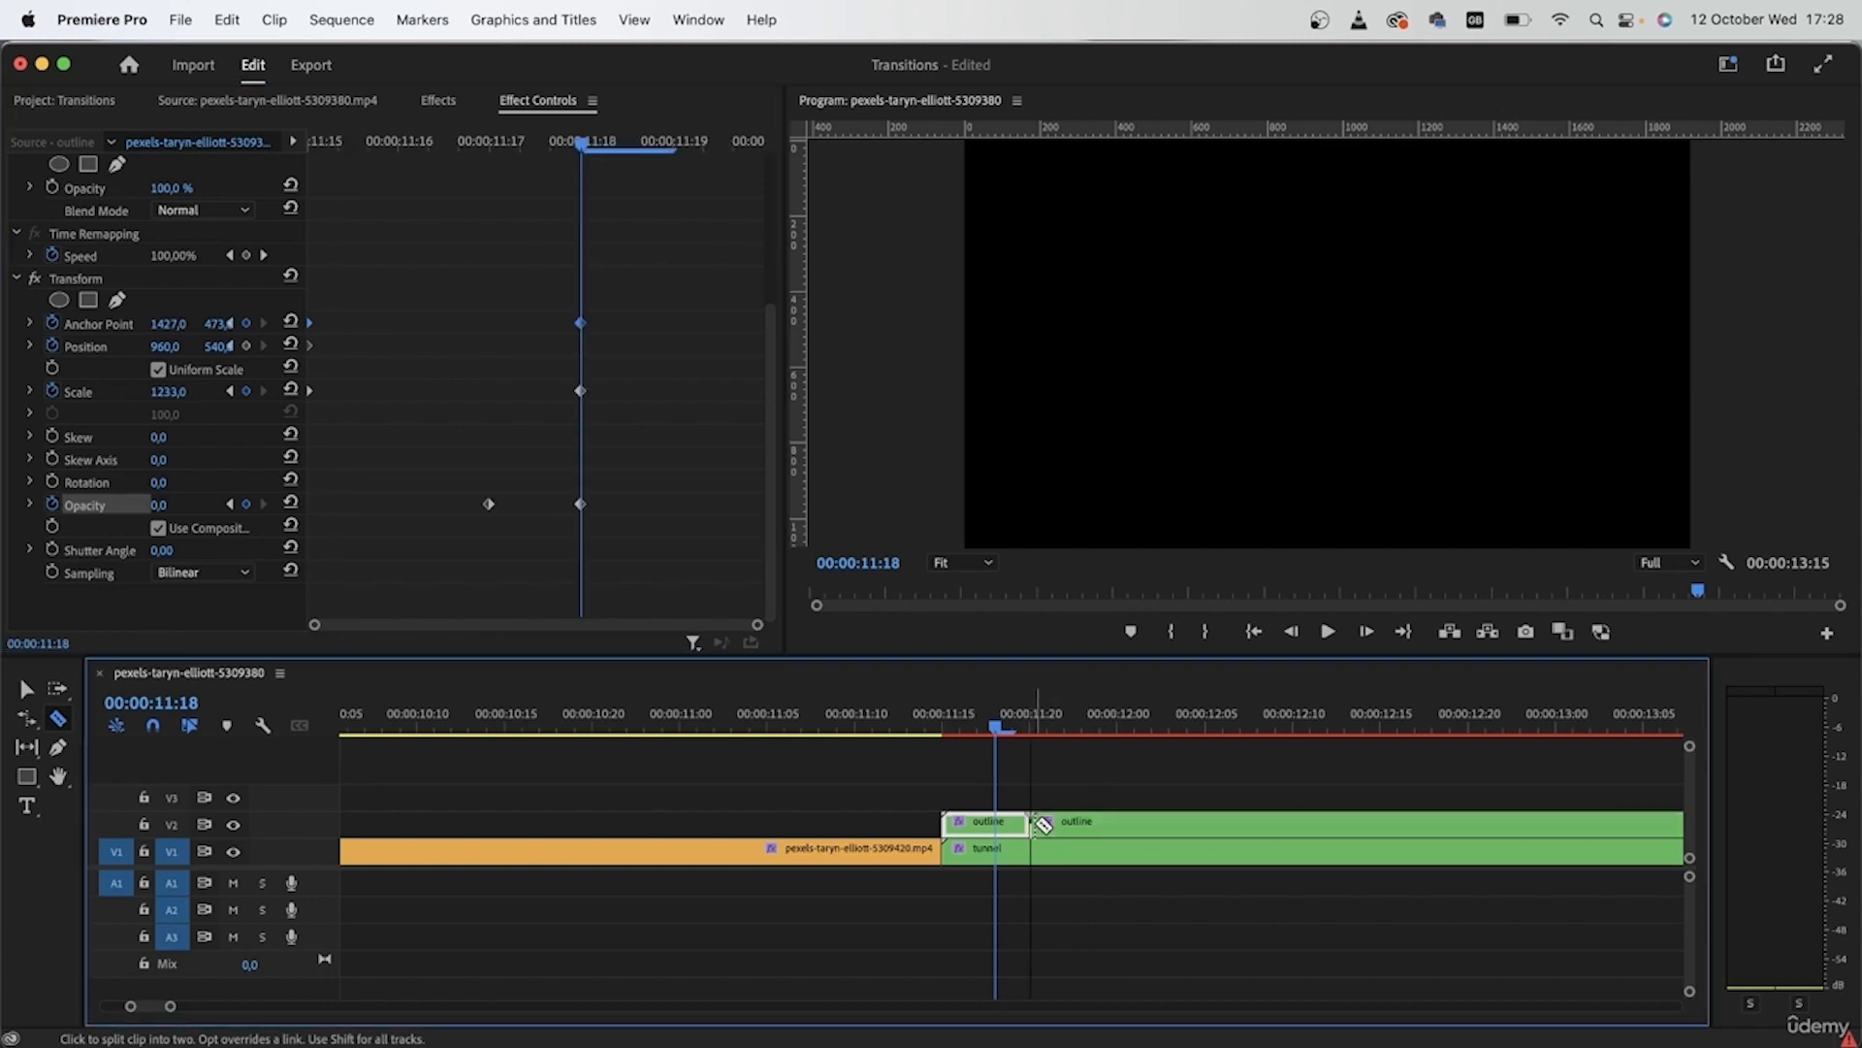
pyautogui.press('v')
pyautogui.moveTo(1179, 758); pyautogui.dragTo(1128, 894)
pyautogui.press('Delete')
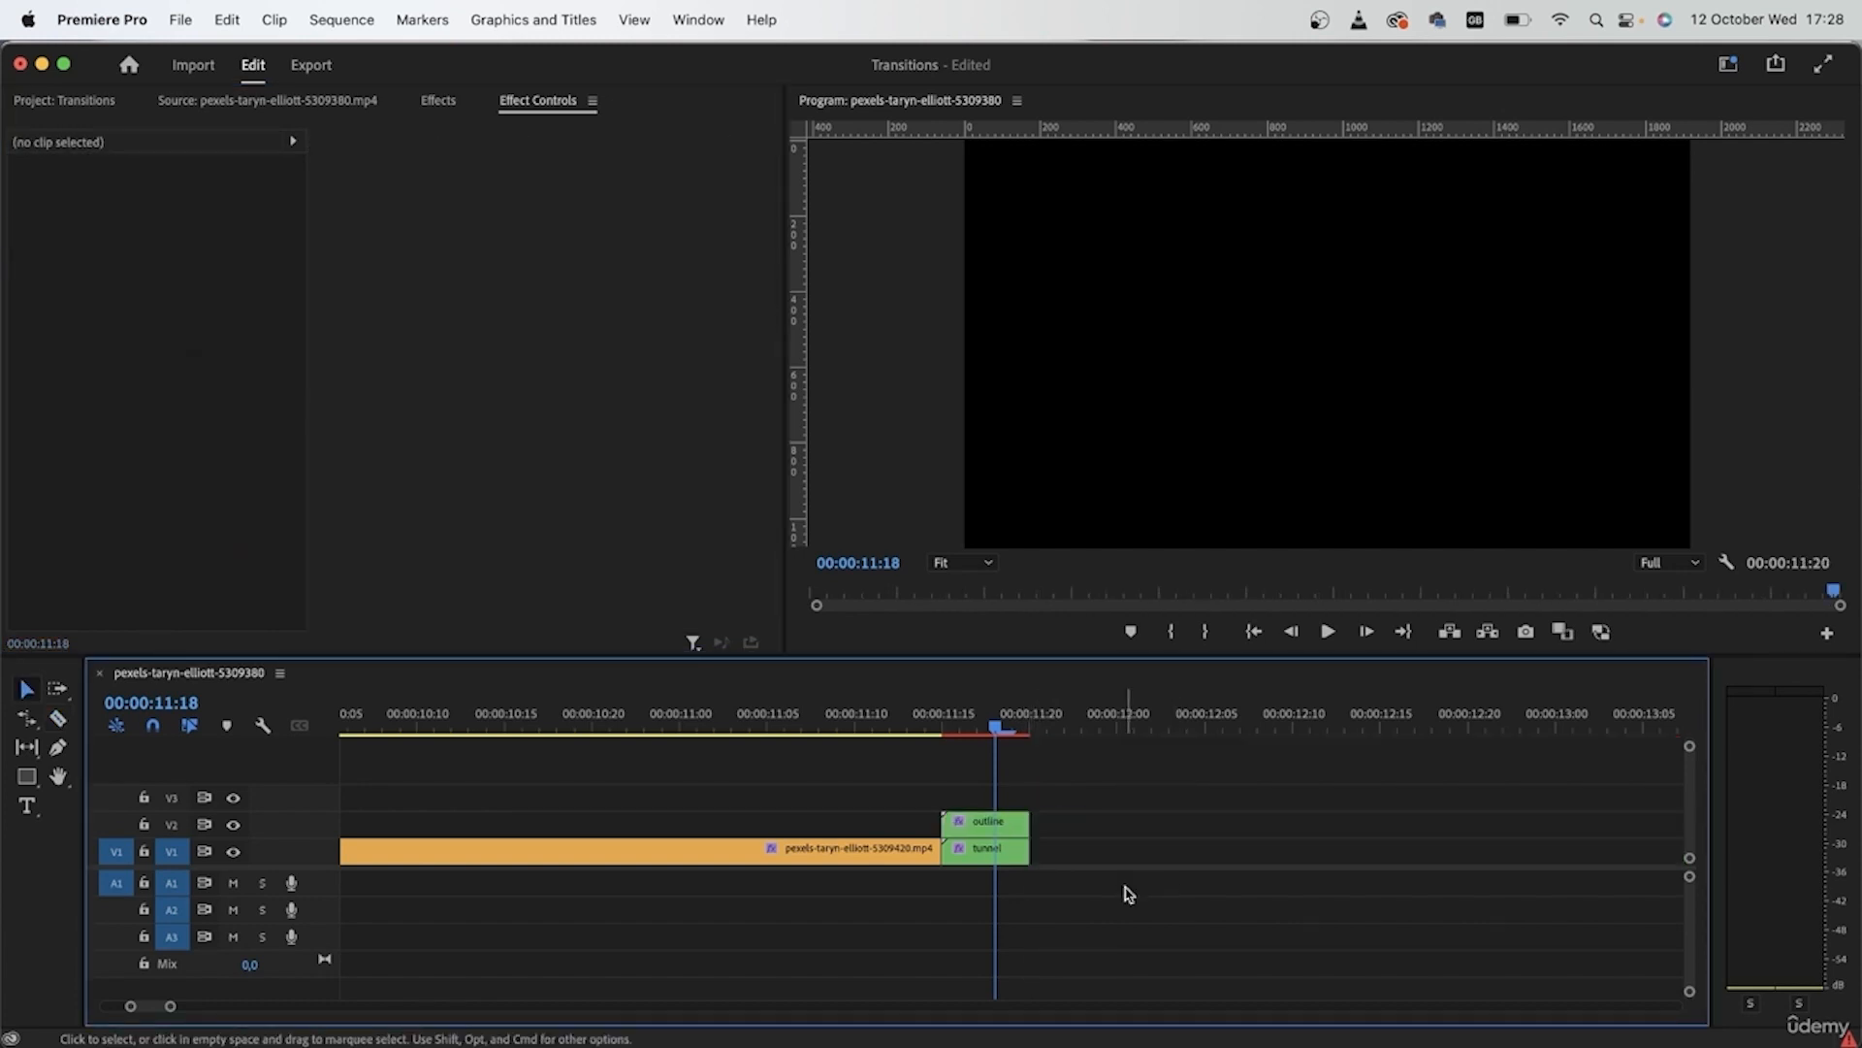
# Move the outline and tunnel clips up to V3 and V2, and place the walking woman clip (5309422) beneath them on V1
pyautogui.moveTo(1099, 799); pyautogui.dragTo(966, 830)
pyautogui.click(104, 100)
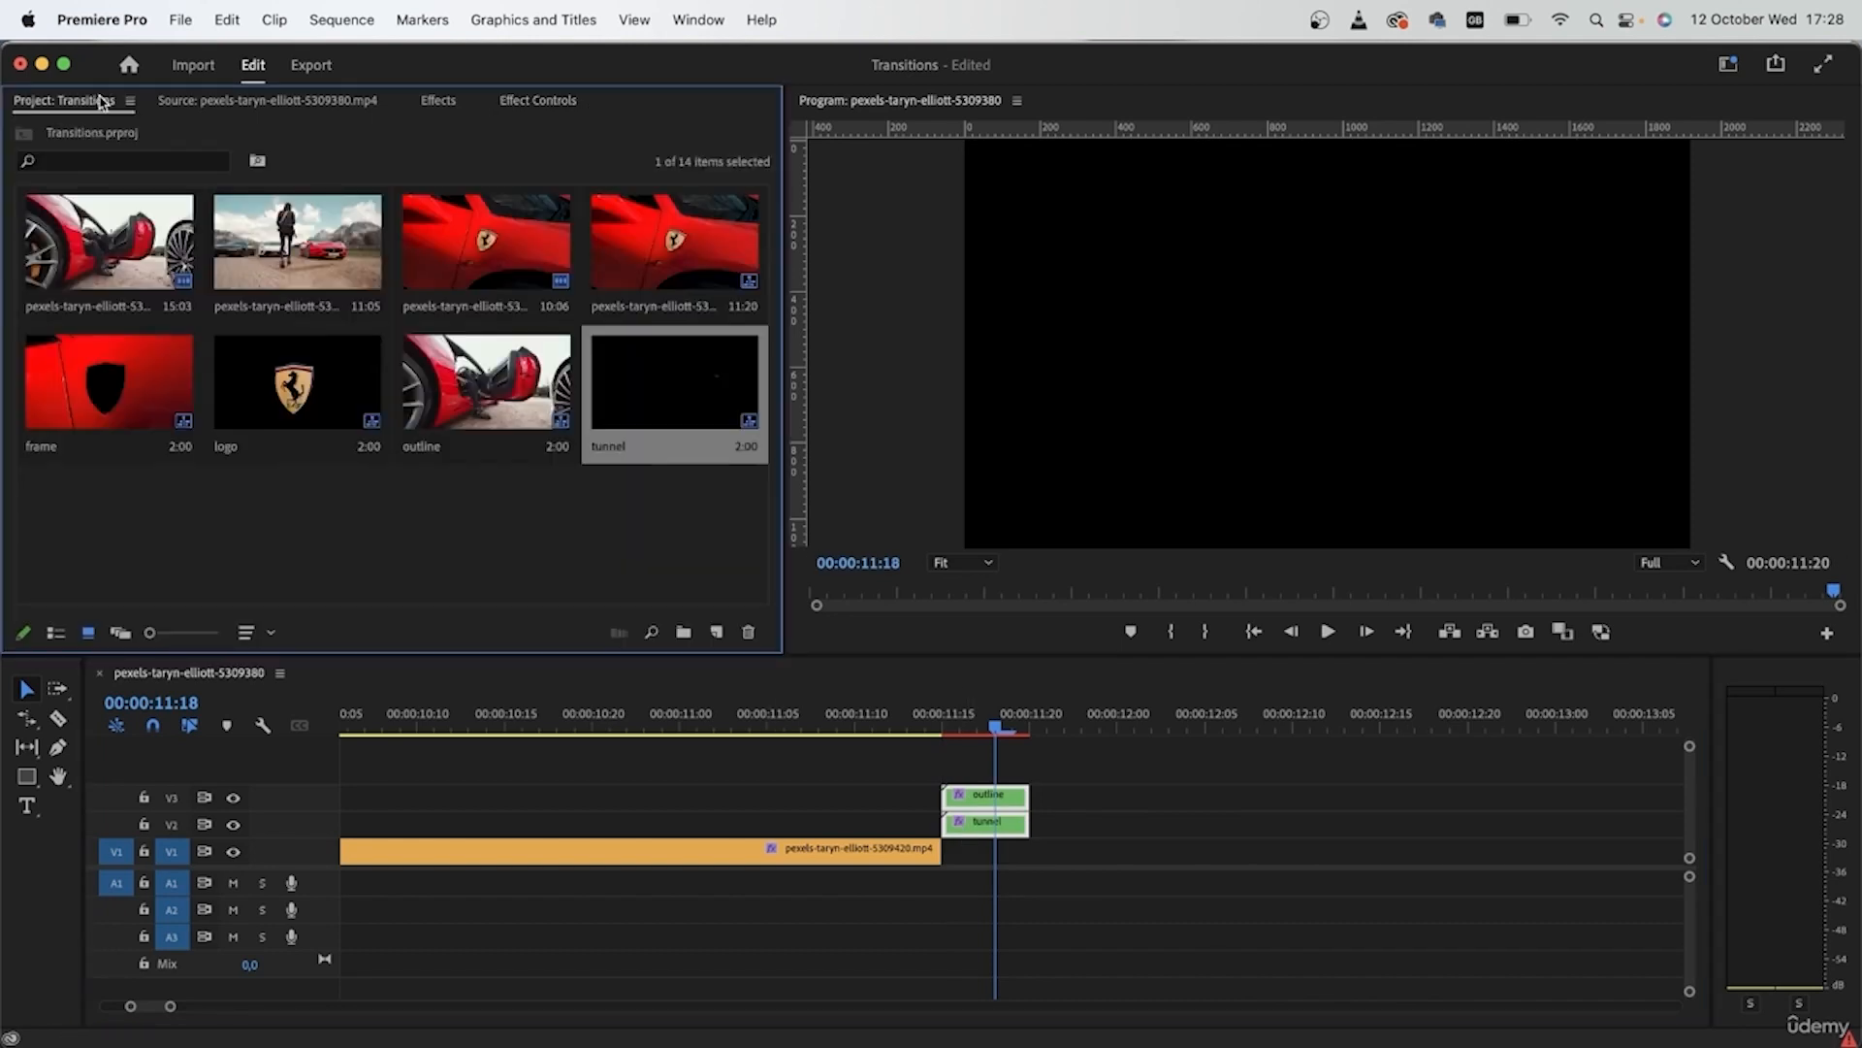
pyautogui.moveTo(296, 243); pyautogui.dragTo(946, 851)
# Mark In at 00:00:11:12 and Out at 00:00:11:22 around the transition, render In to Out and play it back
pyautogui.moveTo(997, 734); pyautogui.dragTo(887, 729)
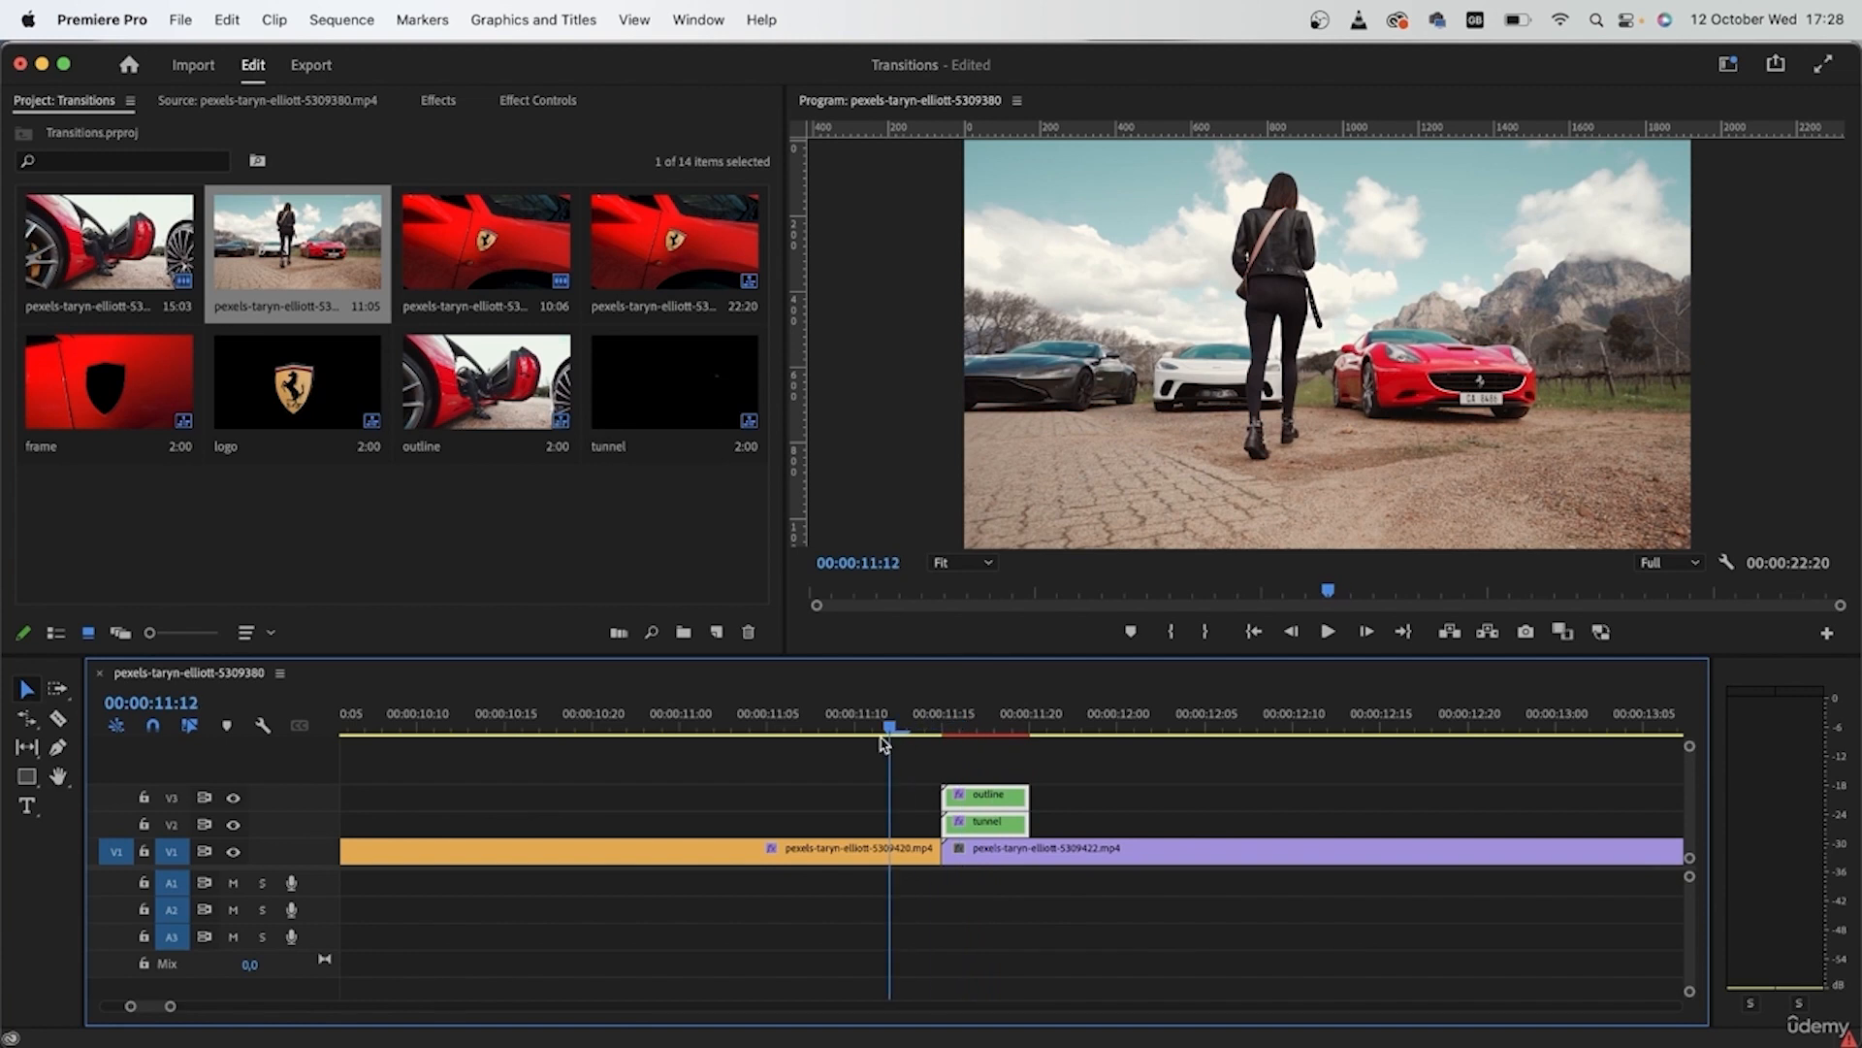
pyautogui.click(1070, 726)
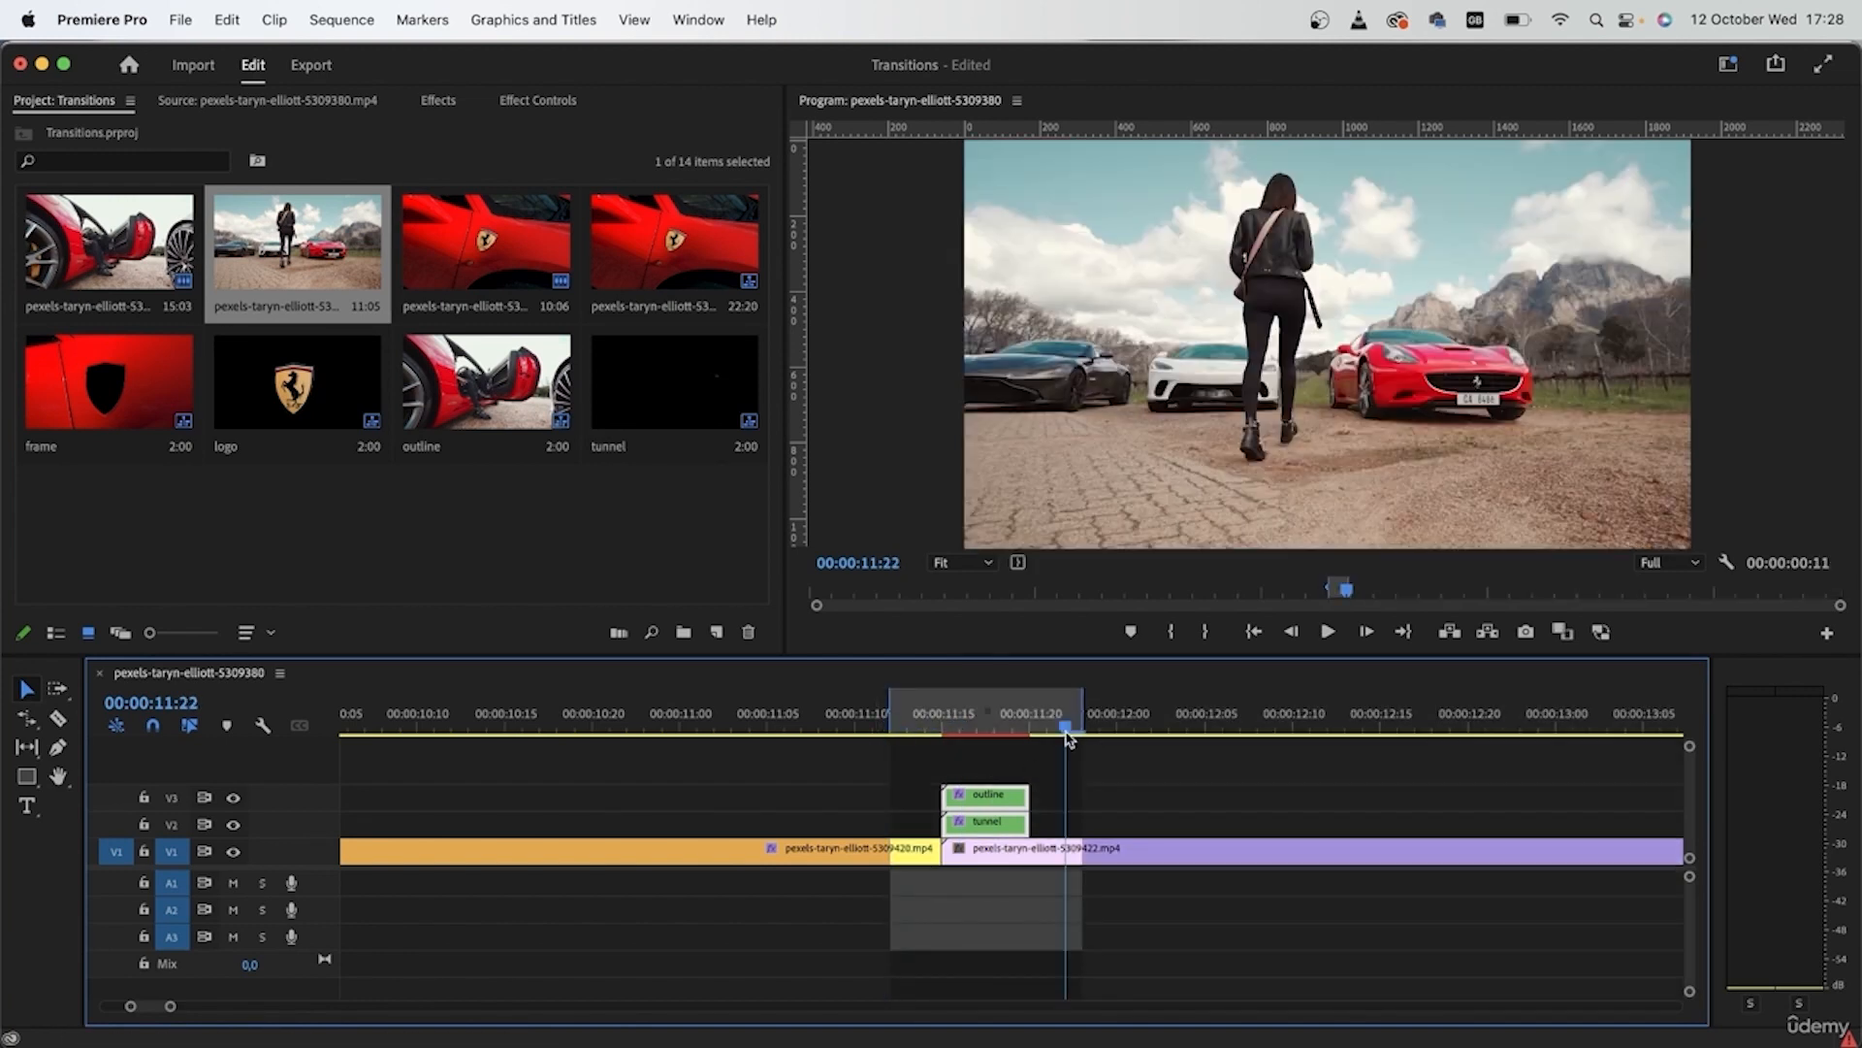
pyautogui.click(924, 723)
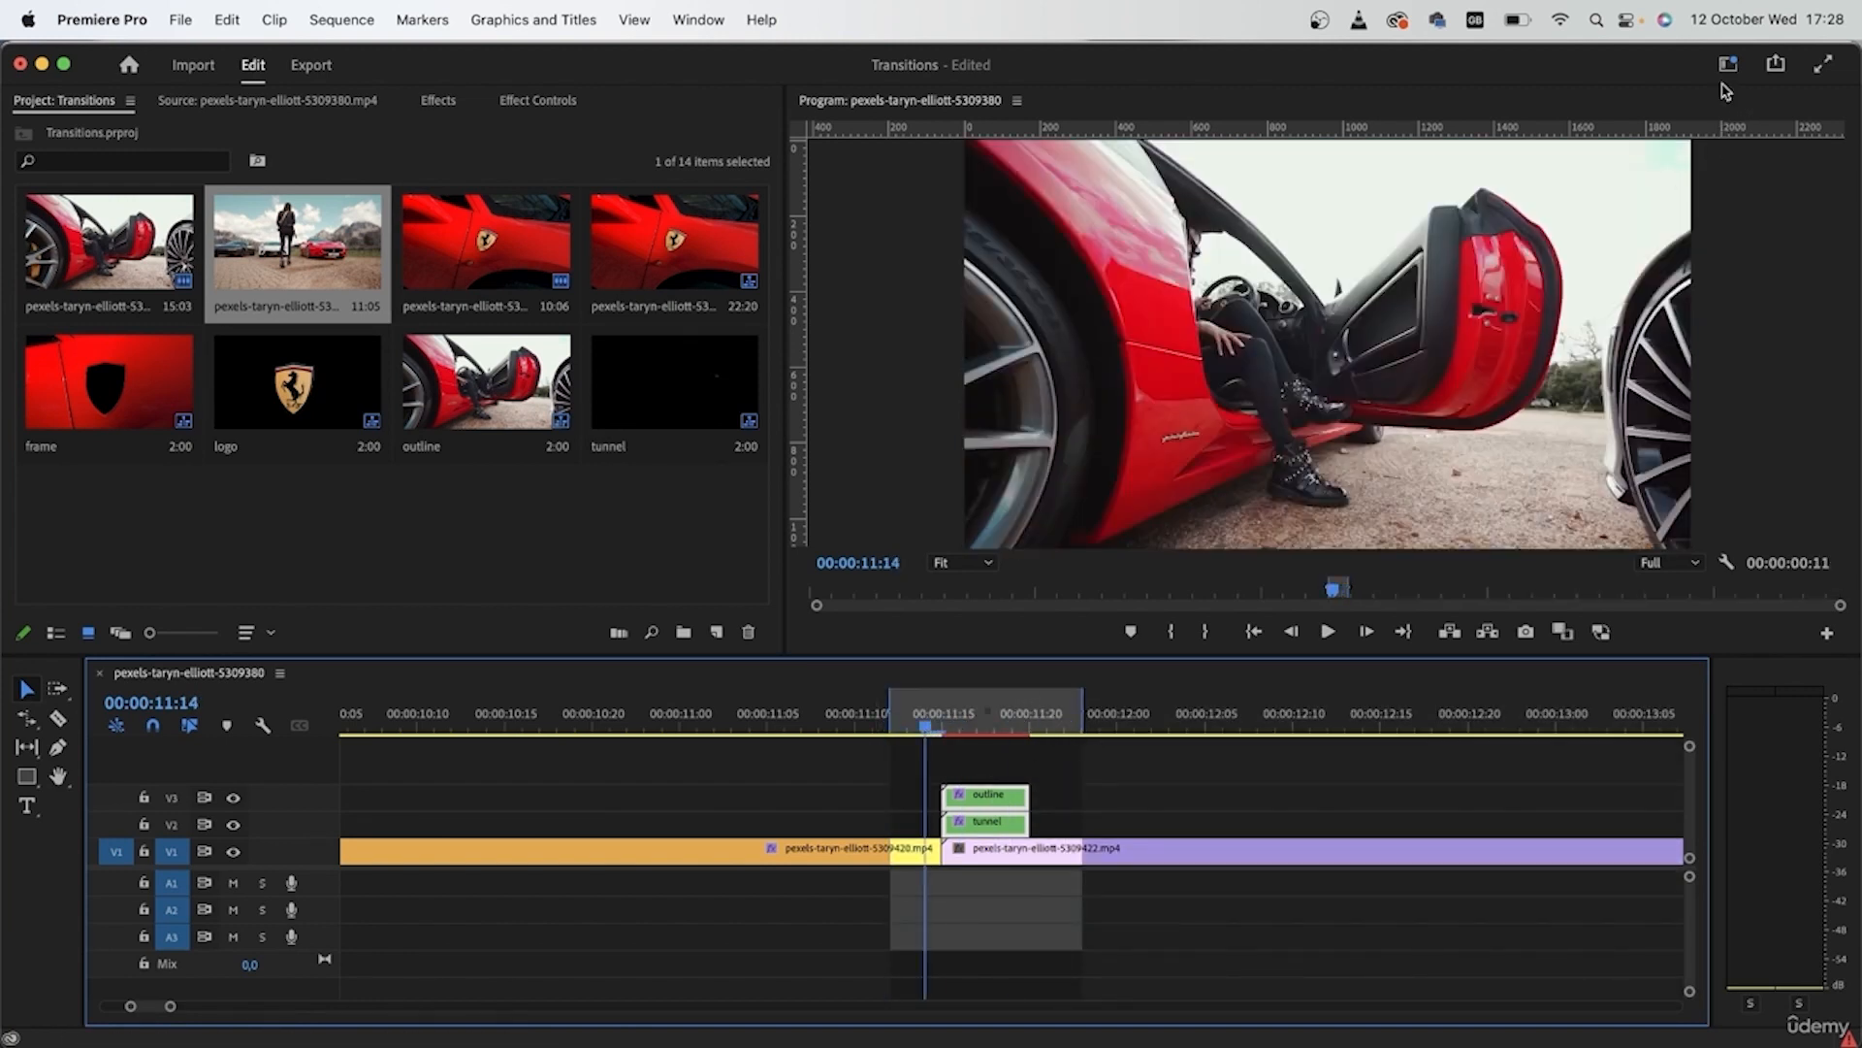
pyautogui.click(339, 19)
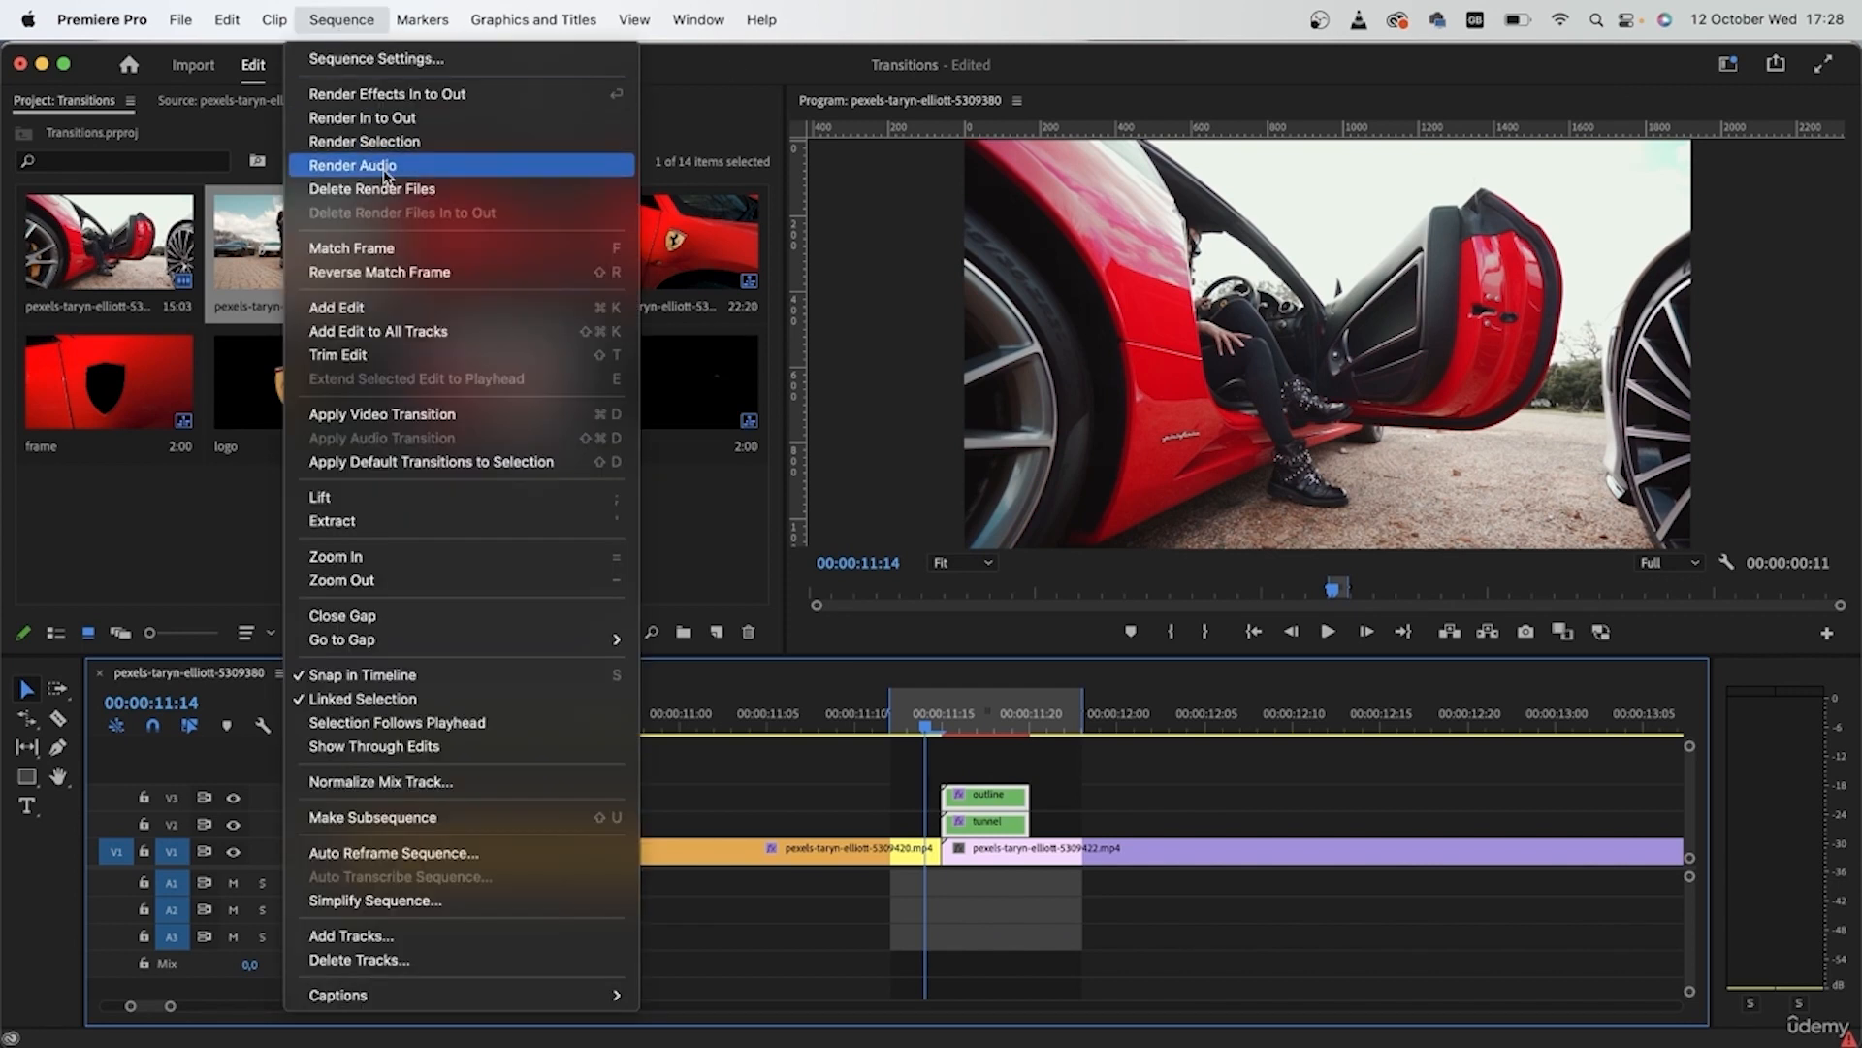
pyautogui.click(395, 120)
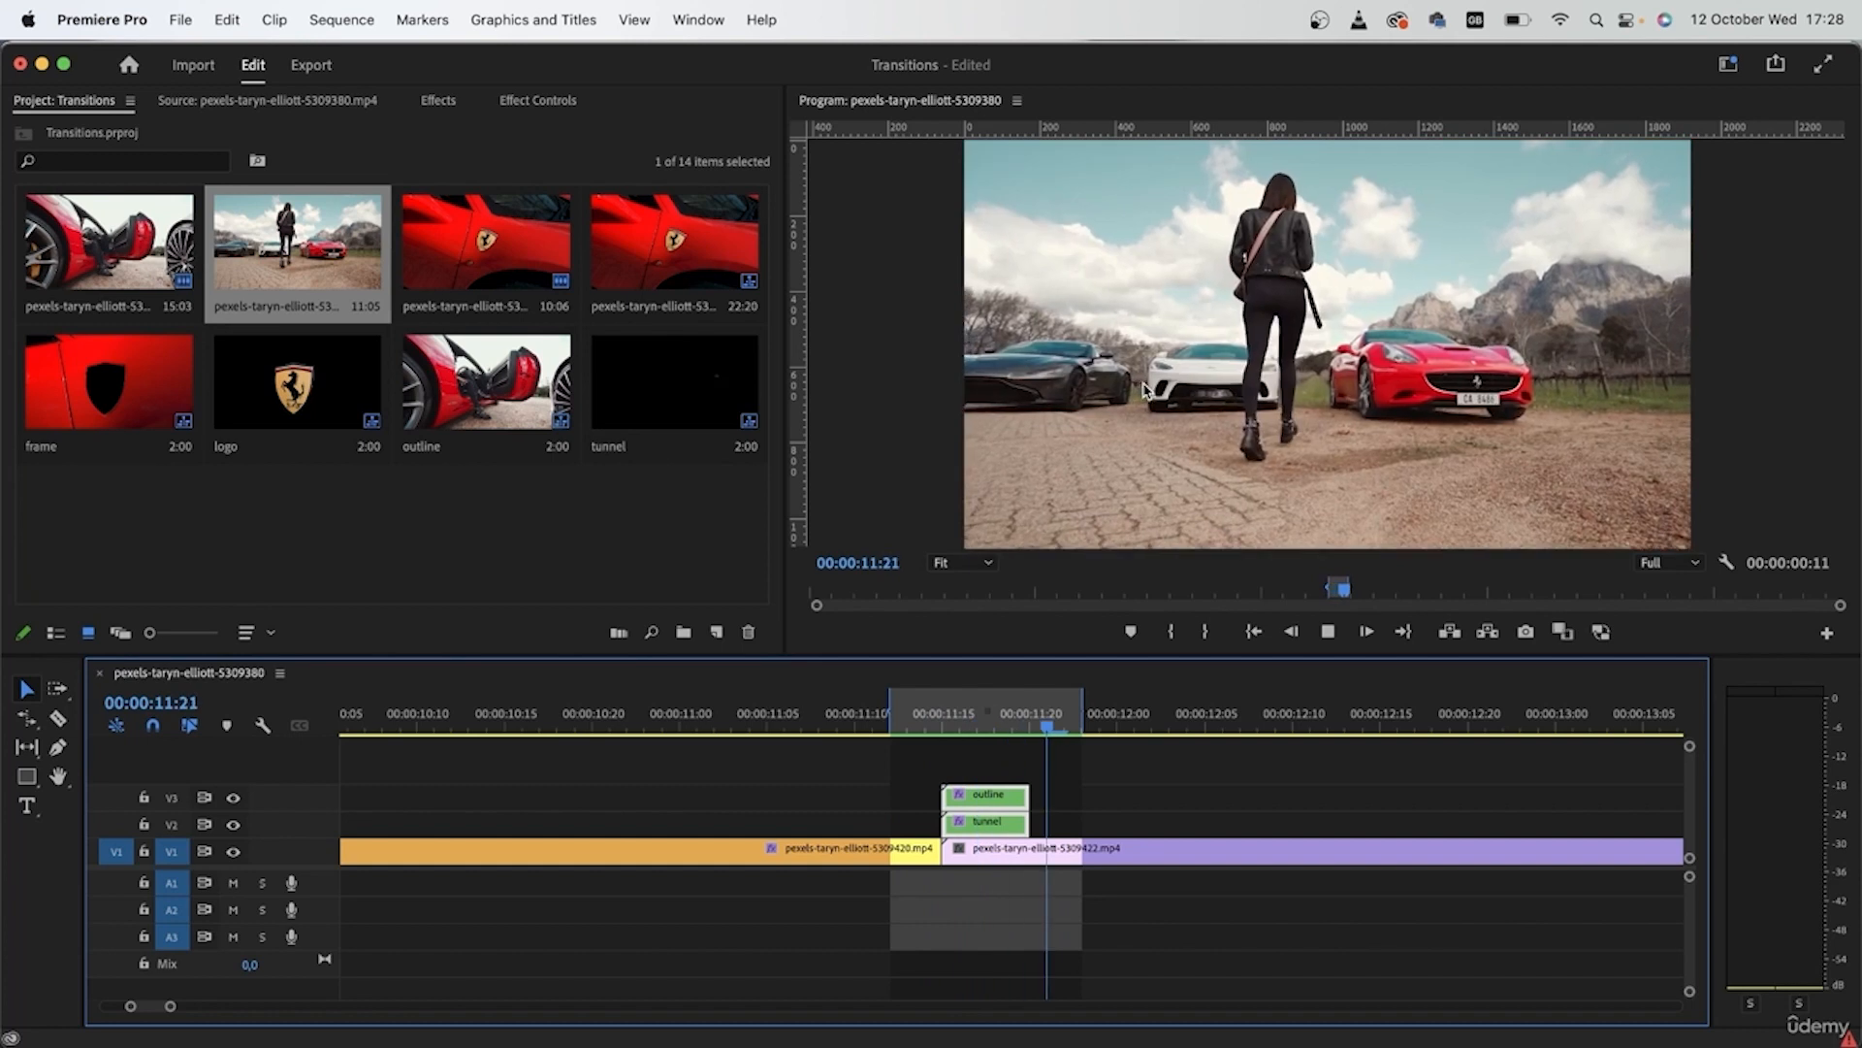
pyautogui.press('space')
pyautogui.hscroll(-3, 1177, 849)
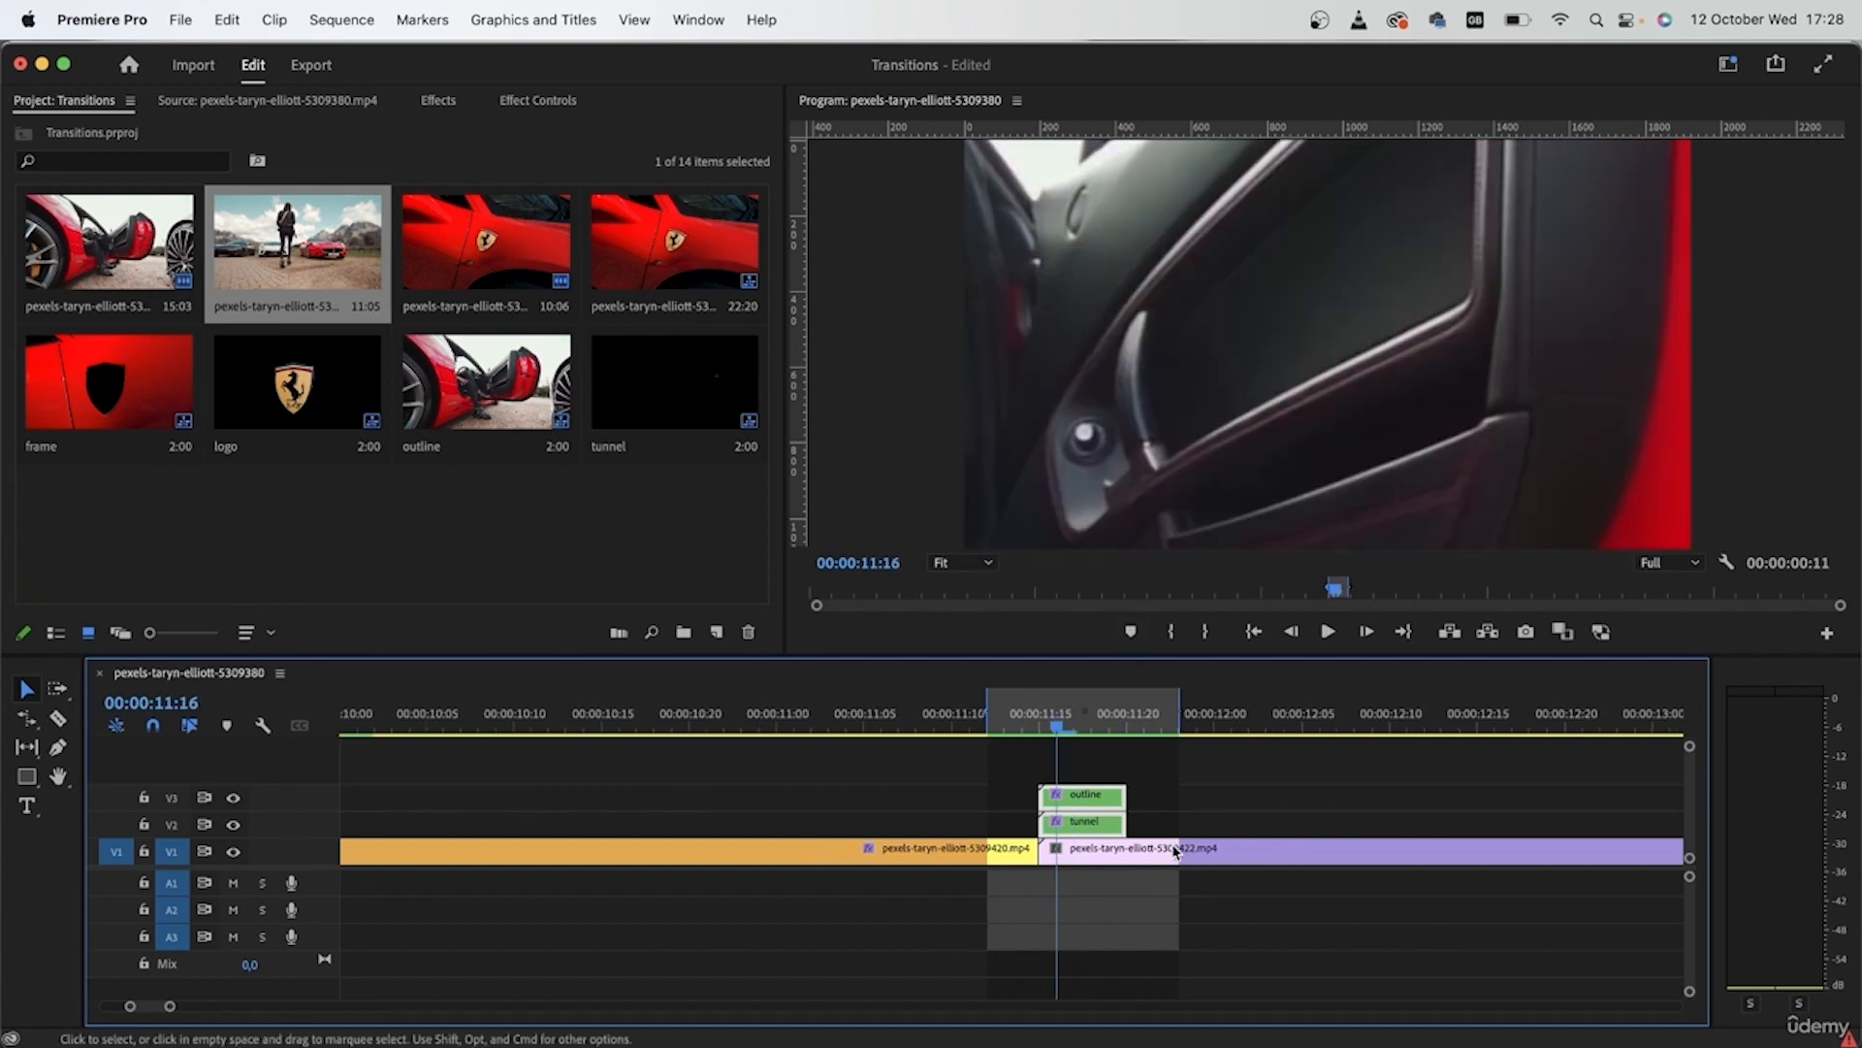
pyautogui.scroll(-3, 1176, 849)
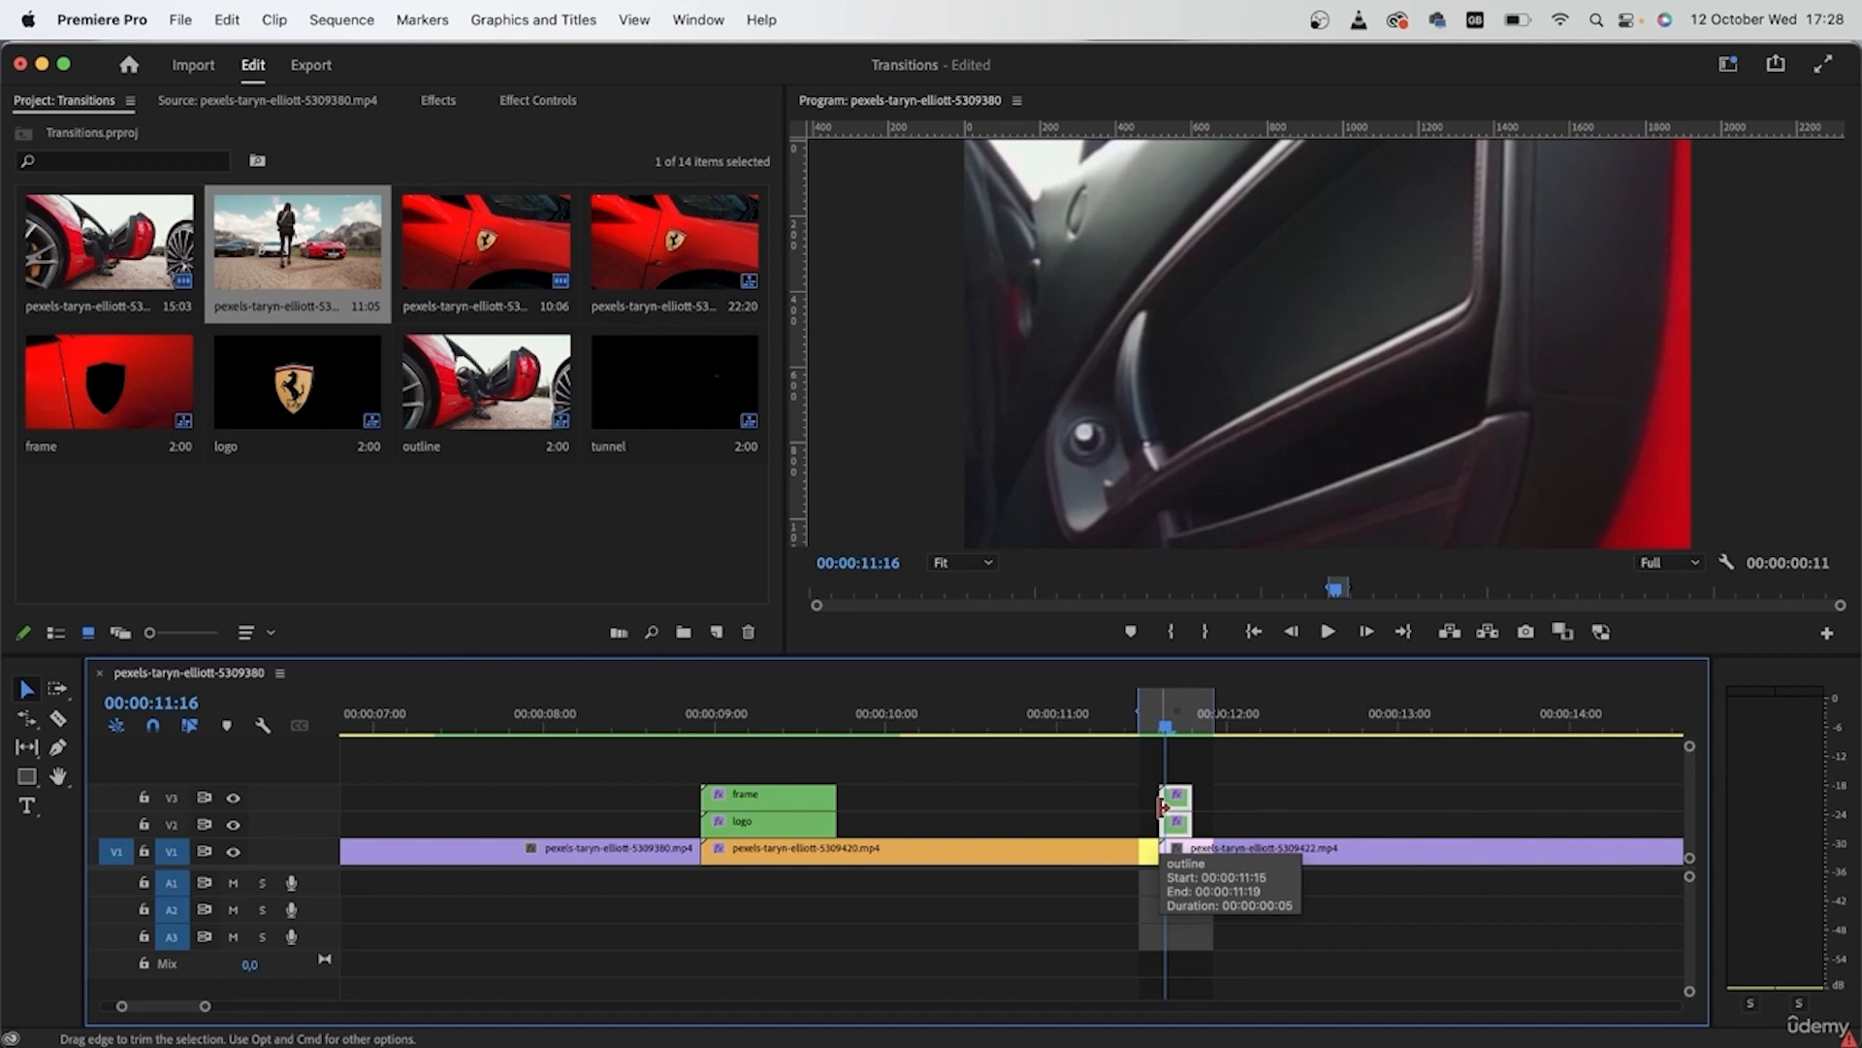
# Turn off the composition's shutter angle in the Transform effects of the outline and tunnel clips
pyautogui.click(1243, 807)
pyautogui.click(1184, 795)
pyautogui.click(537, 101)
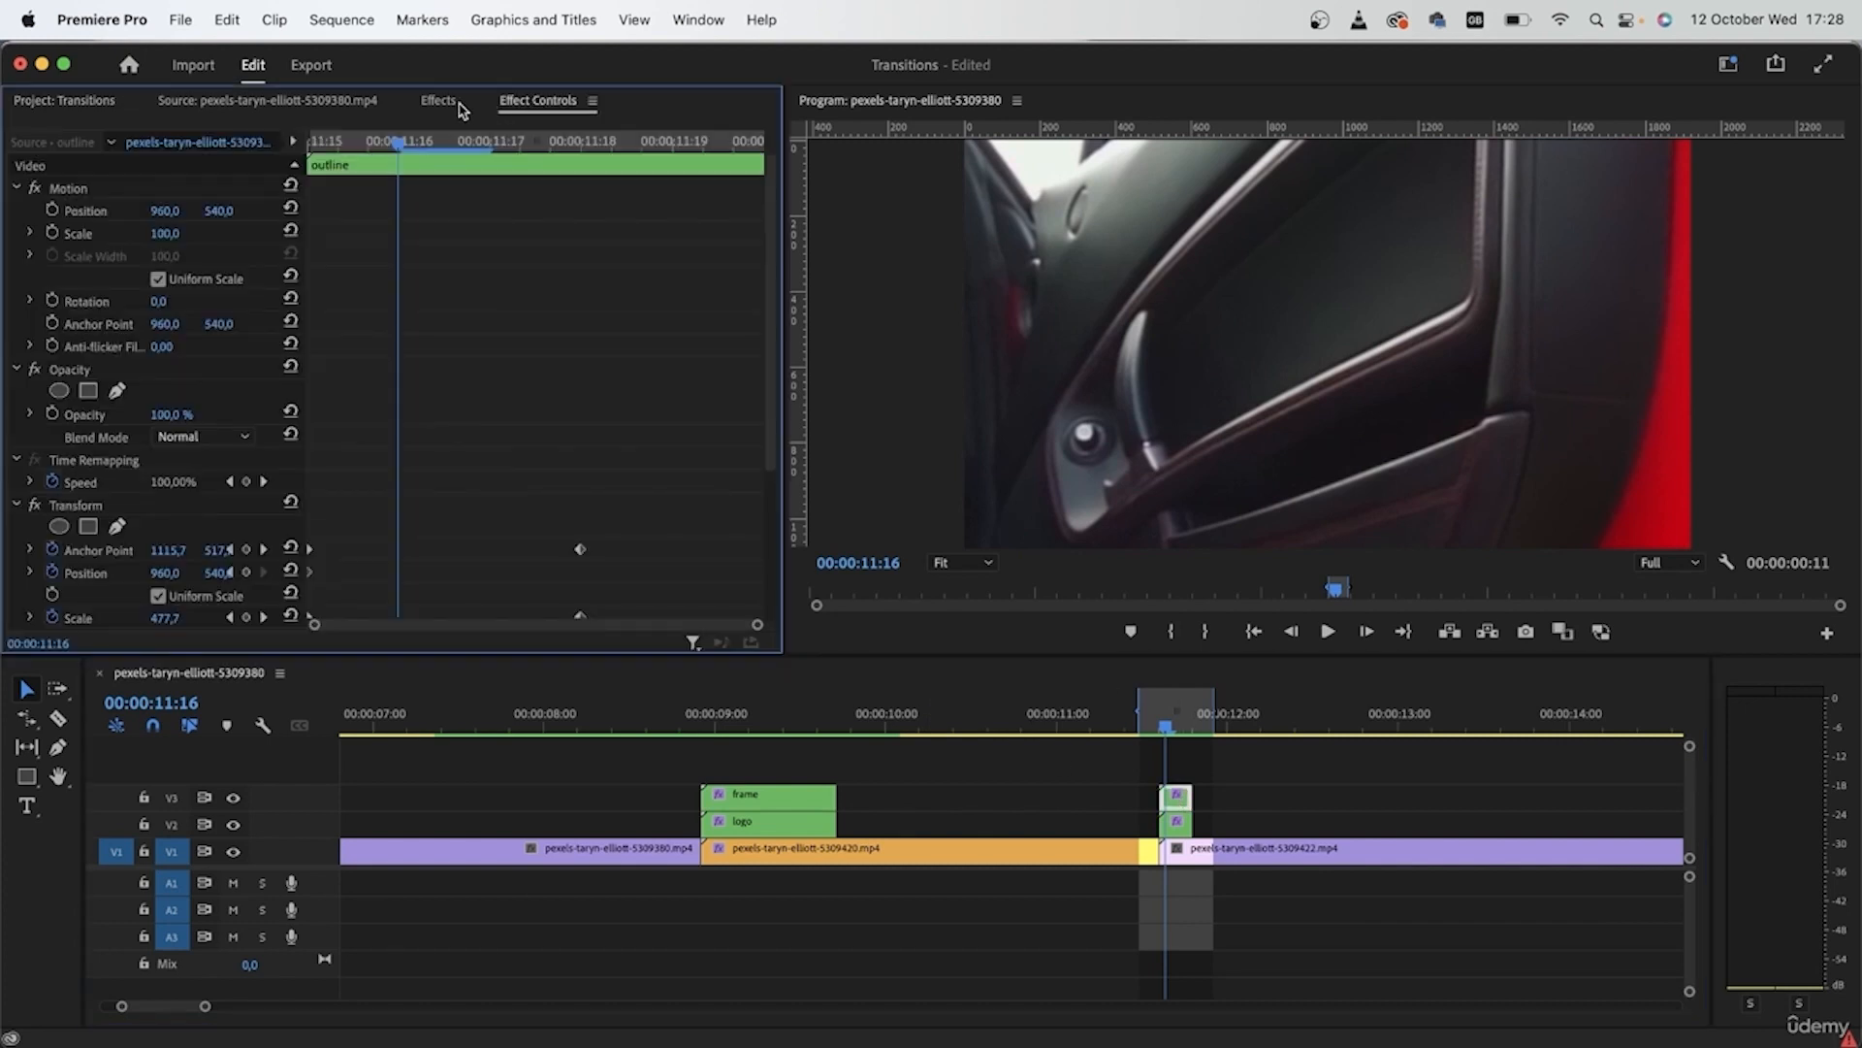
pyautogui.scroll(-3, 286, 555)
pyautogui.click(159, 528)
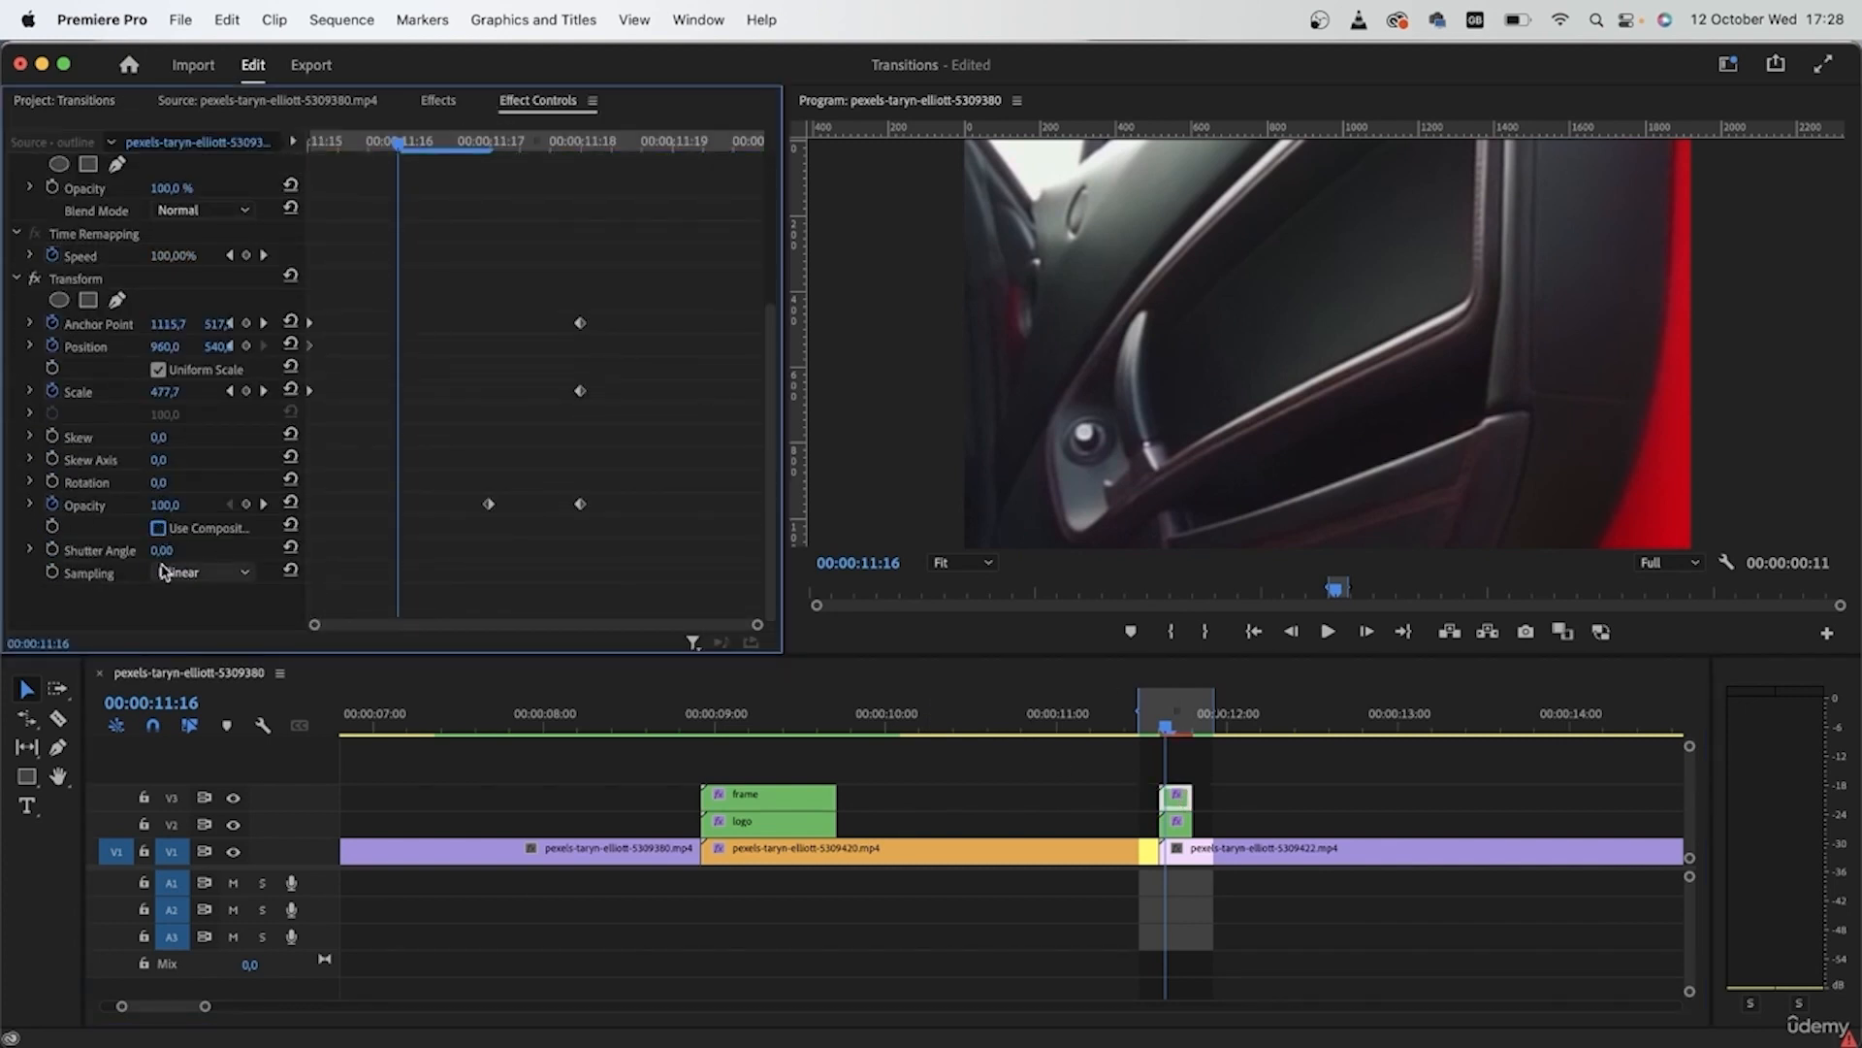
pyautogui.click(1176, 822)
pyautogui.scroll(-5, 400, 509)
pyautogui.click(159, 528)
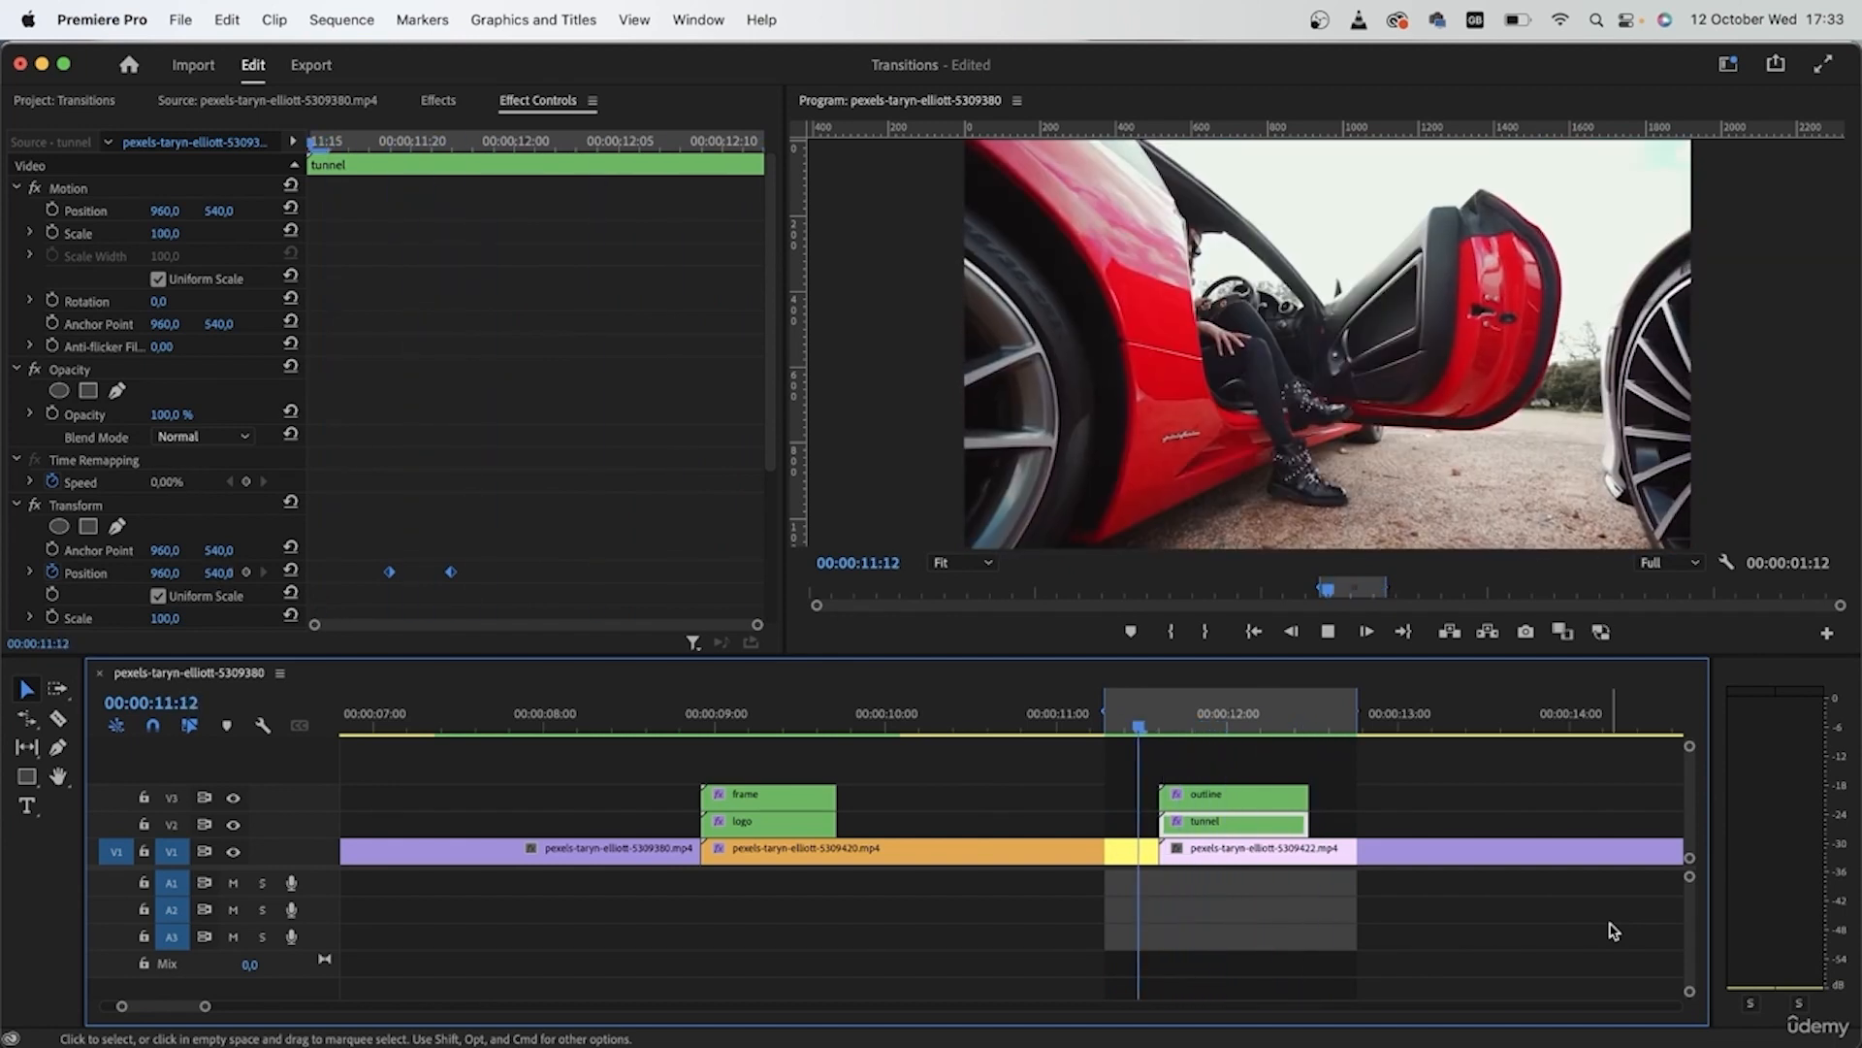
# Preview the rendered tunnel transition and clear the sequence's In and Out points
pyautogui.press('space')
pyautogui.hotkey('alt', 'x')
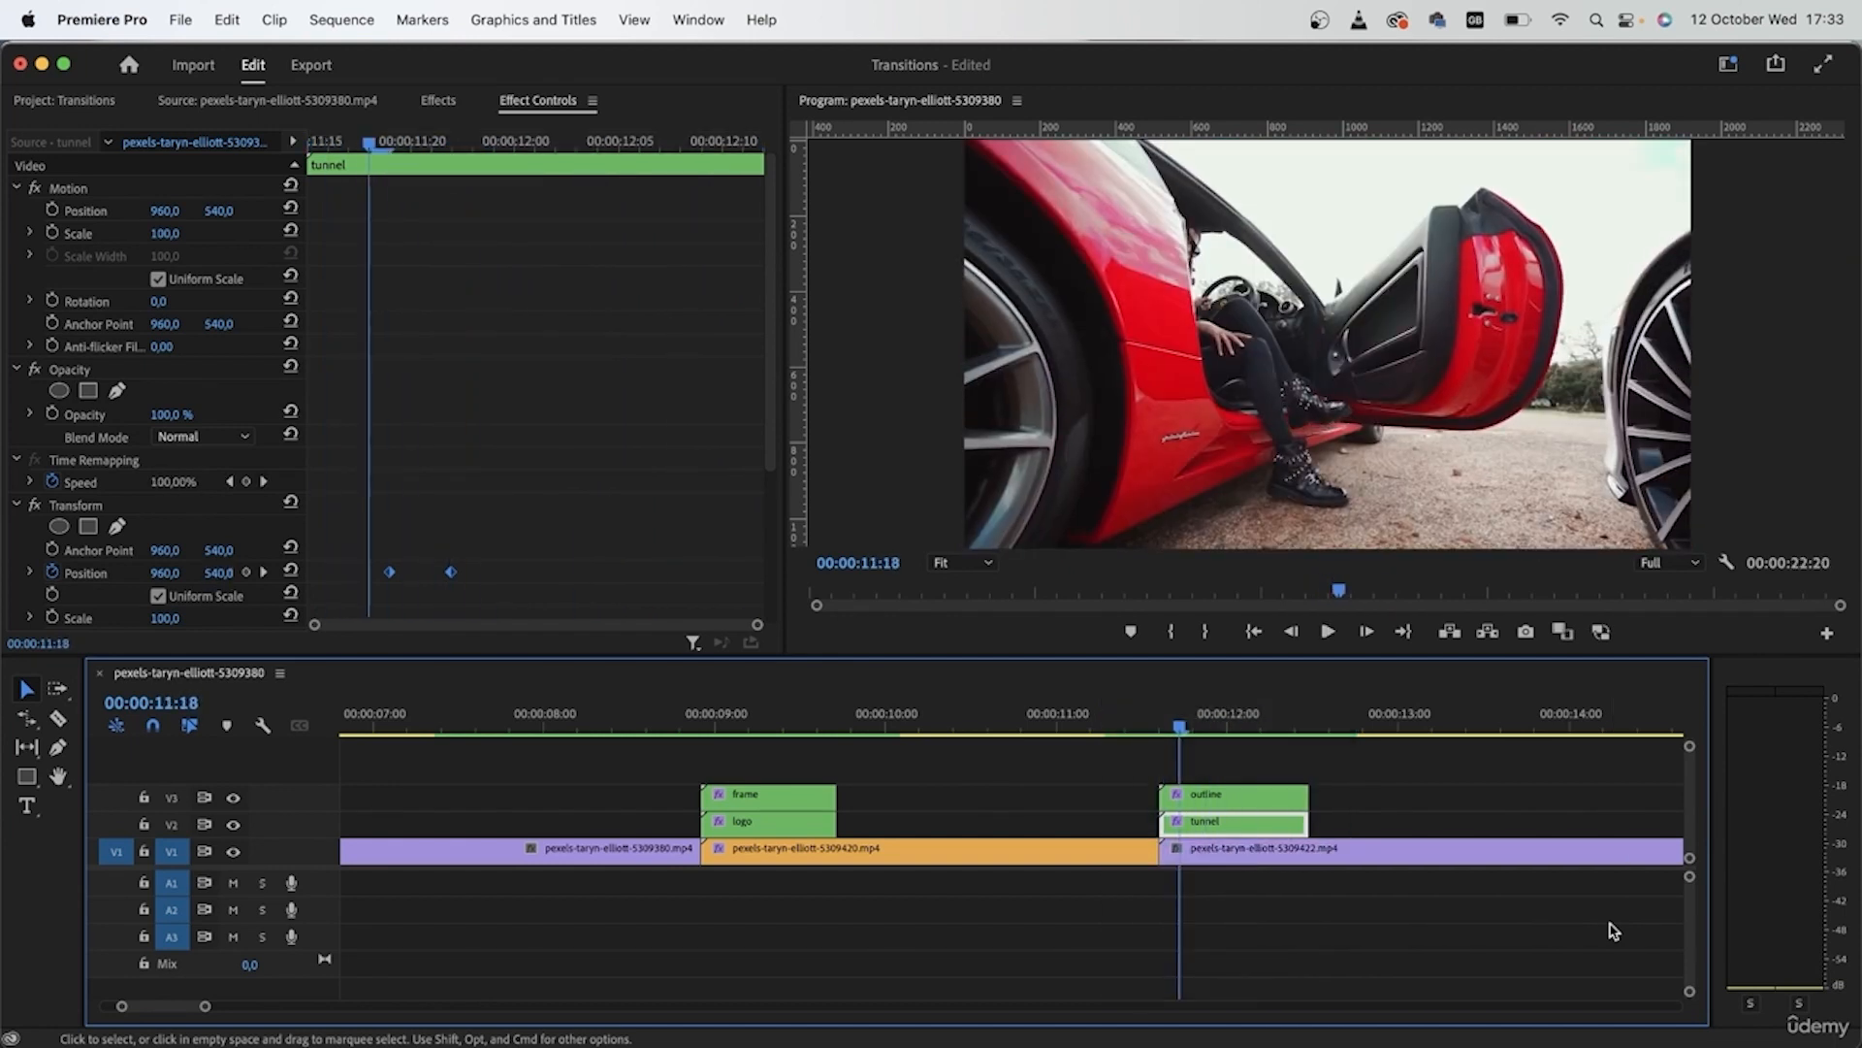